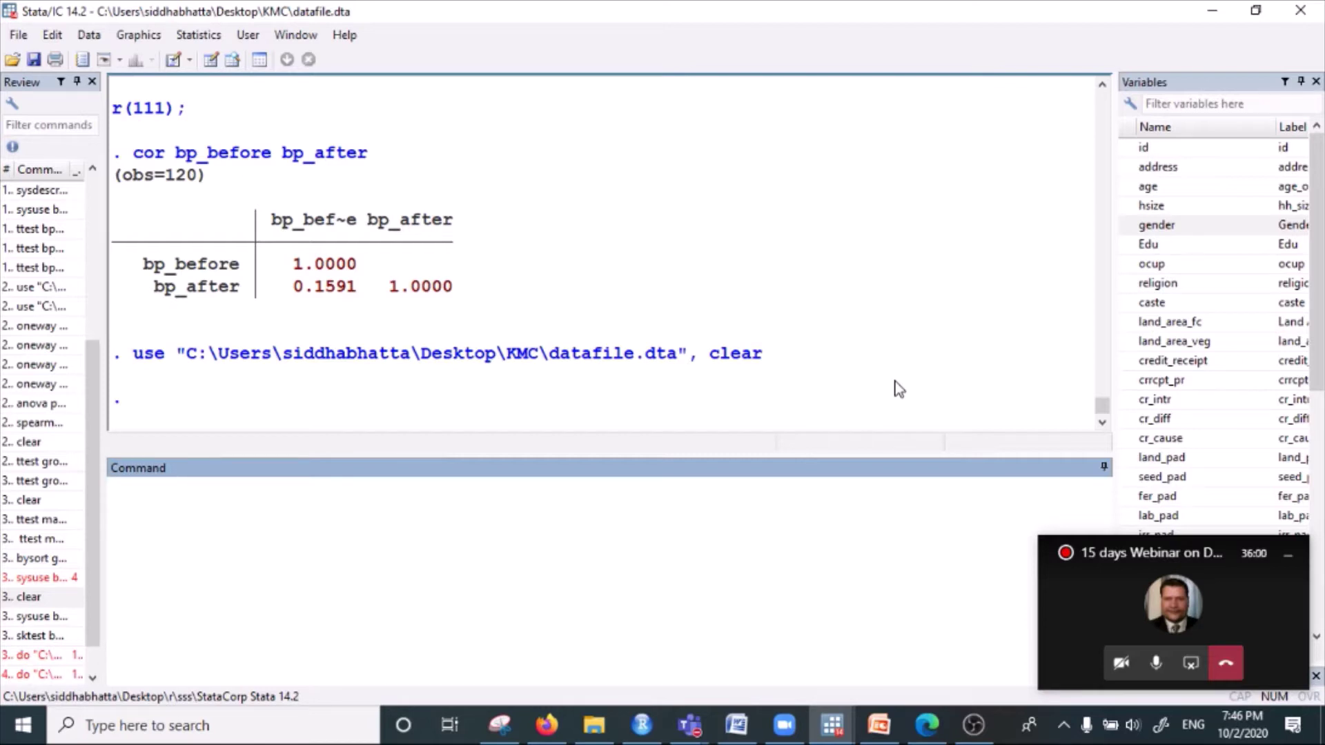
- Browse the dataset in the Data Editor and examine its records down to the last observation
{"action": "left_click", "coordinate": [232, 59]}
{"action": "scroll", "coordinate": [287, 185], "scroll_direction": "down", "scroll_amount": 20}
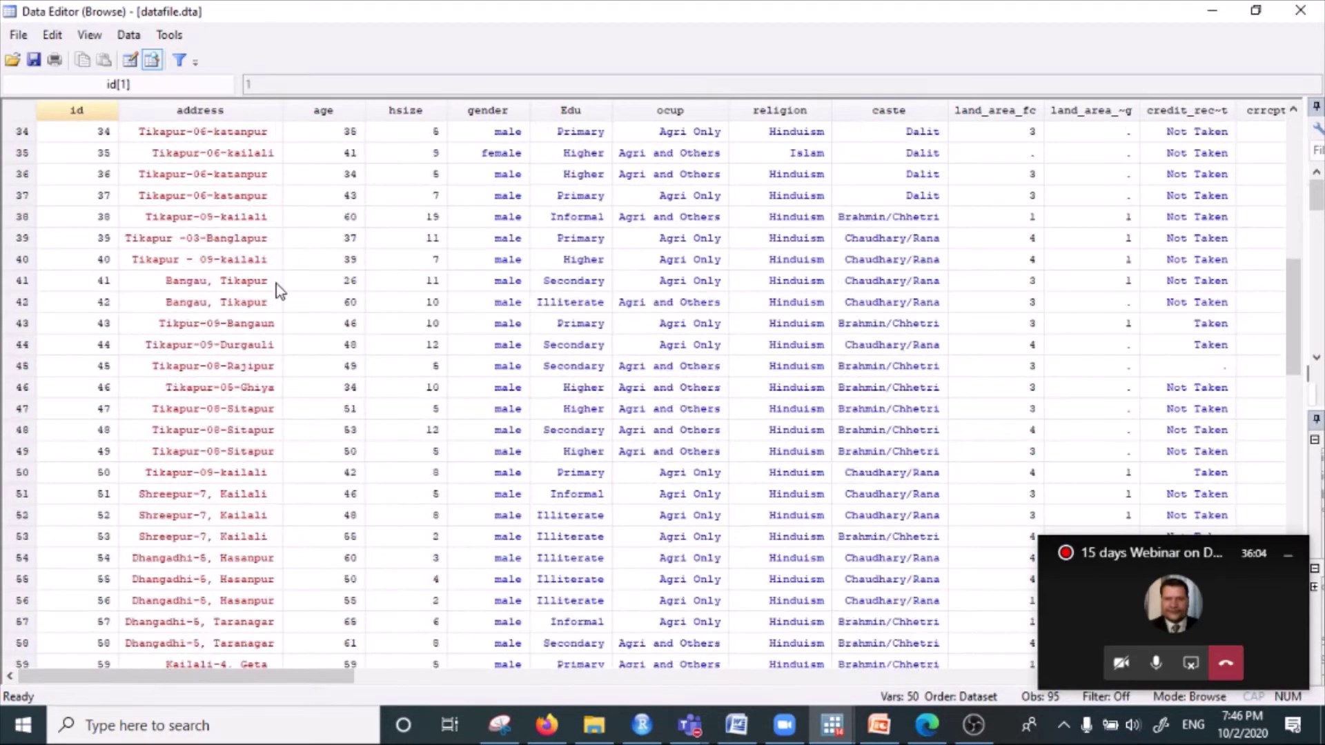
{"action": "scroll", "coordinate": [303, 314], "scroll_direction": "up", "scroll_amount": 5}
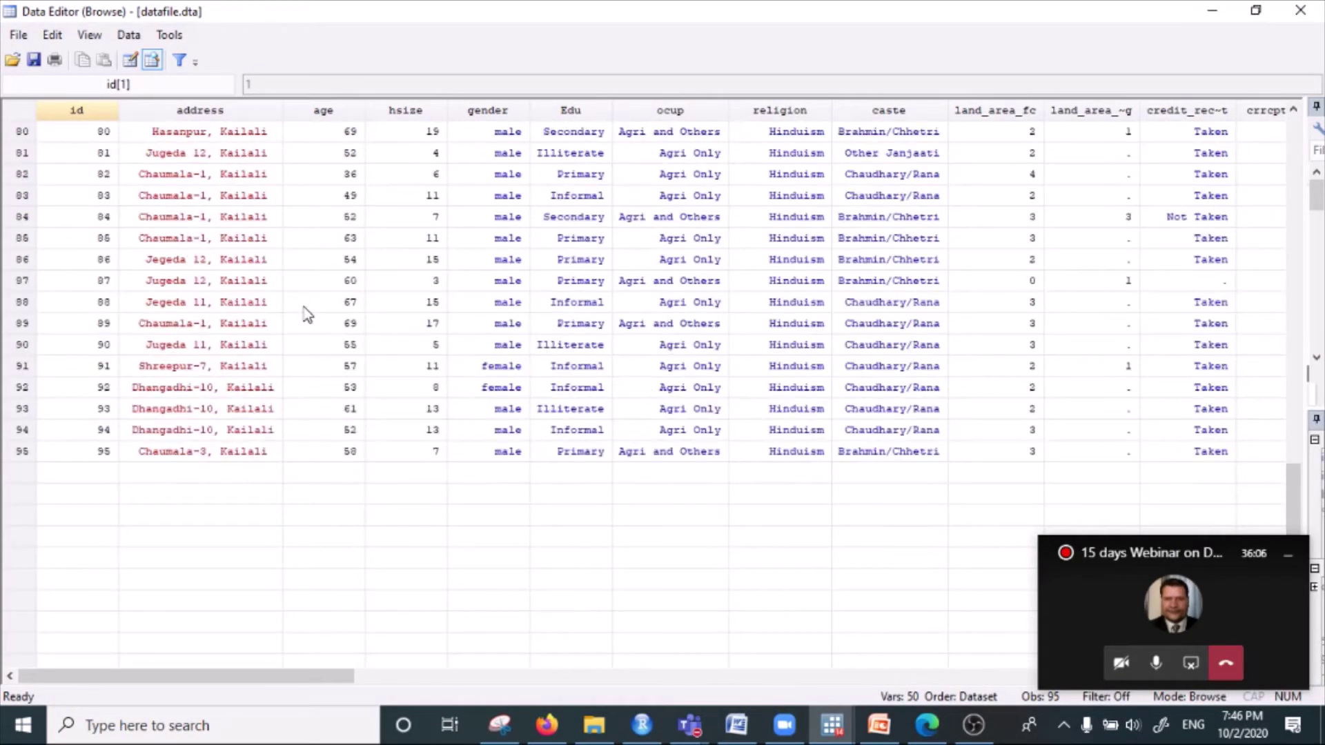
{"action": "scroll", "coordinate": [315, 355], "scroll_direction": "up", "scroll_amount": 4}
{"action": "scroll", "coordinate": [316, 356], "scroll_direction": "down", "scroll_amount": 7}
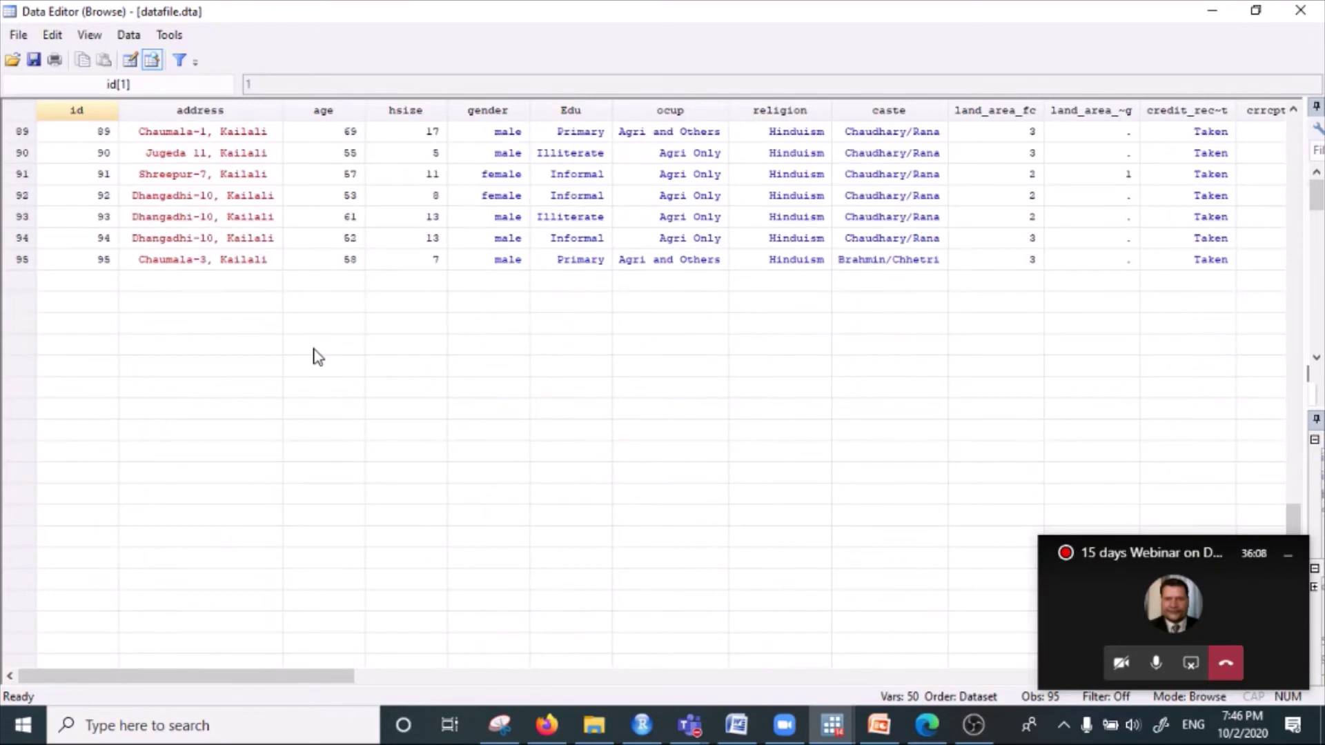
{"action": "left_click_drag", "start_coordinate": [88, 265], "coordinate": [469, 270]}
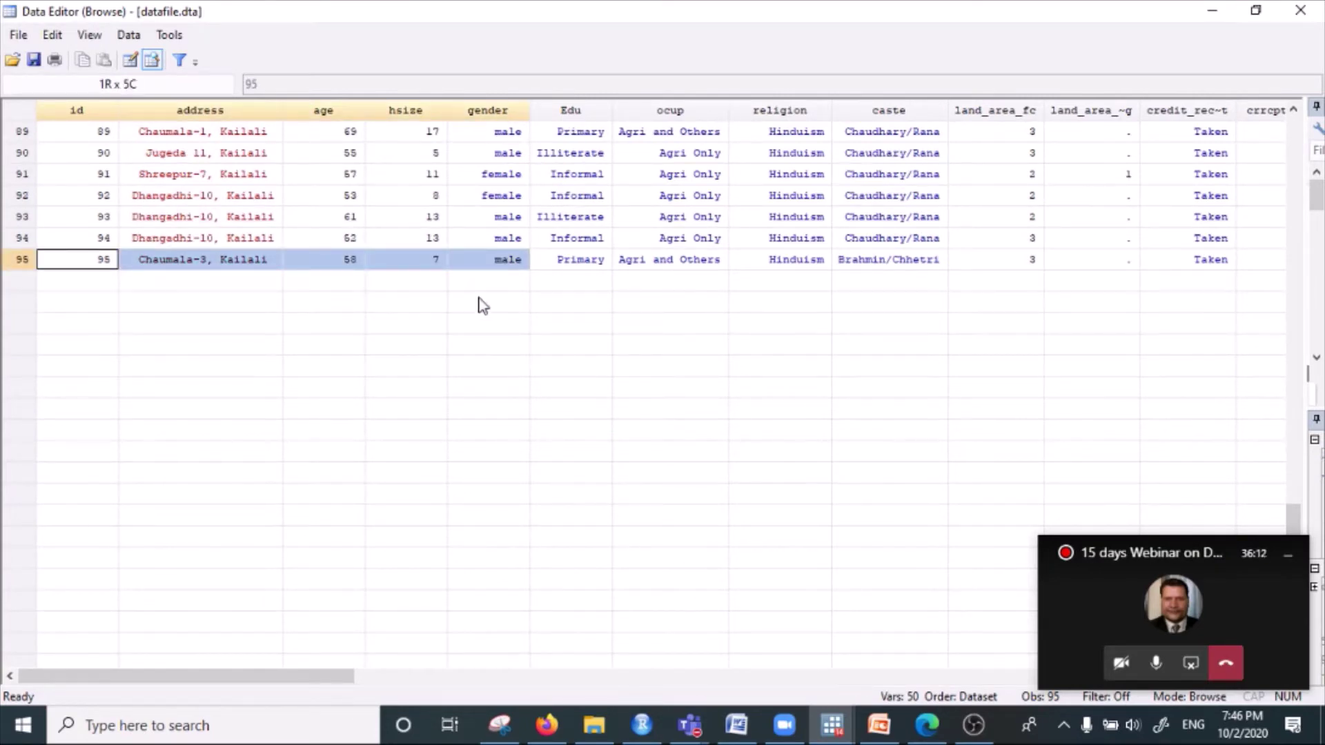
{"action": "scroll", "coordinate": [483, 306], "scroll_direction": "up", "scroll_amount": 3}
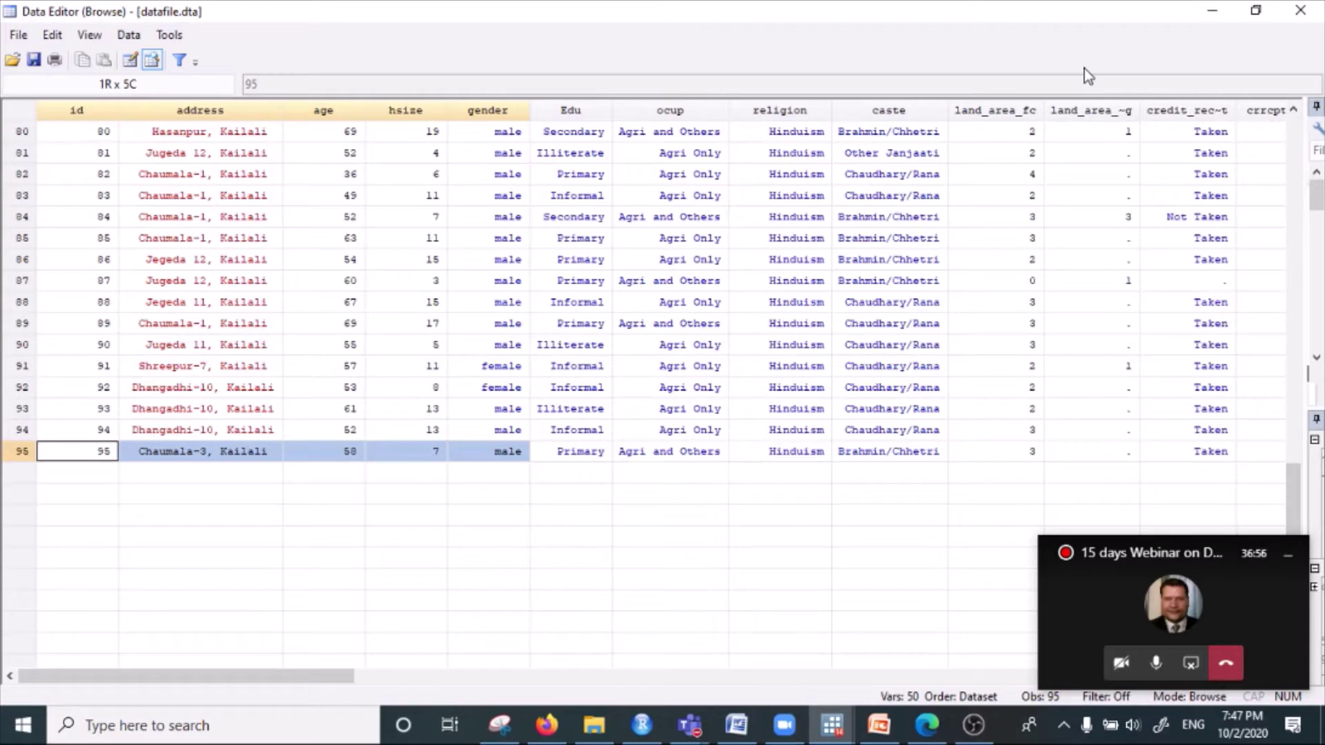
- Leave the data browser and make the command entry area taller
{"action": "left_click", "coordinate": [1212, 12]}
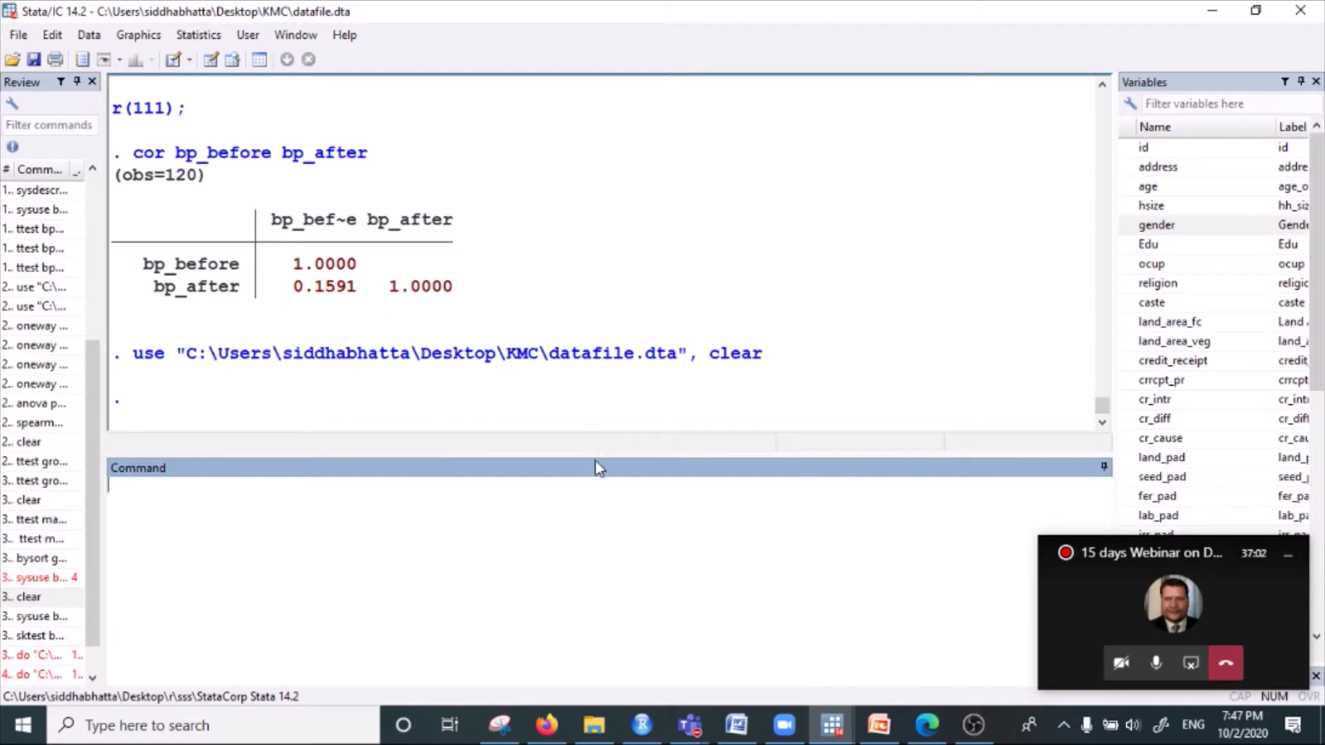
{"action": "left_click_drag", "start_coordinate": [590, 456], "coordinate": [577, 393]}
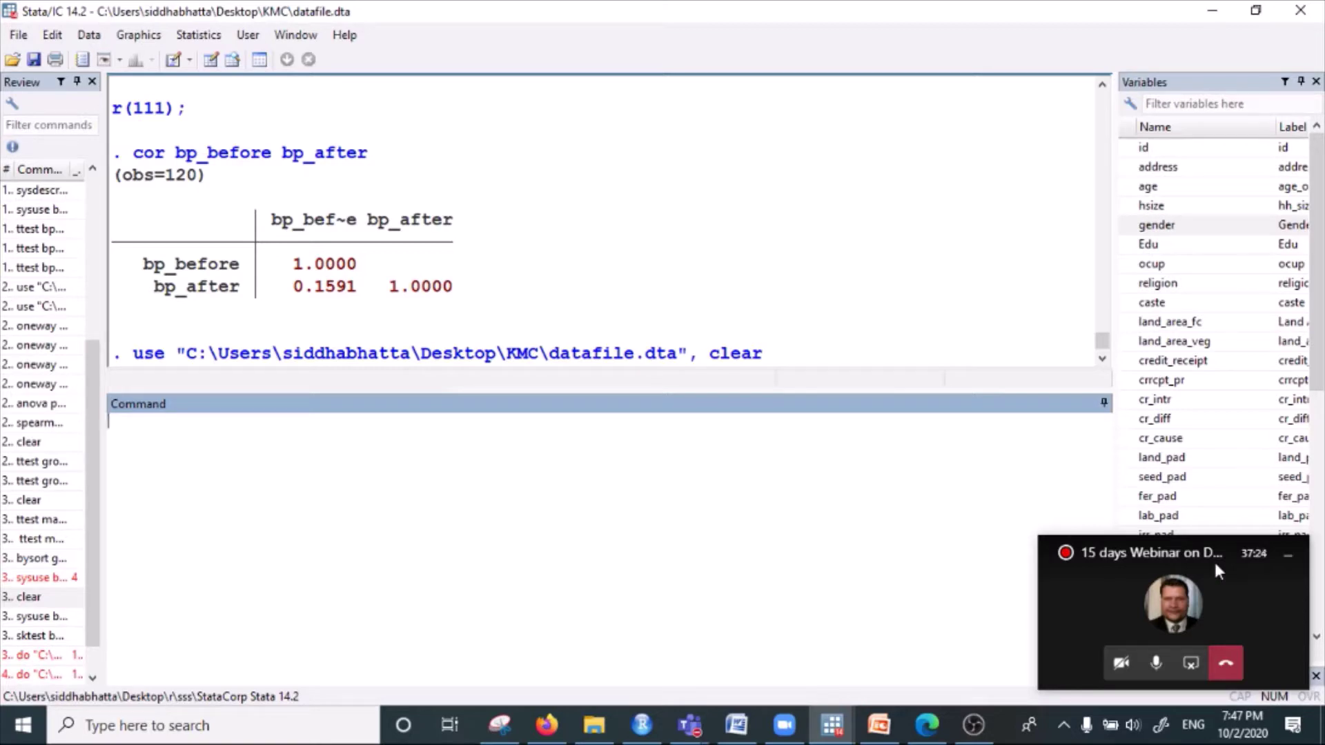
- Browse the dataset again from its first record across to the last variables, agenew and hhsize
{"action": "left_click", "coordinate": [232, 59]}
{"action": "scroll", "coordinate": [306, 382], "scroll_direction": "up", "scroll_amount": 20}
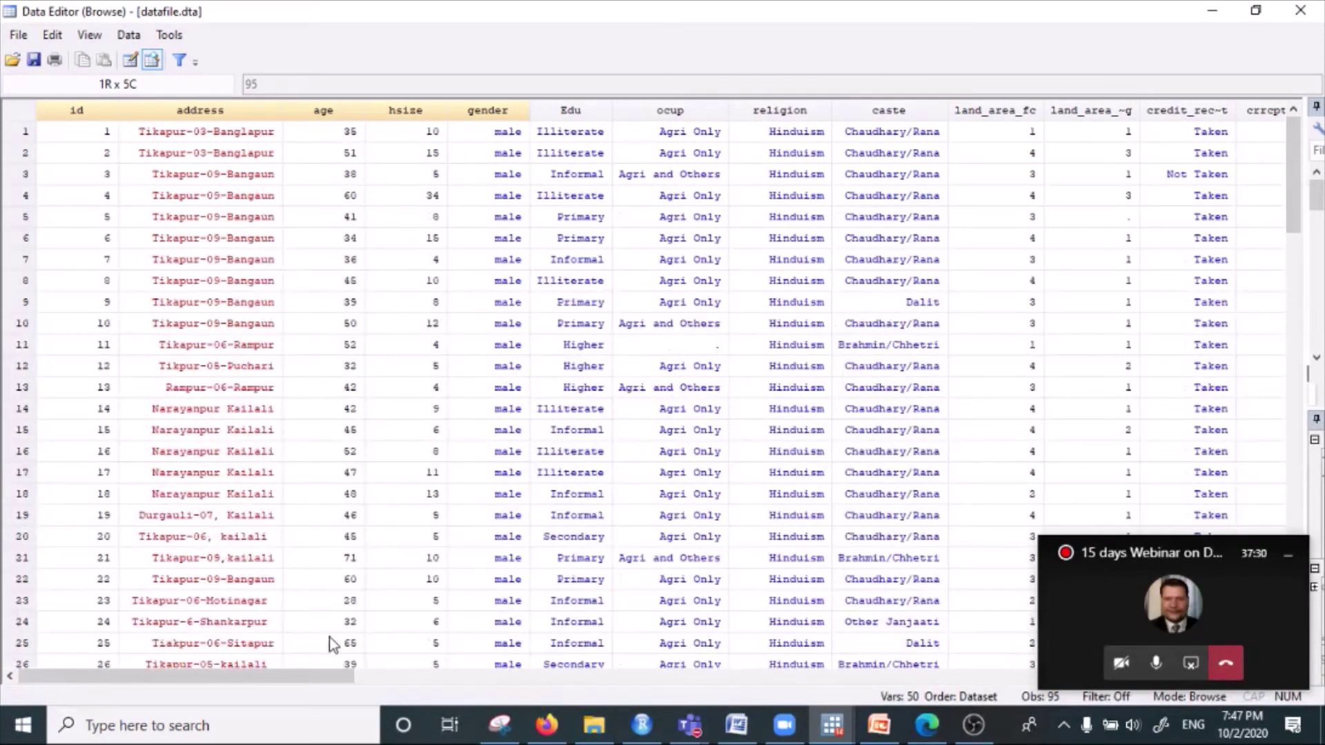
{"action": "left_click_drag", "start_coordinate": [312, 677], "coordinate": [1060, 678]}
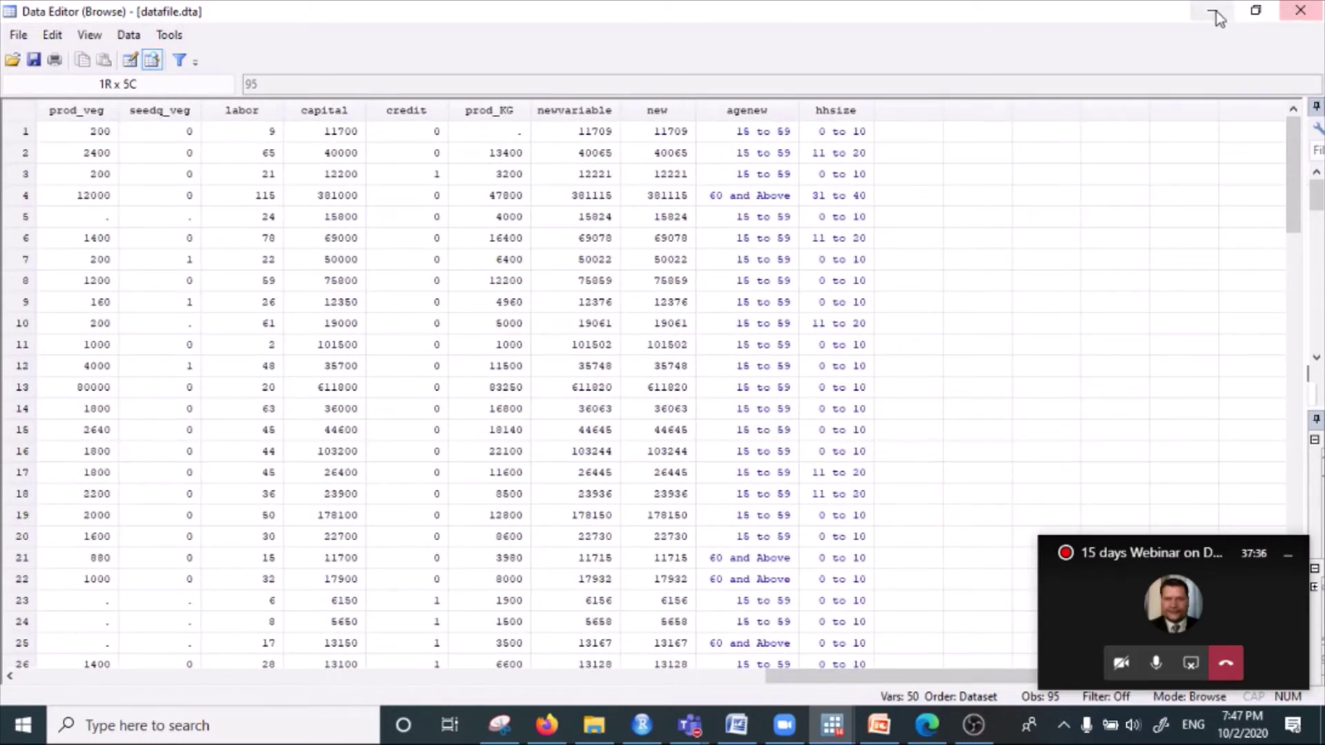
{"action": "left_click", "coordinate": [1300, 10]}
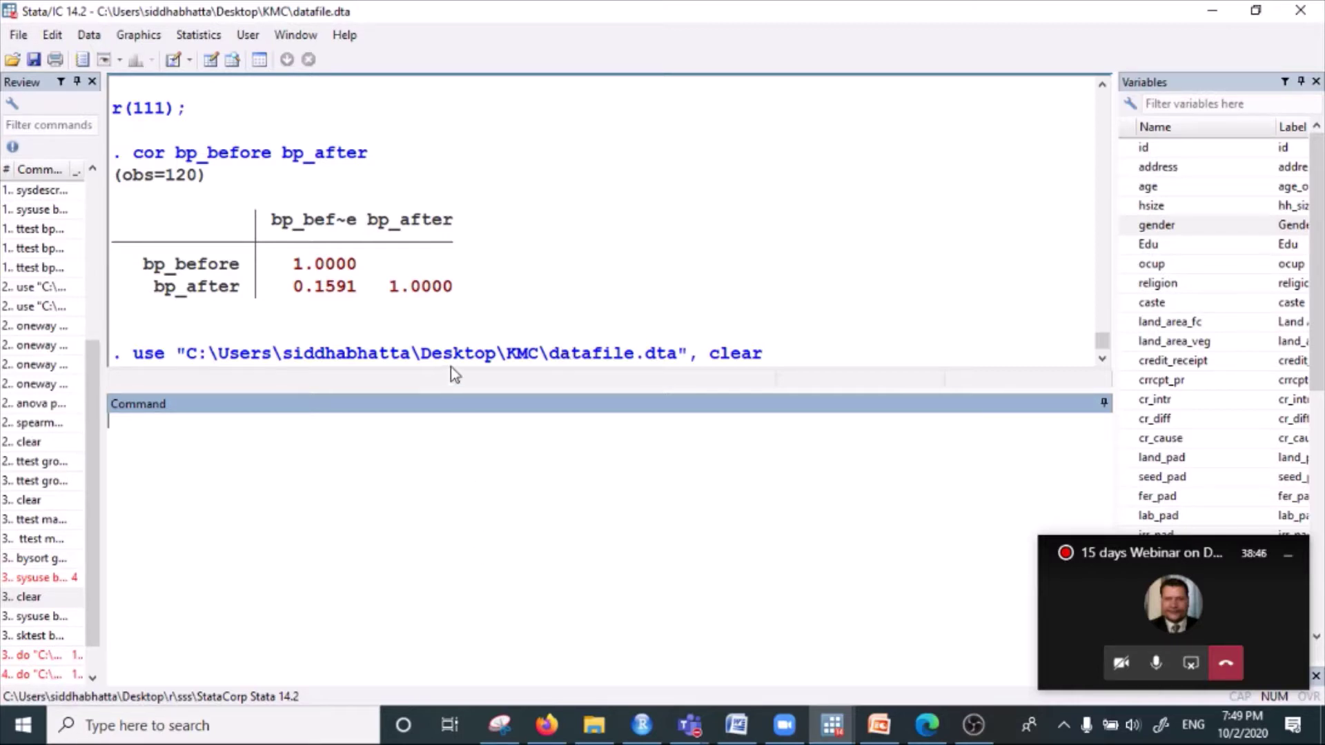
- Reopen the data browser and examine the categorical ocup and religion columns near the start of the dataset
{"action": "left_click", "coordinate": [232, 60]}
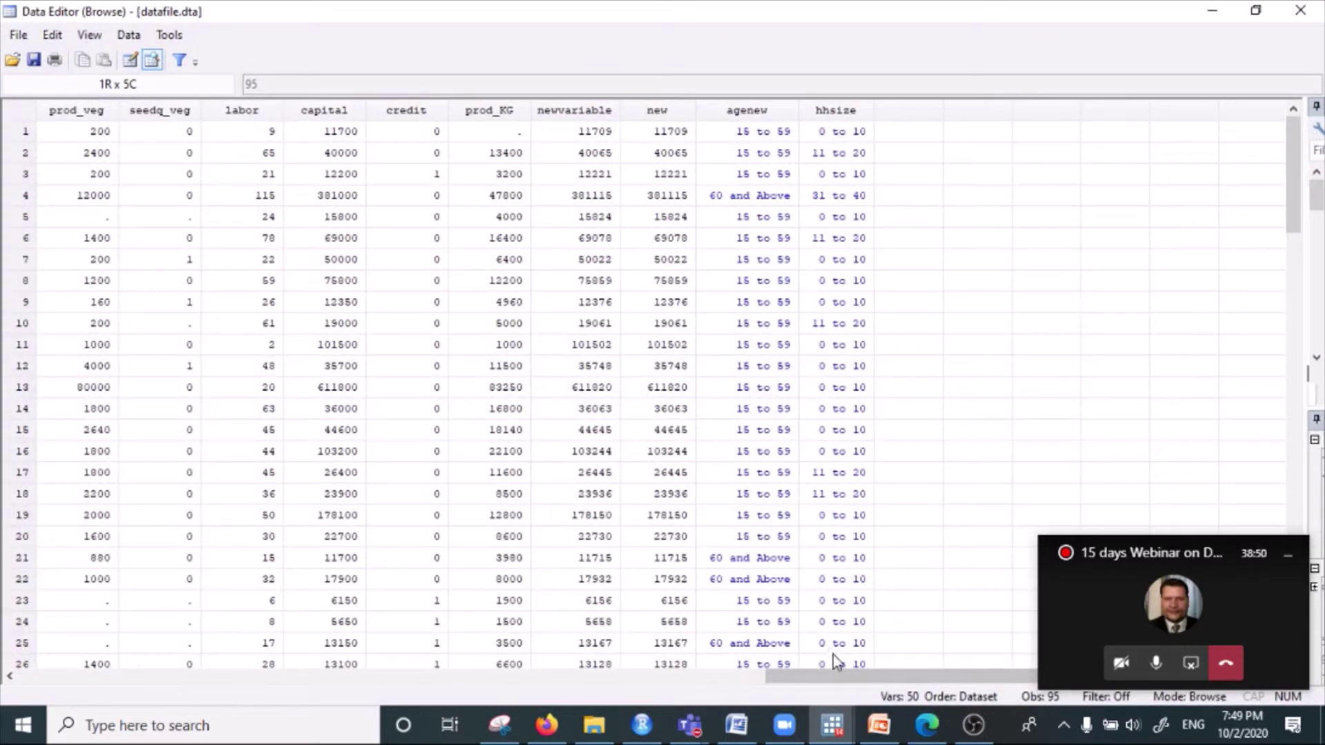
{"action": "left_click_drag", "start_coordinate": [845, 679], "coordinate": [191, 684]}
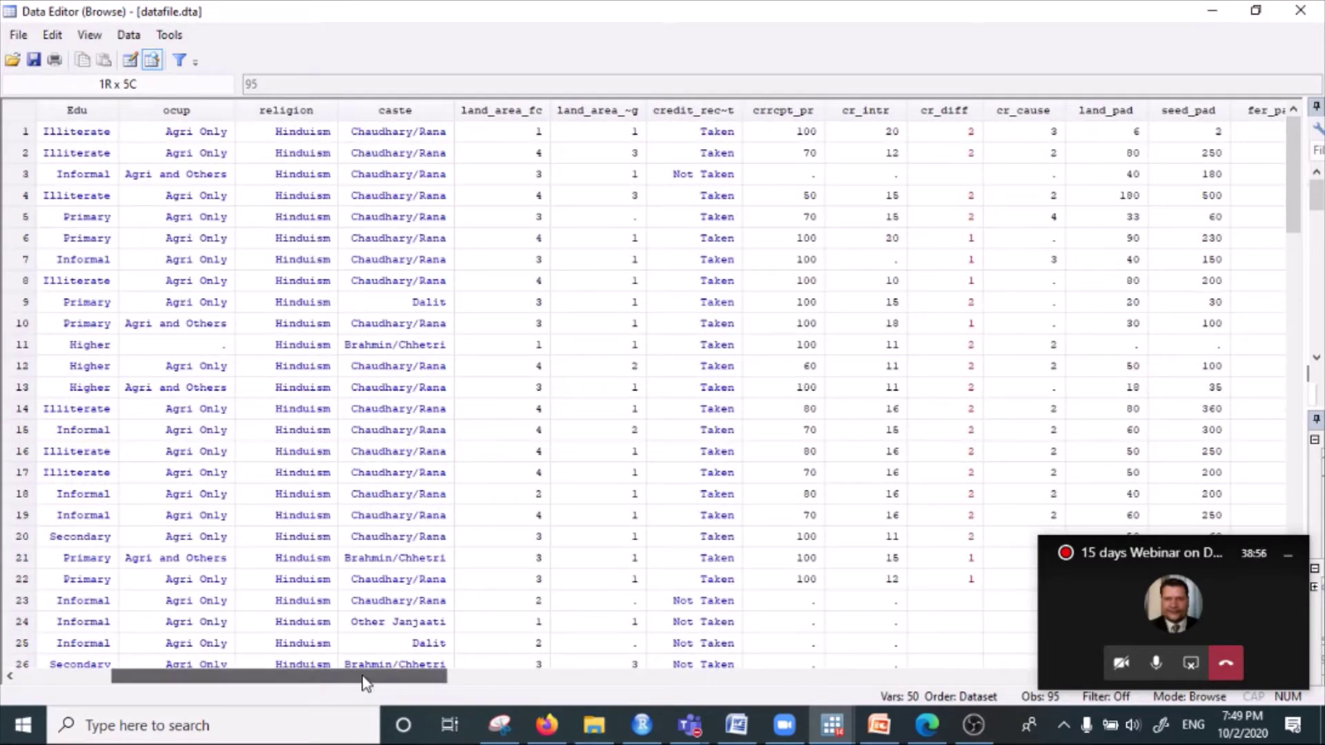
{"action": "left_click_drag", "start_coordinate": [366, 683], "coordinate": [142, 679]}
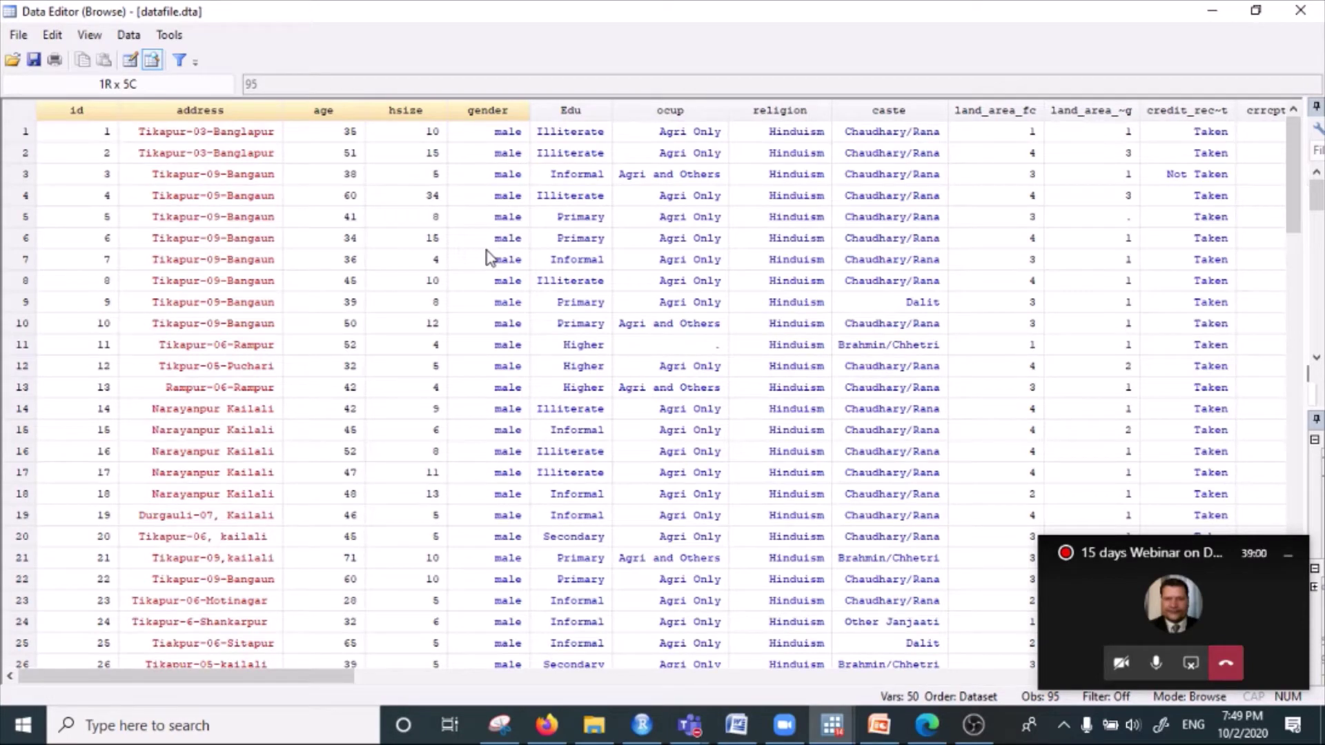
{"action": "left_click", "coordinate": [765, 112]}
{"action": "left_click", "coordinate": [759, 366]}
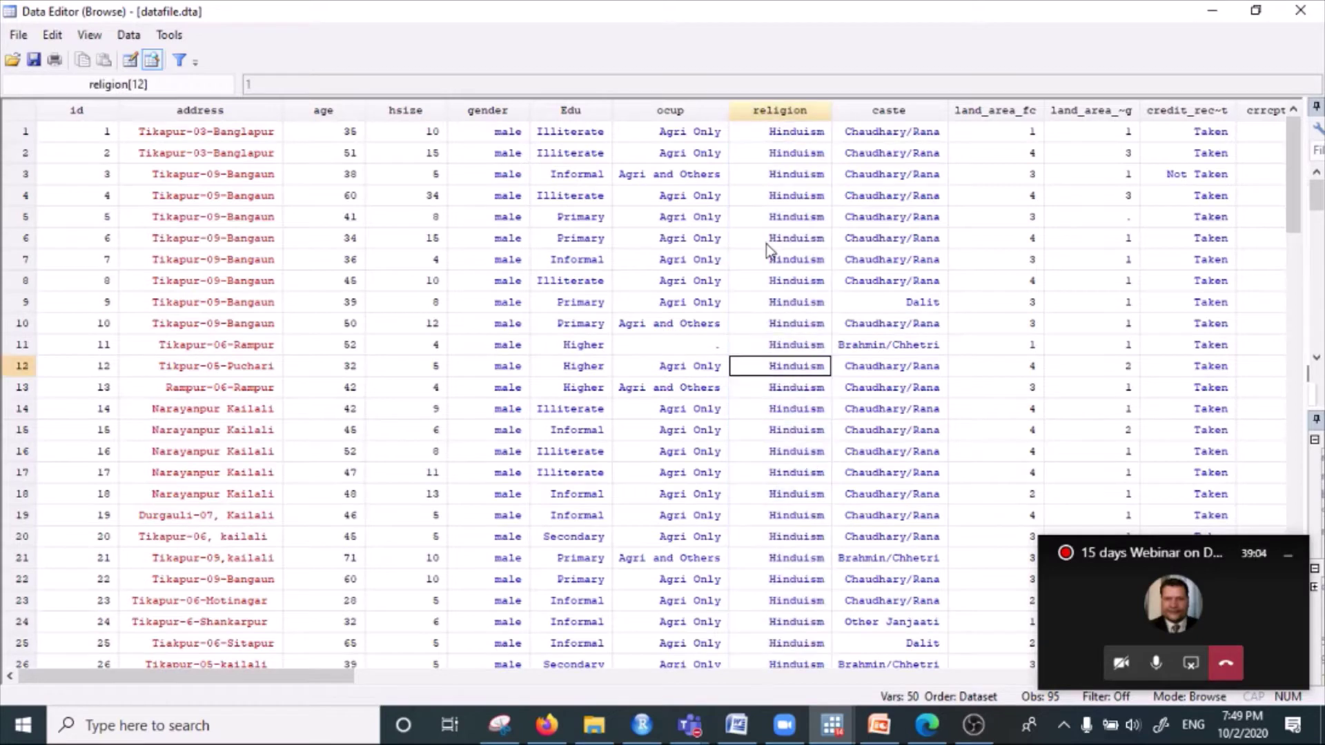
{"action": "left_click", "coordinate": [764, 112]}
{"action": "left_click", "coordinate": [622, 112], "text": "shift"}
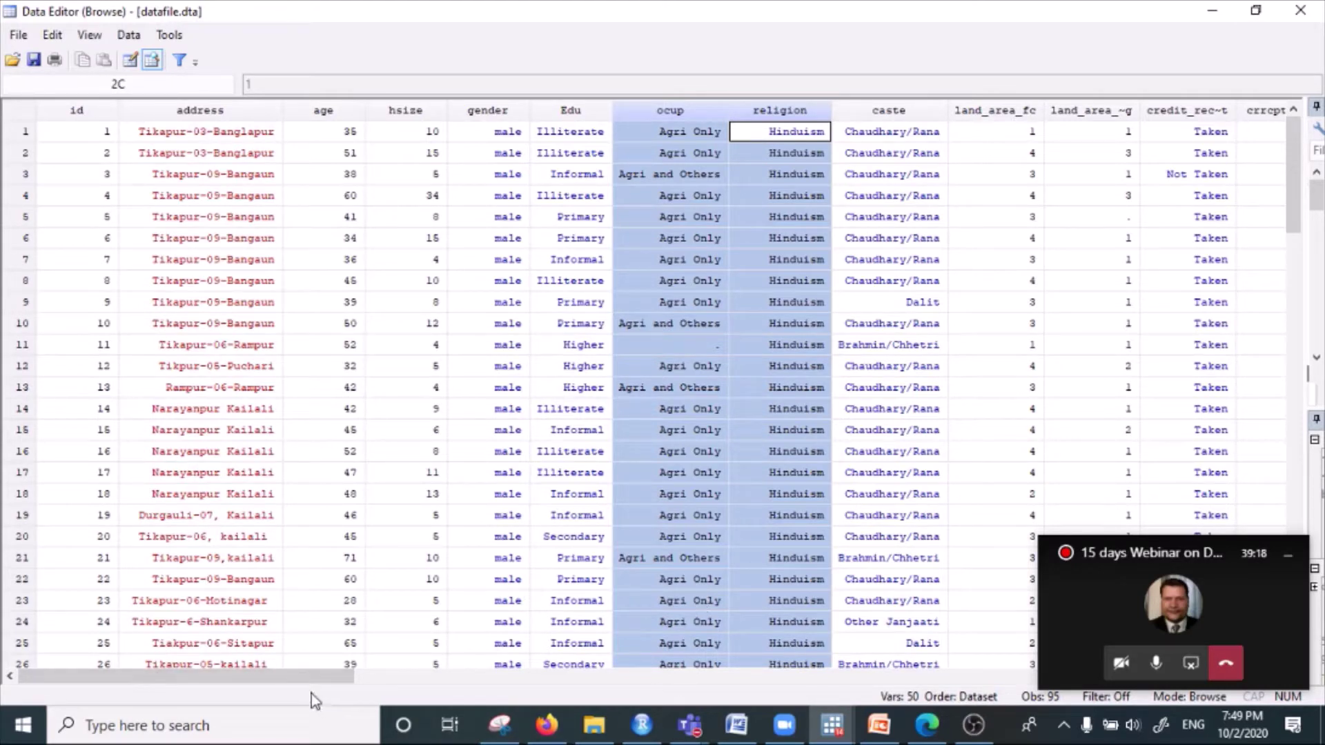
- Examine the numeric labor and prod_KG columns and compare their values, then return to the main window
{"action": "left_click_drag", "start_coordinate": [308, 685], "coordinate": [340, 683]}
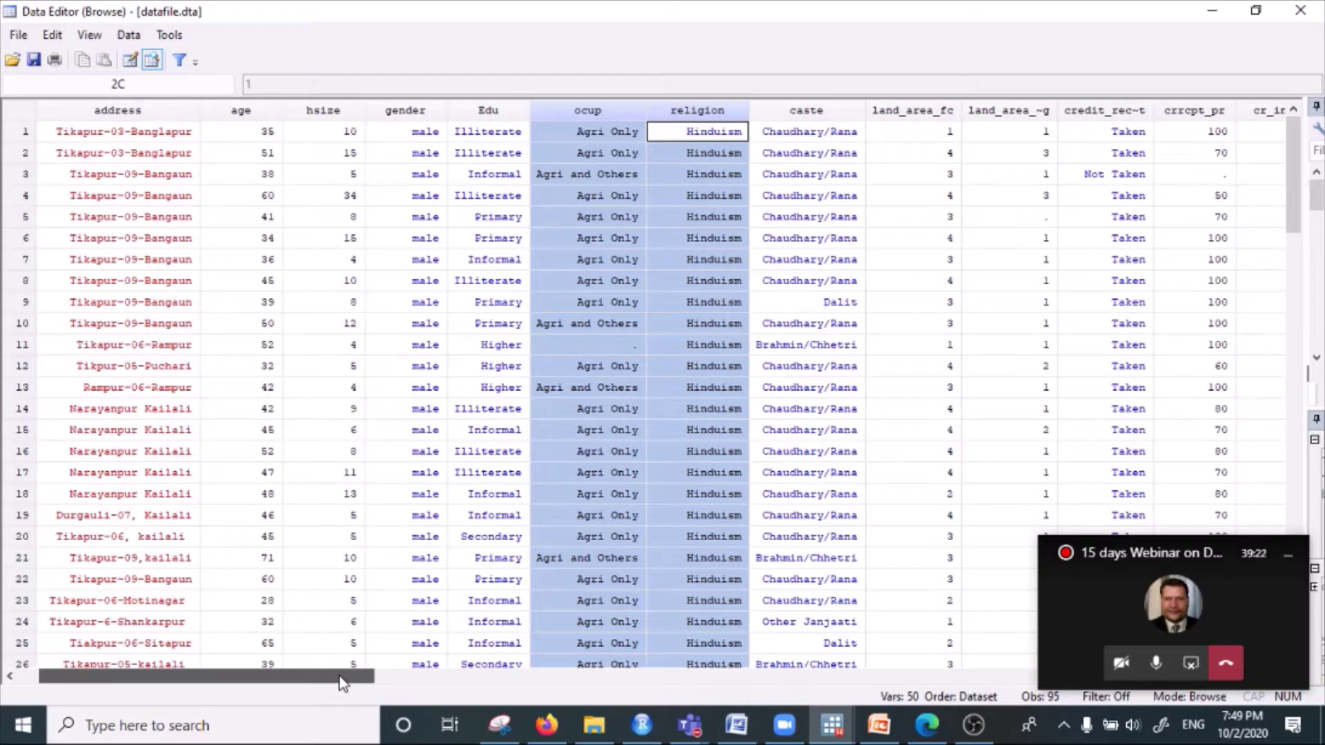
{"action": "left_click_drag", "start_coordinate": [343, 683], "coordinate": [1032, 683]}
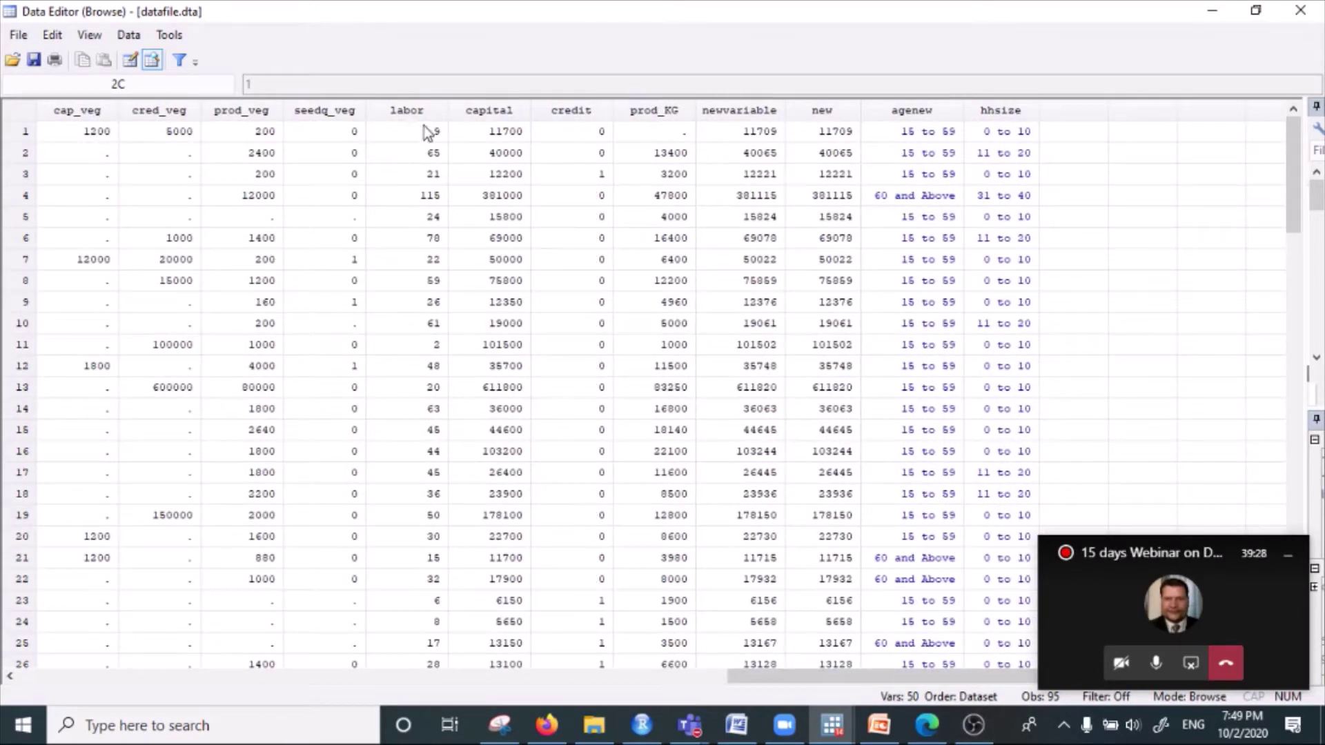
{"action": "left_click", "coordinate": [408, 110]}
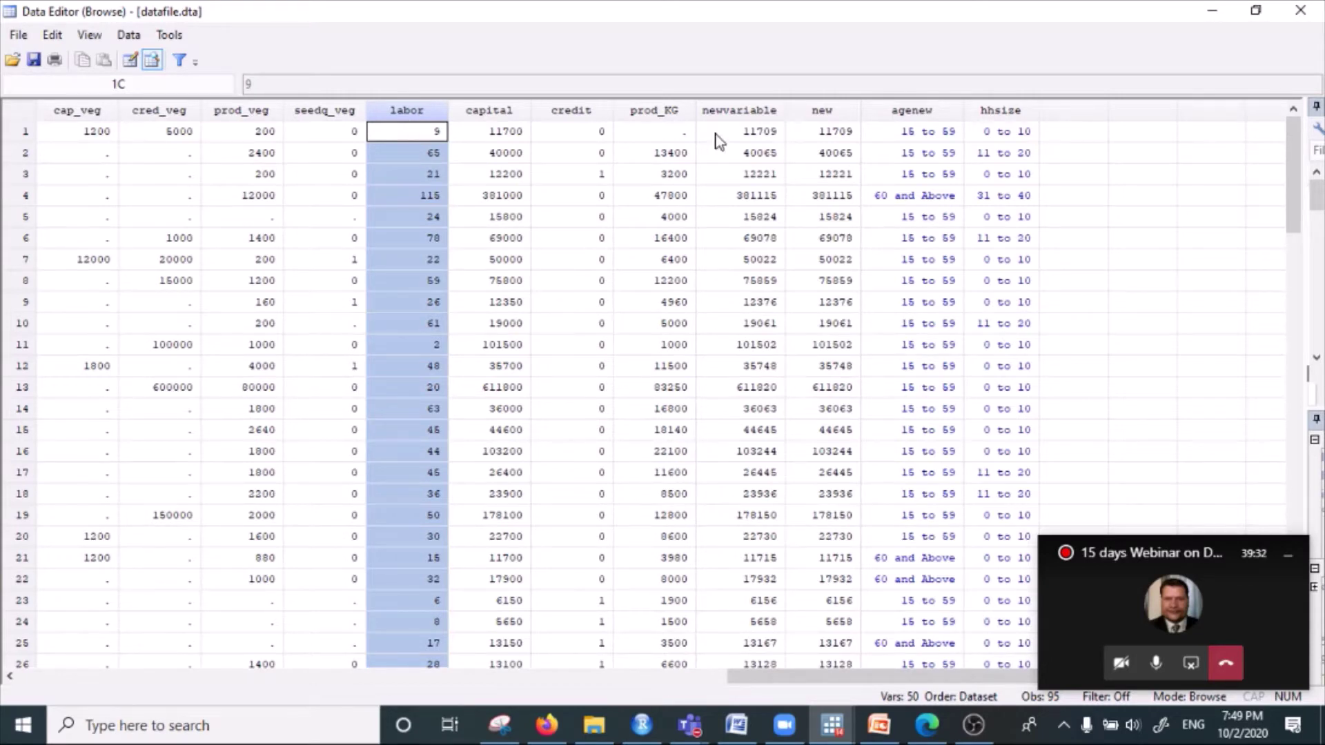
{"action": "left_click", "coordinate": [659, 111]}
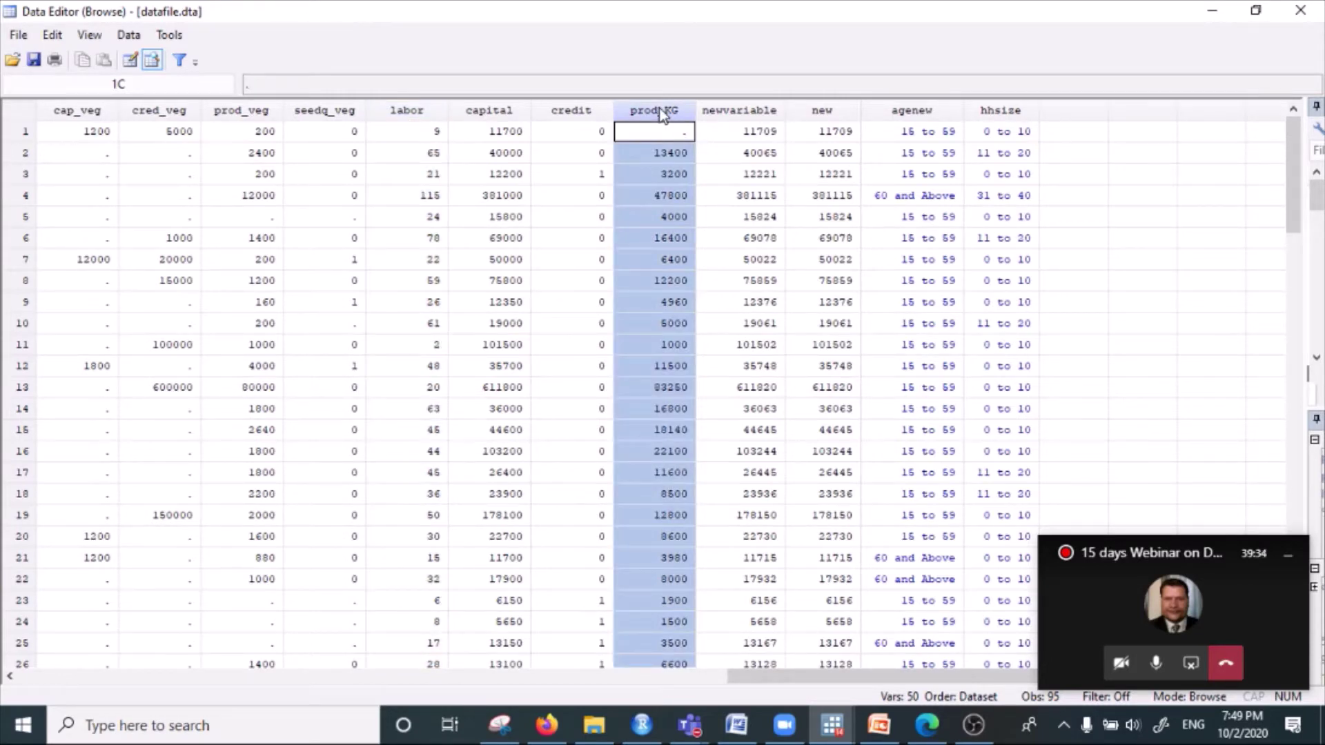
{"action": "left_click", "coordinate": [414, 113]}
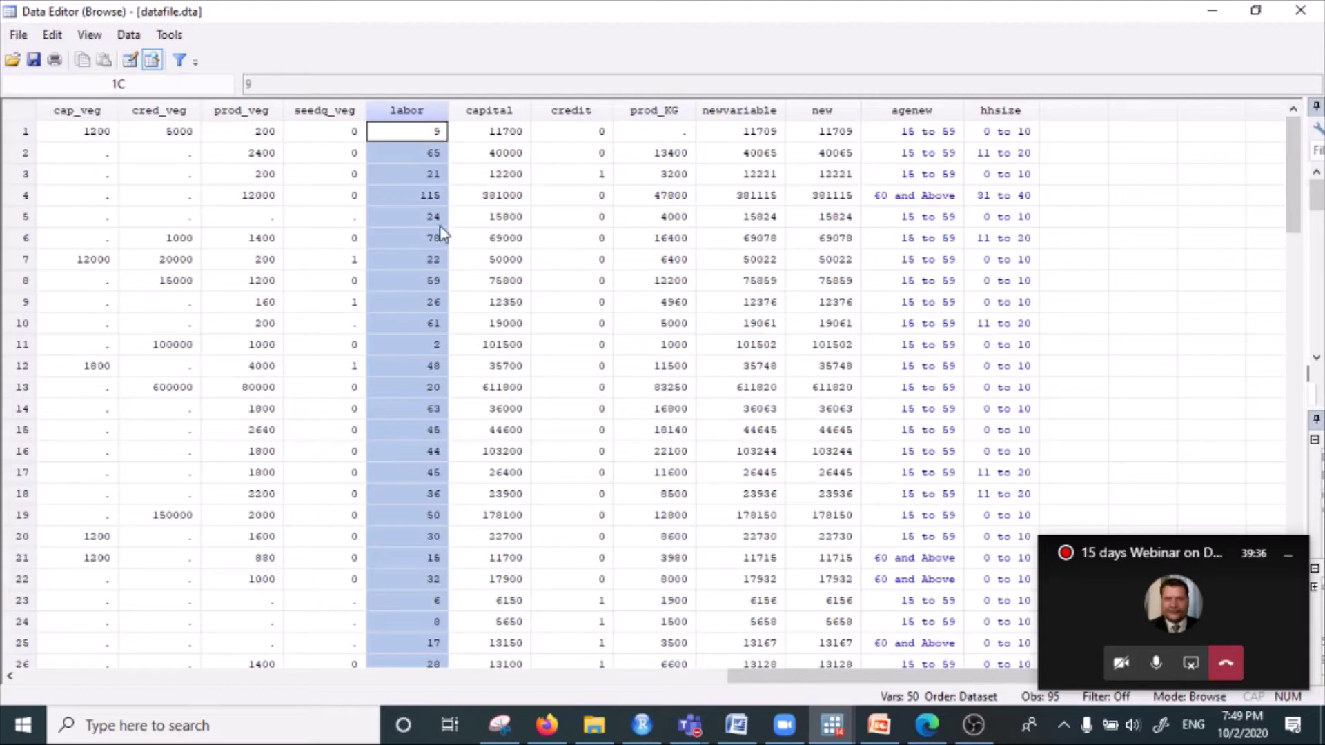
{"action": "left_click_drag", "start_coordinate": [425, 174], "coordinate": [456, 388]}
{"action": "left_click_drag", "start_coordinate": [680, 153], "coordinate": [676, 545]}
{"action": "left_click", "coordinate": [434, 217]}
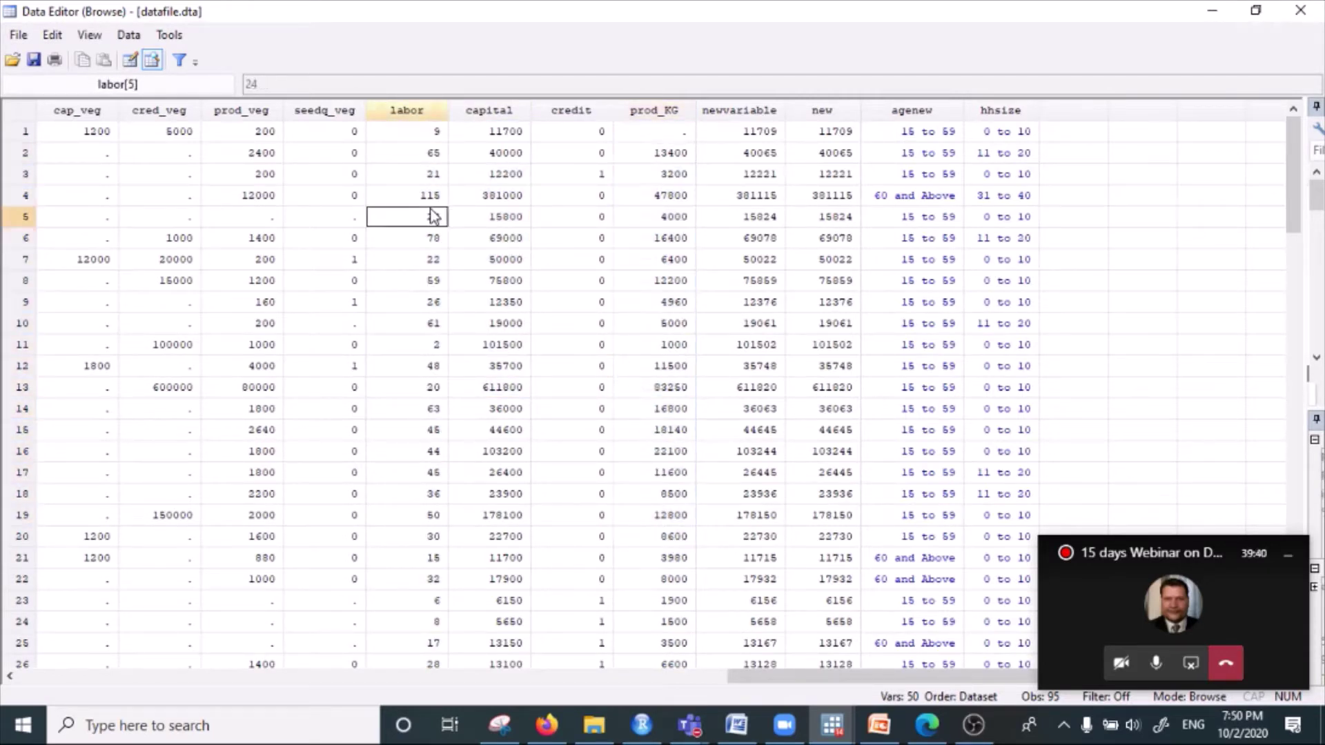
{"action": "left_click", "coordinate": [659, 238]}
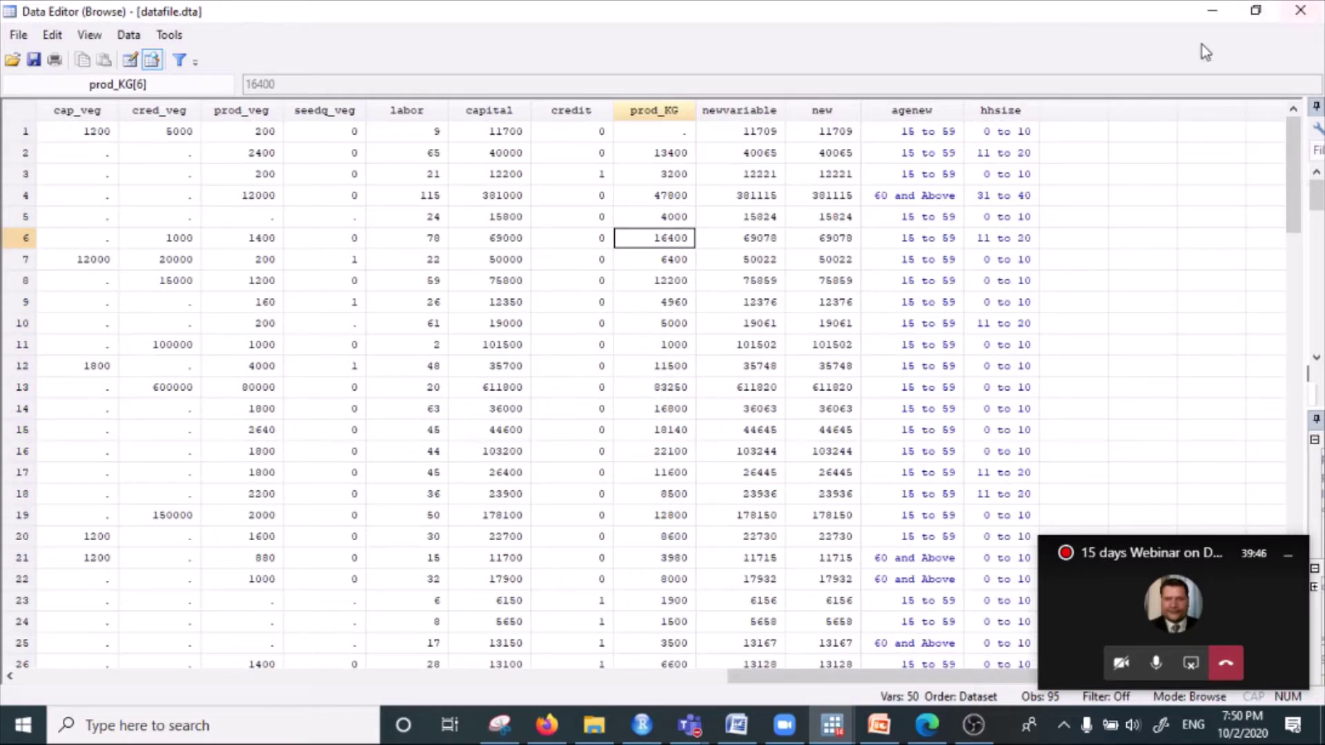
{"action": "left_click", "coordinate": [1212, 11]}
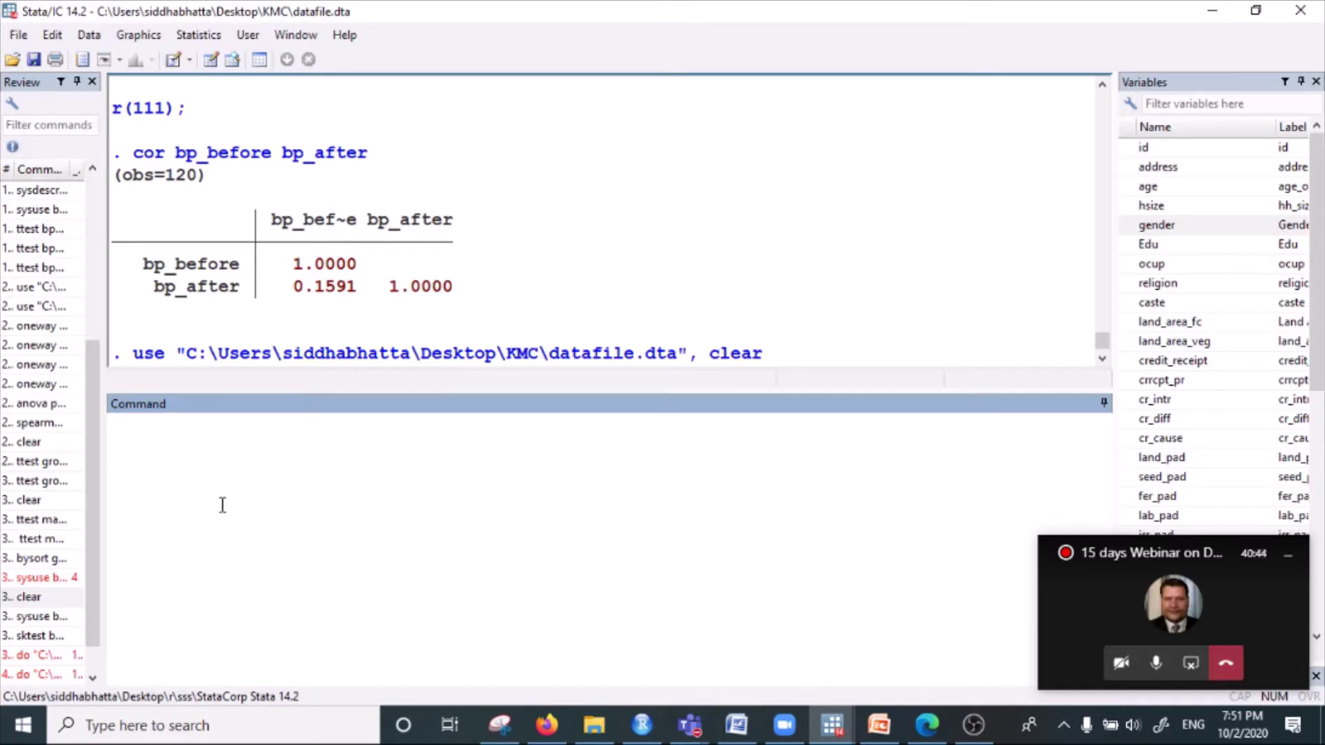
- Compose the correlation command cor labor prod_KG, moving the meeting overlay off the variable list
{"action": "type", "text": "cor"}
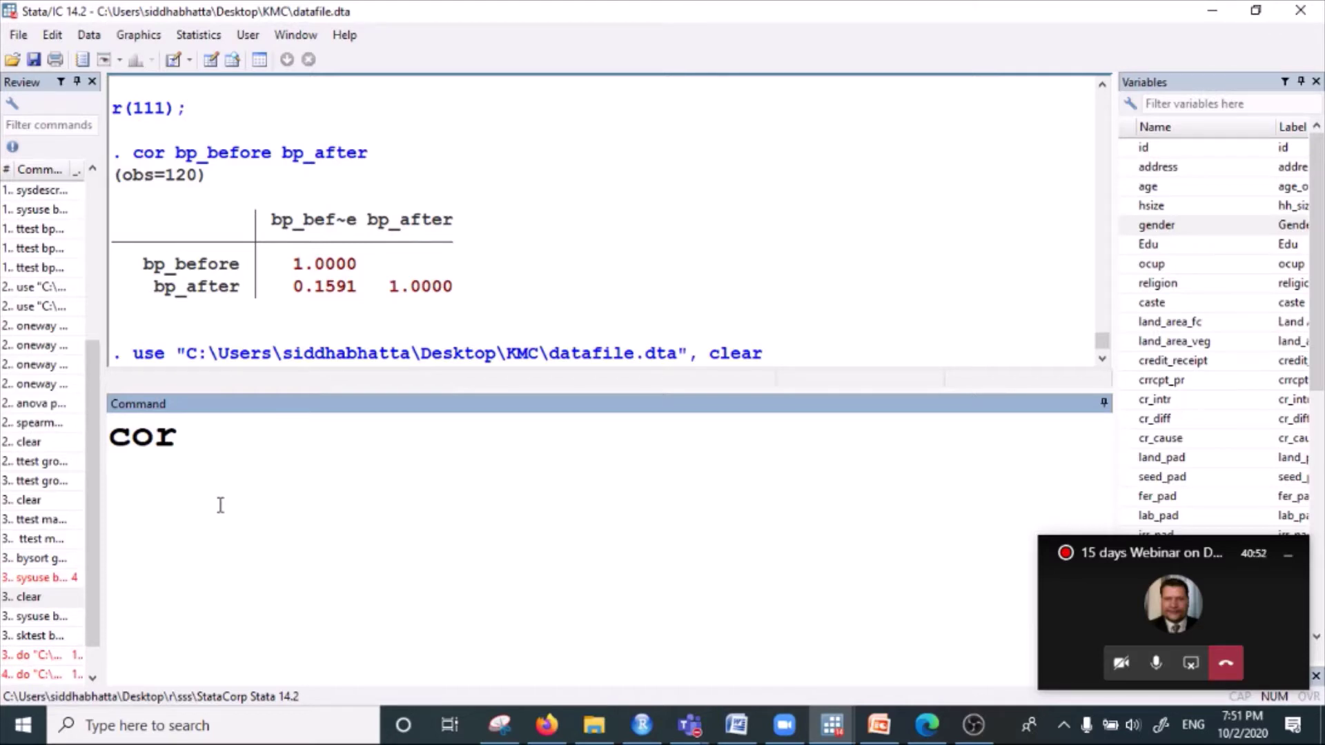
{"action": "scroll", "coordinate": [1171, 380], "scroll_direction": "down", "scroll_amount": 8}
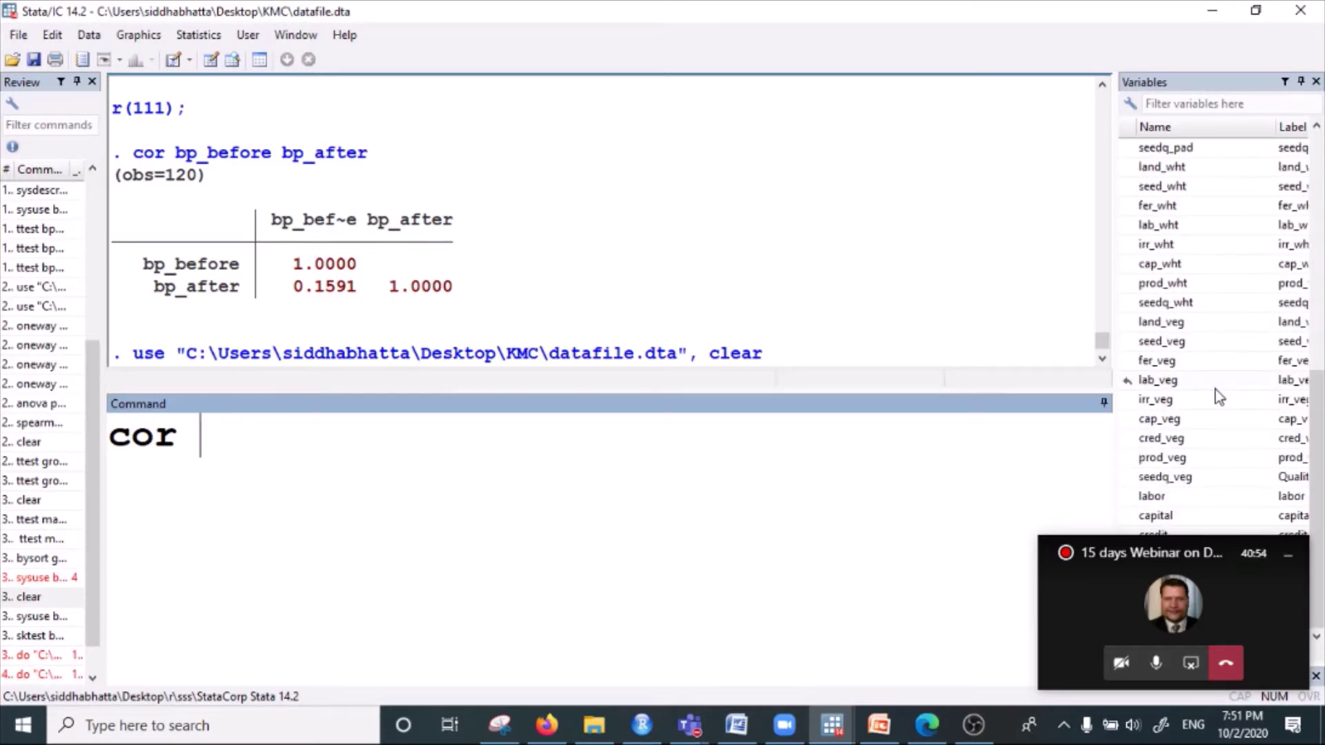
{"action": "left_click_drag", "start_coordinate": [1165, 545], "coordinate": [1116, 181]}
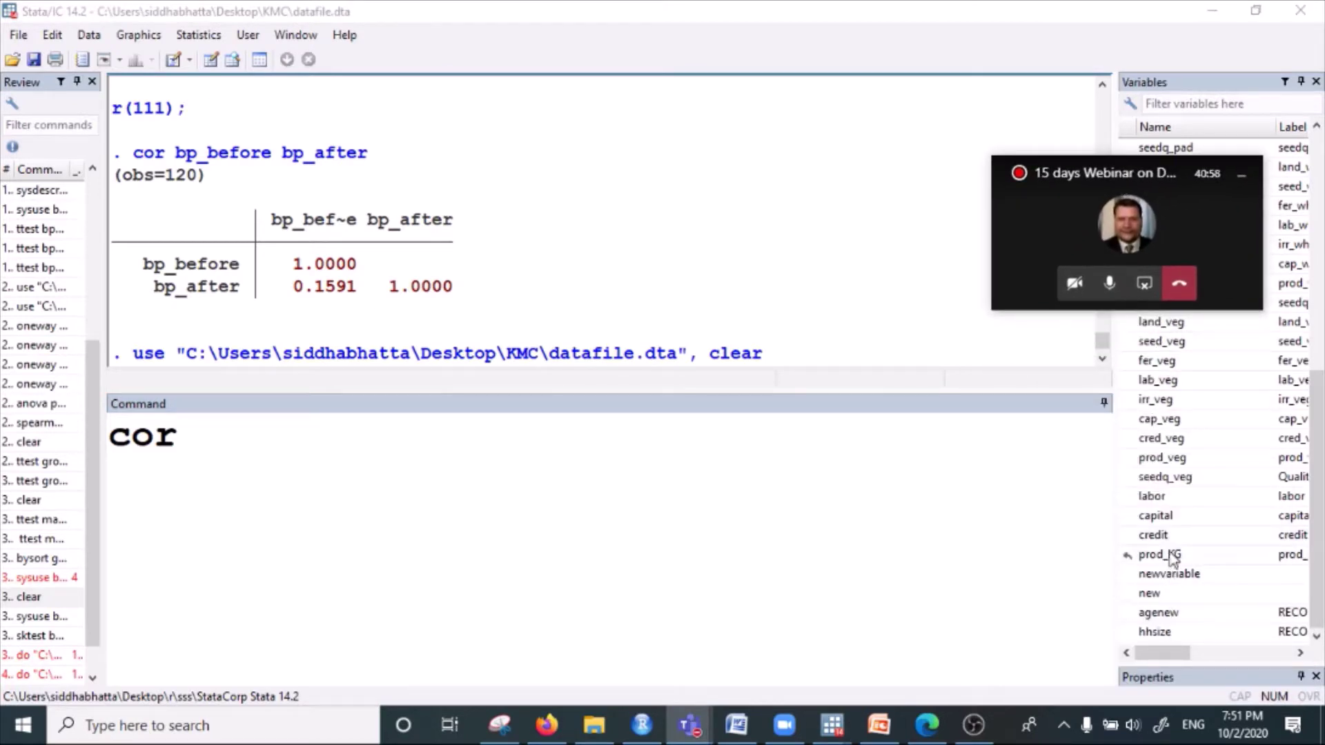
{"action": "left_click", "coordinate": [1151, 501]}
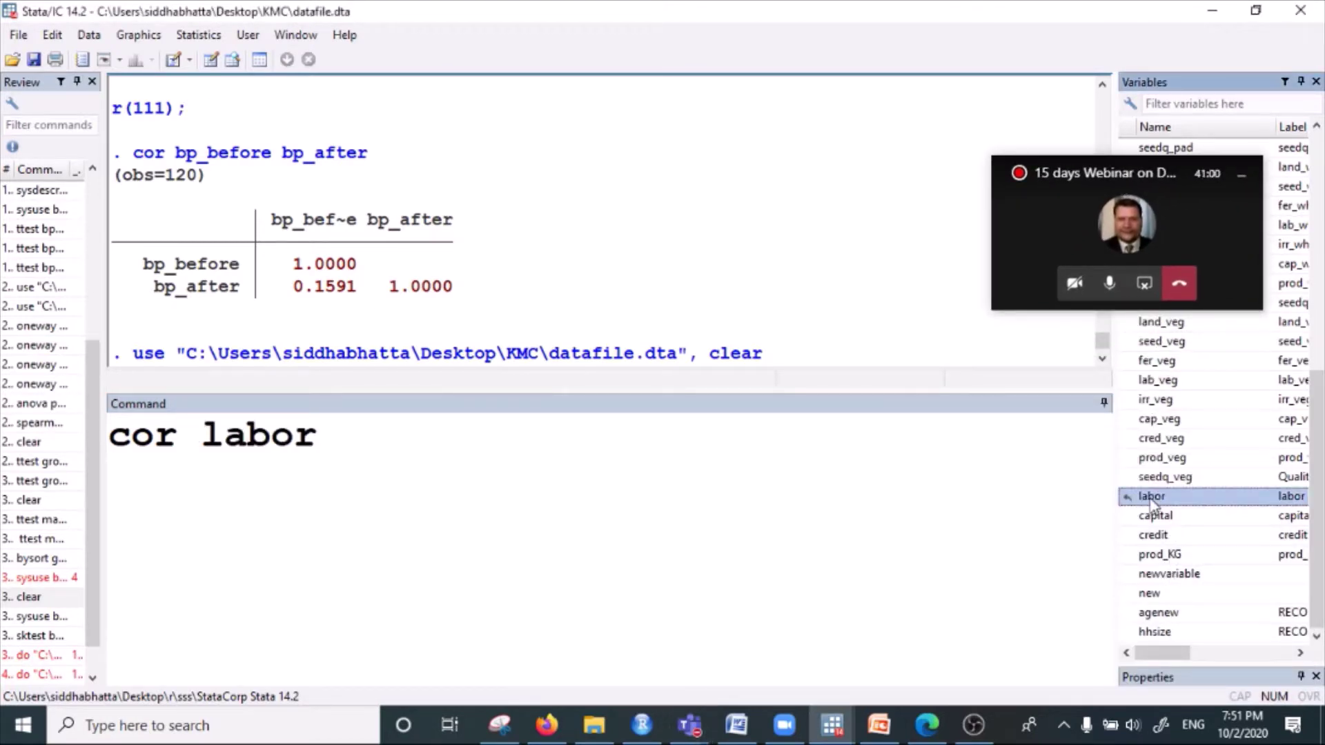
{"action": "left_click", "coordinate": [1166, 554]}
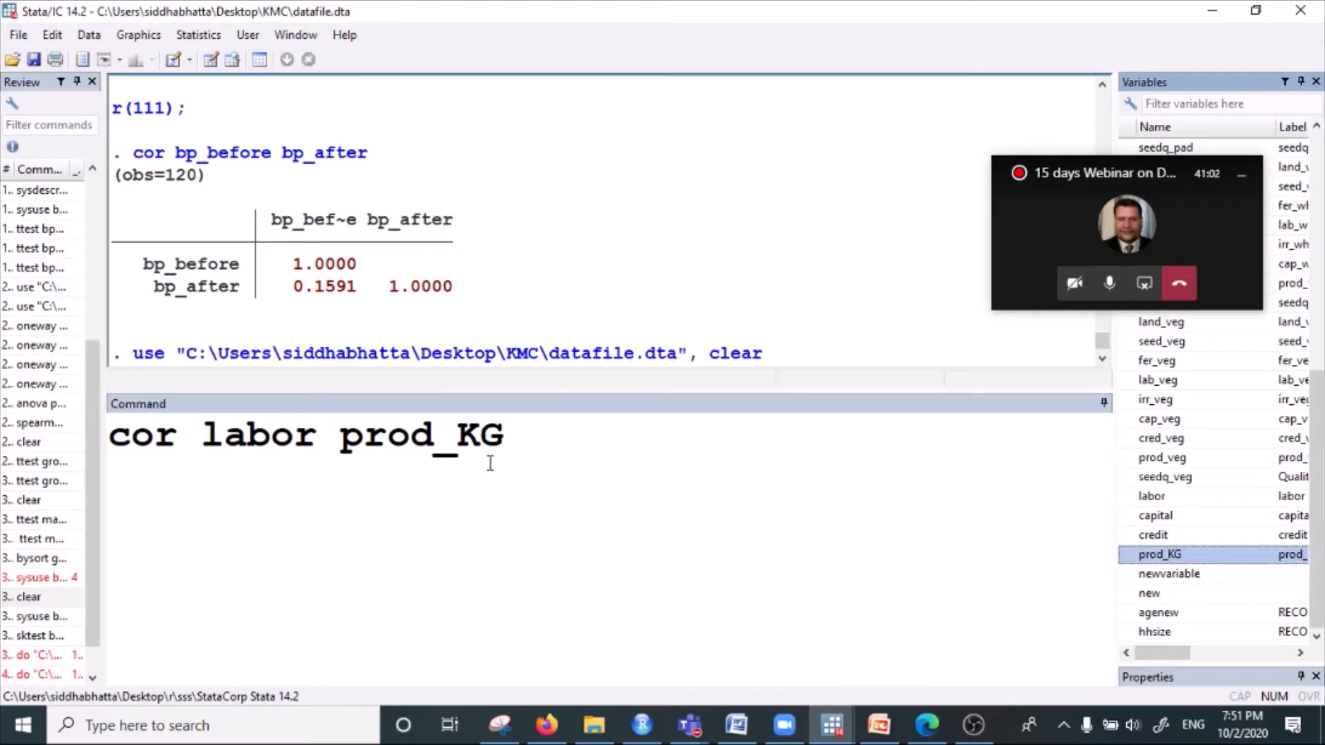
- Review the parts of the correlation command for labor and prod_KG and run it
{"action": "left_click_drag", "start_coordinate": [205, 436], "coordinate": [503, 439]}
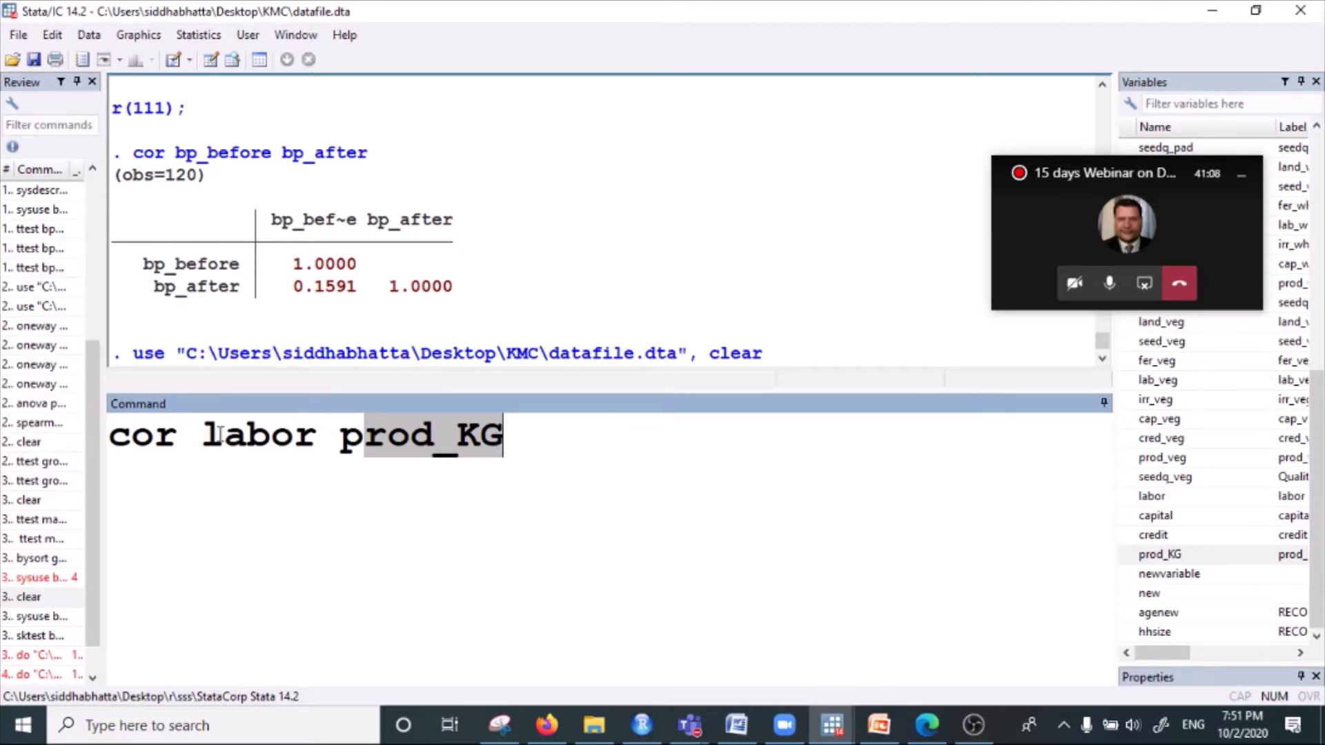
{"action": "left_click_drag", "start_coordinate": [224, 436], "coordinate": [271, 436]}
{"action": "left_click_drag", "start_coordinate": [364, 437], "coordinate": [516, 443]}
{"action": "left_click", "coordinate": [443, 436]}
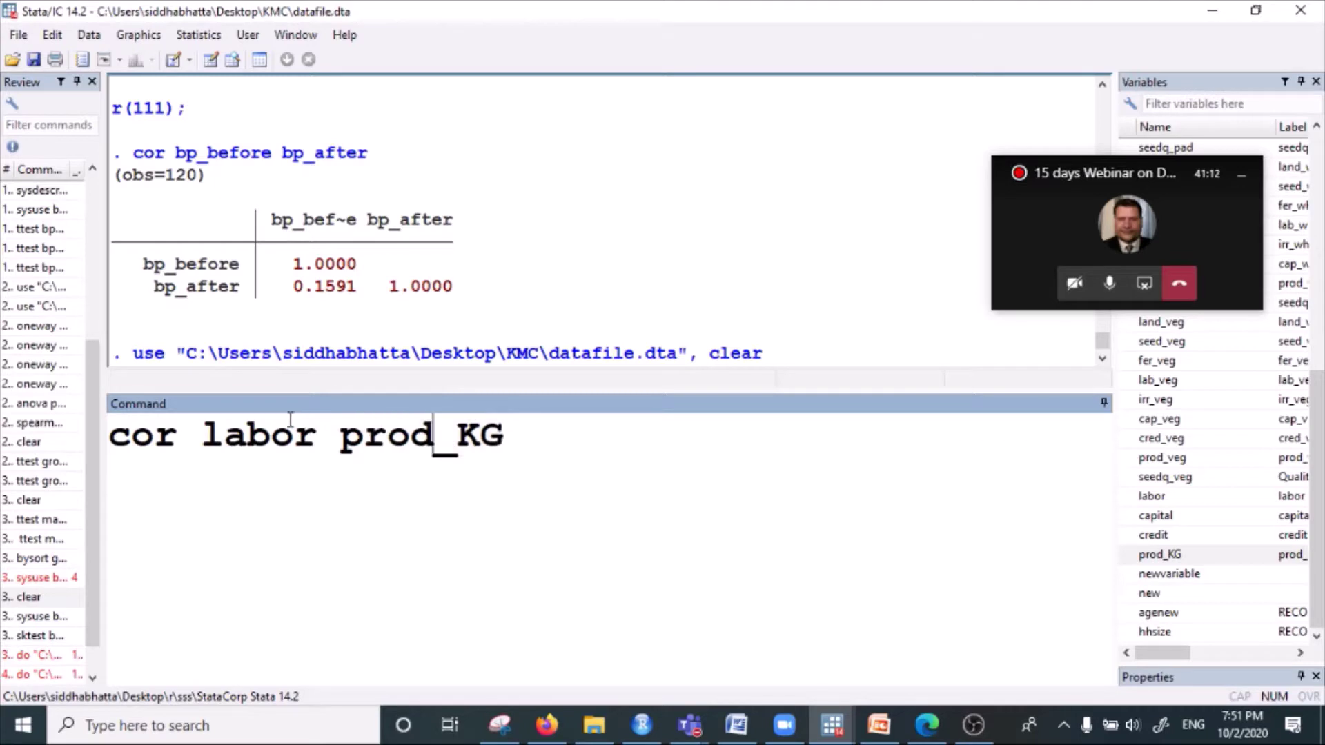
{"action": "left_click", "coordinate": [271, 420]}
{"action": "left_click", "coordinate": [380, 425]}
{"action": "left_click_drag", "start_coordinate": [131, 435], "coordinate": [176, 437]}
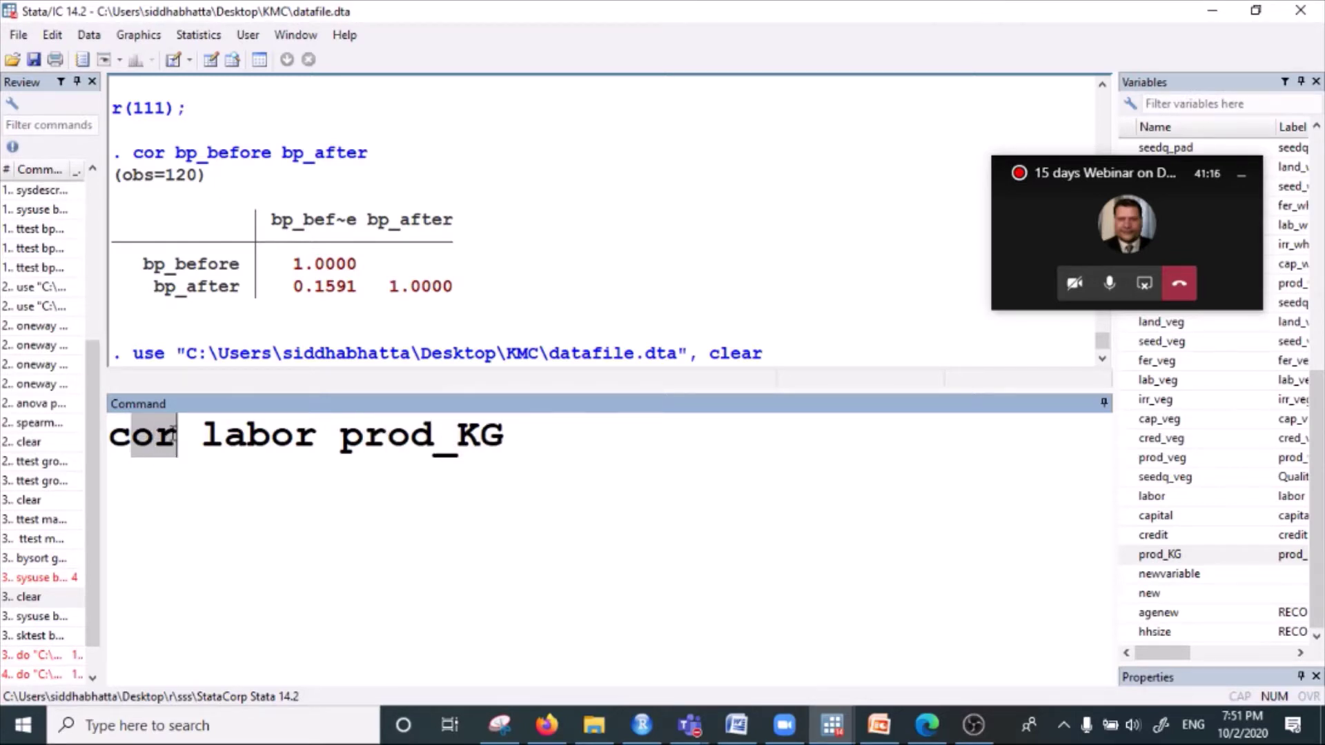
{"action": "left_click", "coordinate": [247, 442]}
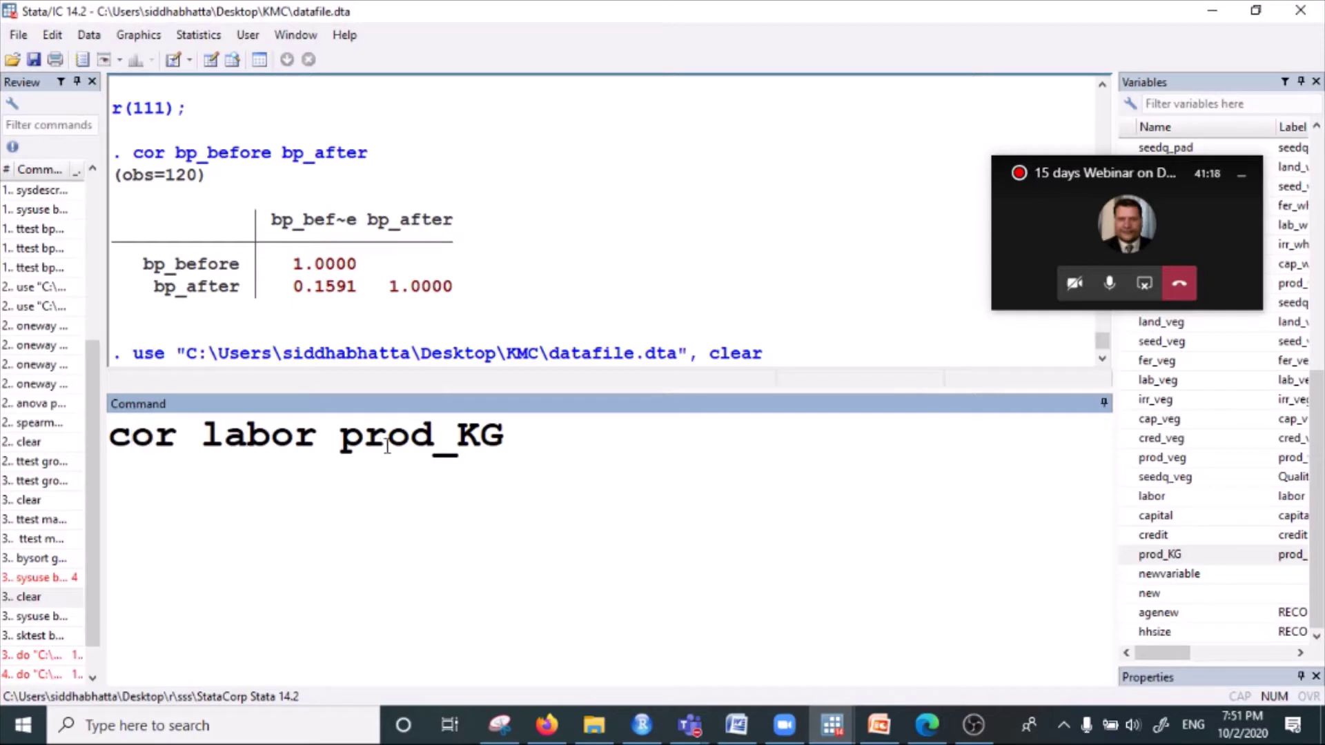
{"action": "left_click", "coordinate": [386, 447]}
{"action": "left_click", "coordinate": [558, 441]}
{"action": "key", "text": "Return"}
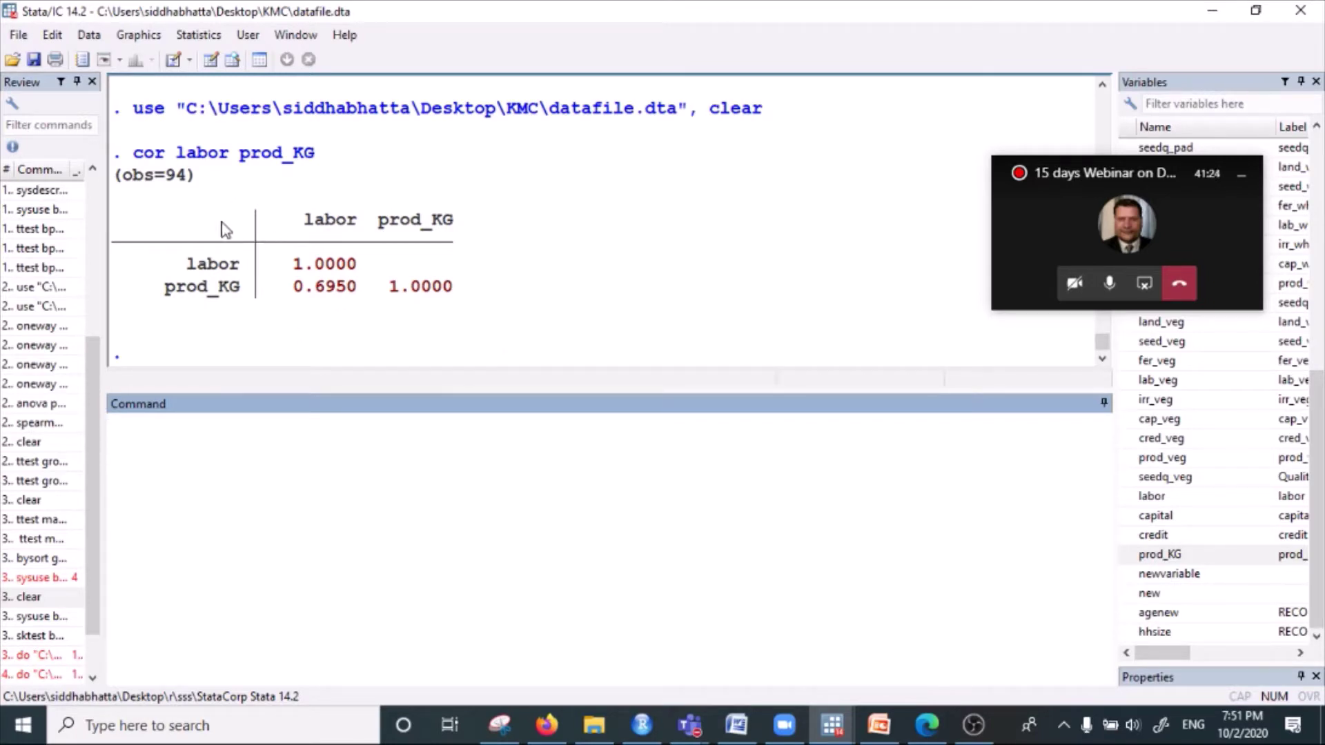
- Examine the correlation coefficient between prod_KG and labor in the results matrix
{"action": "left_click", "coordinate": [178, 296]}
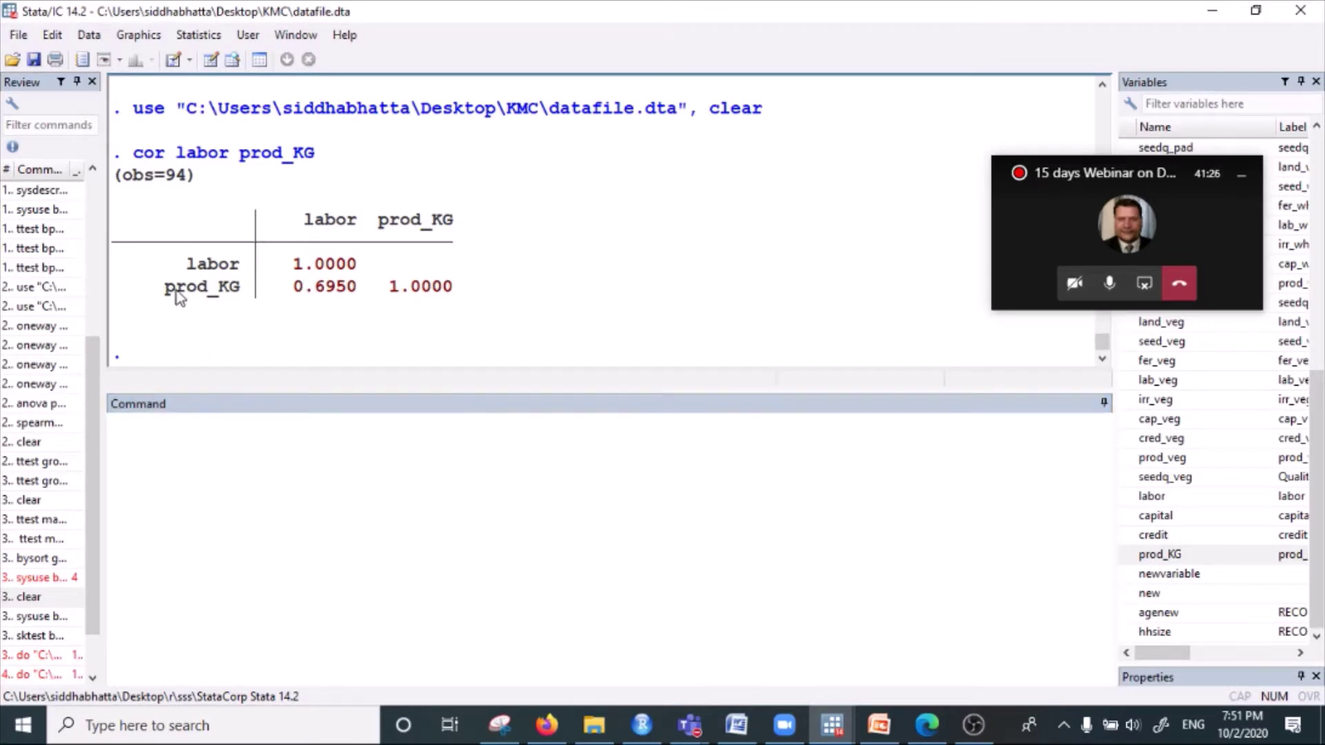
{"action": "left_click_drag", "start_coordinate": [178, 297], "coordinate": [260, 290]}
{"action": "left_click_drag", "start_coordinate": [283, 292], "coordinate": [376, 293]}
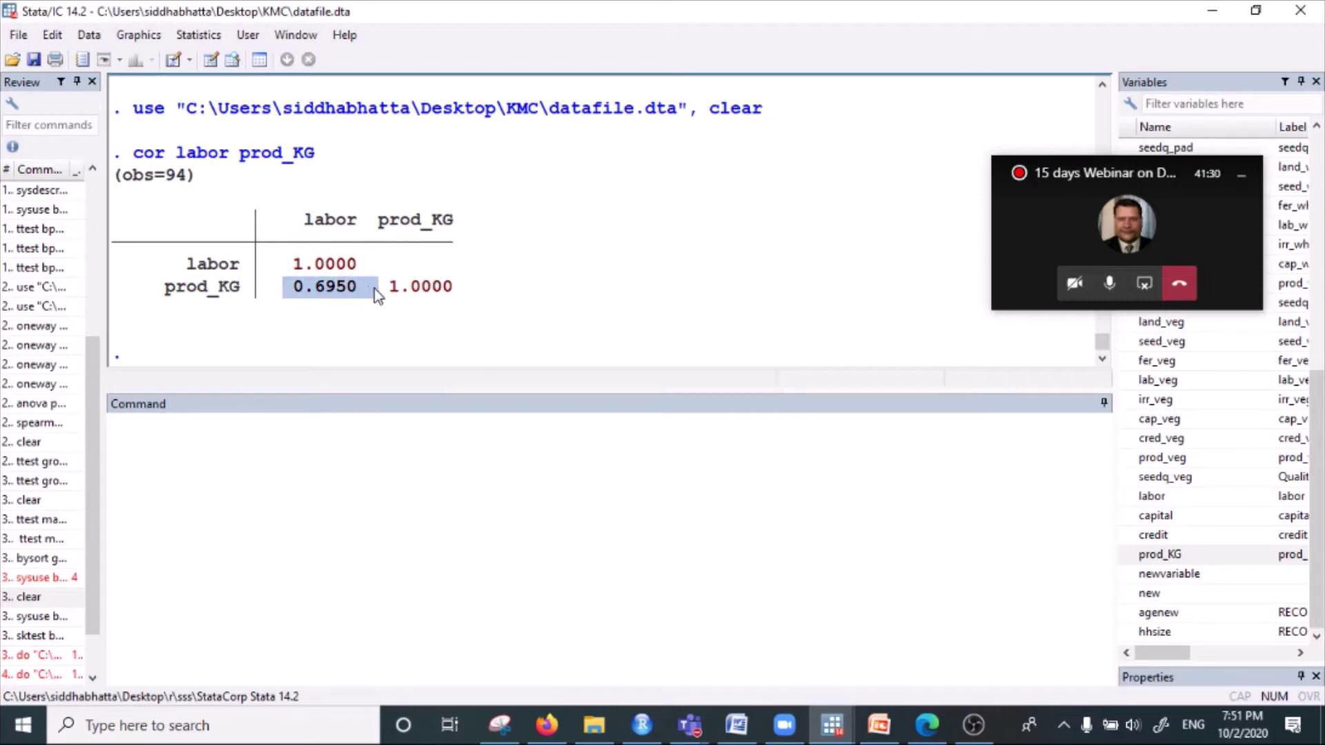
- Examine the diagonal entries of the correlation matrix, matching the labor and prod_KG row labels with their own column headings
{"action": "double_click", "coordinate": [204, 269]}
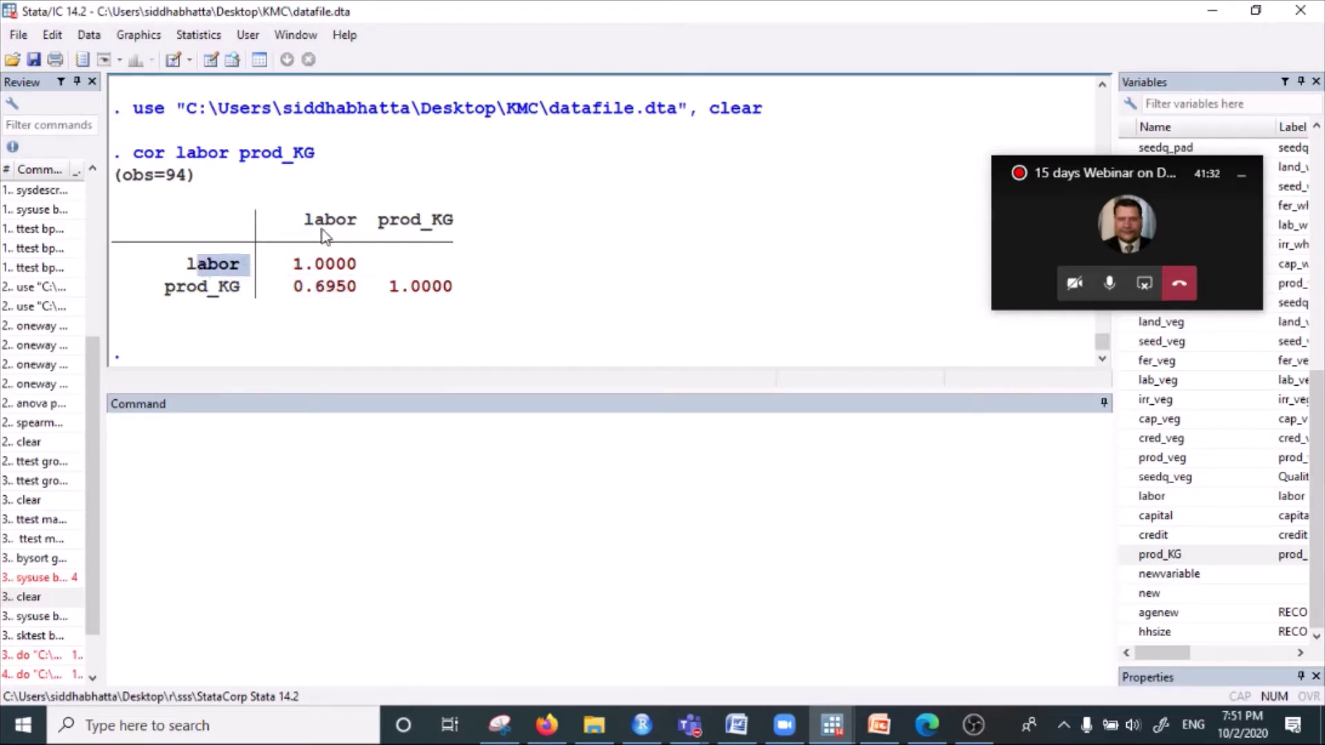
{"action": "double_click", "coordinate": [336, 224]}
{"action": "left_click_drag", "start_coordinate": [284, 266], "coordinate": [347, 269]}
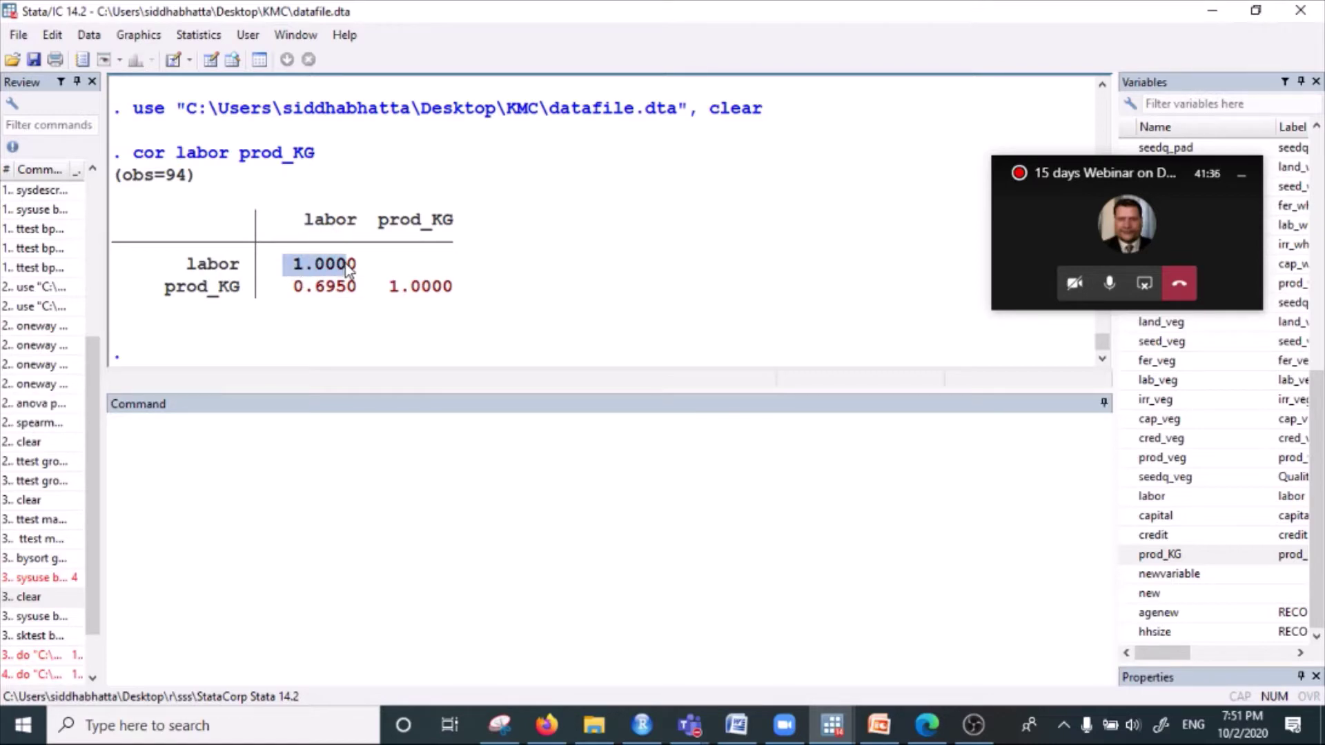
{"action": "double_click", "coordinate": [207, 288]}
{"action": "left_click_drag", "start_coordinate": [432, 228], "coordinate": [452, 290]}
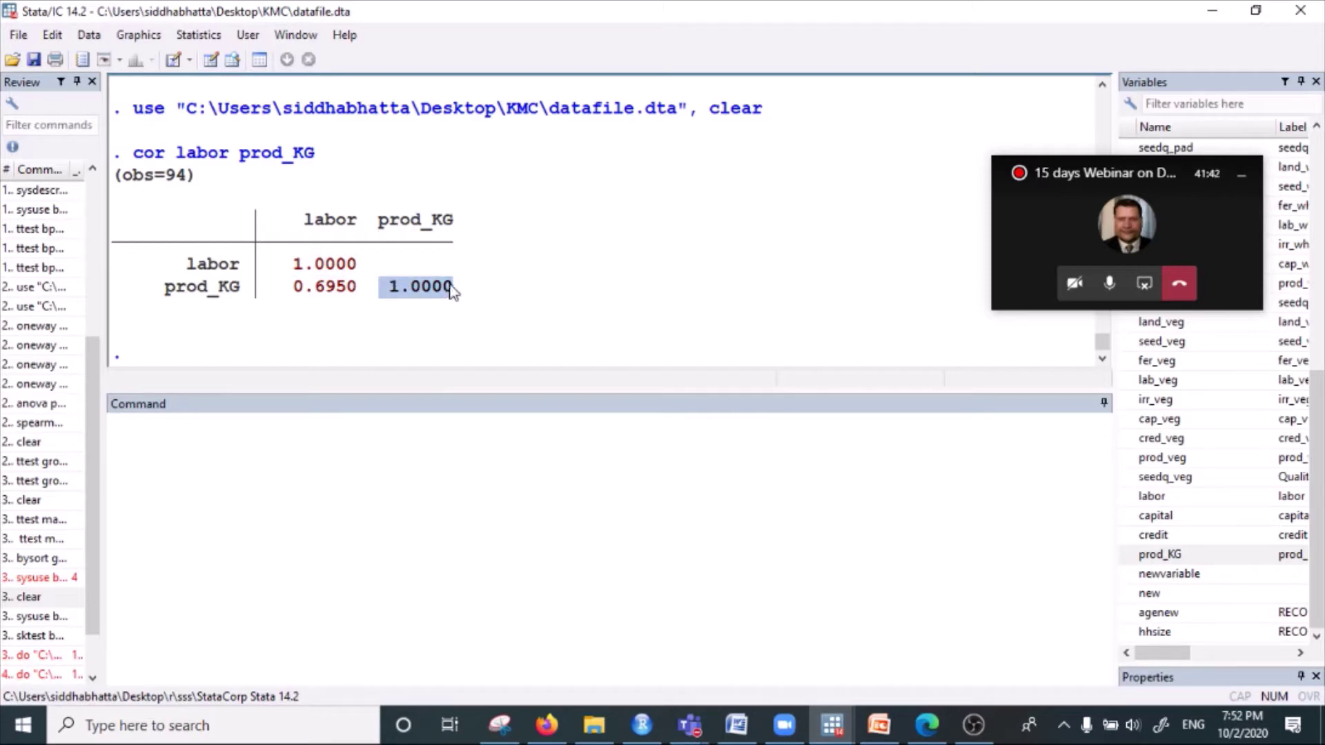
{"action": "left_click", "coordinate": [412, 298]}
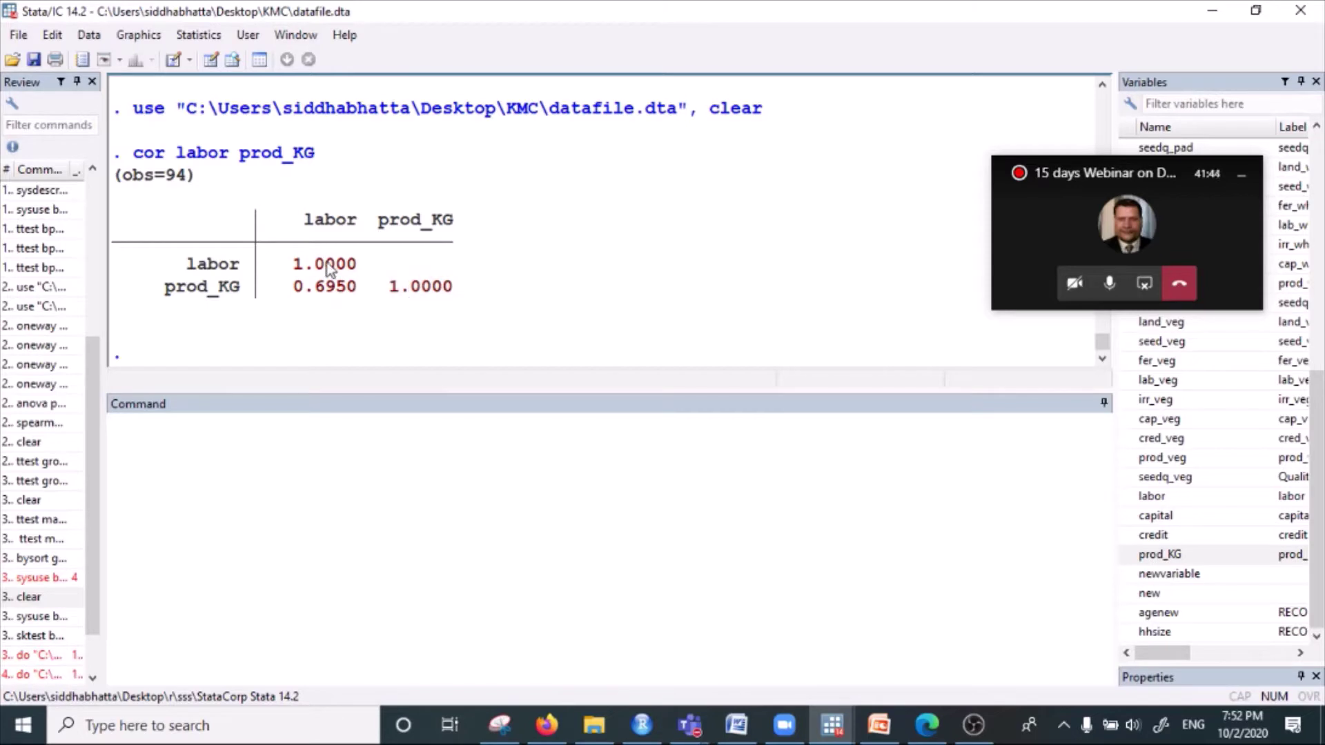
{"action": "left_click_drag", "start_coordinate": [185, 265], "coordinate": [249, 269]}
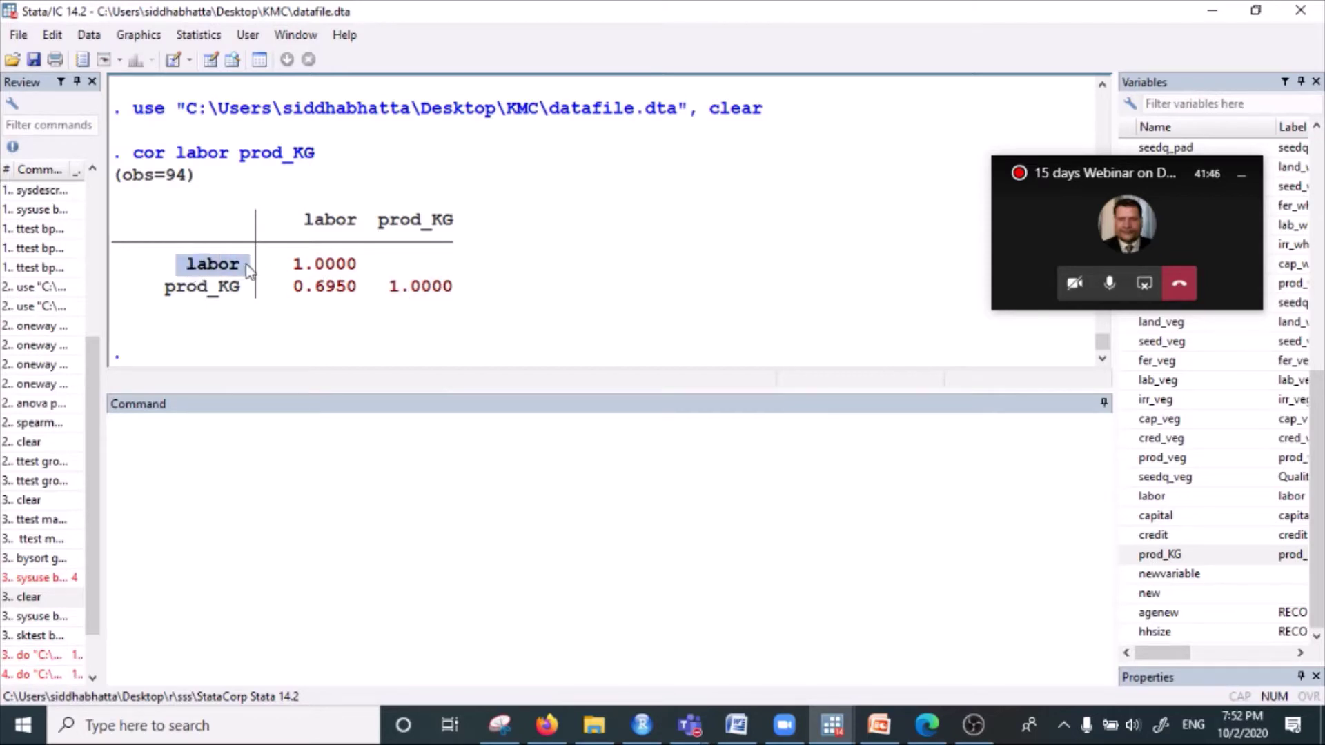
{"action": "left_click_drag", "start_coordinate": [176, 293], "coordinate": [240, 301]}
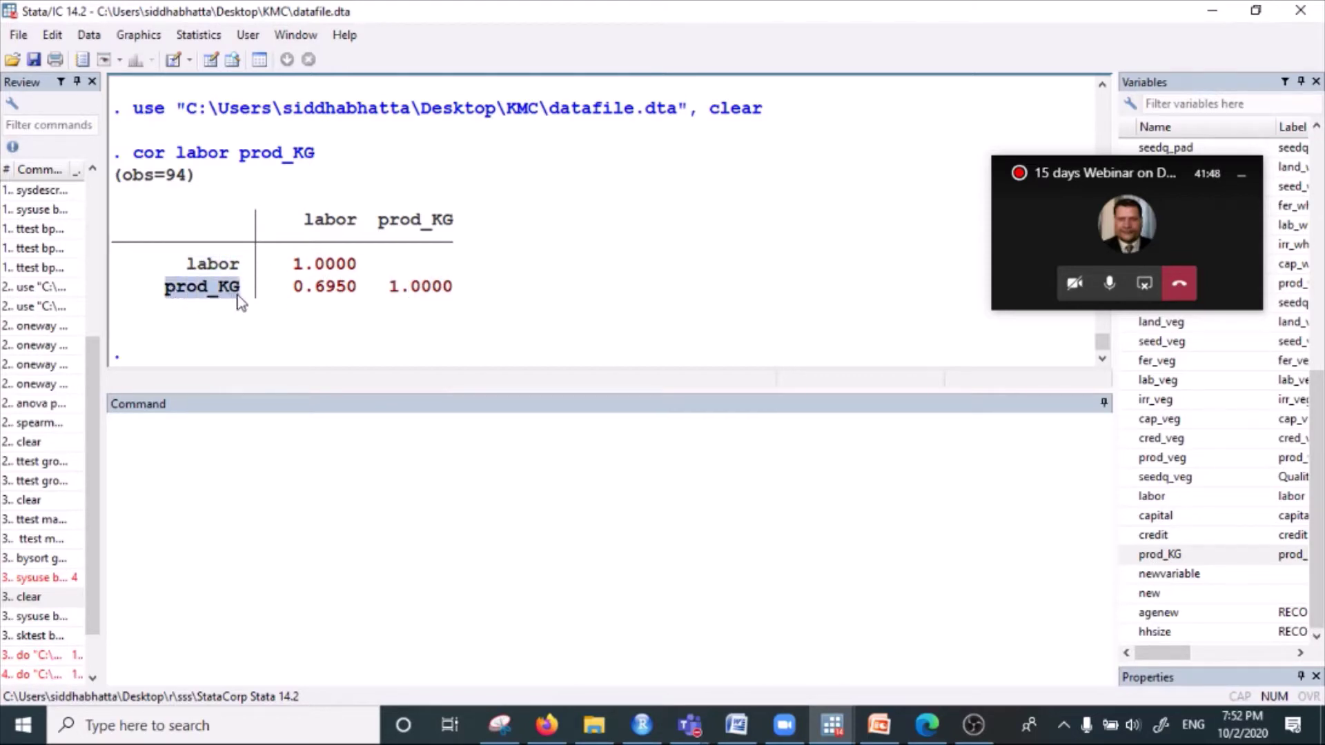
{"action": "left_click_drag", "start_coordinate": [185, 265], "coordinate": [246, 276]}
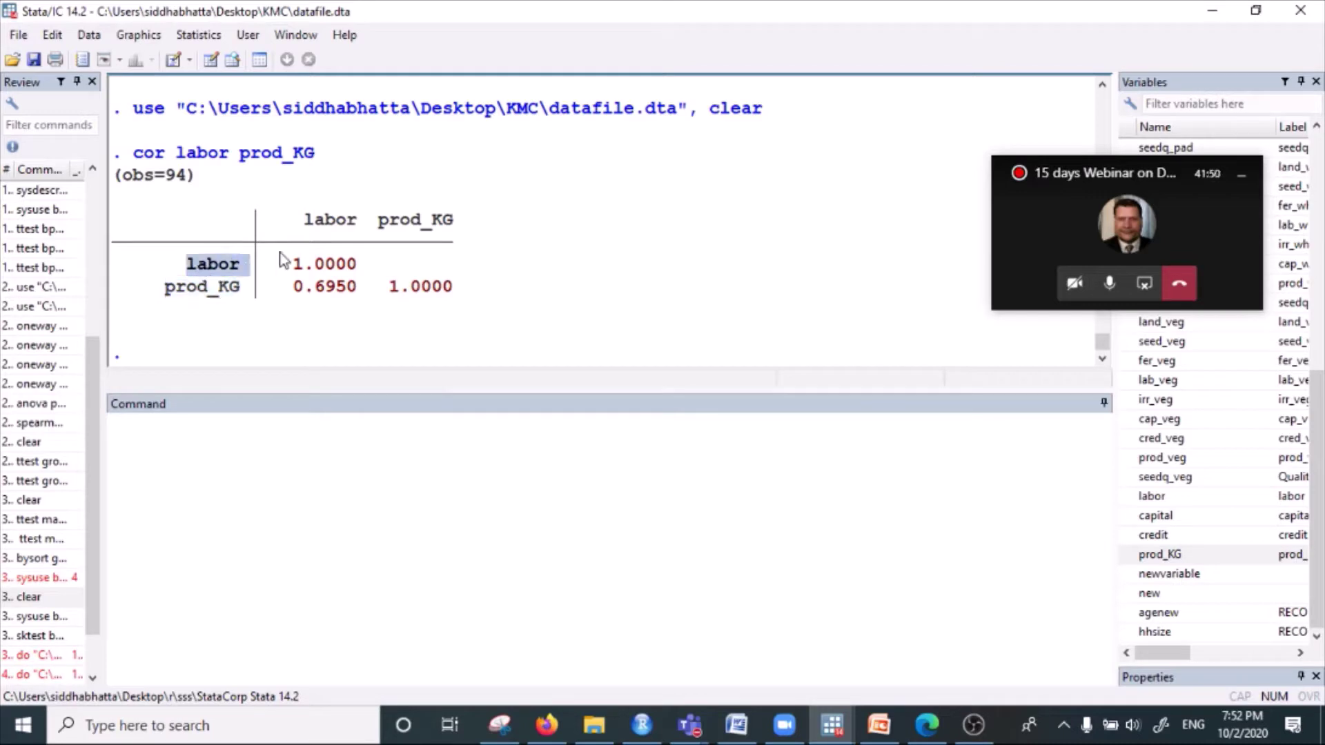
{"action": "left_click_drag", "start_coordinate": [283, 221], "coordinate": [353, 227]}
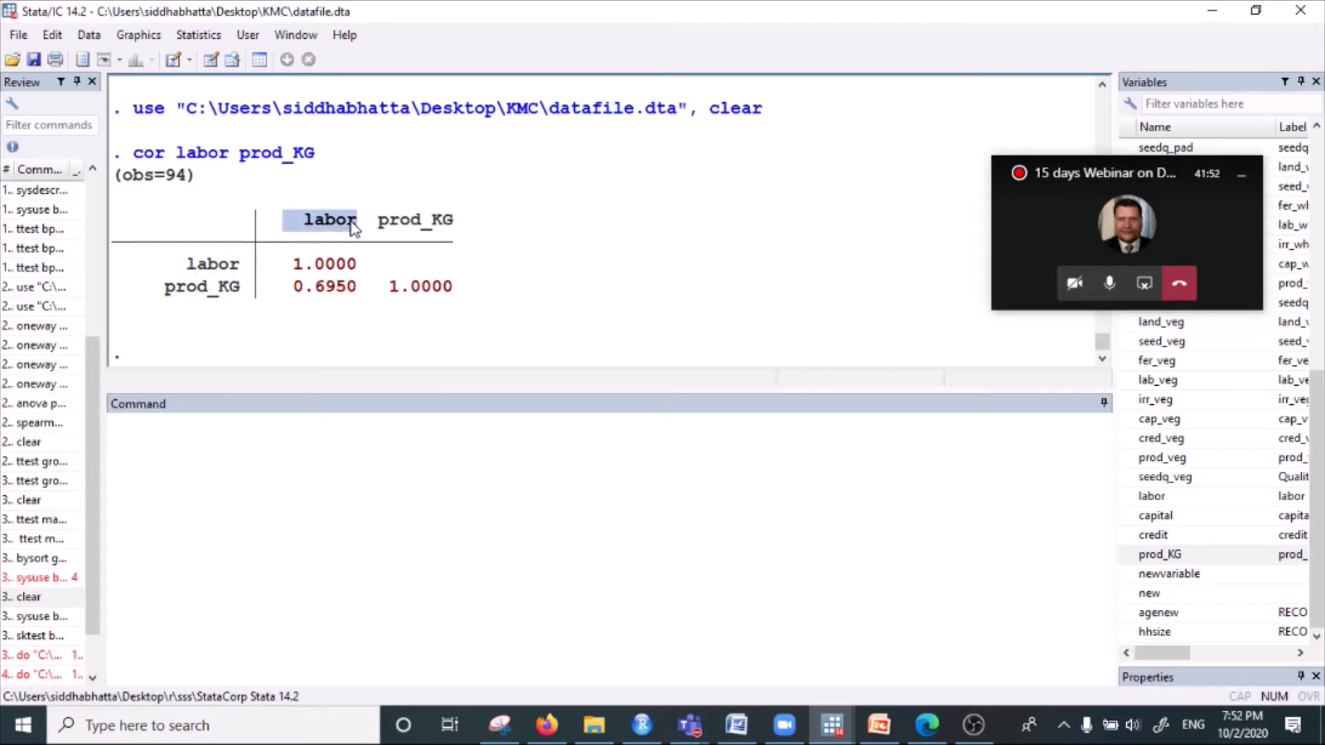
{"action": "left_click", "coordinate": [301, 221]}
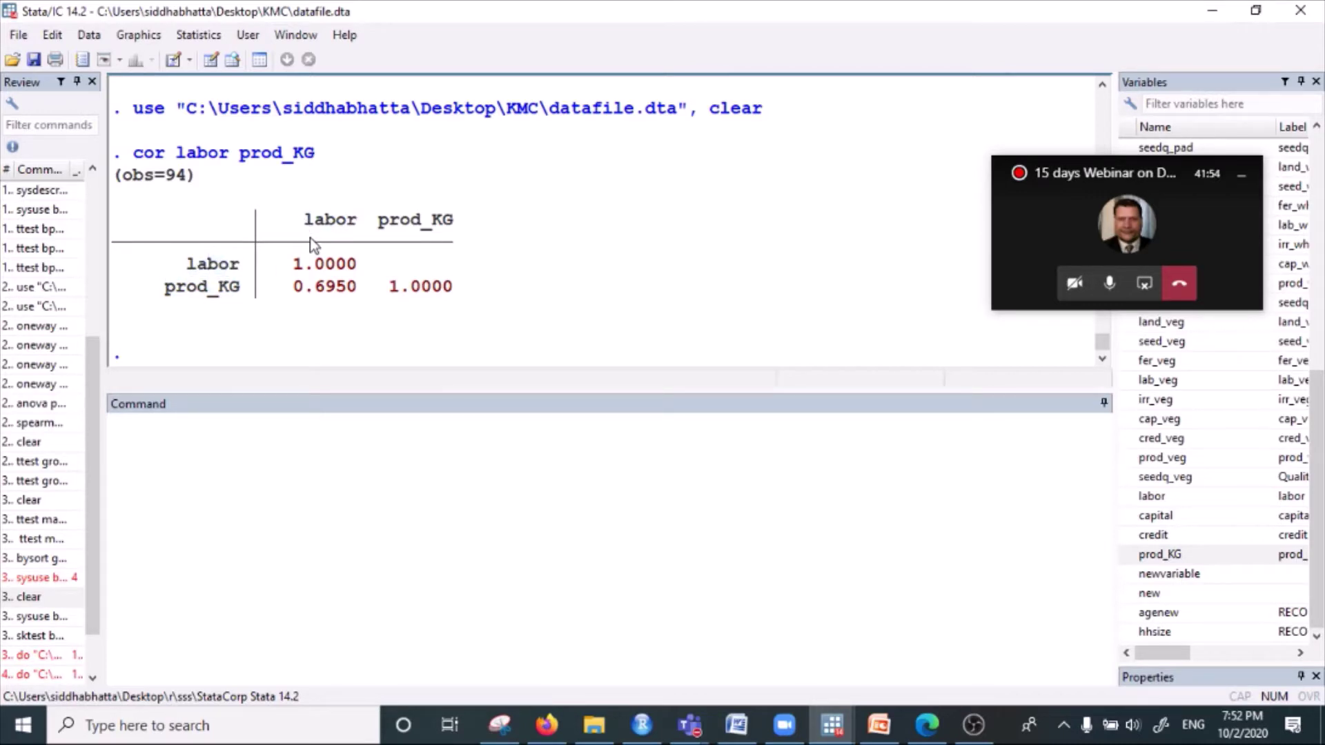
{"action": "left_click_drag", "start_coordinate": [168, 298], "coordinate": [246, 296]}
{"action": "left_click_drag", "start_coordinate": [392, 222], "coordinate": [470, 229]}
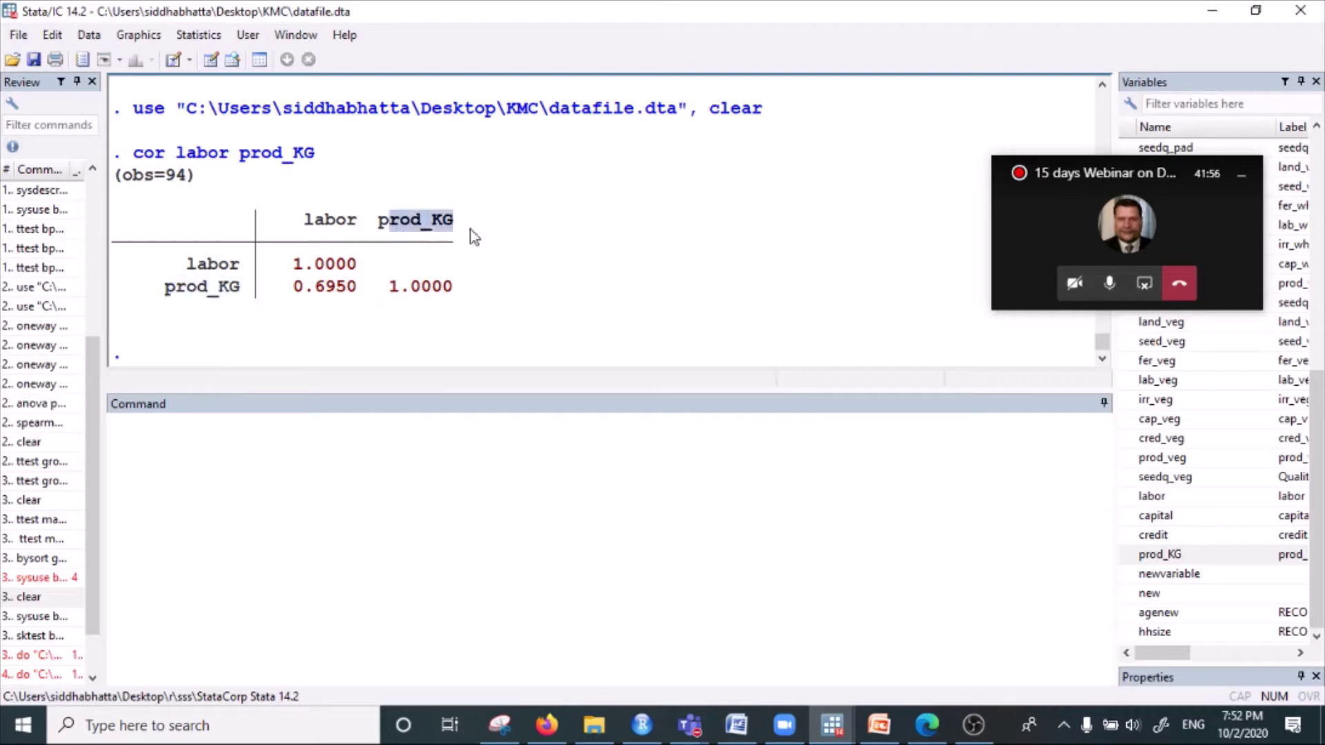
{"action": "left_click", "coordinate": [407, 299]}
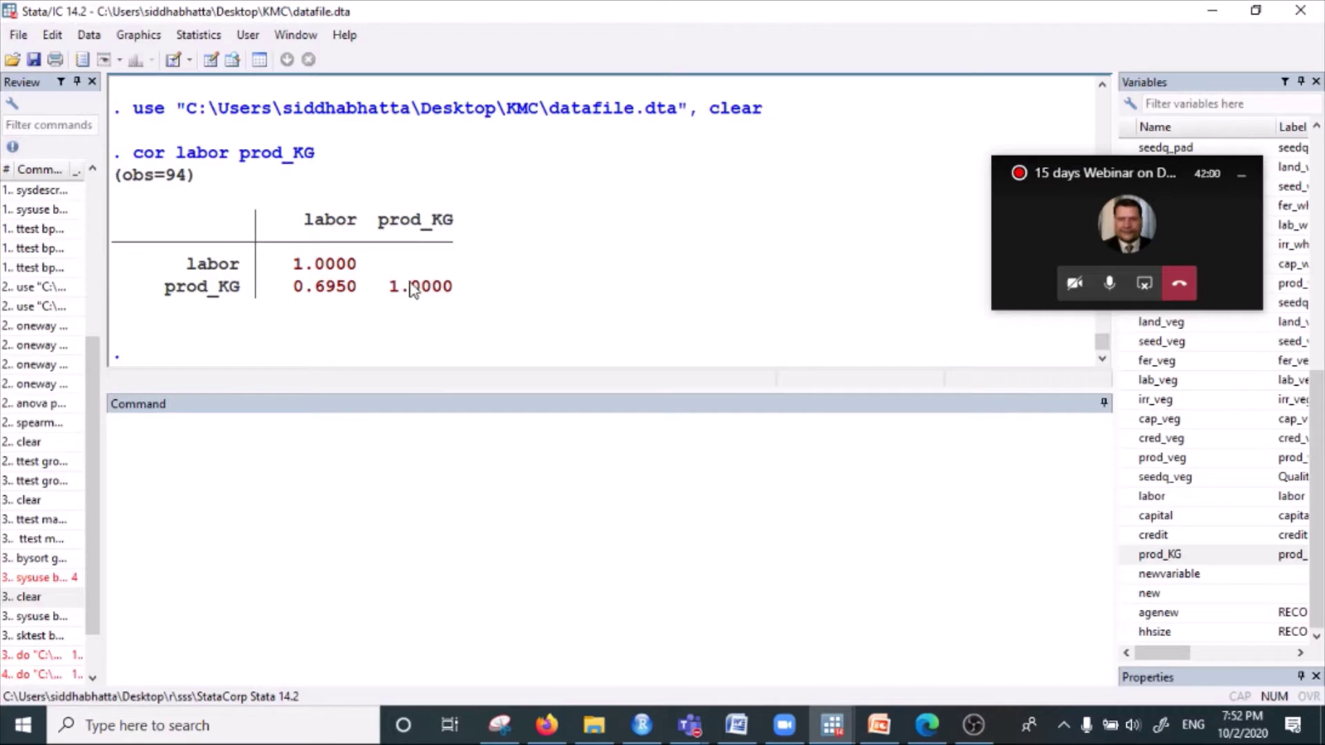
{"action": "left_click_drag", "start_coordinate": [387, 298], "coordinate": [462, 292]}
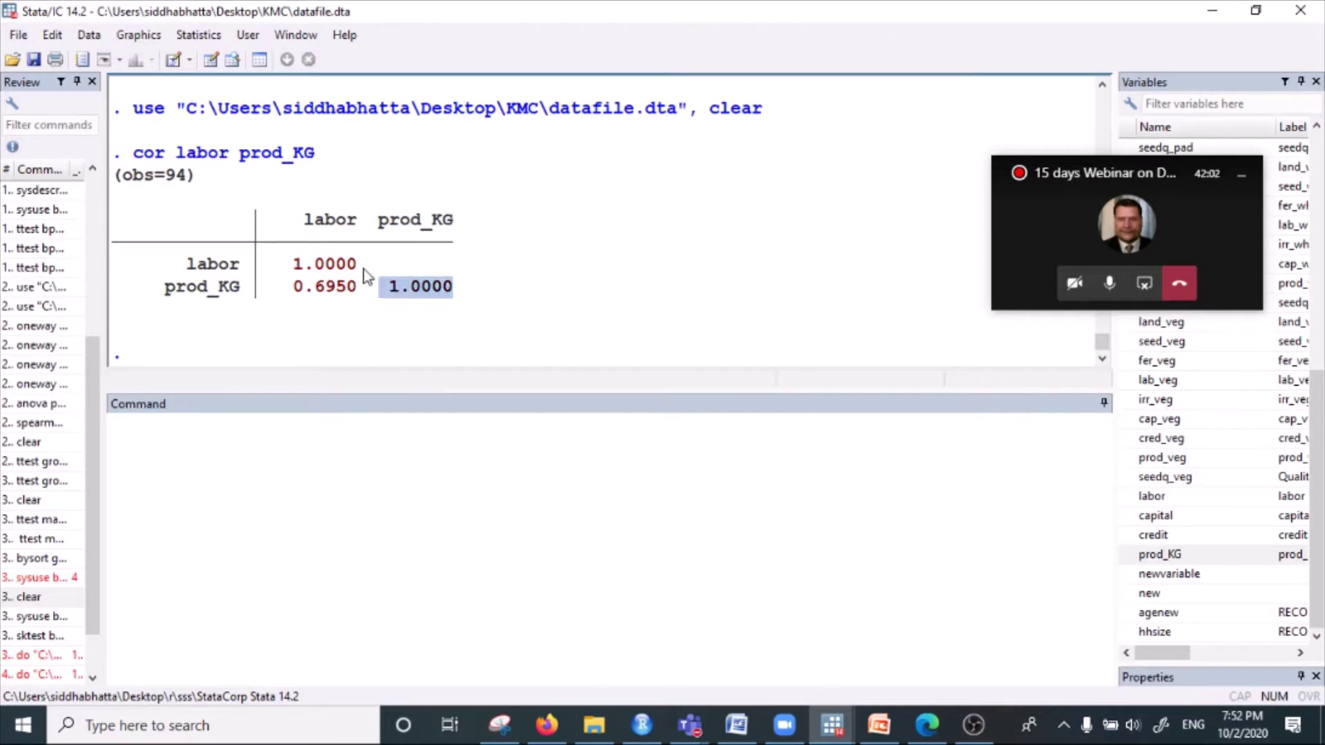
- Examine the off-diagonal coefficient relating the prod_KG row to the labor column and assess its sign and strength
{"action": "left_click_drag", "start_coordinate": [218, 263], "coordinate": [369, 290]}
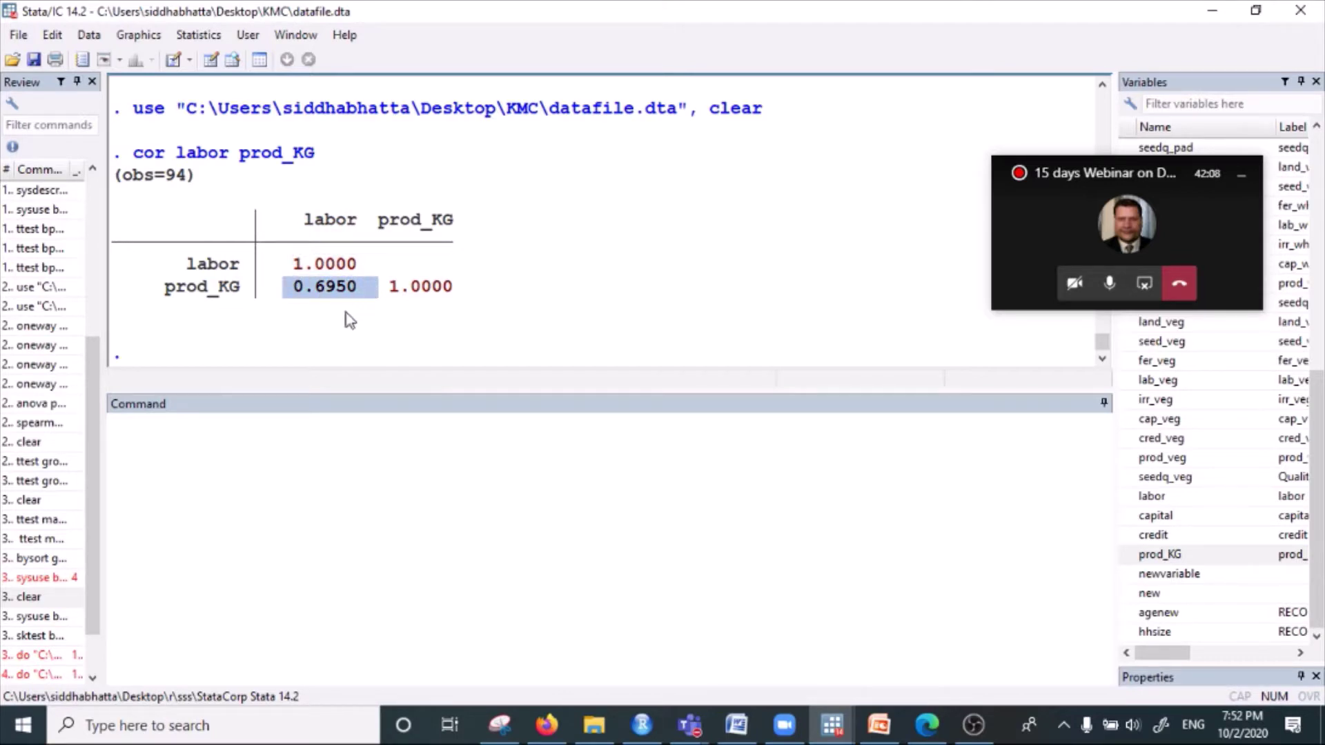
{"action": "left_click", "coordinate": [316, 240]}
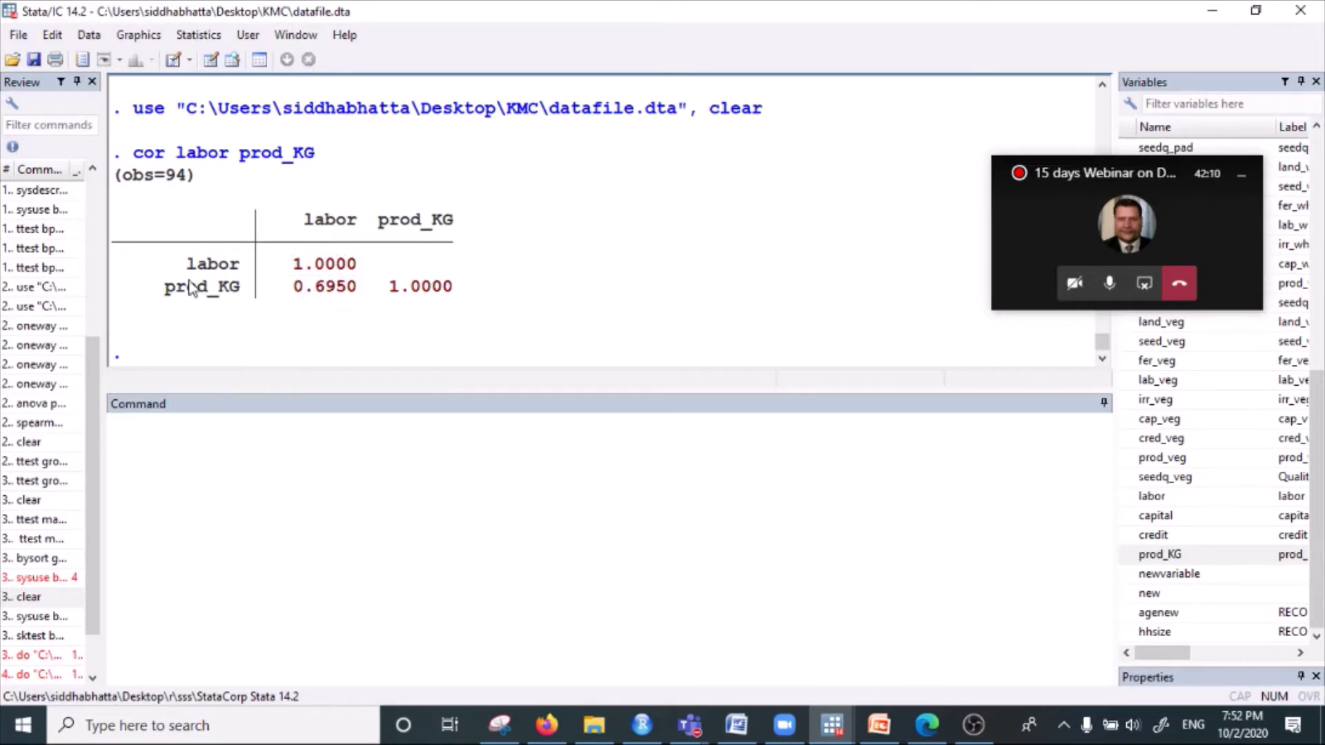
{"action": "left_click_drag", "start_coordinate": [280, 289], "coordinate": [359, 291]}
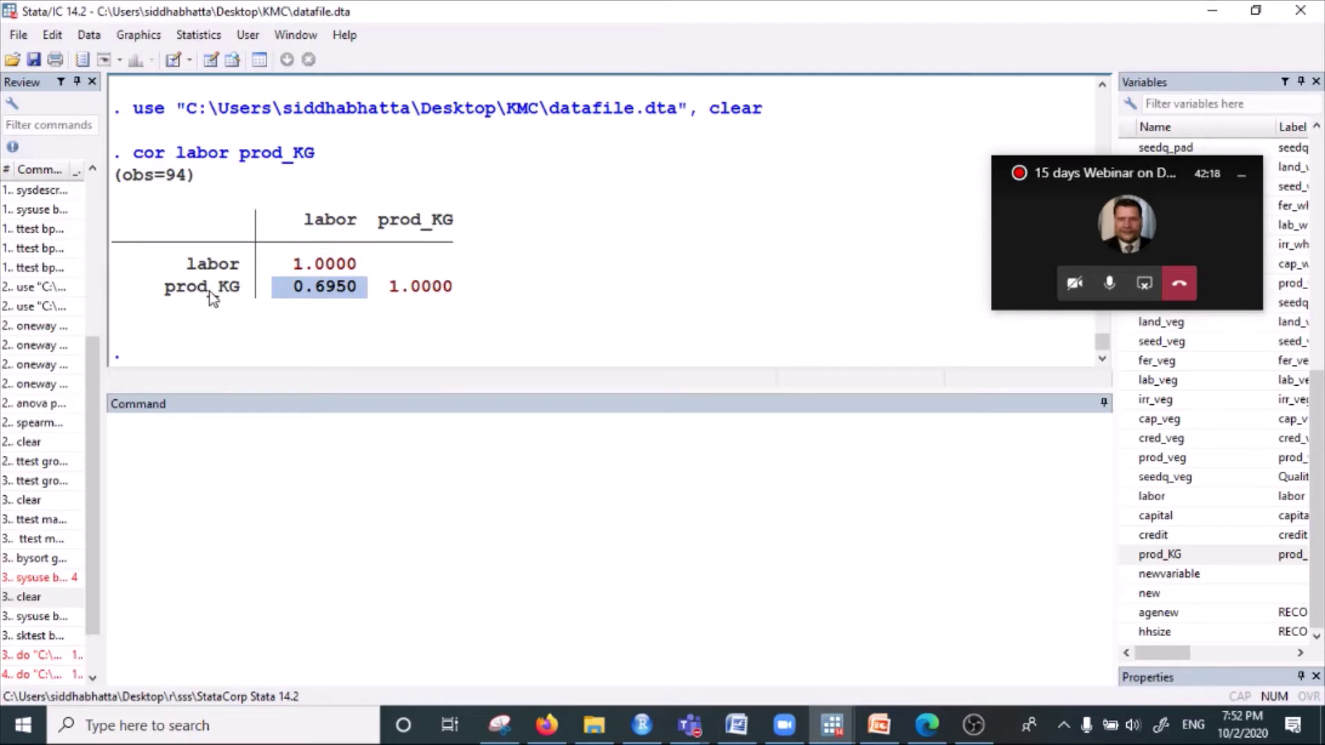
{"action": "left_click_drag", "start_coordinate": [329, 221], "coordinate": [345, 222]}
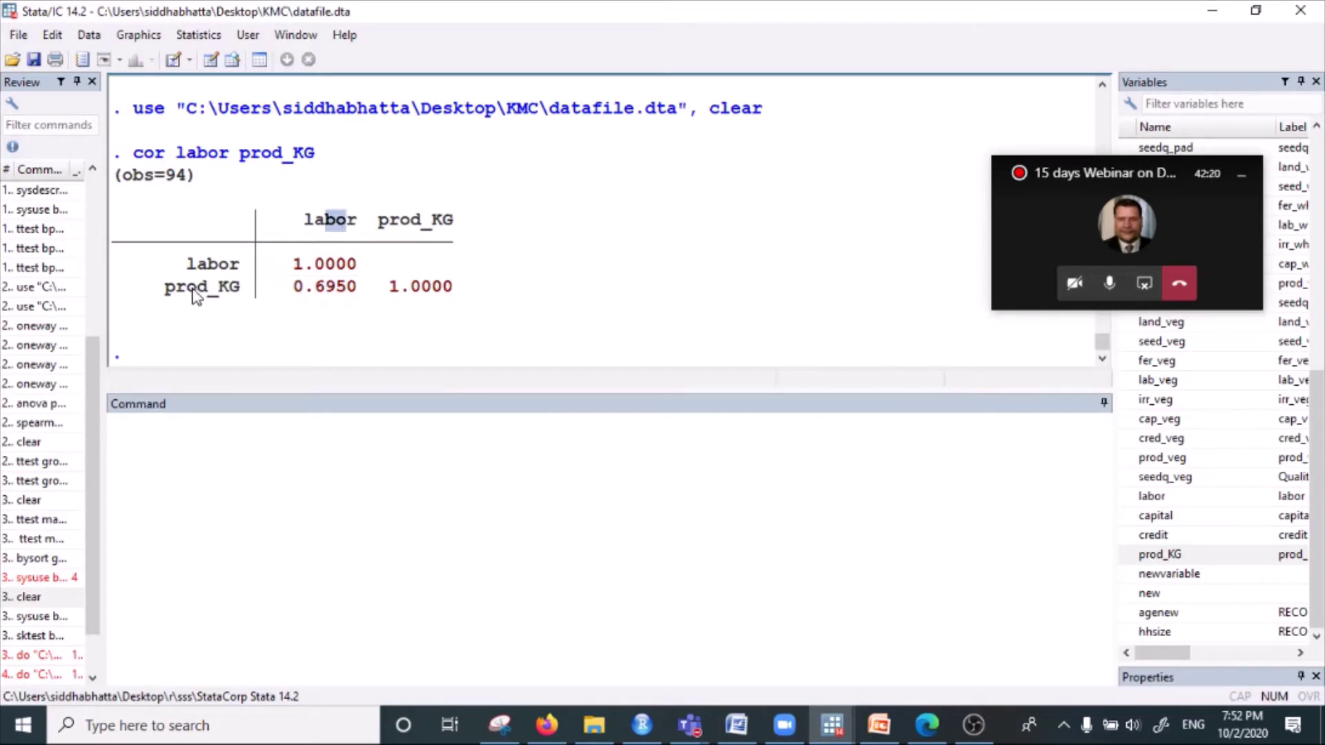
{"action": "left_click_drag", "start_coordinate": [188, 287], "coordinate": [241, 319]}
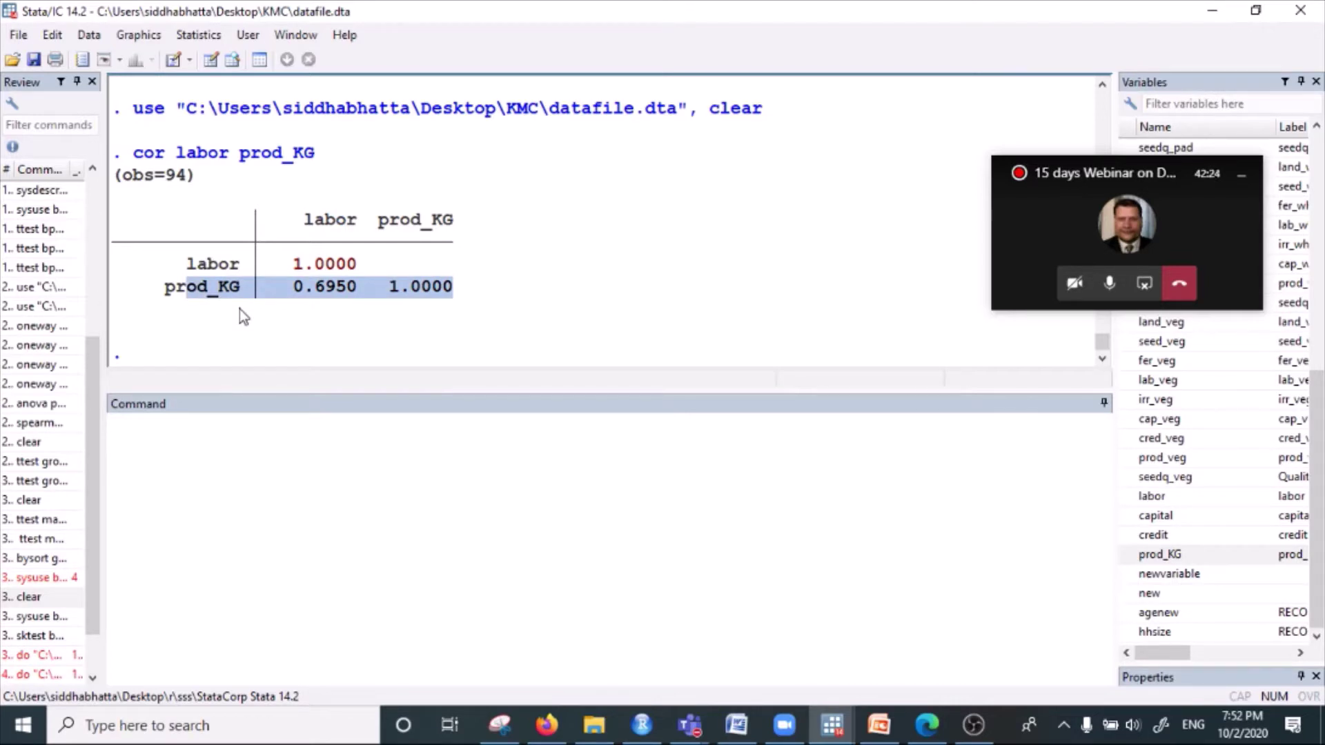
{"action": "left_click", "coordinate": [315, 297]}
{"action": "left_click_drag", "start_coordinate": [297, 289], "coordinate": [363, 302]}
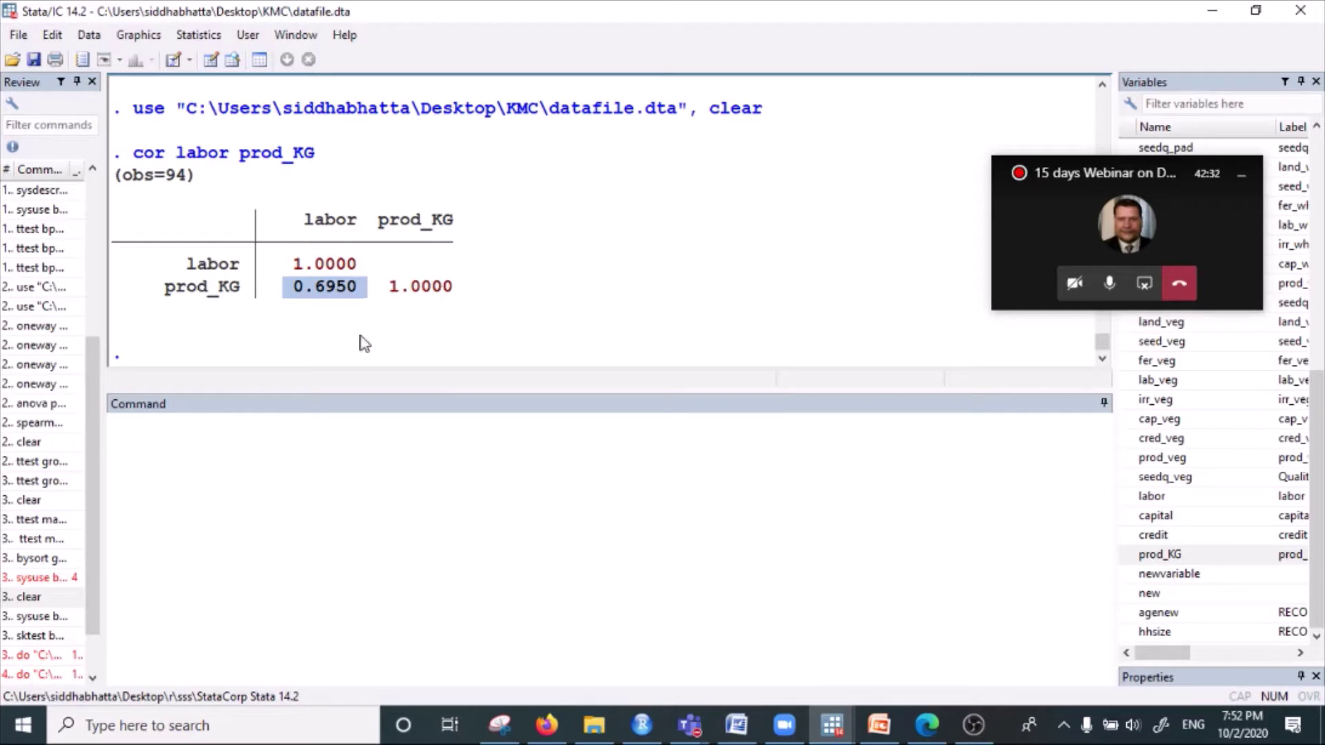
{"action": "left_click", "coordinate": [316, 314]}
- Write the interpretation "high positive" as a temporary note in the command area and erase it without running it
{"action": "left_click", "coordinate": [263, 445]}
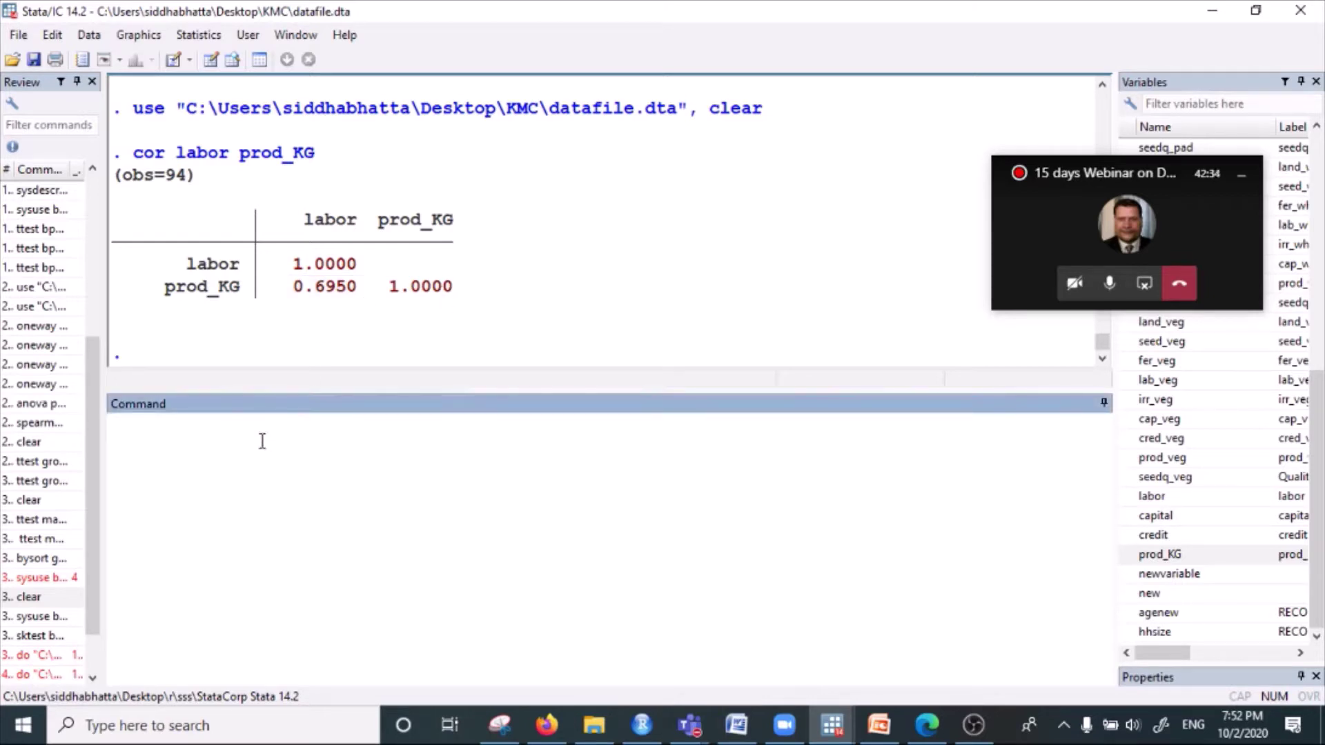
{"action": "type", "text": "po"}
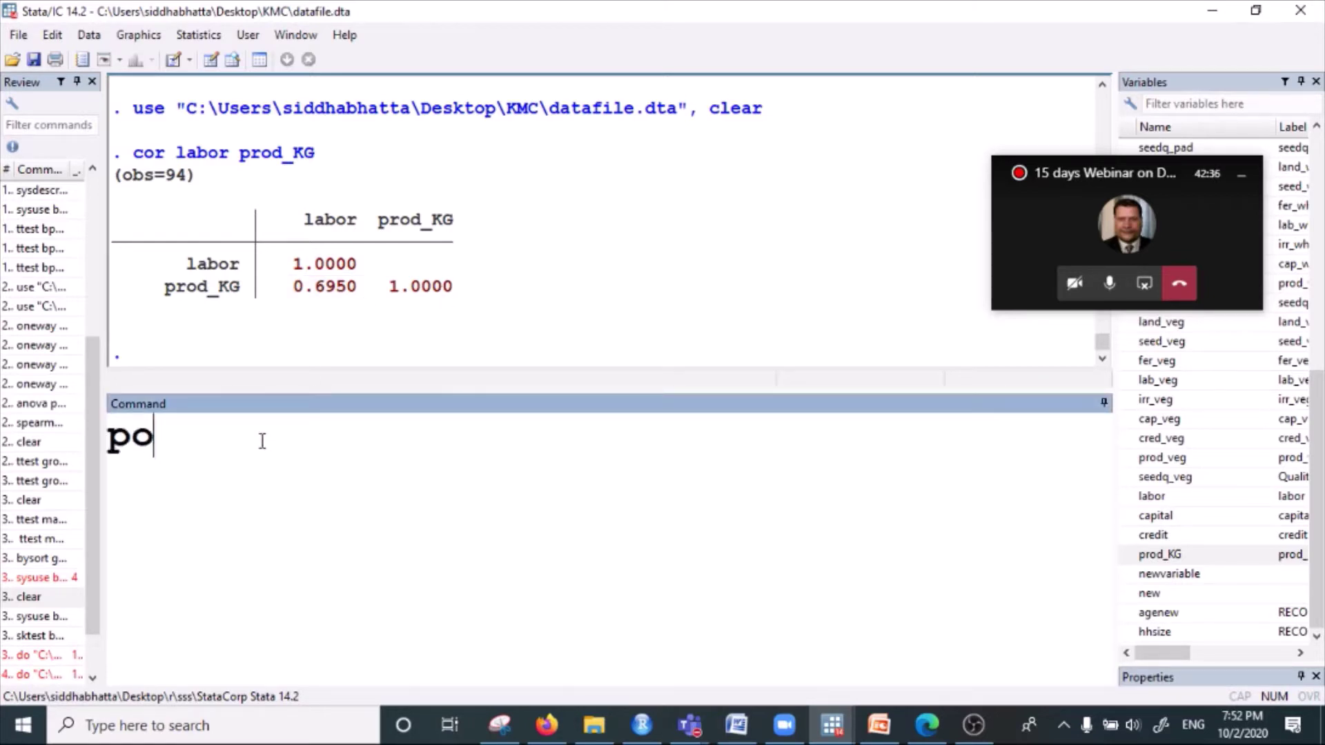
{"action": "type", "text": "sitive"}
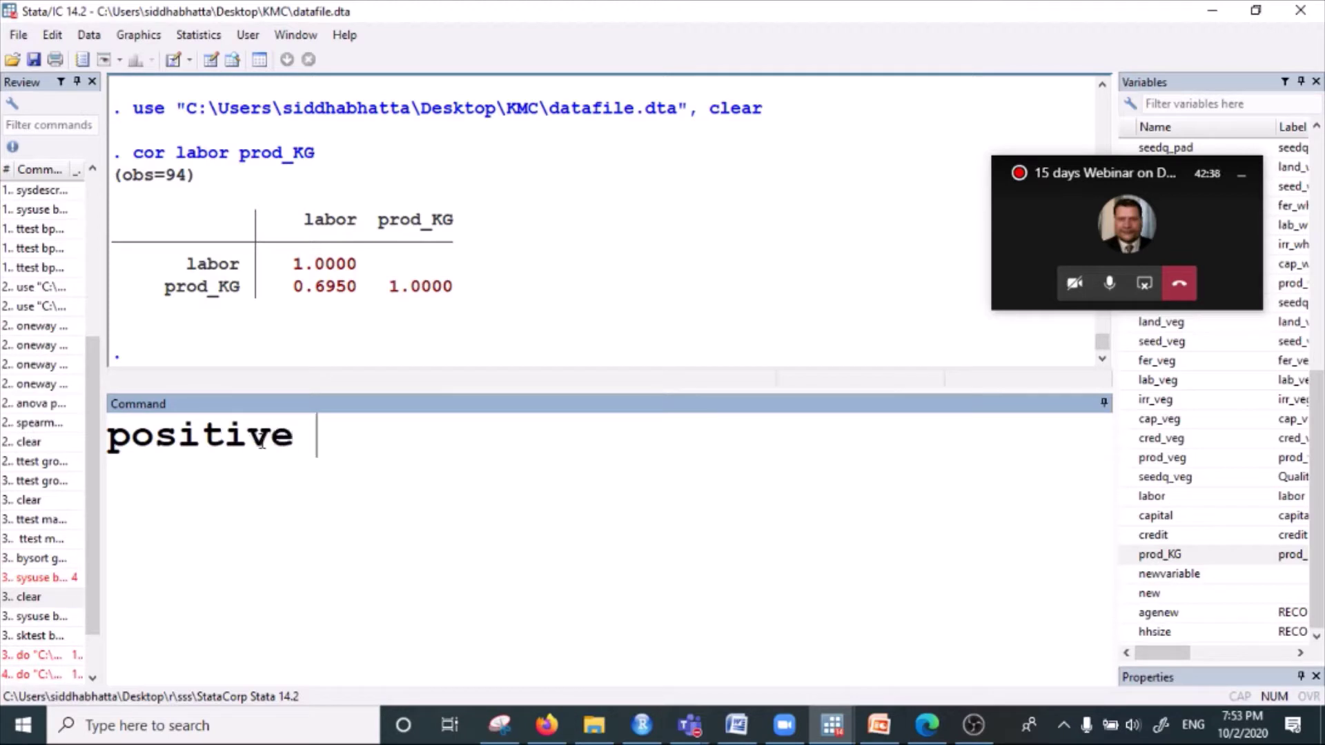
{"action": "key", "text": "Left"}
{"action": "key", "text": "Left"}
{"action": "key", "text": "Left"}
{"action": "key", "text": "Left"}
{"action": "key", "text": "Left"}
{"action": "key", "text": "Left"}
{"action": "key", "text": "Left"}
{"action": "type", "text": "high"}
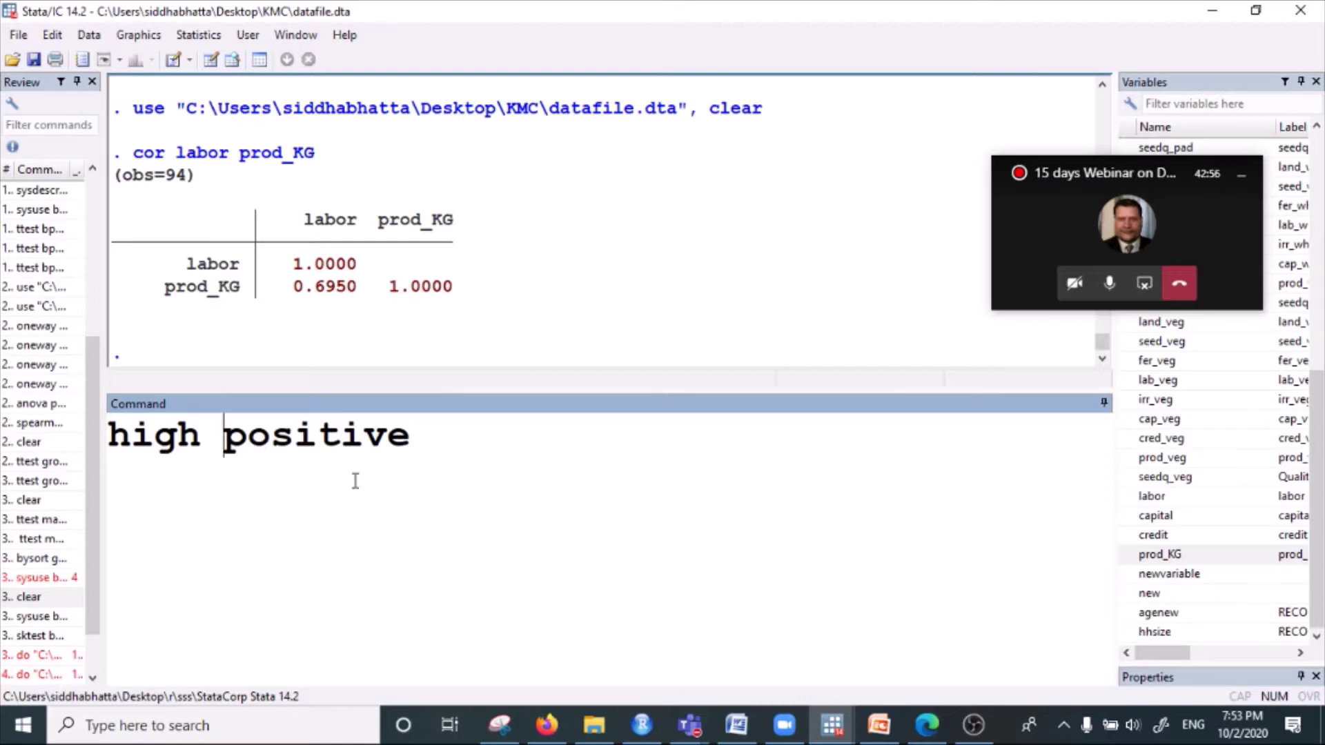
{"action": "left_click", "coordinate": [442, 428]}
{"action": "left_click_drag", "start_coordinate": [442, 427], "coordinate": [7, 428]}
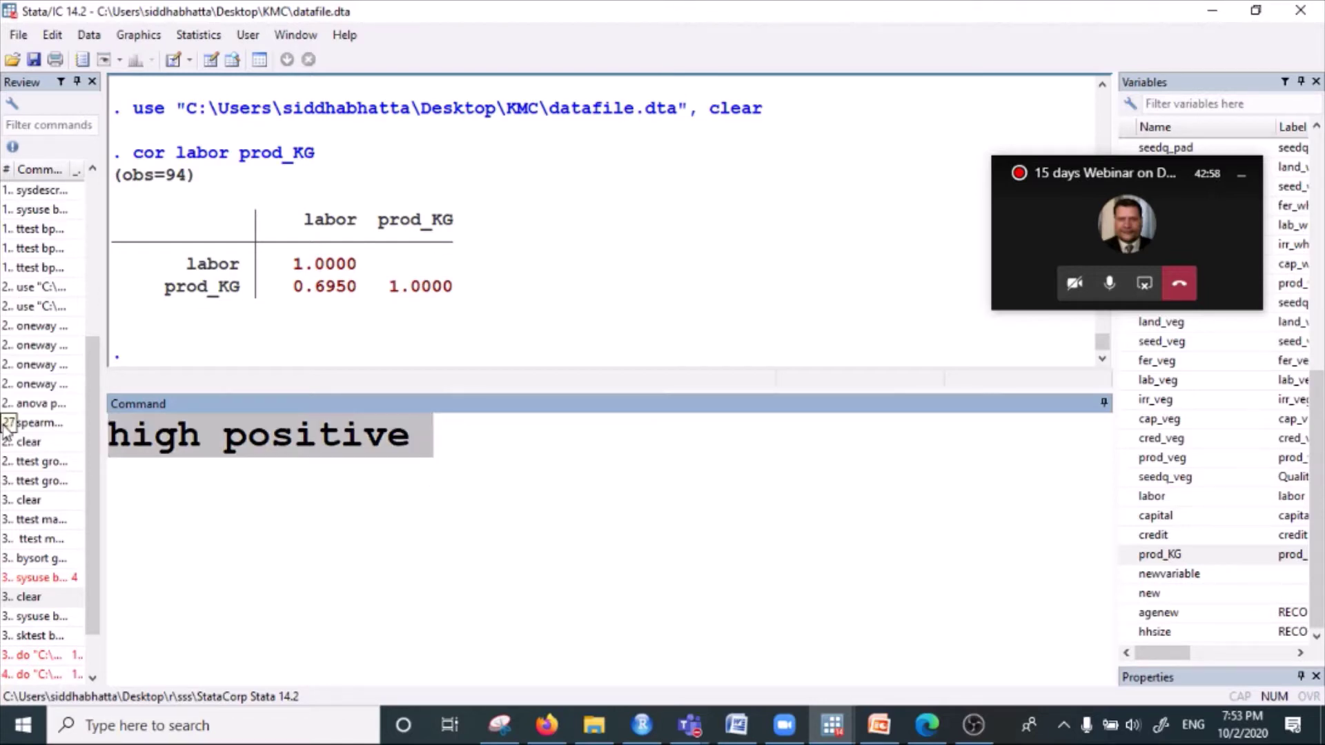
{"action": "key", "text": "BackSpace"}
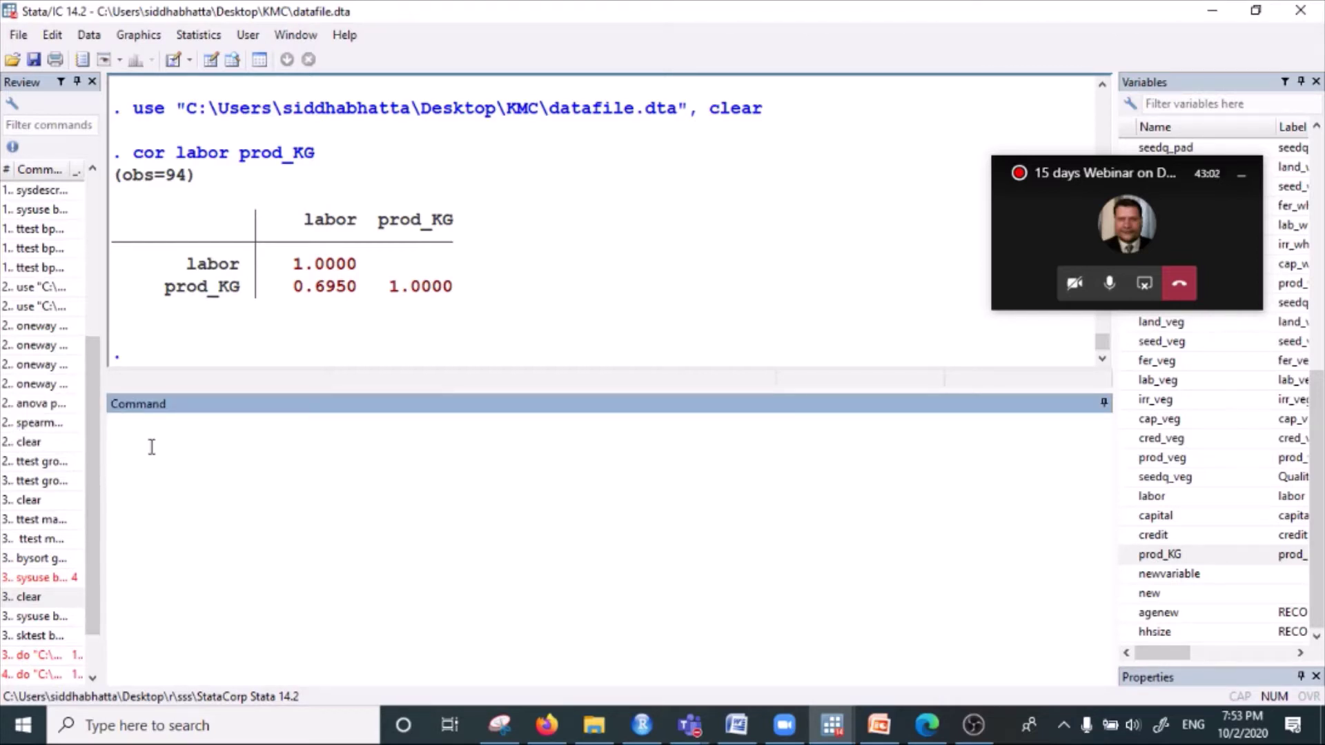
- Run the correlation between capital and production with the command cor capital prod_KG
{"action": "type", "text": "cor capital "}
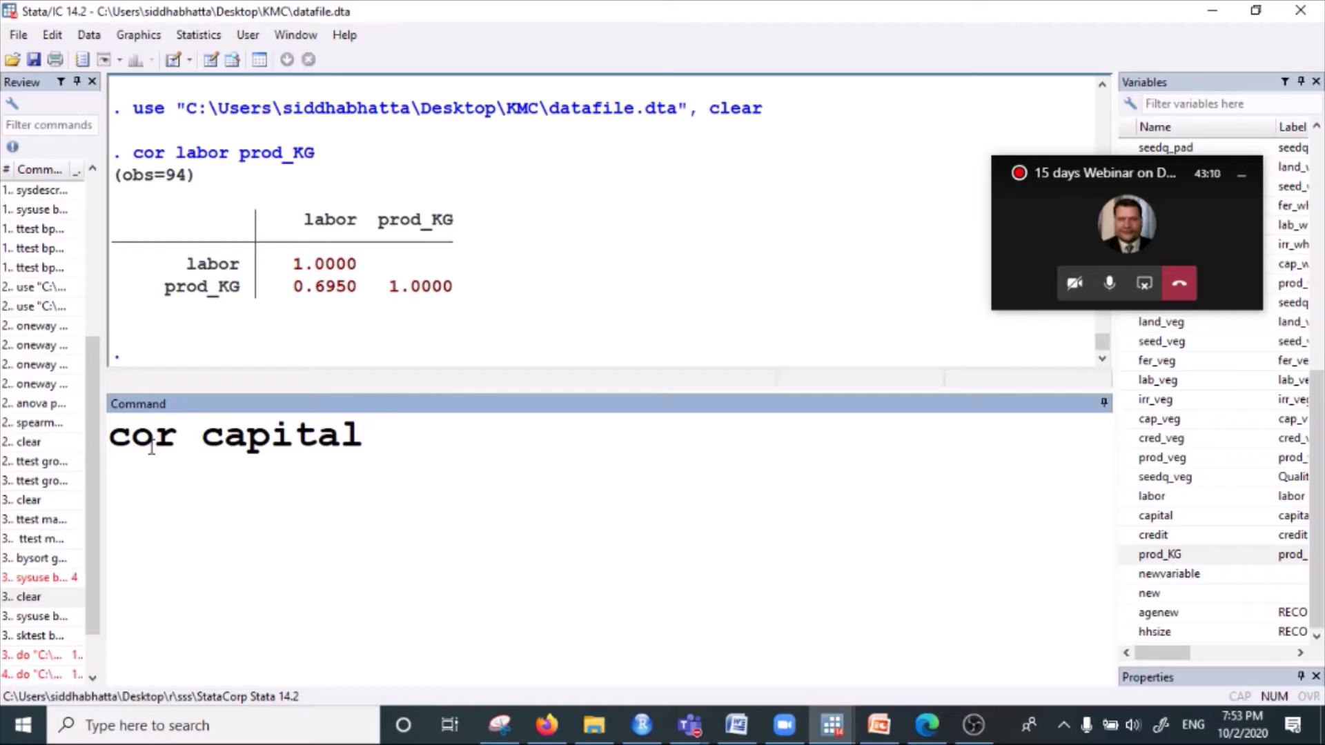
{"action": "type", "text": "prod_"}
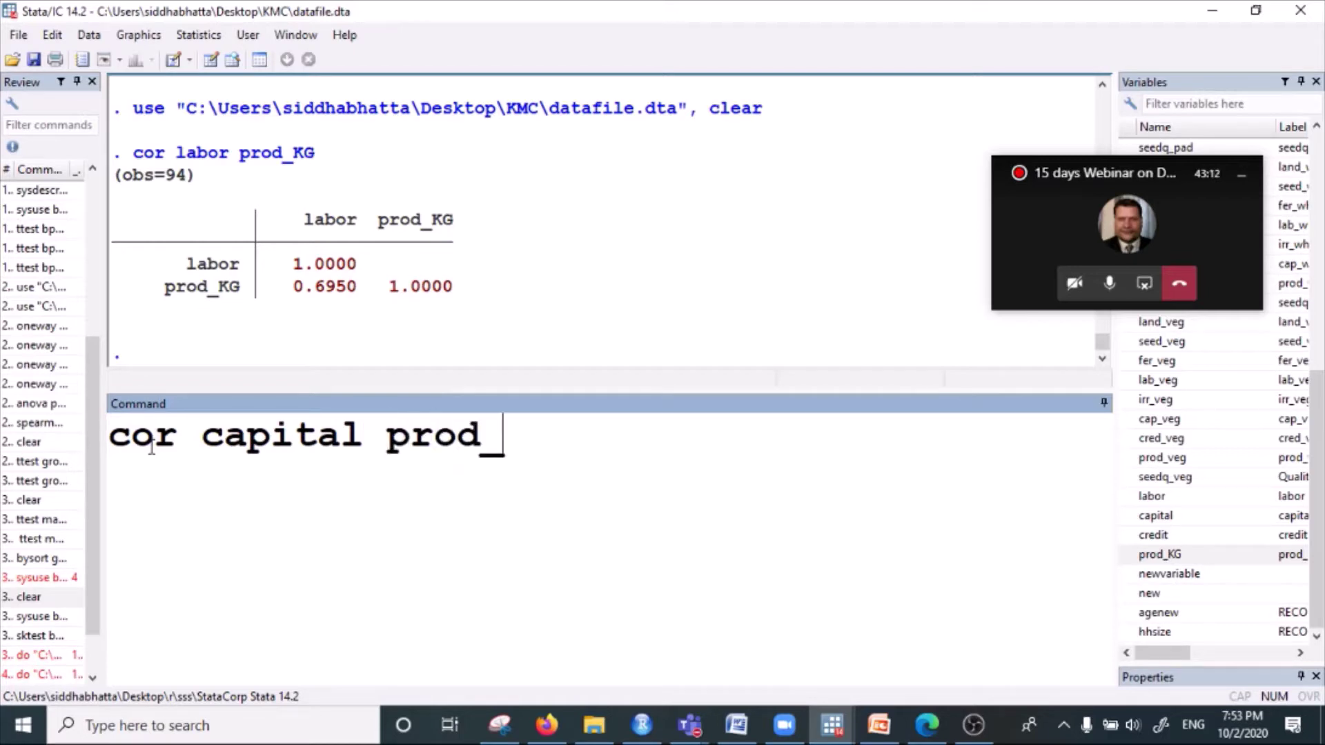
{"action": "type", "text": "KG"}
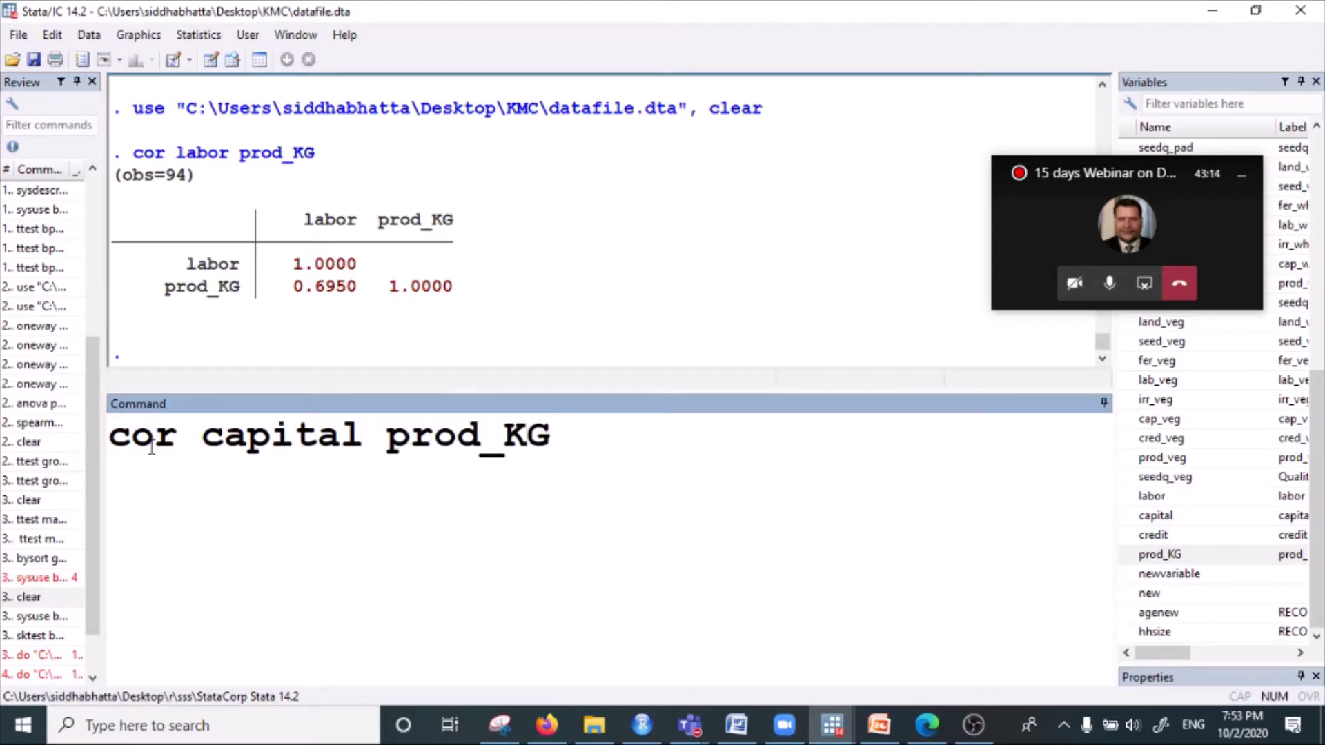
{"action": "key", "text": "Return"}
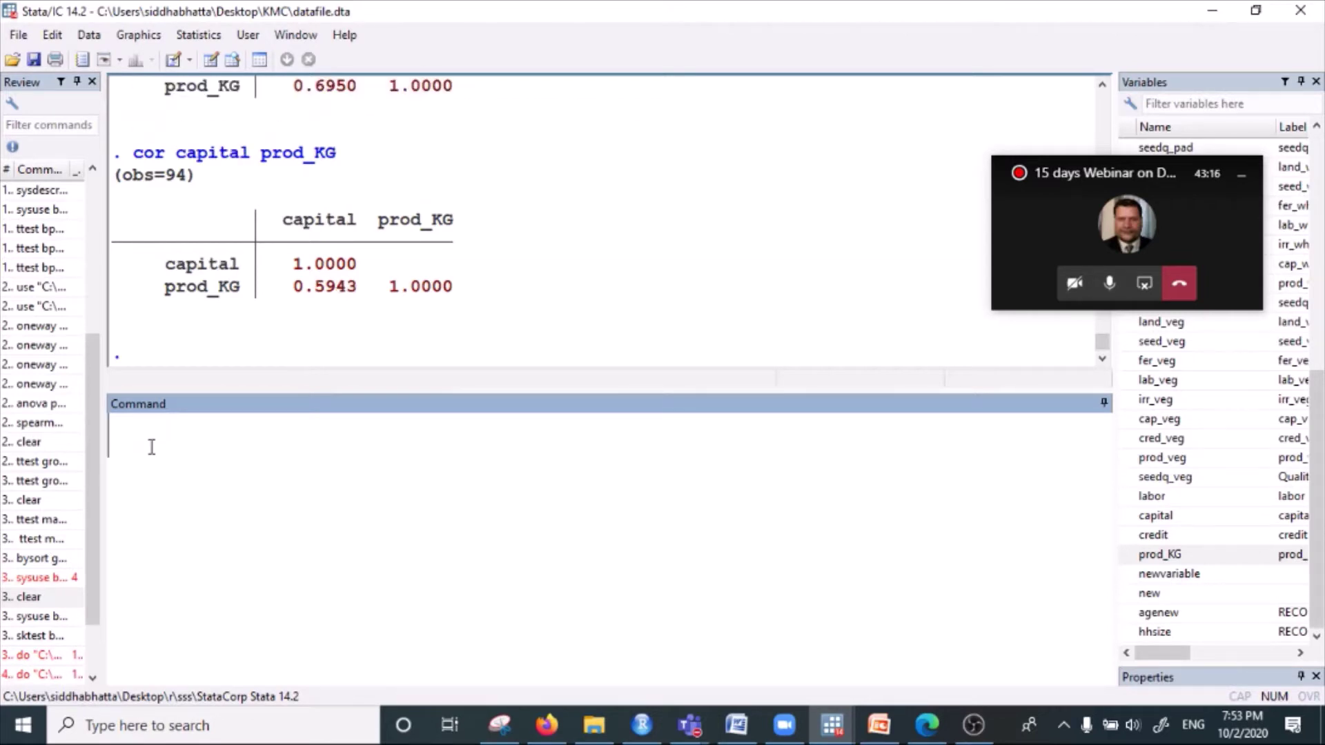
- Compare the capital–prod_KG correlation coefficient with the labor–prod_KG coefficient in the two results matrices
{"action": "scroll", "coordinate": [46, 236], "scroll_direction": "up", "scroll_amount": 2}
{"action": "scroll", "coordinate": [272, 220], "scroll_direction": "up", "scroll_amount": 2}
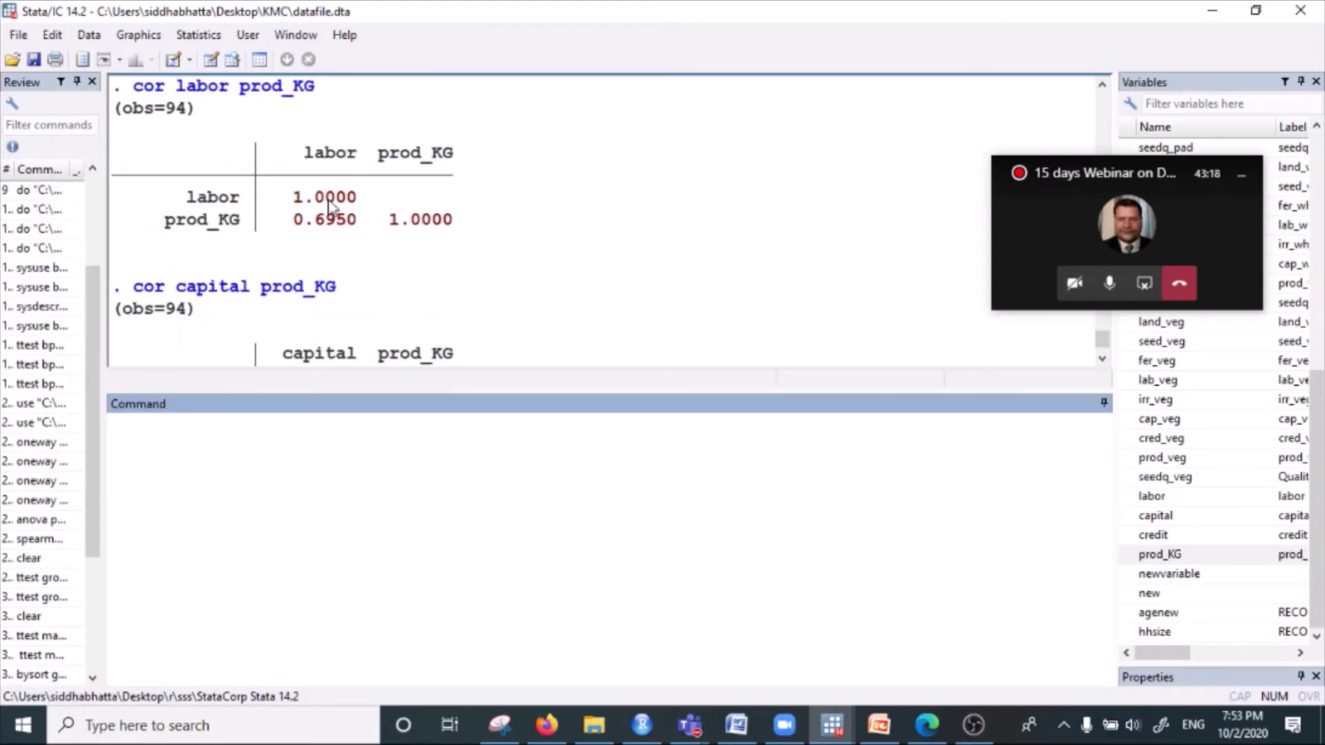
{"action": "scroll", "coordinate": [325, 307], "scroll_direction": "down", "scroll_amount": 3}
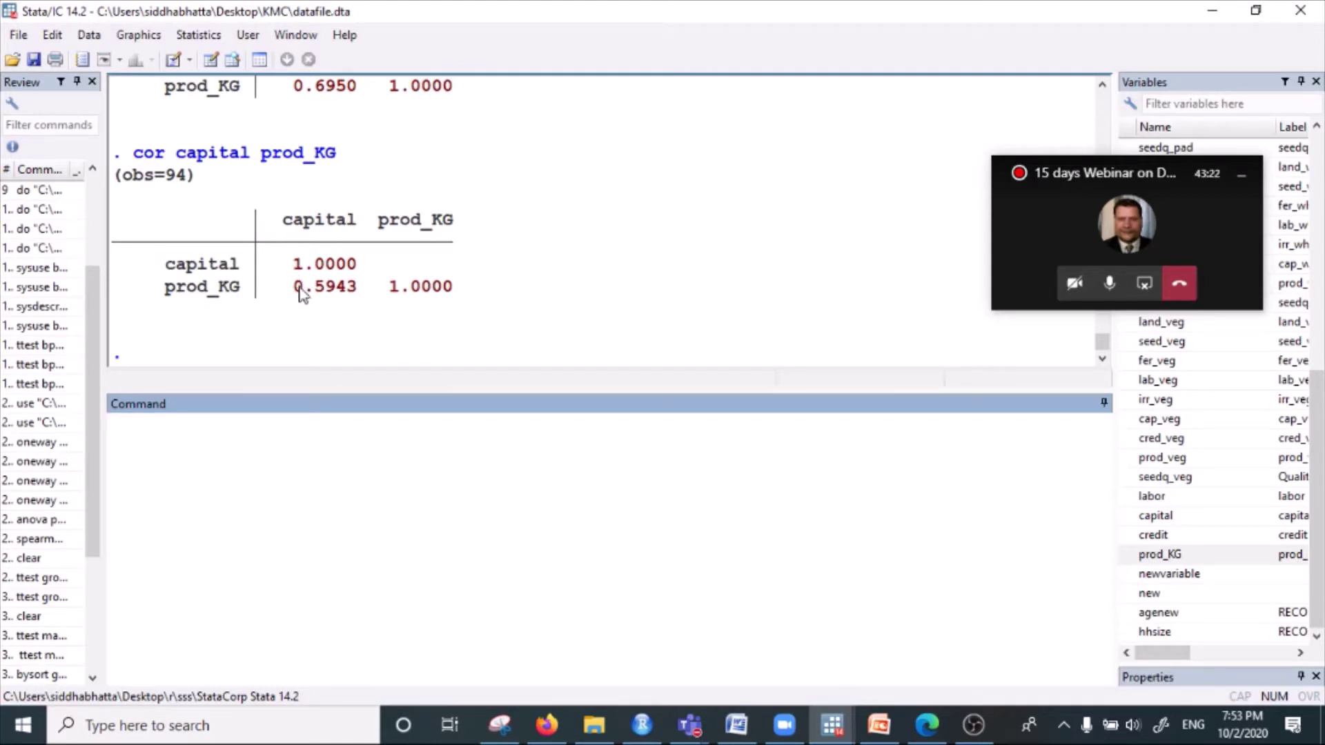
{"action": "left_click_drag", "start_coordinate": [284, 221], "coordinate": [356, 222]}
{"action": "left_click_drag", "start_coordinate": [164, 286], "coordinate": [366, 293]}
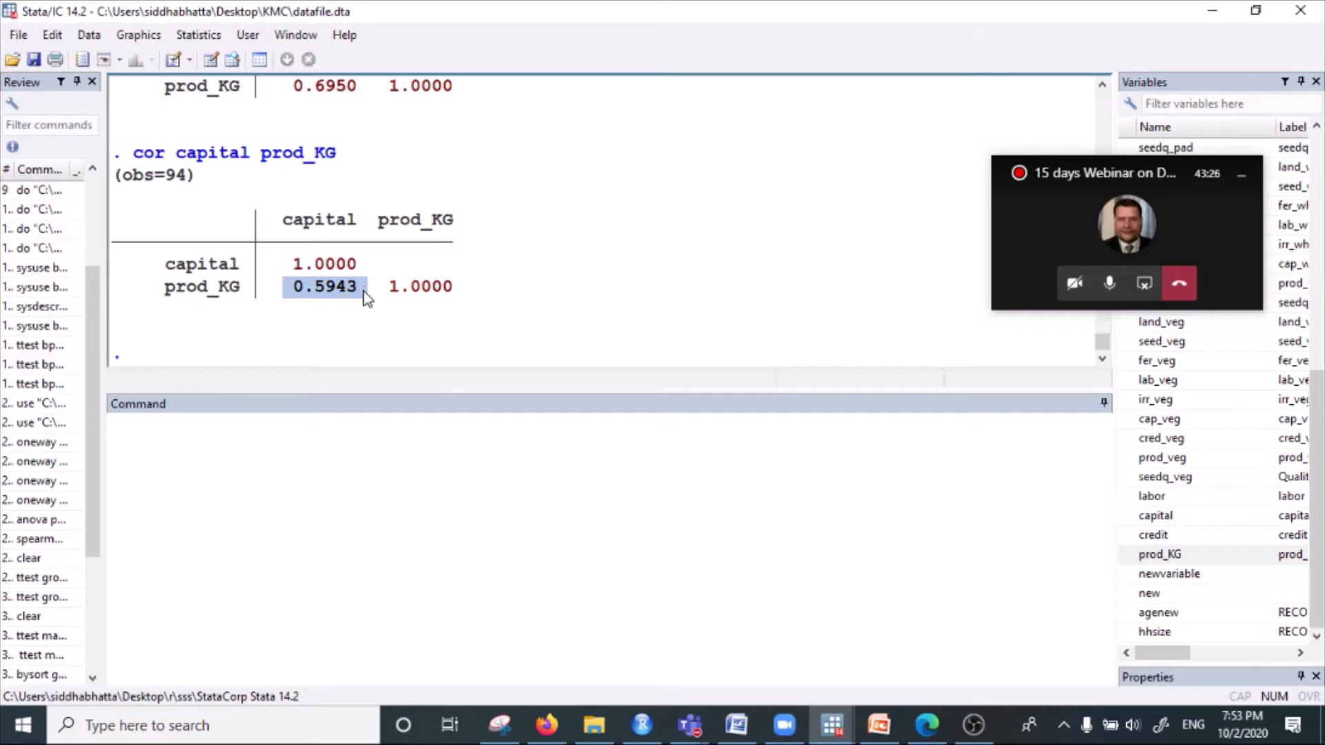
{"action": "scroll", "coordinate": [362, 294], "scroll_direction": "up", "scroll_amount": 1}
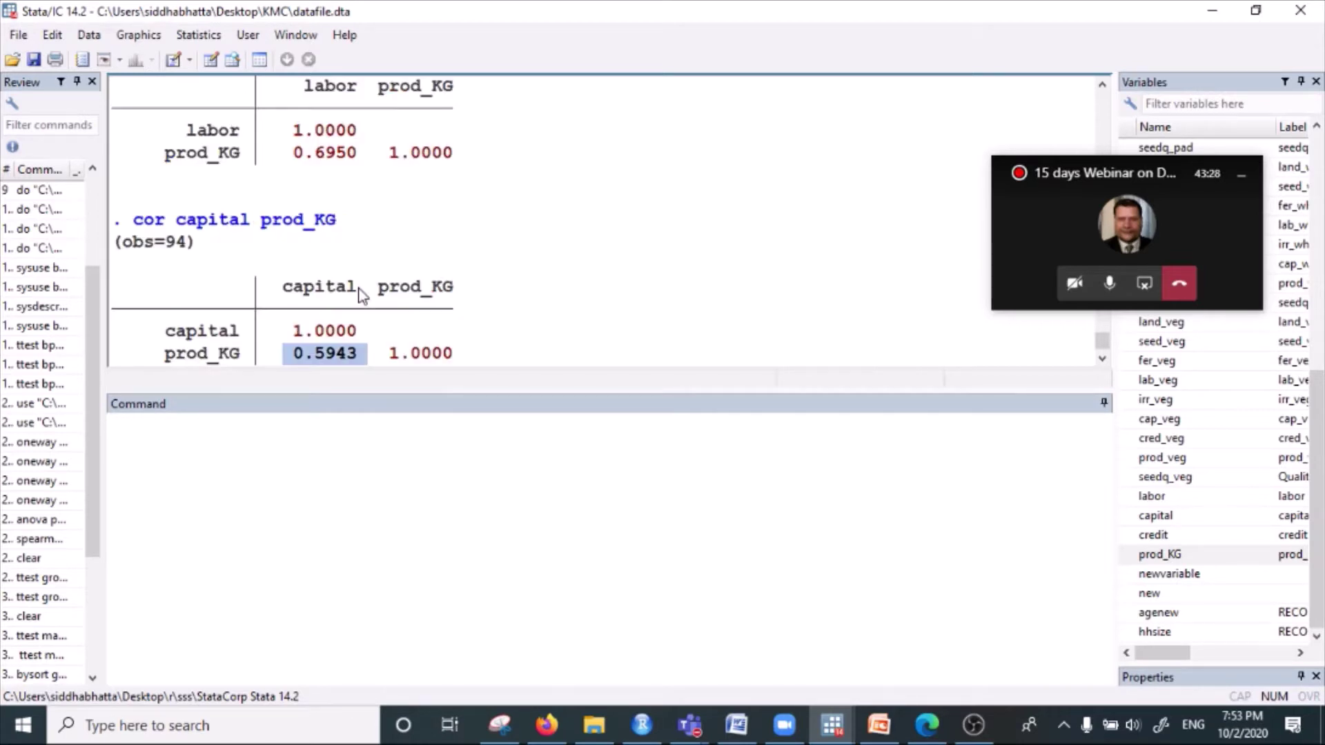
{"action": "left_click_drag", "start_coordinate": [305, 86], "coordinate": [357, 86]}
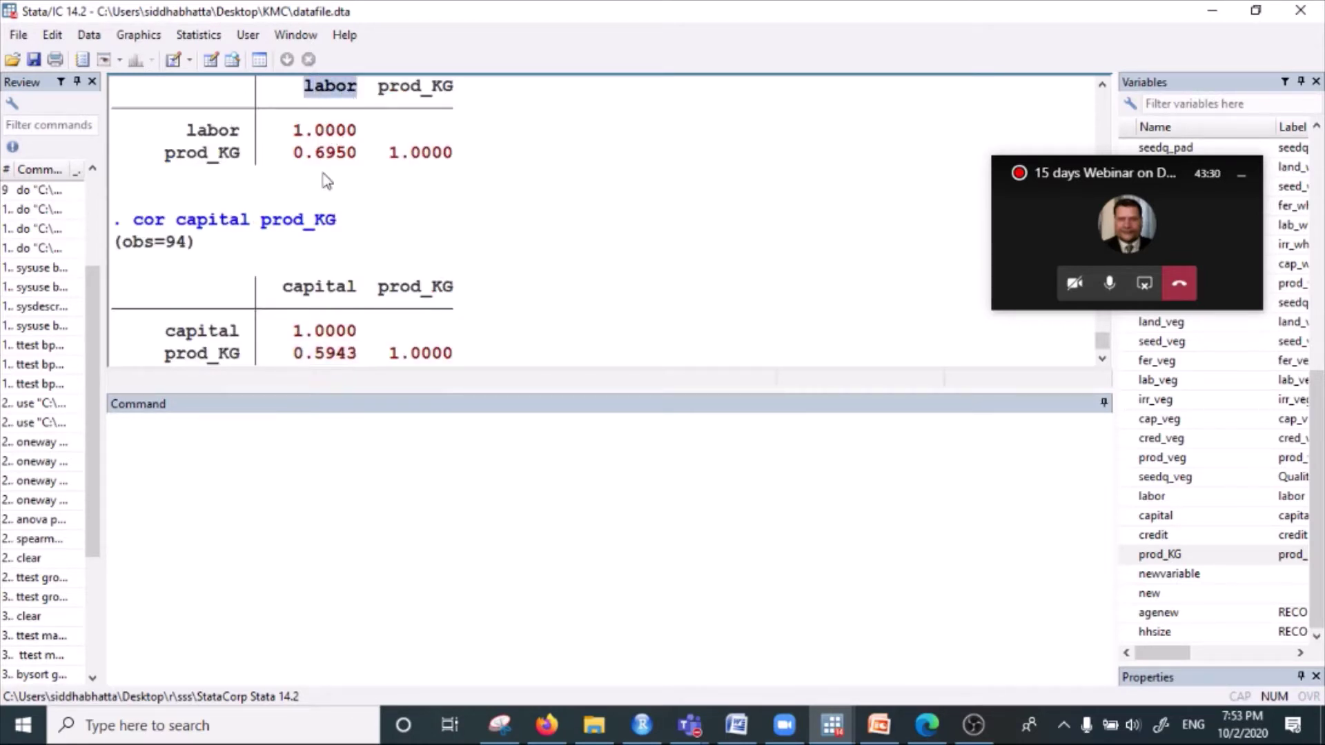
{"action": "left_click_drag", "start_coordinate": [198, 153], "coordinate": [347, 166]}
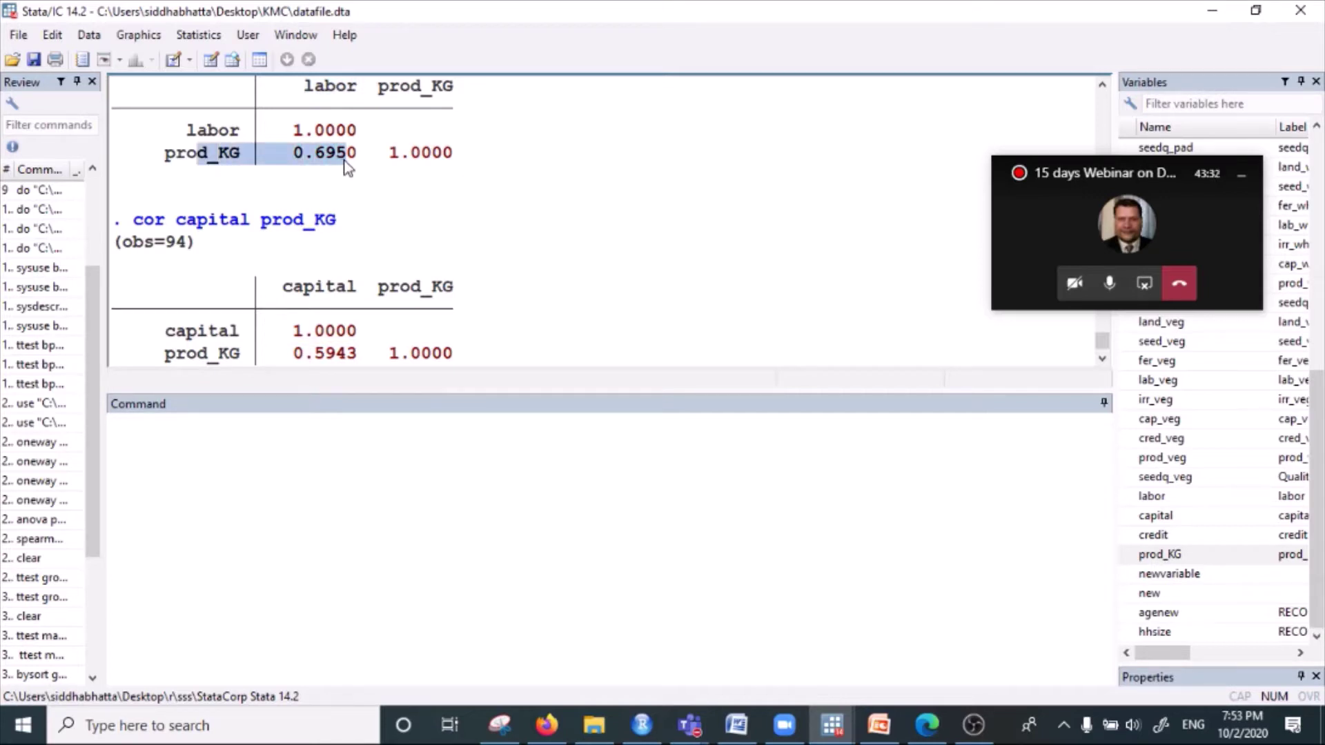
{"action": "left_click_drag", "start_coordinate": [305, 86], "coordinate": [347, 83]}
{"action": "left_click_drag", "start_coordinate": [294, 154], "coordinate": [337, 153]}
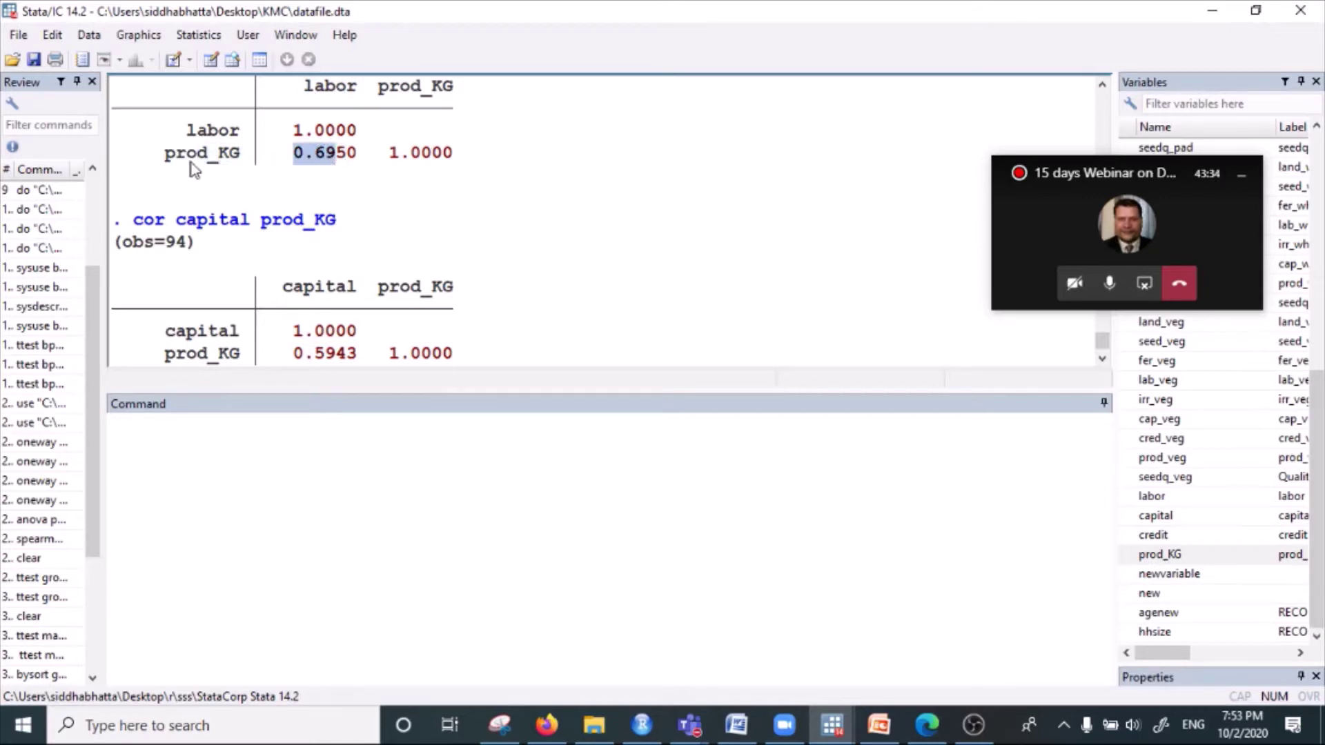
- Review which variable pair each off-diagonal coefficient describes in the separate labor–prod_KG and capital–prod_KG correlation outputs
{"action": "double_click", "coordinate": [192, 163]}
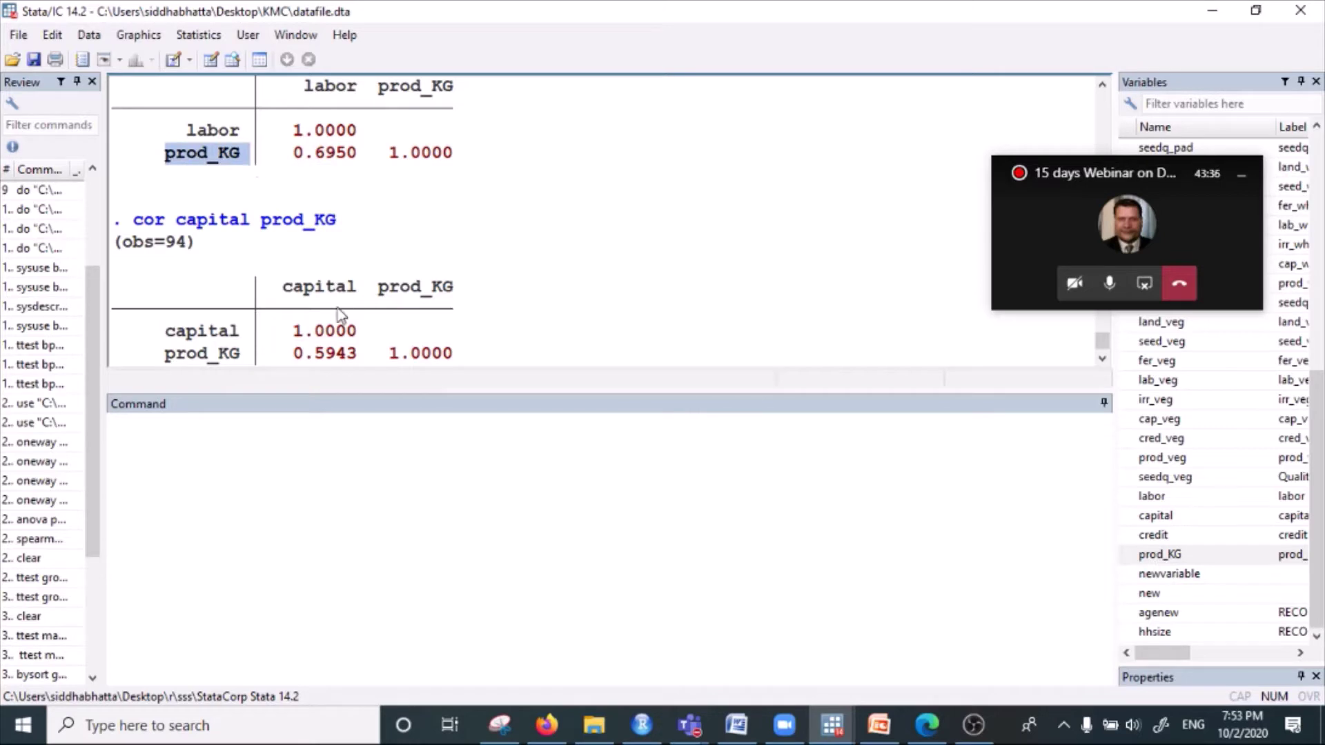
{"action": "left_click_drag", "start_coordinate": [284, 287], "coordinate": [358, 286]}
{"action": "left_click_drag", "start_coordinate": [290, 353], "coordinate": [454, 353]}
{"action": "scroll", "coordinate": [327, 359], "scroll_direction": "down", "scroll_amount": 1}
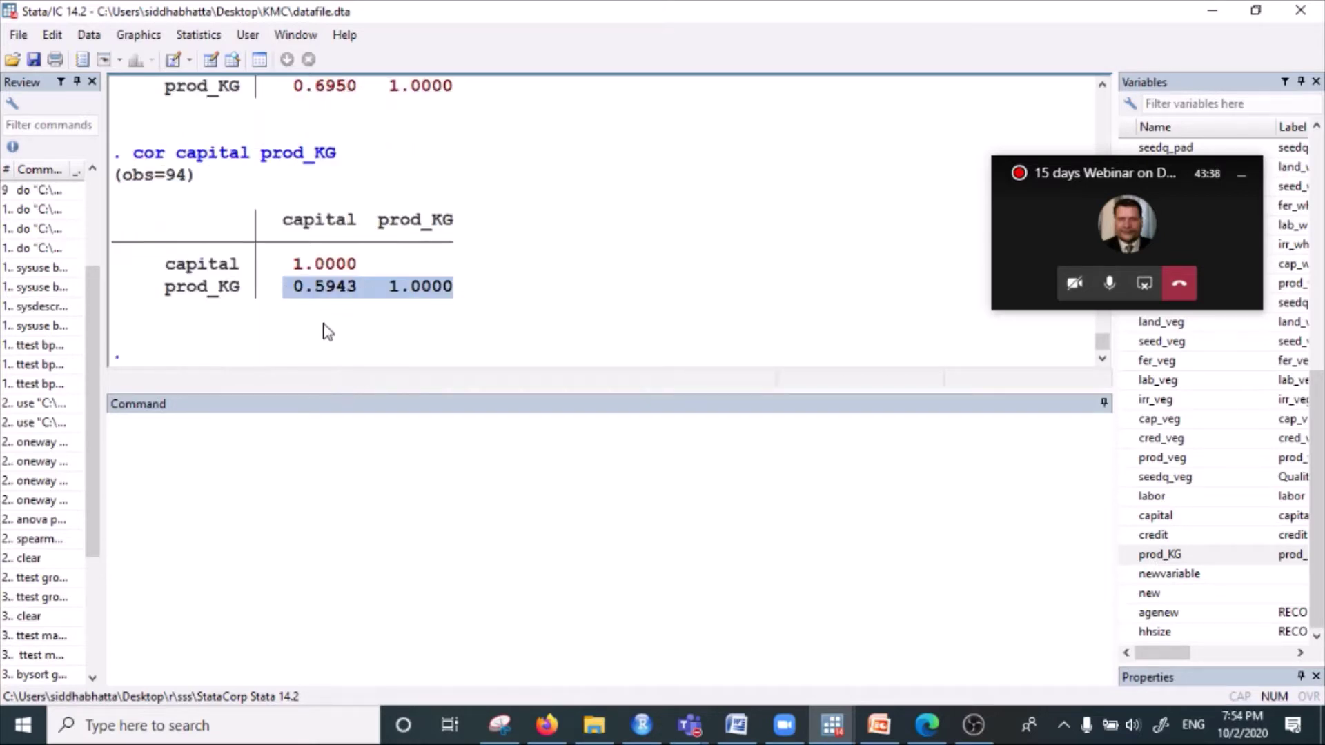
{"action": "left_click_drag", "start_coordinate": [181, 291], "coordinate": [260, 297]}
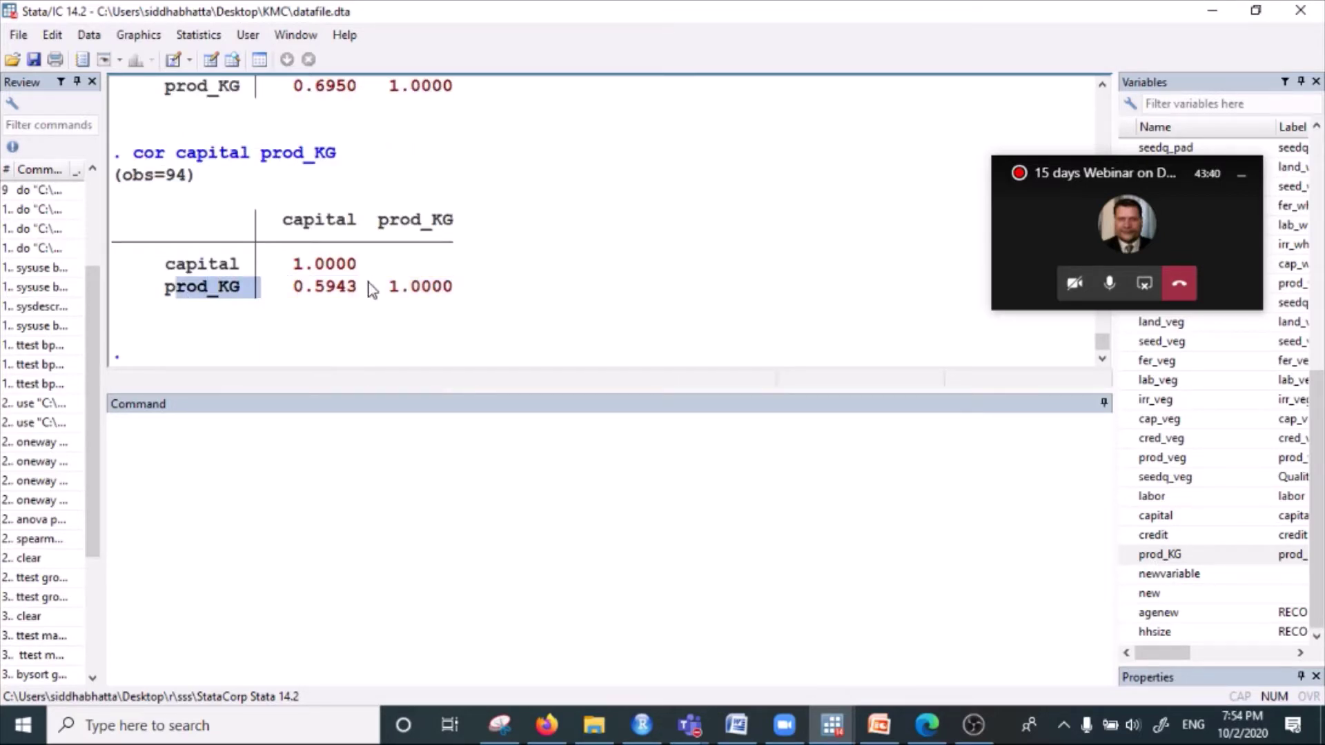
{"action": "scroll", "coordinate": [370, 287], "scroll_direction": "up", "scroll_amount": 1}
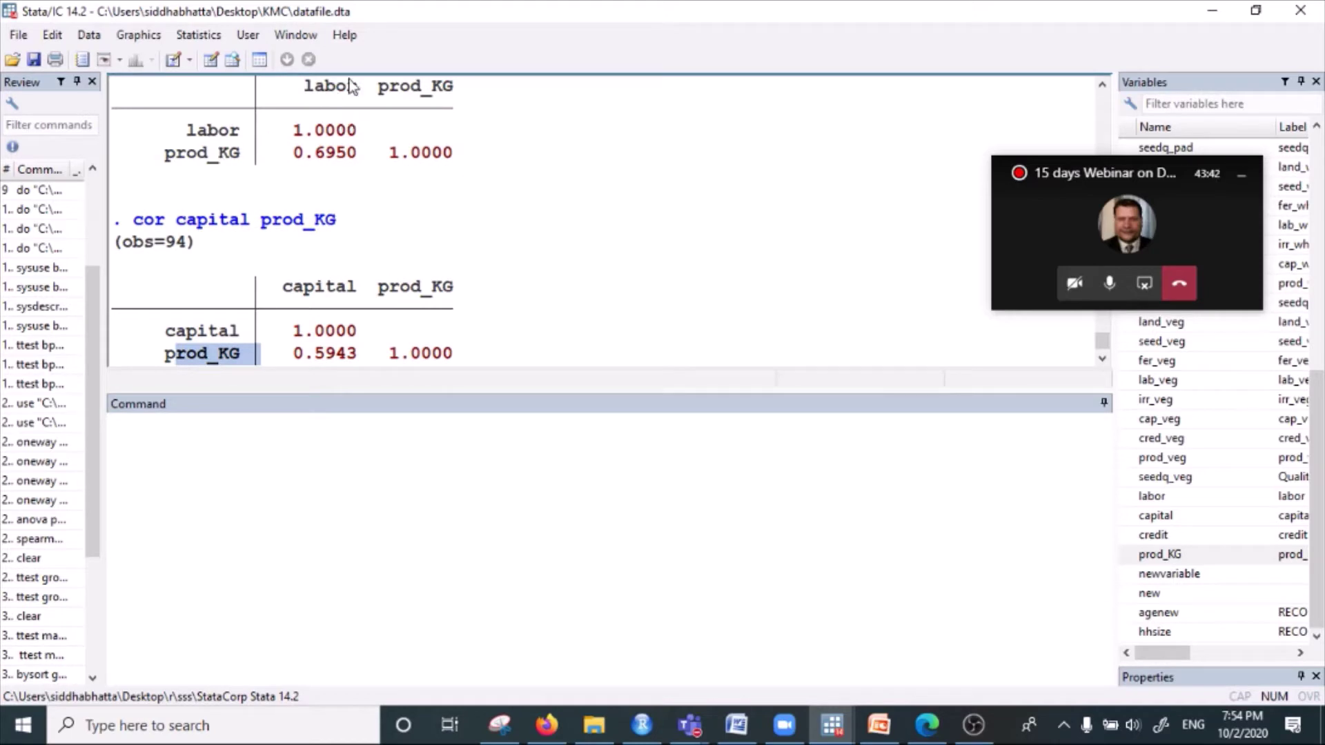
{"action": "scroll", "coordinate": [314, 293], "scroll_direction": "down", "scroll_amount": 1}
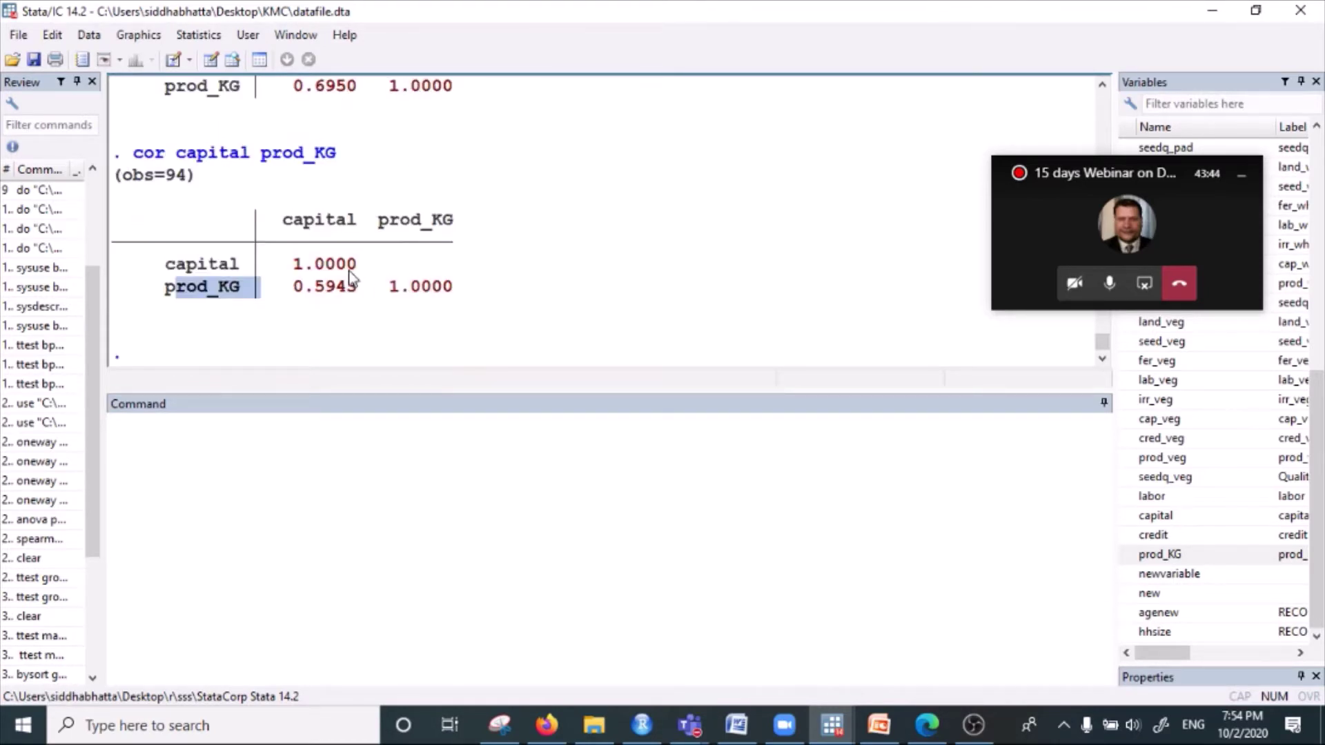
{"action": "left_click_drag", "start_coordinate": [278, 289], "coordinate": [331, 299]}
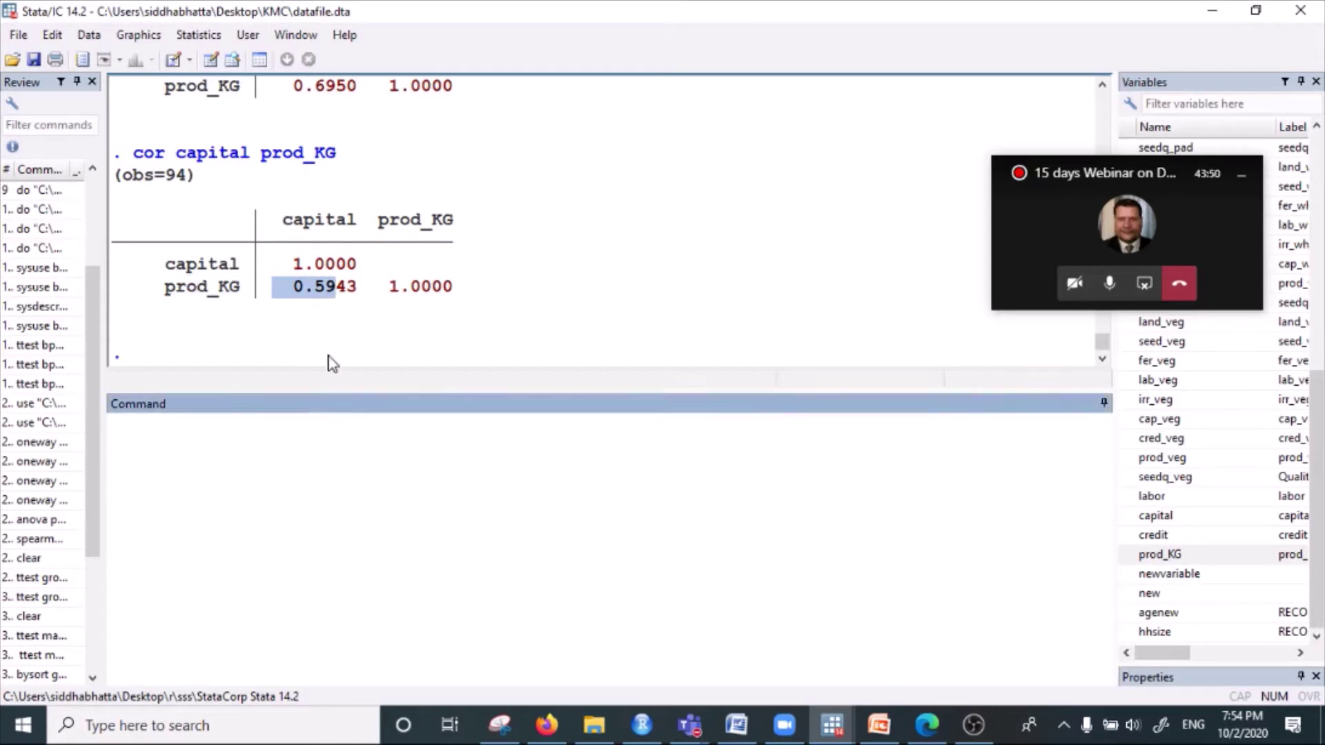
{"action": "scroll", "coordinate": [341, 290], "scroll_direction": "up", "scroll_amount": 2}
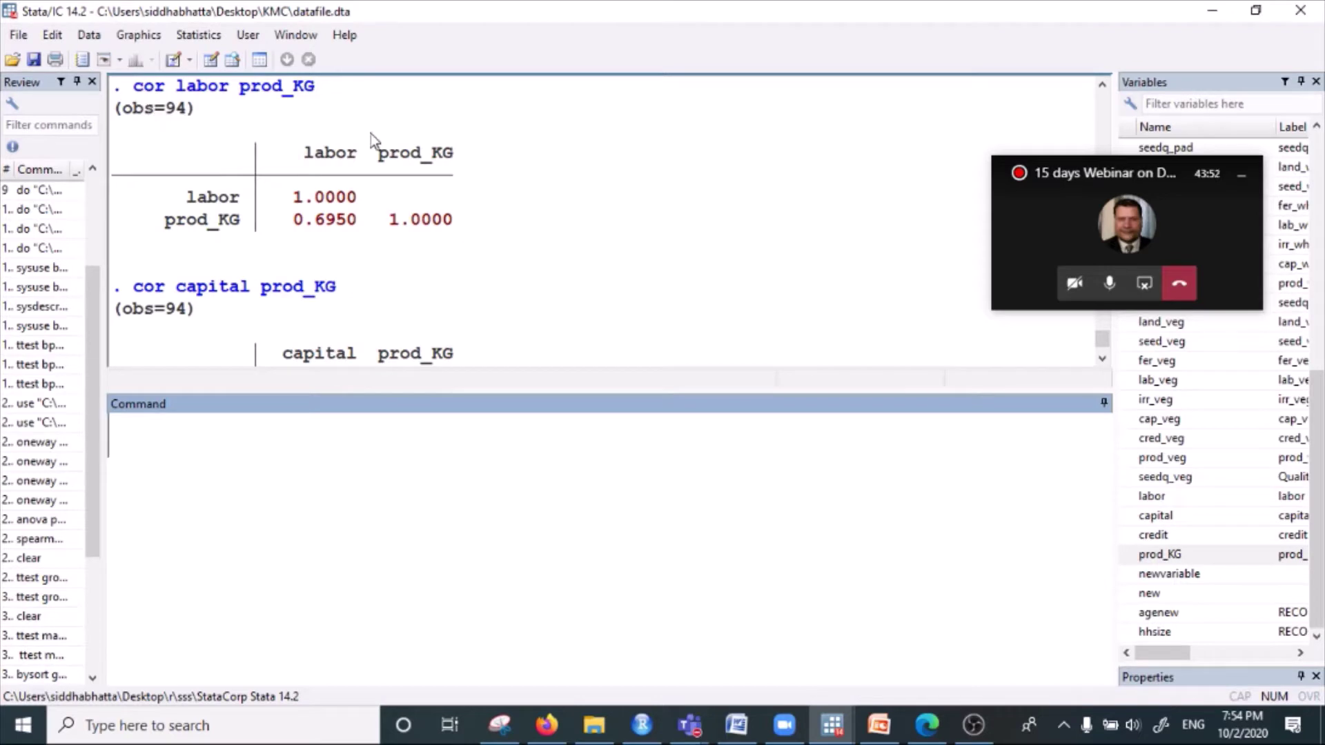
{"action": "scroll", "coordinate": [254, 192], "scroll_direction": "up", "scroll_amount": 1}
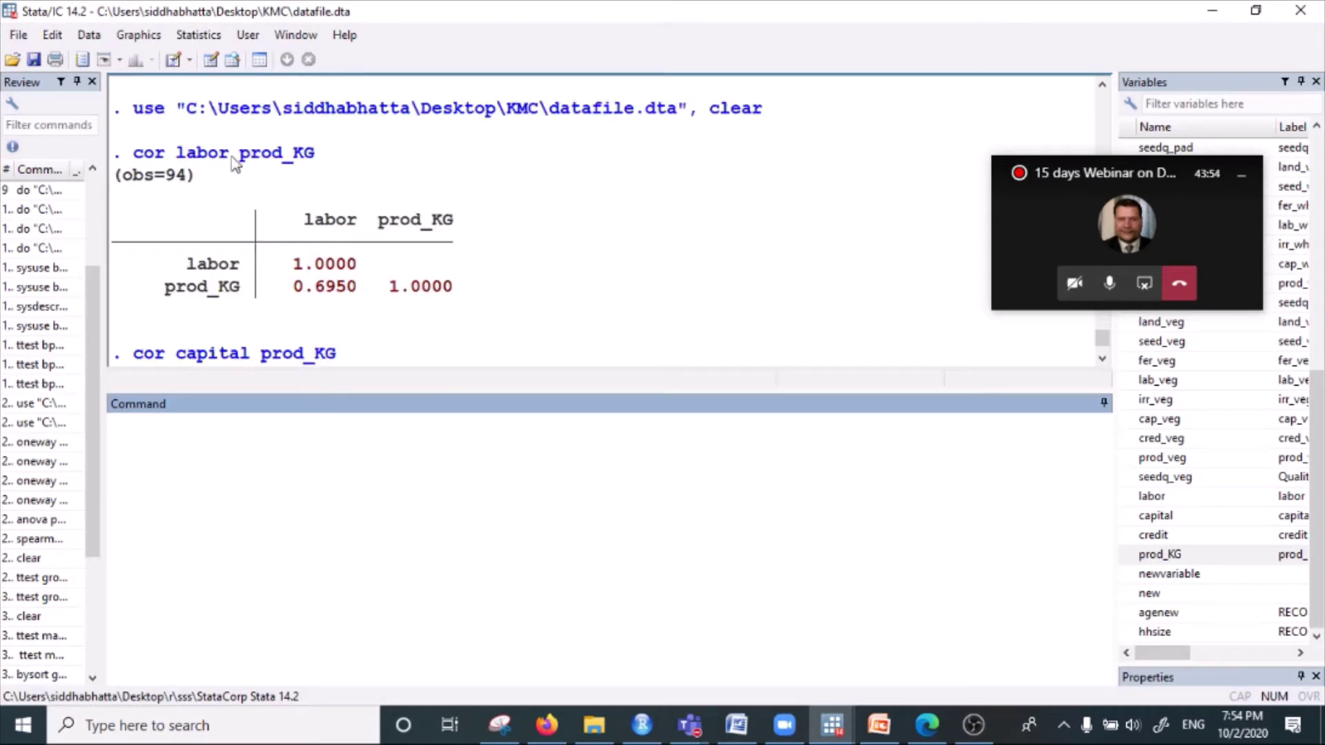
{"action": "scroll", "coordinate": [296, 279], "scroll_direction": "down", "scroll_amount": 3}
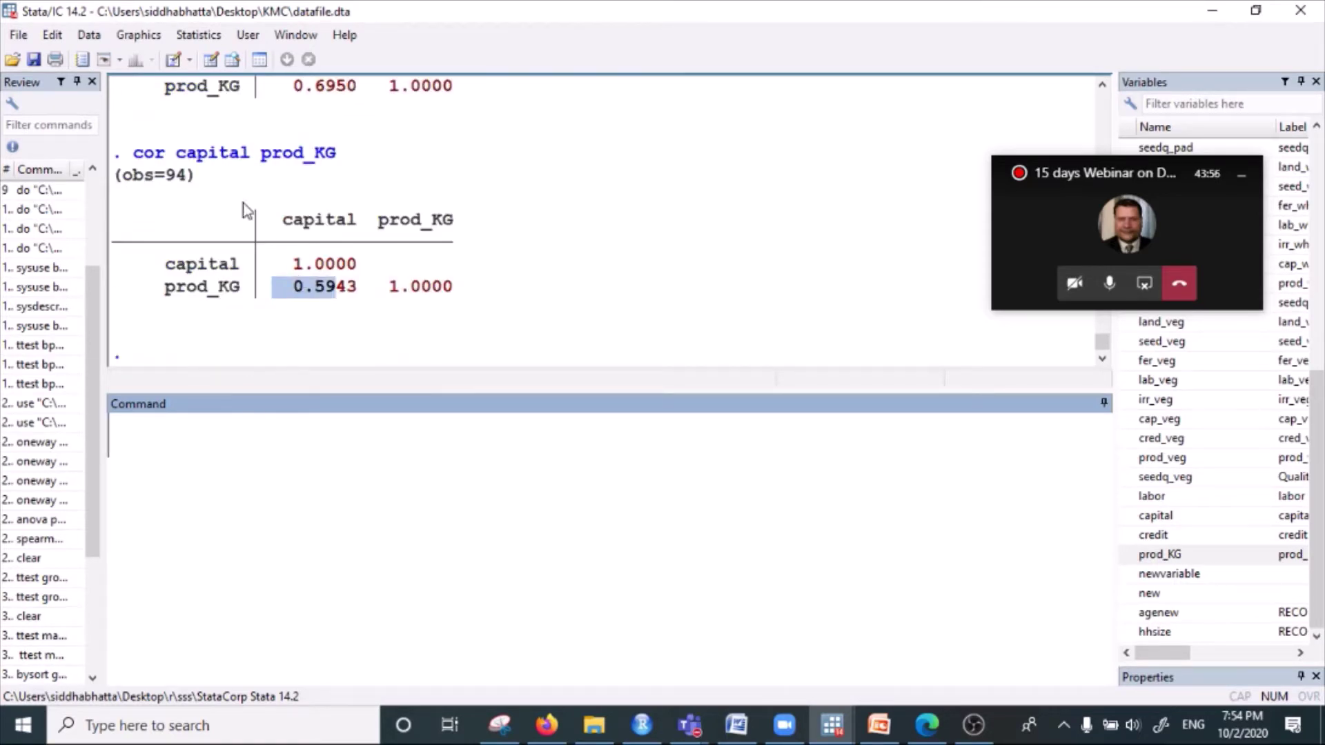
{"action": "left_click_drag", "start_coordinate": [177, 153], "coordinate": [356, 168]}
- Run one combined correlation matrix for labor, capital and production with the command cor labor capital prod_KG
{"action": "left_click", "coordinate": [227, 455]}
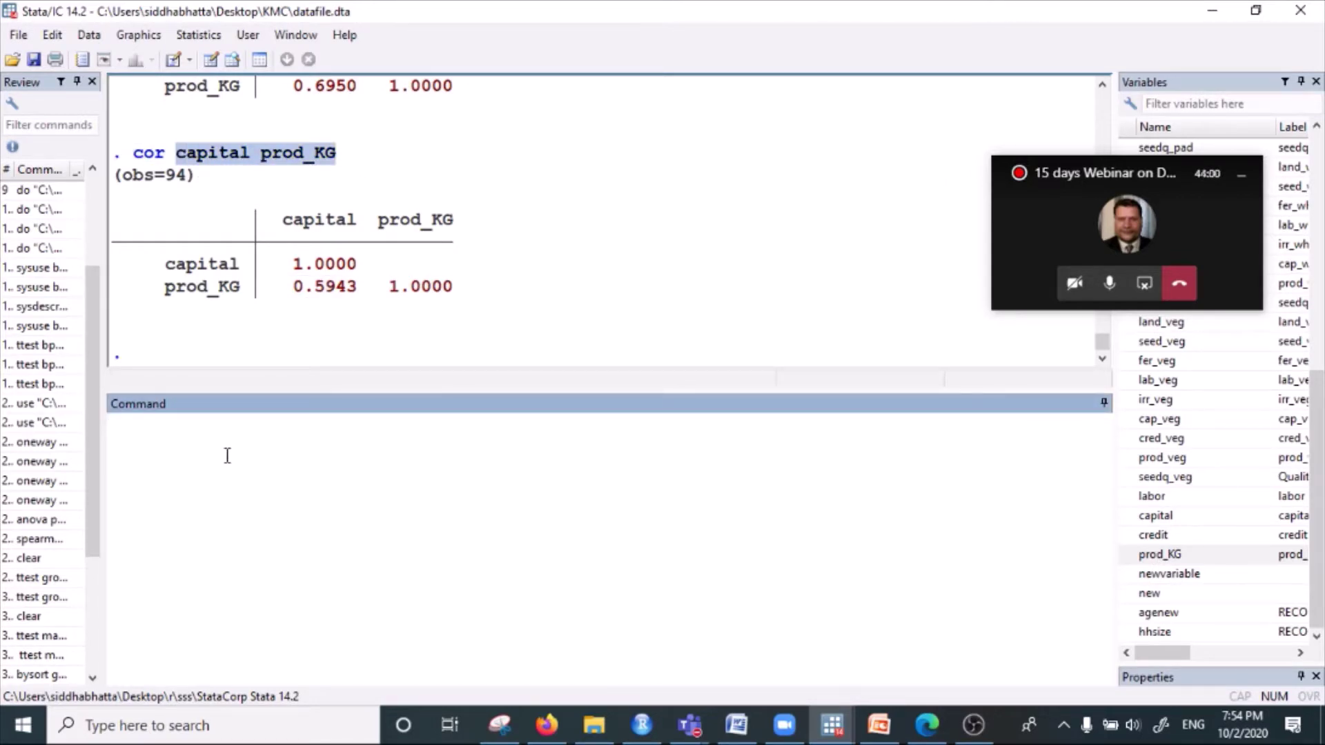
{"action": "type", "text": "cor"}
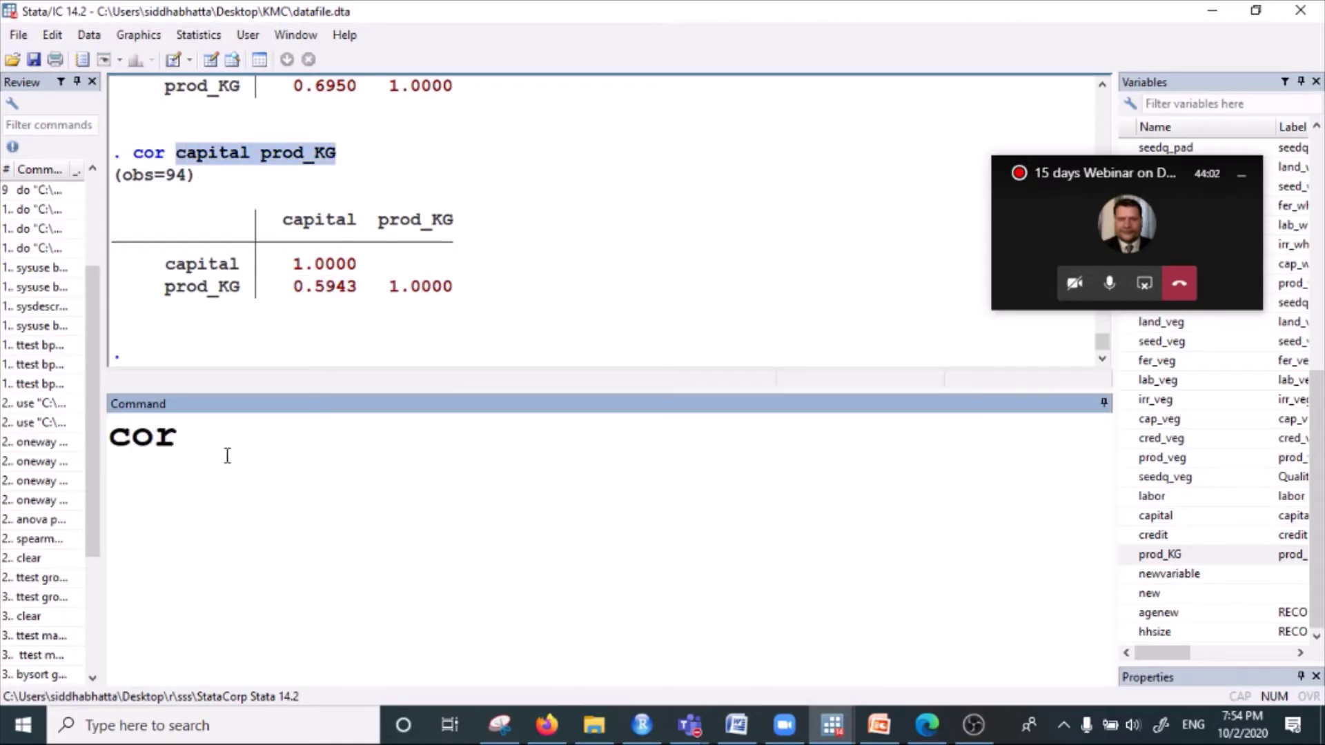
{"action": "type", "text": " labor cap"}
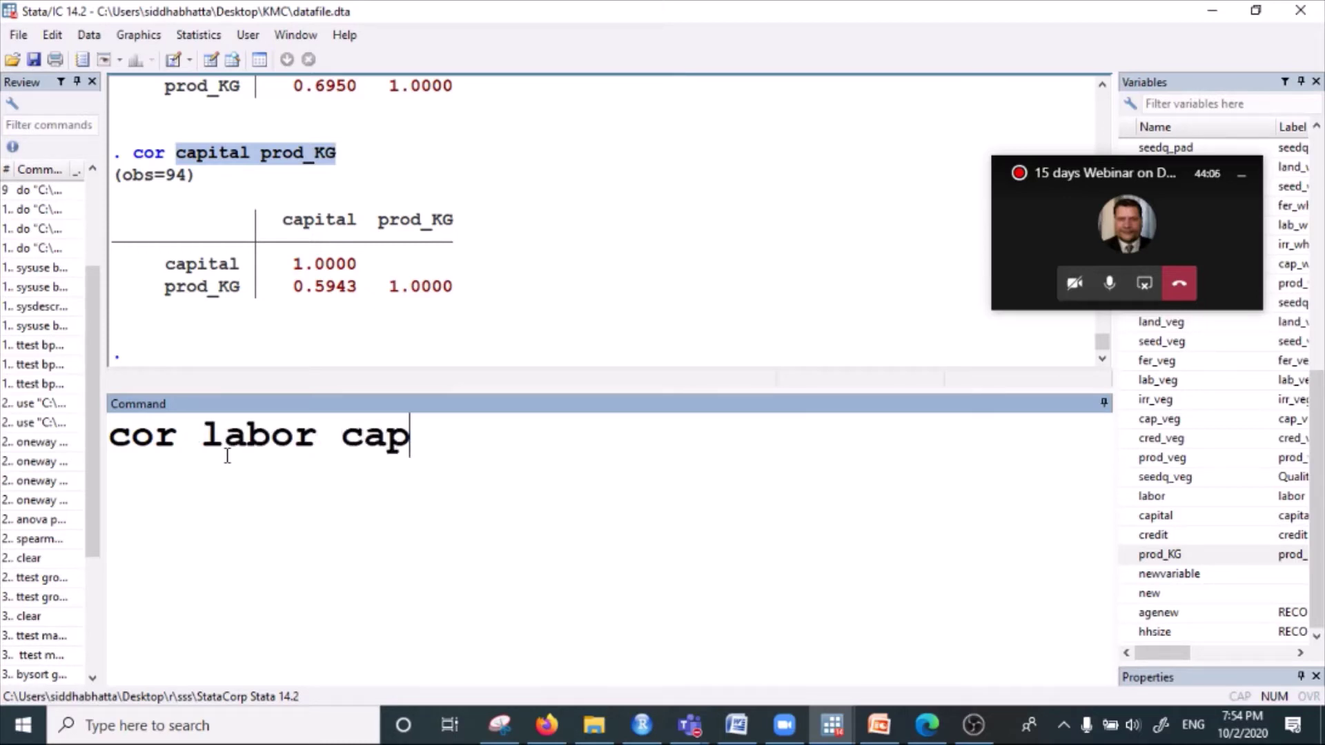
{"action": "type", "text": "ital pro"}
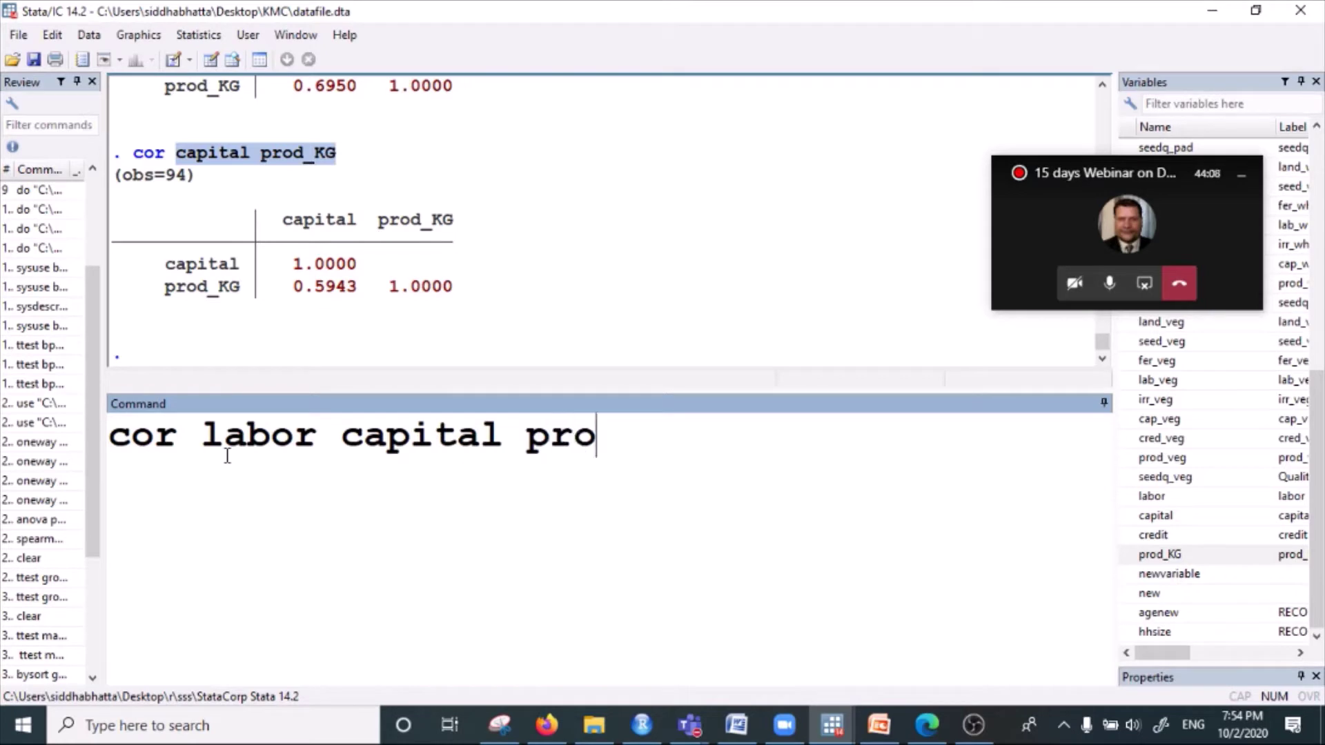
{"action": "type", "text": "d_"}
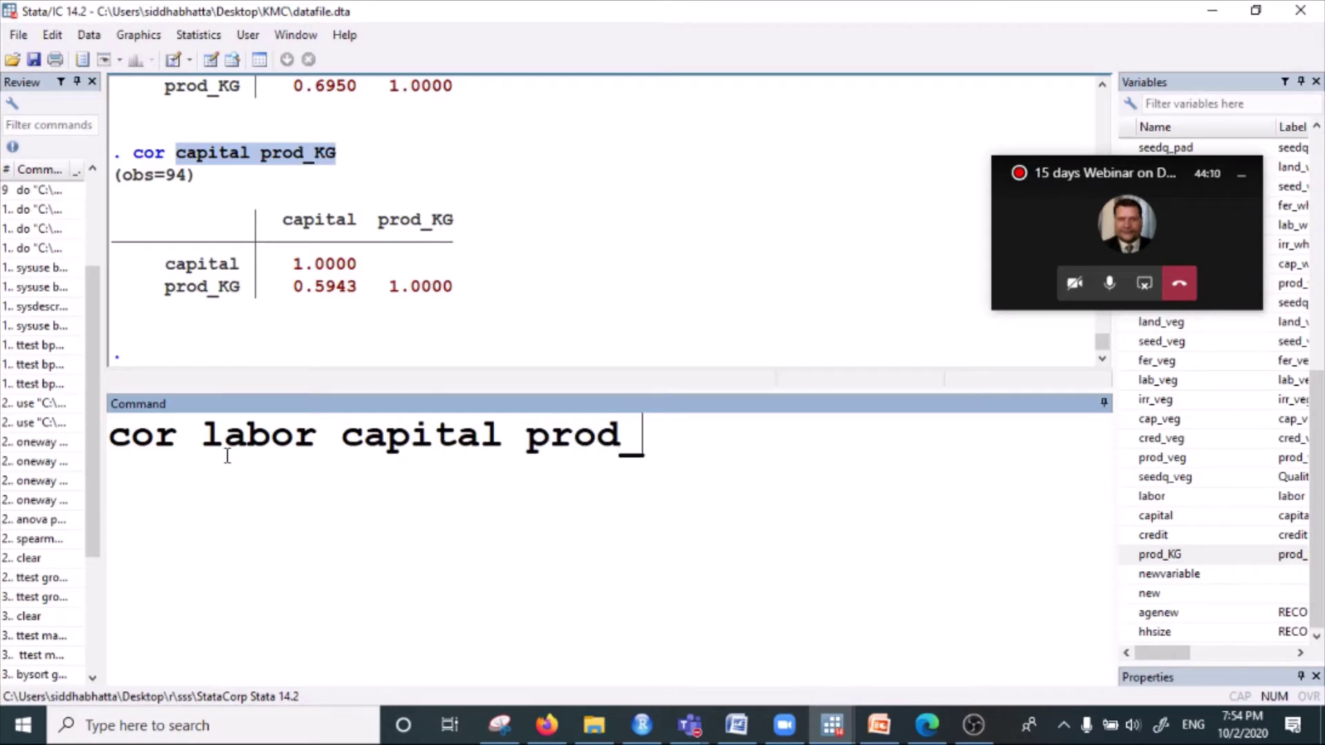
{"action": "type", "text": "KG"}
{"action": "key", "text": "Return"}
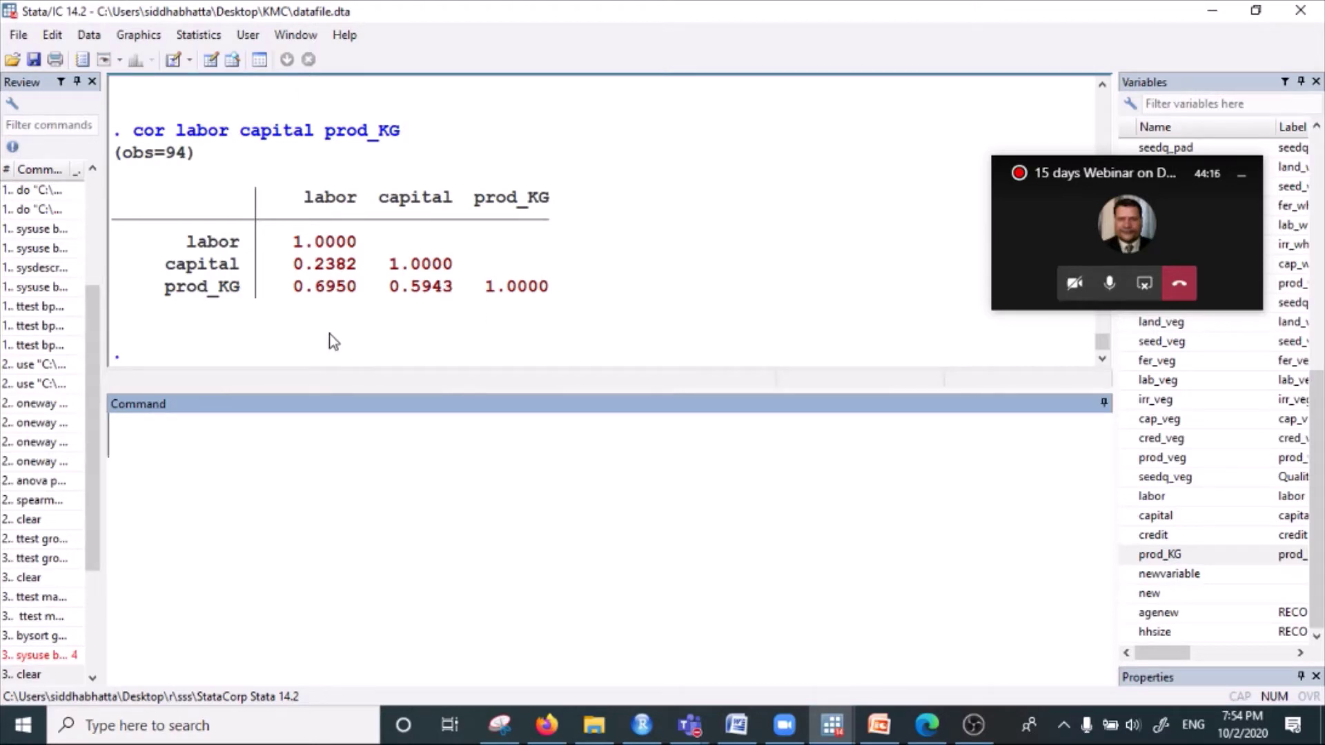
- Examine the three-variable matrix: labor with itself, capital with labor, and the prod_KG row against labor and capital
{"action": "double_click", "coordinate": [330, 198]}
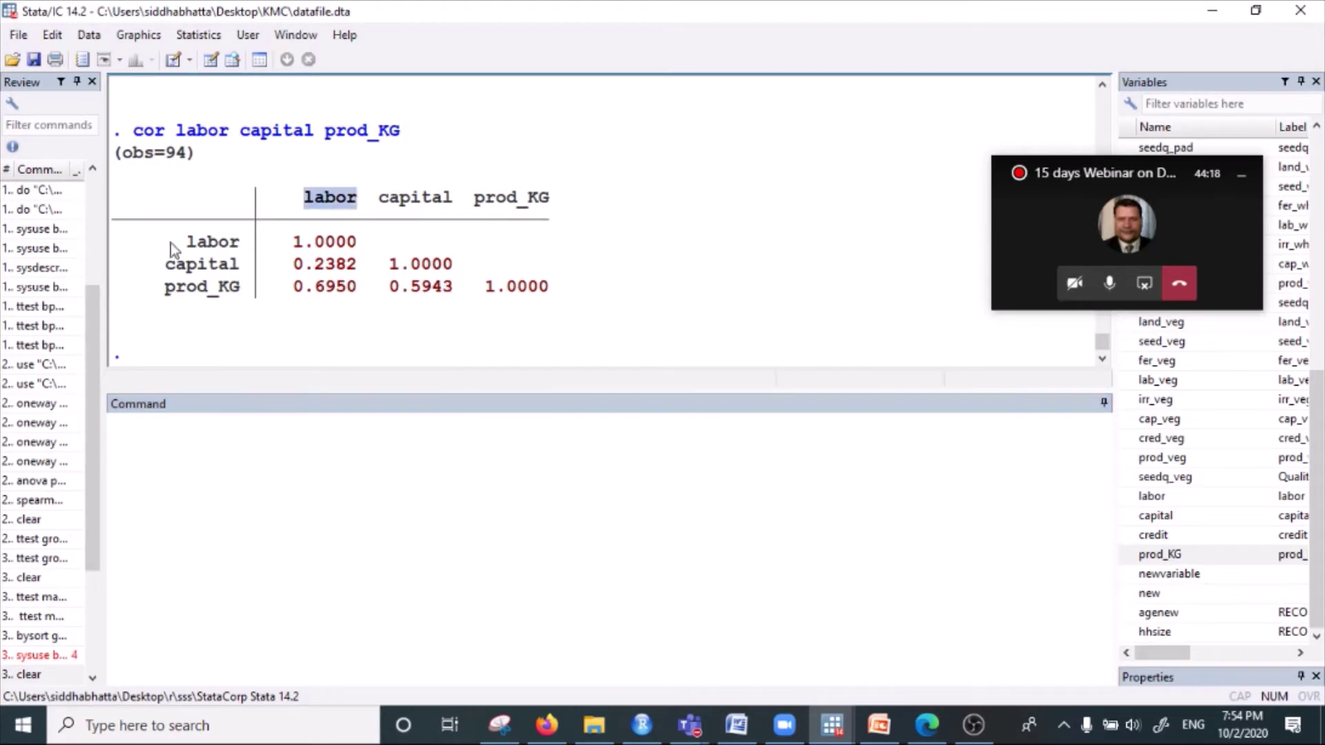
{"action": "left_click_drag", "start_coordinate": [171, 243], "coordinate": [371, 243]}
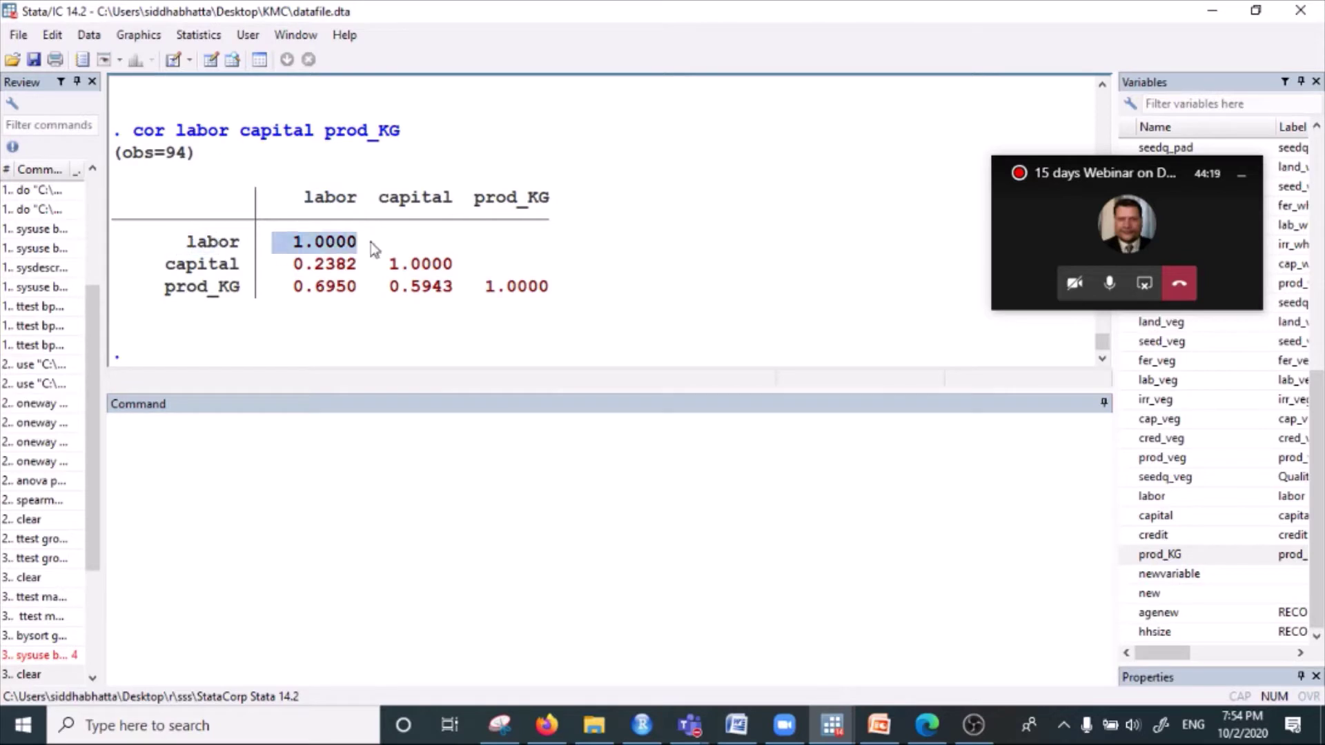
{"action": "left_click", "coordinate": [304, 205]}
{"action": "double_click", "coordinate": [304, 205]}
{"action": "left_click_drag", "start_coordinate": [176, 265], "coordinate": [338, 269]}
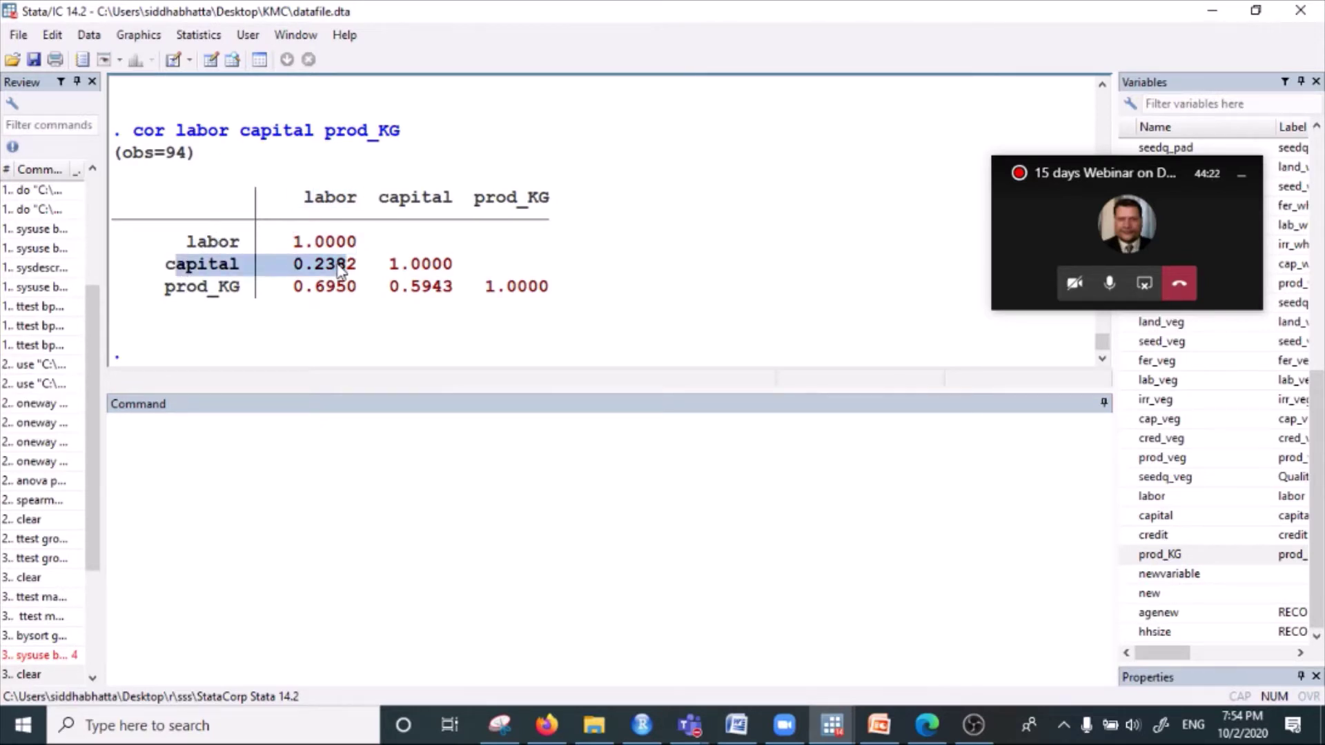
{"action": "double_click", "coordinate": [305, 205]}
{"action": "left_click_drag", "start_coordinate": [165, 265], "coordinate": [355, 271]}
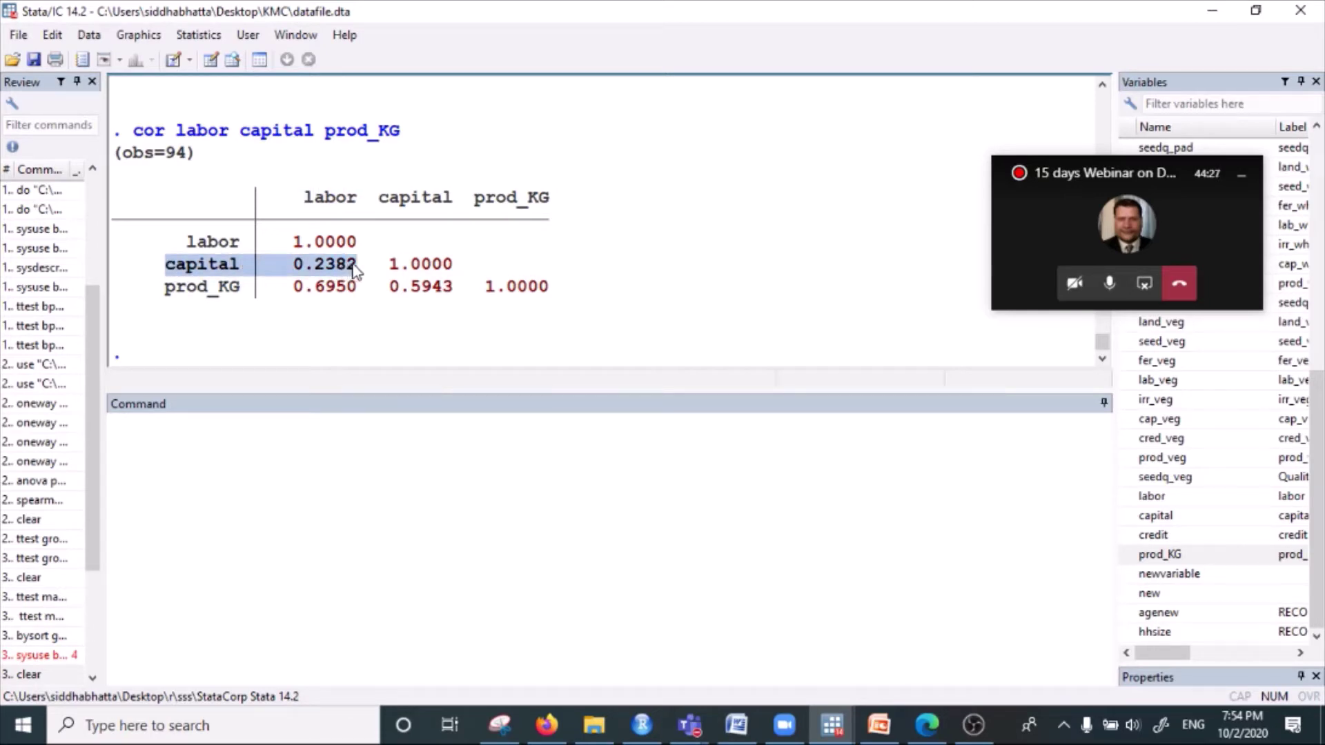
{"action": "left_click", "coordinate": [293, 271]}
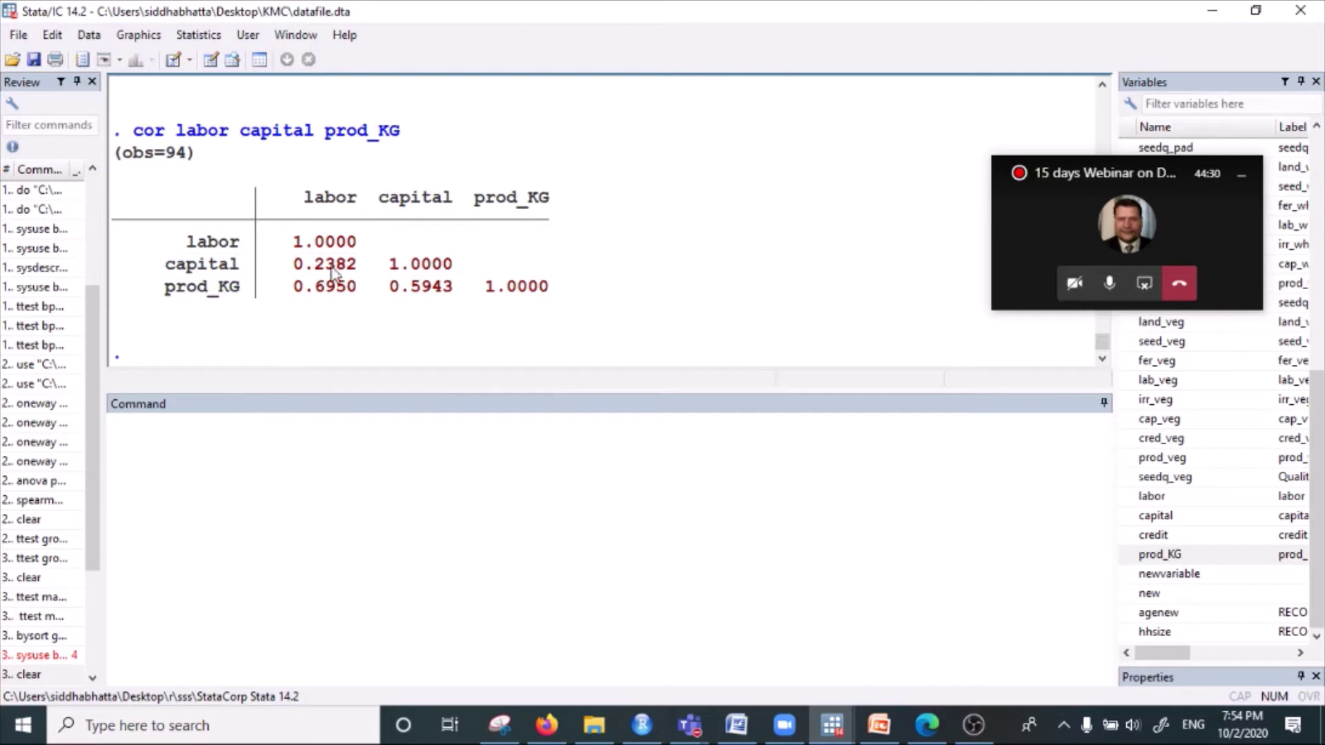
{"action": "left_click_drag", "start_coordinate": [294, 249], "coordinate": [430, 304]}
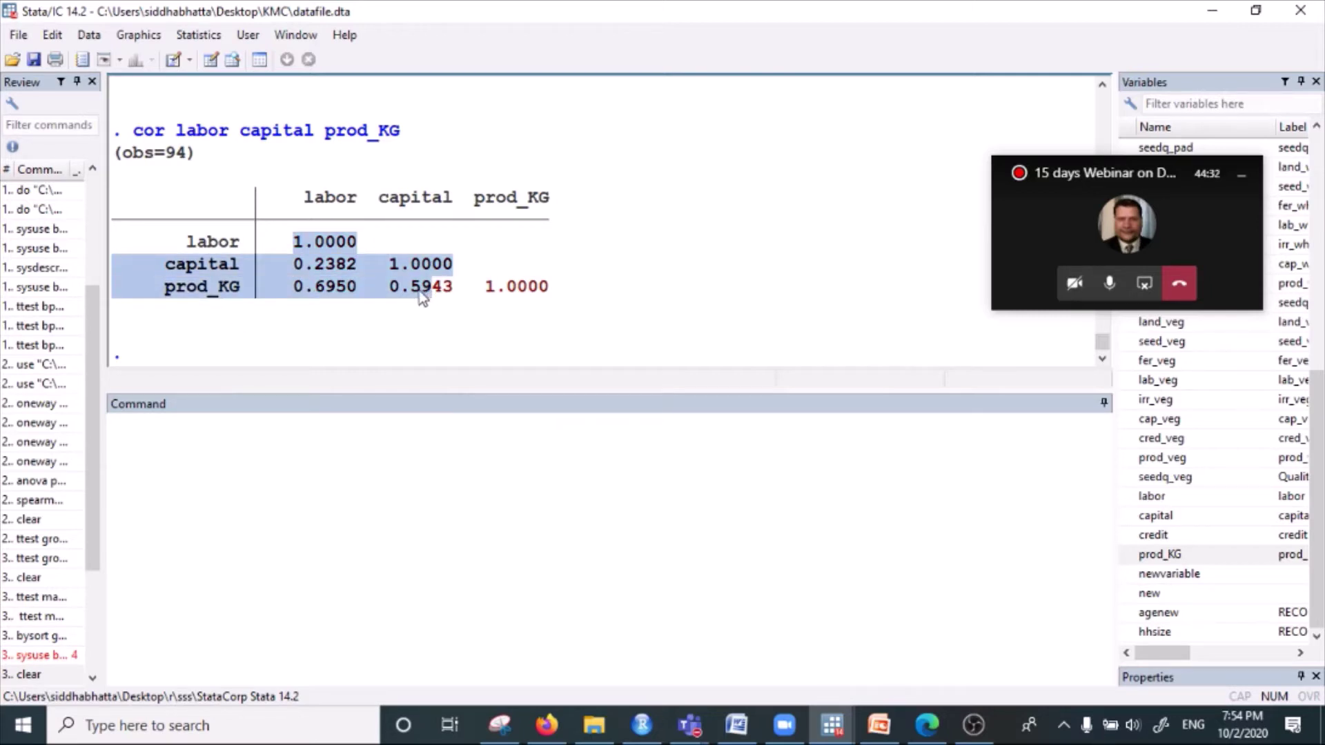
{"action": "left_click_drag", "start_coordinate": [294, 198], "coordinate": [367, 200]}
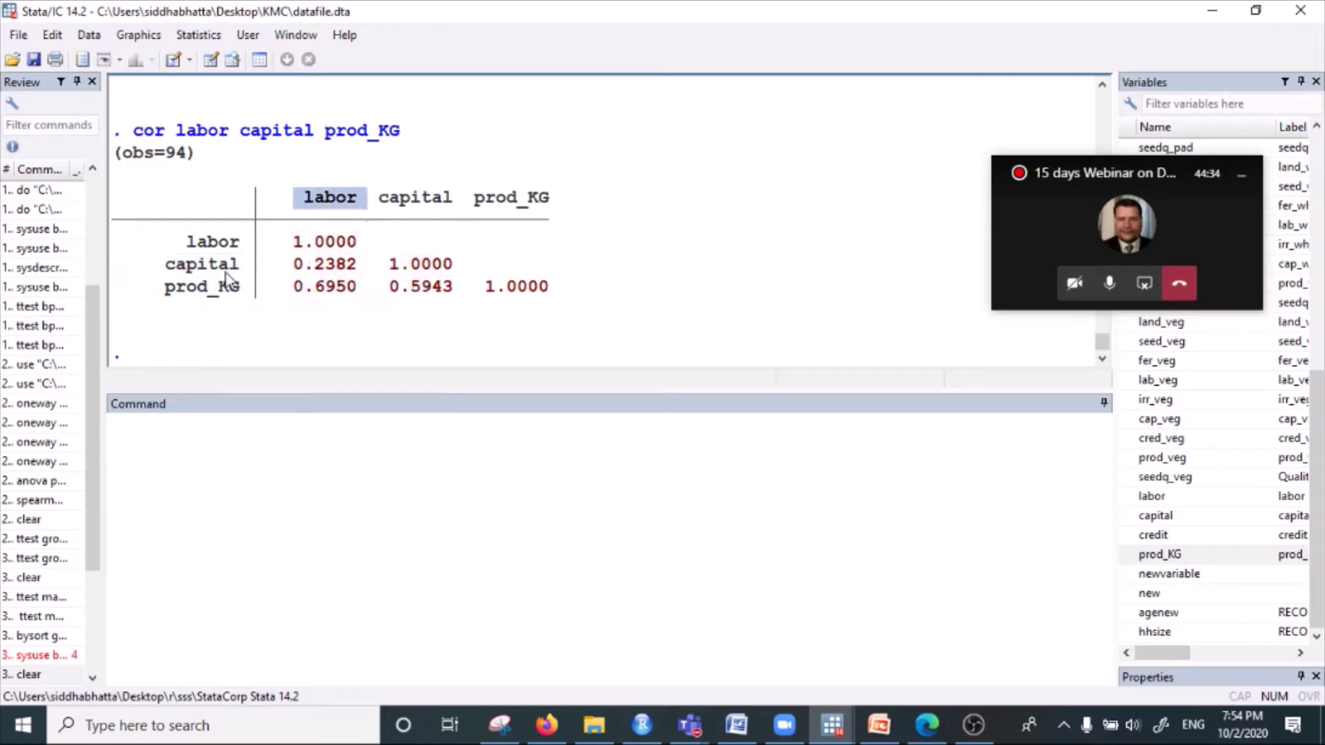
{"action": "left_click_drag", "start_coordinate": [165, 268], "coordinate": [365, 270]}
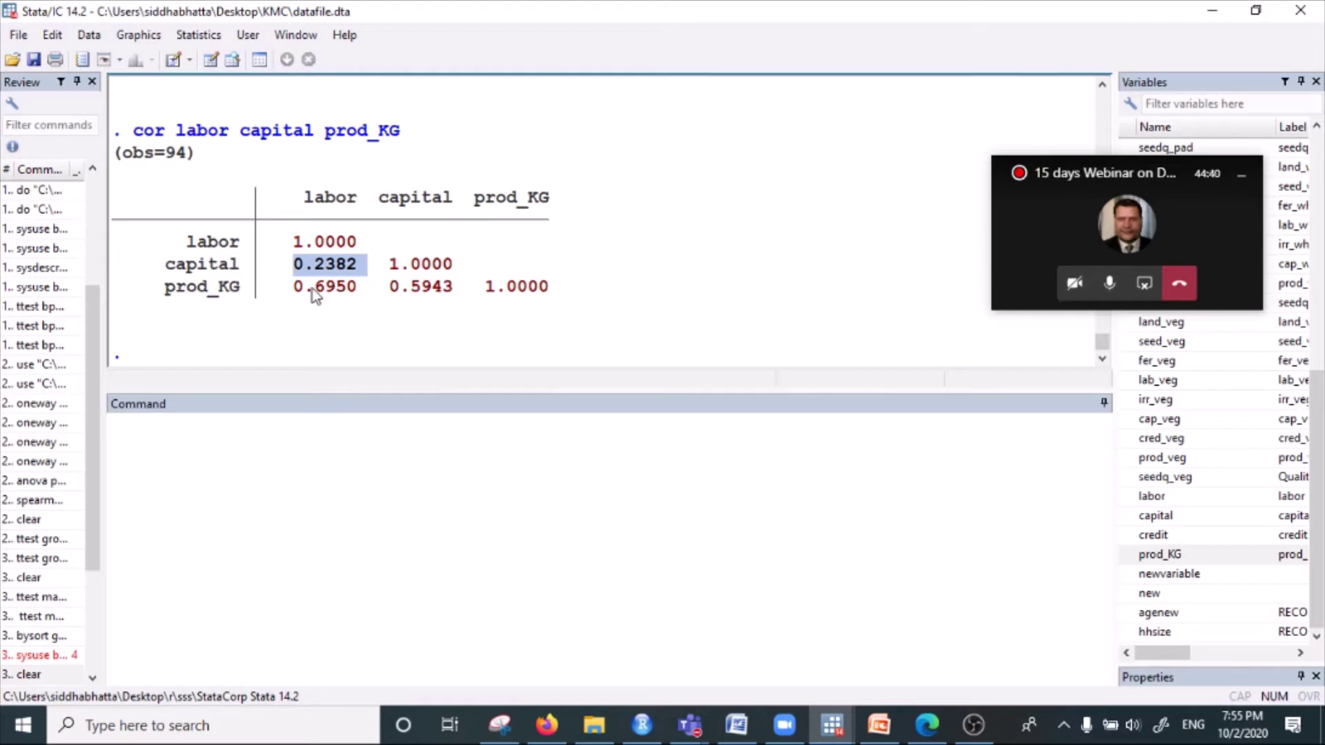
{"action": "left_click_drag", "start_coordinate": [301, 287], "coordinate": [475, 287]}
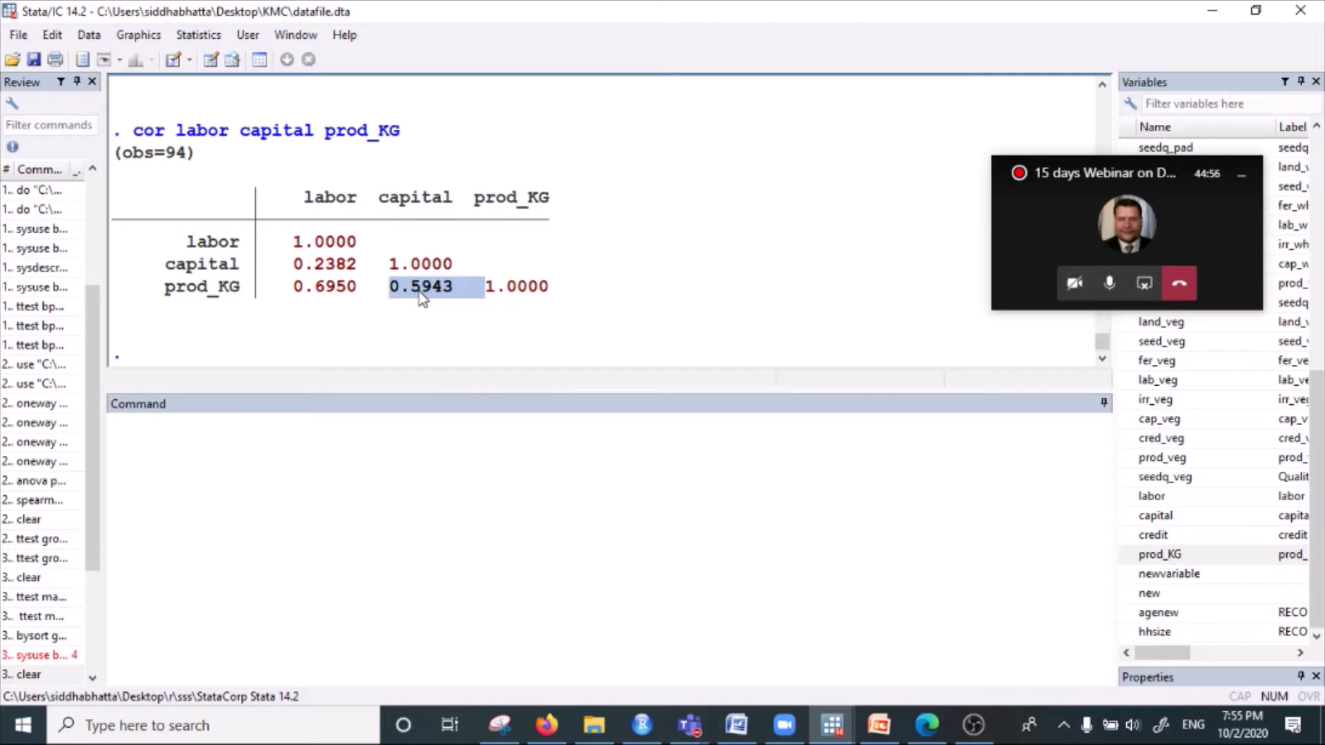
- Check the household size variable in the variable list and run its correlation with production using cor hsize prod_KG
{"action": "left_click", "coordinate": [237, 433]}
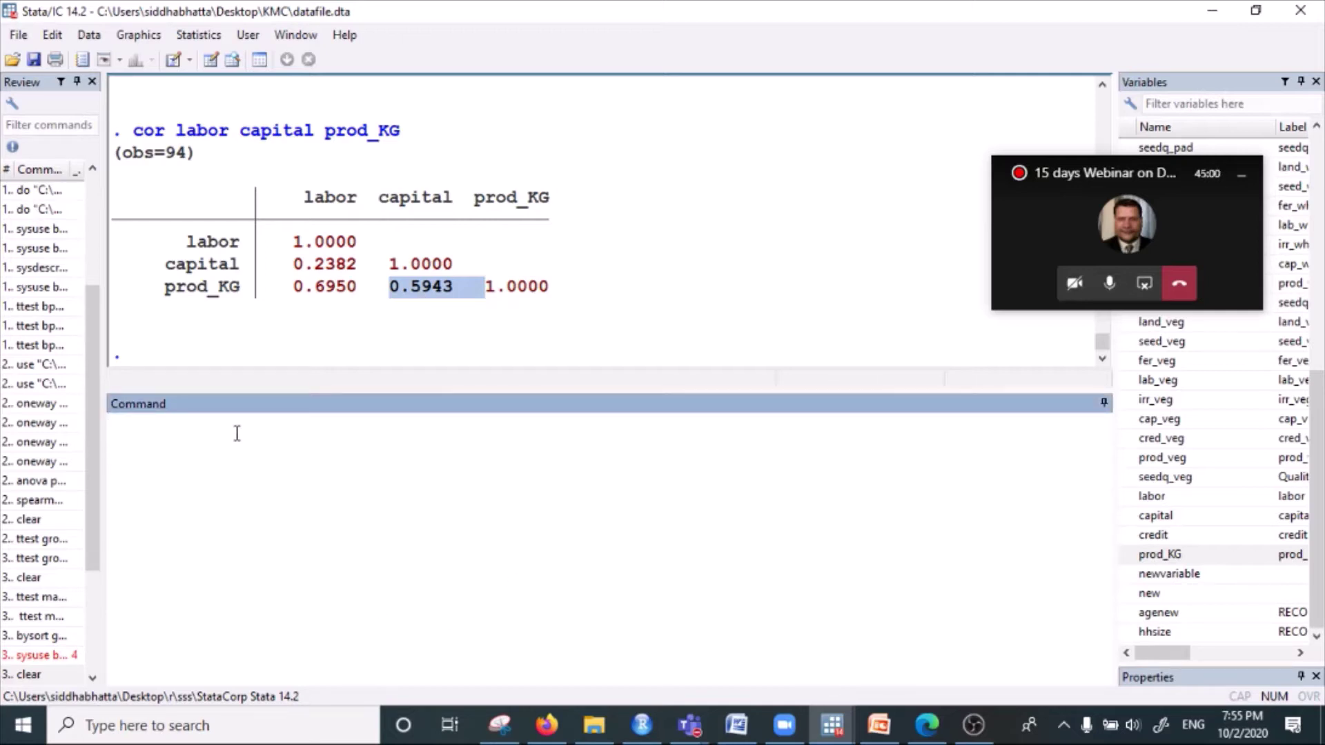
{"action": "type", "text": "cor"}
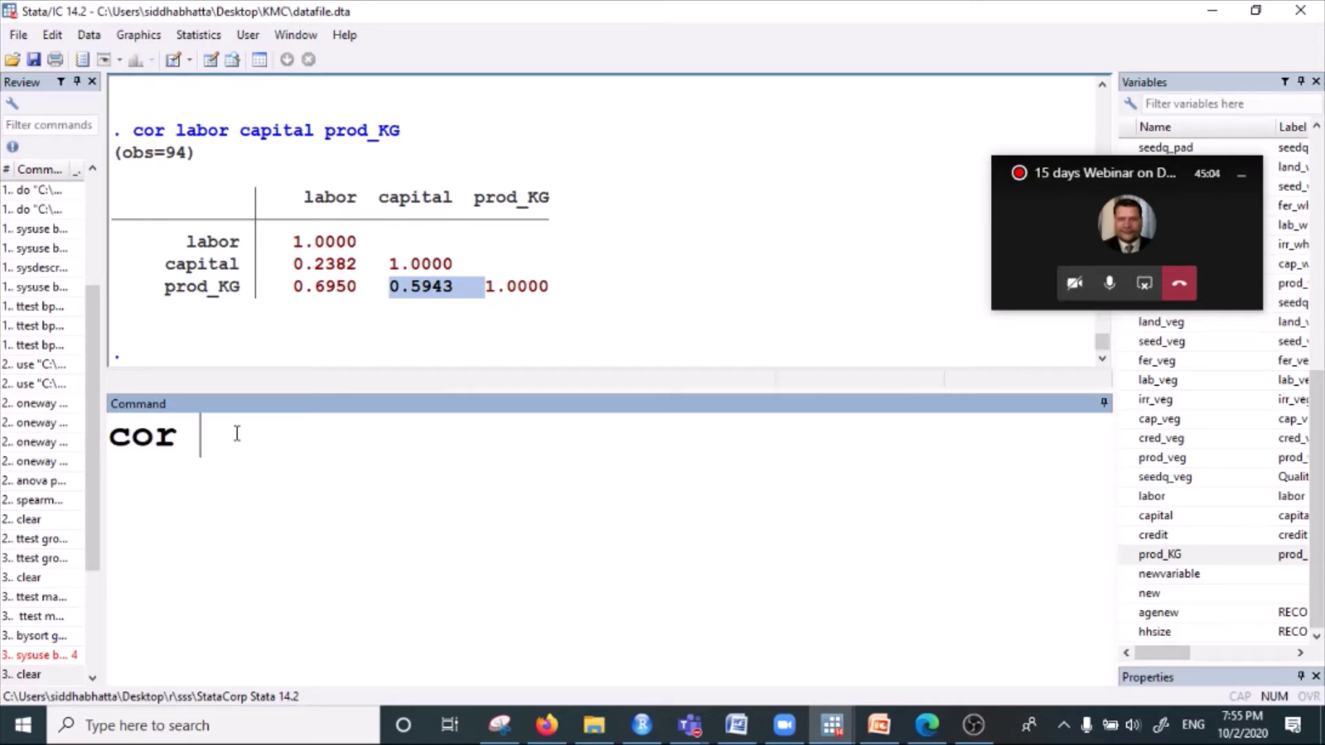
{"action": "type", "text": " hsize"}
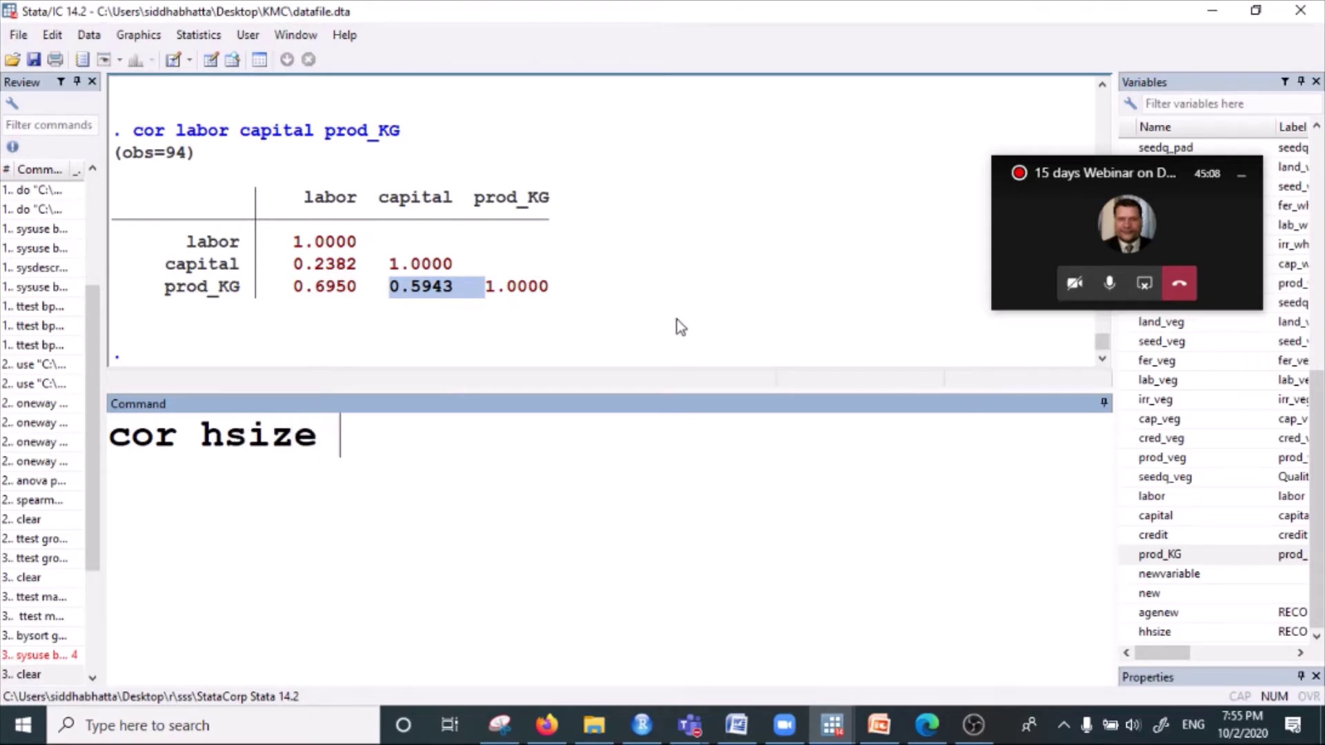
{"action": "left_click_drag", "start_coordinate": [1098, 176], "coordinate": [1227, 562]}
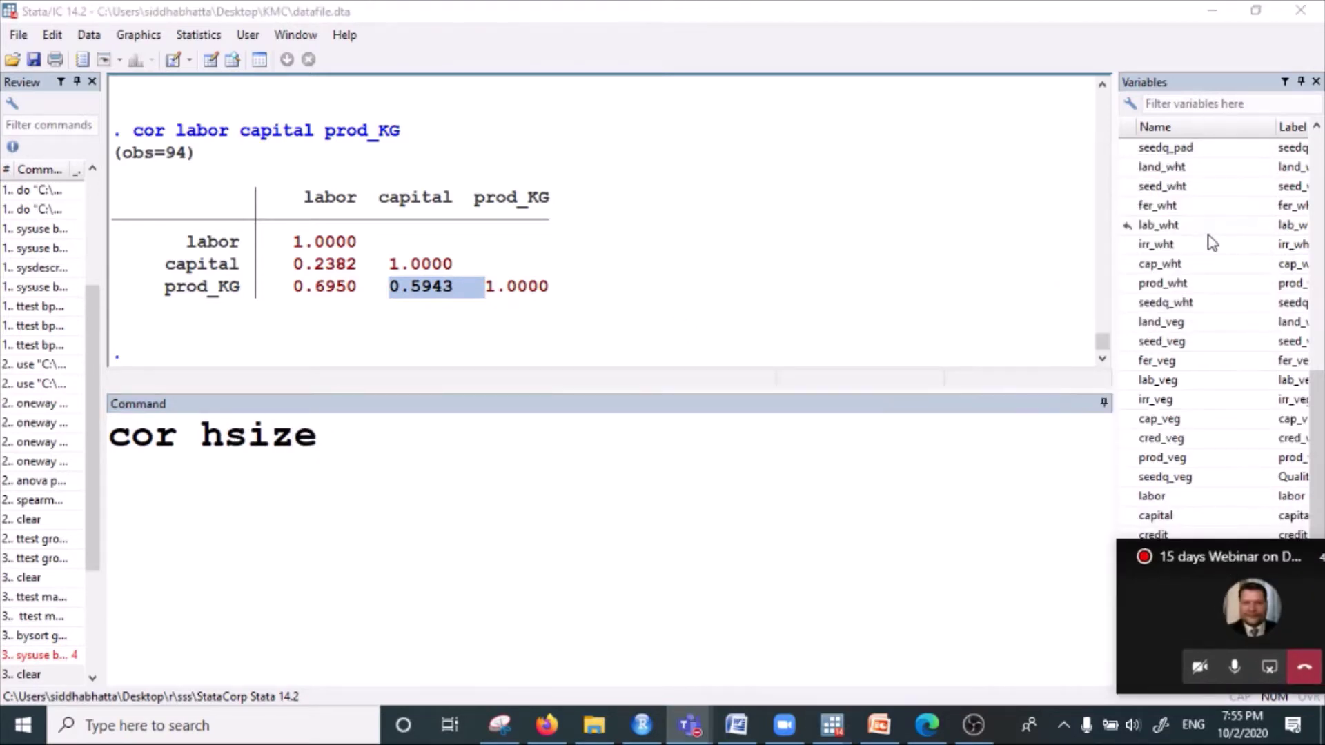
{"action": "scroll", "coordinate": [1213, 249], "scroll_direction": "up", "scroll_amount": 7}
{"action": "left_click", "coordinate": [362, 441]}
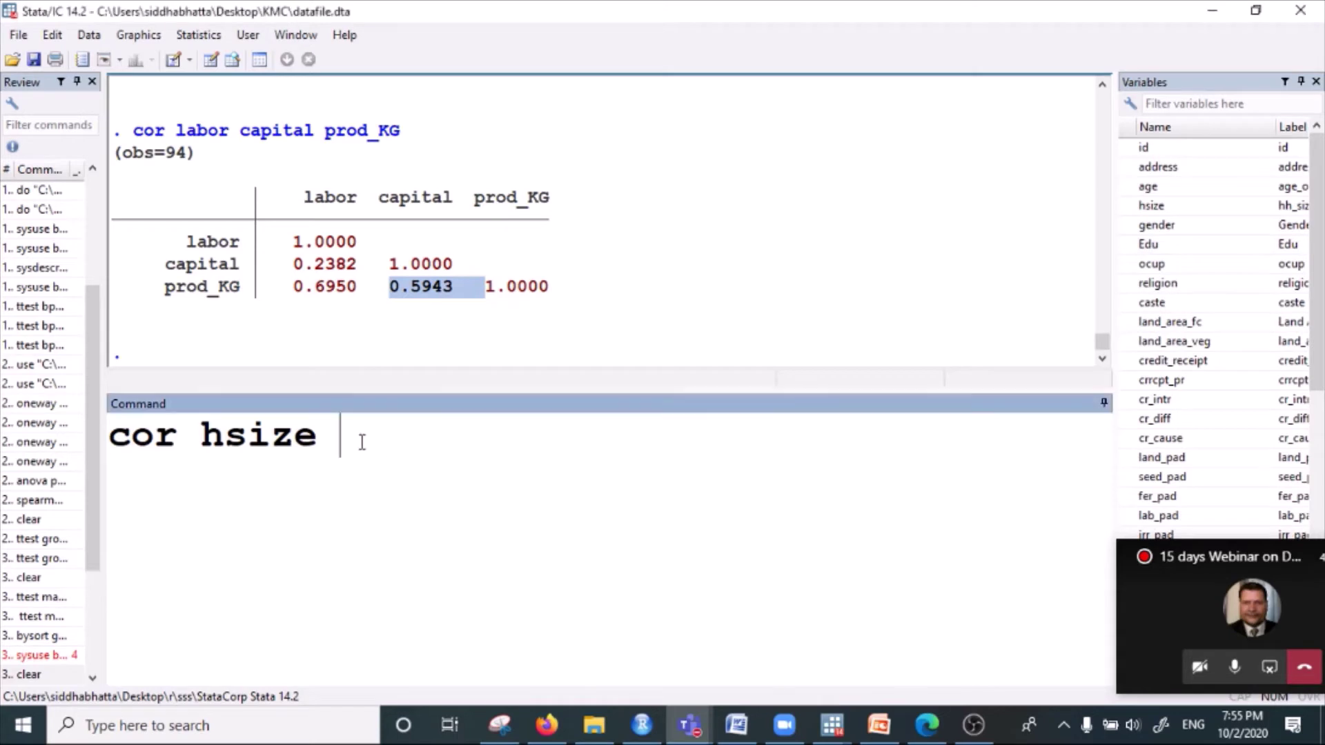
{"action": "type", "text": "prod"}
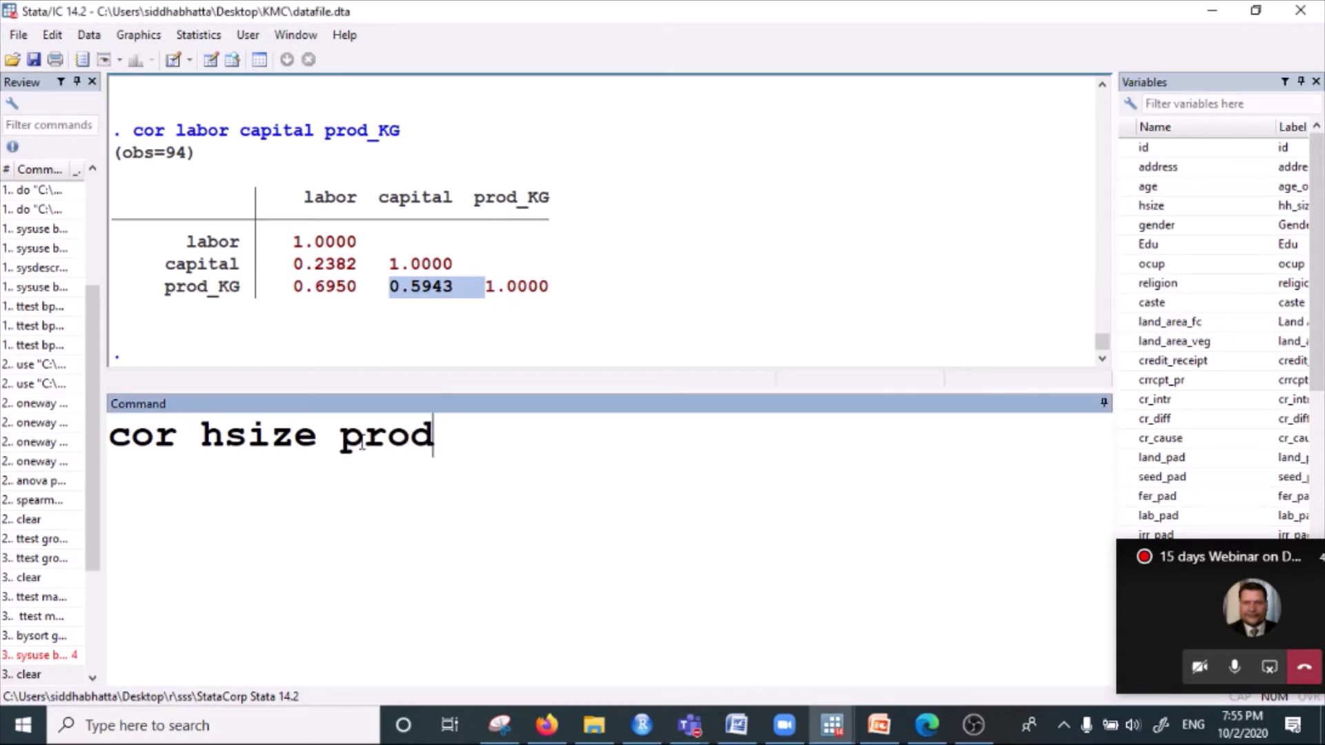
{"action": "type", "text": "_KG"}
{"action": "key", "text": "Return"}
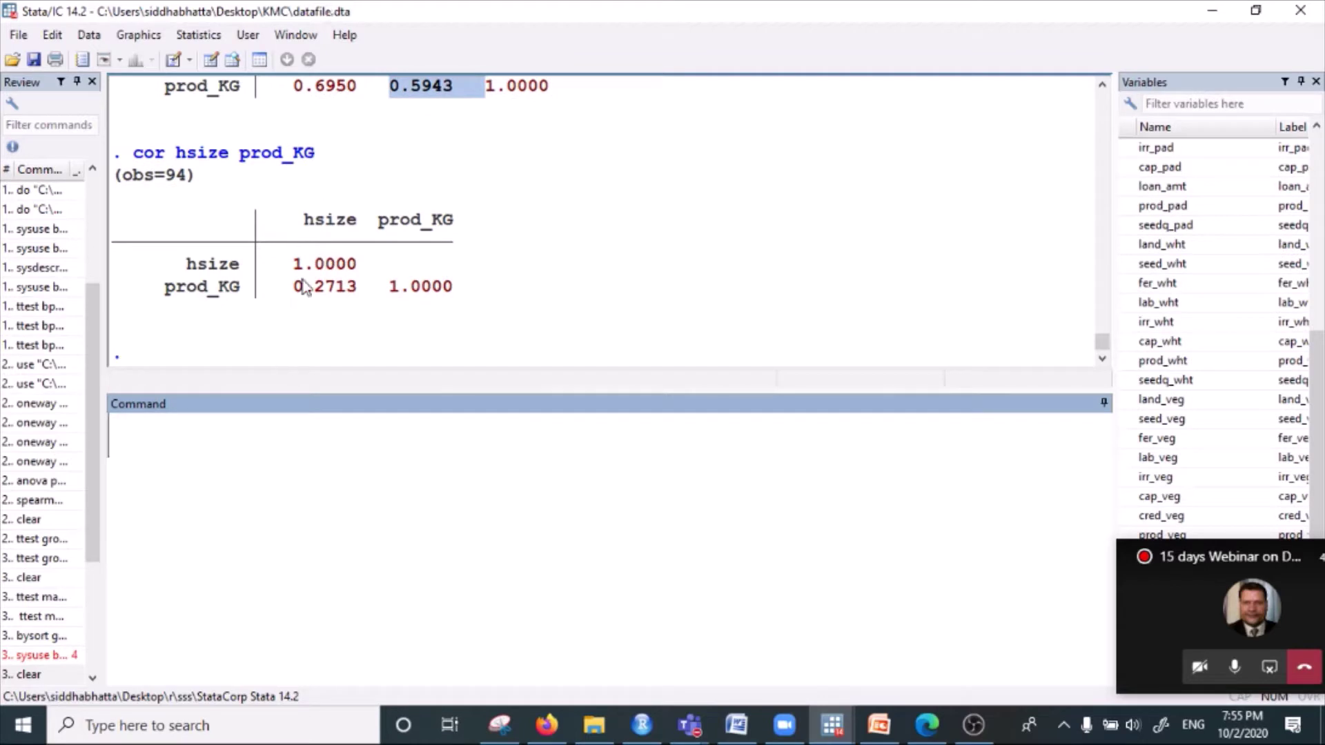
- Examine the hsize–prod_KG coefficient and look back at the labor, capital and prod_KG matrices
{"action": "left_click_drag", "start_coordinate": [292, 263], "coordinate": [331, 284]}
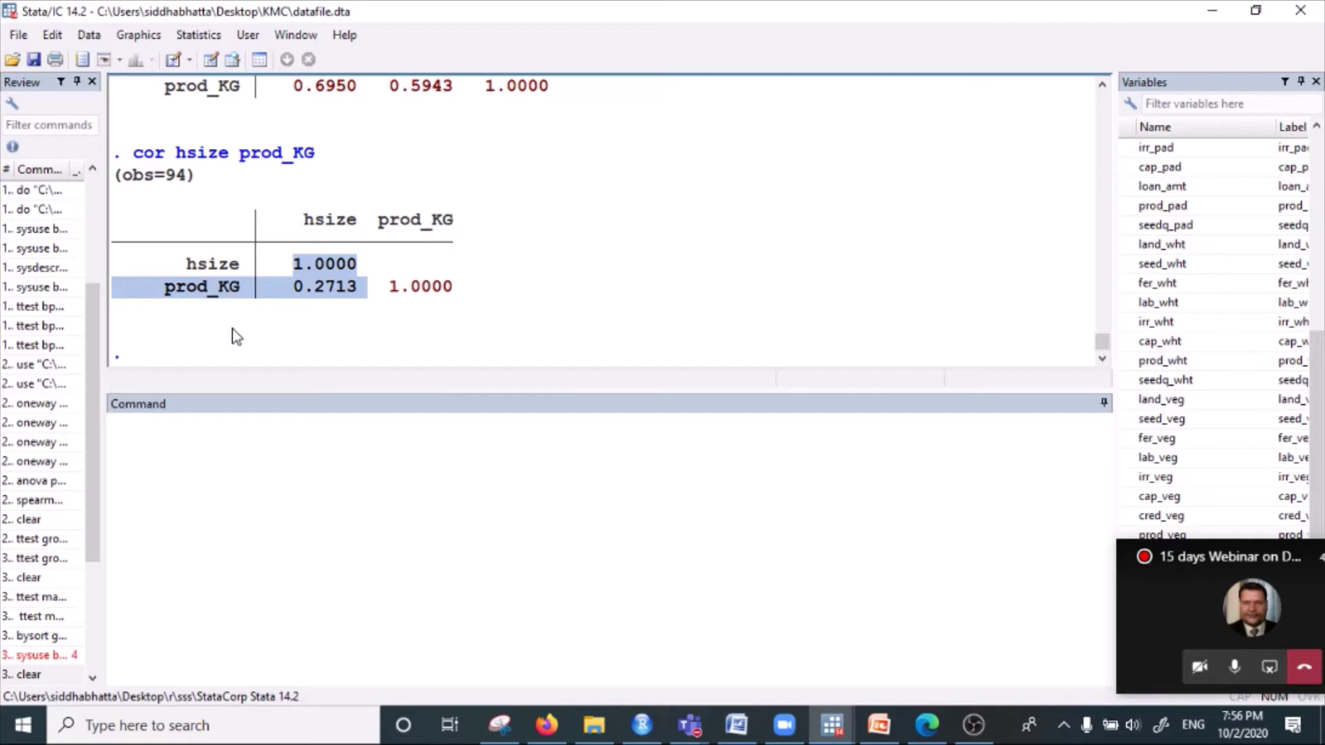
{"action": "left_click", "coordinate": [197, 514]}
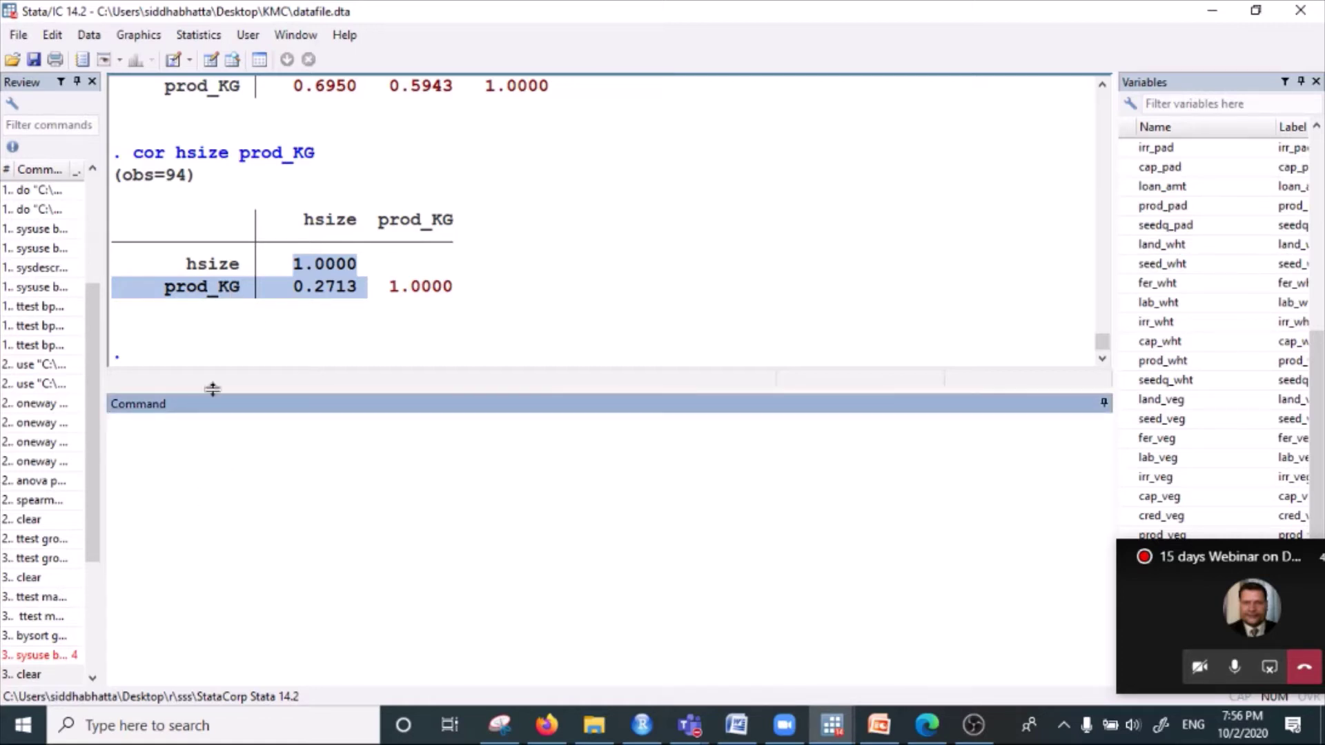
{"action": "scroll", "coordinate": [242, 322], "scroll_direction": "up", "scroll_amount": 3}
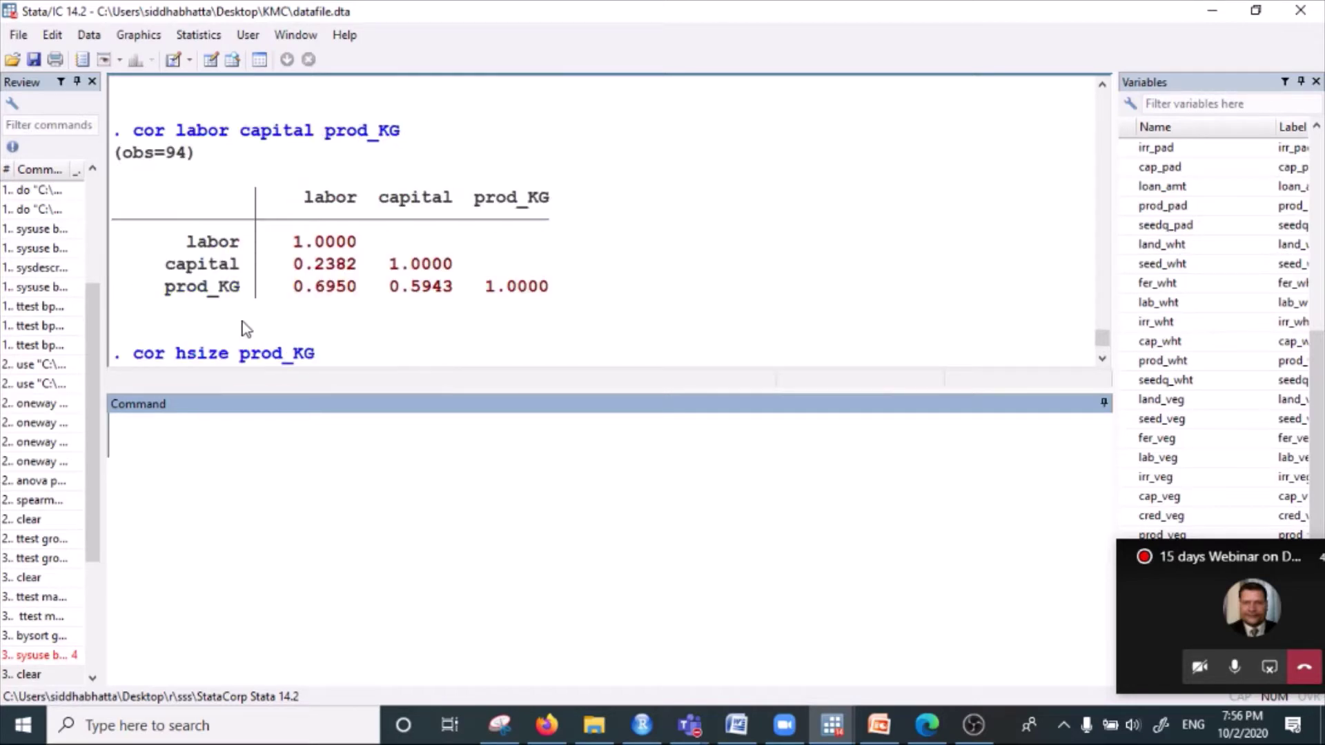
{"action": "scroll", "coordinate": [308, 269], "scroll_direction": "up", "scroll_amount": 1}
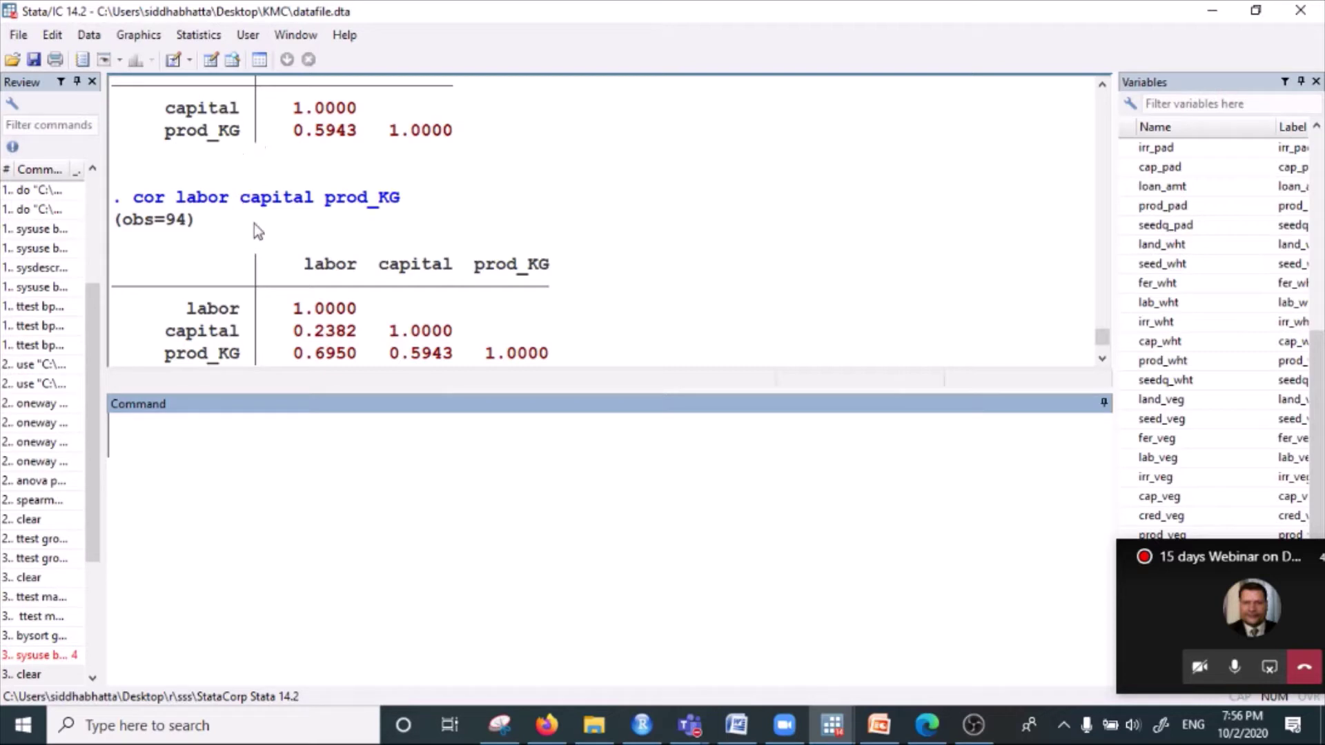
- Review the separate labor and capital correlations with prod_KG and look through the end of the variable list, moving the call window aside
{"action": "scroll", "coordinate": [343, 250], "scroll_direction": "up", "scroll_amount": 1}
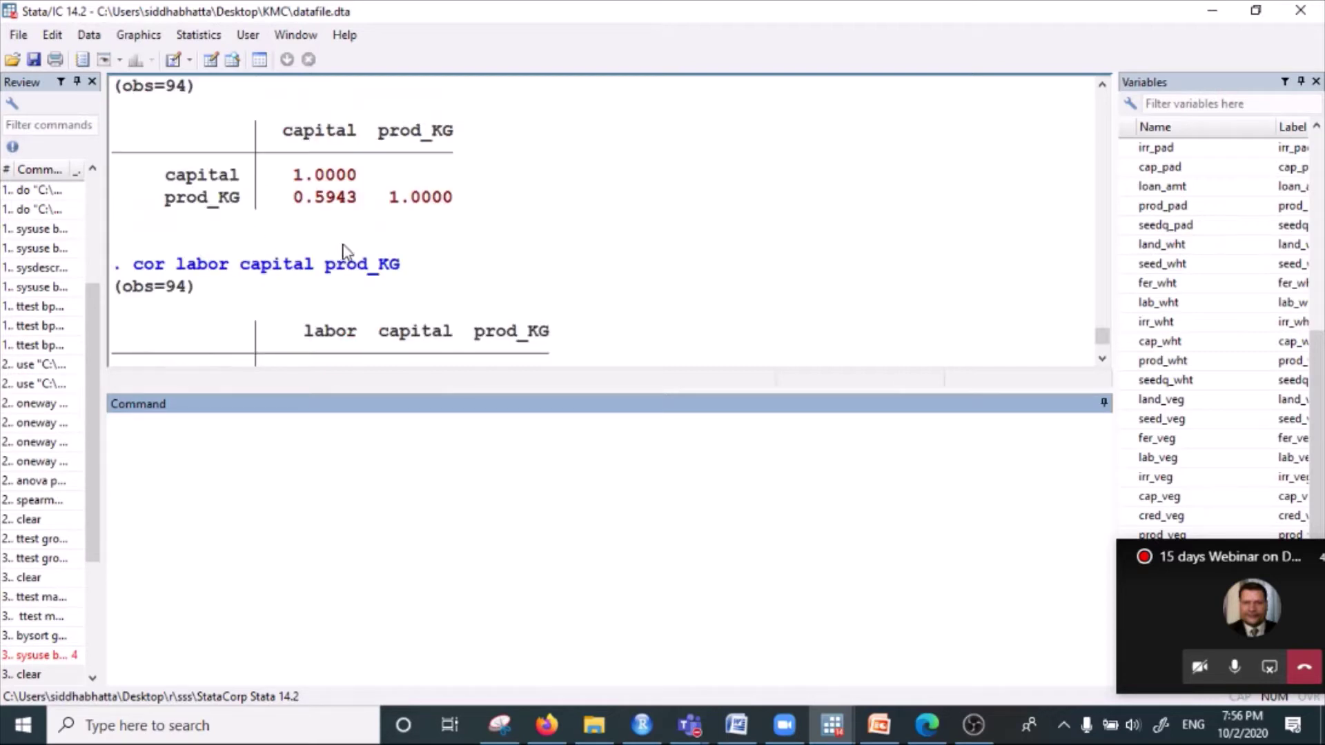
{"action": "scroll", "coordinate": [344, 249], "scroll_direction": "up", "scroll_amount": 3}
{"action": "scroll", "coordinate": [343, 251], "scroll_direction": "down", "scroll_amount": 1}
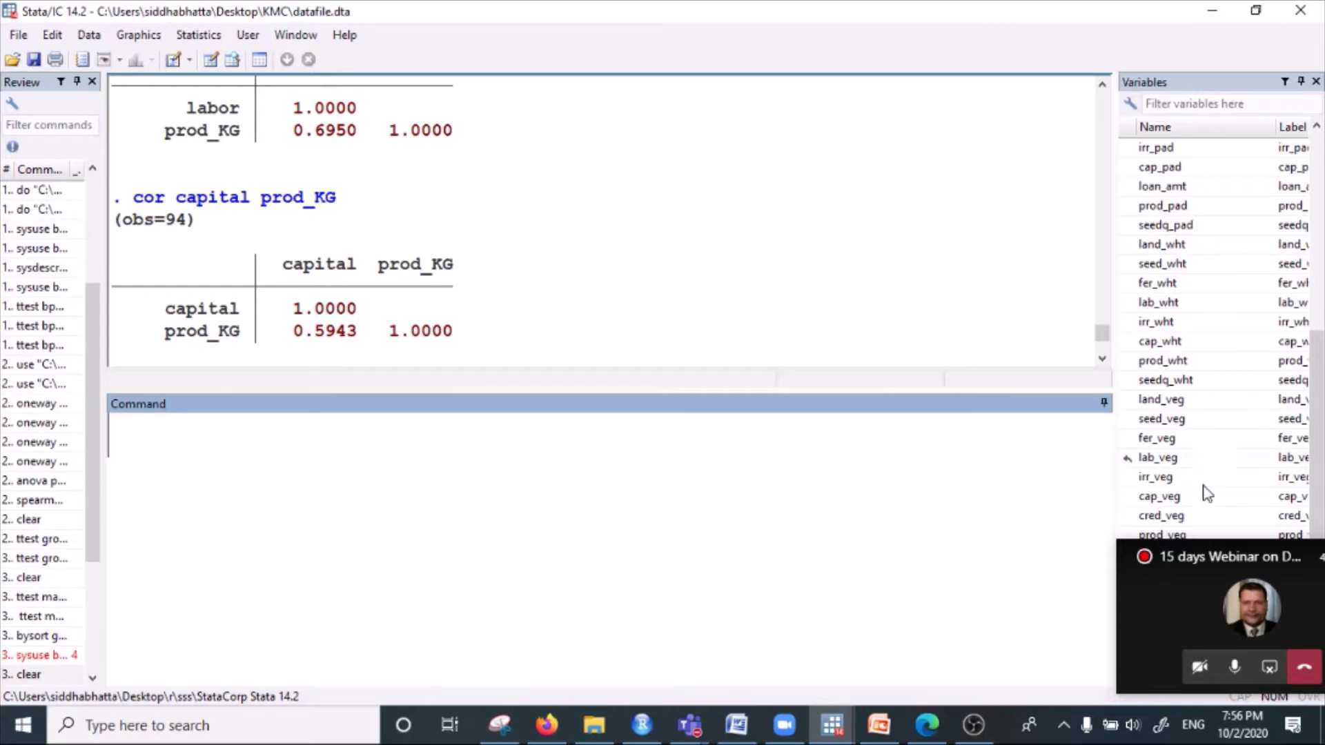
{"action": "left_click_drag", "start_coordinate": [1212, 561], "coordinate": [1158, 320]}
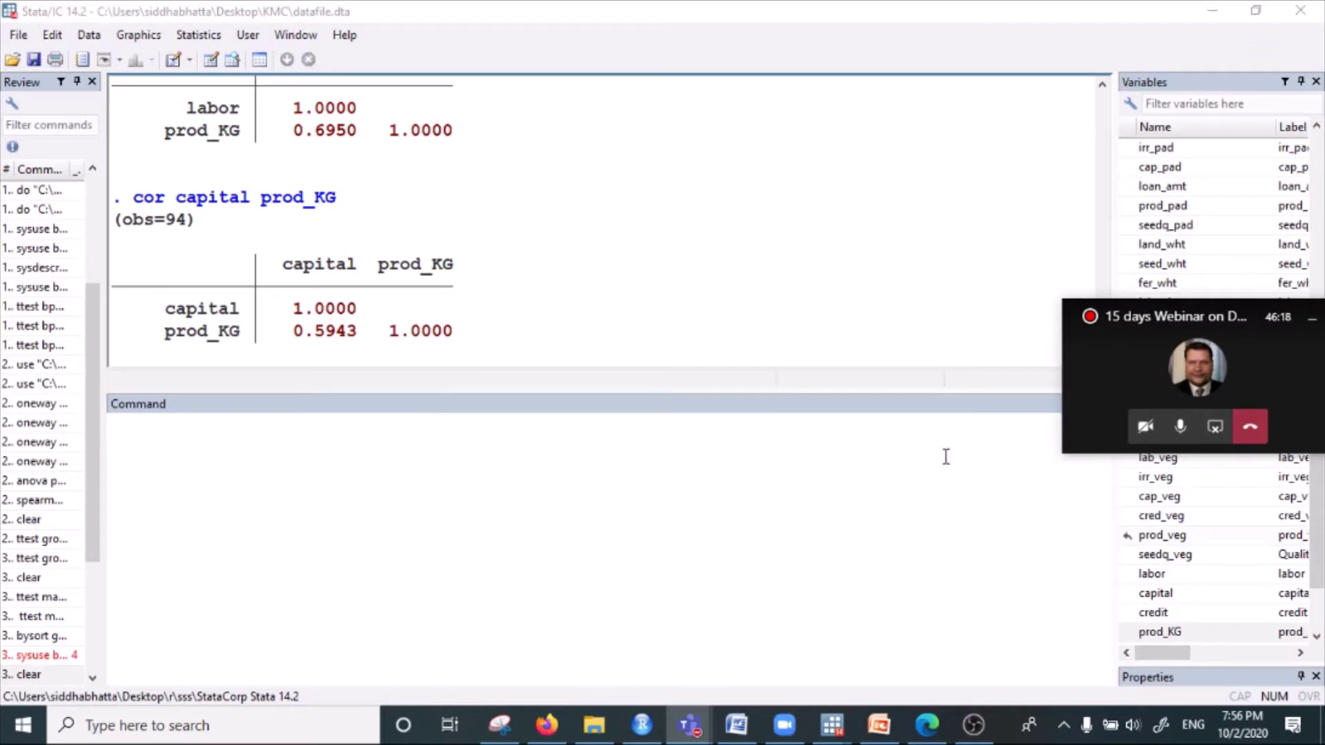
{"action": "scroll", "coordinate": [1229, 608], "scroll_direction": "down", "scroll_amount": 2}
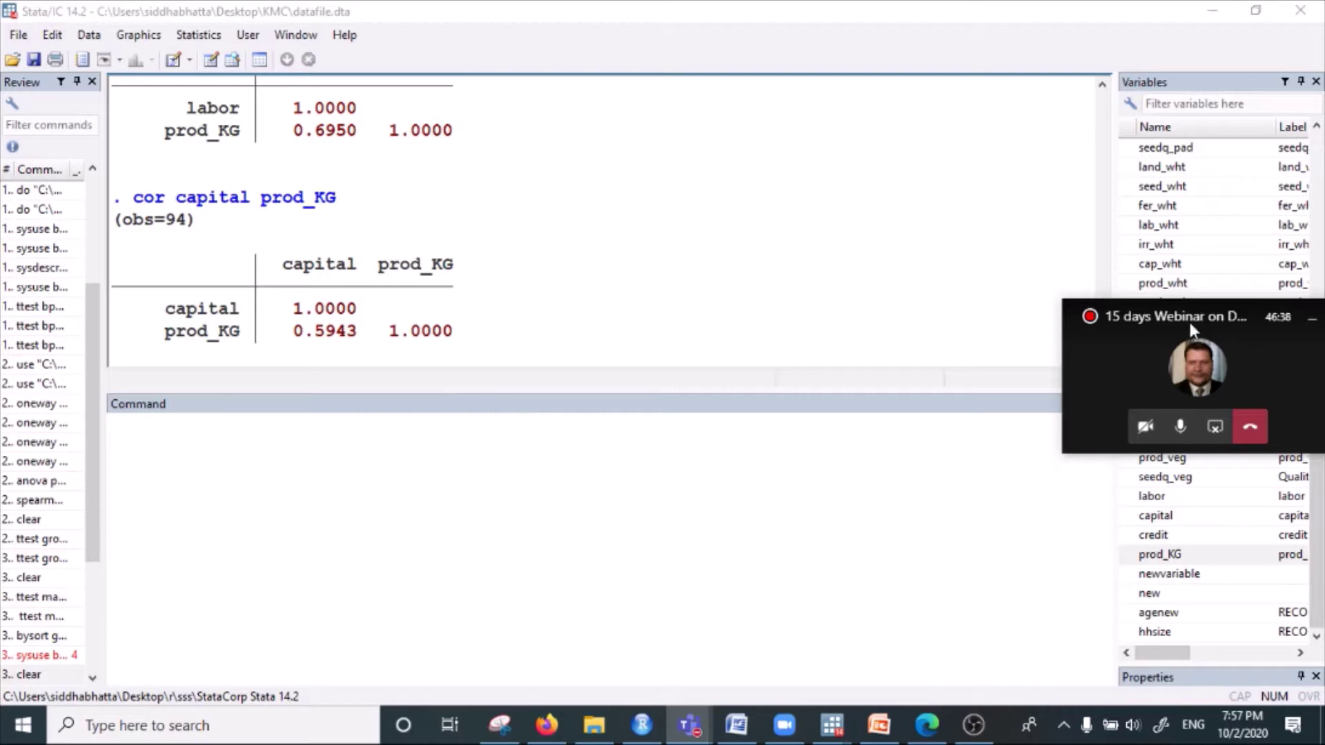
{"action": "left_click_drag", "start_coordinate": [1188, 319], "coordinate": [1183, 191]}
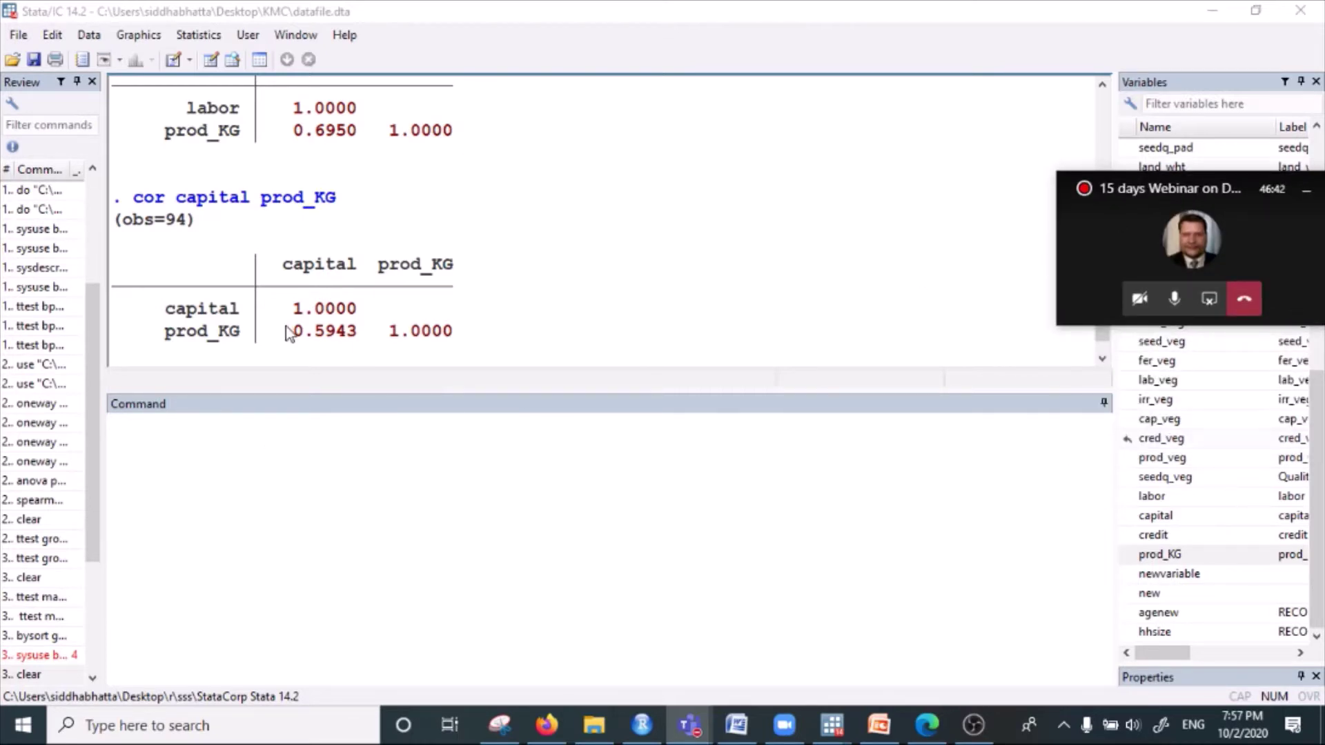
{"action": "left_click", "coordinate": [258, 449]}
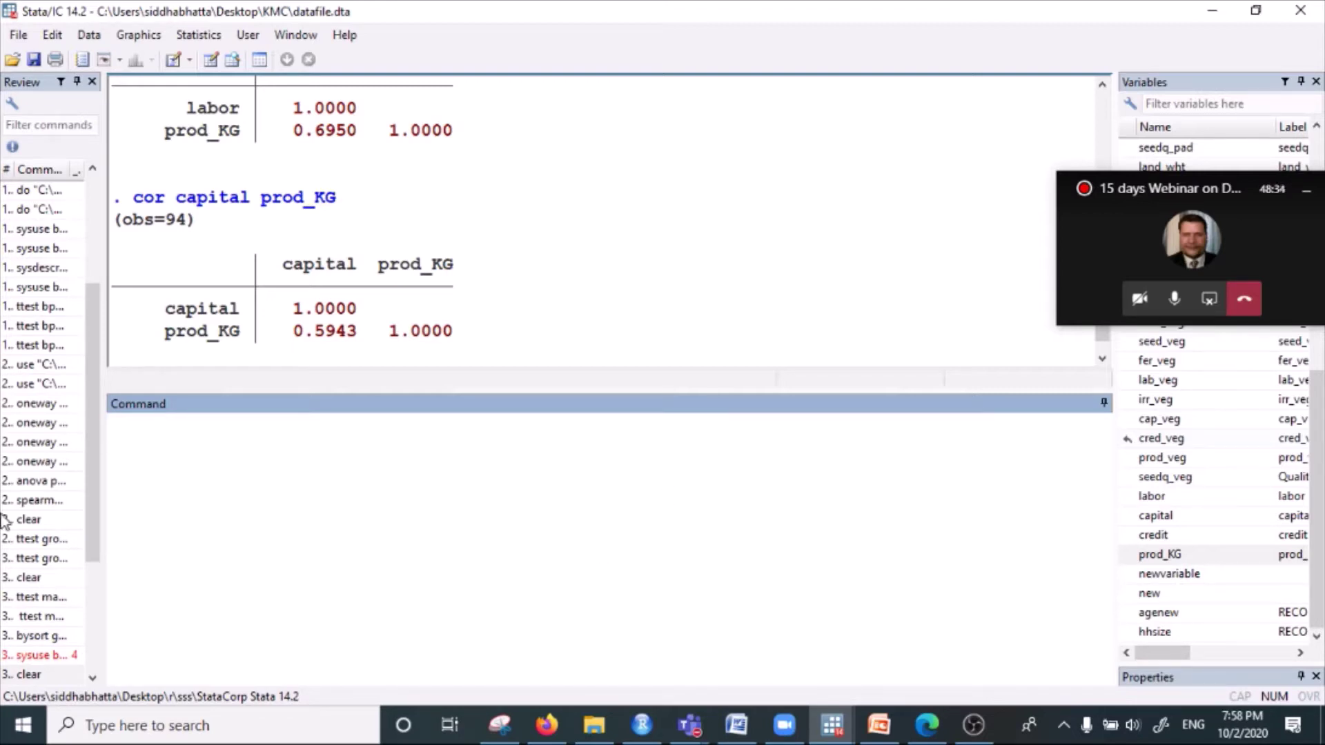
- Browse the dataset and examine the hsize column across all 95 observations
{"action": "left_click", "coordinate": [233, 59]}
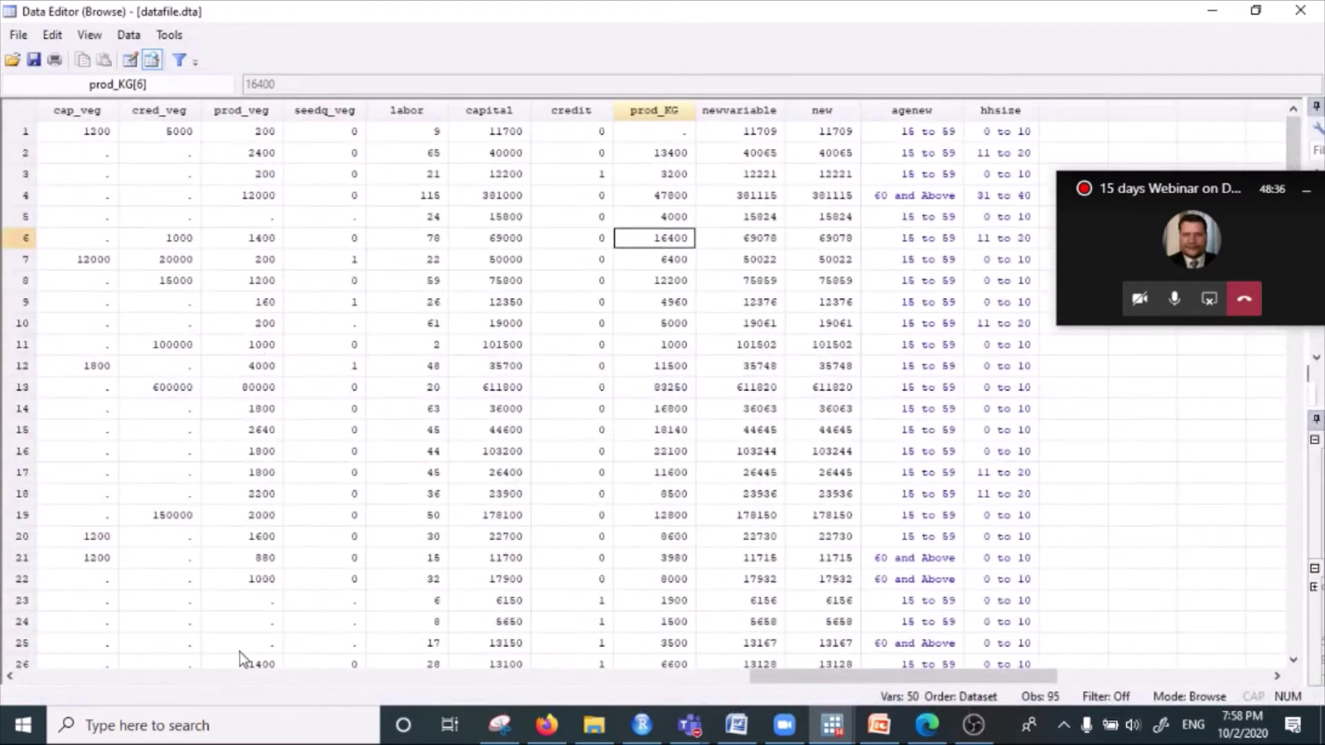
{"action": "left_click_drag", "start_coordinate": [843, 676], "coordinate": [93, 714]}
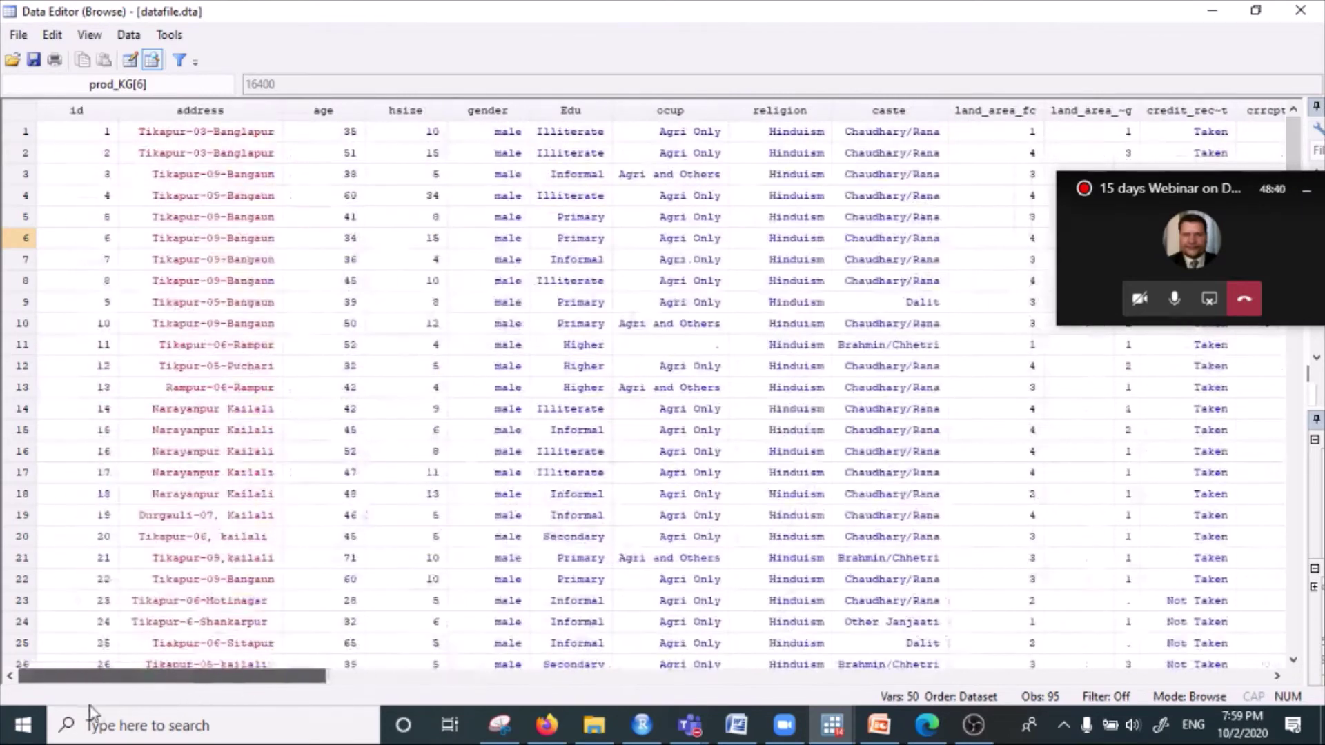
{"action": "scroll", "coordinate": [385, 312], "scroll_direction": "down", "scroll_amount": 20}
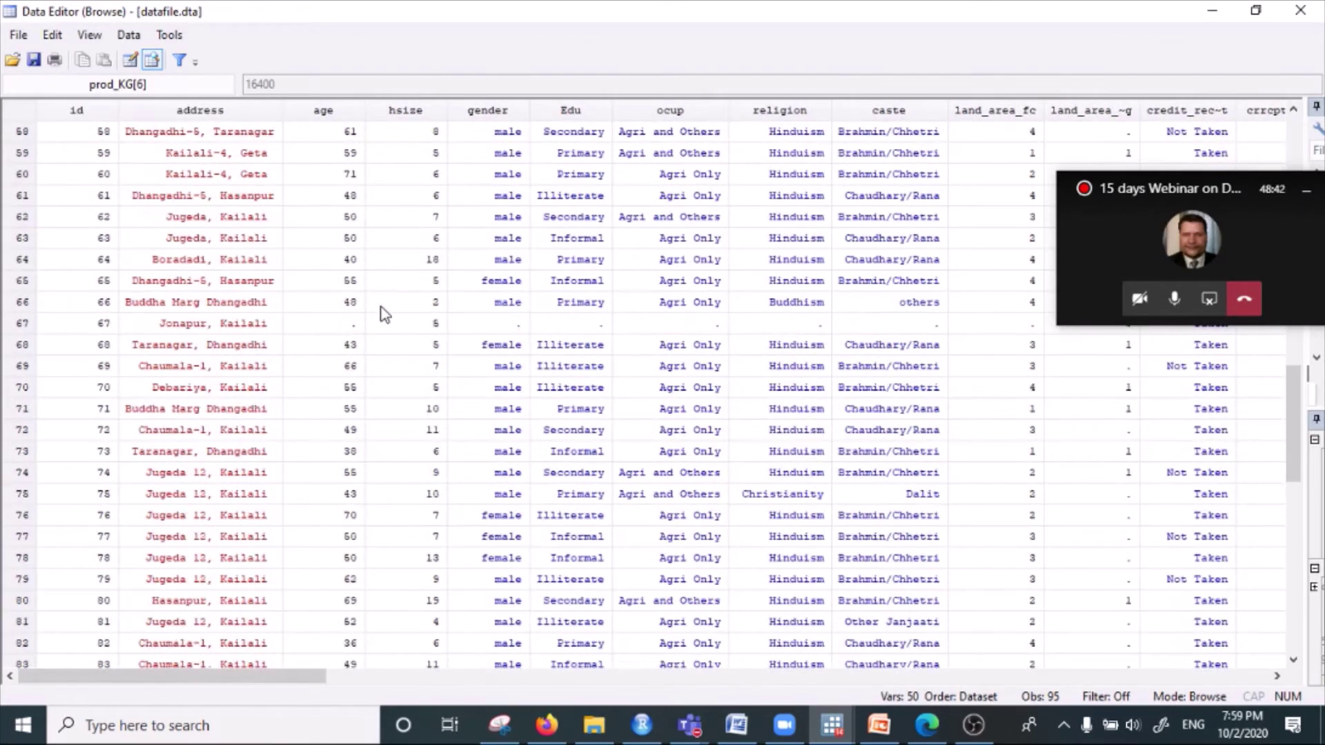
{"action": "scroll", "coordinate": [420, 386], "scroll_direction": "up", "scroll_amount": 20}
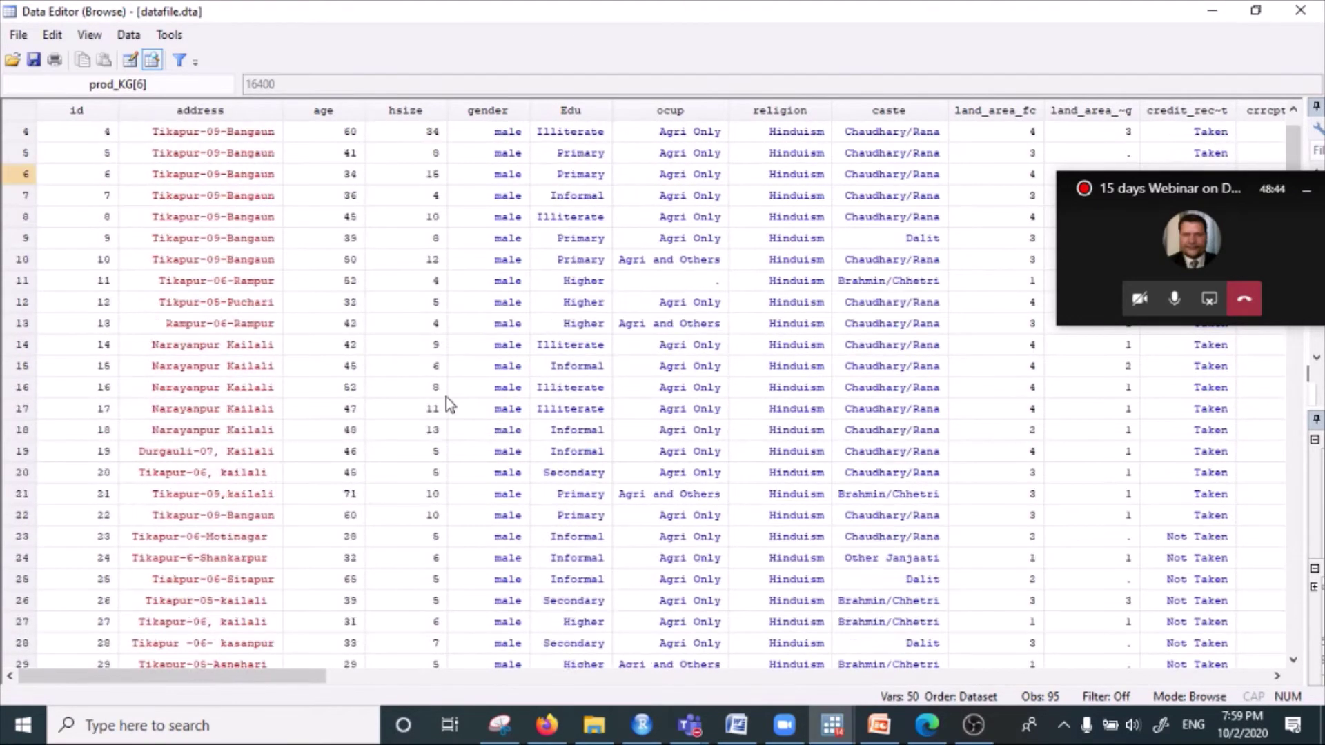
{"action": "left_click_drag", "start_coordinate": [428, 135], "coordinate": [432, 400]}
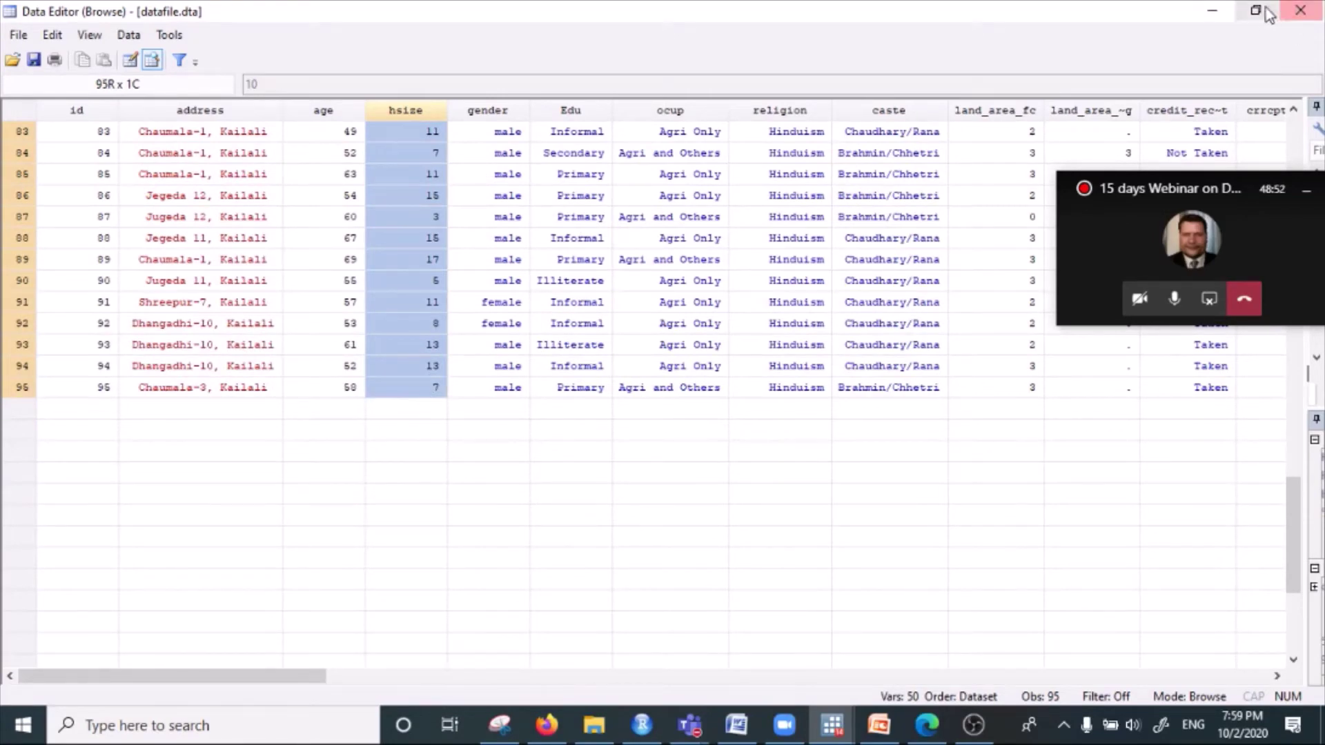
{"action": "left_click", "coordinate": [1214, 21]}
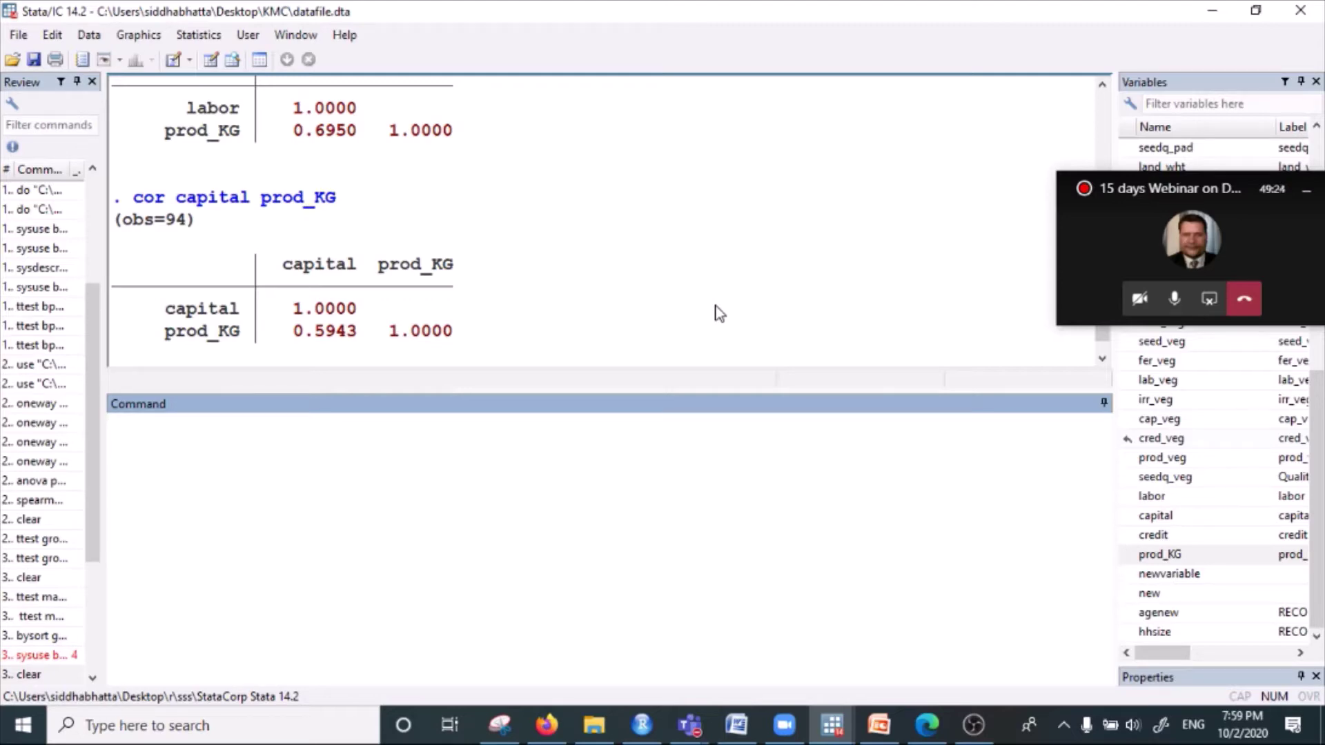
{"action": "left_click", "coordinate": [233, 60]}
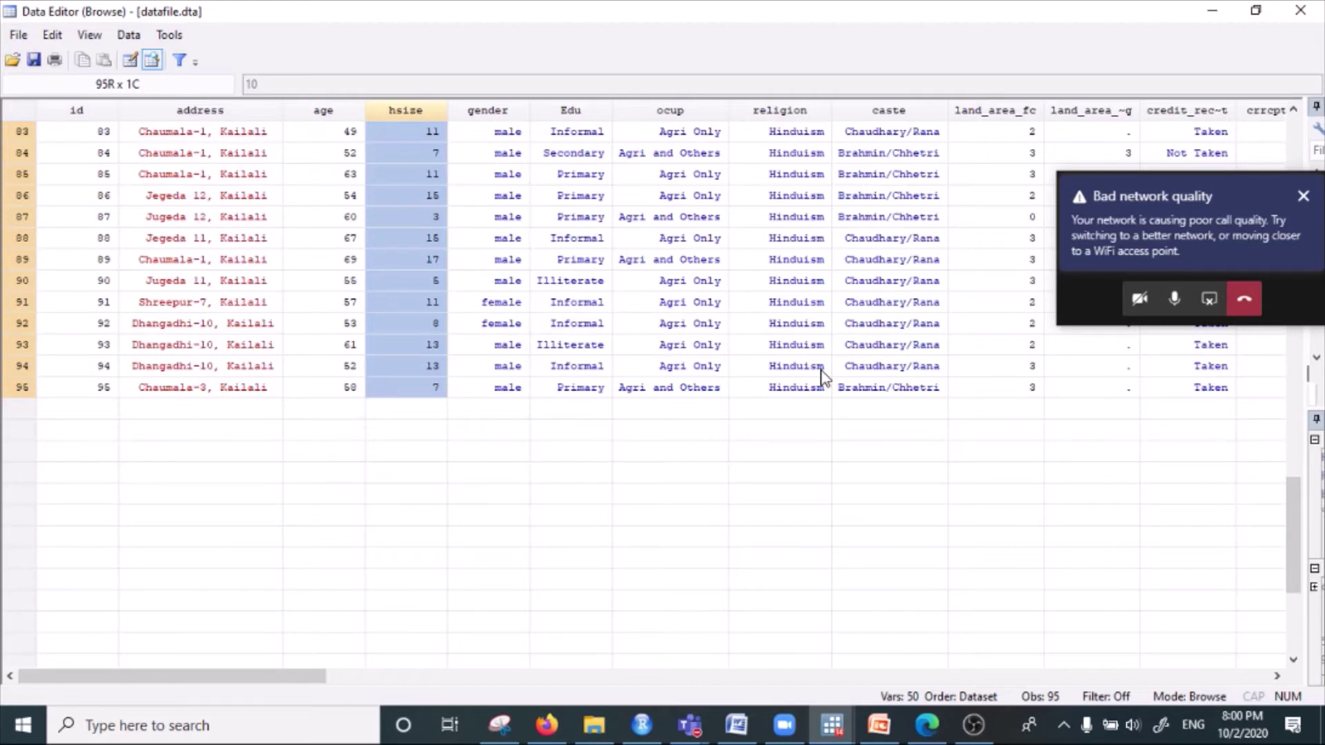
{"action": "left_click", "coordinate": [1212, 11]}
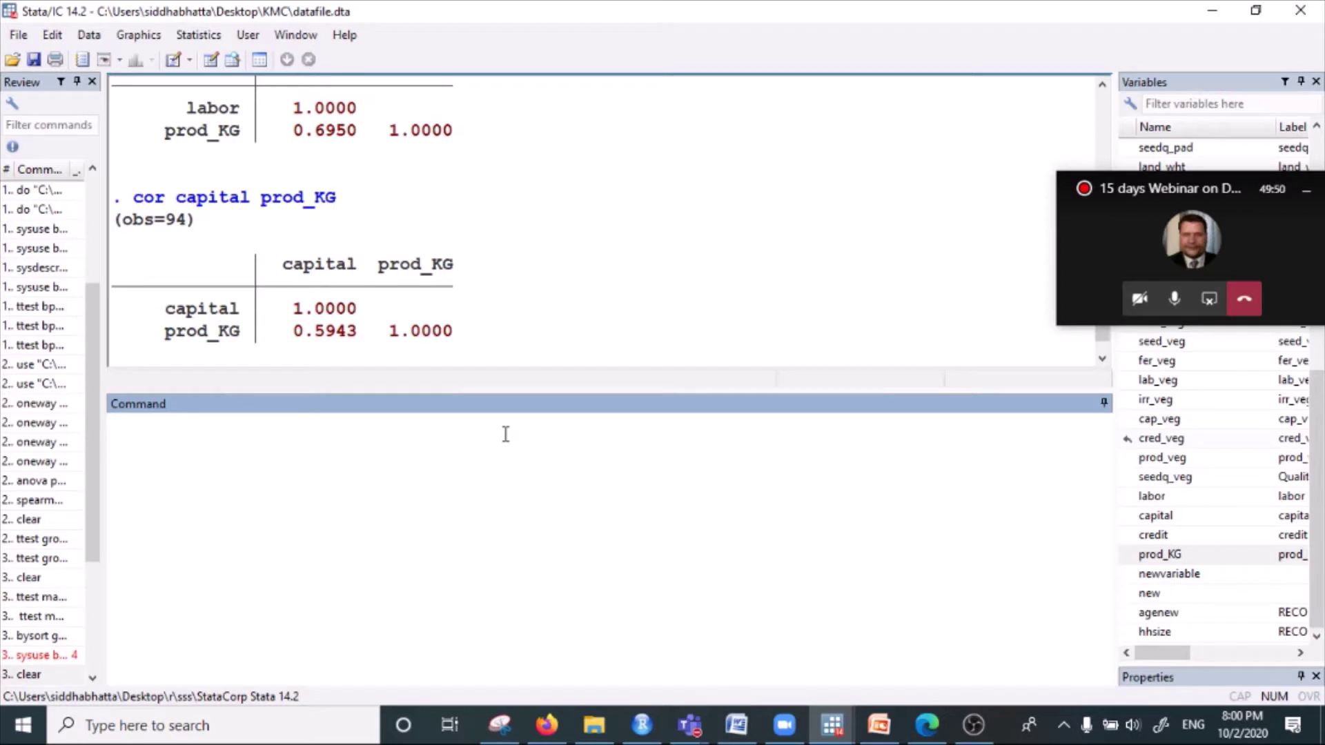
{"action": "type", "text": "//"}
{"action": "type", "text": "Null"}
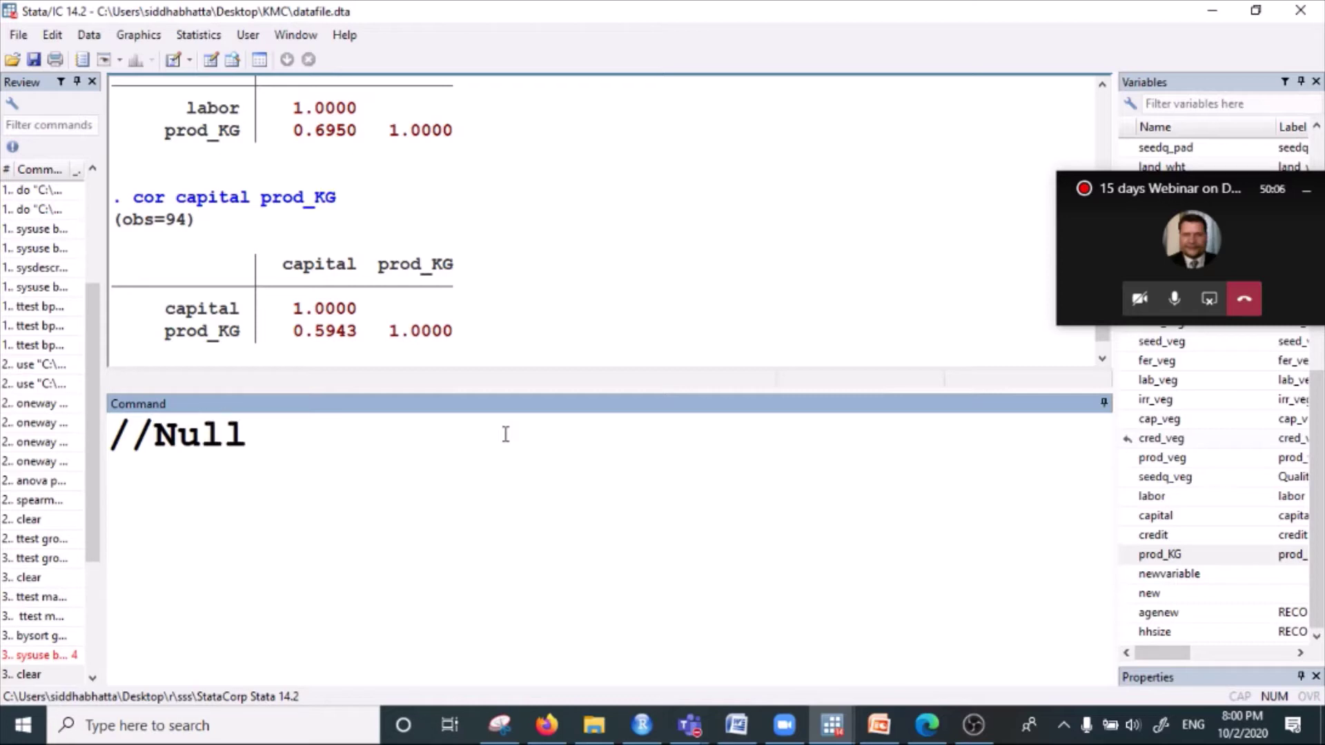
{"action": "type", "text": " hypothesis"}
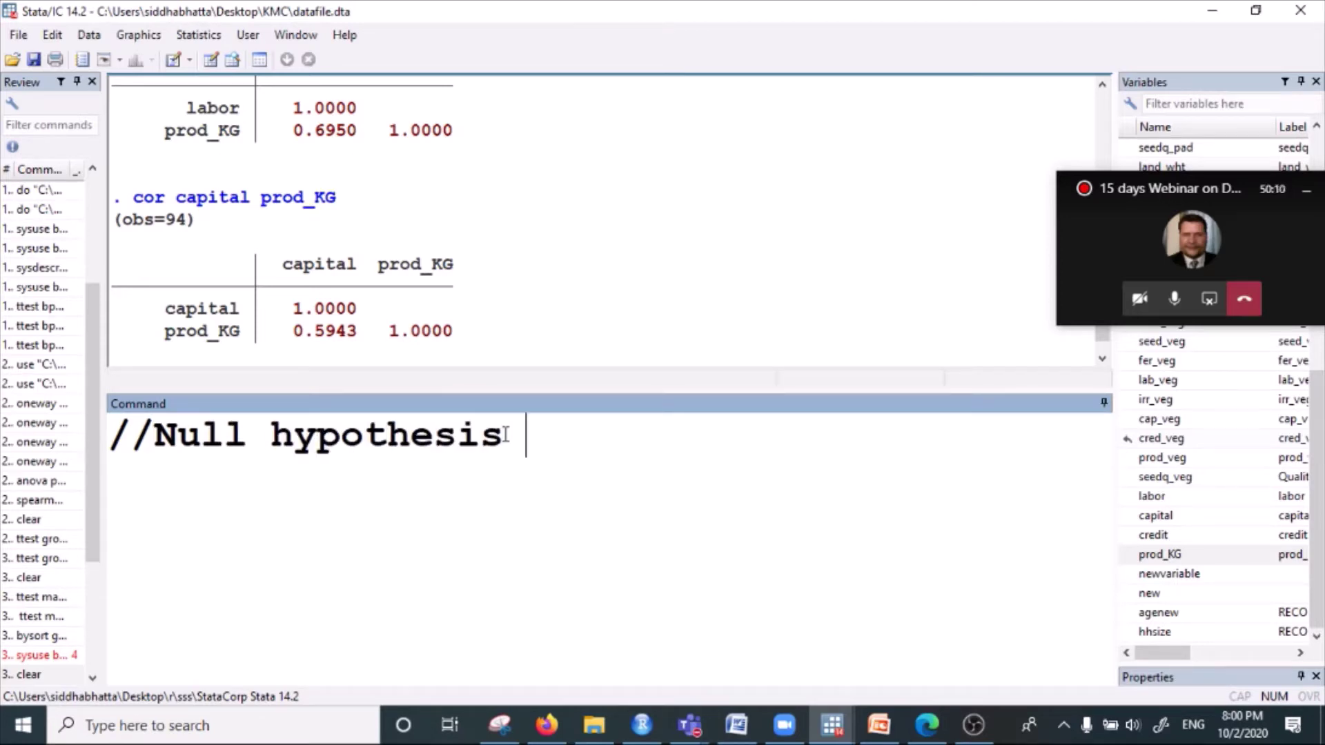
{"action": "type", "text": " //alternat"}
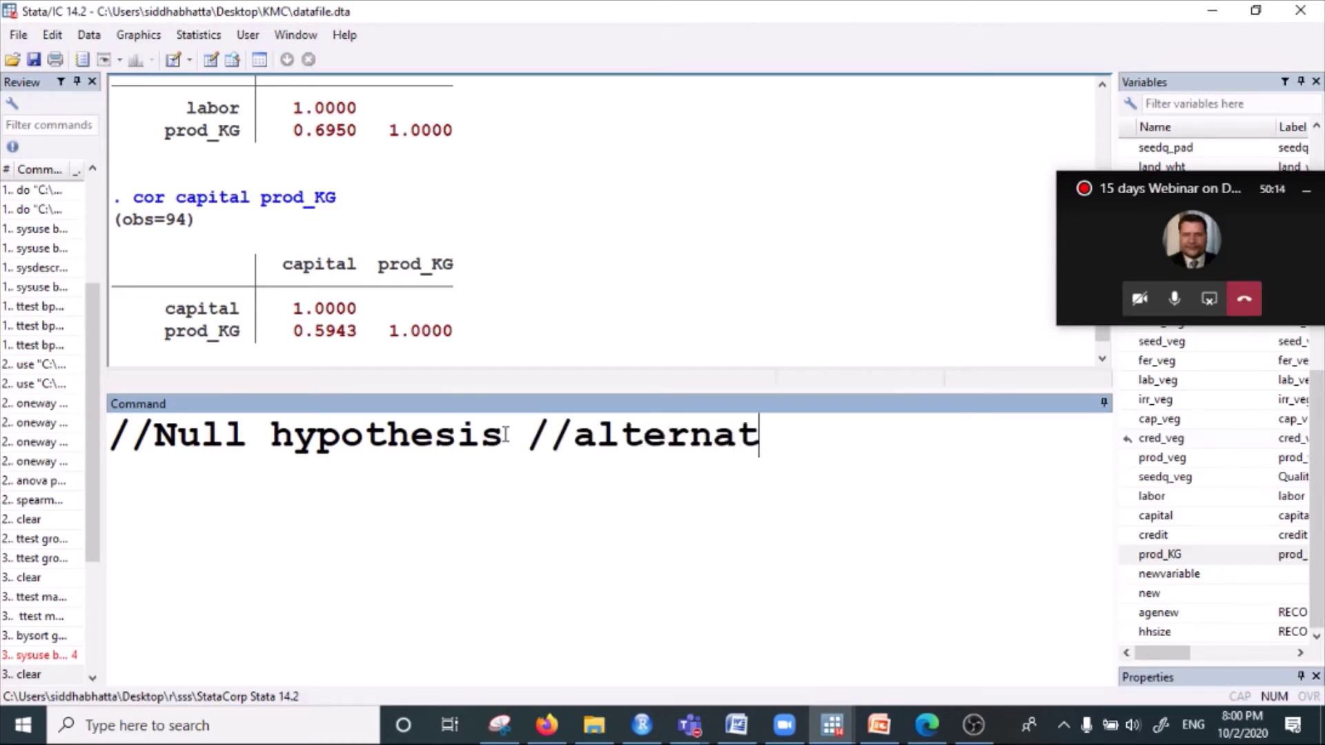
{"action": "type", "text": "ive"}
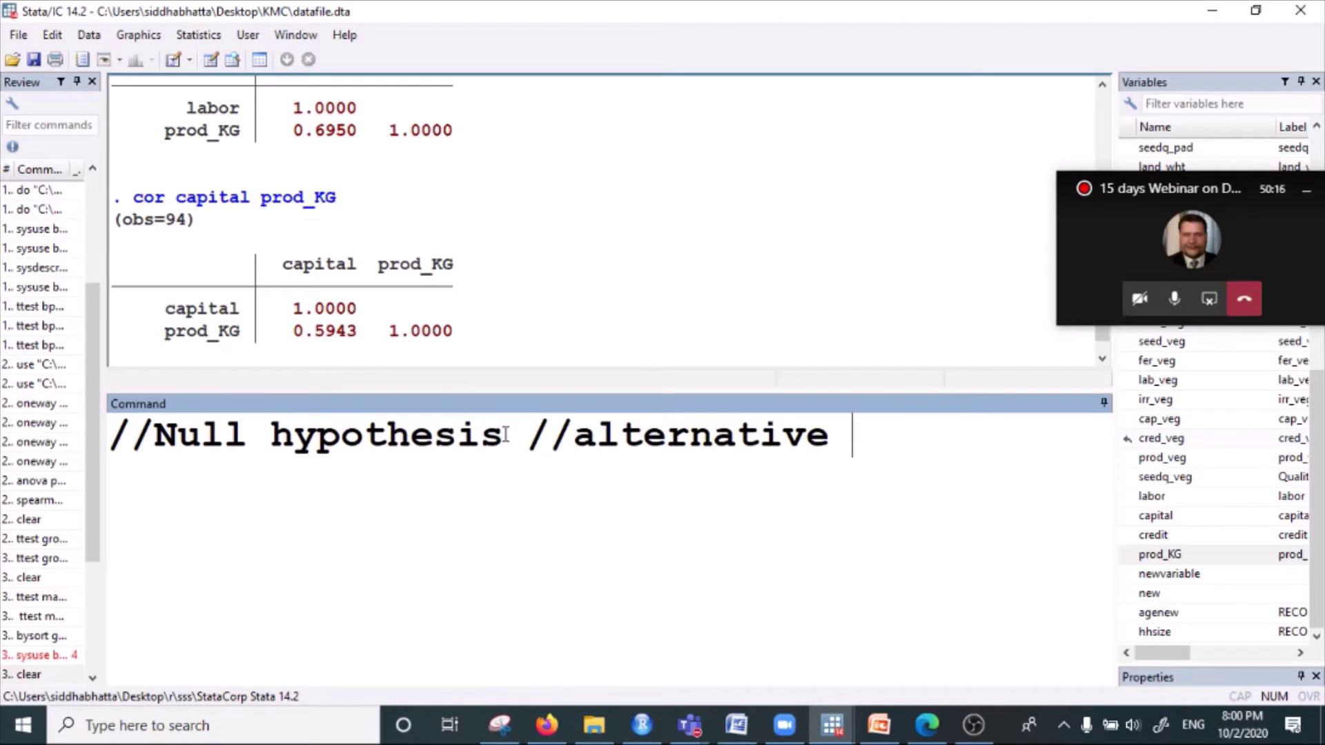
{"action": "key", "text": "ctrl+a"}
{"action": "key", "text": "BackSpace"}
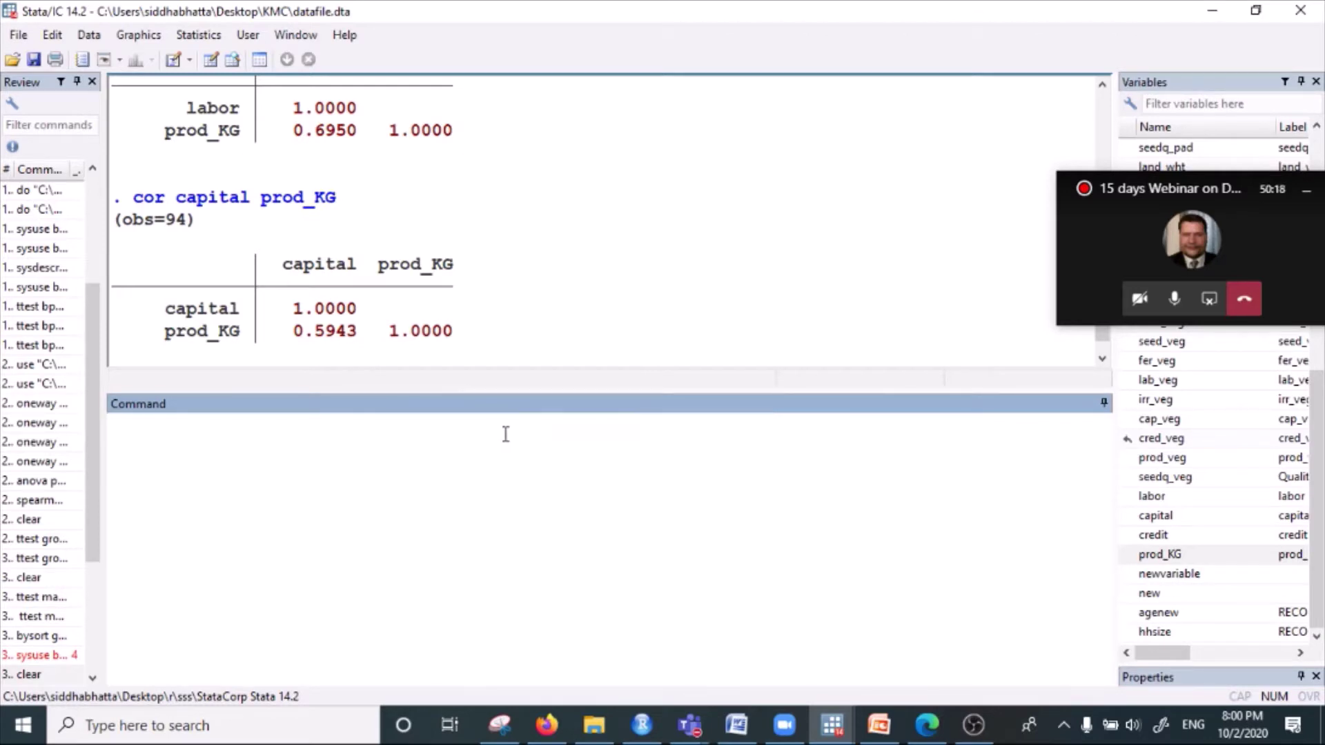
- Write the unexecuted command-line note "Ho: household=5 , H1: Householdsize does not equal to 5" stating the null and alternative hypotheses
{"action": "type", "text": "Ho:"}
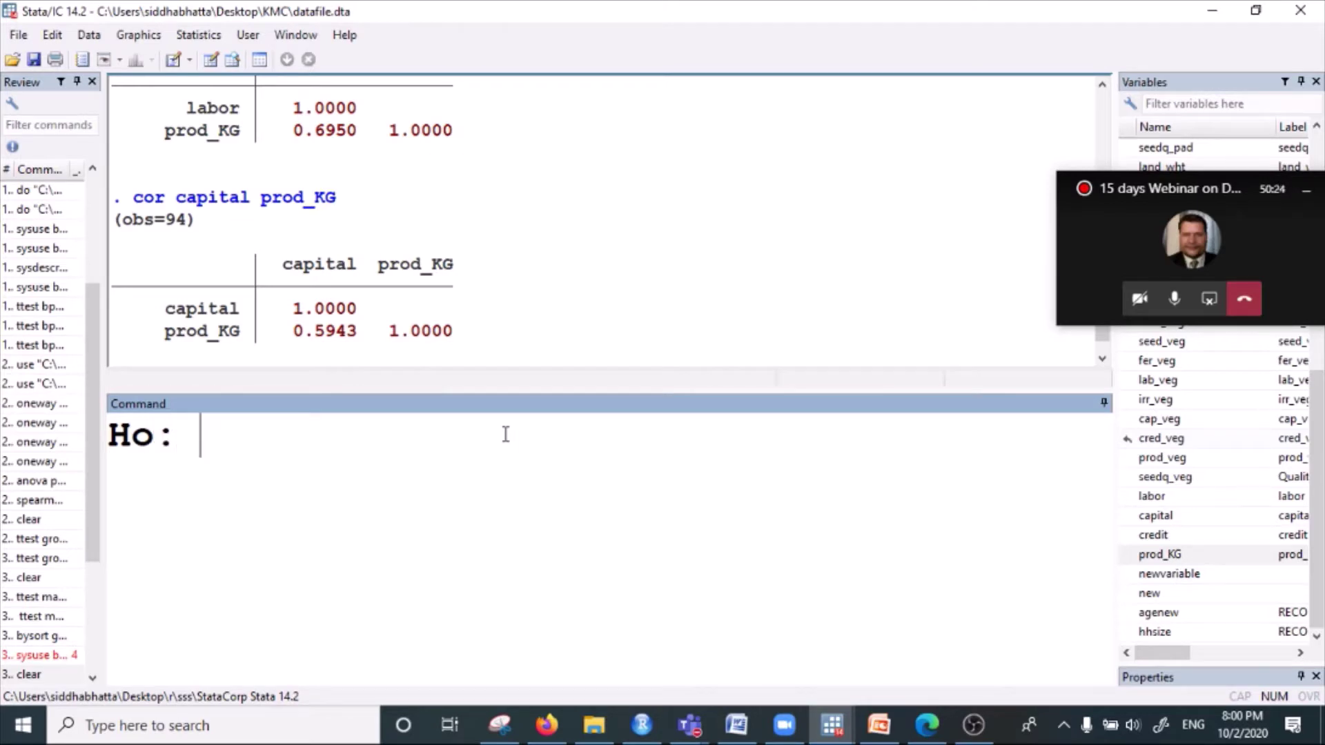
{"action": "type", "text": " household="}
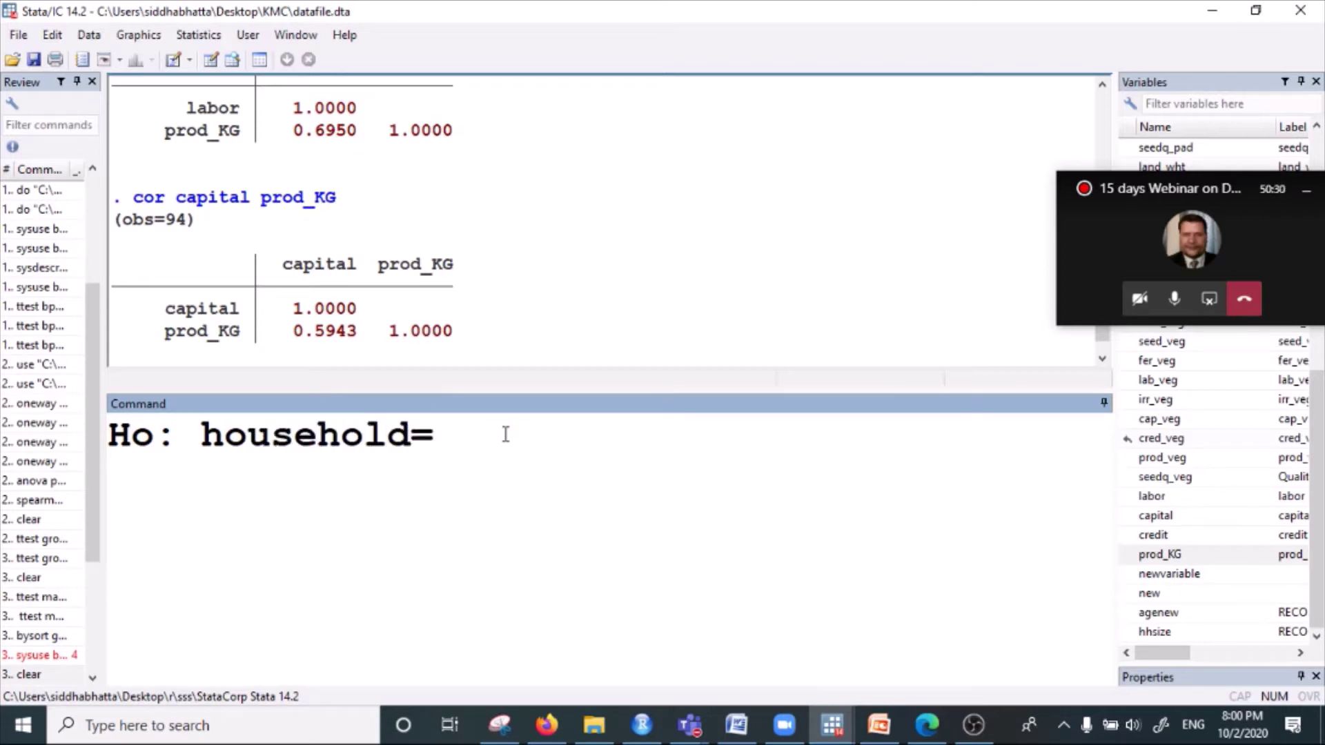
{"action": "type", "text": "5 , H1"}
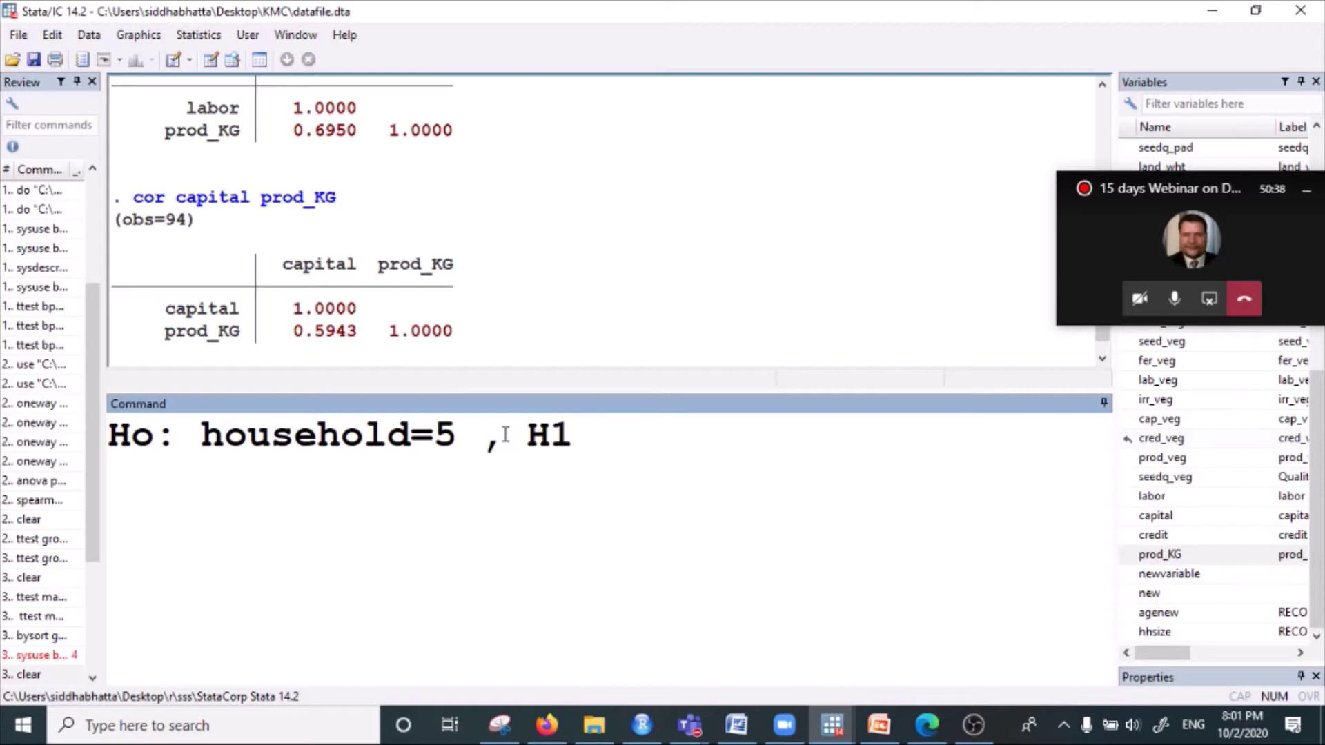
{"action": "type", "text": ": Househo"}
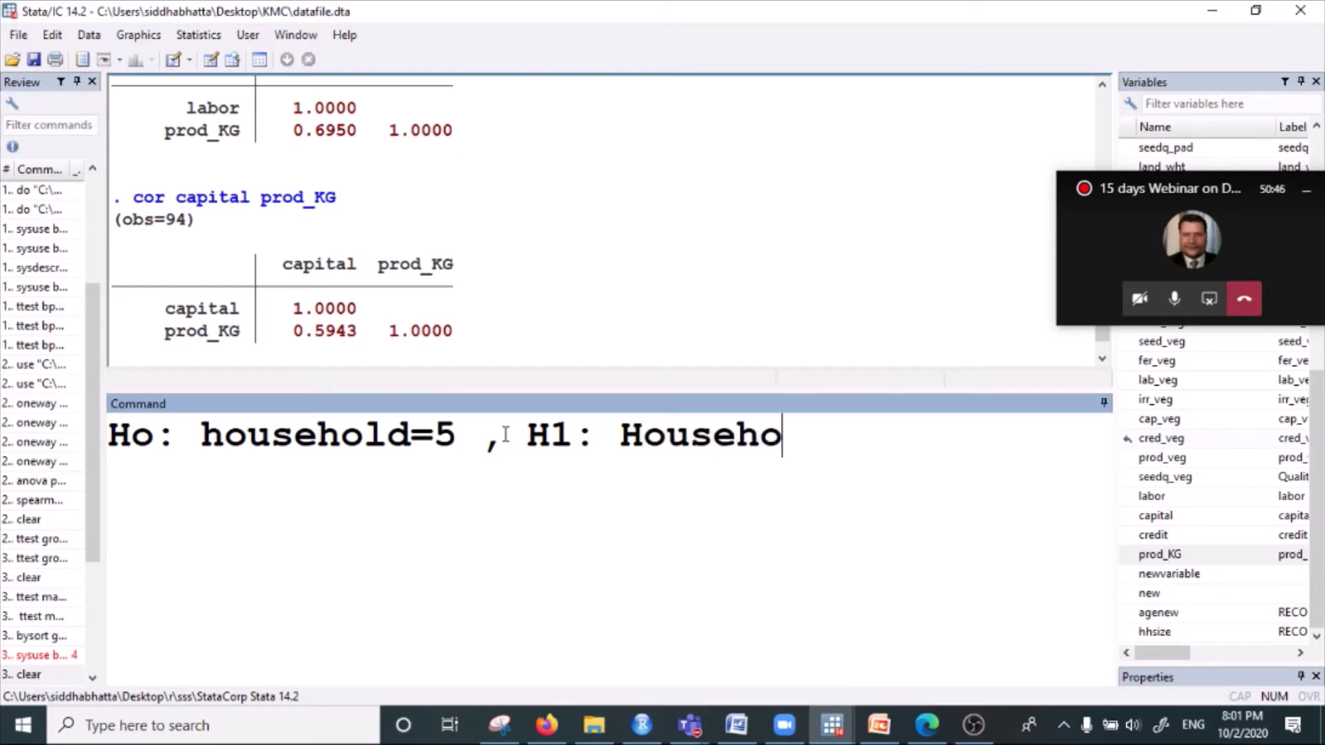
{"action": "type", "text": "ldsize"}
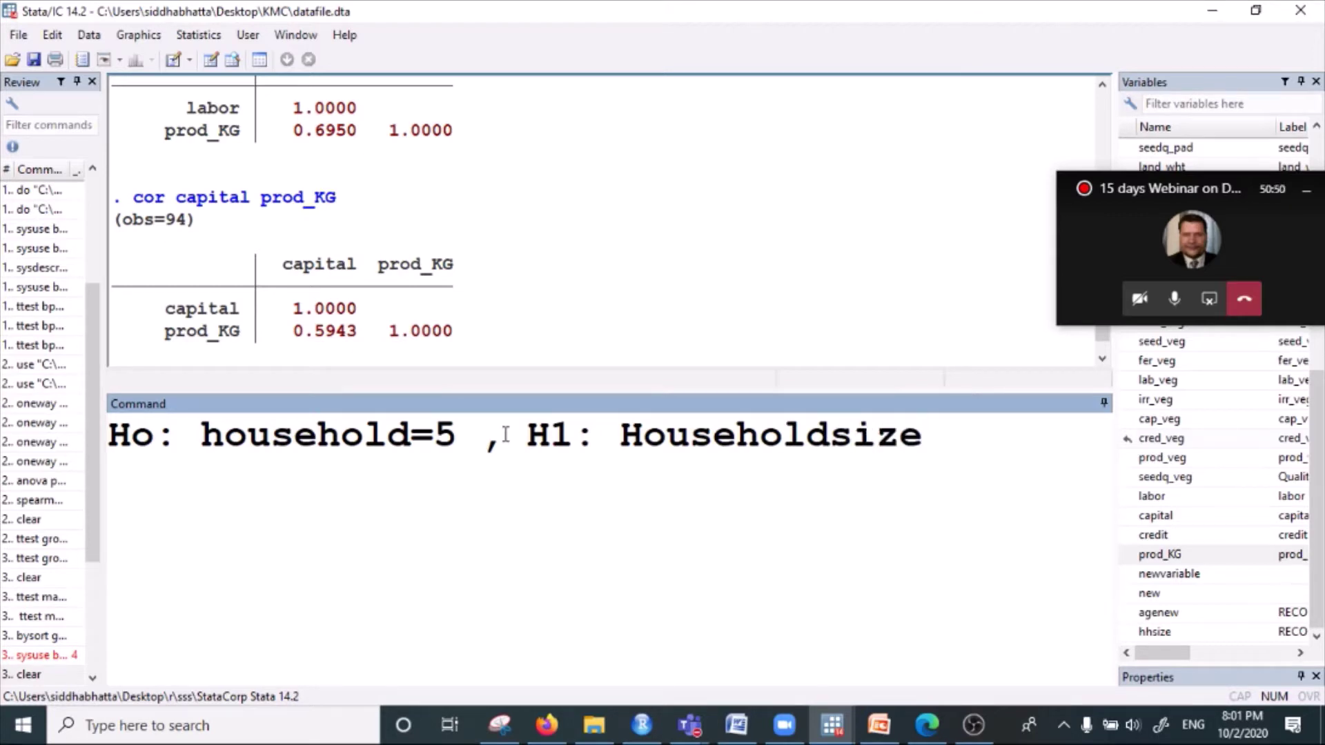
{"action": "type", "text": " does "}
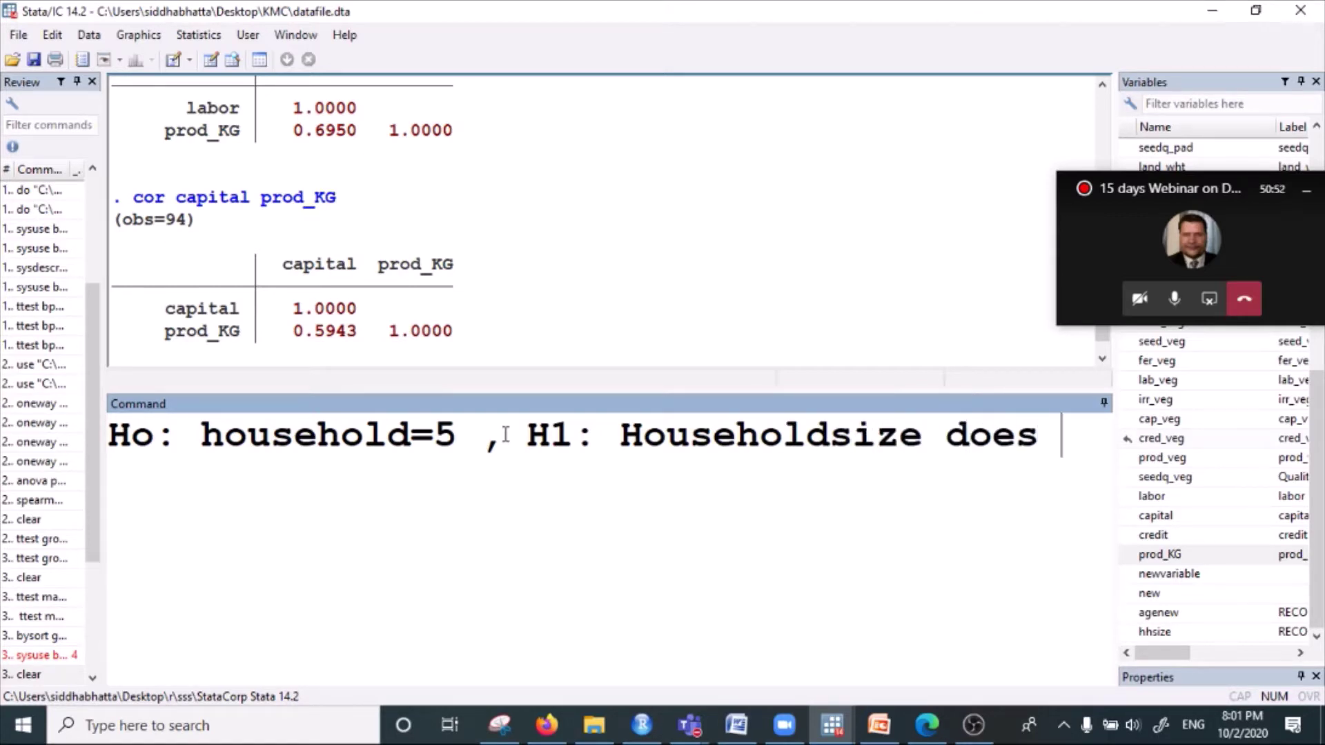
{"action": "type", "text": "not "}
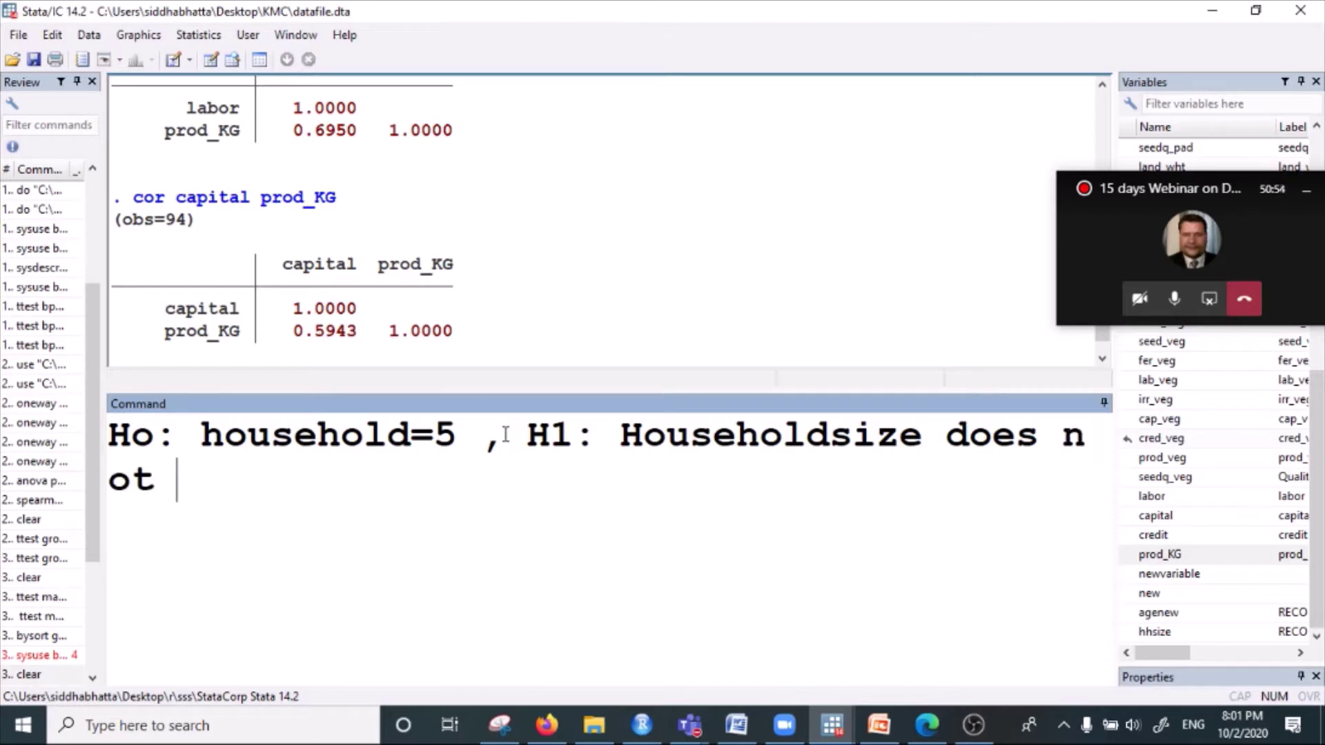
{"action": "type", "text": "equal to "}
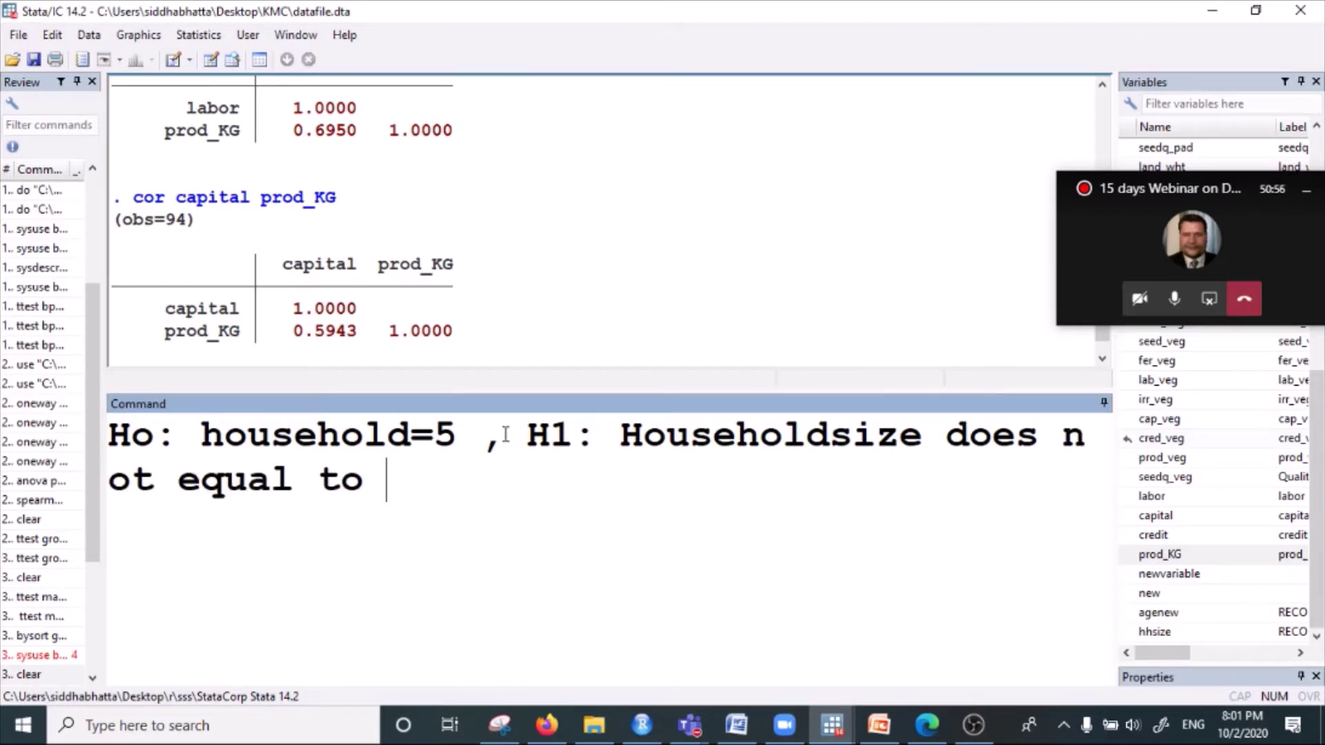
{"action": "type", "text": "5"}
- Remove the extra space before the comma after household=5 in the hypothesis note
{"action": "key", "text": "Up"}
{"action": "key", "text": "Right"}
{"action": "key", "text": "Right"}
{"action": "key", "text": "Right"}
{"action": "key", "text": "Right"}
{"action": "key", "text": "Left"}
{"action": "key", "text": "BackSpace"}
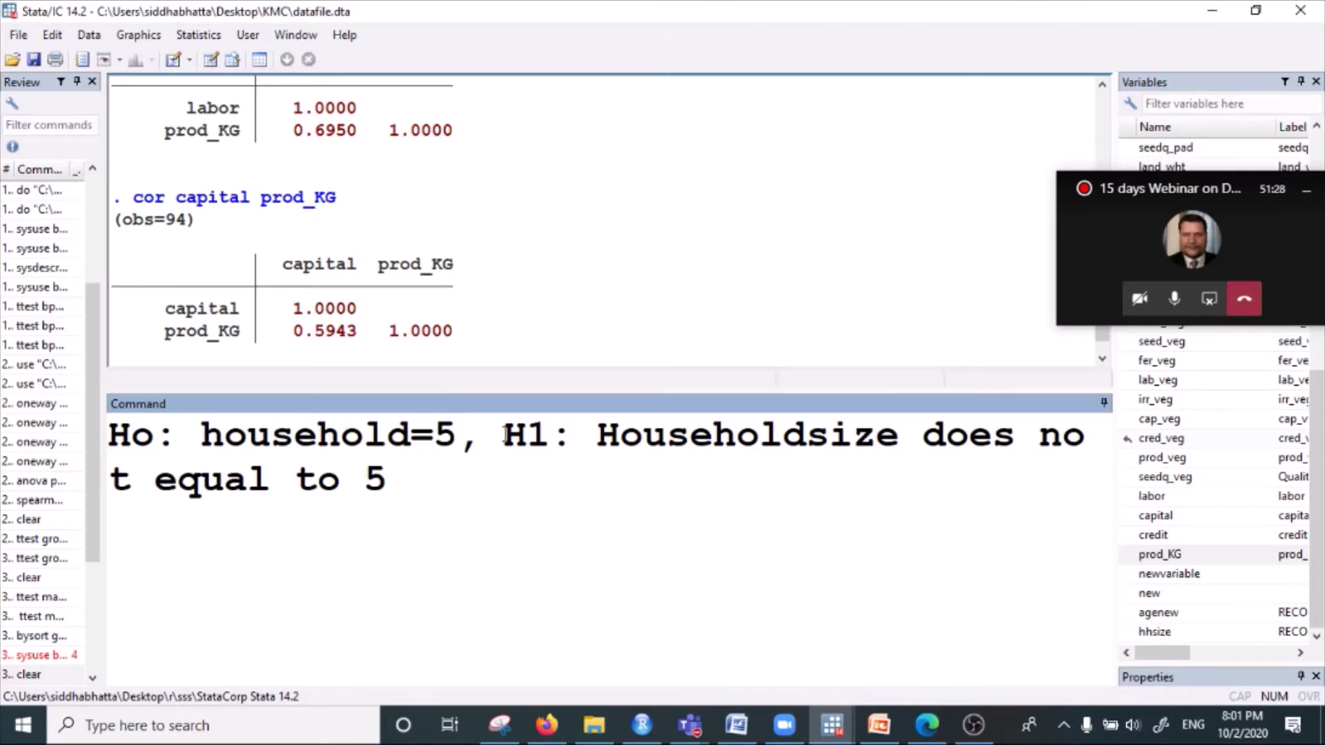
{"action": "key", "text": "Right"}
- Highlight the H1 statement, the Ho statement and the whole hypothesis note in turn to compare the two hypotheses
{"action": "left_click", "coordinate": [130, 436]}
{"action": "left_click_drag", "start_coordinate": [527, 442], "coordinate": [1001, 450]}
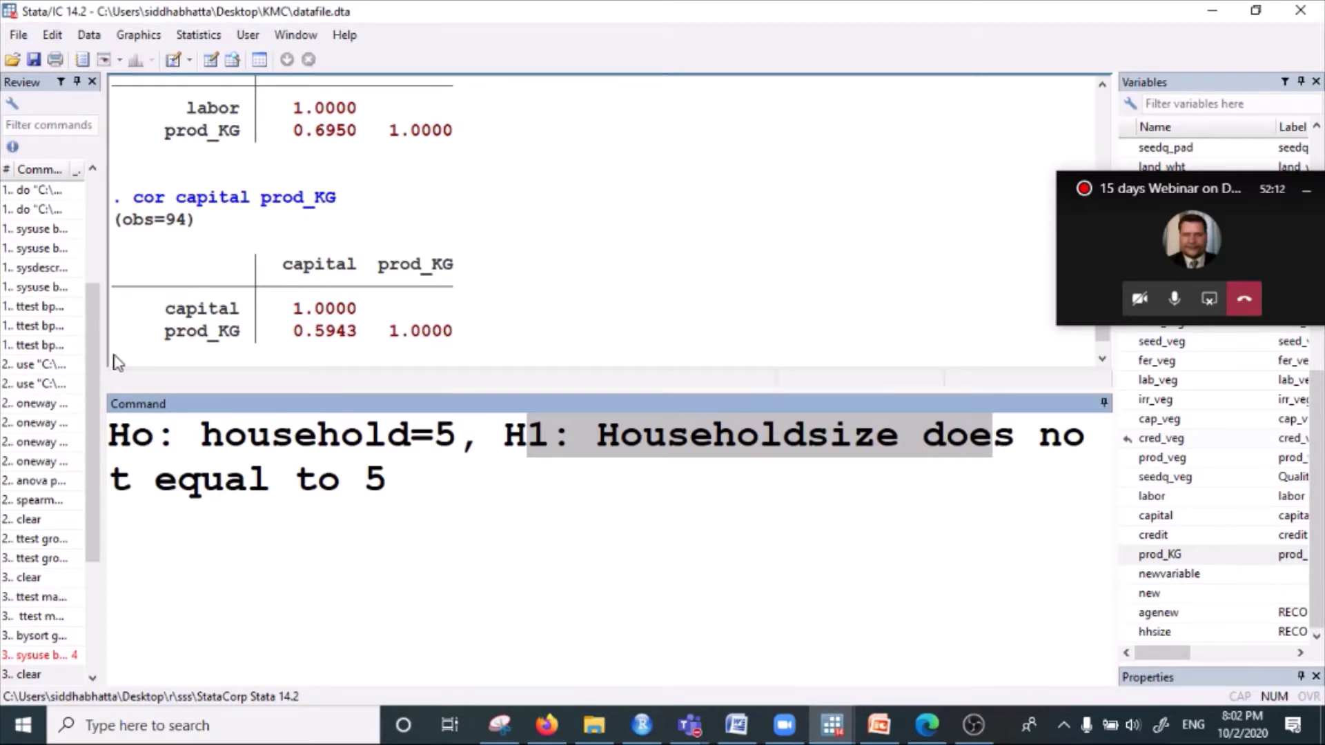
{"action": "left_click", "coordinate": [211, 440]}
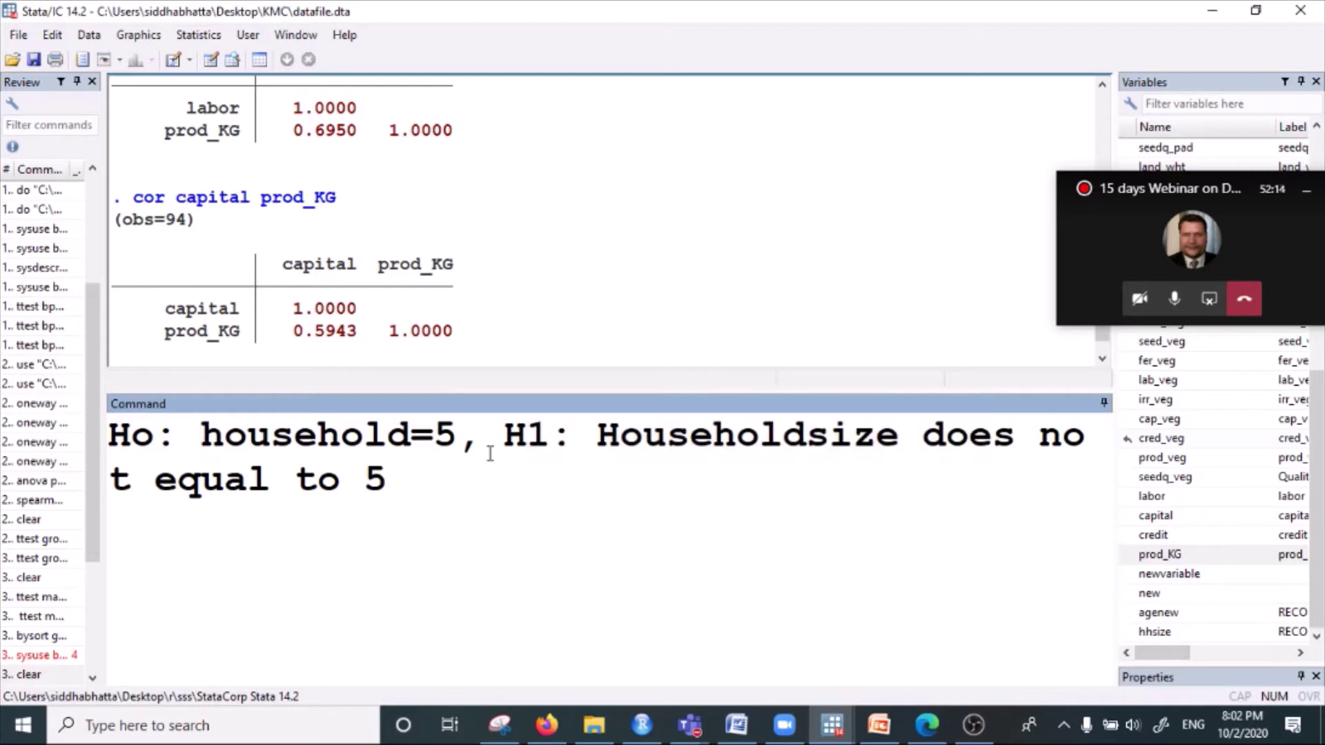
{"action": "left_click_drag", "start_coordinate": [457, 438], "coordinate": [34, 440]}
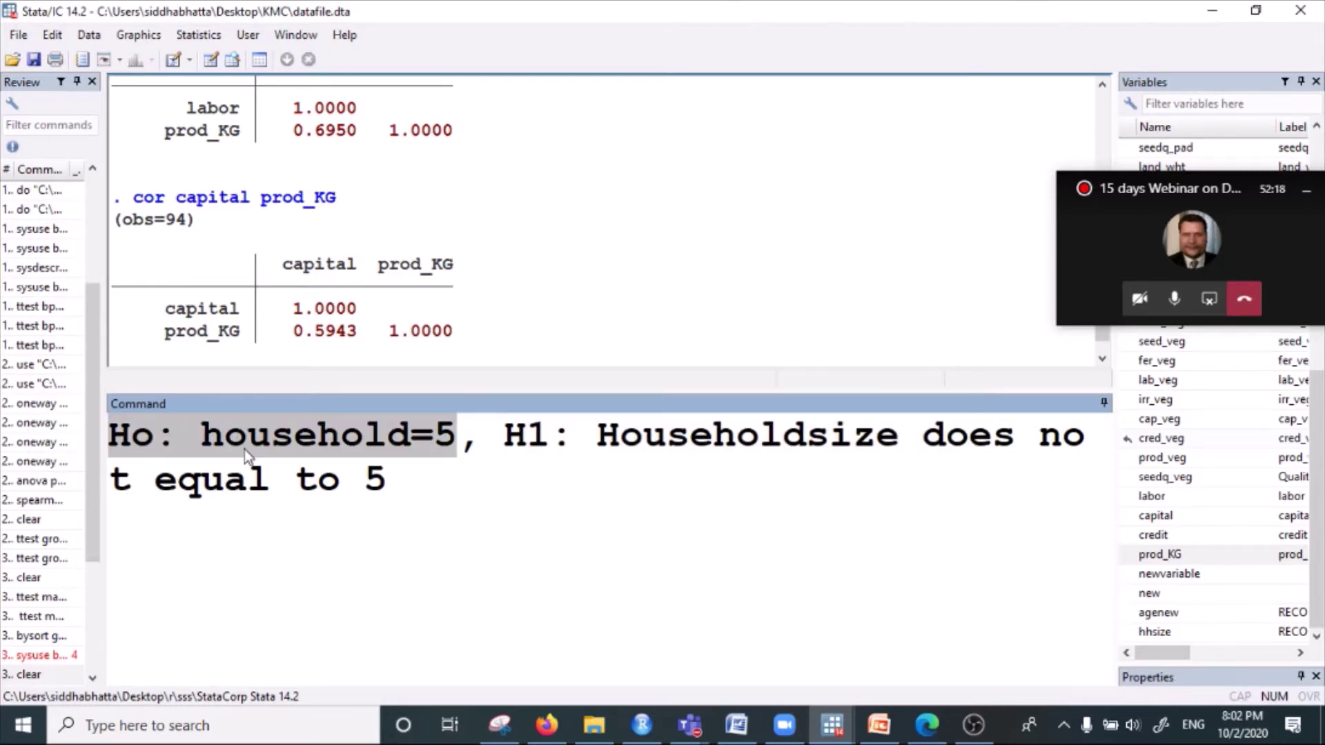
{"action": "left_click", "coordinate": [457, 436]}
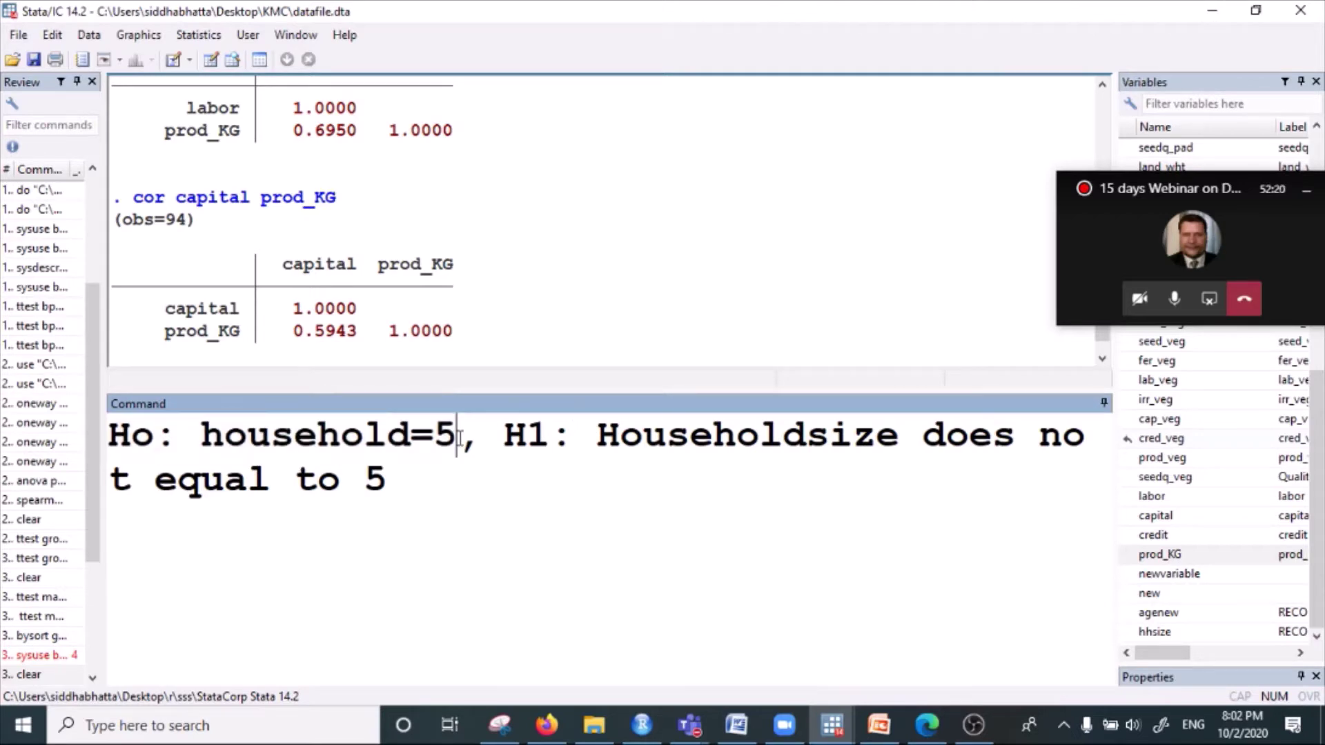
{"action": "key", "text": "shift+Right"}
{"action": "left_click_drag", "start_coordinate": [457, 436], "coordinate": [131, 441]}
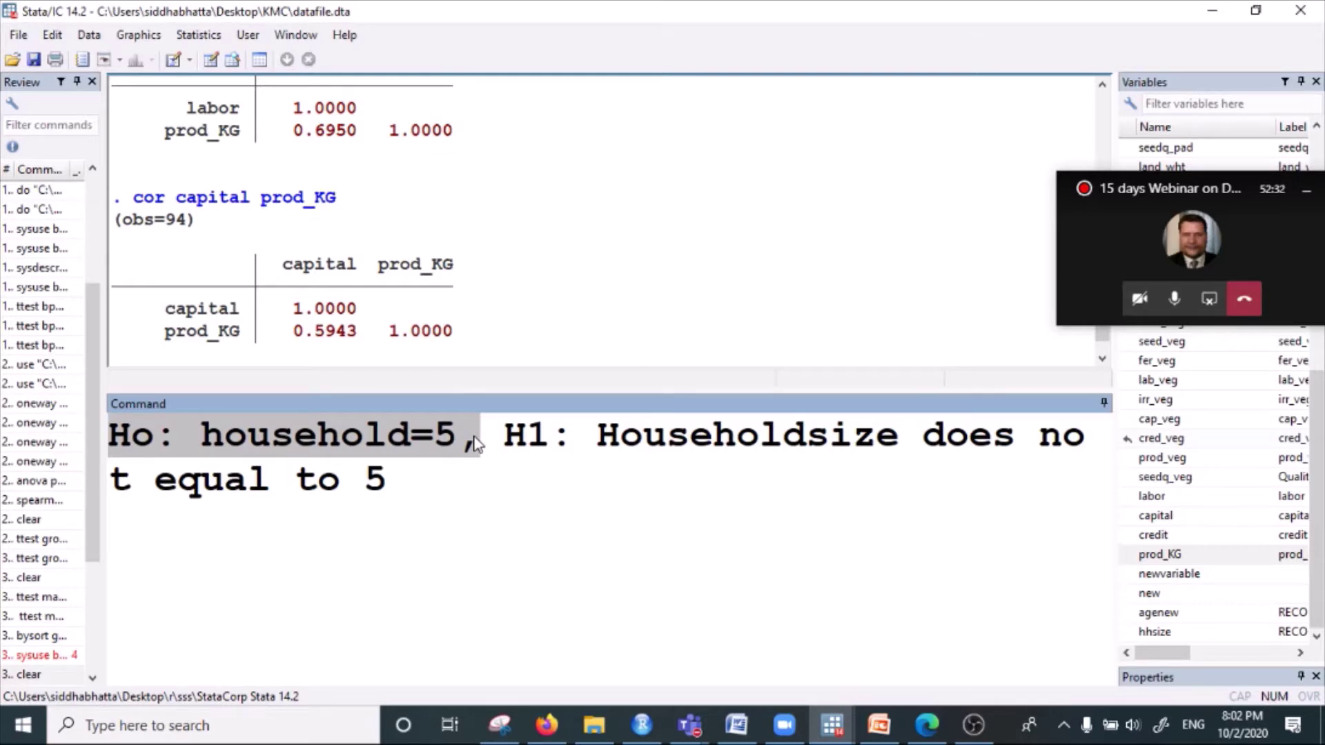
{"action": "left_click", "coordinate": [425, 488]}
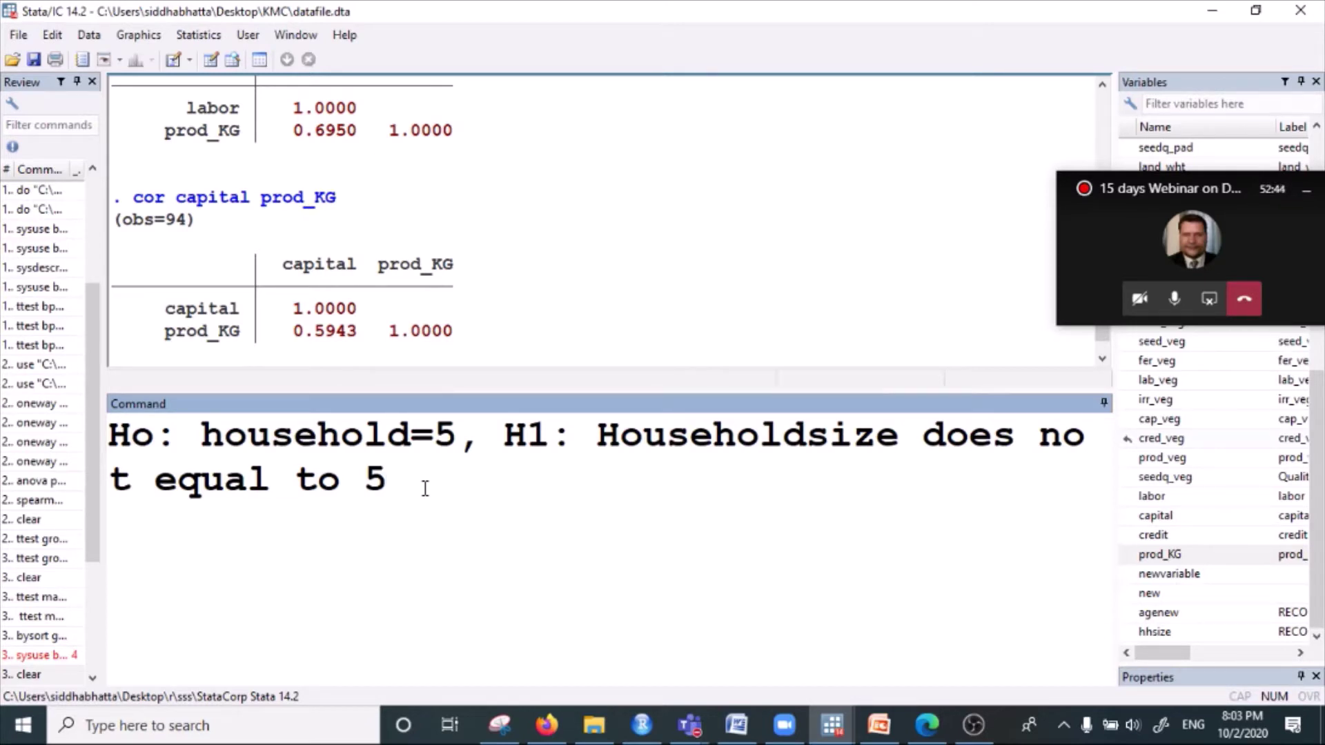
{"action": "key", "text": "ctrl+a"}
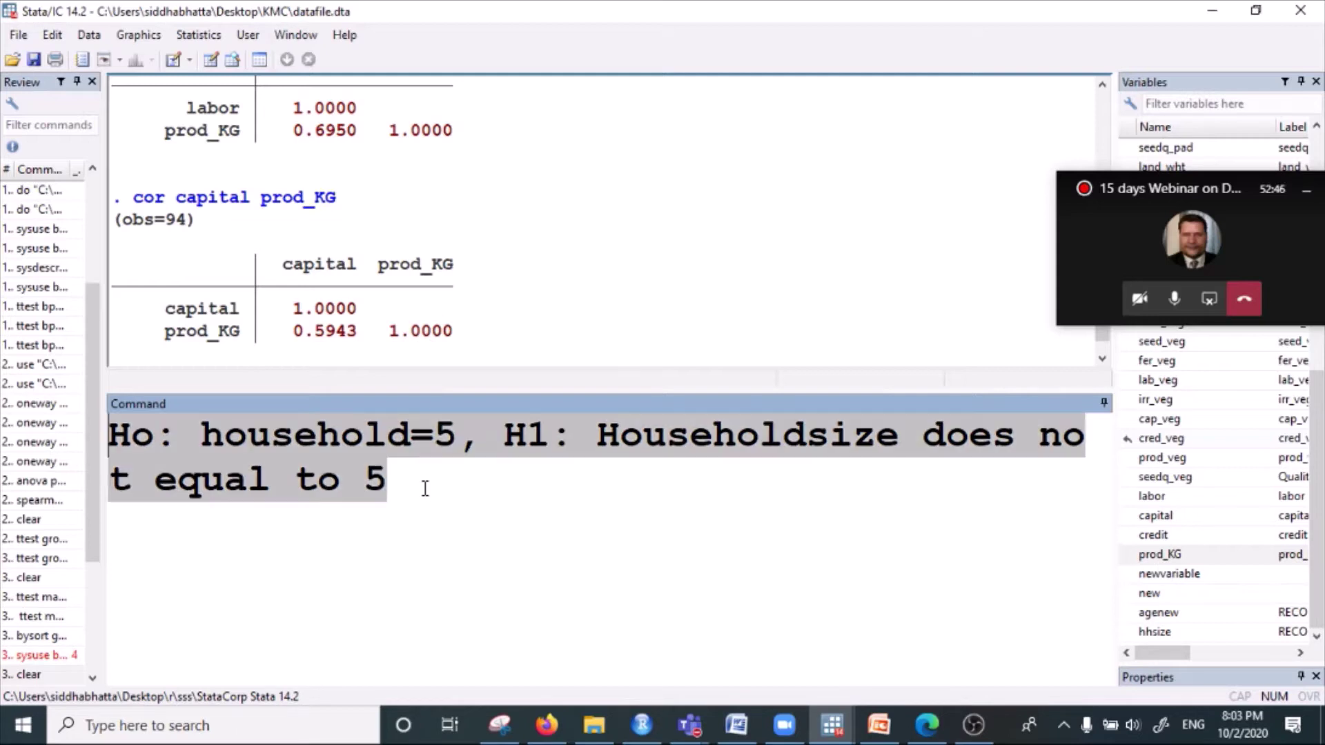
- Replace the hypothesis note with "Householdsize=8" and clear the command line again
{"action": "key", "text": "BackSpace"}
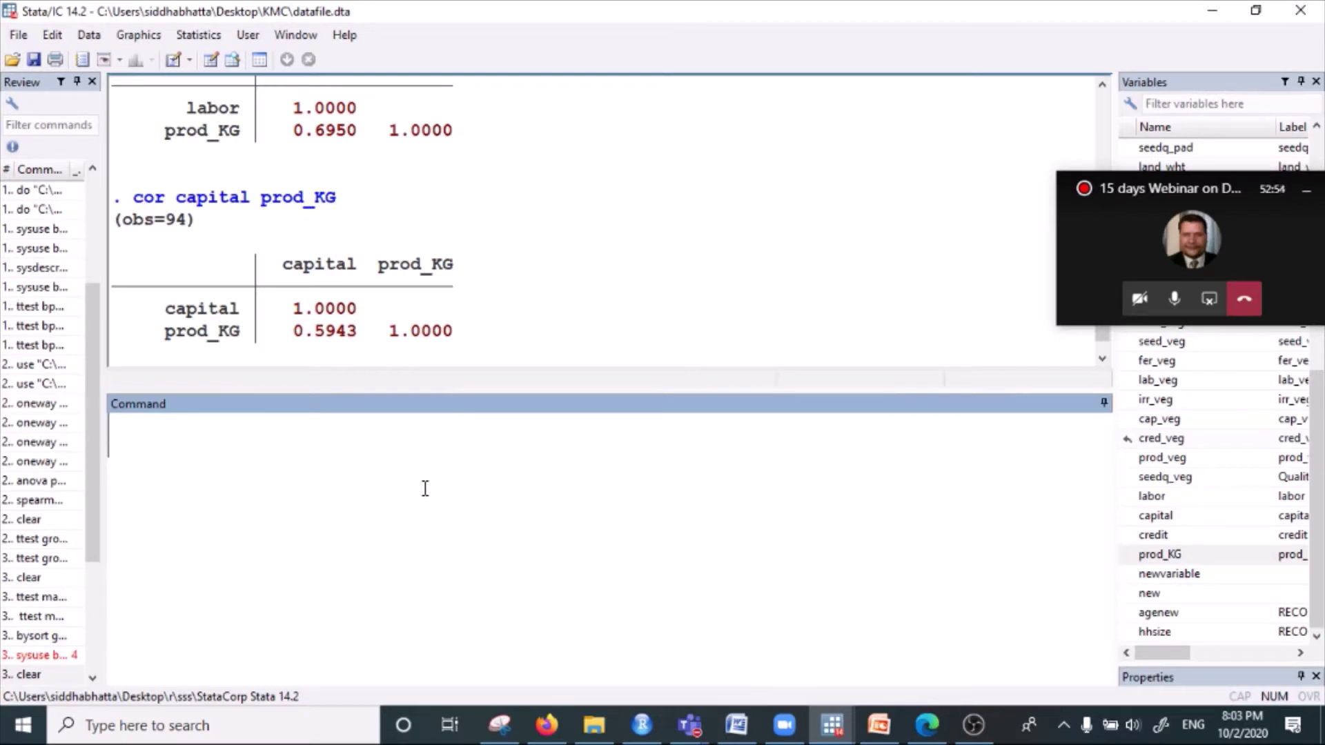
{"action": "type", "text": "House"}
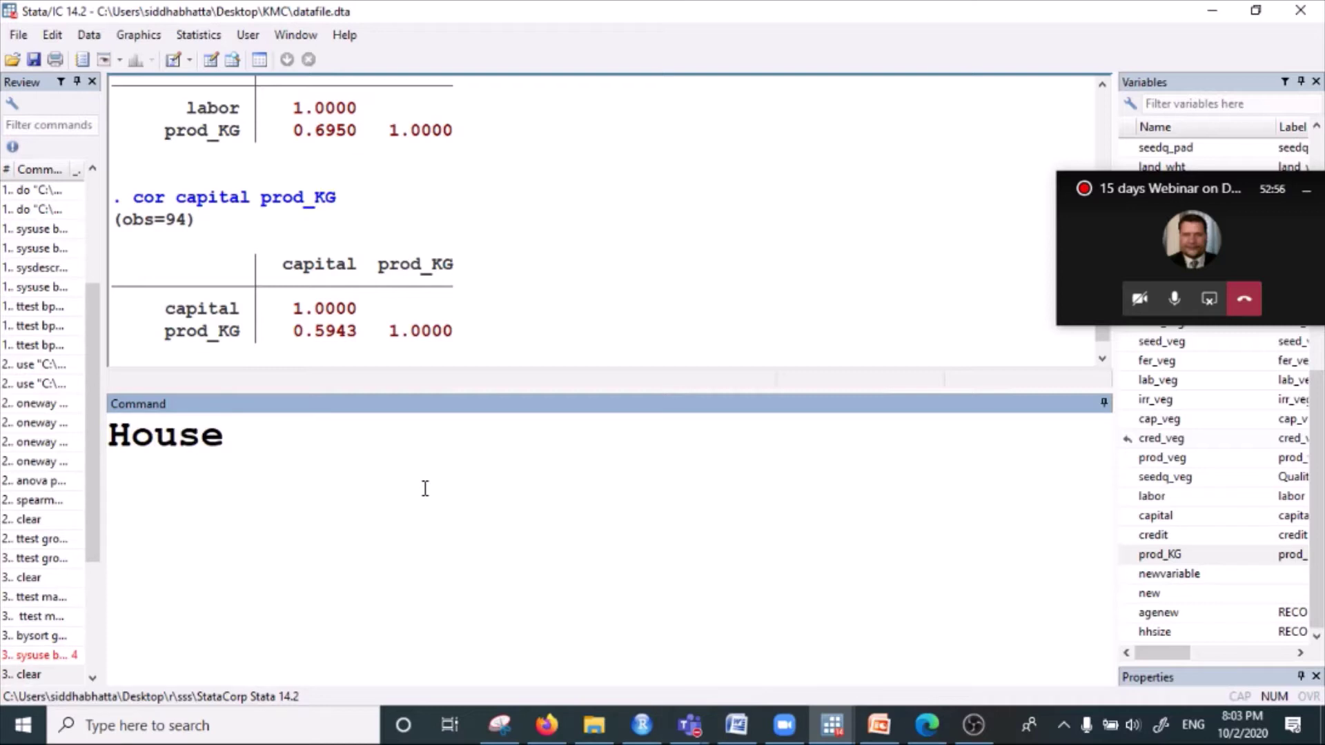
{"action": "type", "text": "hold"}
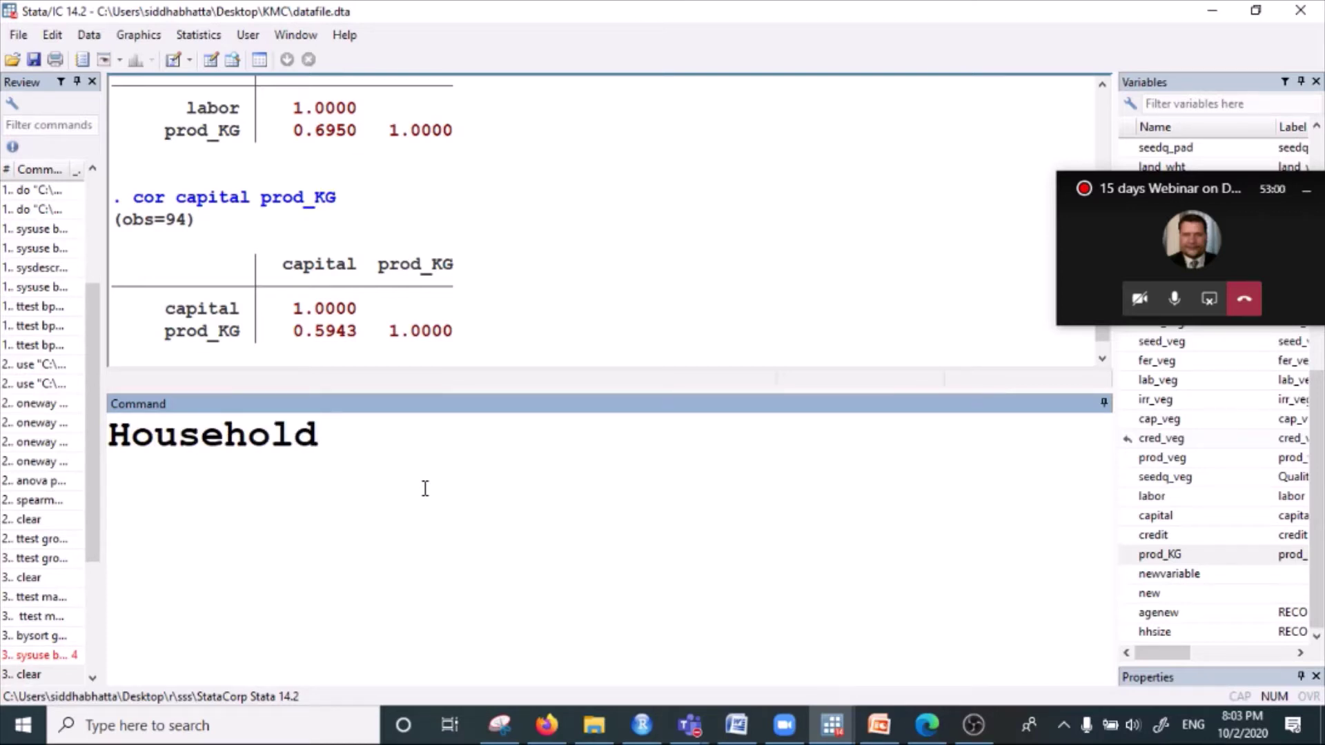
{"action": "type", "text": "size"}
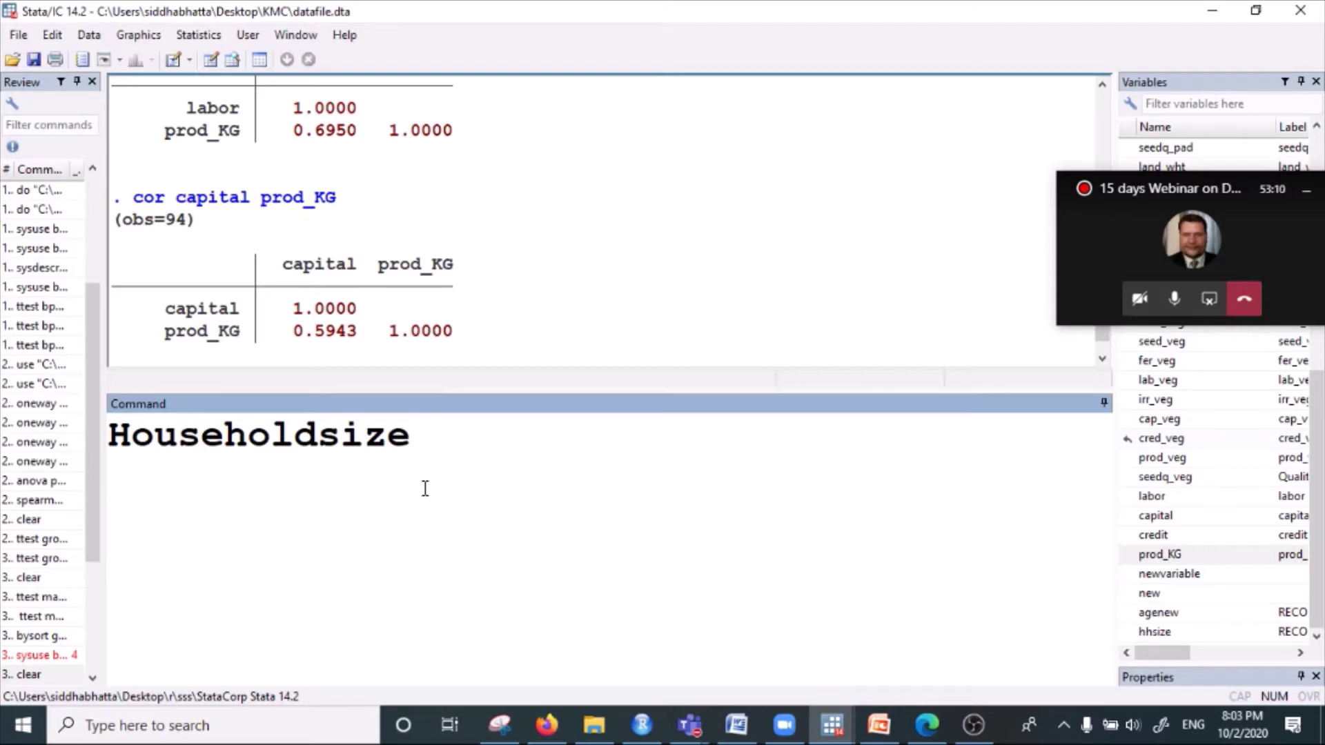
{"action": "key", "text": "BackSpace"}
{"action": "type", "text": "=8"}
{"action": "key", "text": "ctrl+a"}
{"action": "key", "text": "BackSpace"}
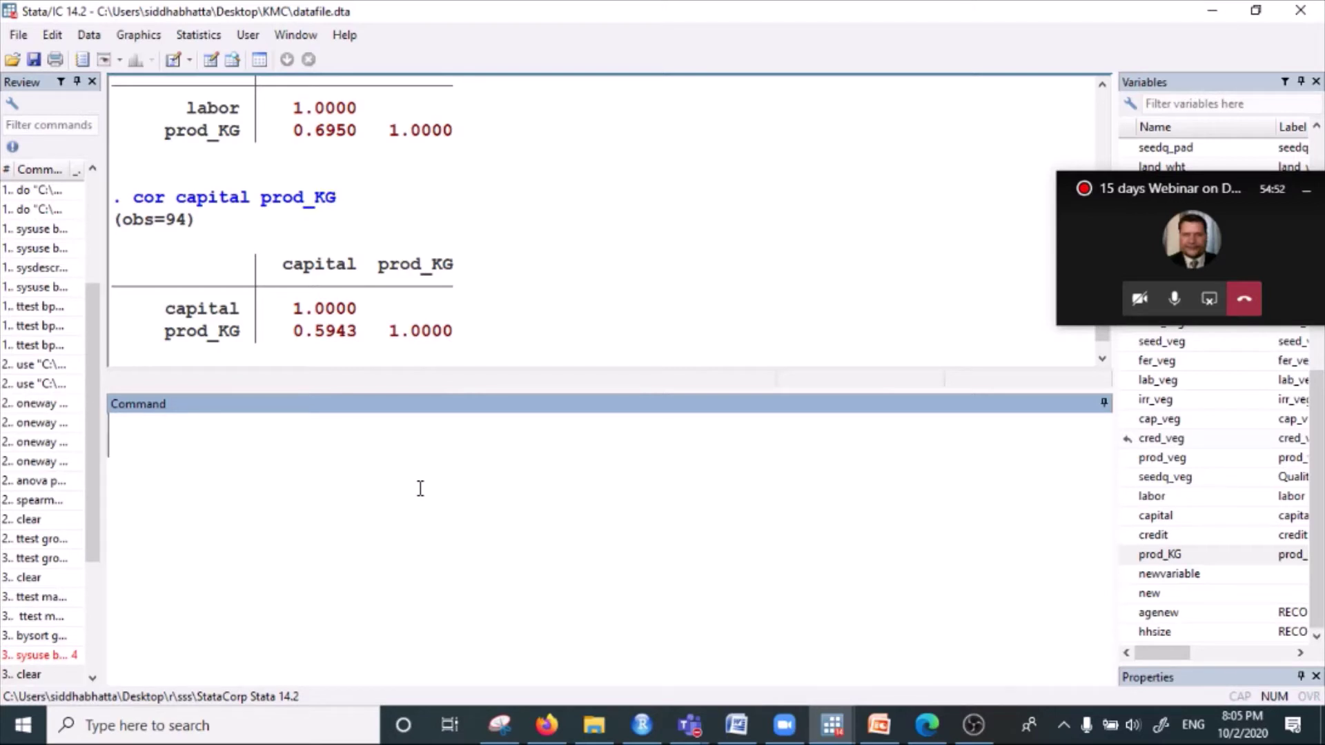
- Uncover the variable list and compose the one-sample t test command "ttest hsize==8" without executing it
{"action": "type", "text": "ttest"}
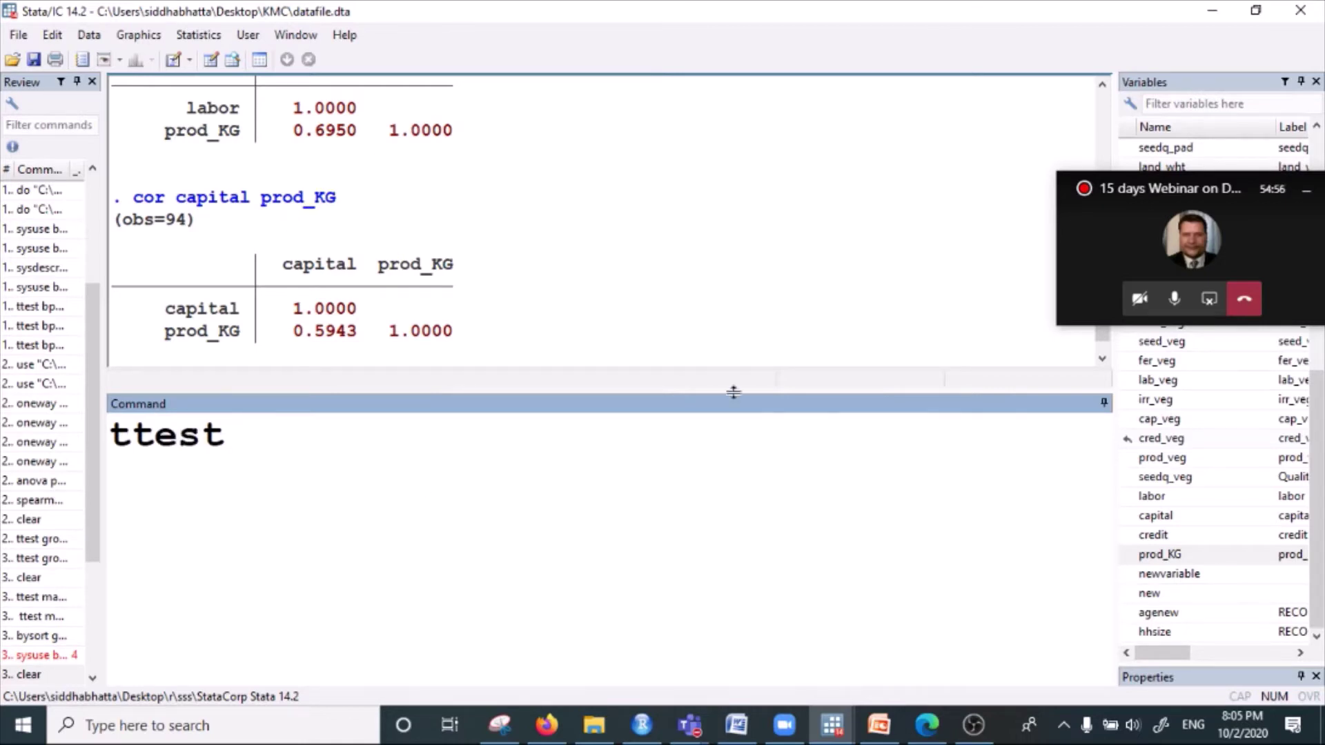
{"action": "left_click_drag", "start_coordinate": [1145, 188], "coordinate": [1155, 386]}
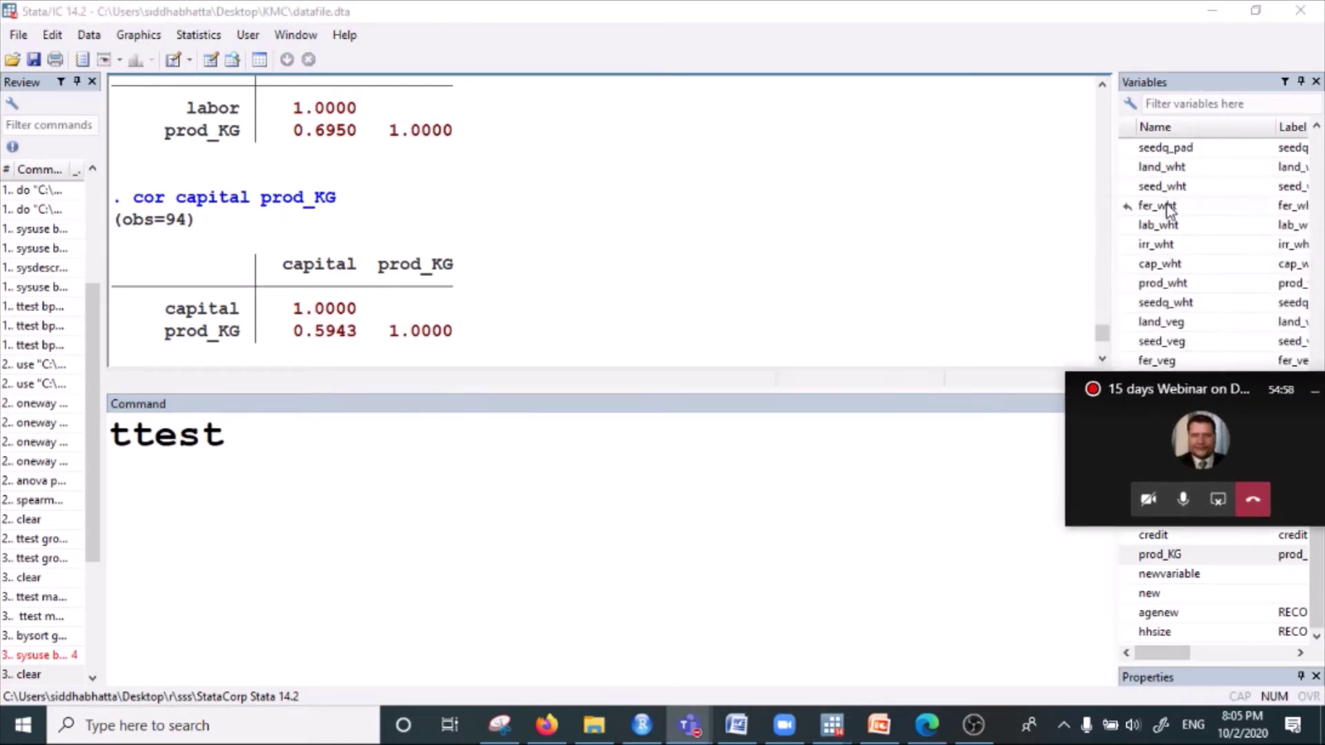
{"action": "scroll", "coordinate": [1154, 176], "scroll_direction": "up", "scroll_amount": 5}
{"action": "scroll", "coordinate": [1154, 176], "scroll_direction": "up", "scroll_amount": 3}
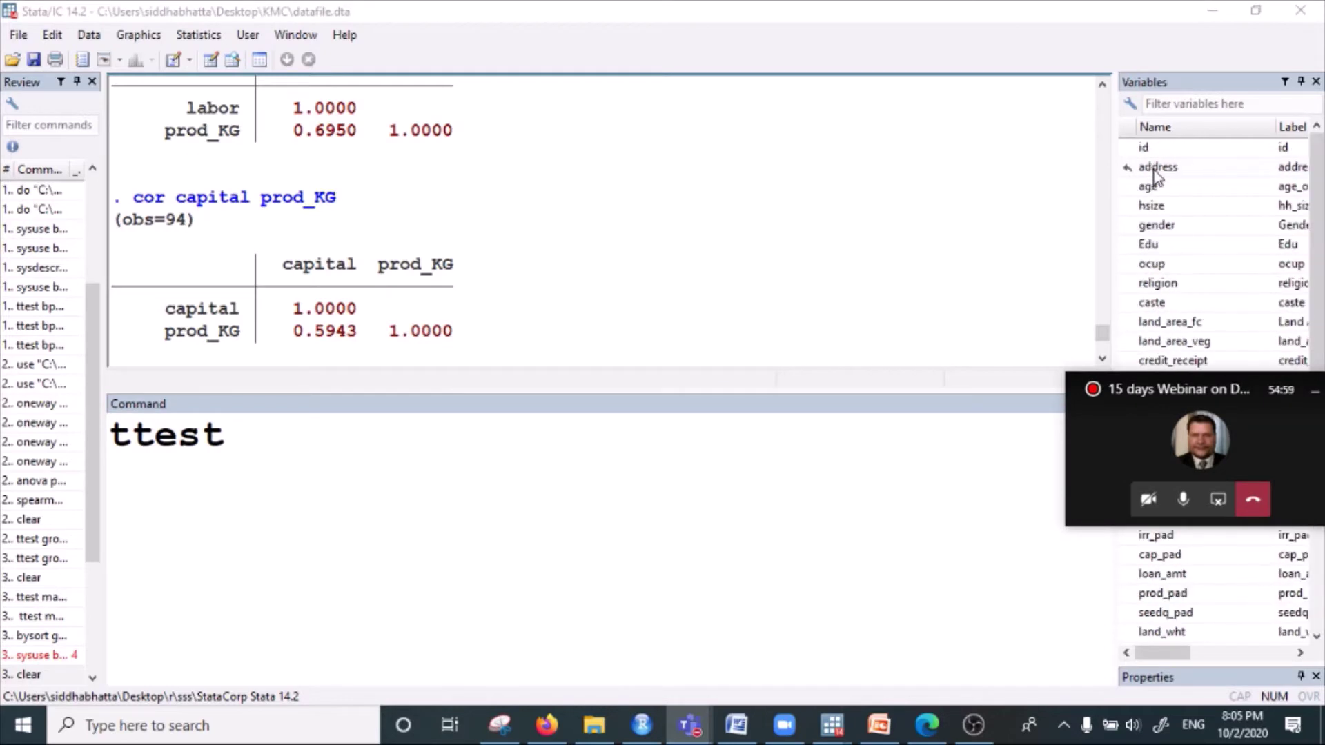
{"action": "left_click", "coordinate": [331, 453]}
{"action": "type", "text": "hsize"}
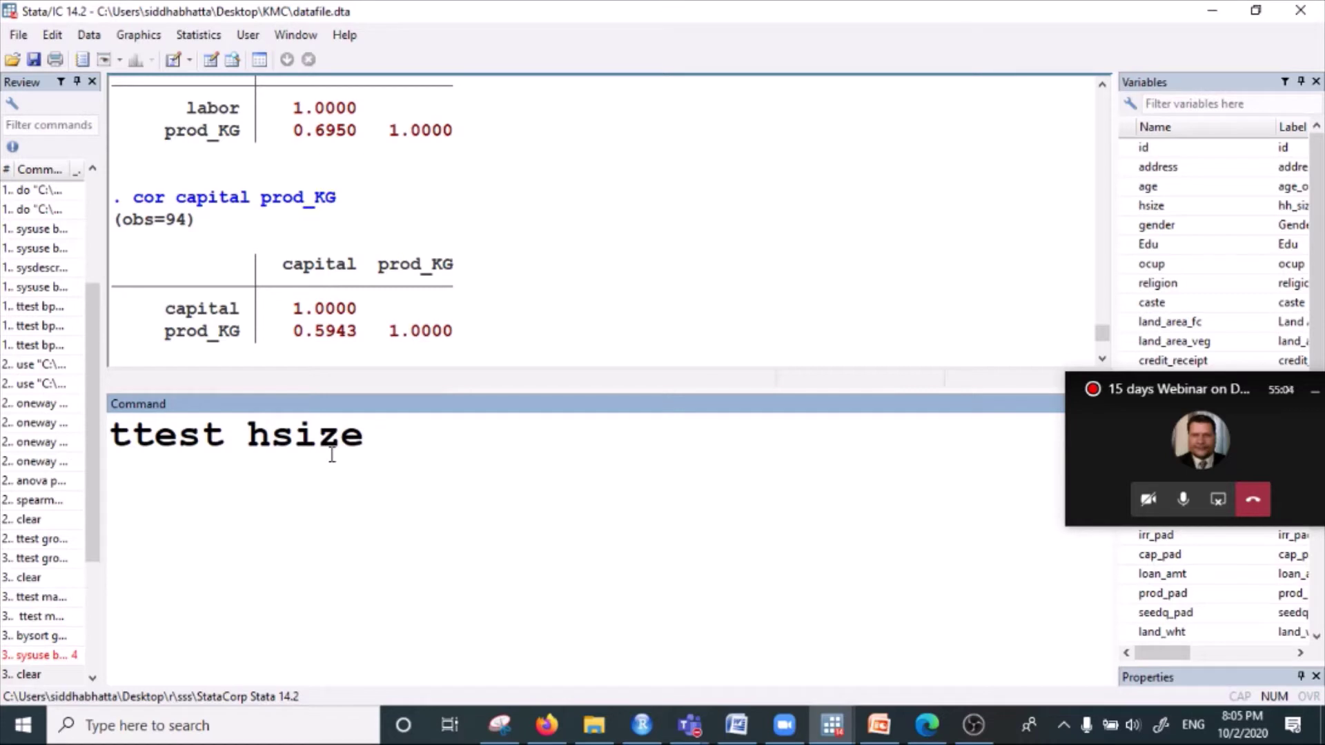
{"action": "type", "text": "==8"}
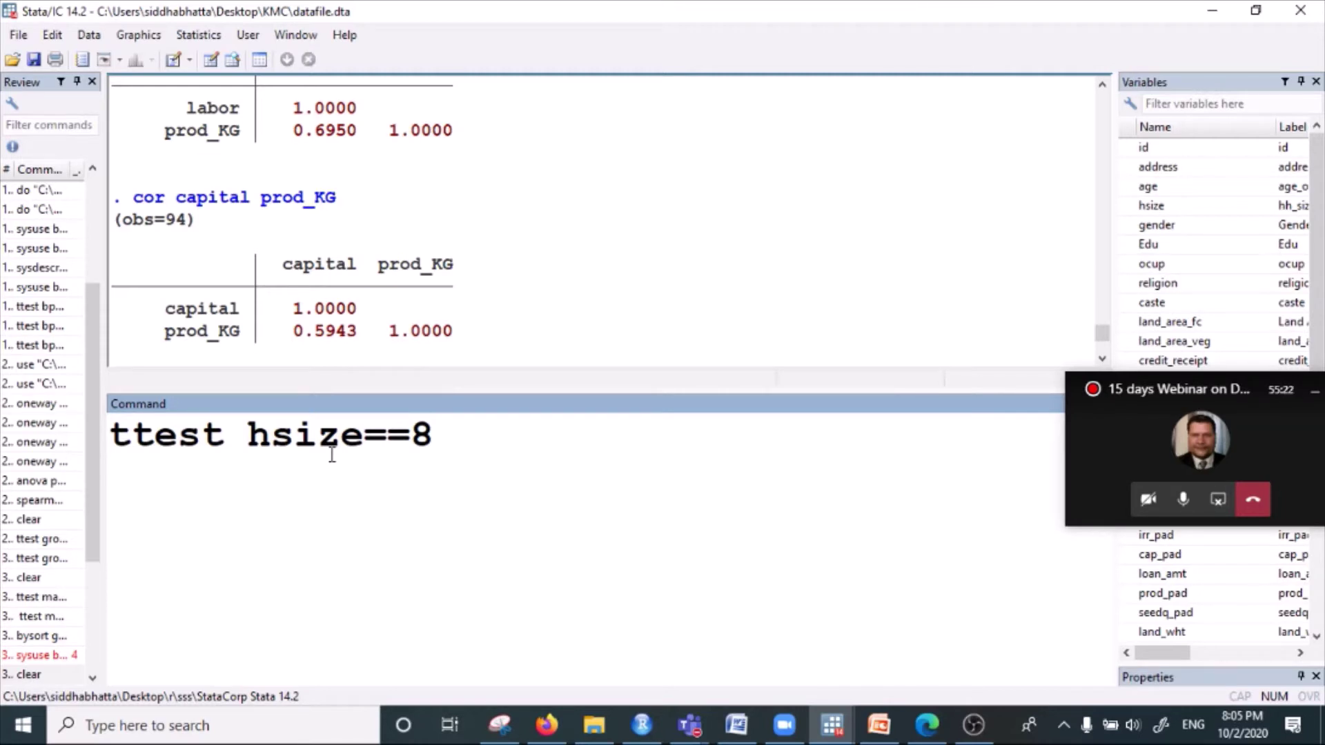
- Highlight hsize and the test value 8 in the command, and run the t test through to its full output
{"action": "left_click", "coordinate": [205, 441]}
{"action": "left_click", "coordinate": [233, 440]}
{"action": "double_click", "coordinate": [259, 445]}
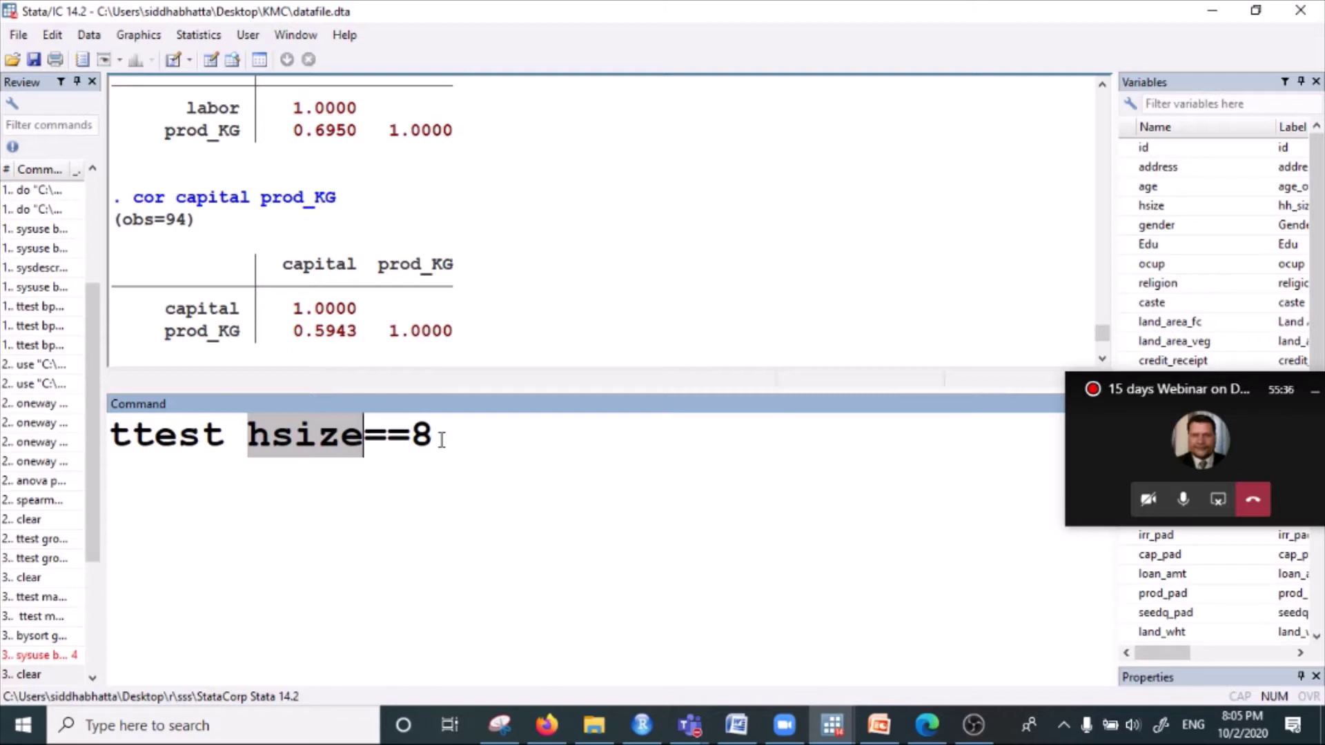
{"action": "left_click_drag", "start_coordinate": [441, 439], "coordinate": [421, 442]}
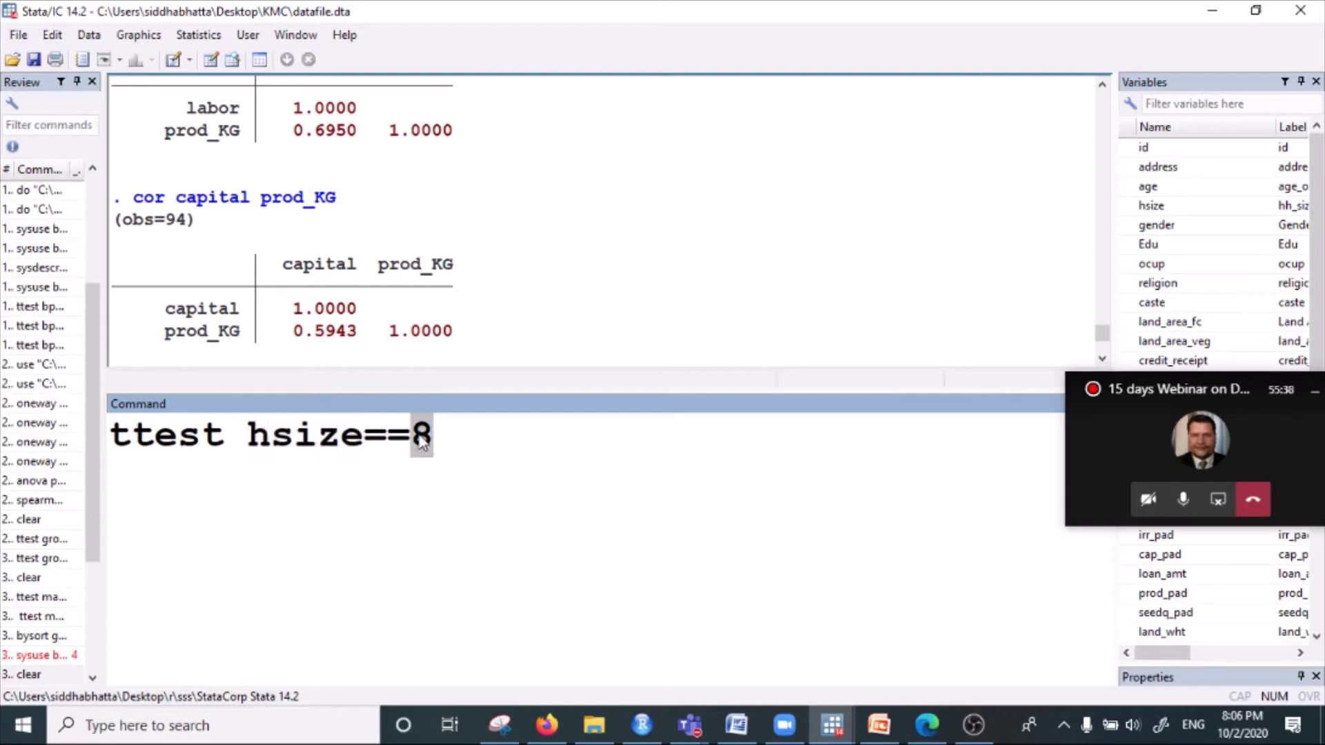
{"action": "left_click", "coordinate": [459, 441]}
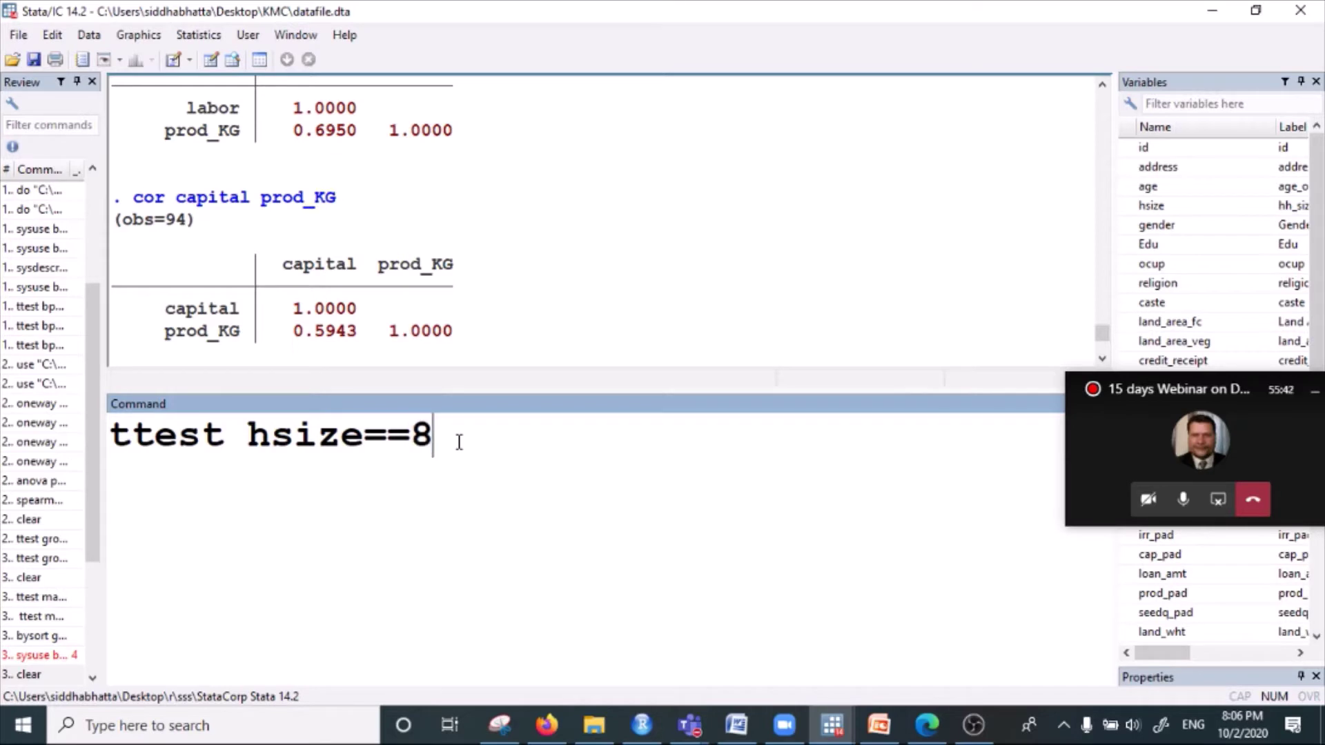
{"action": "key", "text": "Return"}
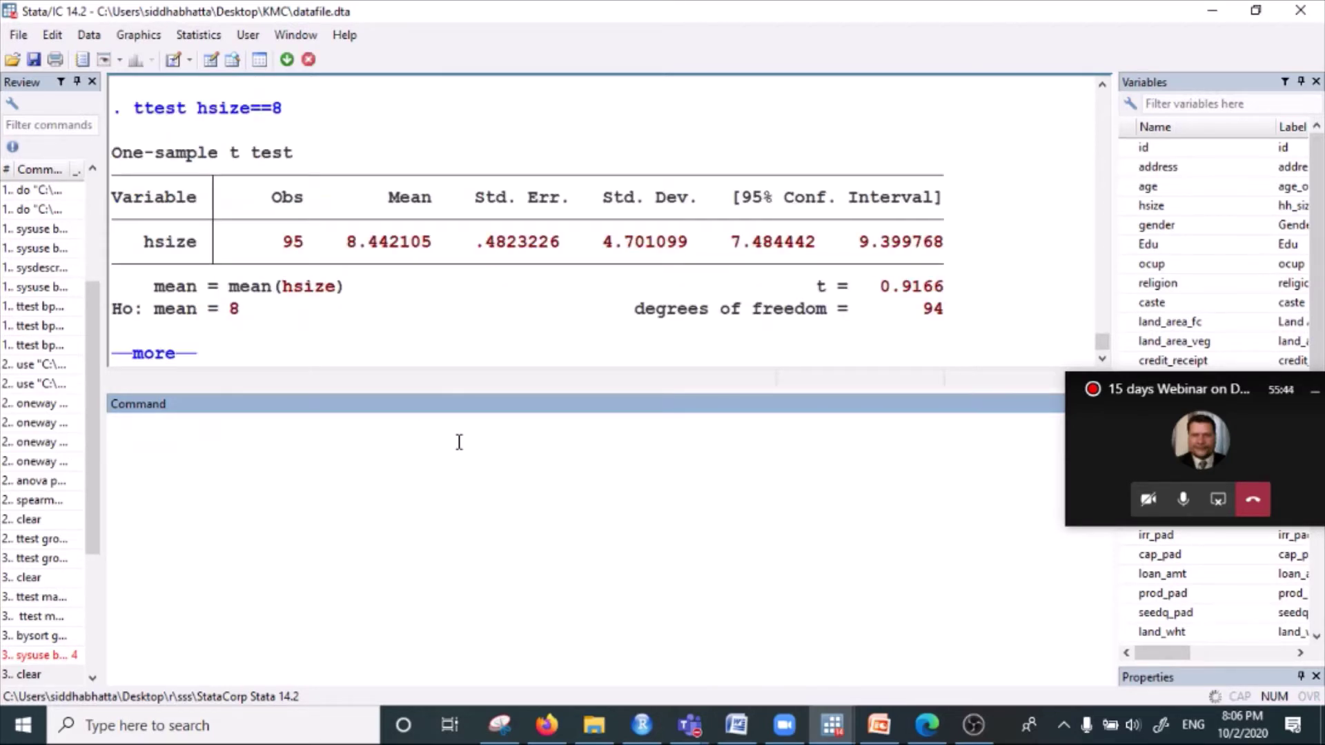
{"action": "left_click", "coordinate": [148, 355]}
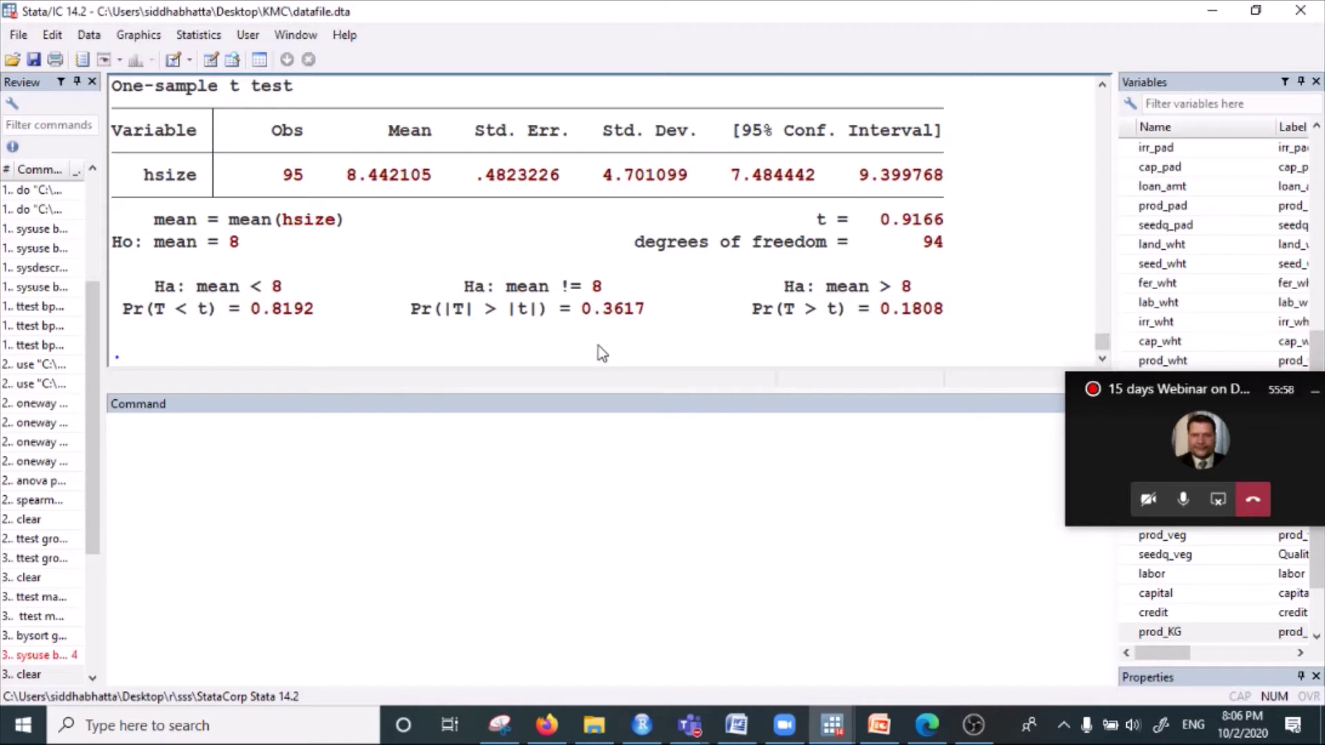
- Examine the two-sided p-value, the t statistic and the tested hypothesis hsize==8 in the t test output
{"action": "scroll", "coordinate": [607, 349], "scroll_direction": "up", "scroll_amount": 2}
{"action": "scroll", "coordinate": [613, 349], "scroll_direction": "down", "scroll_amount": 2}
{"action": "left_click_drag", "start_coordinate": [592, 308], "coordinate": [694, 310]}
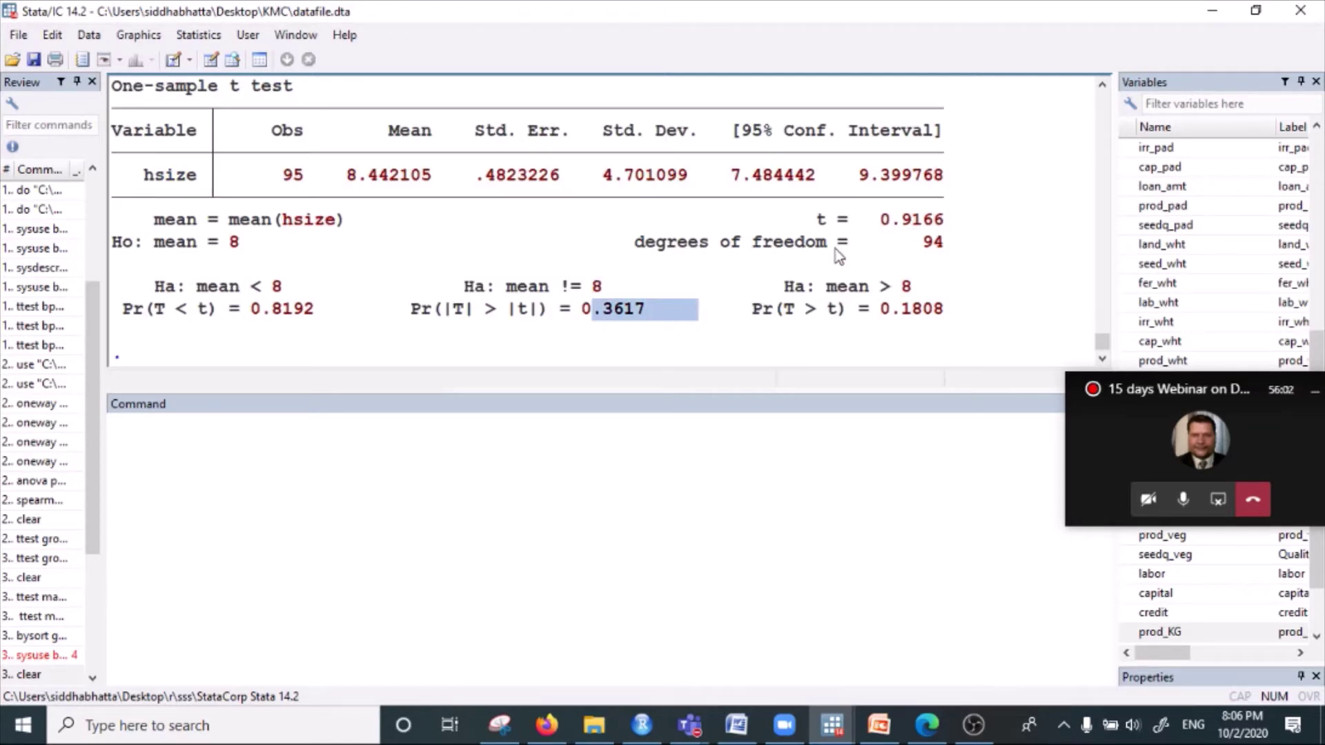
{"action": "scroll", "coordinate": [578, 267], "scroll_direction": "up", "scroll_amount": 3}
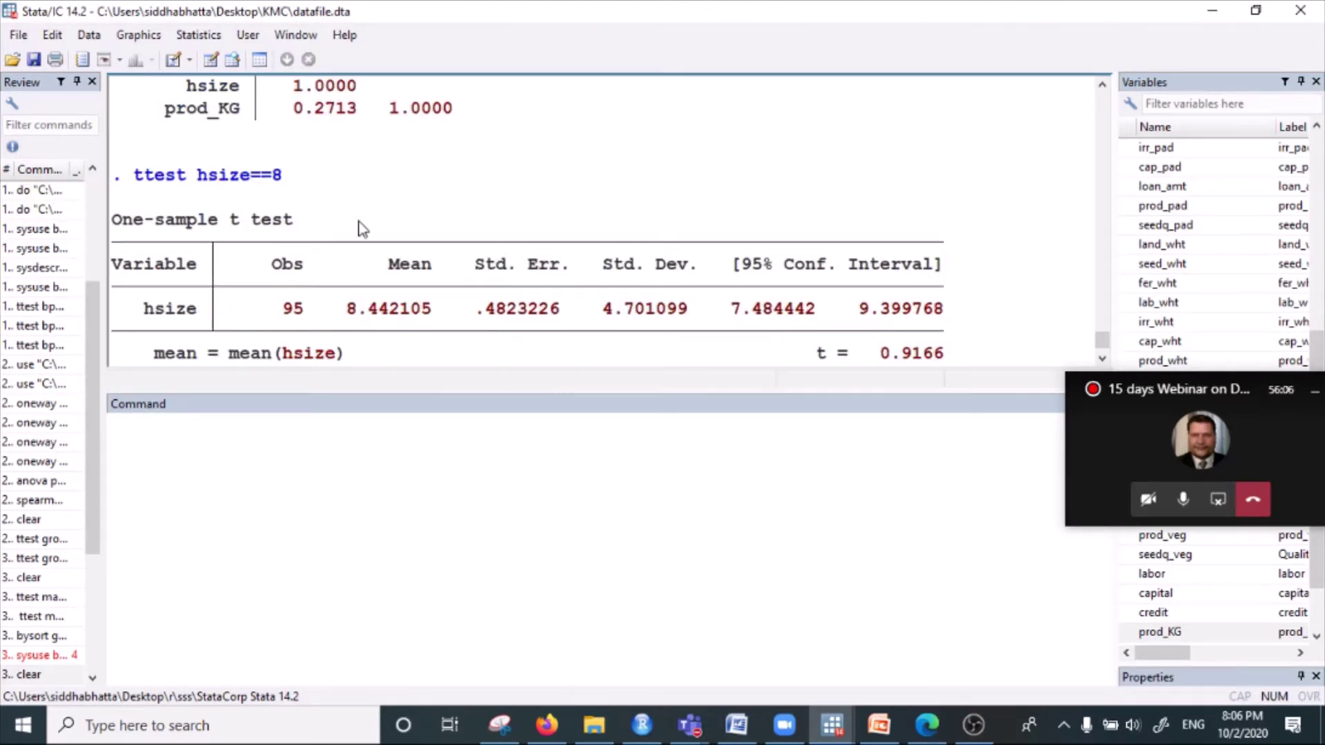
{"action": "left_click_drag", "start_coordinate": [191, 176], "coordinate": [285, 181]}
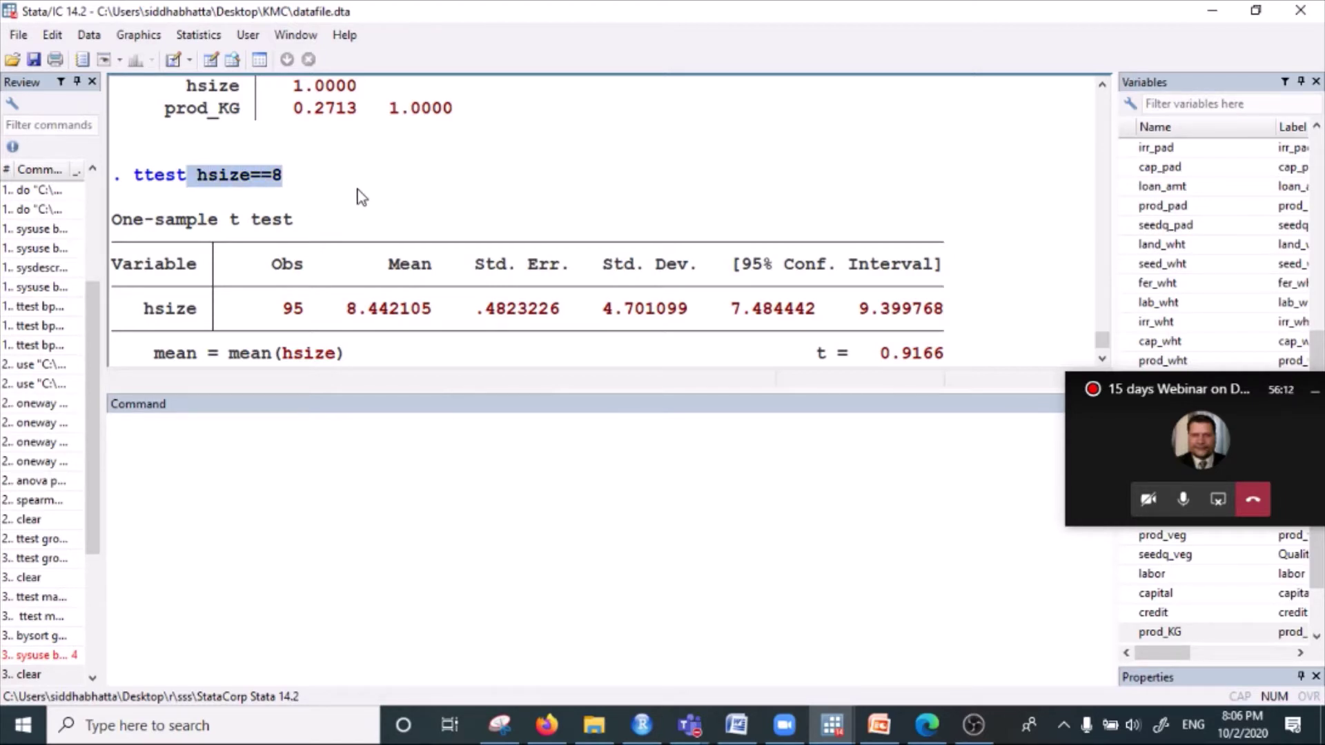
{"action": "scroll", "coordinate": [360, 196], "scroll_direction": "down", "scroll_amount": 1}
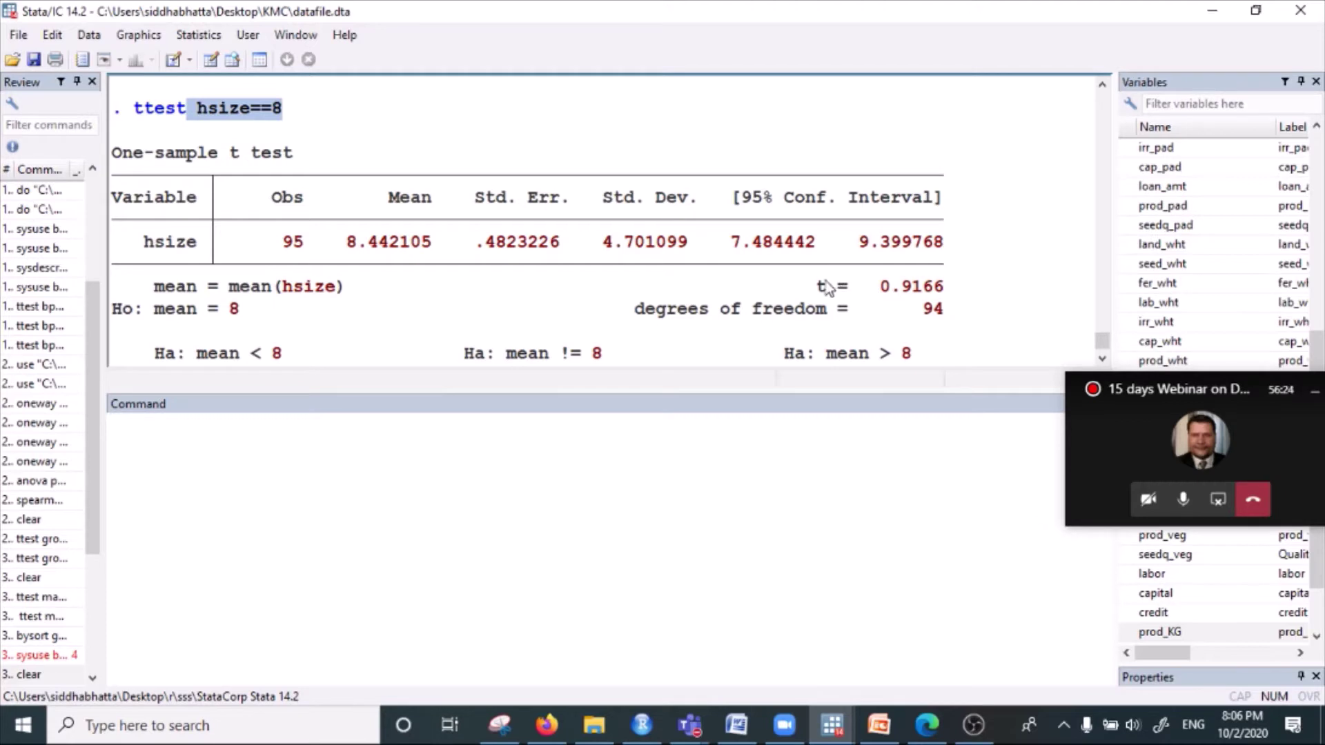
{"action": "left_click_drag", "start_coordinate": [795, 267], "coordinate": [951, 302]}
{"action": "left_click", "coordinate": [950, 301]}
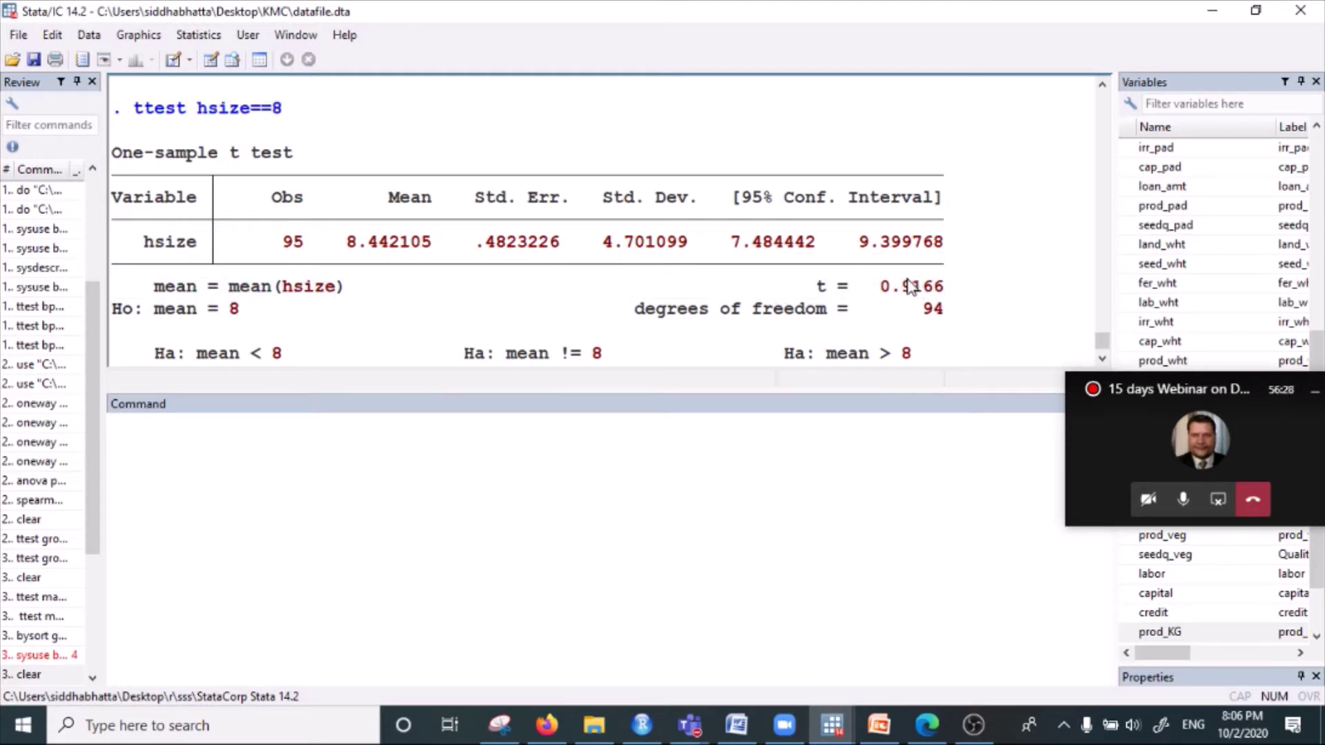
{"action": "left_click_drag", "start_coordinate": [859, 283], "coordinate": [946, 295]}
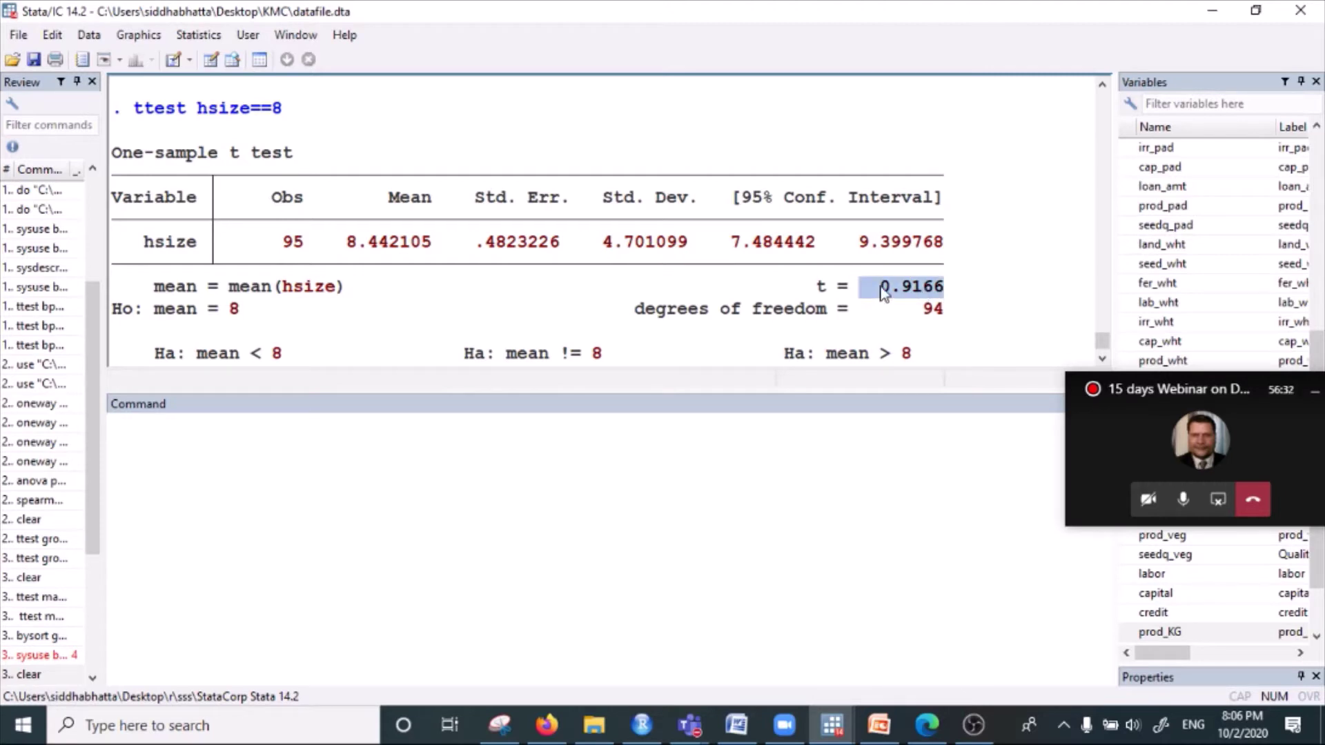
{"action": "double_click", "coordinate": [923, 293]}
{"action": "left_click_drag", "start_coordinate": [885, 289], "coordinate": [945, 295]}
{"action": "scroll", "coordinate": [452, 210], "scroll_direction": "up", "scroll_amount": 1}
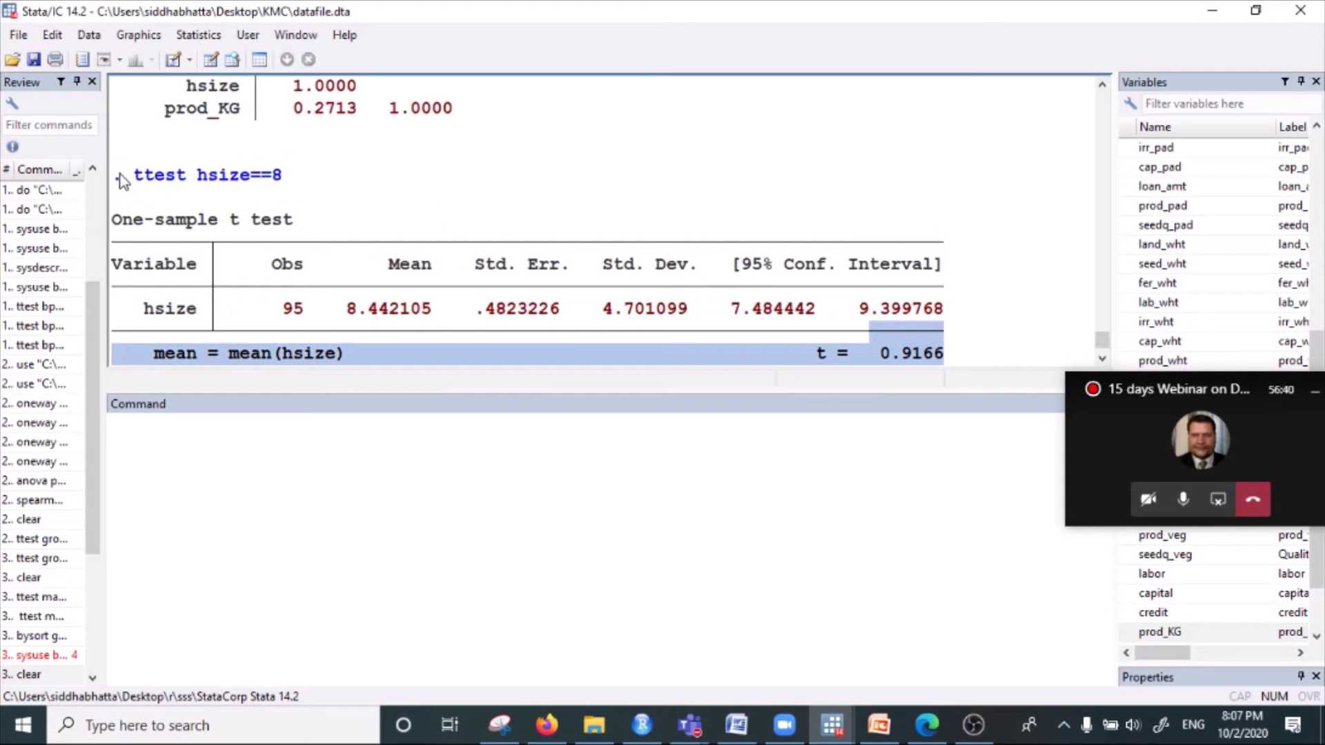
{"action": "left_click_drag", "start_coordinate": [177, 178], "coordinate": [313, 178]}
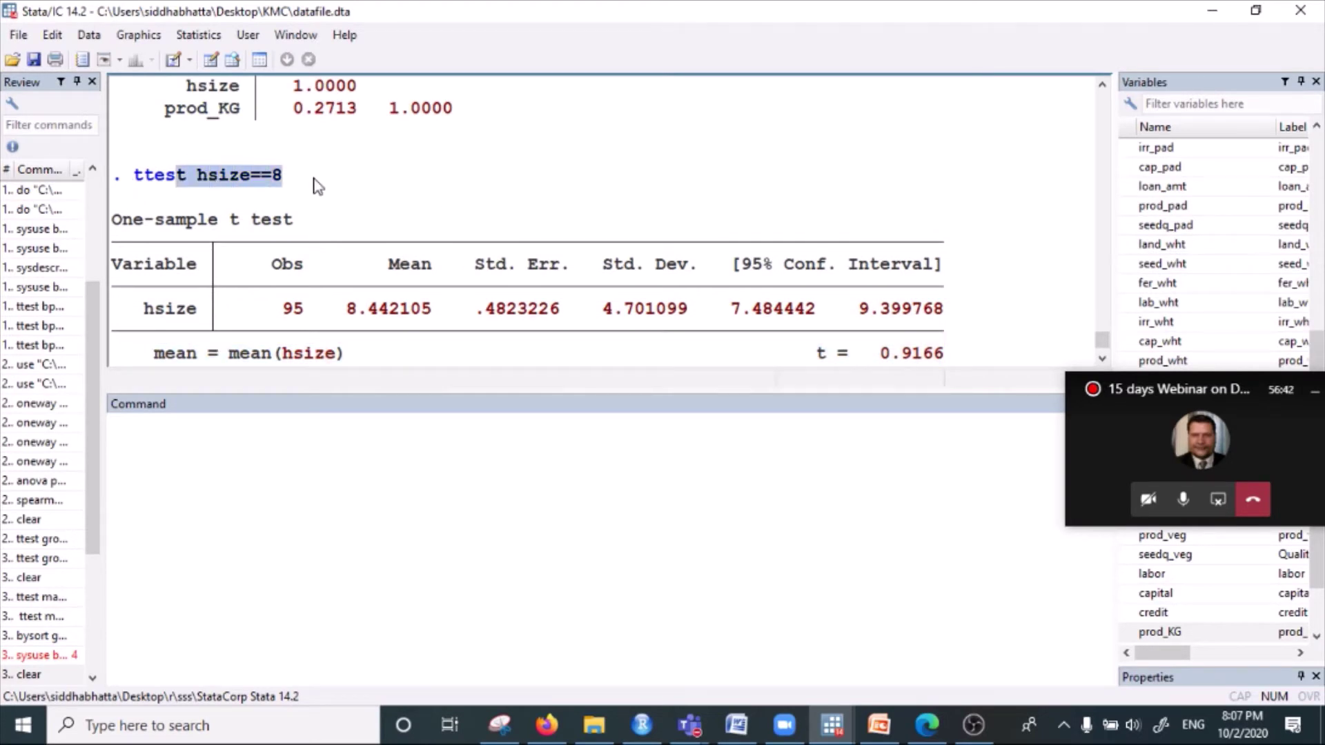
{"action": "scroll", "coordinate": [334, 181], "scroll_direction": "down", "scroll_amount": 2}
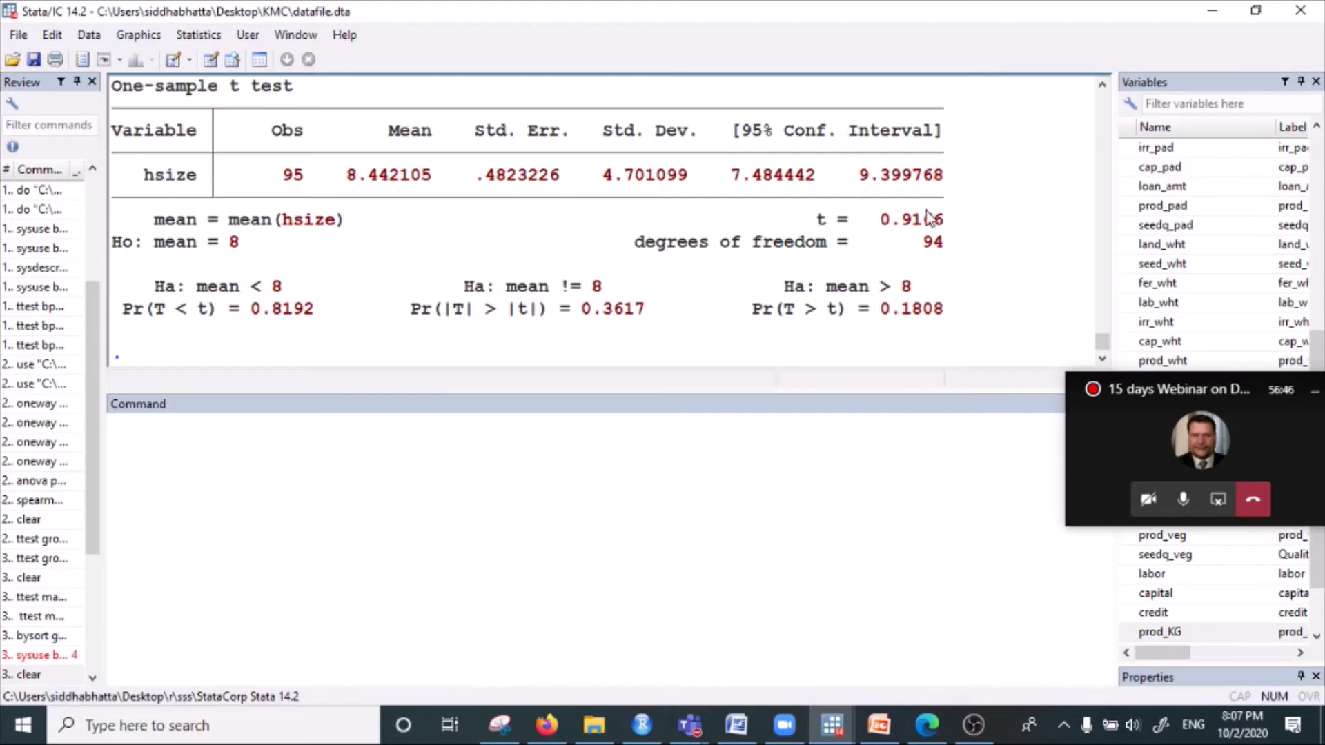
- Write the decision rule "if t>2, the null is rejected." on the command line, highlighting the t statistic for comparison
{"action": "left_click", "coordinate": [378, 430]}
{"action": "type", "text": "if "}
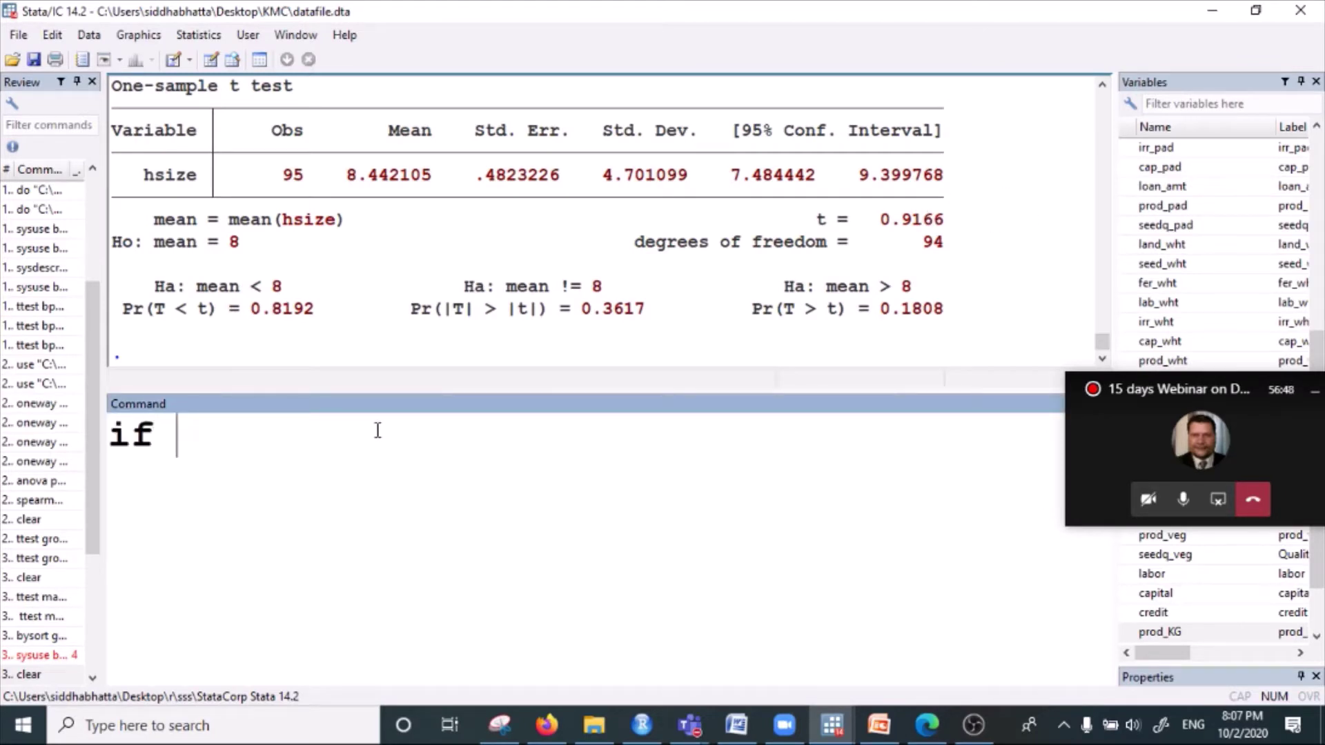
{"action": "type", "text": "t>2"}
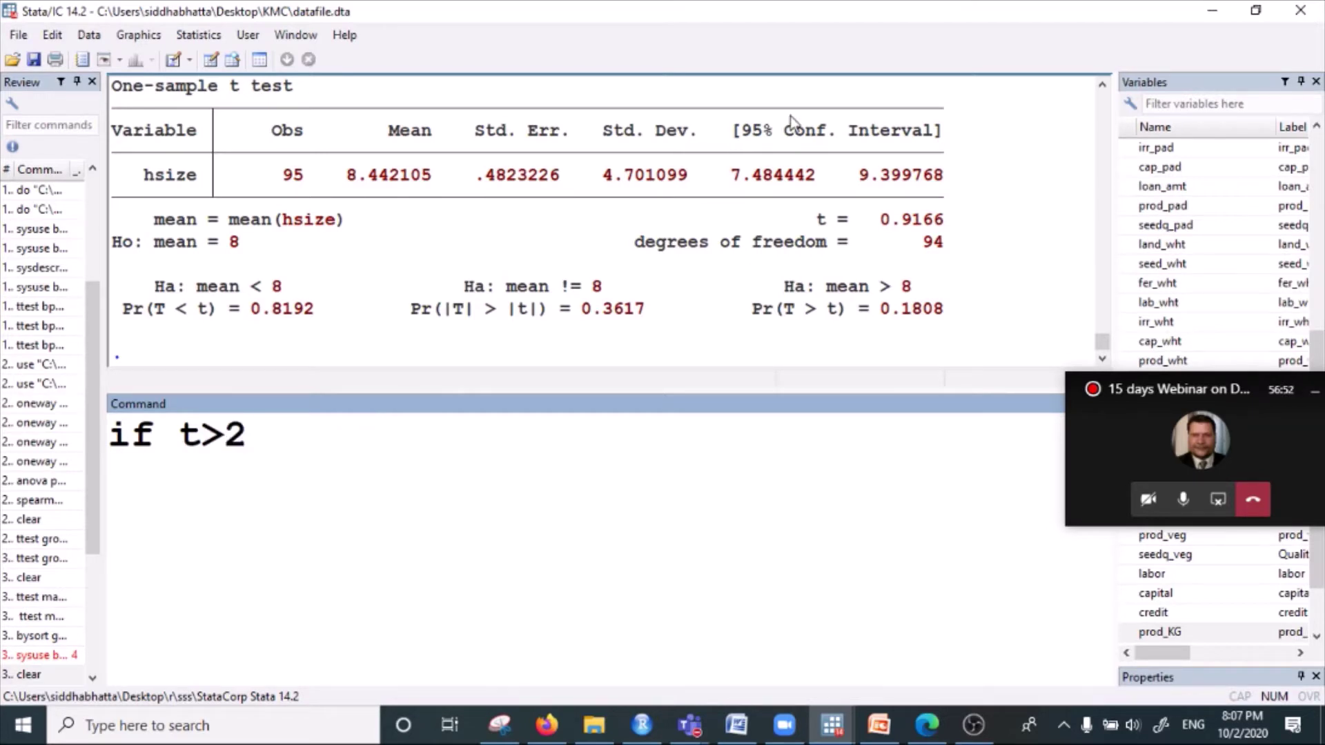
{"action": "left_click_drag", "start_coordinate": [870, 219], "coordinate": [947, 231]}
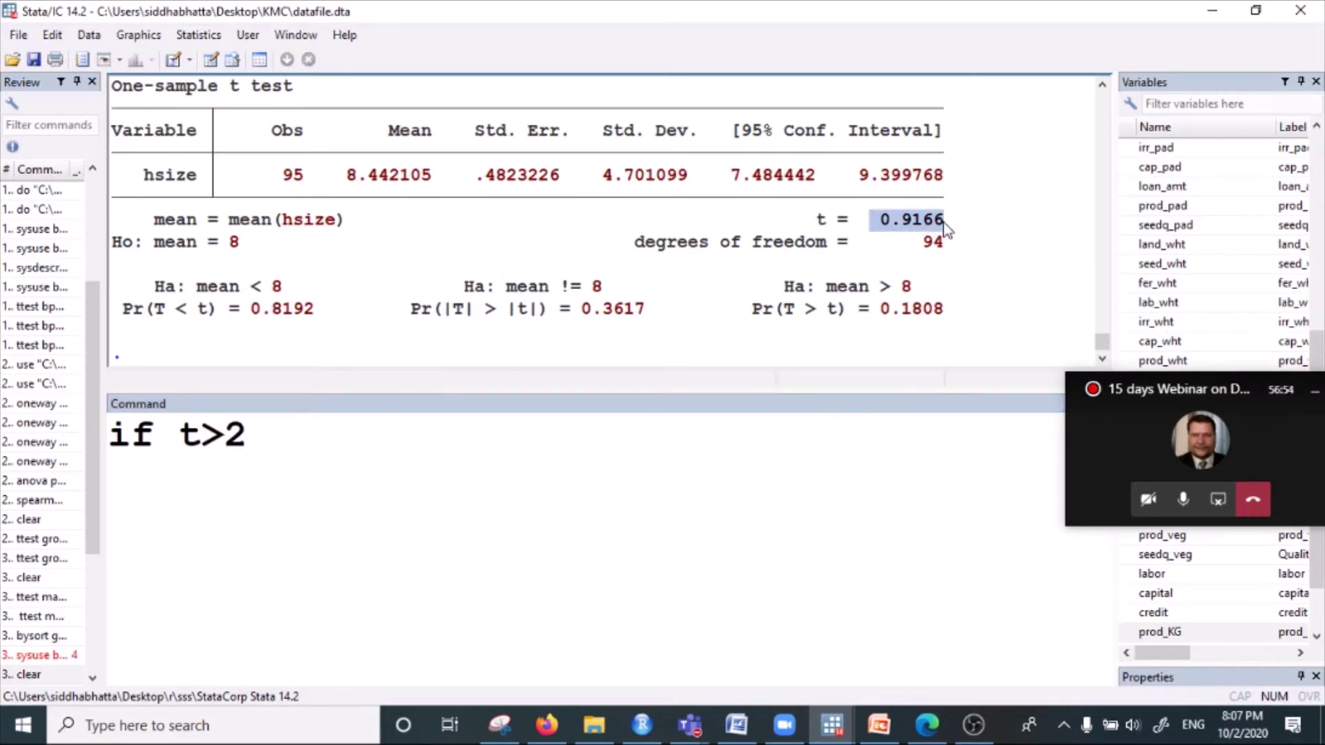
{"action": "left_click", "coordinate": [329, 446]}
{"action": "type", "text": ","}
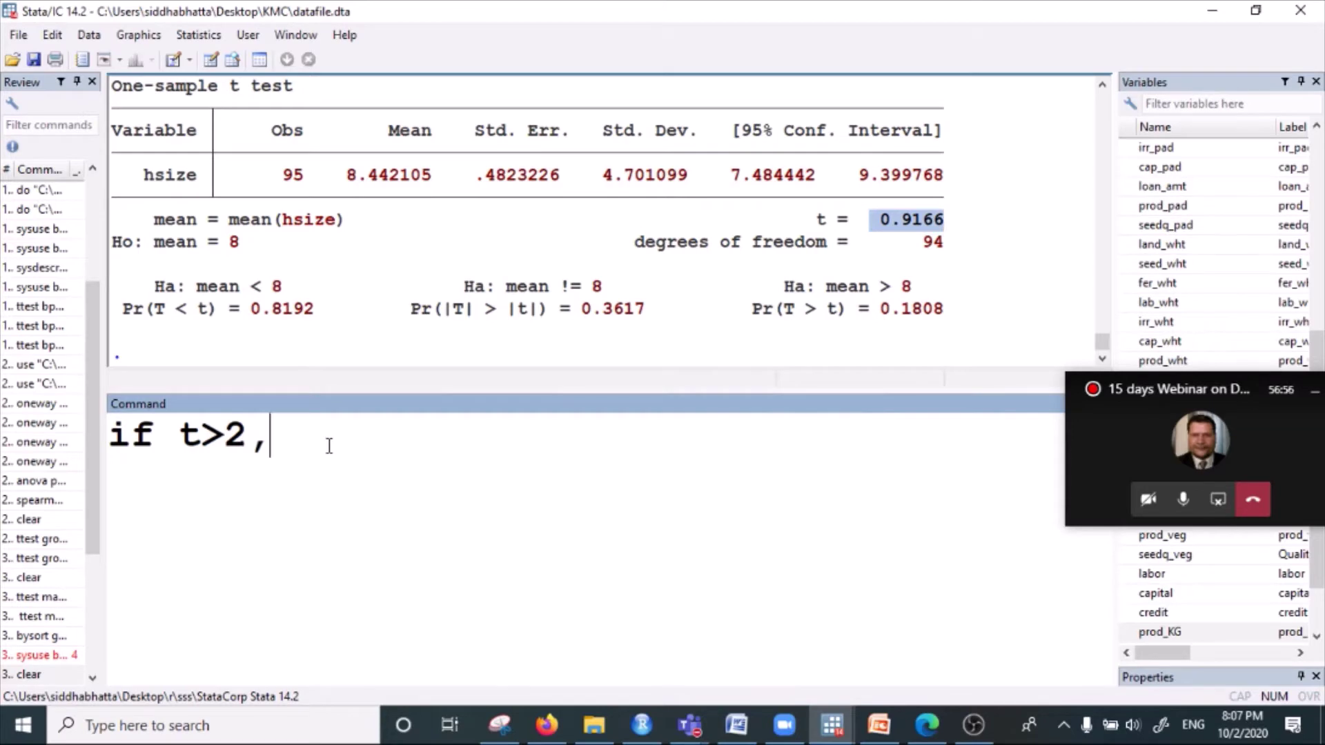
{"action": "type", "text": " the null is re"}
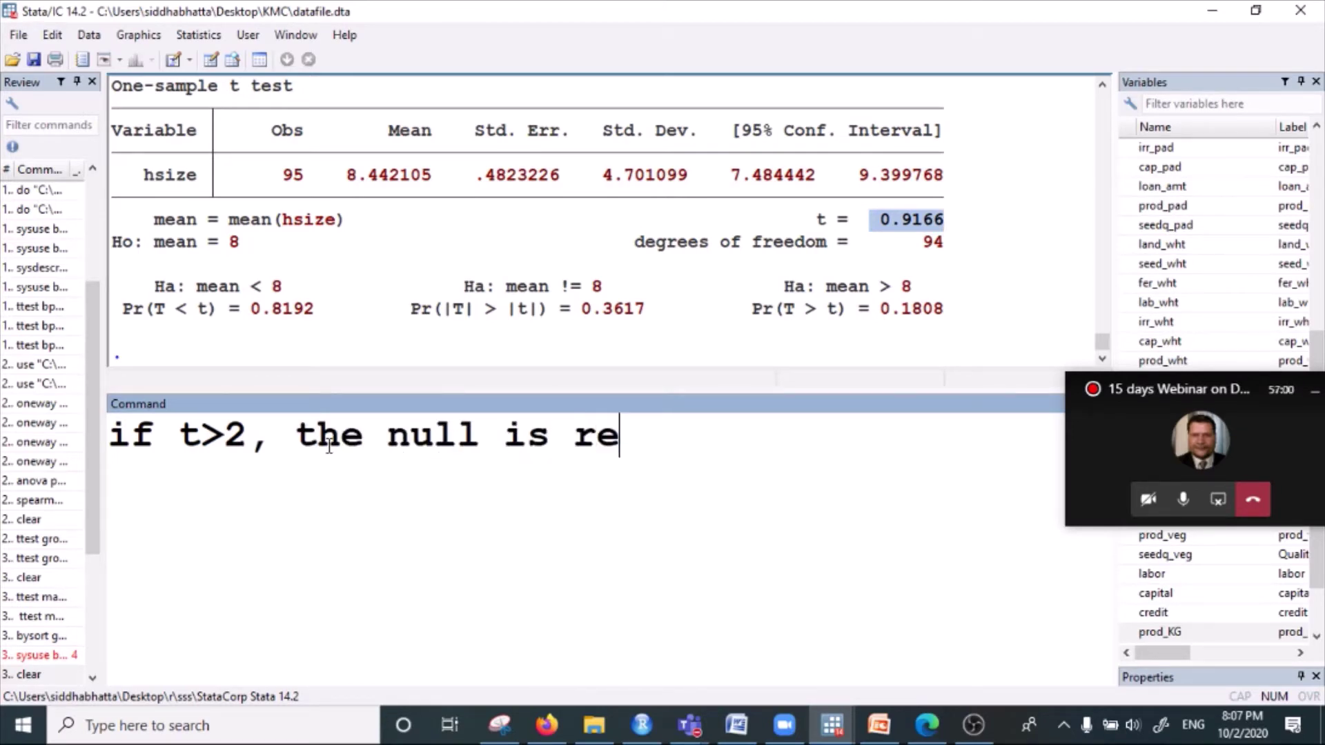
{"action": "type", "text": "jected"}
{"action": "key", "text": "BackSpace"}
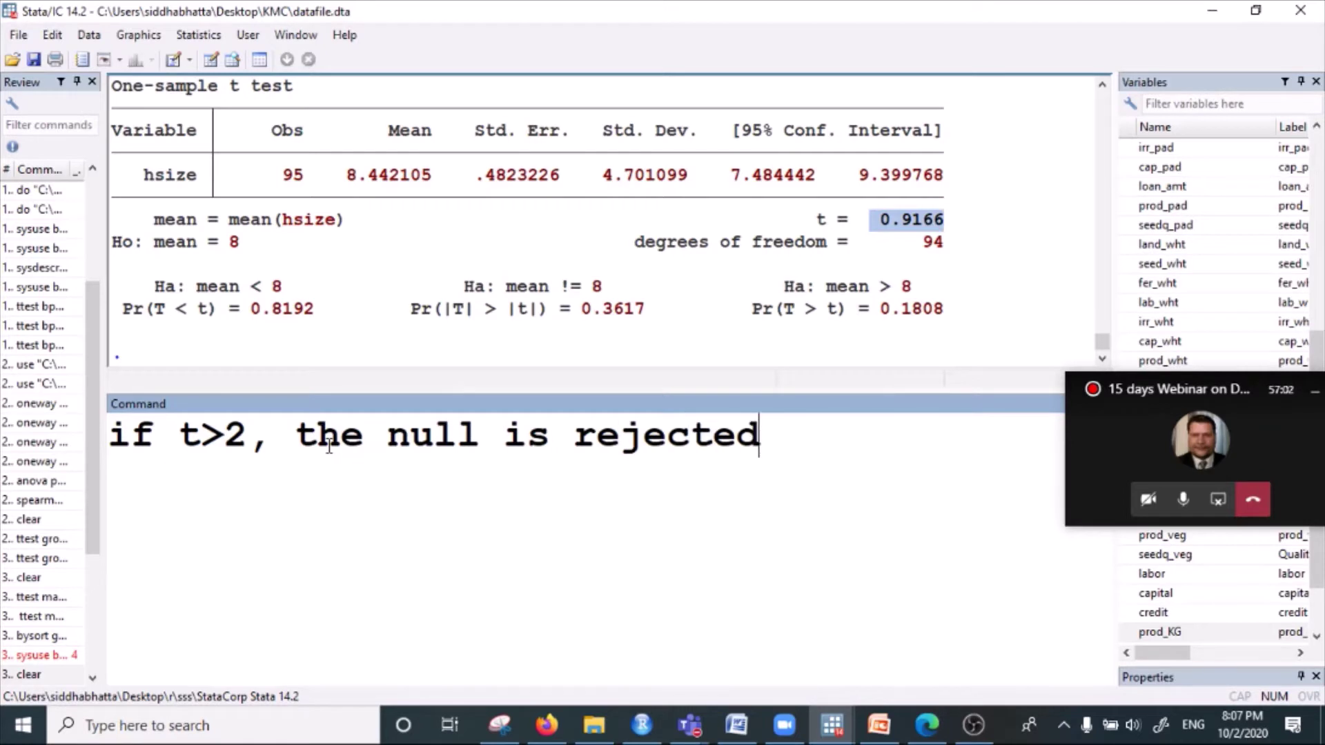
{"action": "type", "text": "."}
- Highlight the hsize==8 hypothesis in the output for reference and submit the decision rule note as a command
{"action": "scroll", "coordinate": [234, 359], "scroll_direction": "up", "scroll_amount": 3}
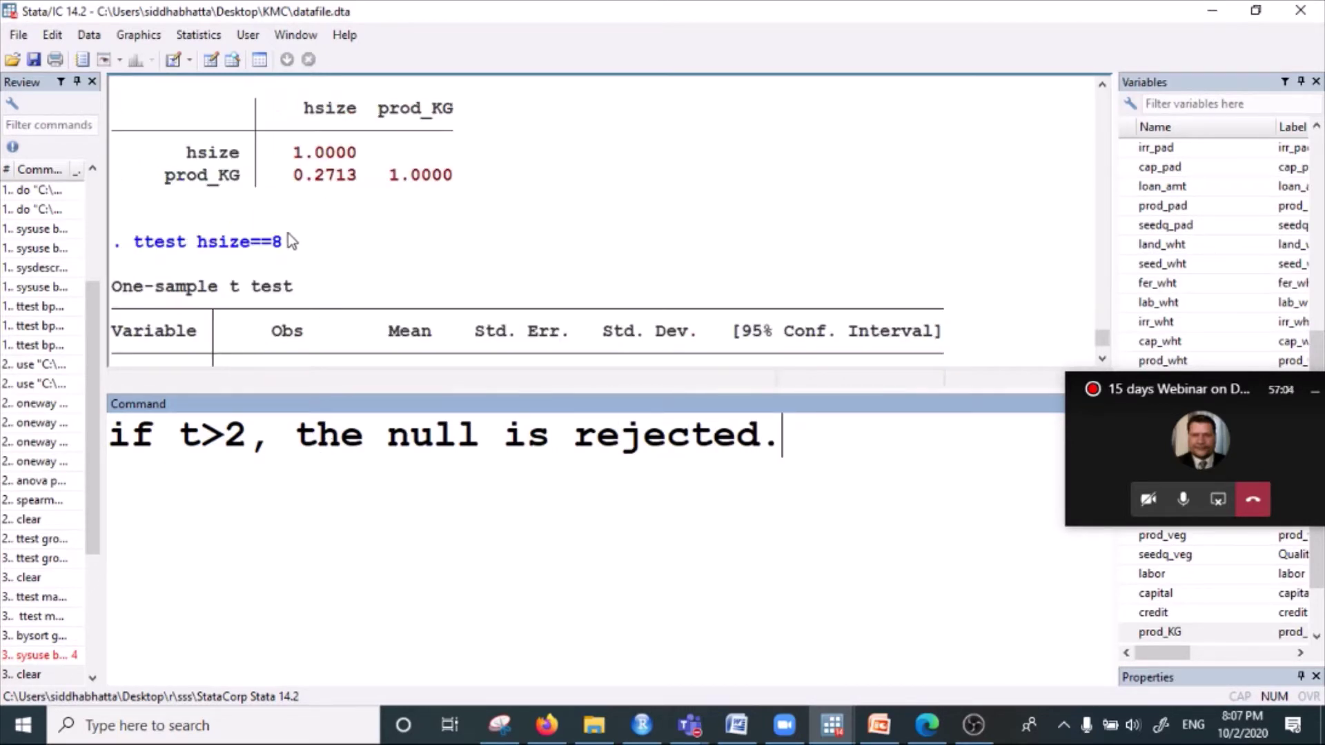
{"action": "left_click_drag", "start_coordinate": [220, 245], "coordinate": [313, 246]}
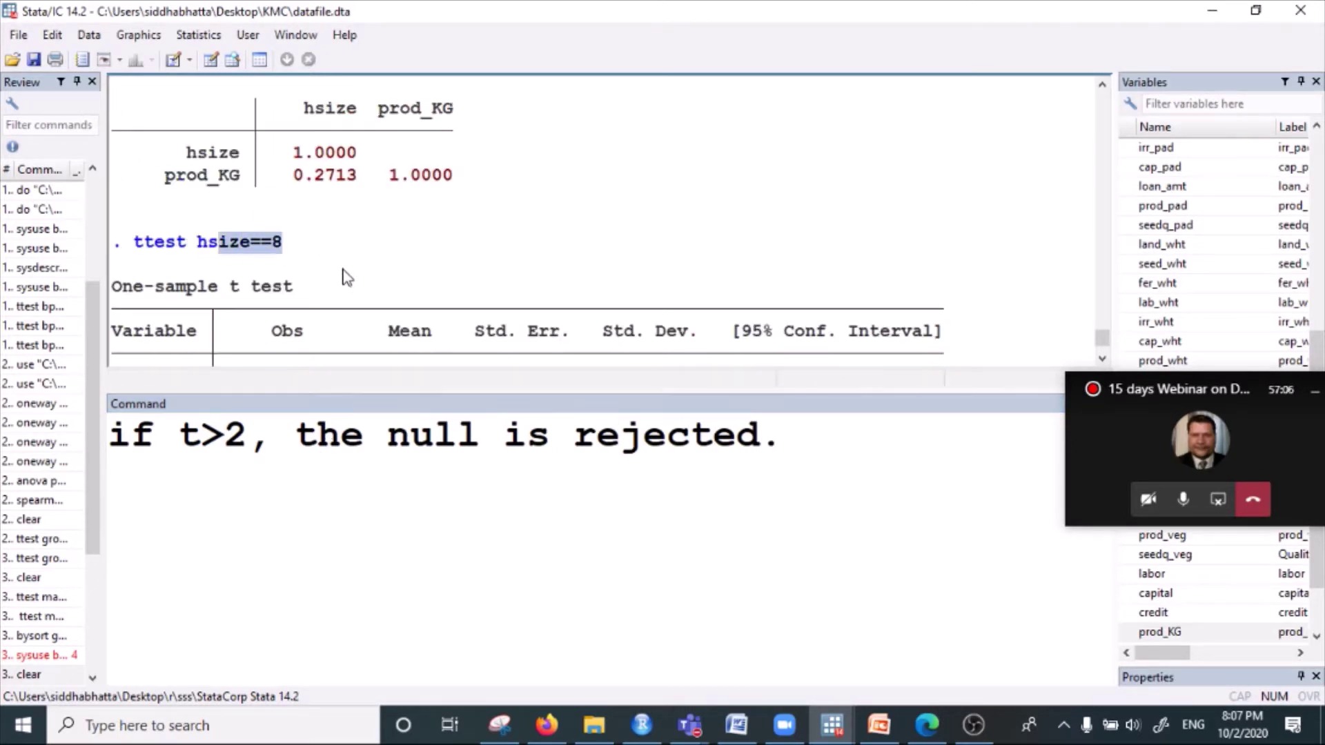
{"action": "scroll", "coordinate": [408, 293], "scroll_direction": "down", "scroll_amount": 2}
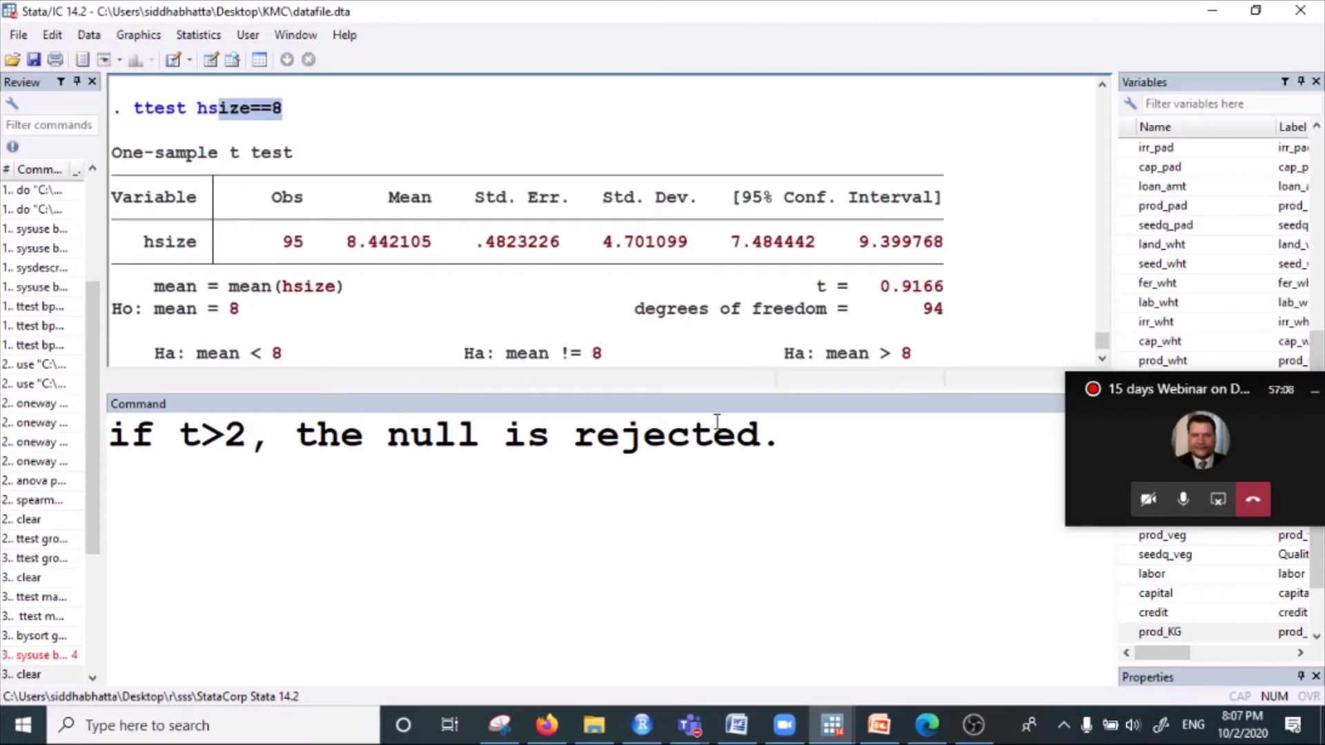
{"action": "left_click", "coordinate": [760, 438]}
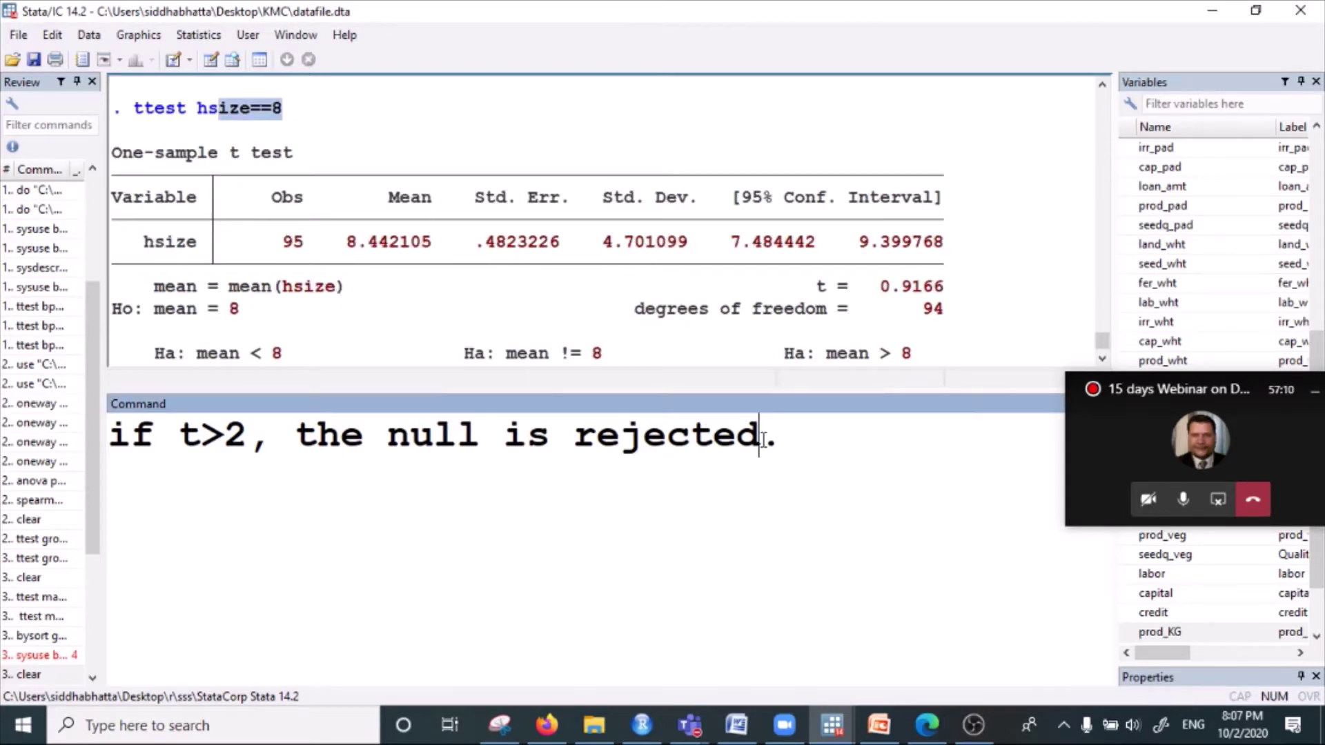
{"action": "left_click", "coordinate": [782, 445]}
{"action": "key", "text": "Return"}
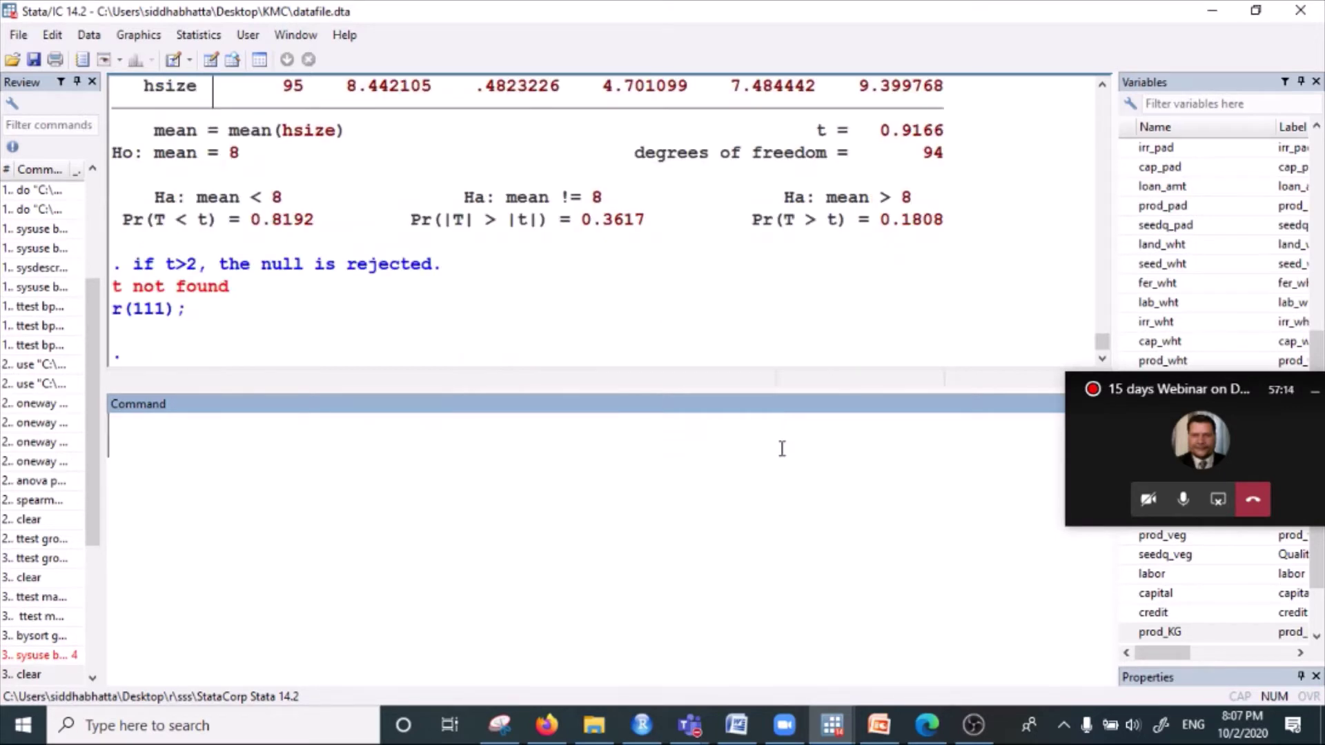
- Write the decision rule "if t<2, the null cannot be rejected." on the command line
{"action": "type", "text": "if t"}
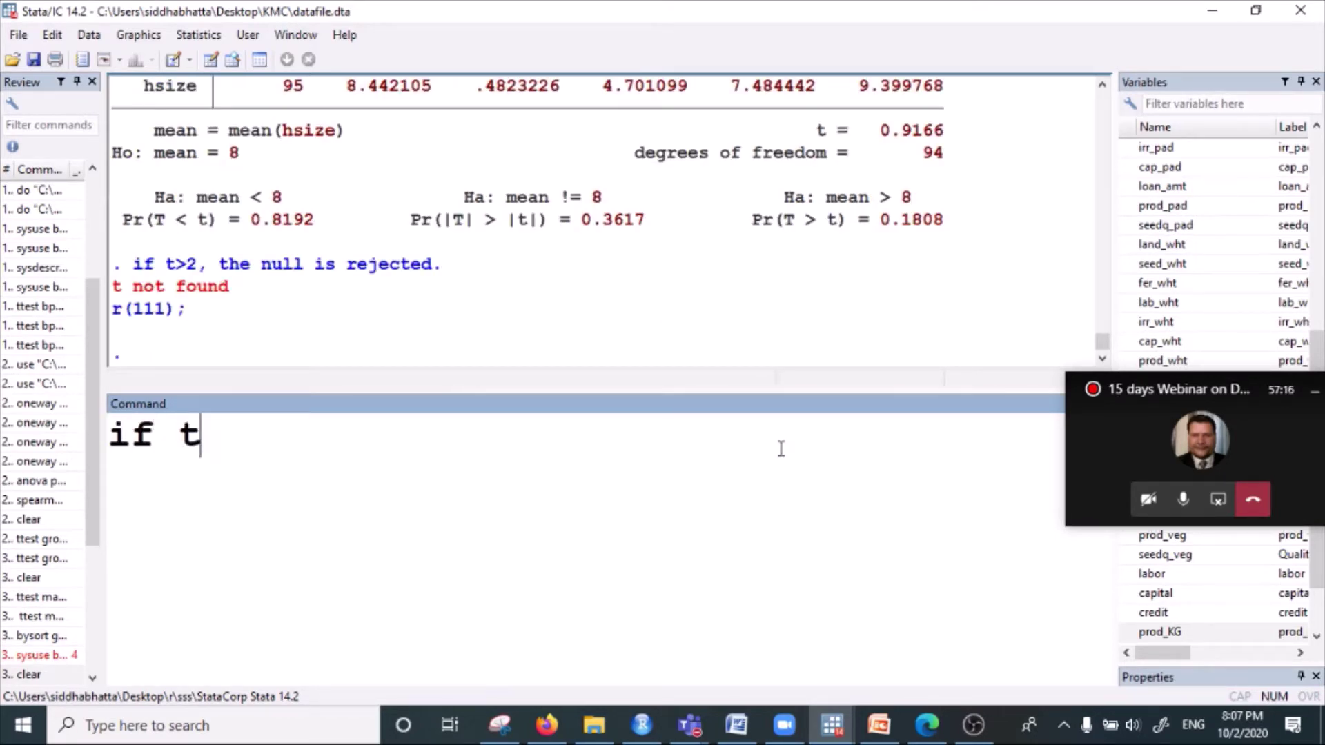
{"action": "type", "text": "<2, "}
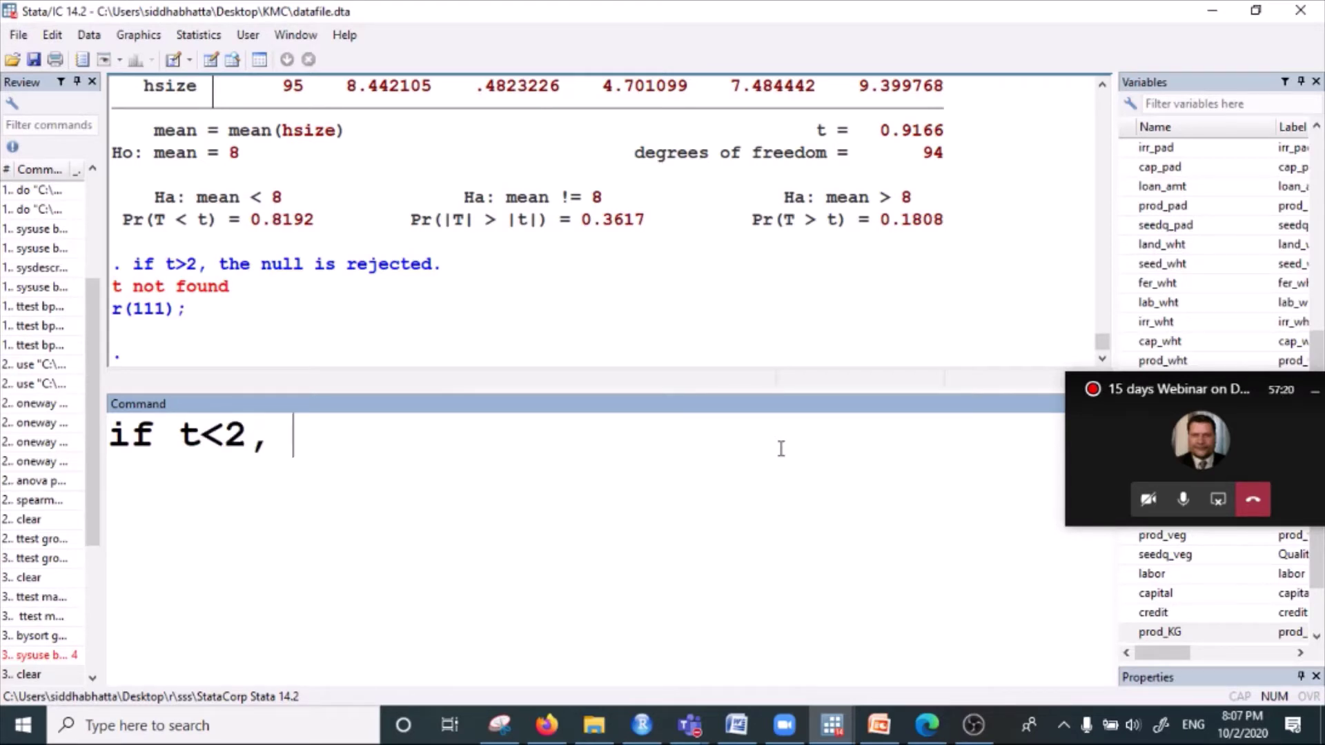
{"action": "type", "text": "the "}
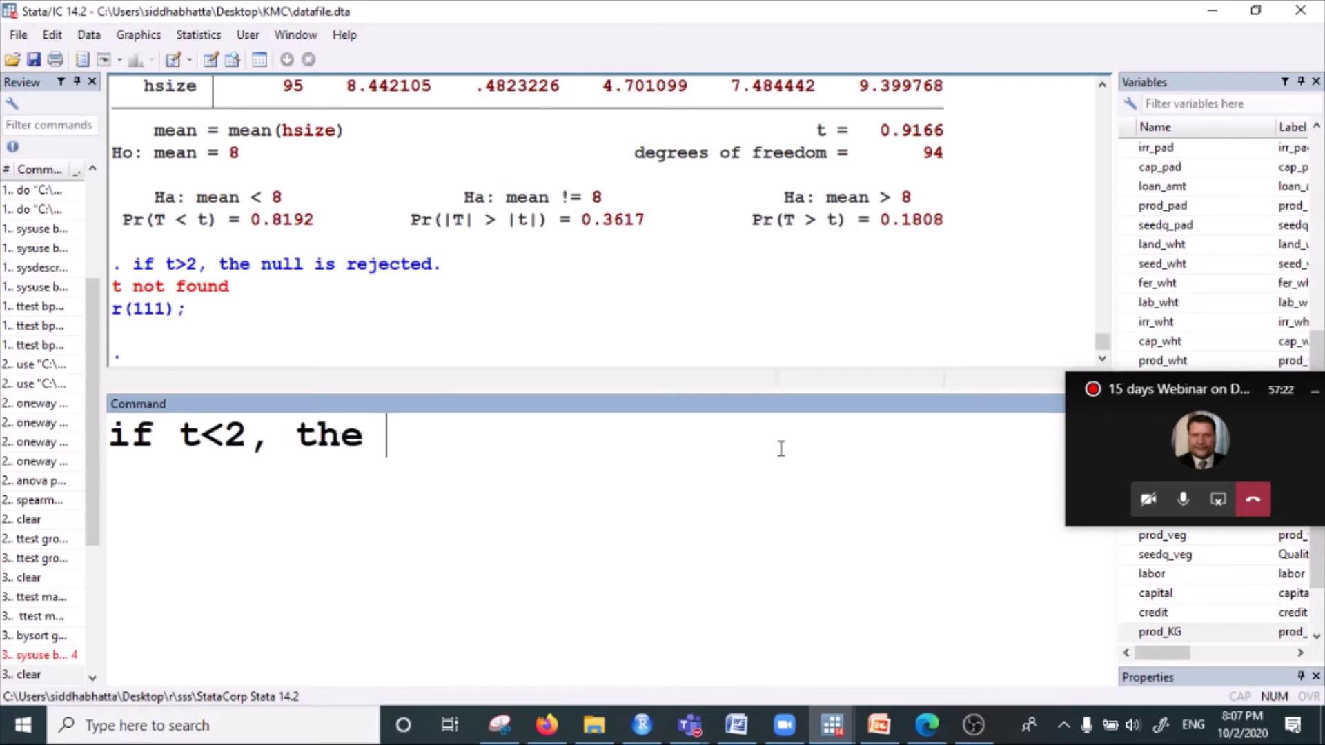
{"action": "type", "text": "null cann"}
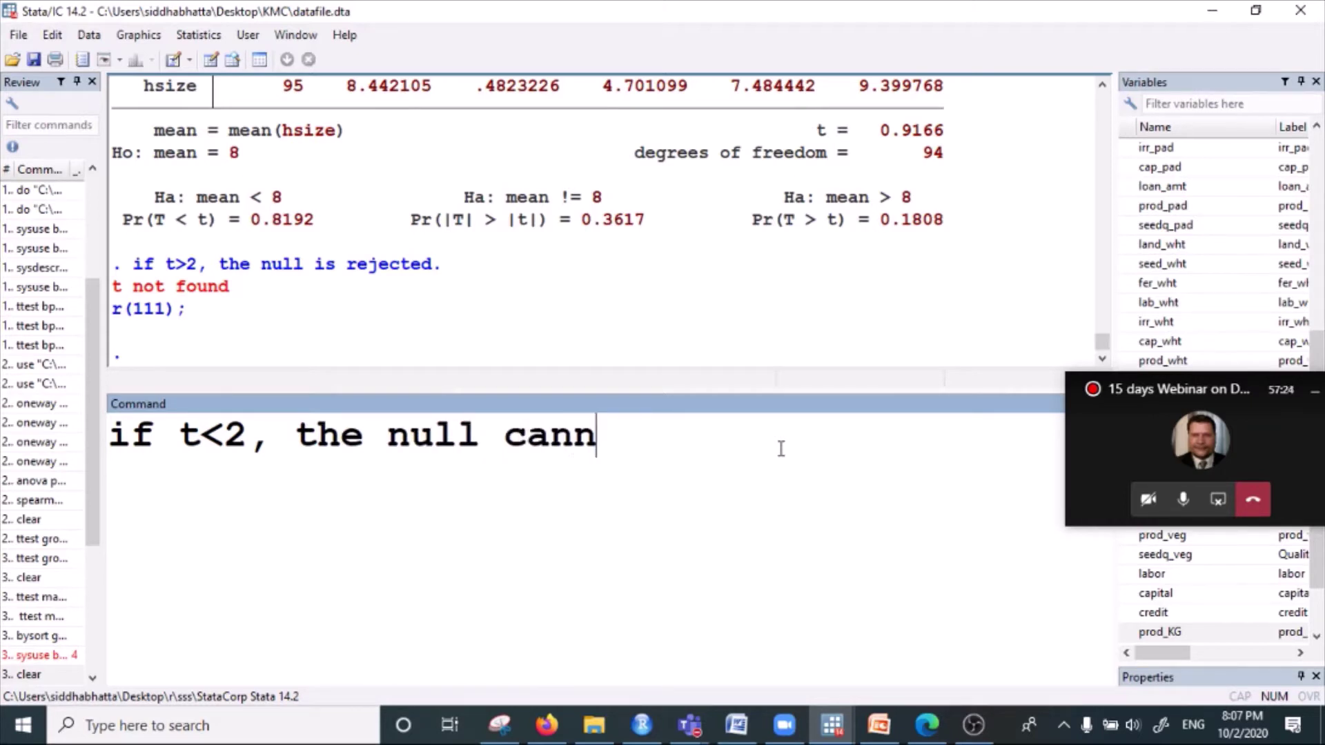
{"action": "type", "text": "ot be rejected"}
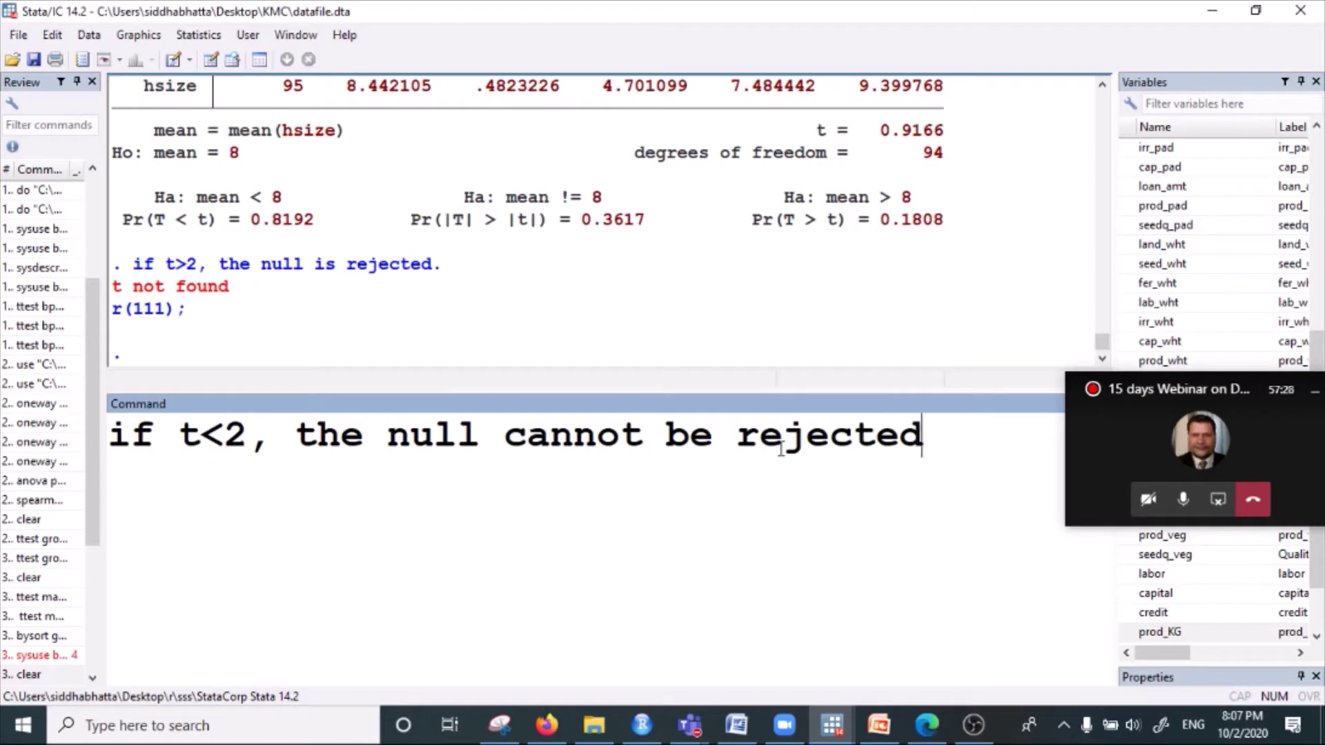
{"action": "type", "text": "."}
- Go back to the first one-sample t test output and highlight its command, ttest hsize==8
{"action": "scroll", "coordinate": [822, 289], "scroll_direction": "up", "scroll_amount": 1}
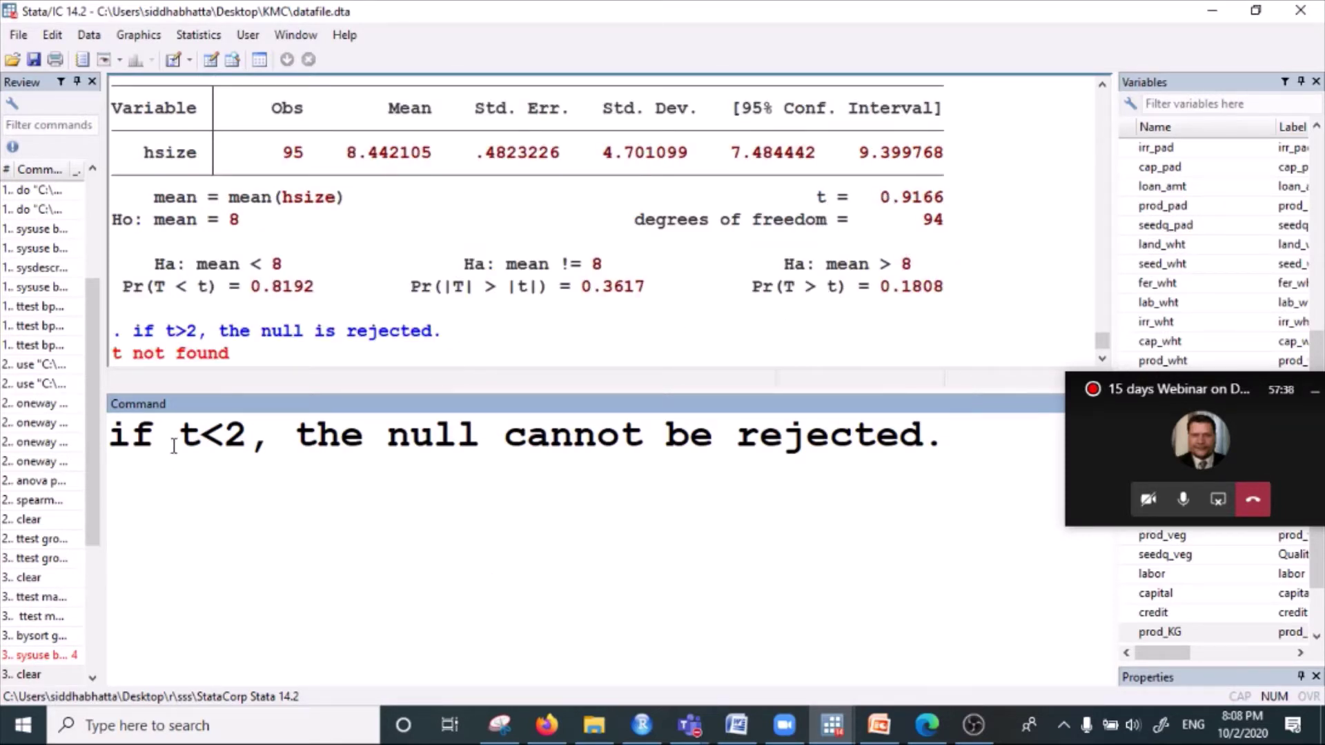
{"action": "scroll", "coordinate": [355, 349], "scroll_direction": "up", "scroll_amount": 2}
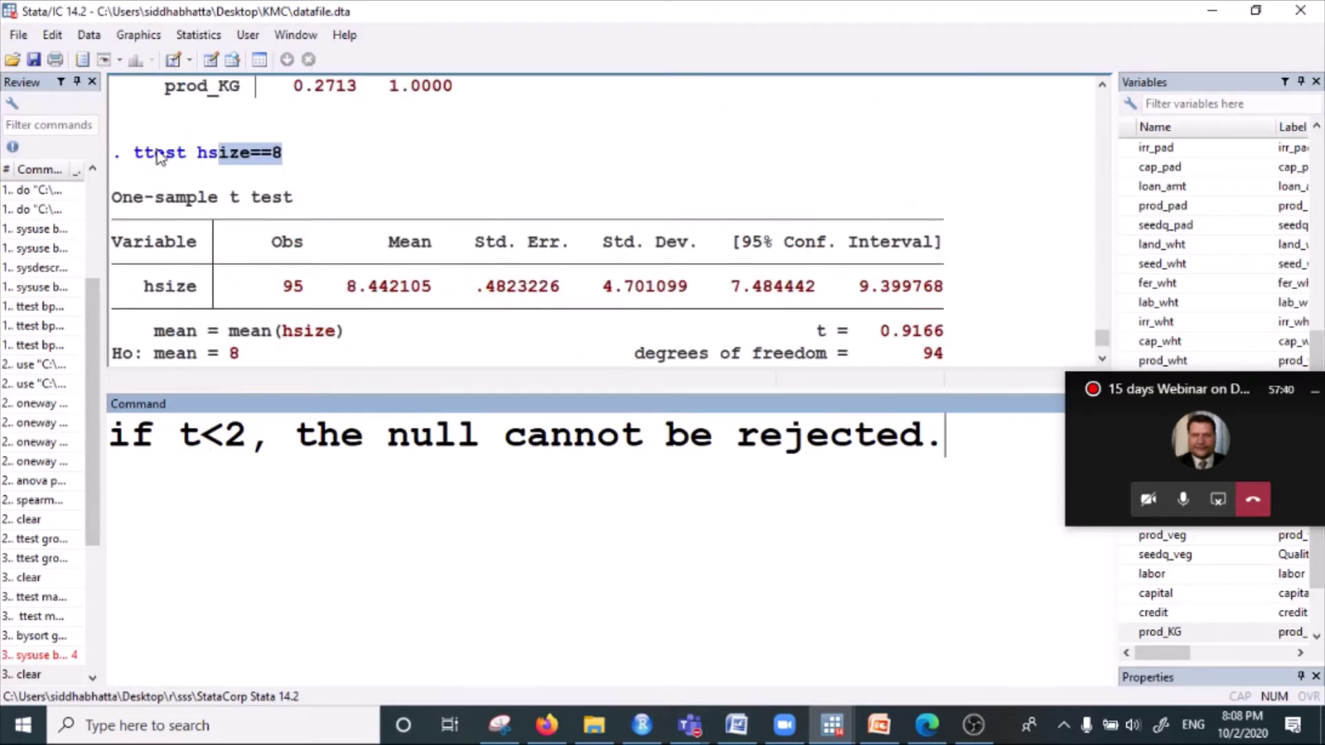
{"action": "left_click_drag", "start_coordinate": [166, 153], "coordinate": [334, 157]}
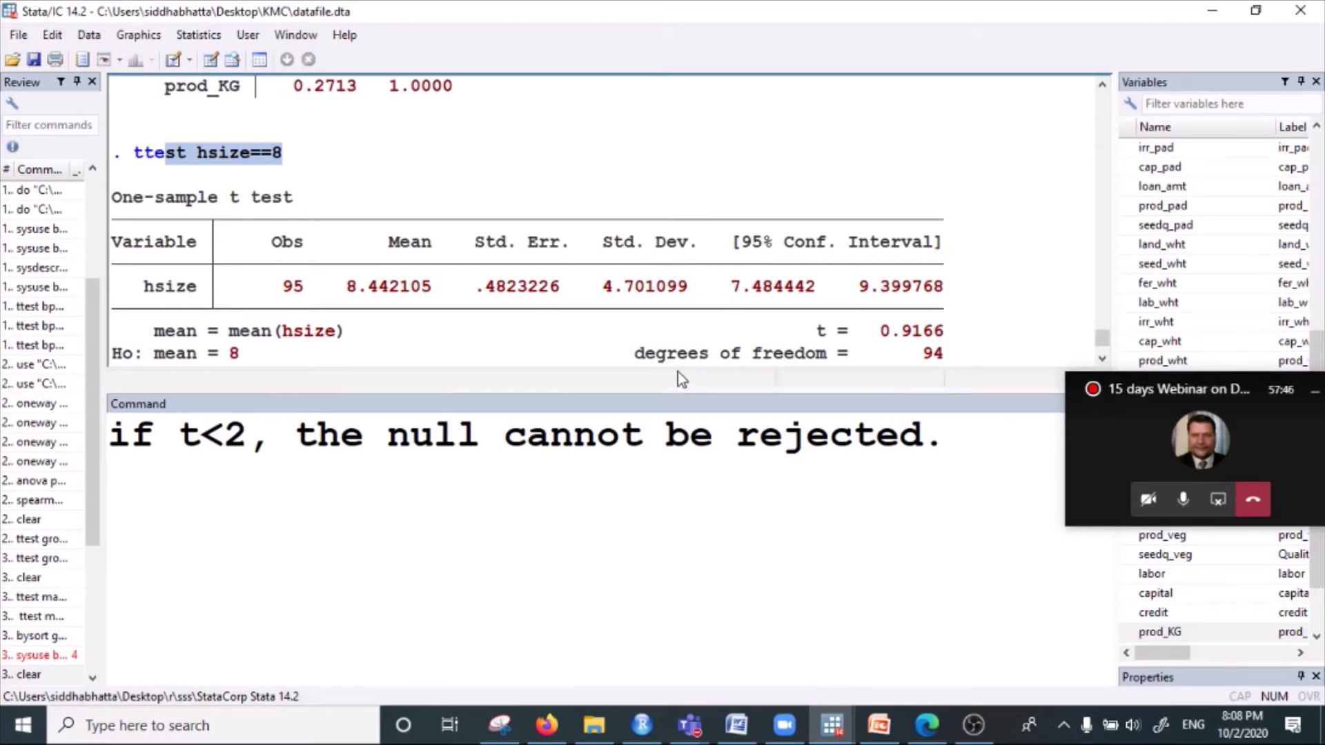
{"action": "left_click", "coordinate": [292, 149]}
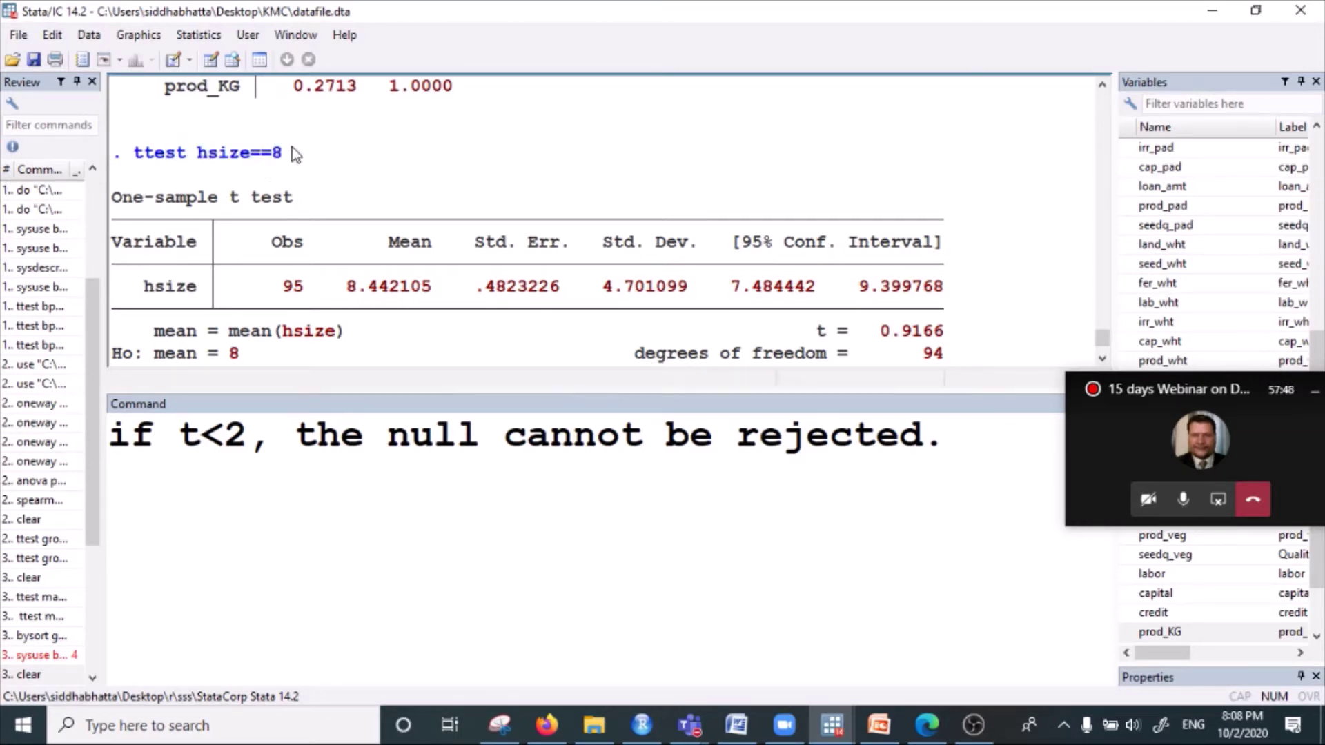
{"action": "left_click_drag", "start_coordinate": [296, 163], "coordinate": [133, 163]}
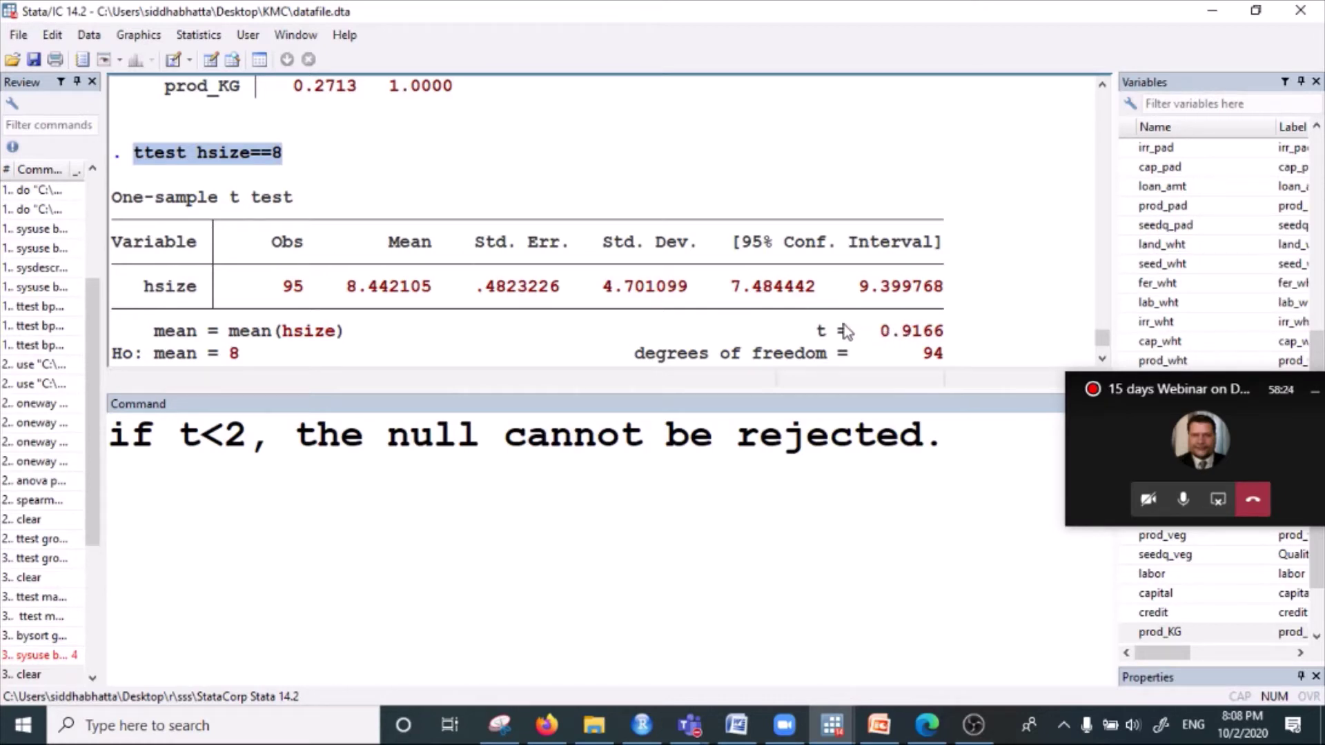
- Highlight the t statistic of the hsize==8 test and compare it with the tested hypothesis
{"action": "left_click_drag", "start_coordinate": [805, 305], "coordinate": [839, 332]}
{"action": "left_click_drag", "start_coordinate": [918, 343], "coordinate": [805, 329]}
{"action": "left_click", "coordinate": [936, 332]}
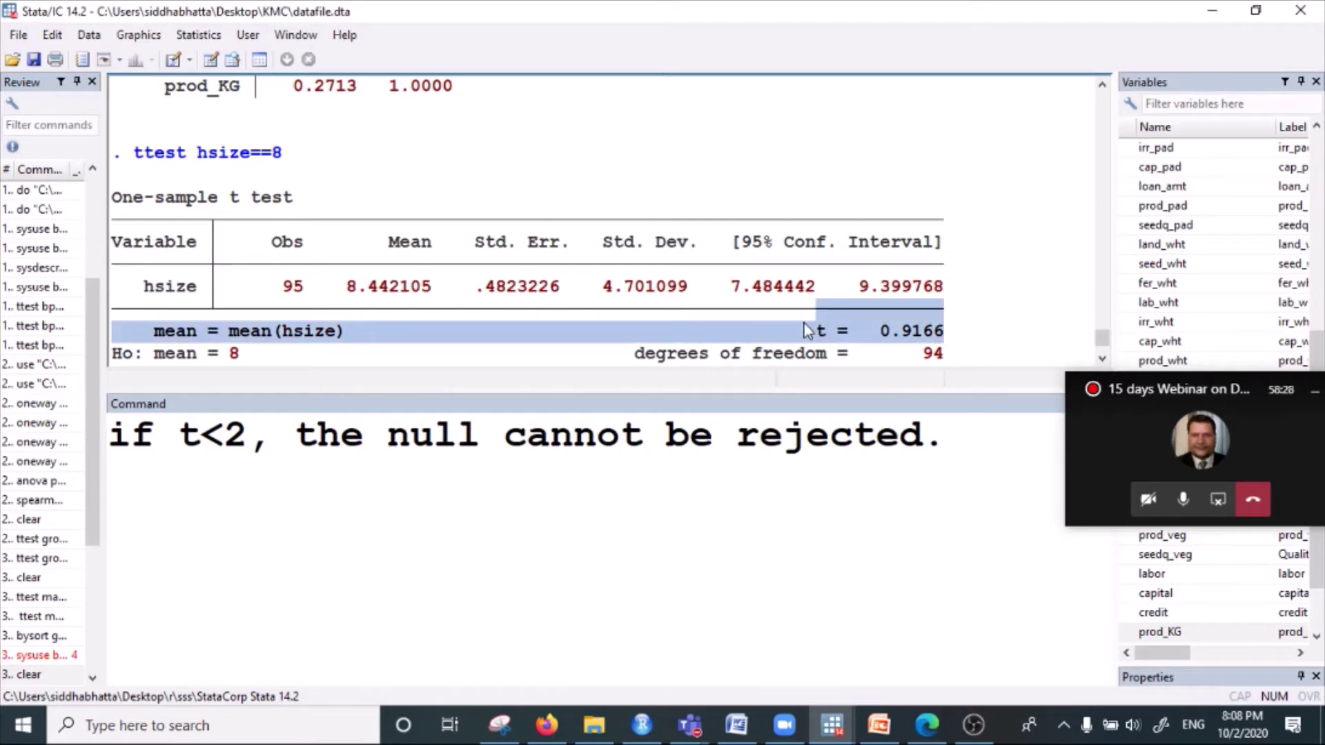
{"action": "left_click", "coordinate": [820, 329]}
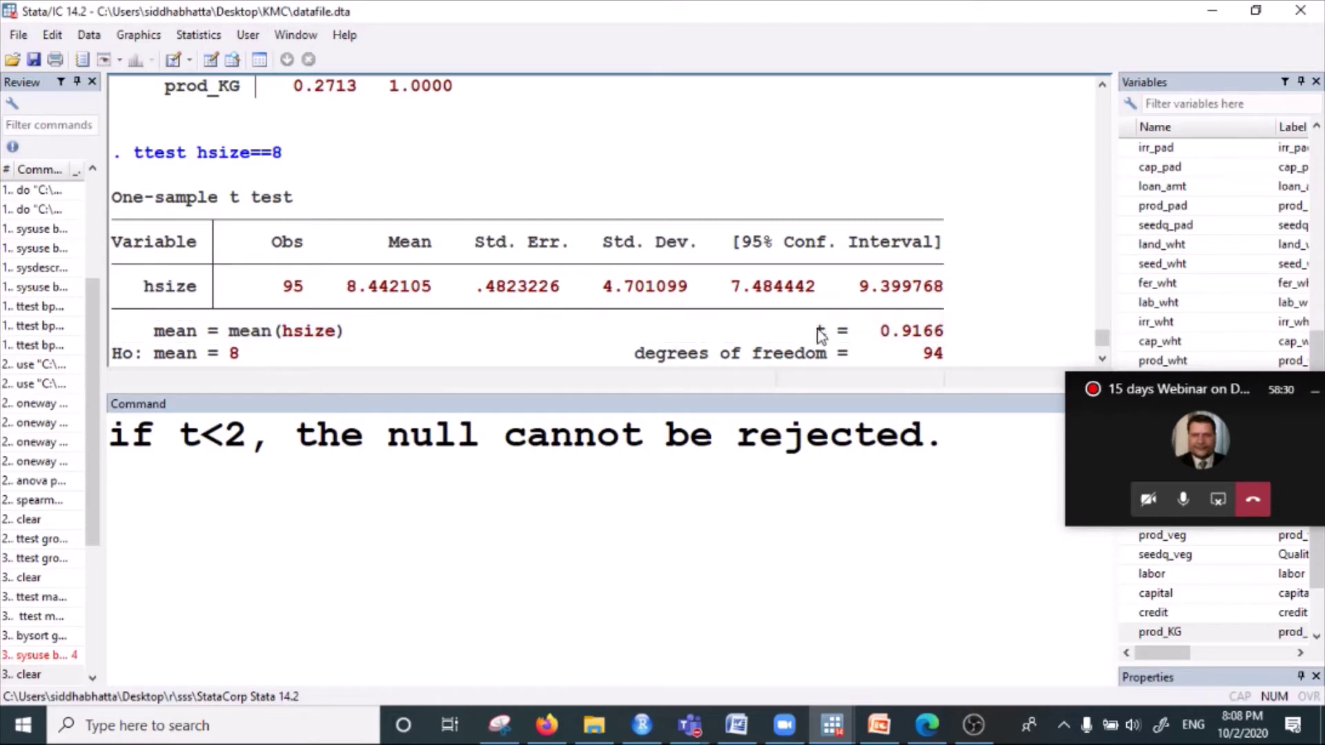
{"action": "left_click_drag", "start_coordinate": [805, 330], "coordinate": [964, 342]}
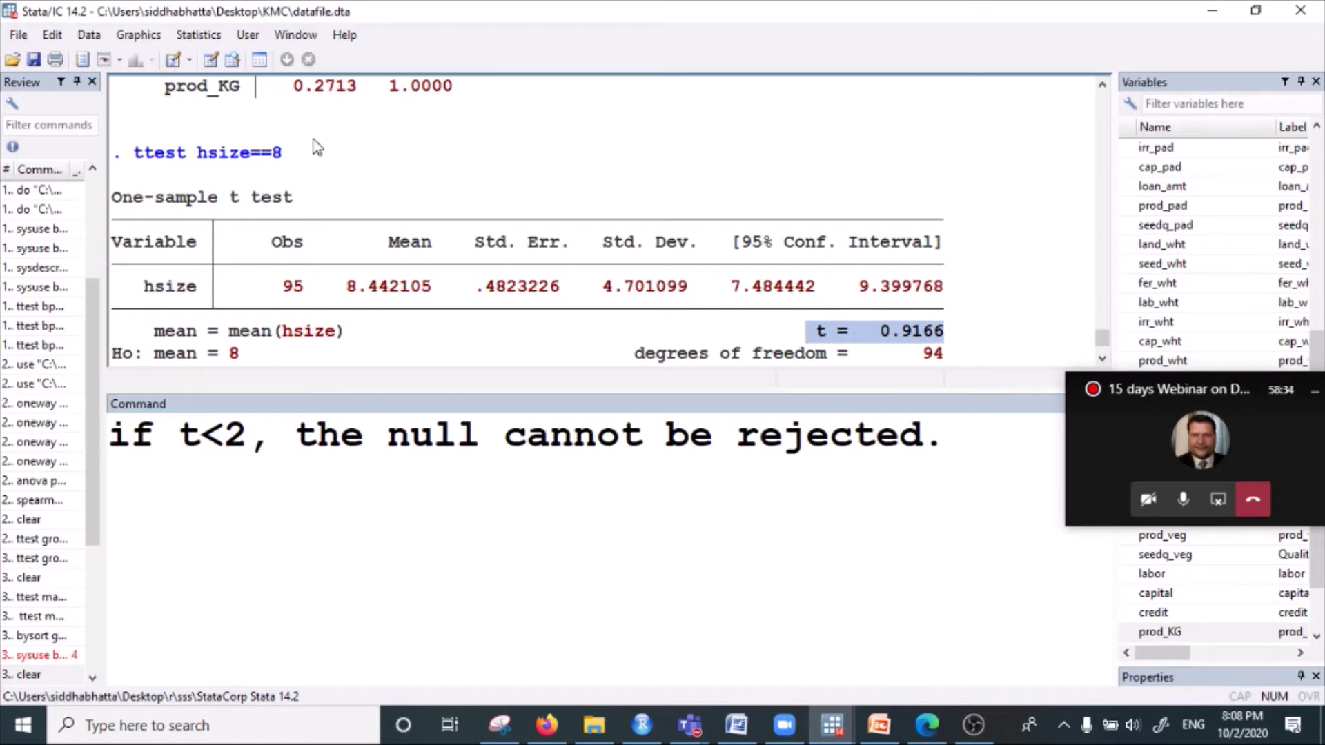
{"action": "left_click_drag", "start_coordinate": [317, 147], "coordinate": [127, 160]}
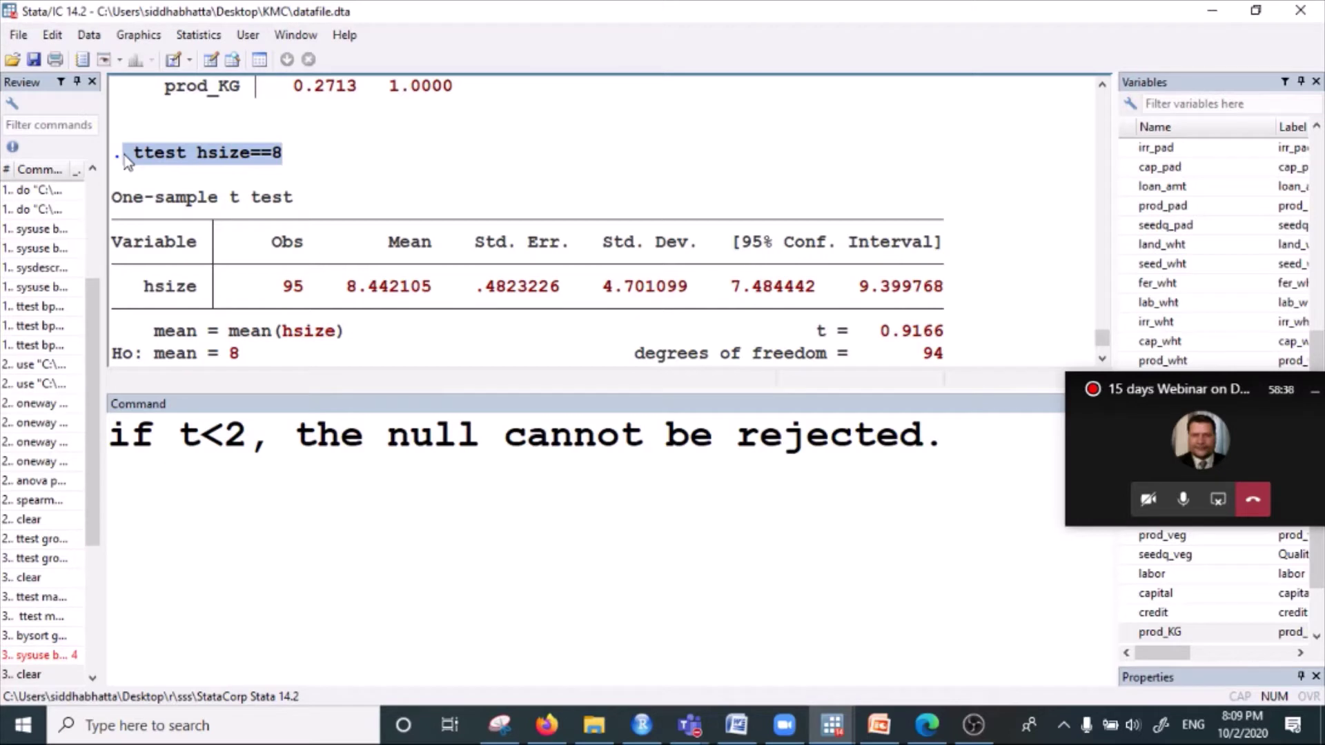
{"action": "left_click_drag", "start_coordinate": [873, 332], "coordinate": [956, 345]}
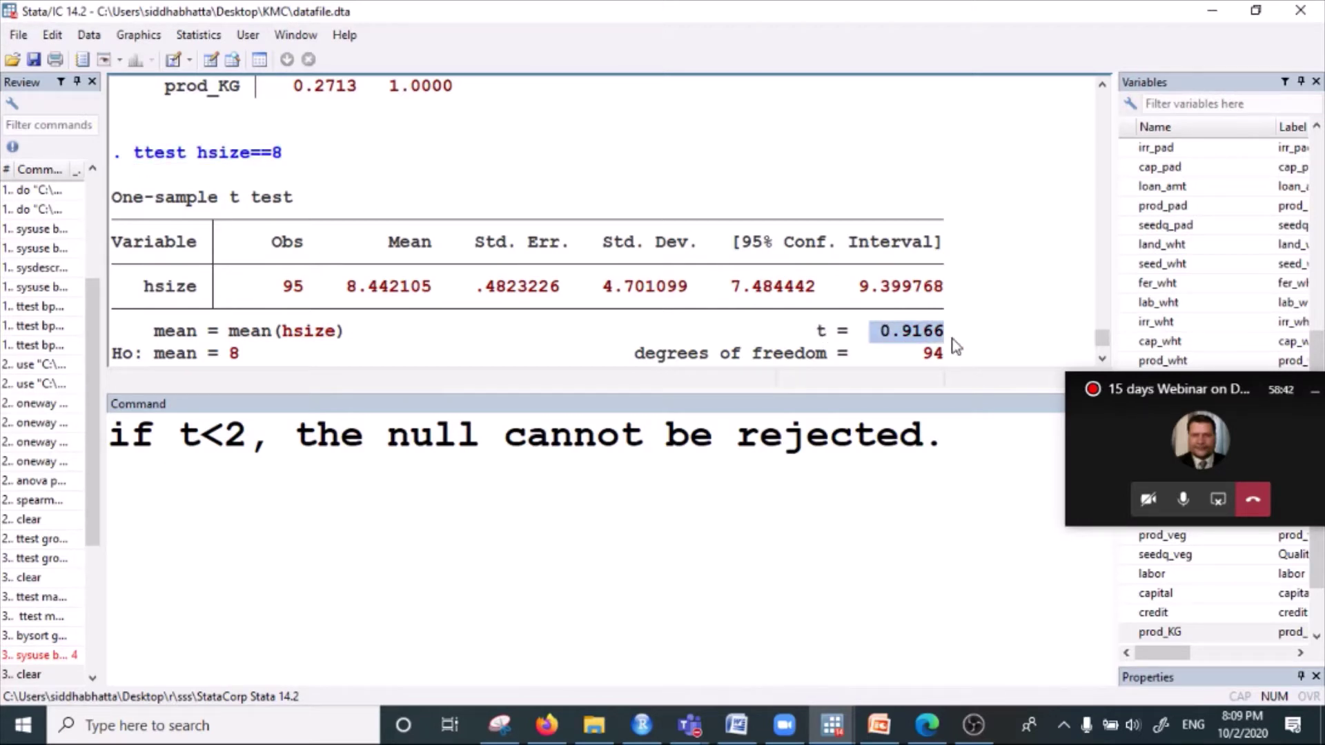
{"action": "left_click_drag", "start_coordinate": [210, 155], "coordinate": [284, 156]}
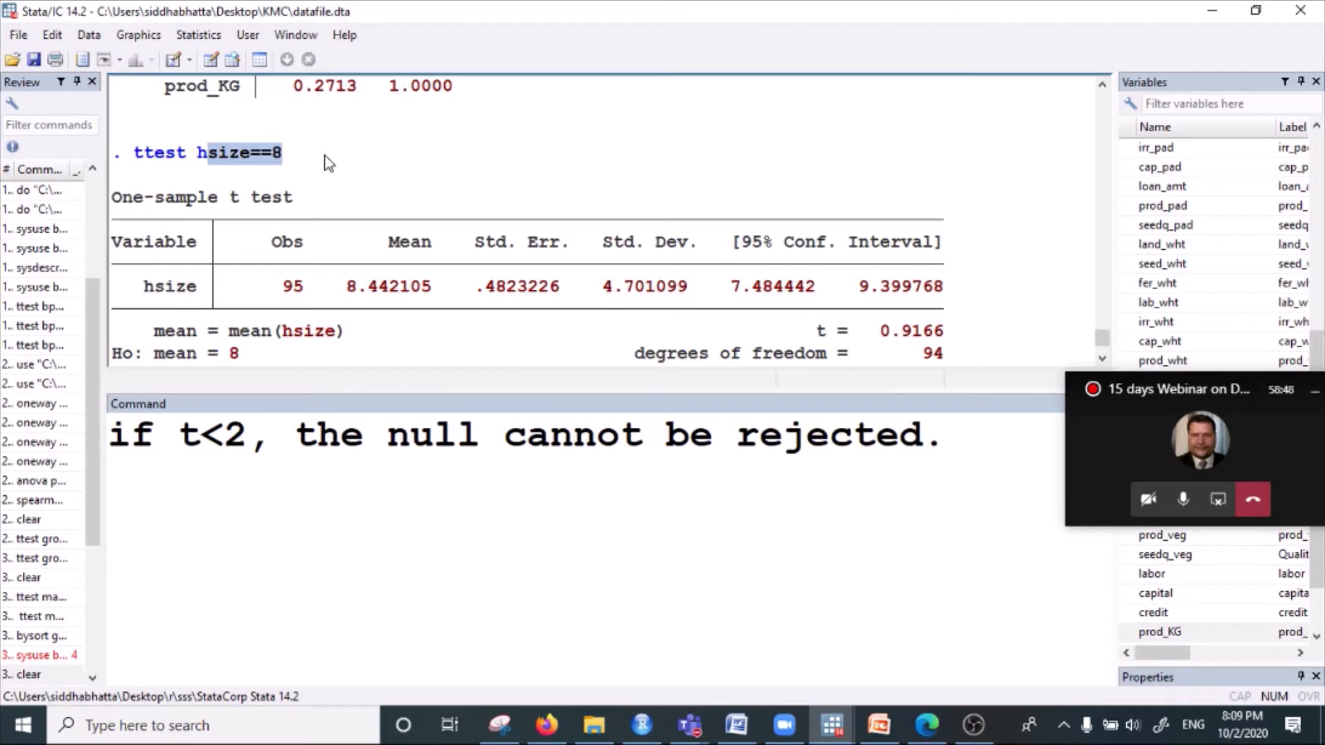
- Replace the decision rule note with ttest hsize==10 and run this one-sample t test
{"action": "left_click_drag", "start_coordinate": [946, 442], "coordinate": [67, 442]}
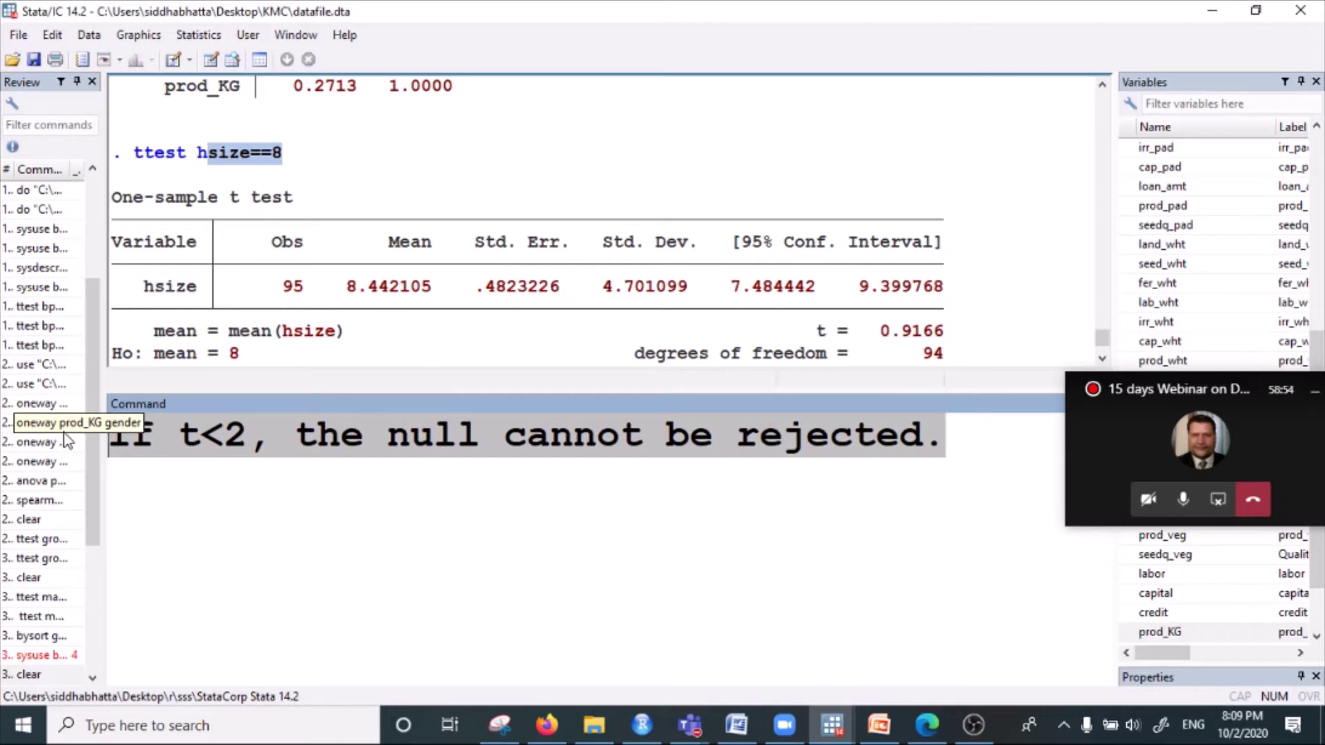
{"action": "type", "text": "ttest "}
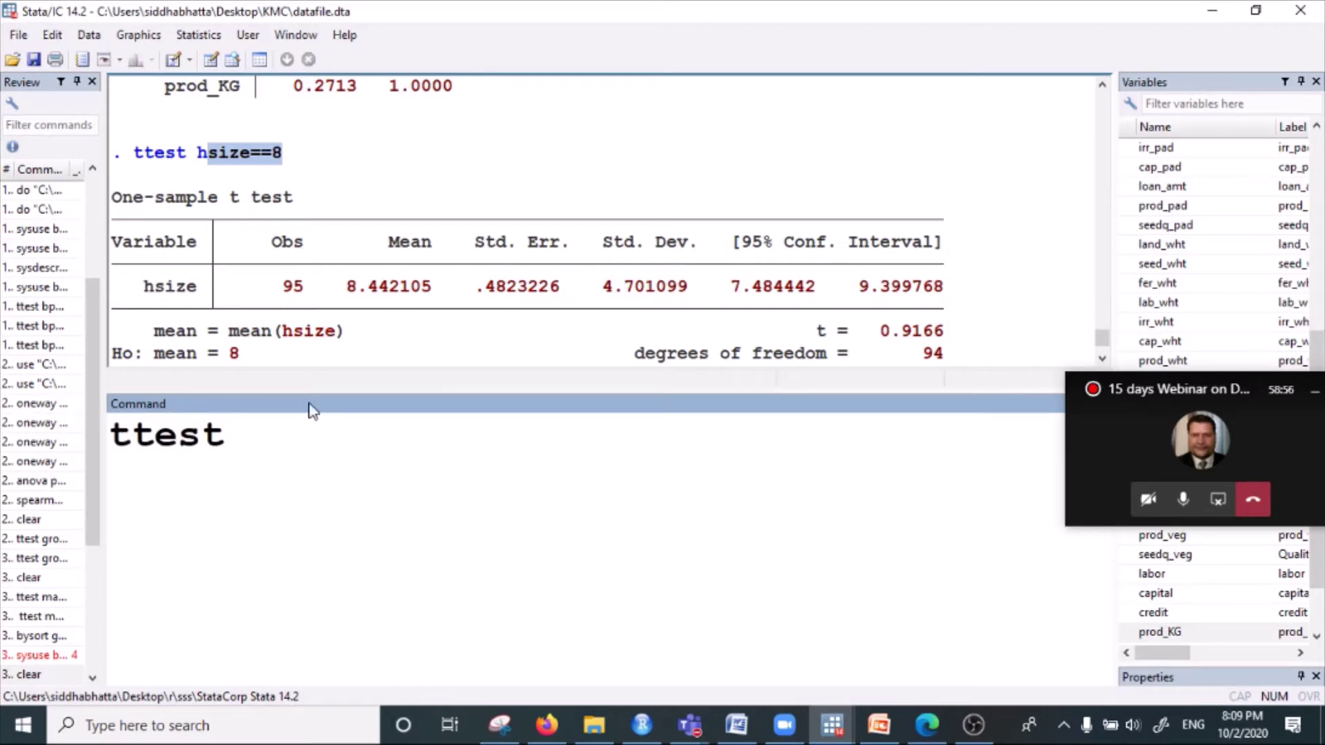
{"action": "type", "text": "hh"}
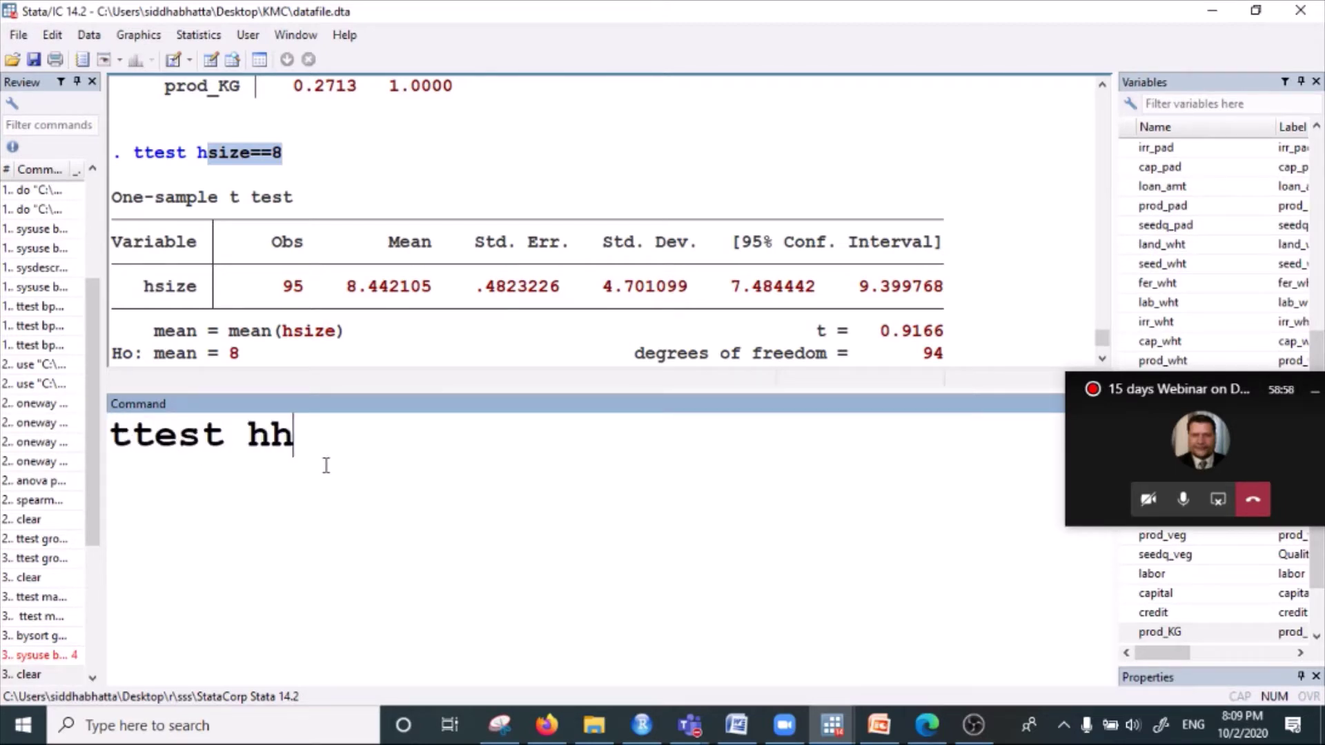
{"action": "key", "text": "BackSpace"}
{"action": "type", "text": "size==10"}
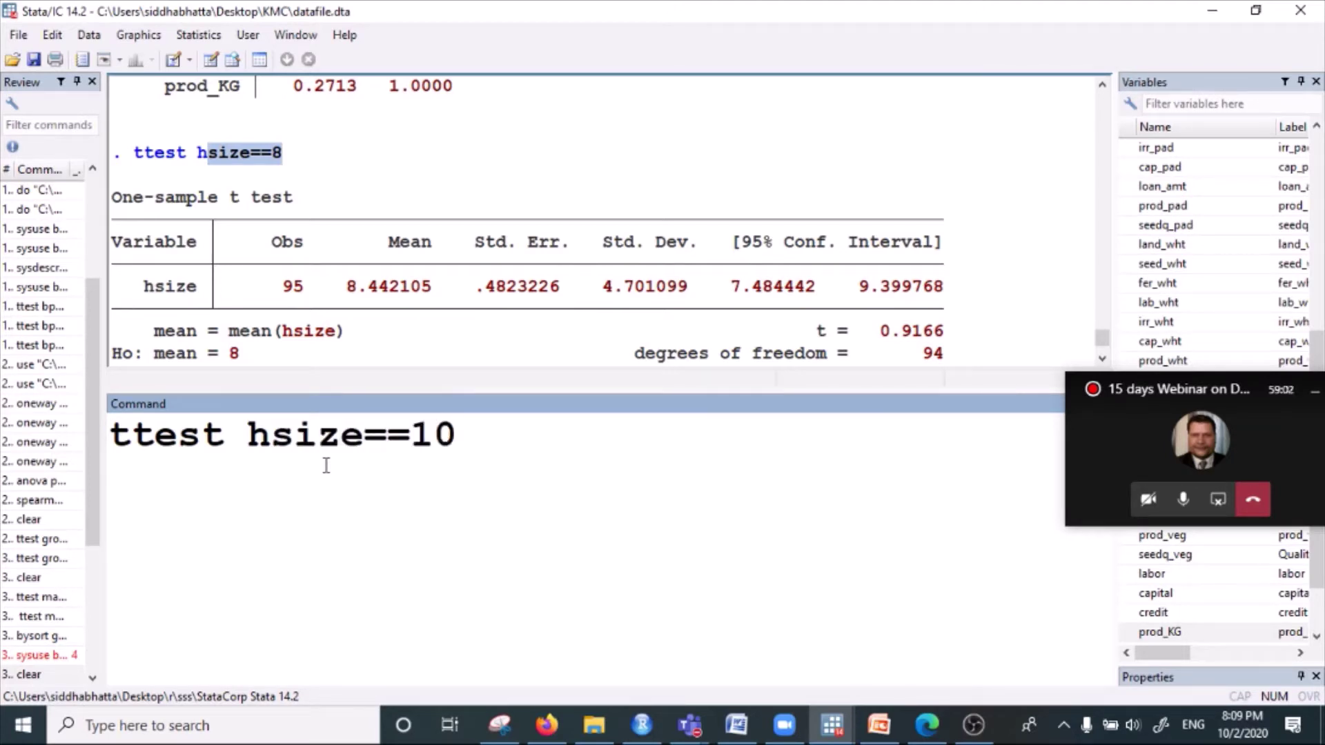
{"action": "key", "text": "Return"}
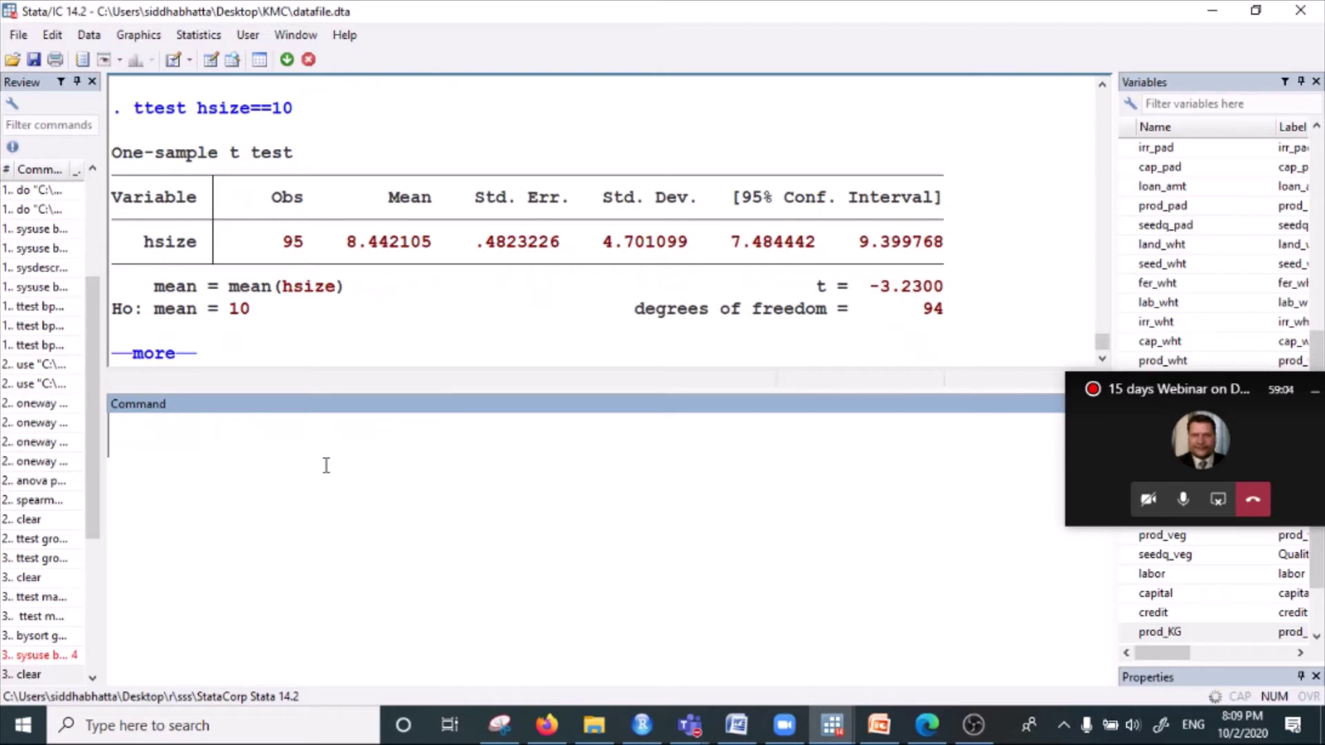
- Check the t statistic of the hsize==10 test against the "if t>2, the null is rejected." rule, highlighting the rule and the hypothesis
{"action": "mouse_move", "coordinate": [883, 278]}
{"action": "left_mouse_down"}
{"action": "mouse_move", "coordinate": [957, 290]}
{"action": "mouse_move", "coordinate": [874, 293]}
{"action": "left_mouse_up"}
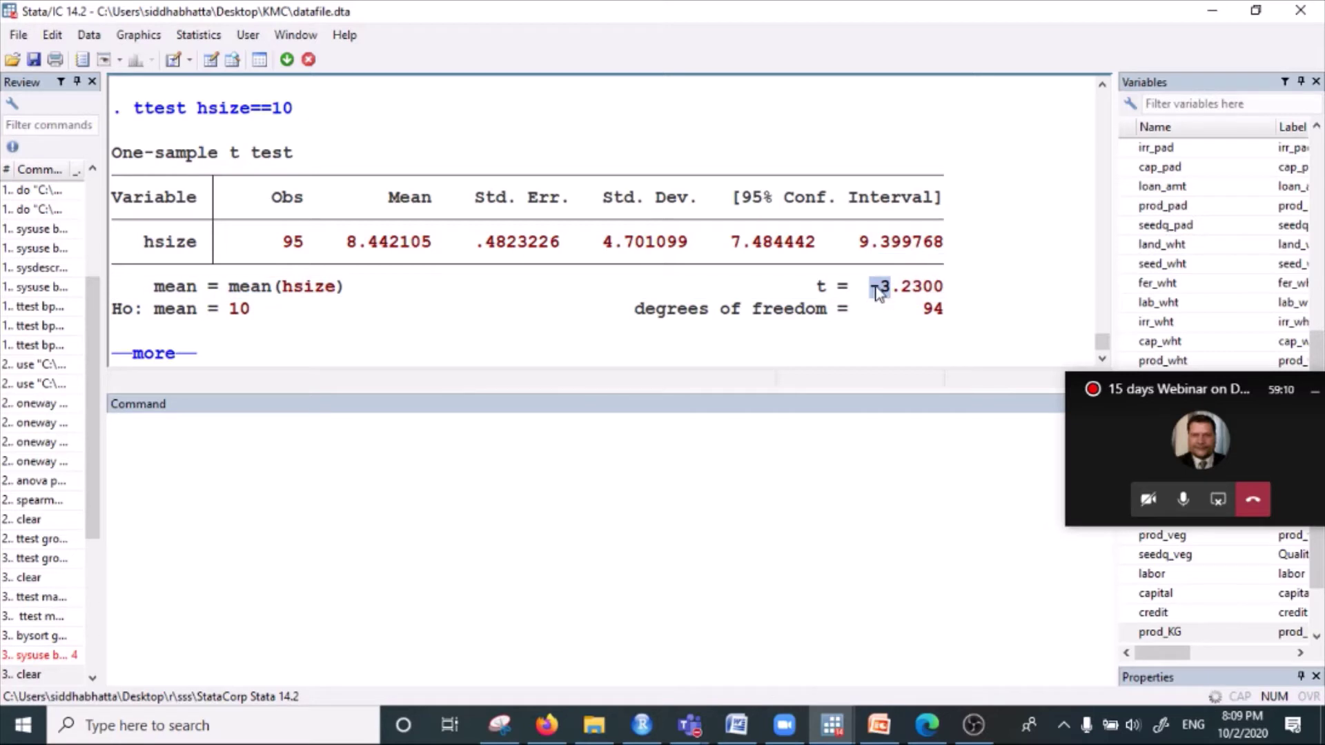
{"action": "left_click_drag", "start_coordinate": [888, 292], "coordinate": [908, 291]}
{"action": "scroll", "coordinate": [396, 304], "scroll_direction": "up", "scroll_amount": 3}
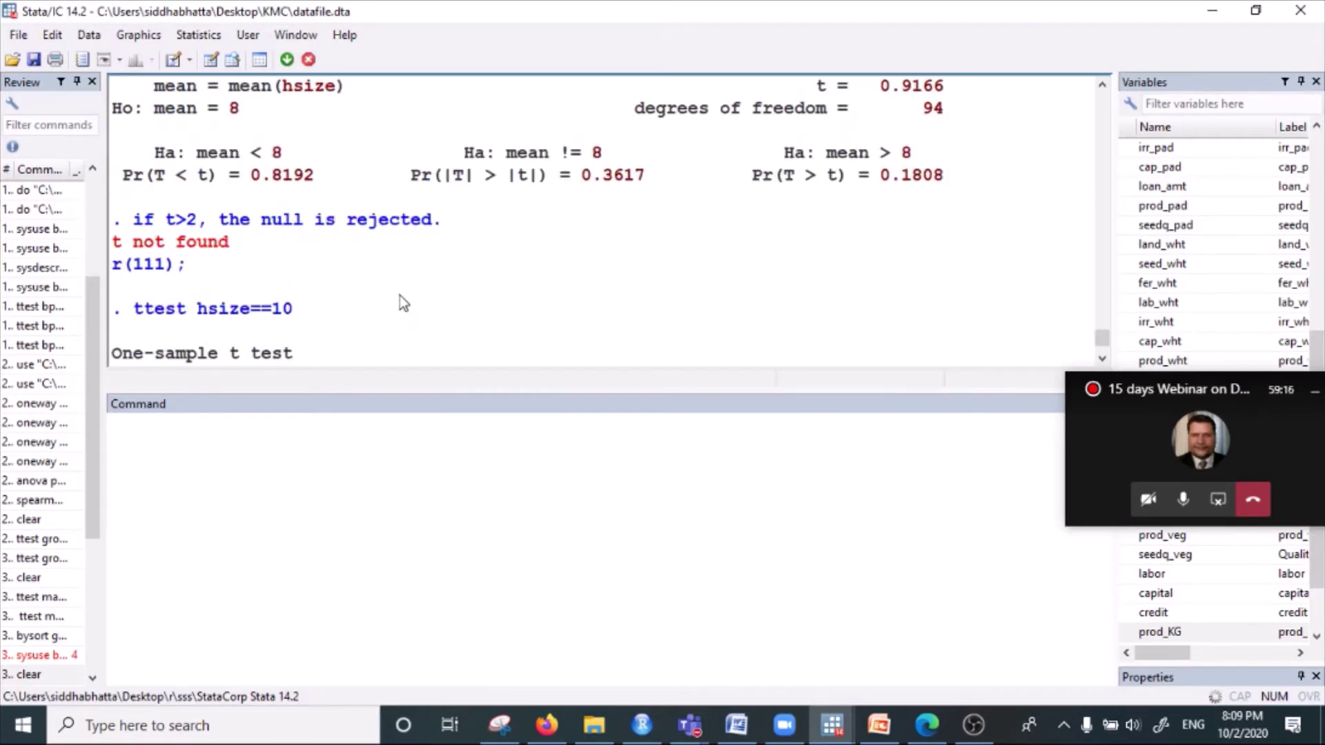
{"action": "scroll", "coordinate": [400, 303], "scroll_direction": "up", "scroll_amount": 1}
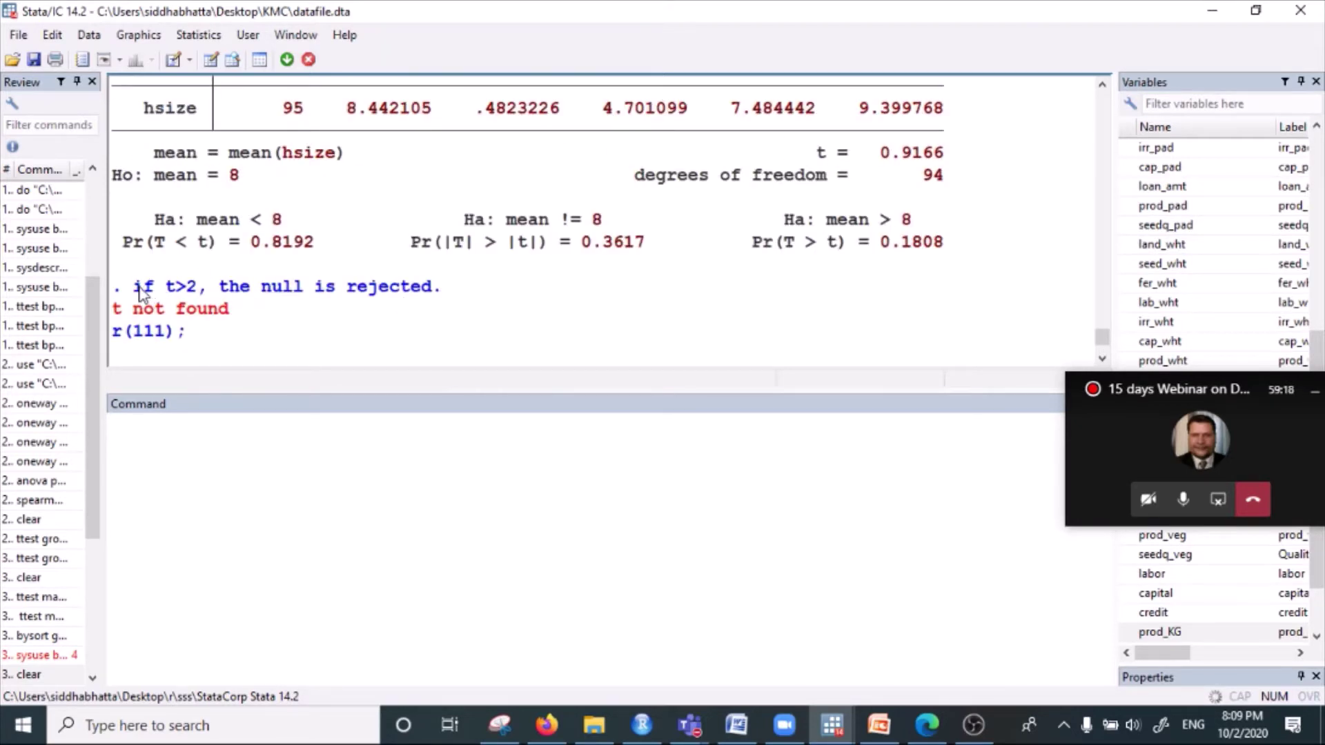
{"action": "left_click_drag", "start_coordinate": [140, 292], "coordinate": [419, 290]}
{"action": "scroll", "coordinate": [544, 334], "scroll_direction": "down", "scroll_amount": 3}
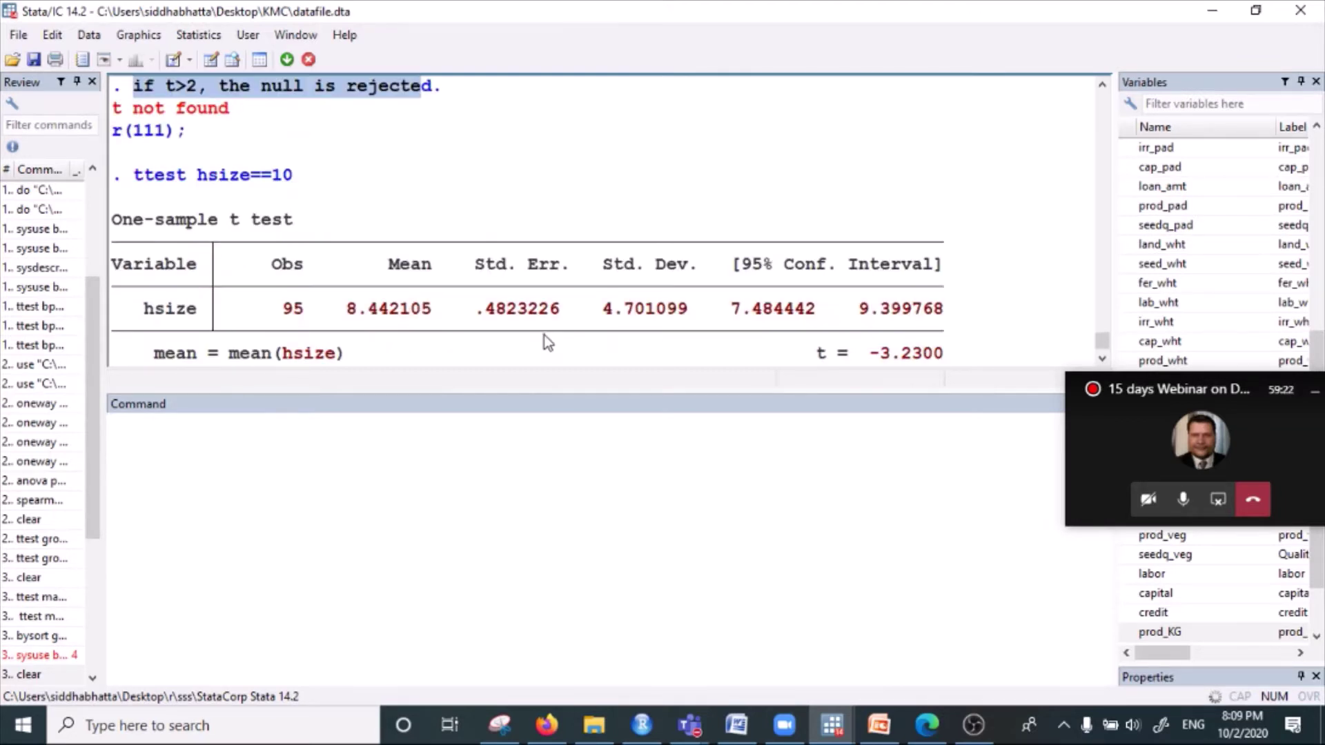
{"action": "left_click_drag", "start_coordinate": [190, 182], "coordinate": [324, 183]}
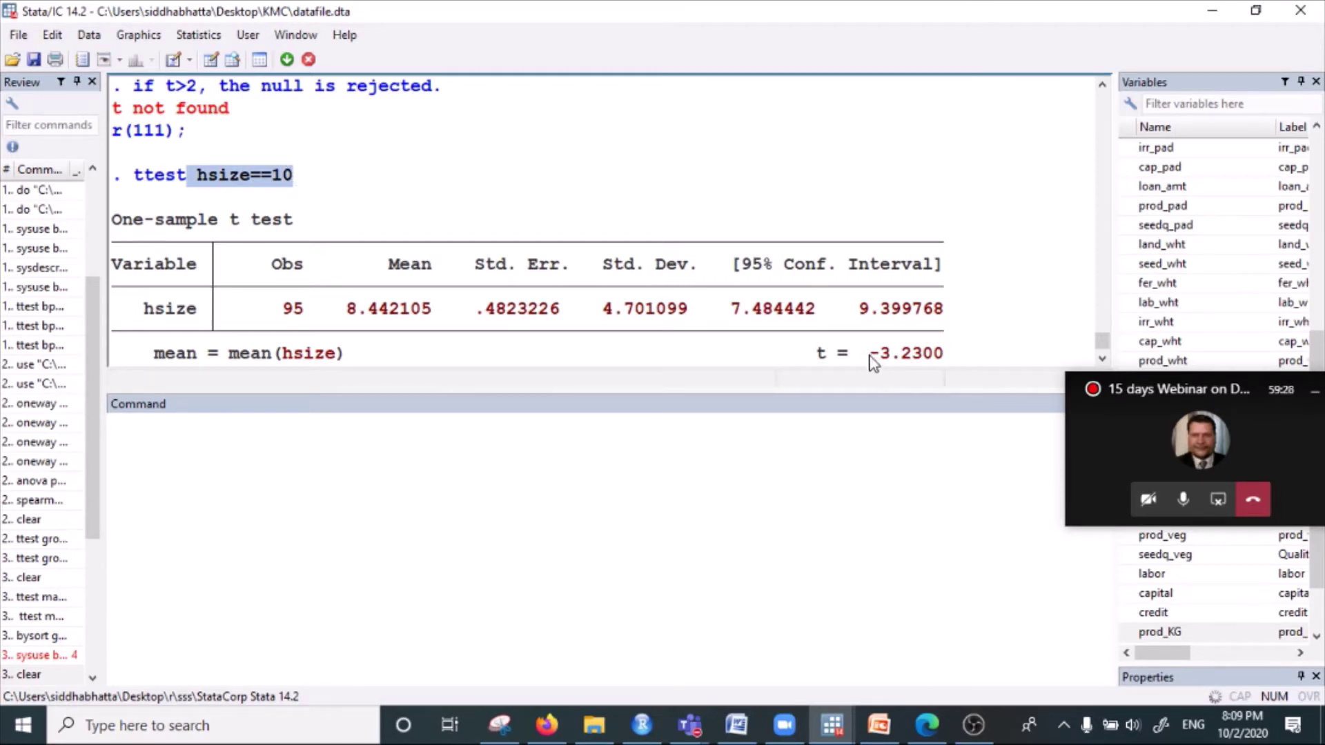
{"action": "scroll", "coordinate": [872, 357], "scroll_direction": "down", "scroll_amount": 1}
{"action": "left_click_drag", "start_coordinate": [873, 288], "coordinate": [112, 288]}
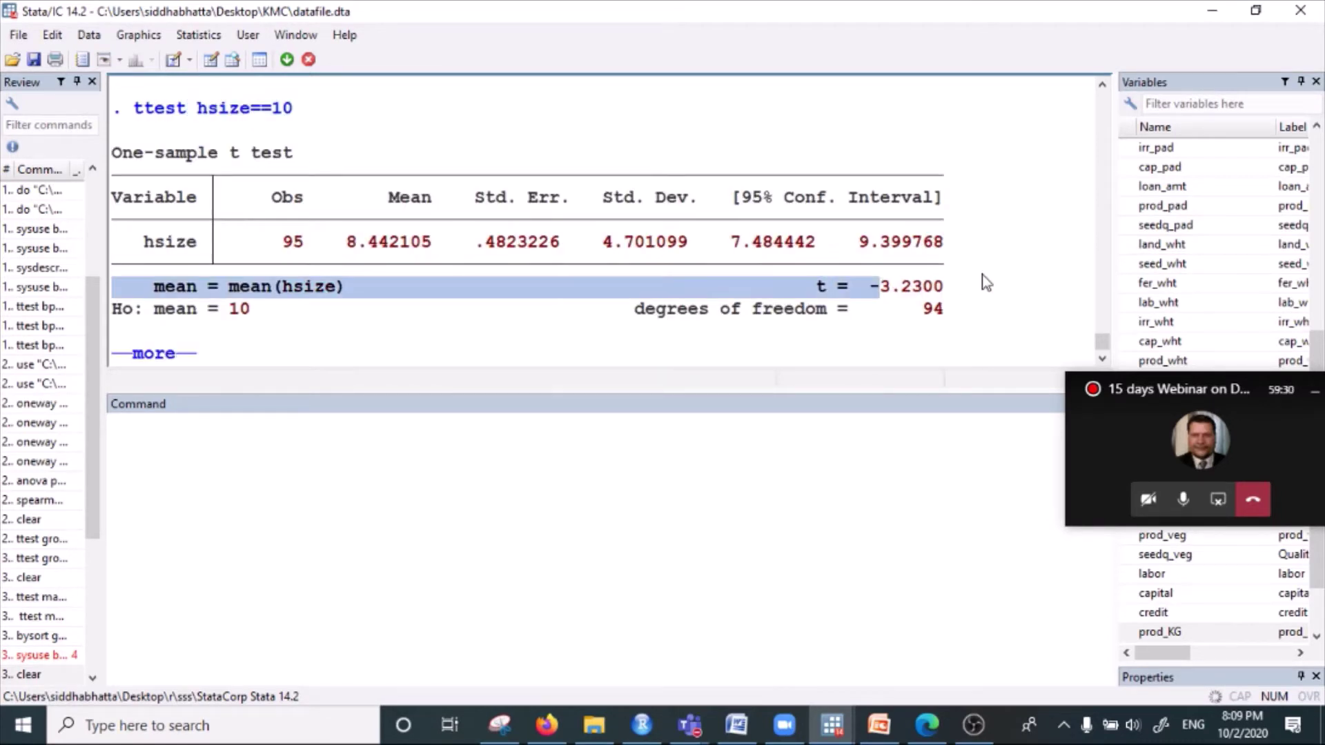
- Continue the paused hsize==10 t test output through to its end, leaving the command line empty
{"action": "left_click", "coordinate": [353, 457]}
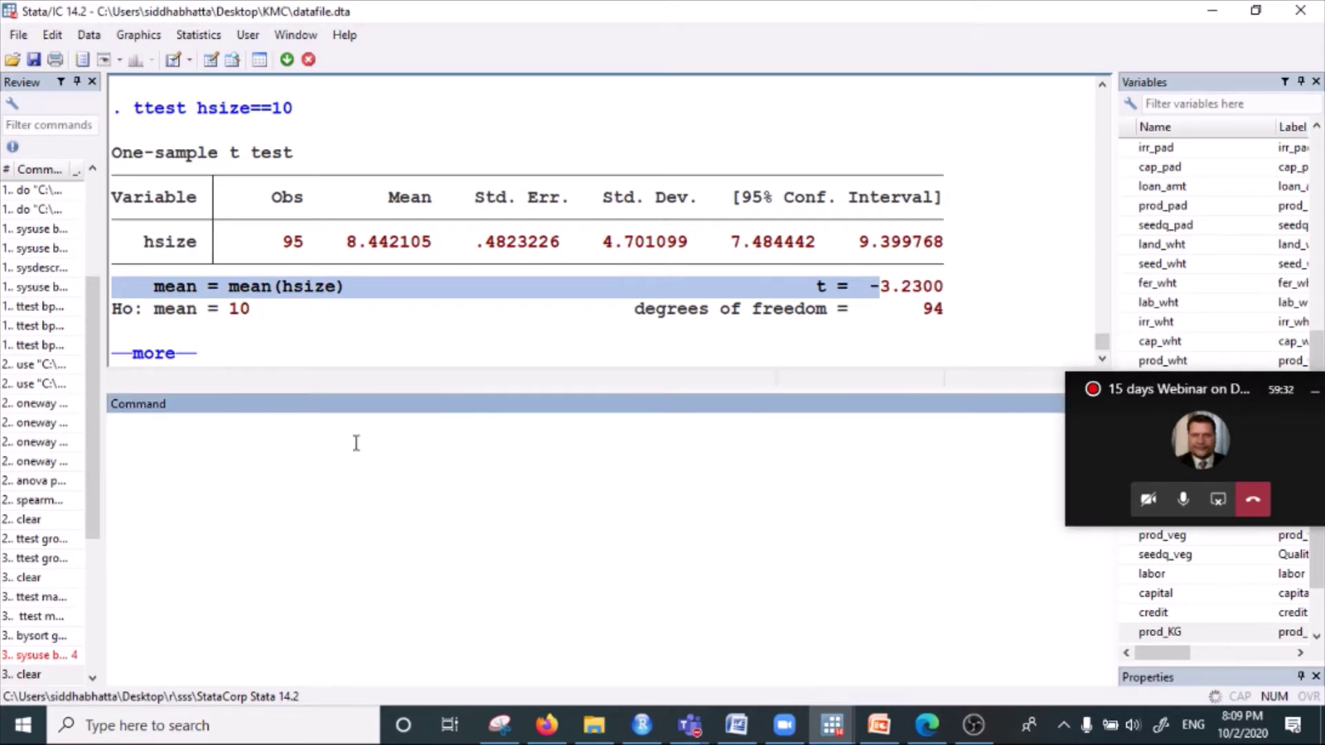
{"action": "key", "text": "space"}
{"action": "type", "text": "i"}
{"action": "key", "text": "BackSpace"}
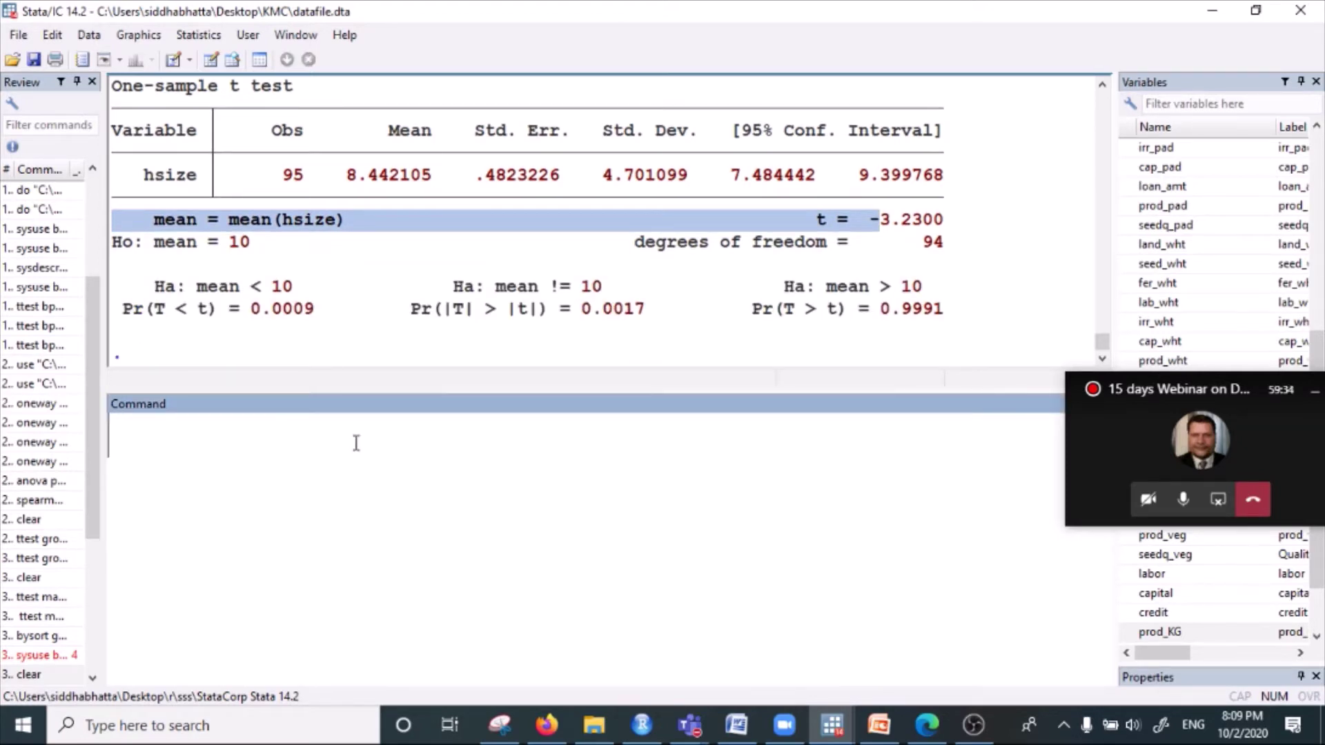
- Run a one-sample t test of hsize against the value 6 with ttest hsize==6
{"action": "type", "text": "ttest "}
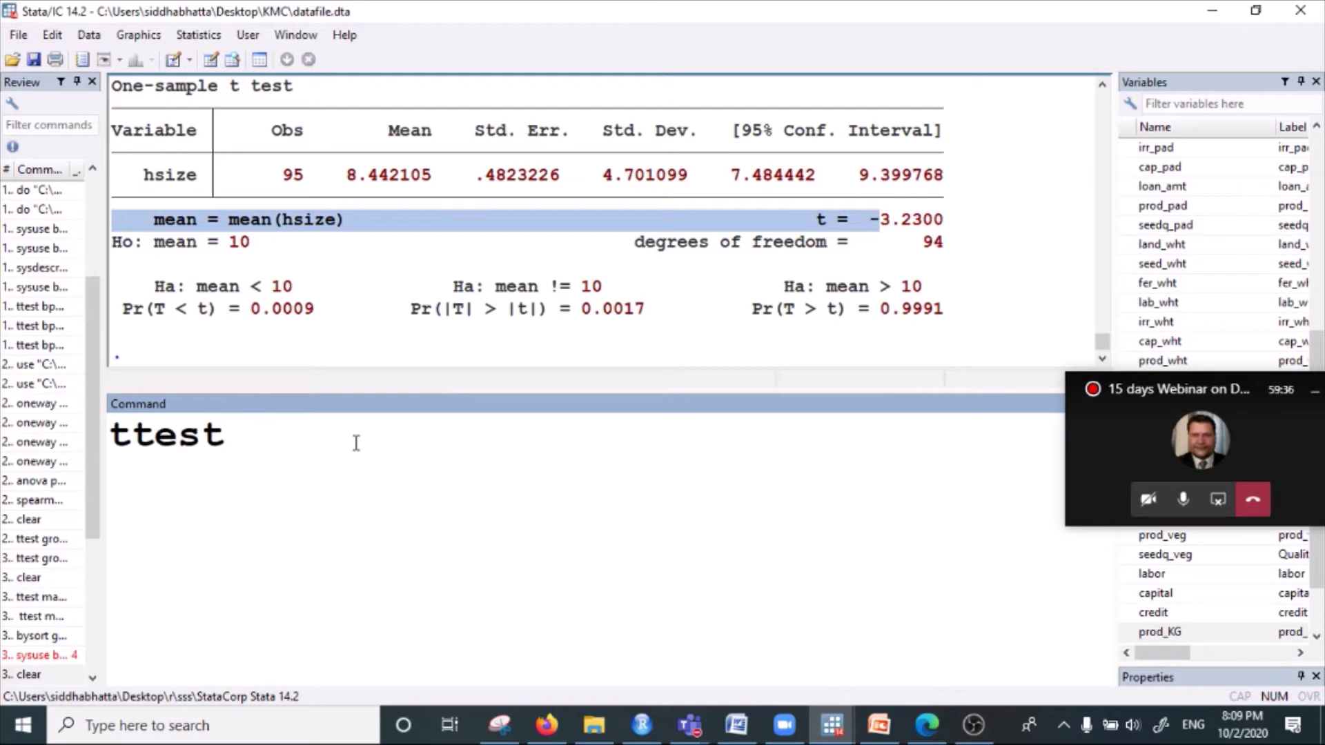
{"action": "type", "text": "hsize==6"}
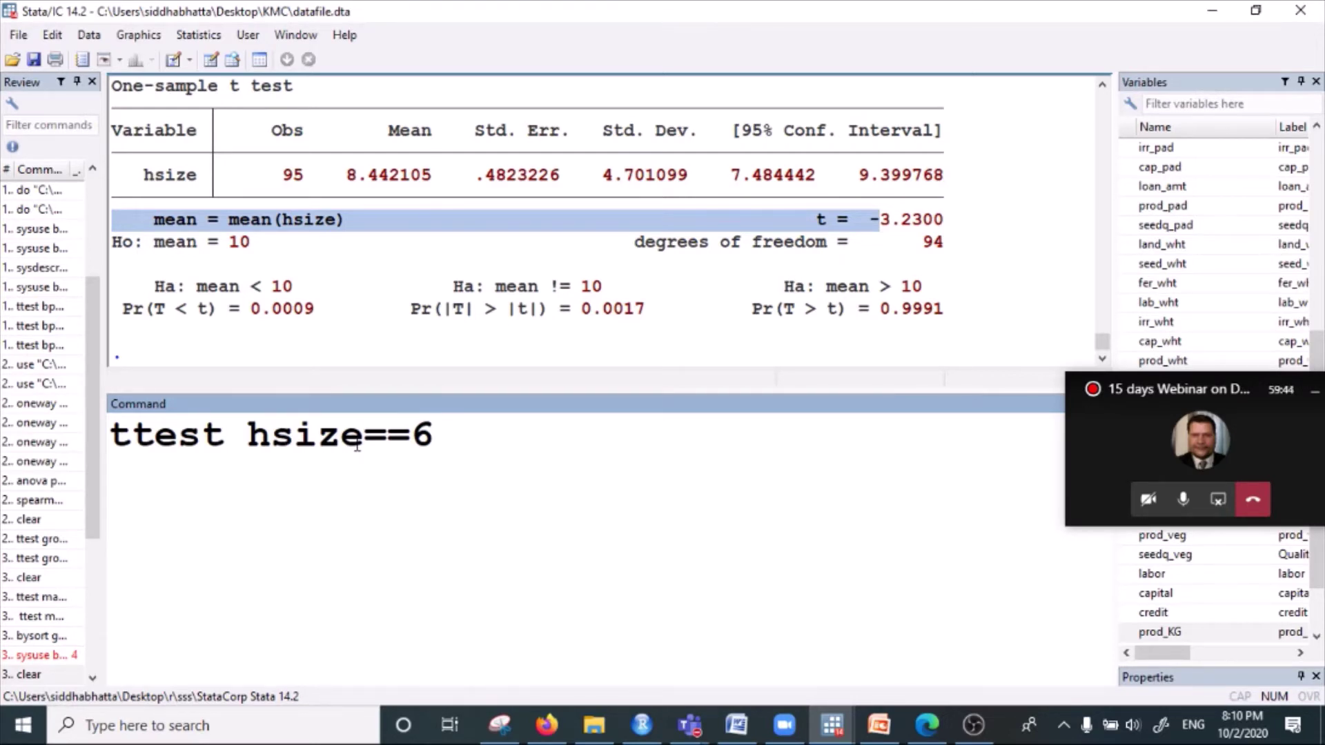
{"action": "key", "text": "Return"}
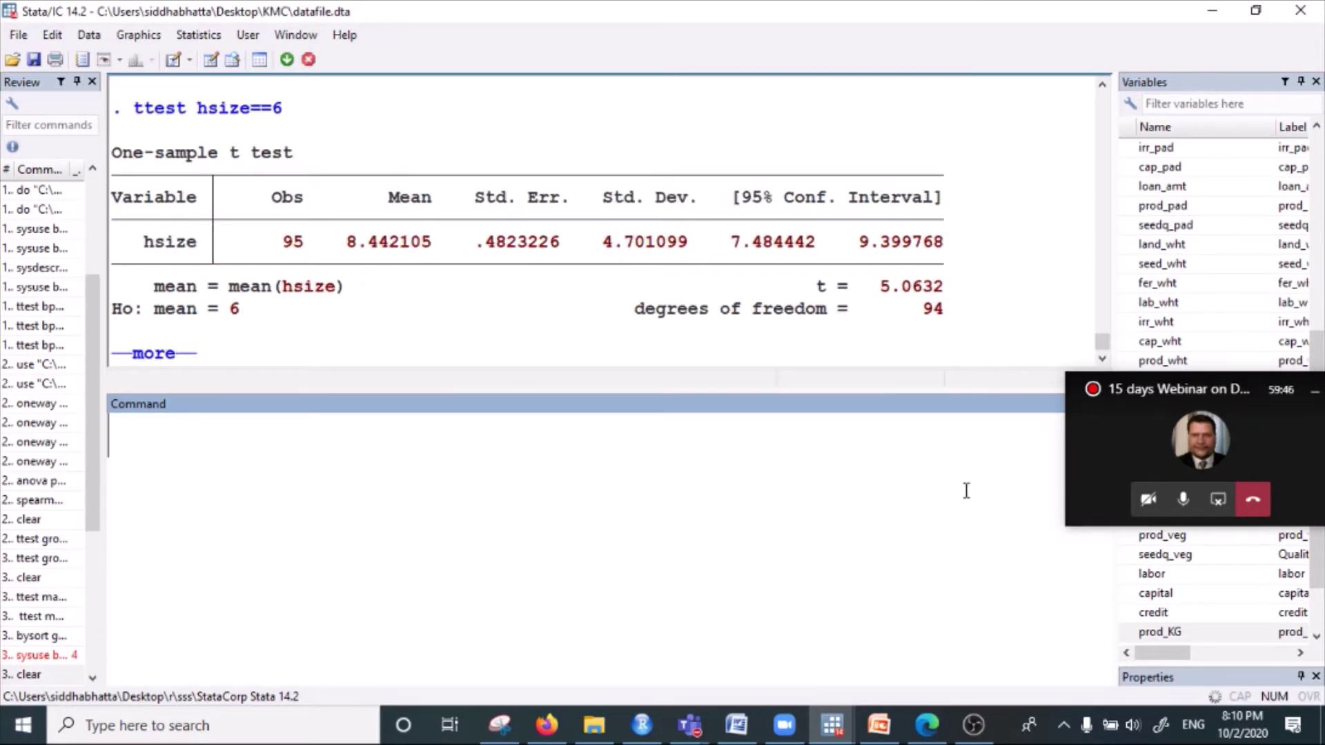
- Compare the hsize==6 and hsize==10 t tests, highlighting the t statistic for 6 and both test commands
{"action": "left_click_drag", "start_coordinate": [881, 286], "coordinate": [960, 294]}
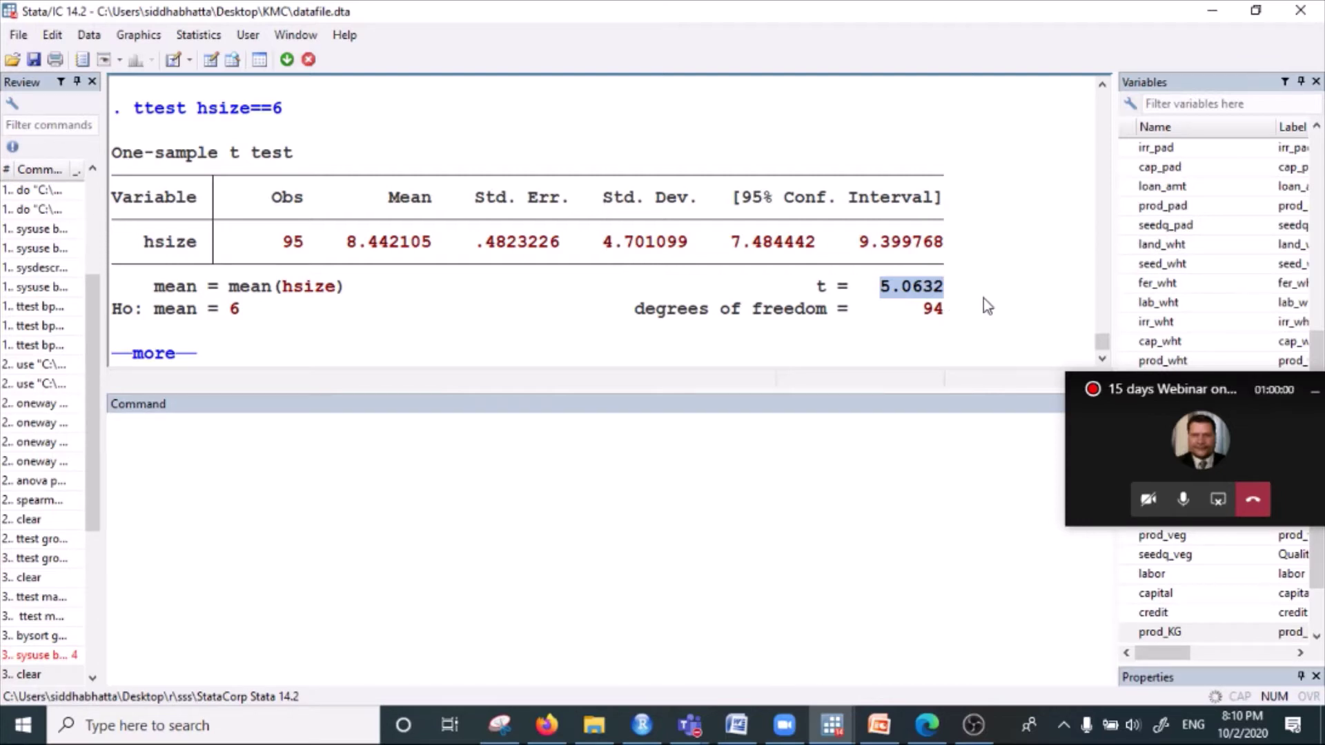
{"action": "left_click_drag", "start_coordinate": [231, 109], "coordinate": [336, 123]}
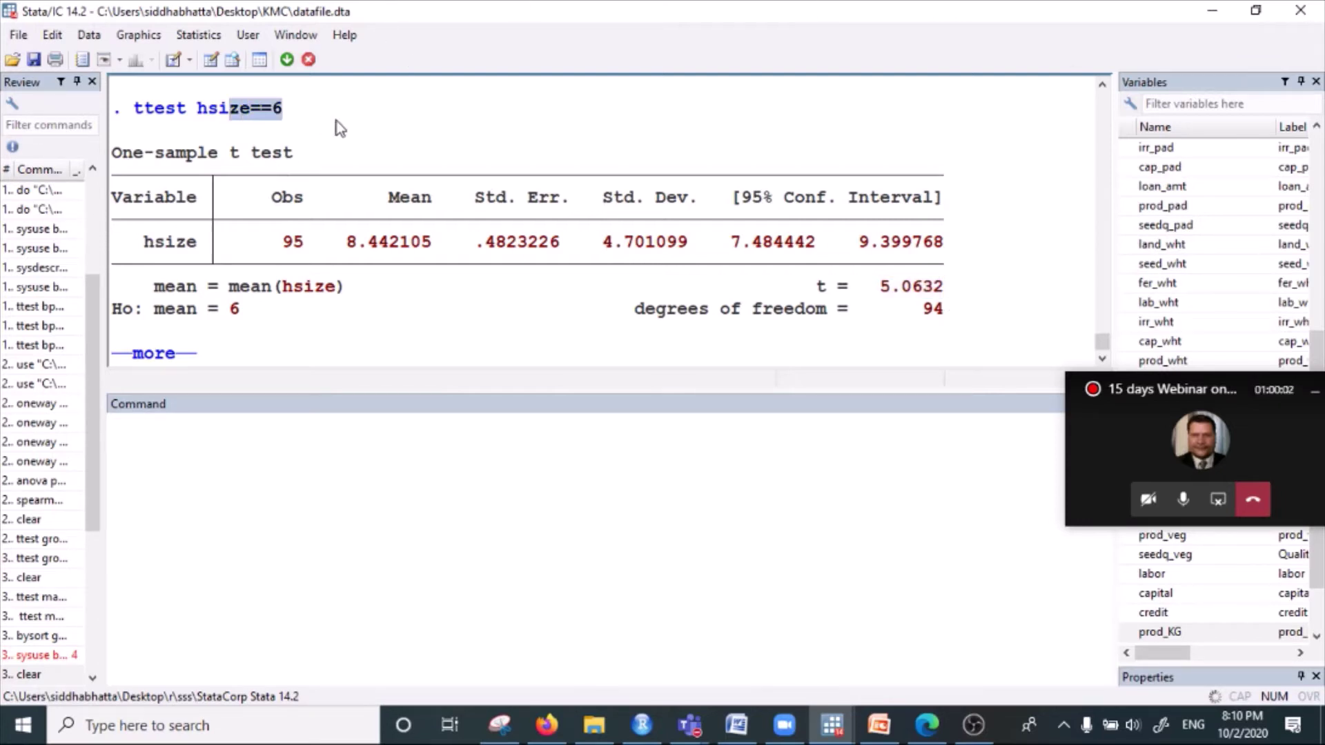
{"action": "scroll", "coordinate": [311, 165], "scroll_direction": "up", "scroll_amount": 2}
{"action": "scroll", "coordinate": [329, 193], "scroll_direction": "up", "scroll_amount": 3}
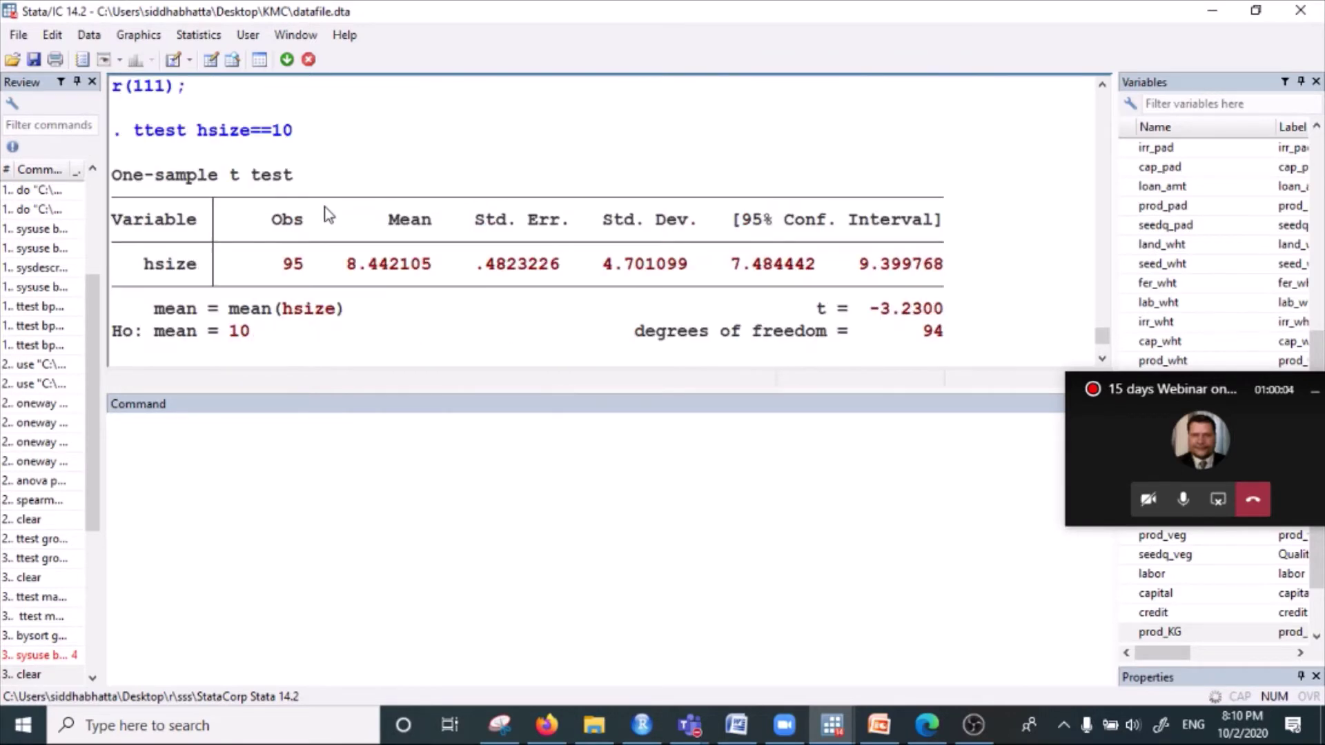
{"action": "left_click_drag", "start_coordinate": [177, 130], "coordinate": [351, 142]}
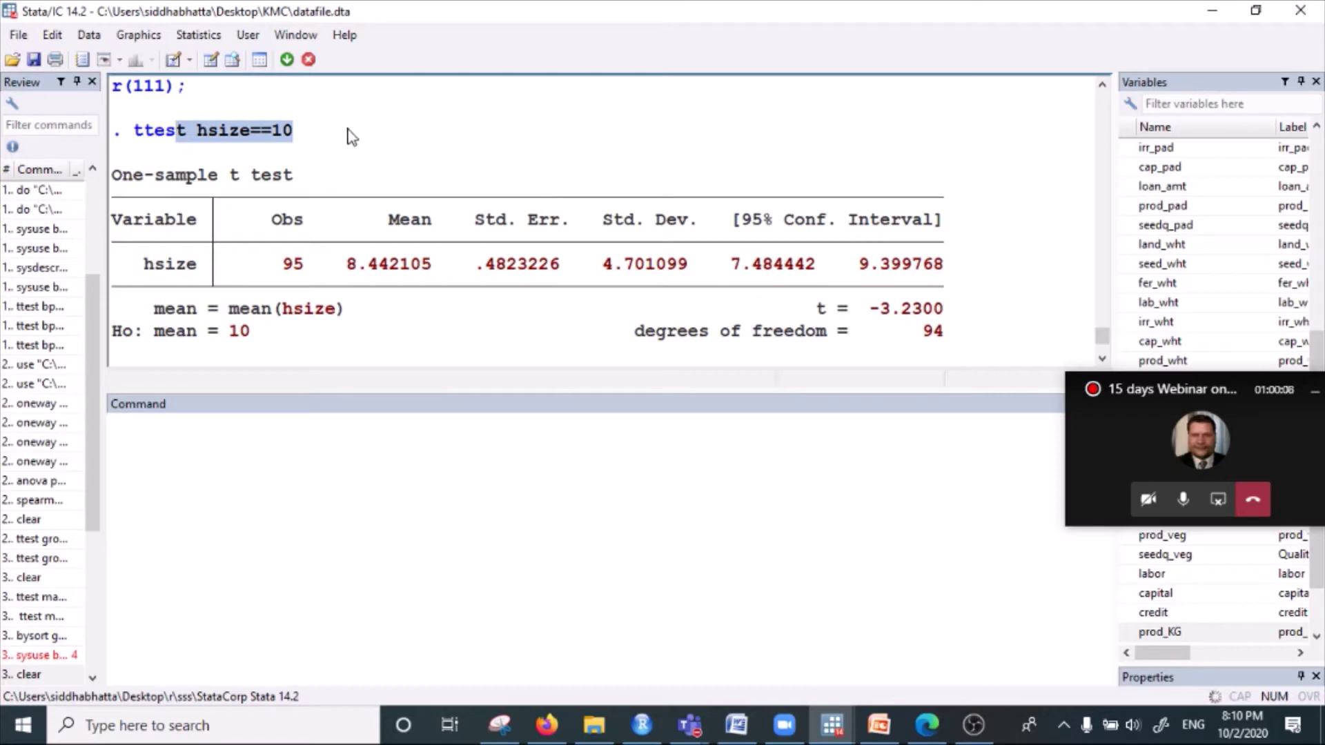
{"action": "left_click_drag", "start_coordinate": [343, 132], "coordinate": [130, 127]}
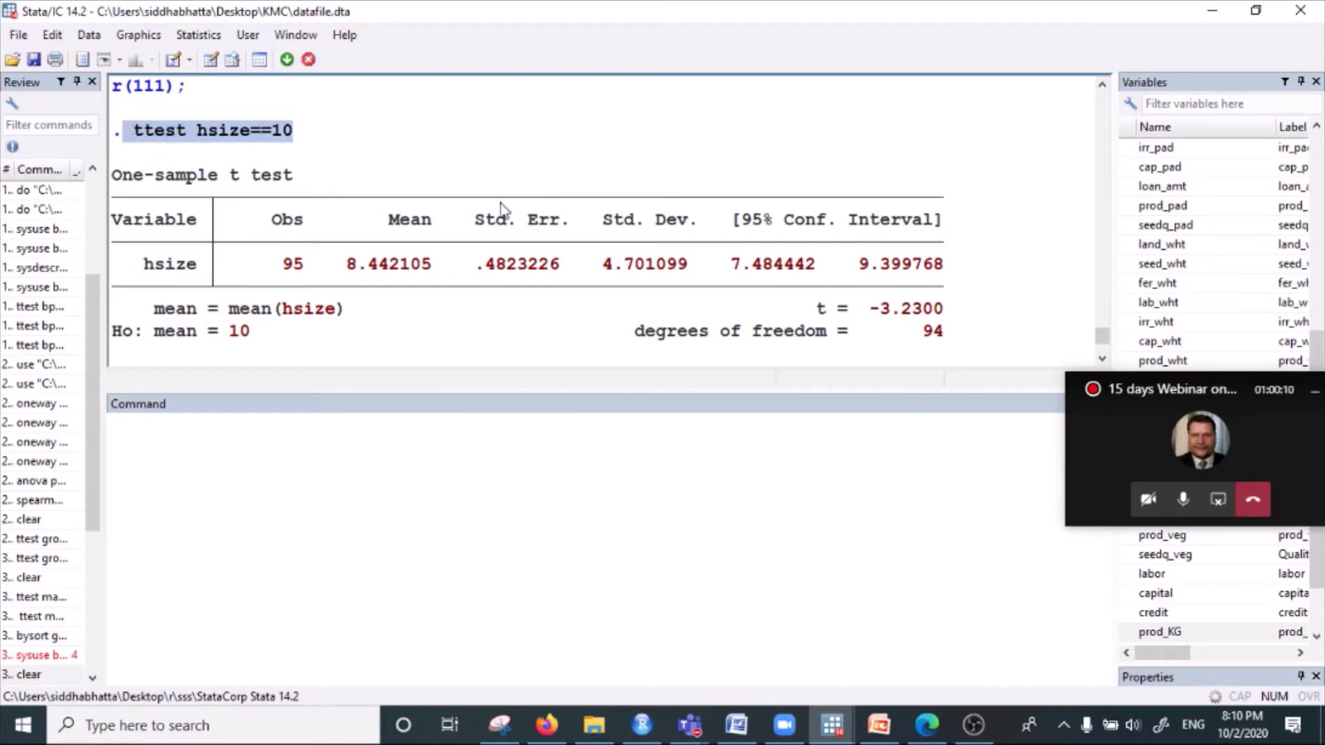
{"action": "scroll", "coordinate": [469, 282], "scroll_direction": "down", "scroll_amount": 4}
{"action": "scroll", "coordinate": [465, 287], "scroll_direction": "down", "scroll_amount": 1}
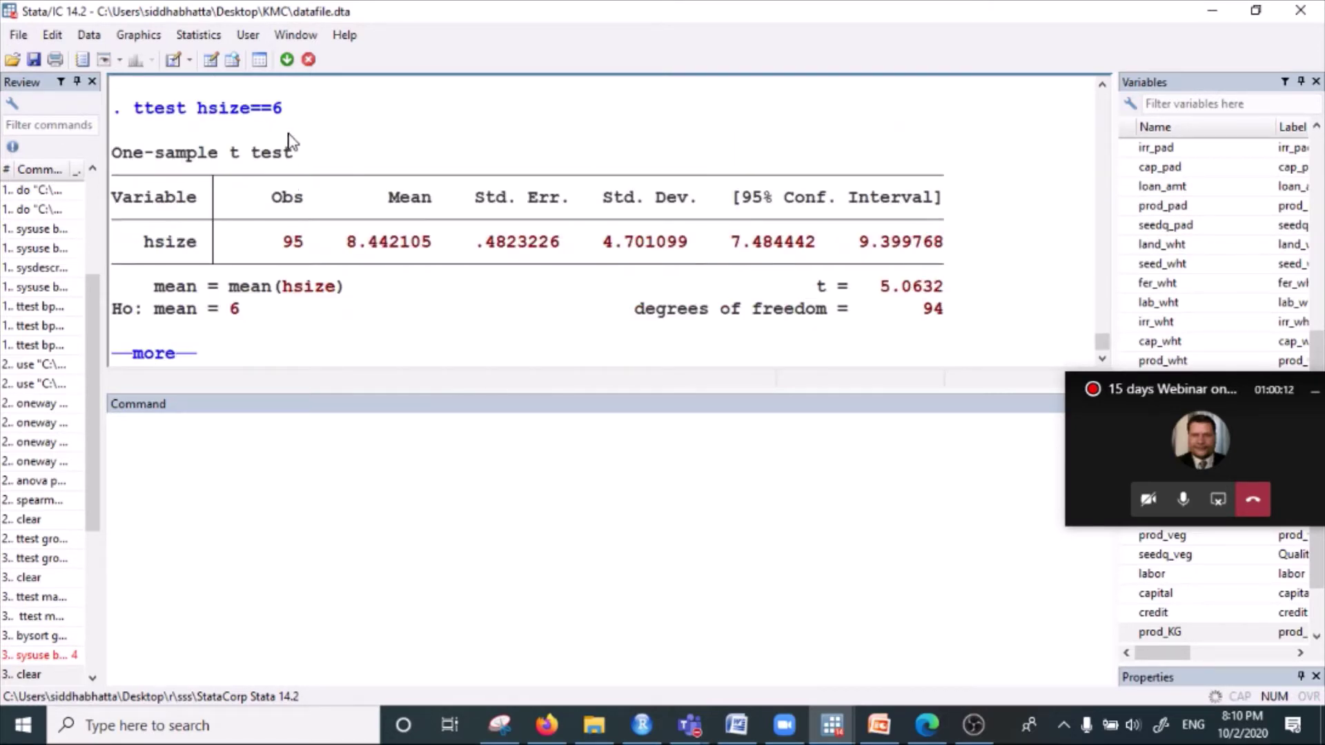
{"action": "left_click_drag", "start_coordinate": [293, 109], "coordinate": [127, 104]}
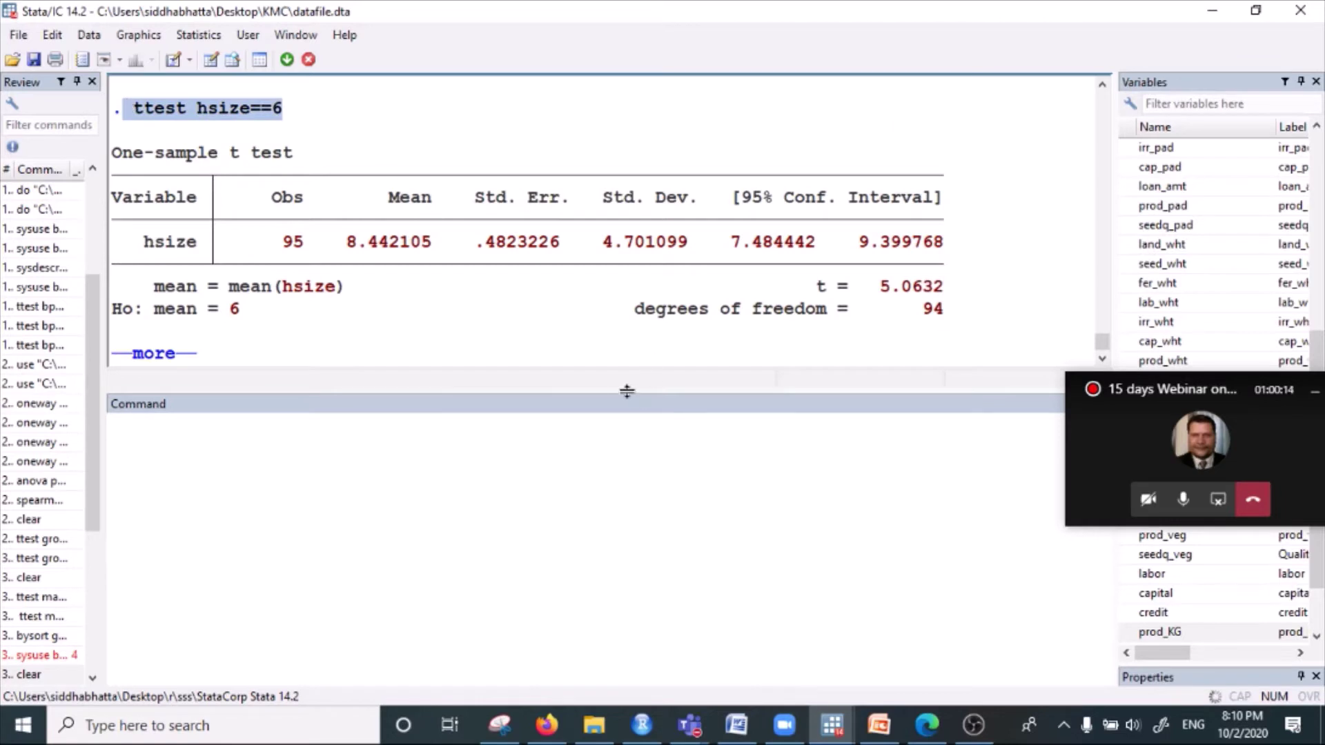
- Review the ttest hsize==6 command in the results, highlighting it as the hypothesis being judged
{"action": "scroll", "coordinate": [317, 192], "scroll_direction": "up", "scroll_amount": 1}
{"action": "left_click", "coordinate": [272, 181]}
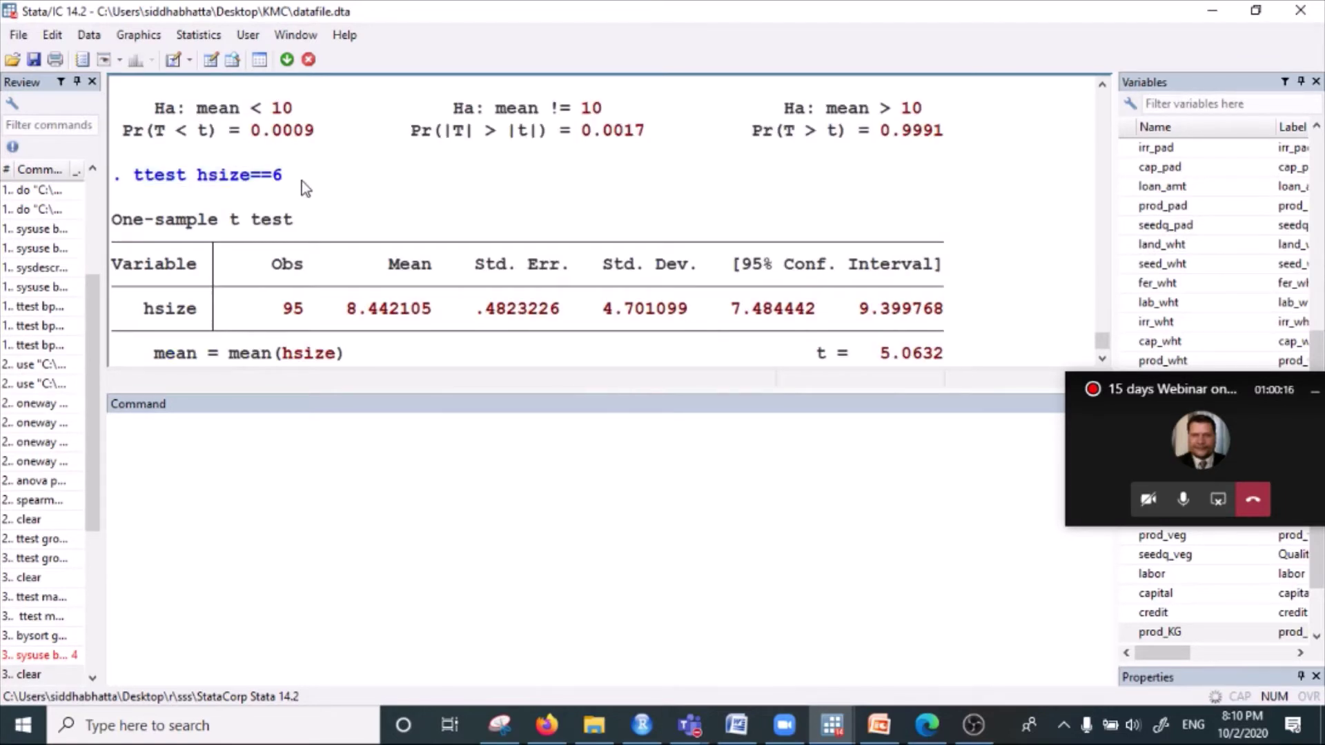
{"action": "left_click_drag", "start_coordinate": [283, 177], "coordinate": [140, 180]}
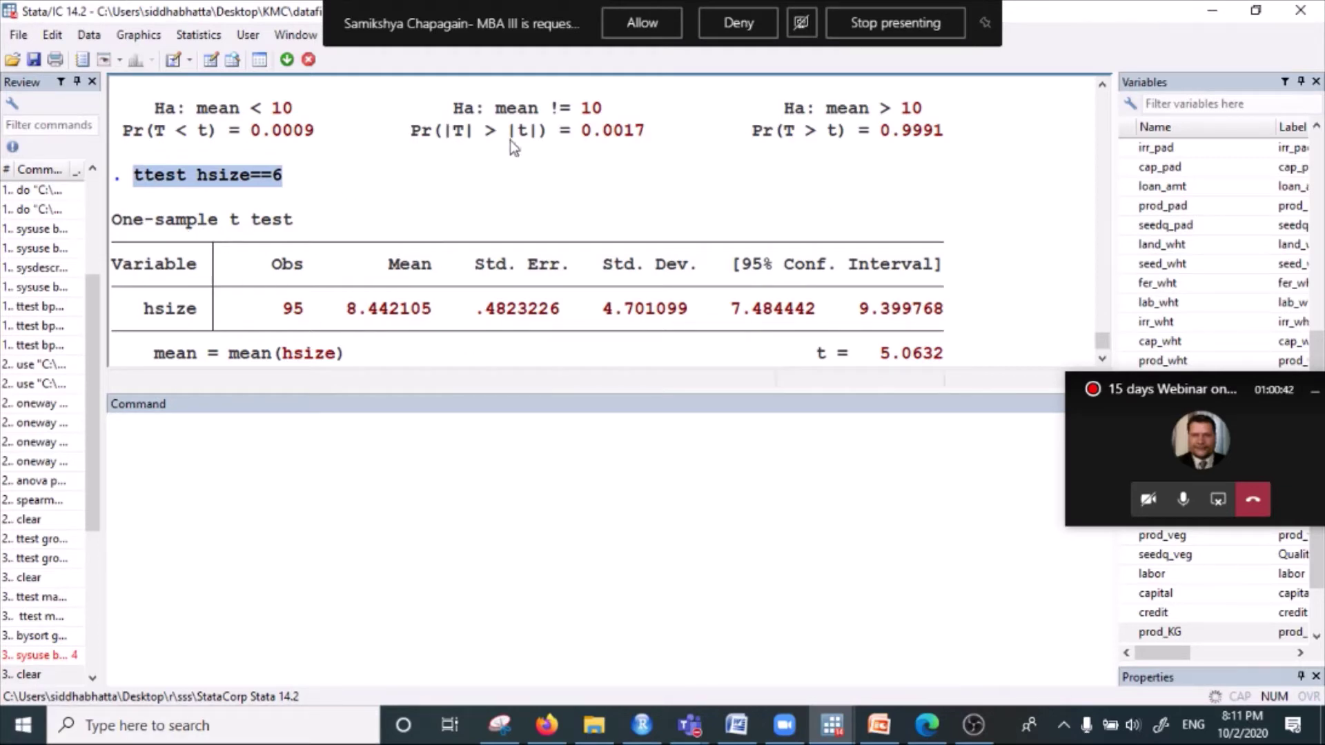
{"action": "left_click", "coordinate": [299, 194]}
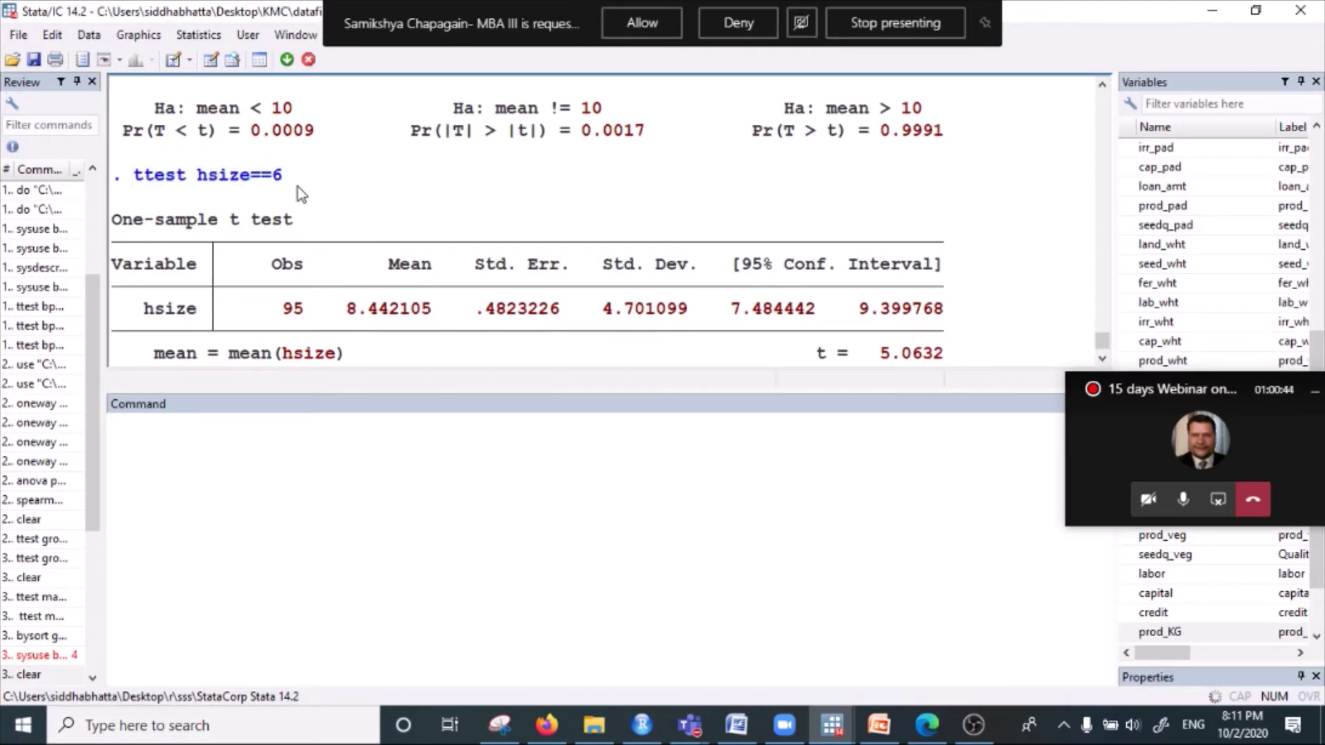
{"action": "left_click_drag", "start_coordinate": [304, 180], "coordinate": [196, 178]}
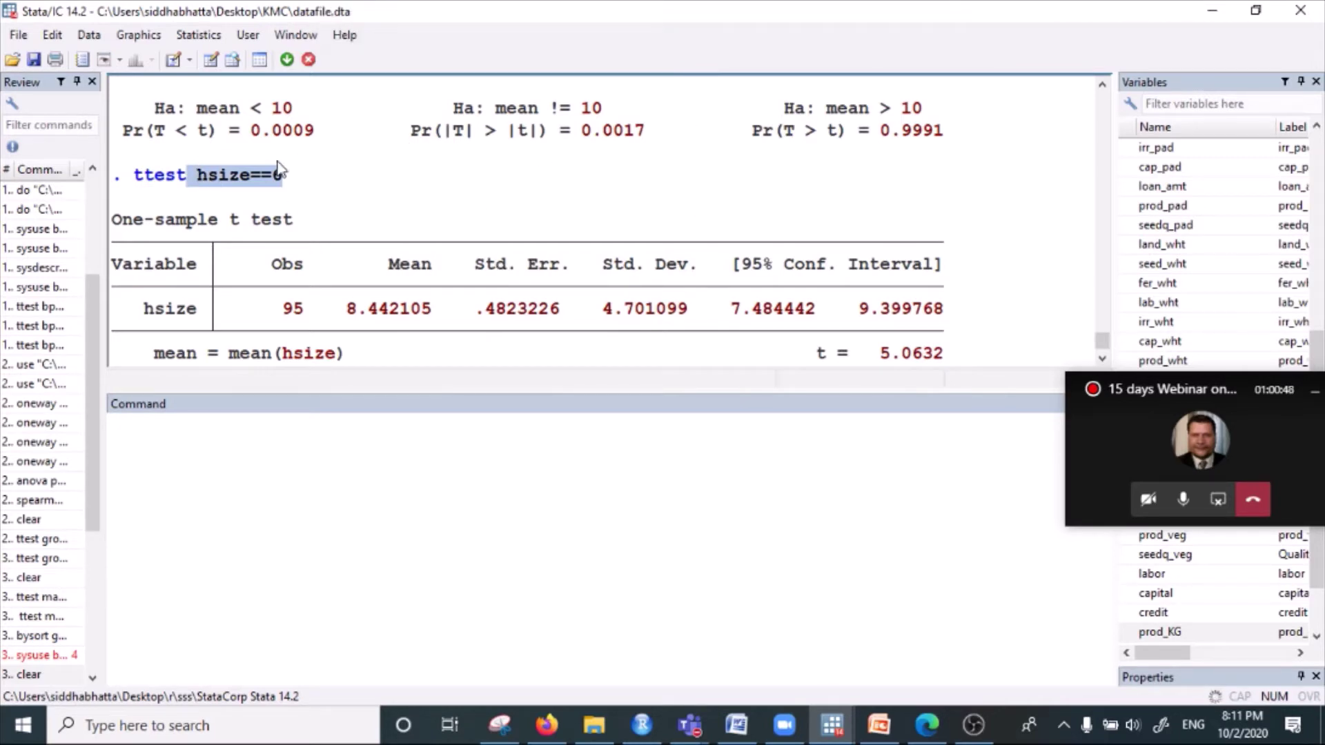
{"action": "left_click_drag", "start_coordinate": [130, 177], "coordinate": [289, 190]}
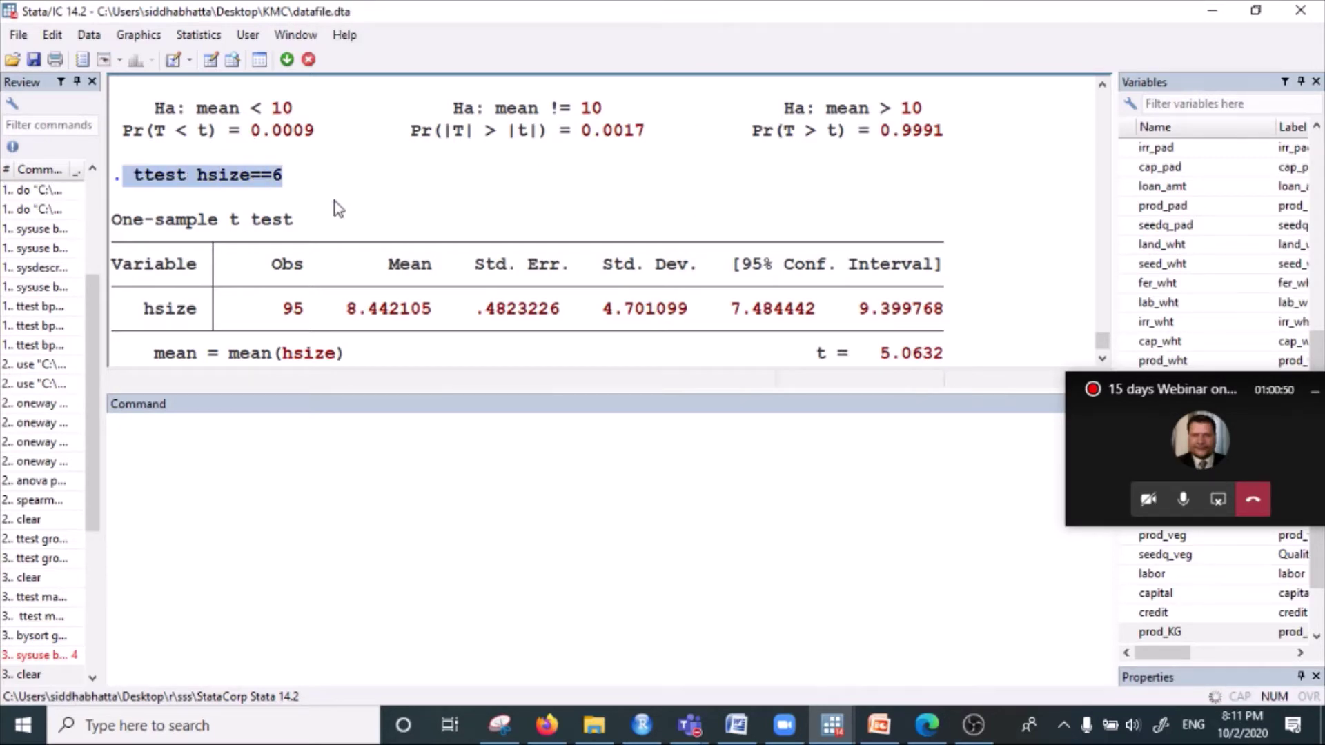
- Continue the paused hsize==6 t test output through to its end and clear the stray text from the command line
{"action": "left_click", "coordinate": [319, 439]}
{"action": "scroll", "coordinate": [330, 321], "scroll_direction": "up", "scroll_amount": 1}
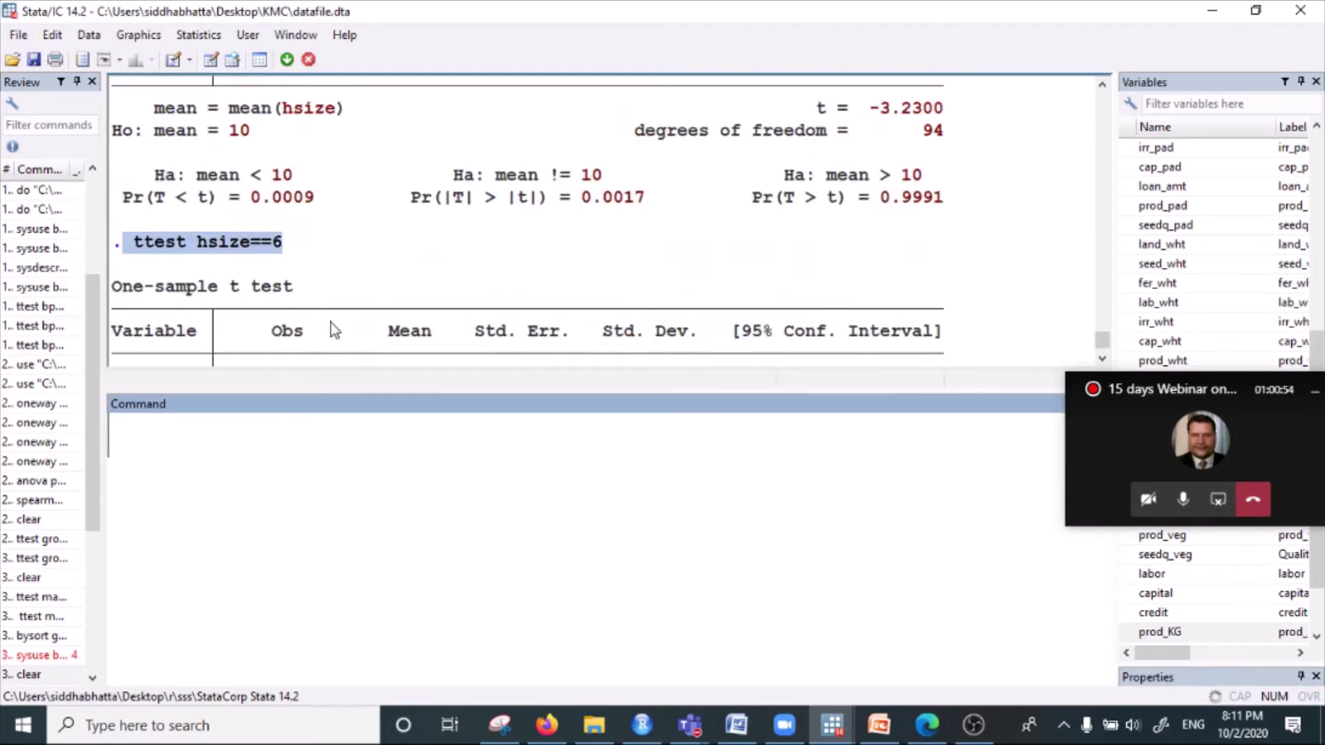
{"action": "scroll", "coordinate": [417, 276], "scroll_direction": "down", "scroll_amount": 3}
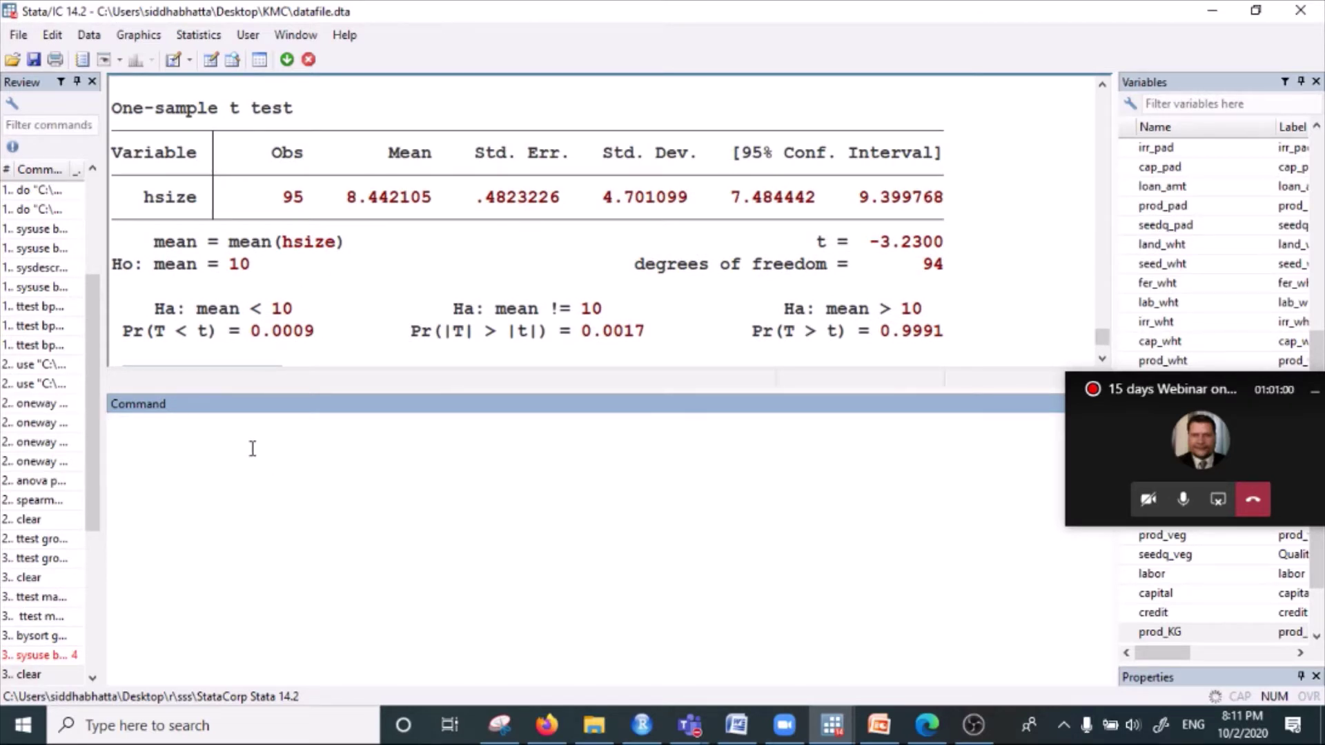
{"action": "type", "text": "ttest hsize==6"}
{"action": "key", "text": "Return"}
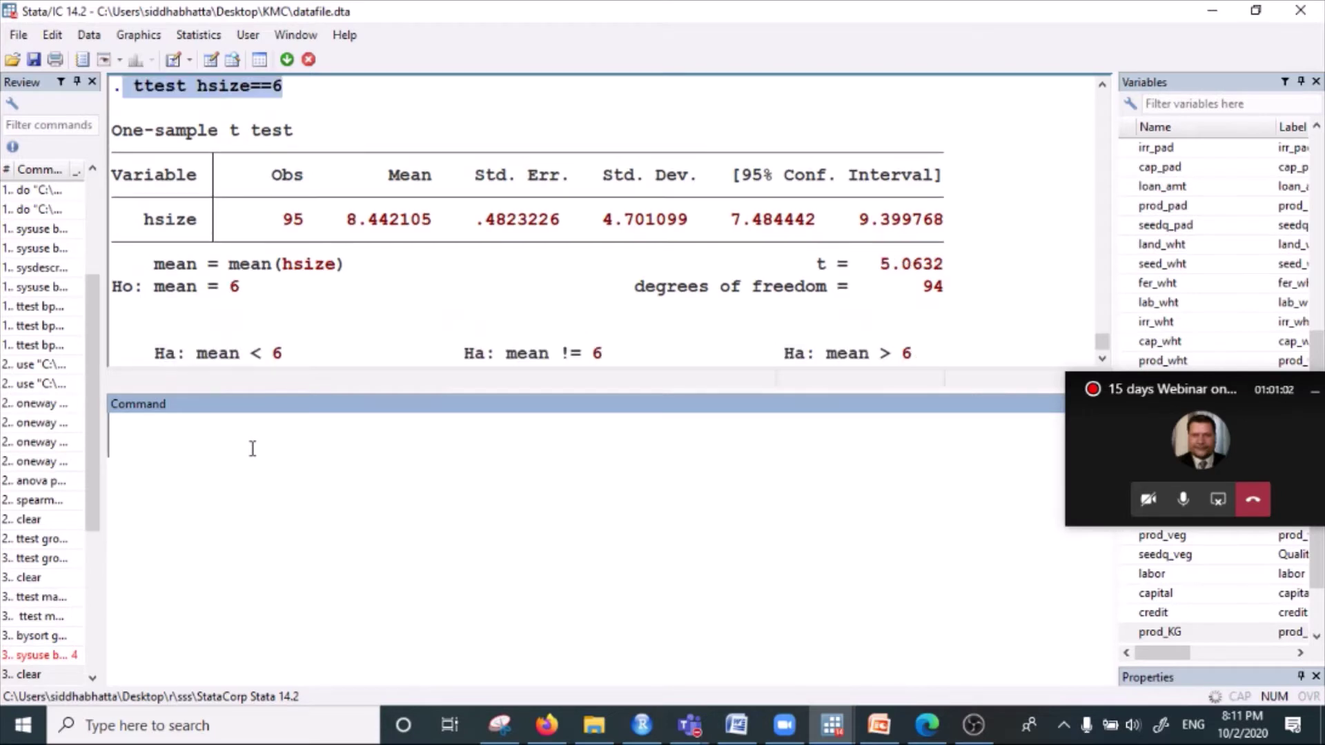
{"action": "type", "text": "test"}
{"action": "key", "text": "BackSpace"}
{"action": "key", "text": "BackSpace"}
{"action": "key", "text": "BackSpace"}
{"action": "key", "text": "BackSpace"}
{"action": "key", "text": "BackSpace"}
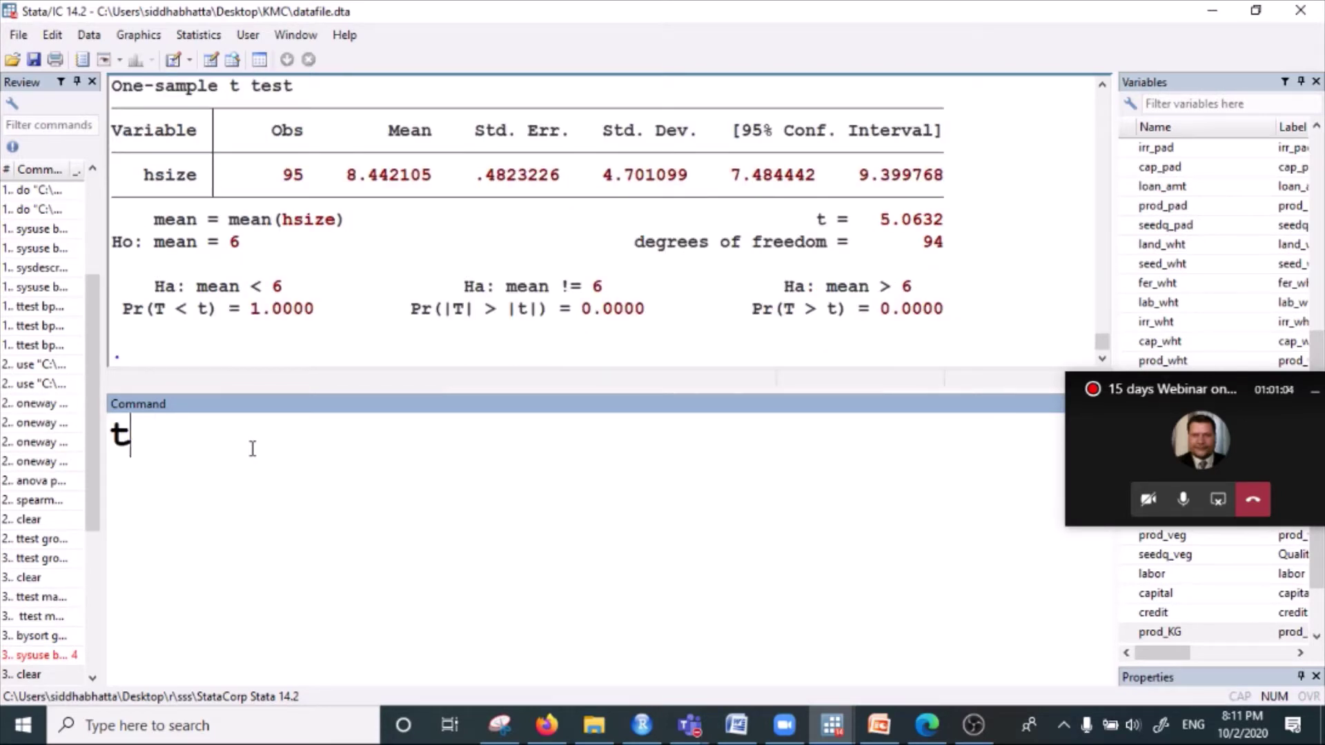
- Run a one-sample t test of hsize against the value 8 with ttest hsize==8 and display its full output
{"action": "type", "text": "ttest "}
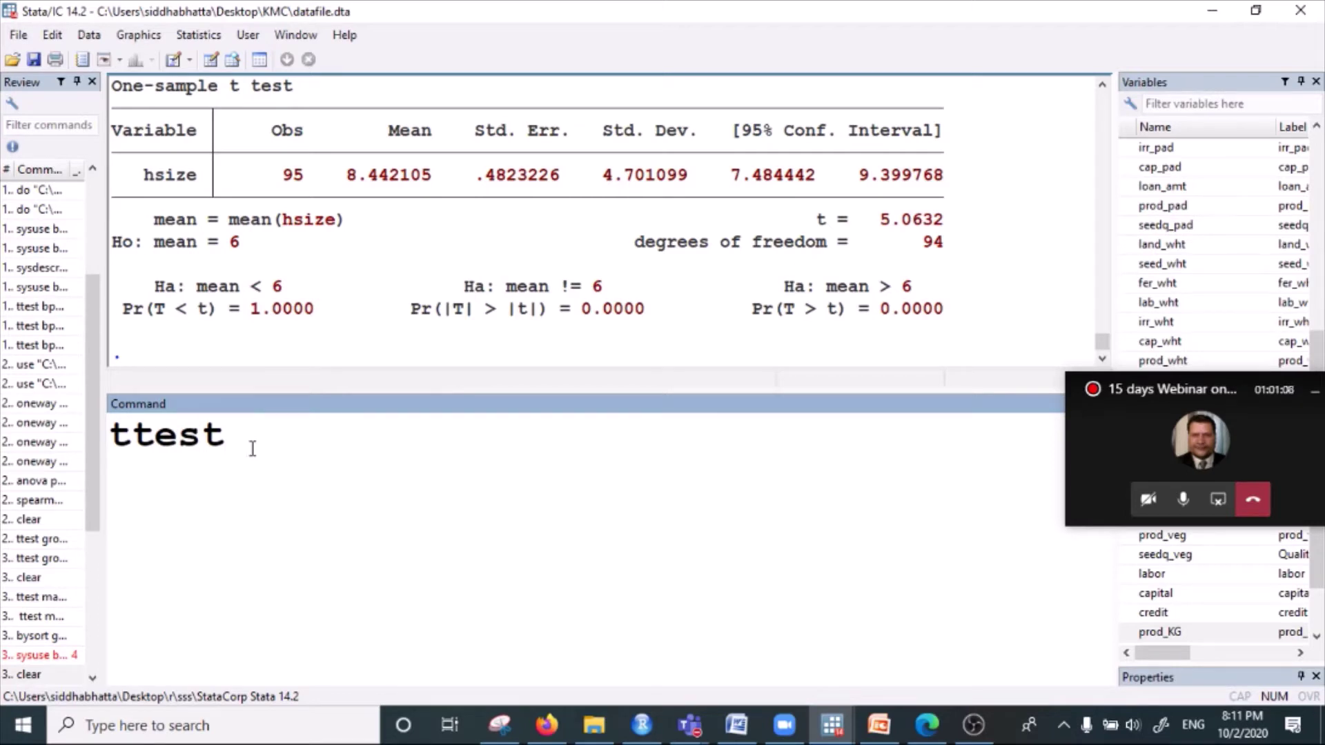
{"action": "type", "text": "hsize"}
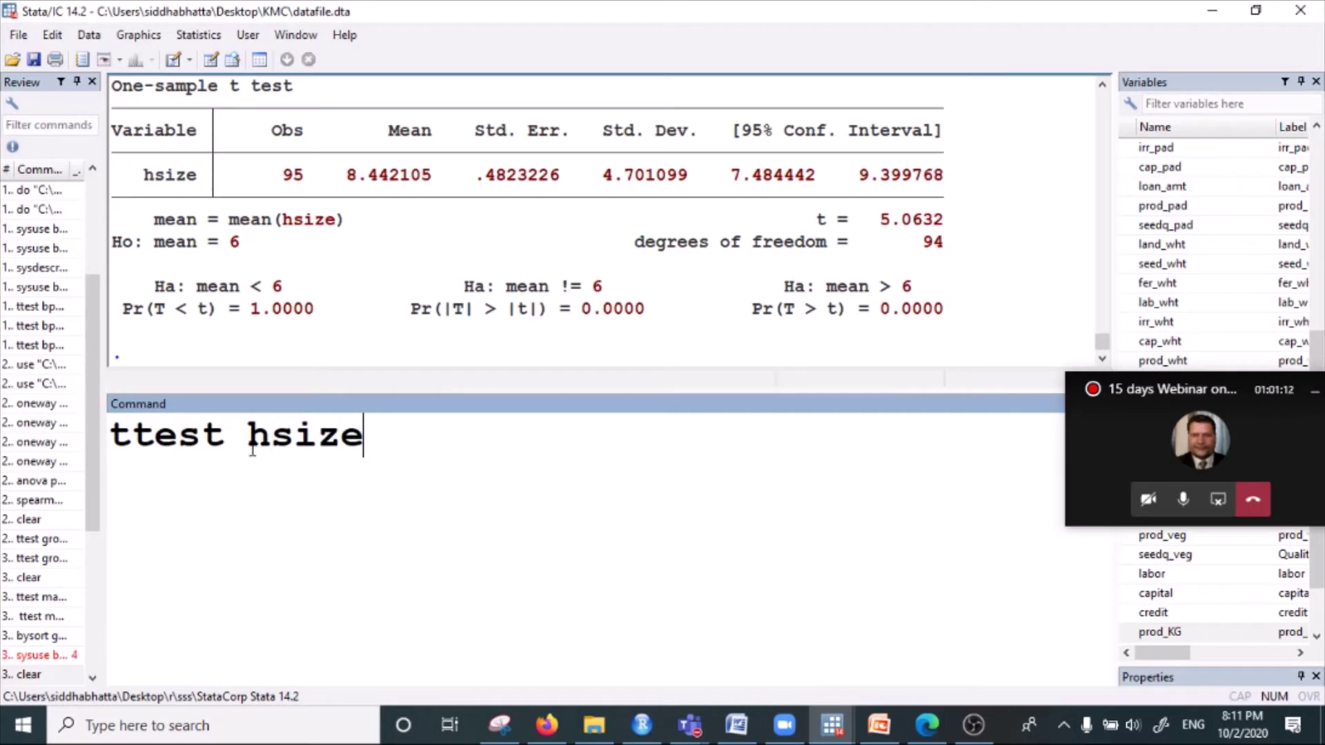
{"action": "type", "text": "==8"}
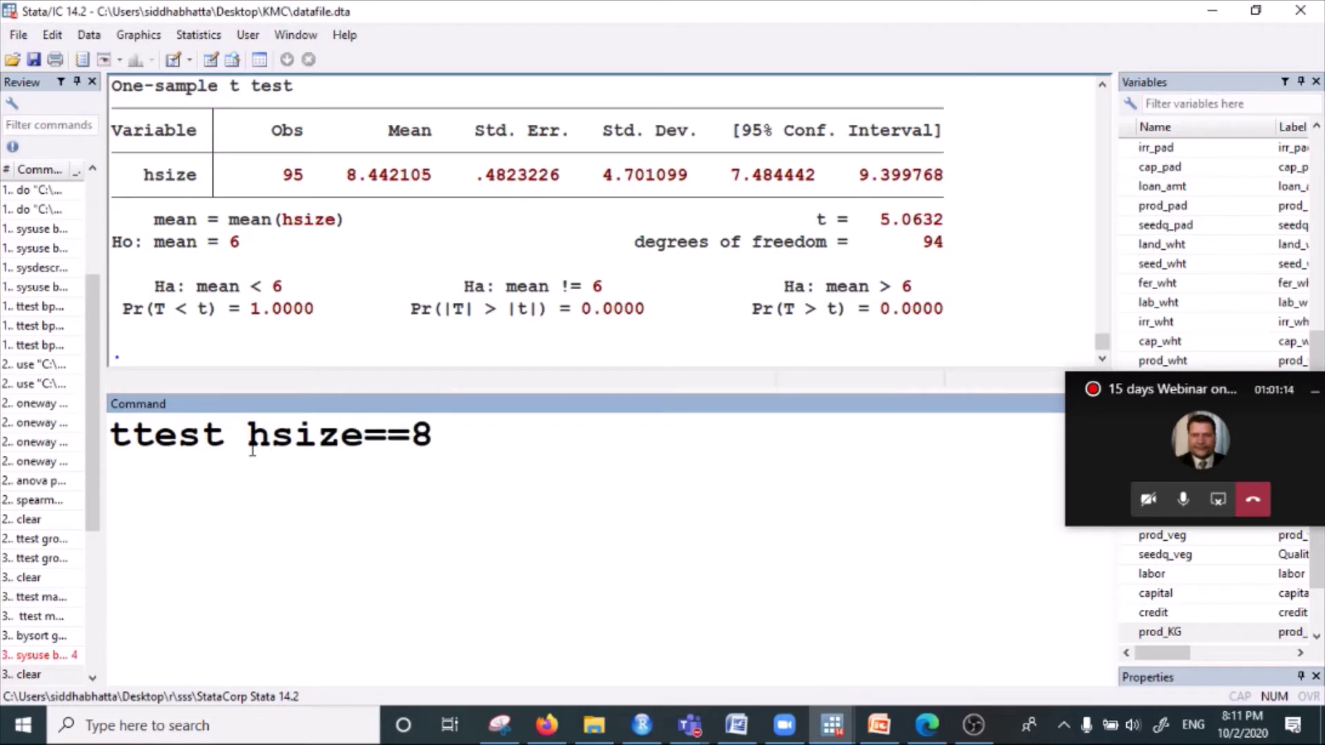
{"action": "key", "text": "Return"}
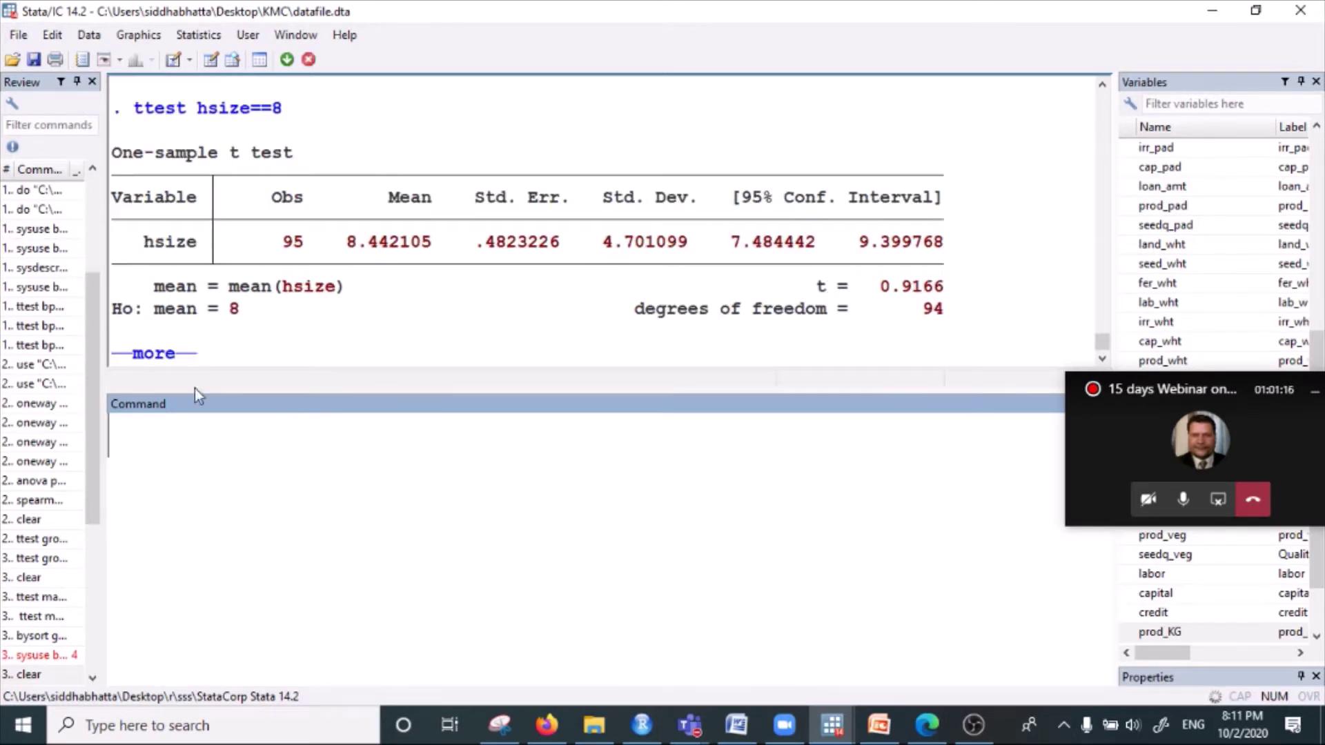
{"action": "left_click", "coordinate": [159, 353]}
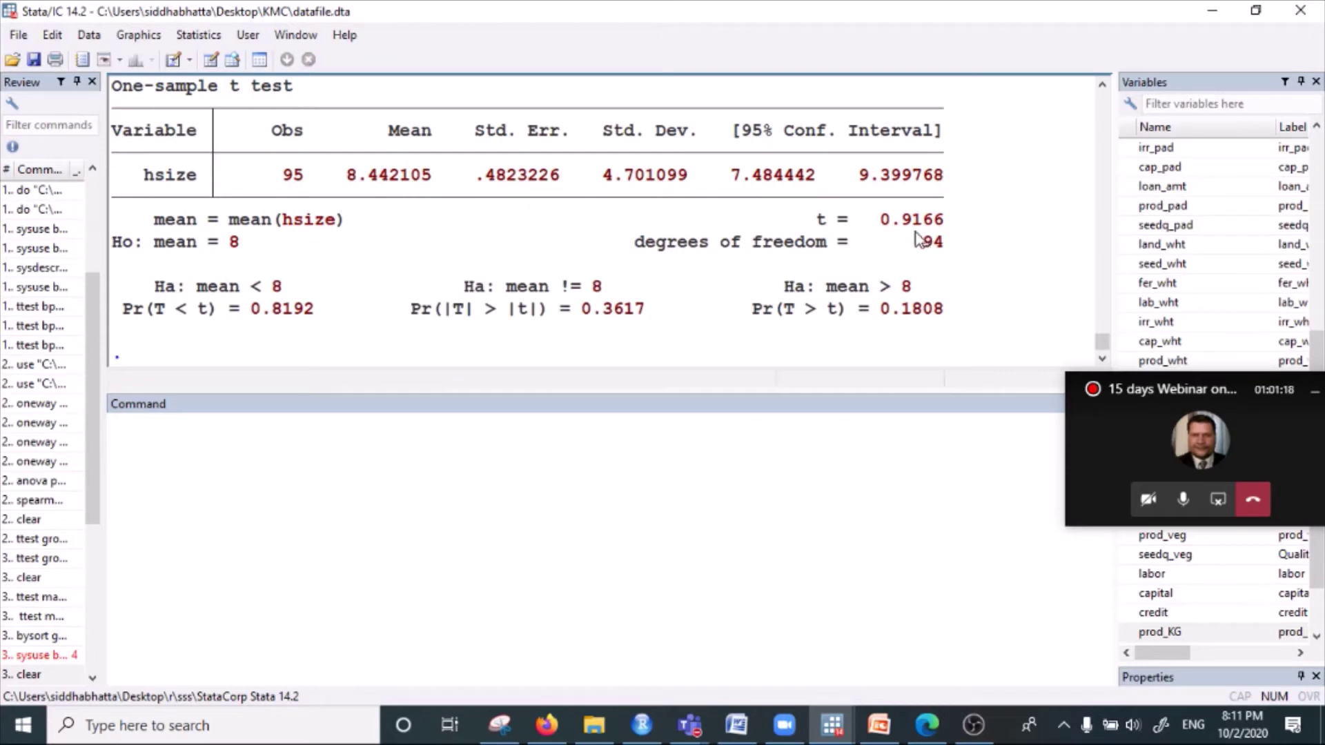
- Examine the t statistic of the hsize==8 test, highlighting it in the results
{"action": "left_click_drag", "start_coordinate": [870, 219], "coordinate": [963, 213]}
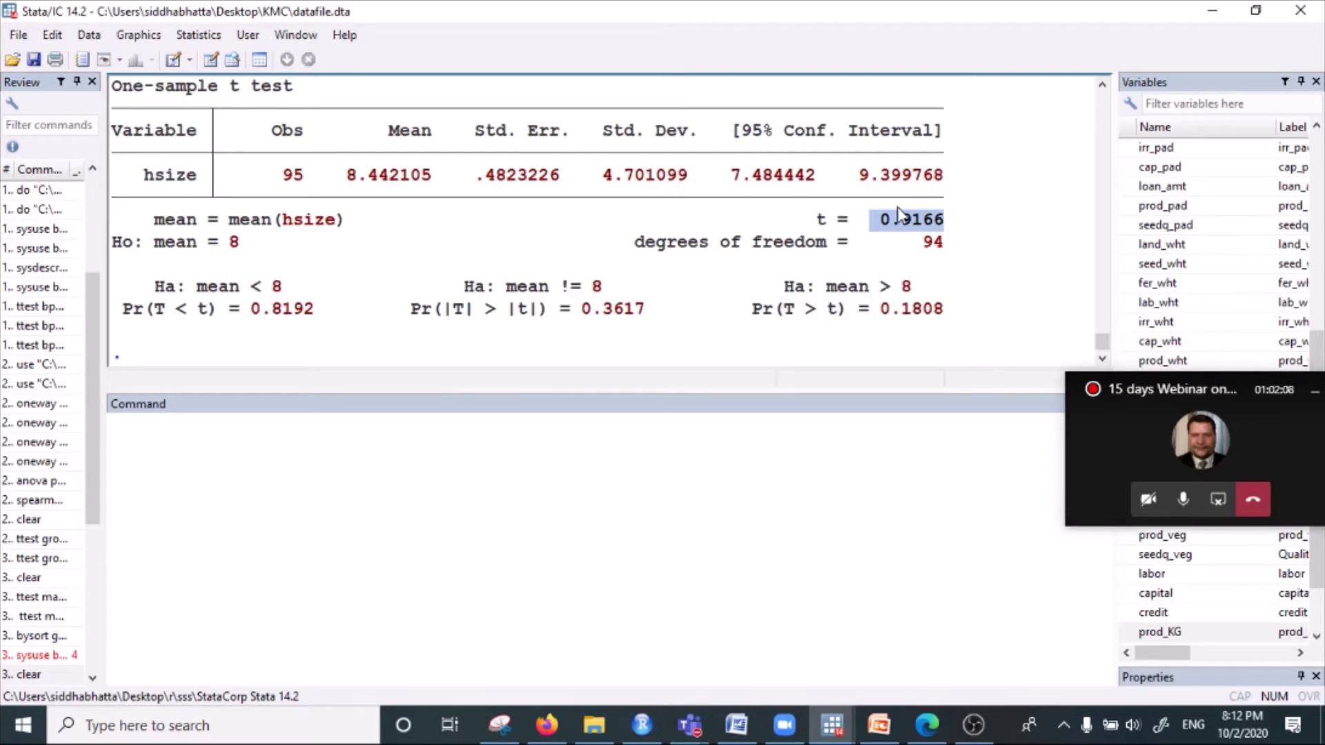
{"action": "left_click_drag", "start_coordinate": [806, 219], "coordinate": [945, 219]}
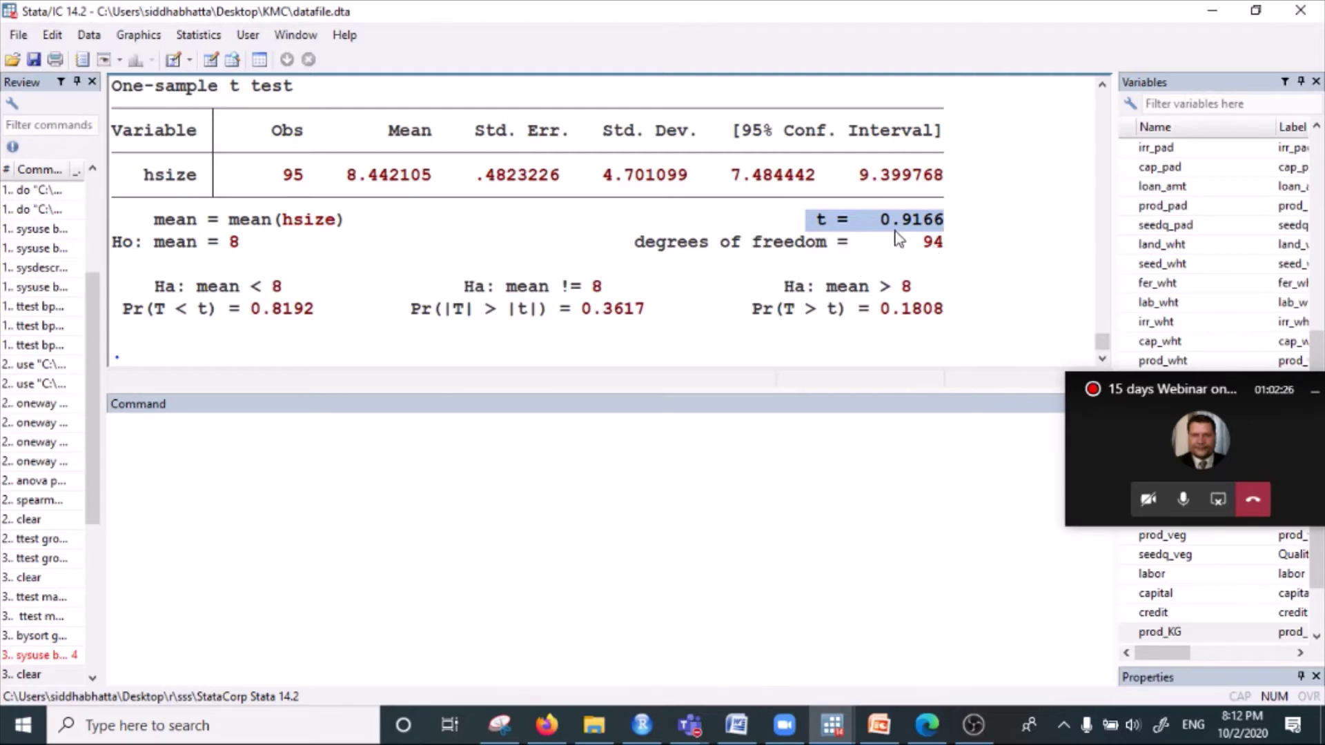
{"action": "left_click_drag", "start_coordinate": [881, 221], "coordinate": [945, 221]}
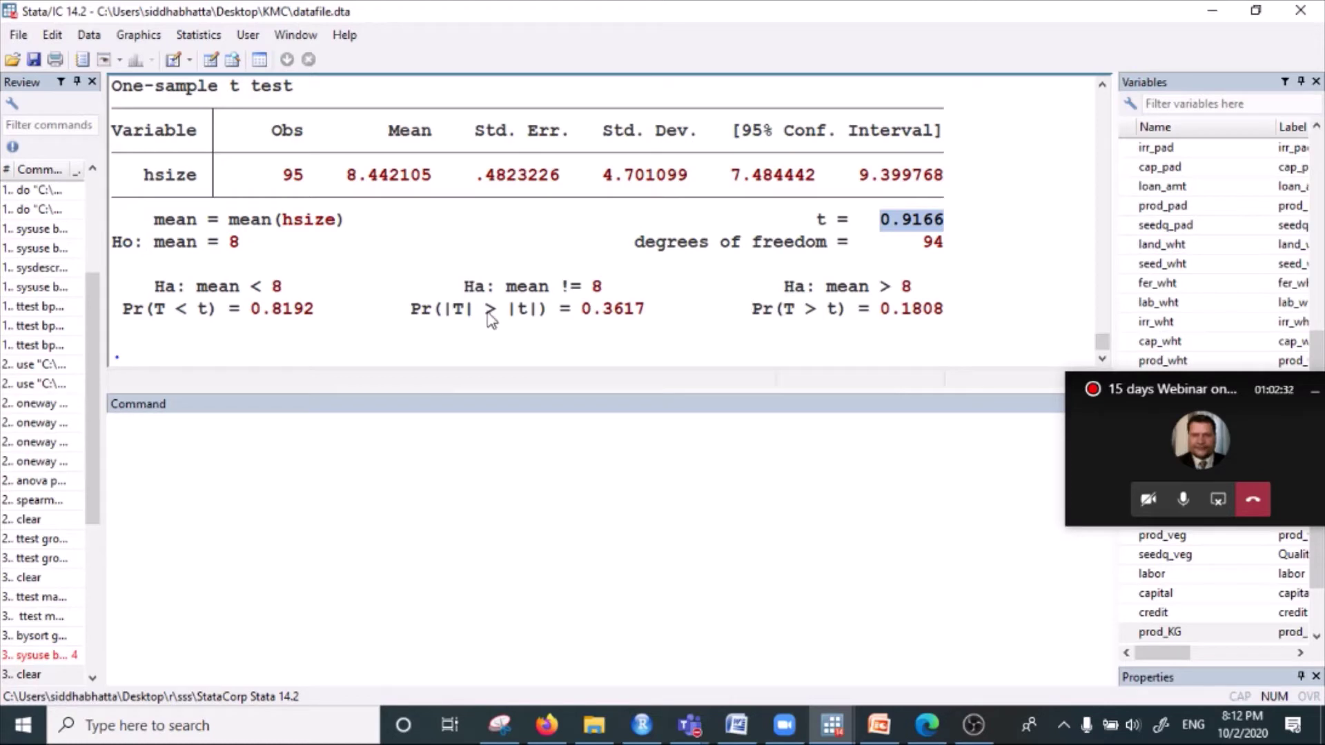
- Examine the two-sided p-value of the hsize==8 test, highlighting it together with its alternative hypothesis, mean != 8
{"action": "left_click_drag", "start_coordinate": [581, 311], "coordinate": [656, 321]}
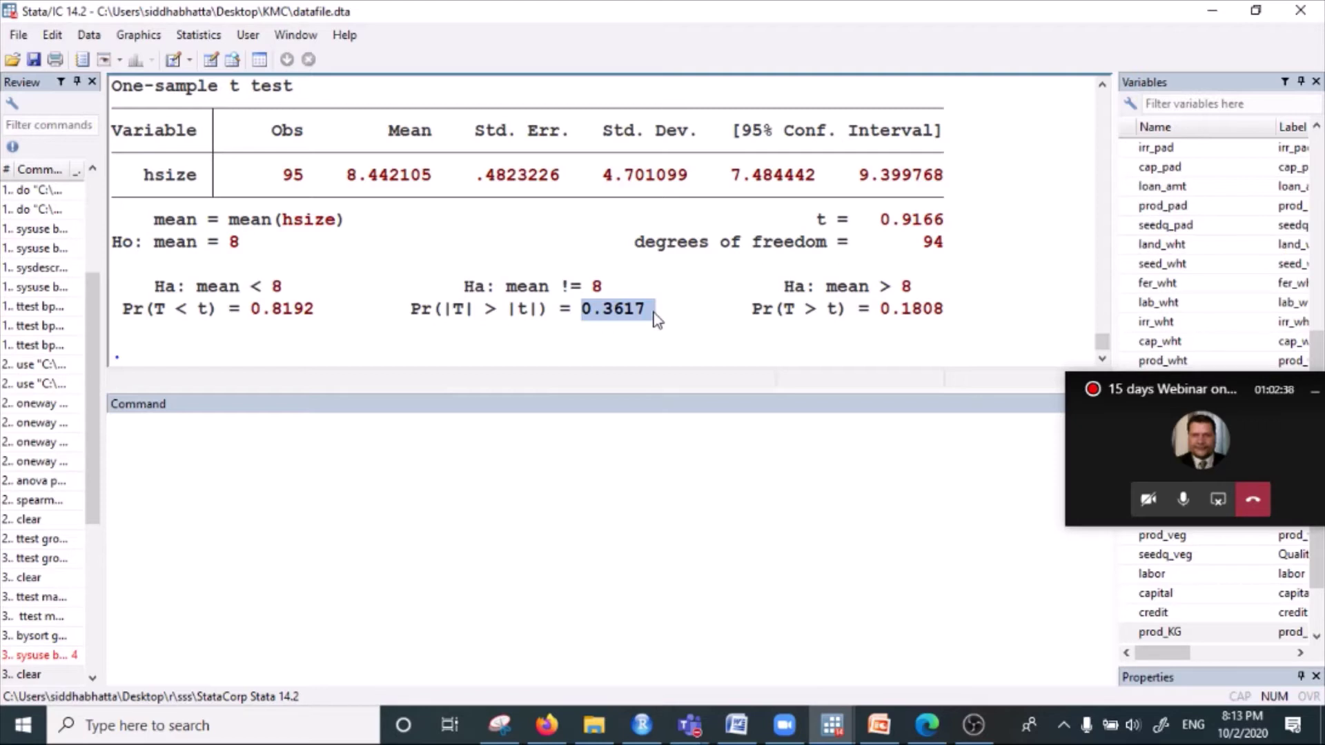
{"action": "left_click_drag", "start_coordinate": [655, 319], "coordinate": [656, 314]}
{"action": "scroll", "coordinate": [276, 203], "scroll_direction": "up", "scroll_amount": 2}
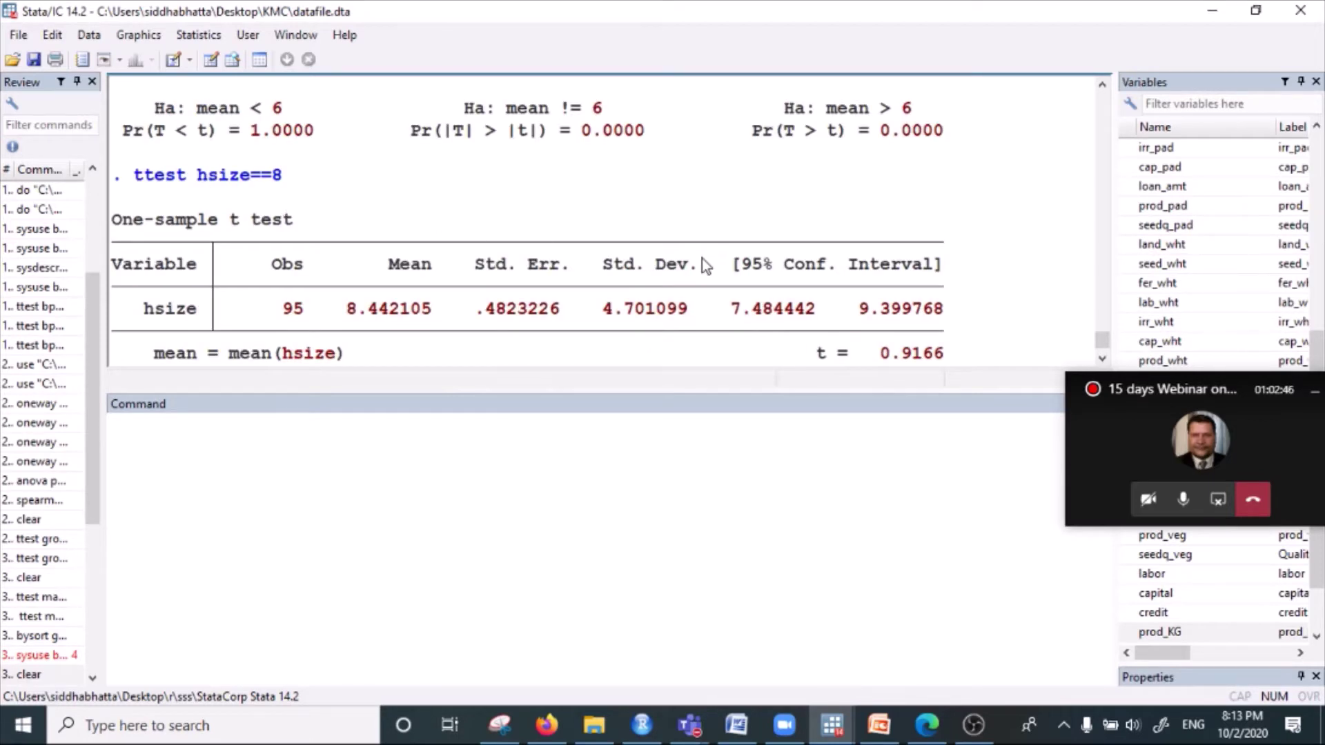
{"action": "scroll", "coordinate": [702, 262], "scroll_direction": "down", "scroll_amount": 2}
{"action": "left_click", "coordinate": [665, 318]}
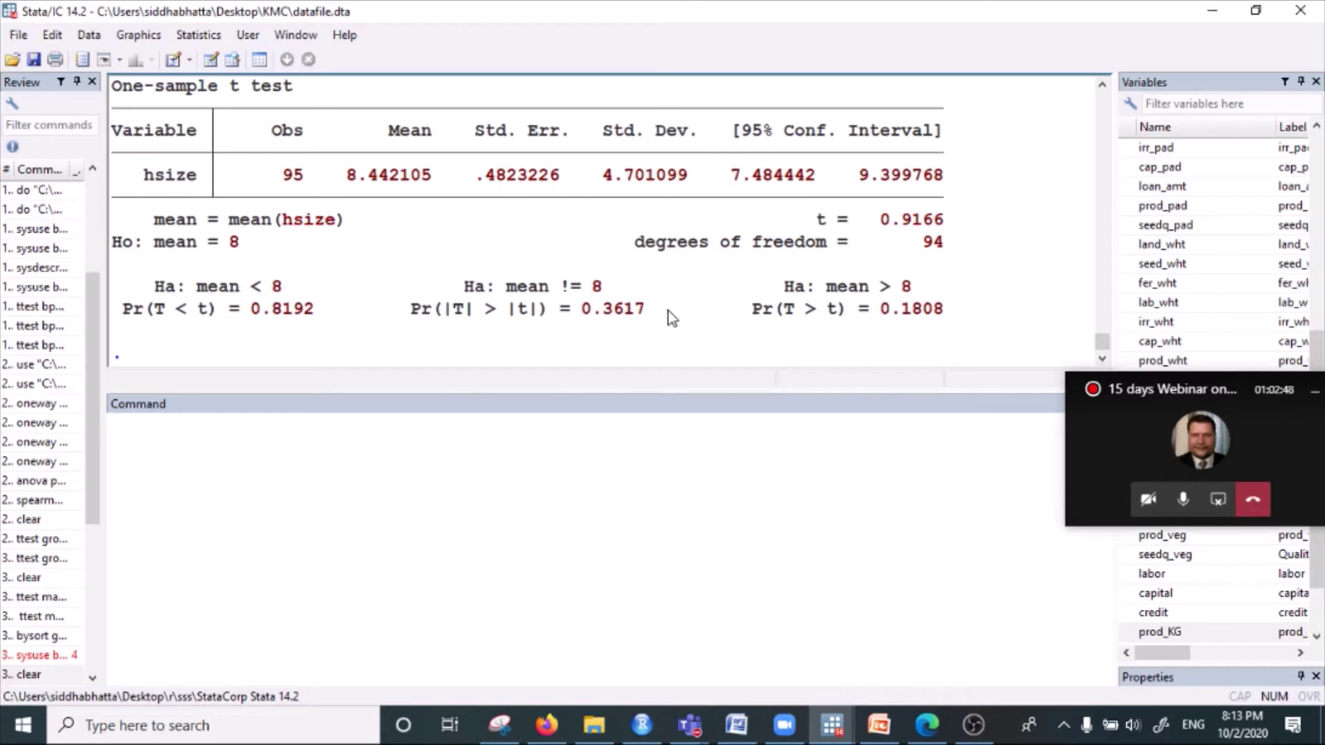
{"action": "left_click_drag", "start_coordinate": [668, 310], "coordinate": [577, 314]}
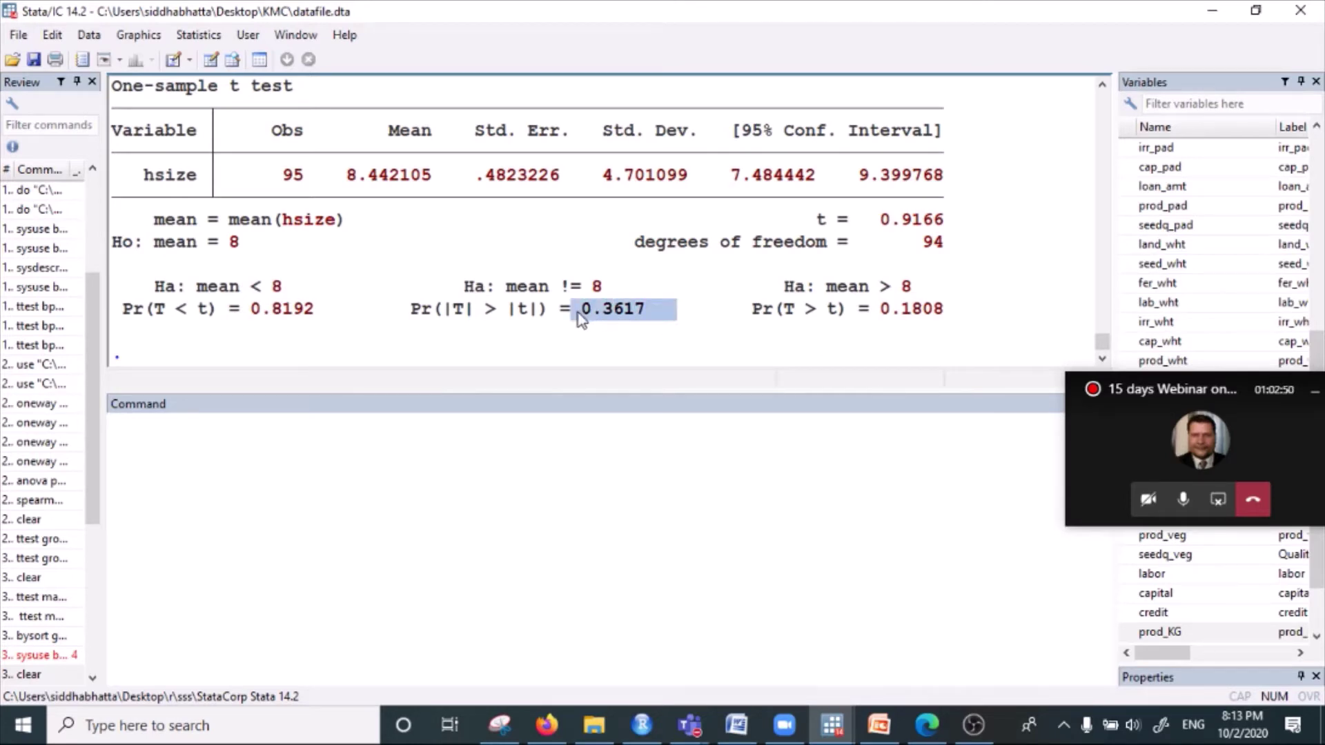
{"action": "left_click_drag", "start_coordinate": [117, 280], "coordinate": [459, 285]}
{"action": "left_click", "coordinate": [664, 315]}
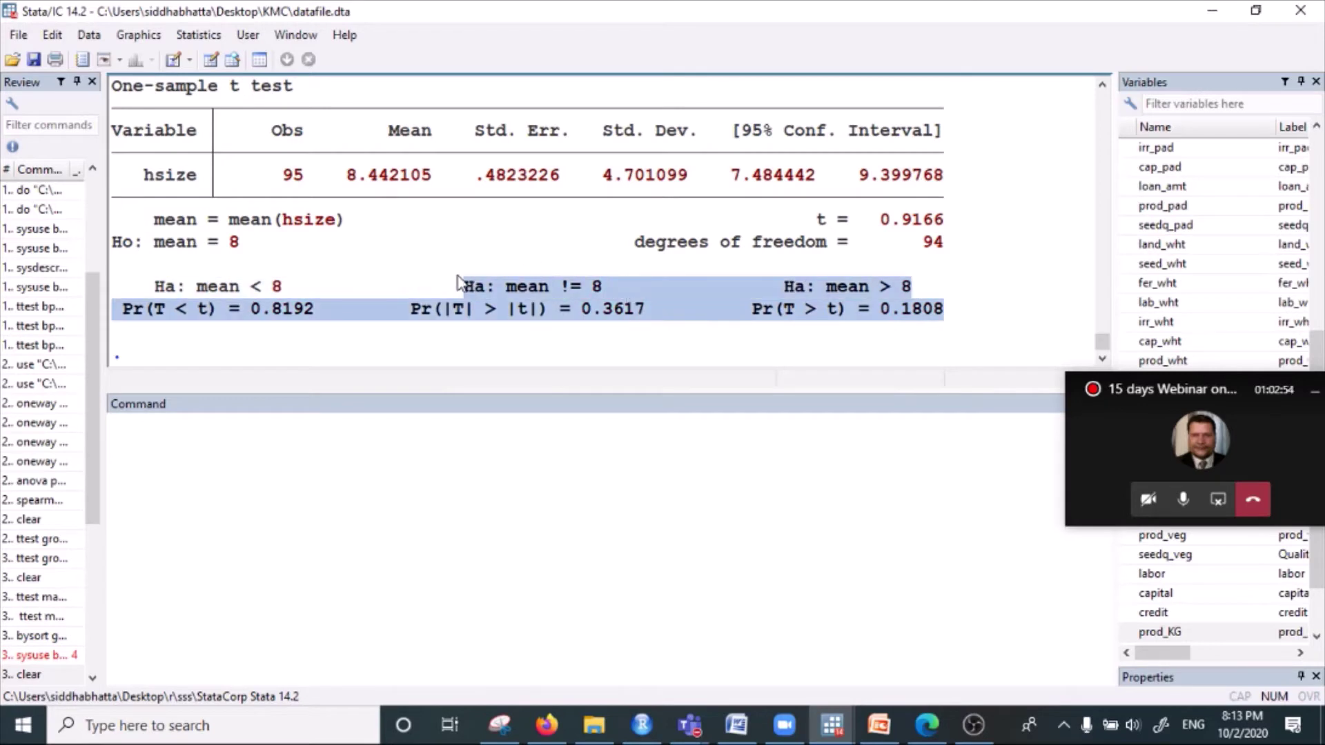
{"action": "left_click", "coordinate": [464, 284]}
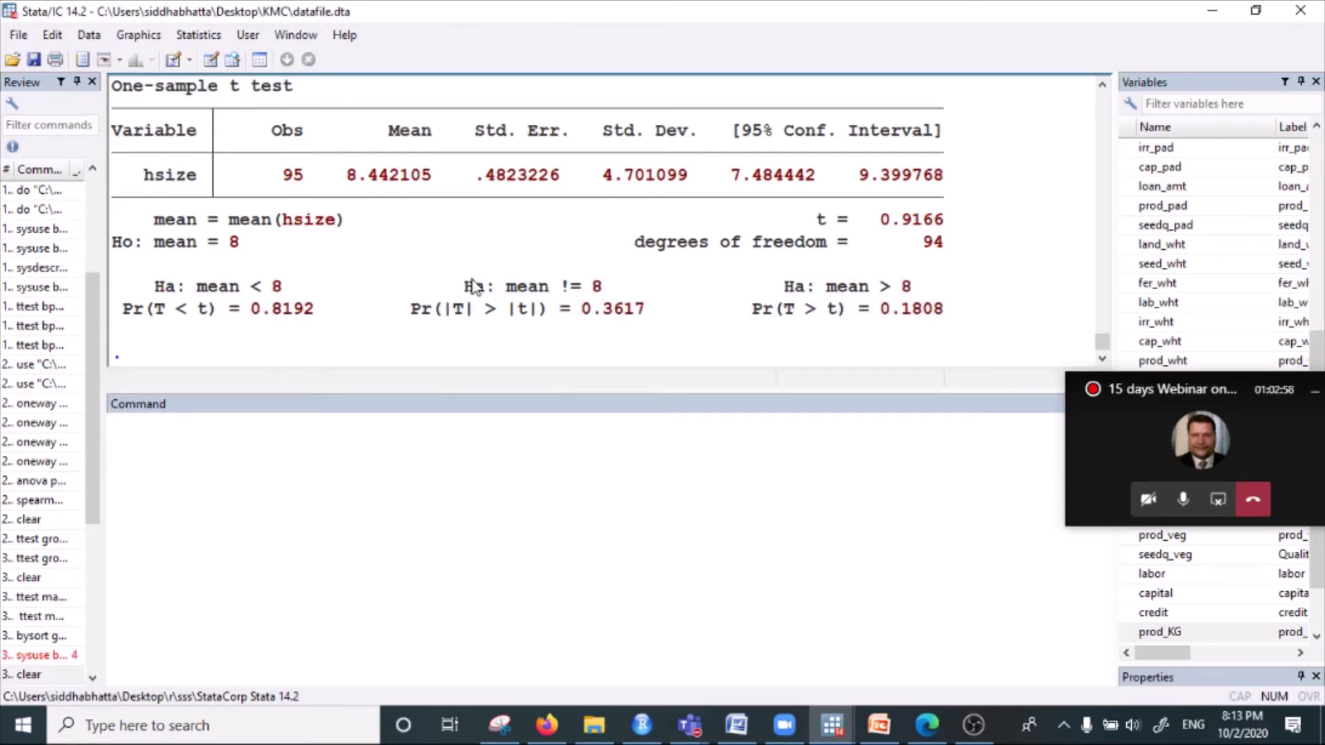
{"action": "left_click_drag", "start_coordinate": [641, 313], "coordinate": [446, 274]}
{"action": "left_click", "coordinate": [643, 330]}
{"action": "left_click_drag", "start_coordinate": [654, 312], "coordinate": [579, 316]}
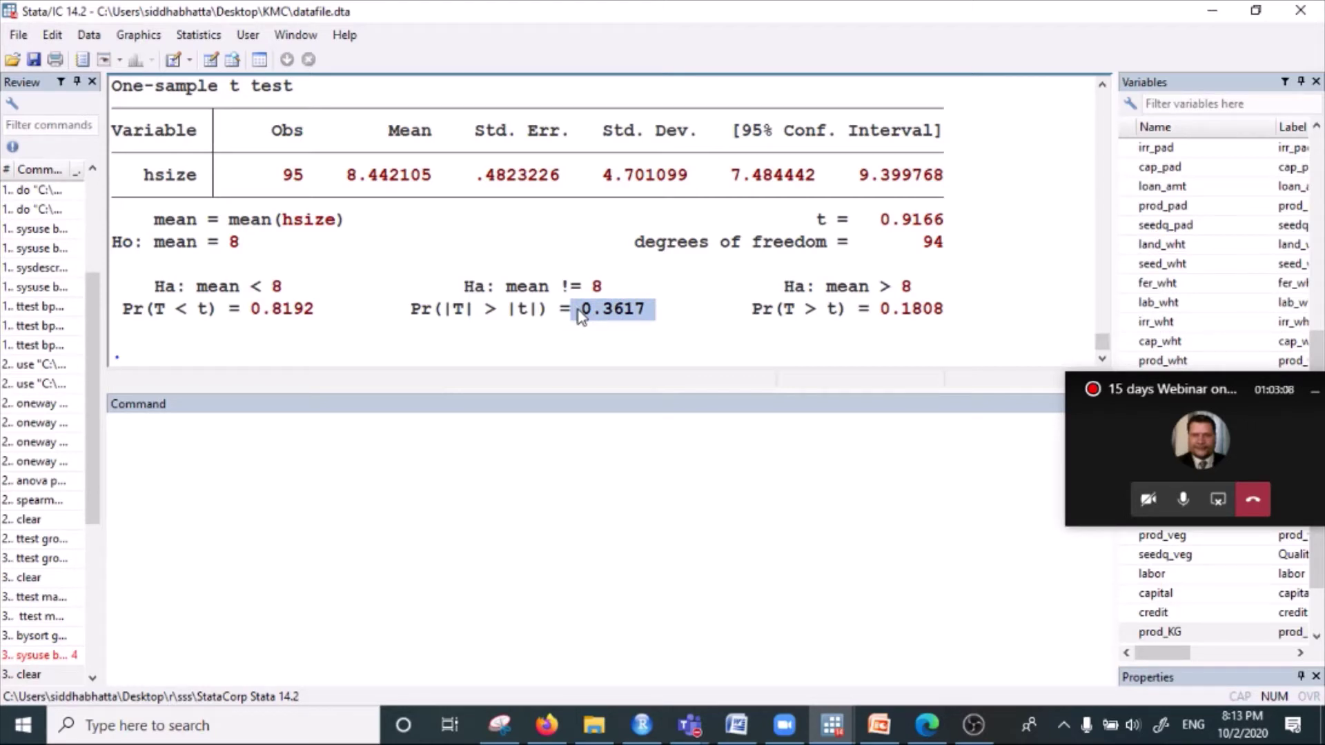
{"action": "left_click", "coordinate": [651, 317]}
- Write the note "p>0.05, the Ho cannot be rejected" in the command line without running it
{"action": "left_click", "coordinate": [449, 443]}
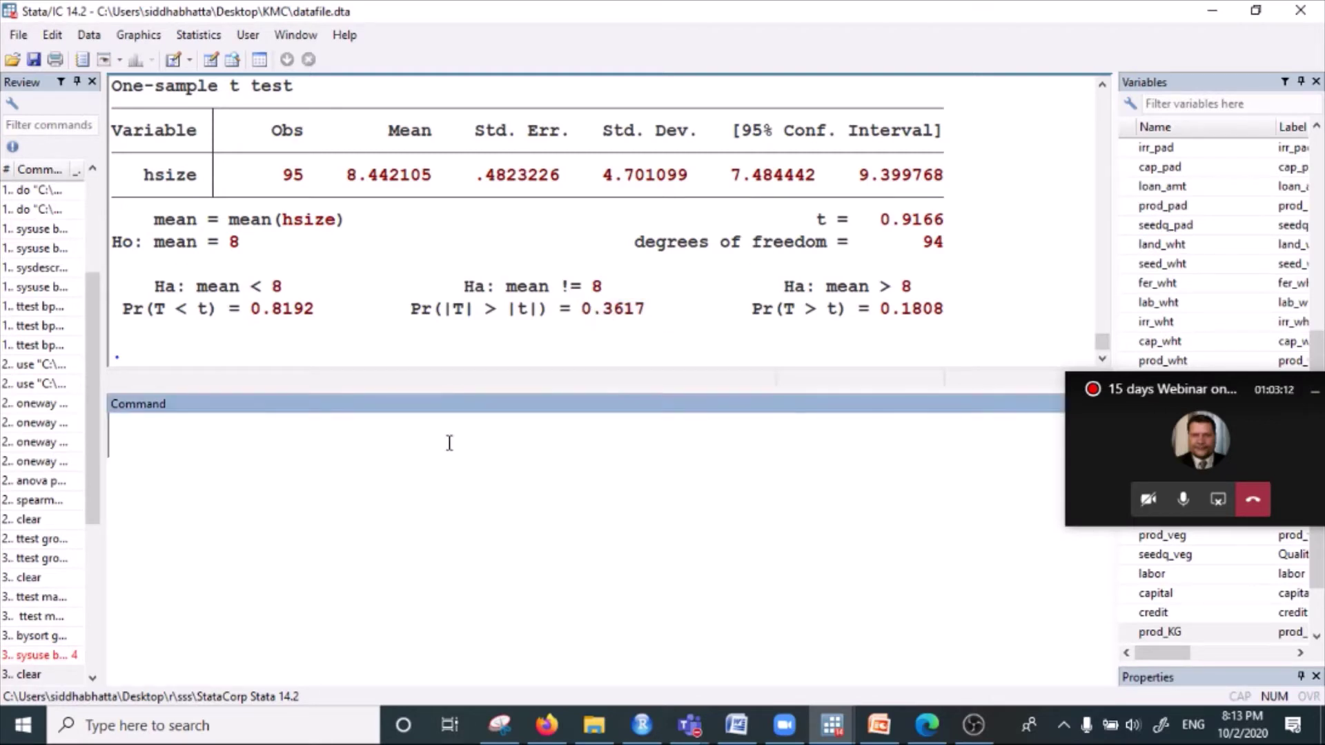
{"action": "type", "text": "p>"}
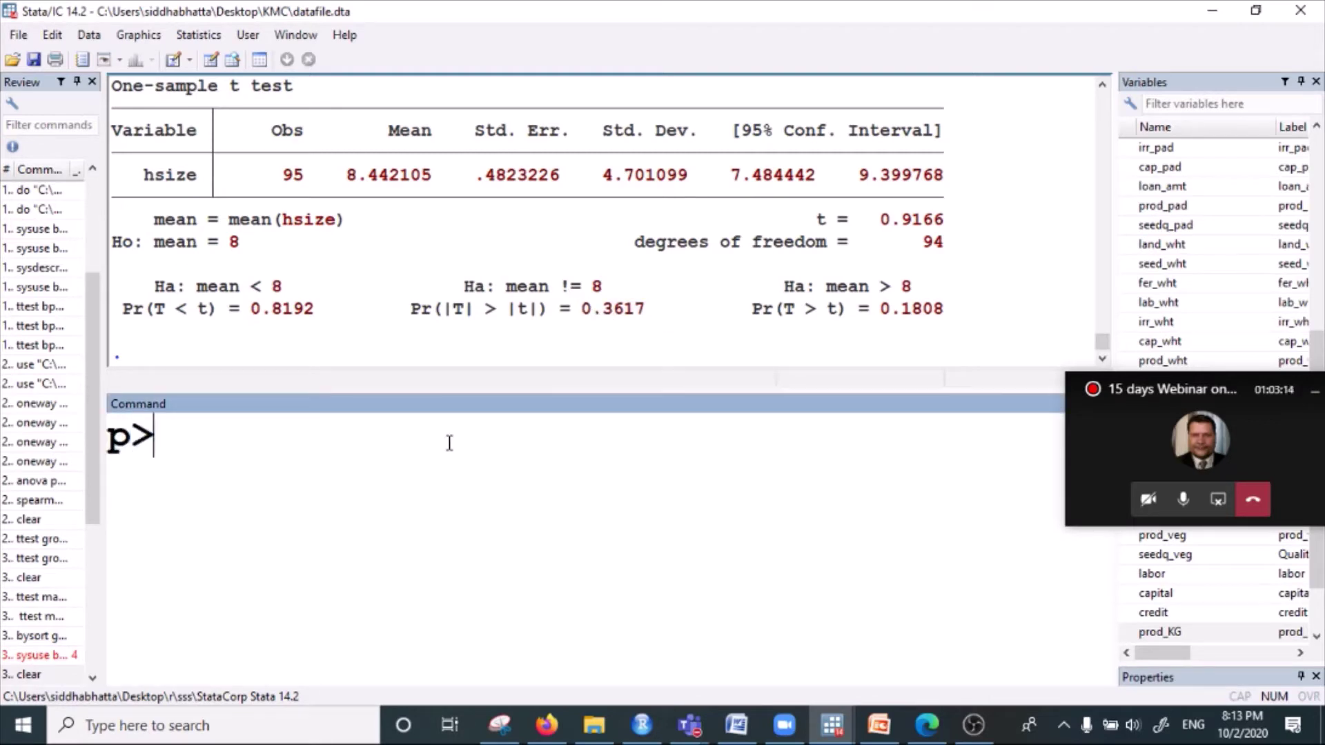
{"action": "type", "text": "0.05, the"}
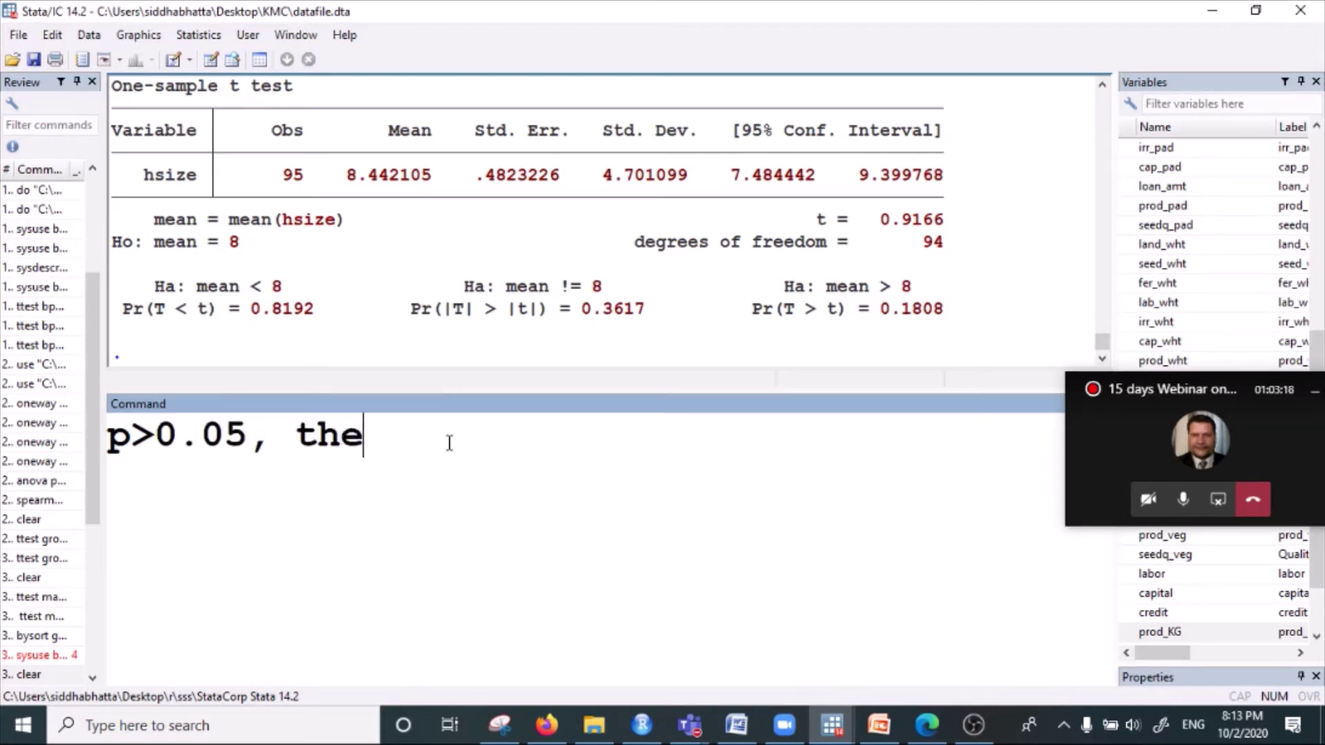
{"action": "type", "text": " Ho"}
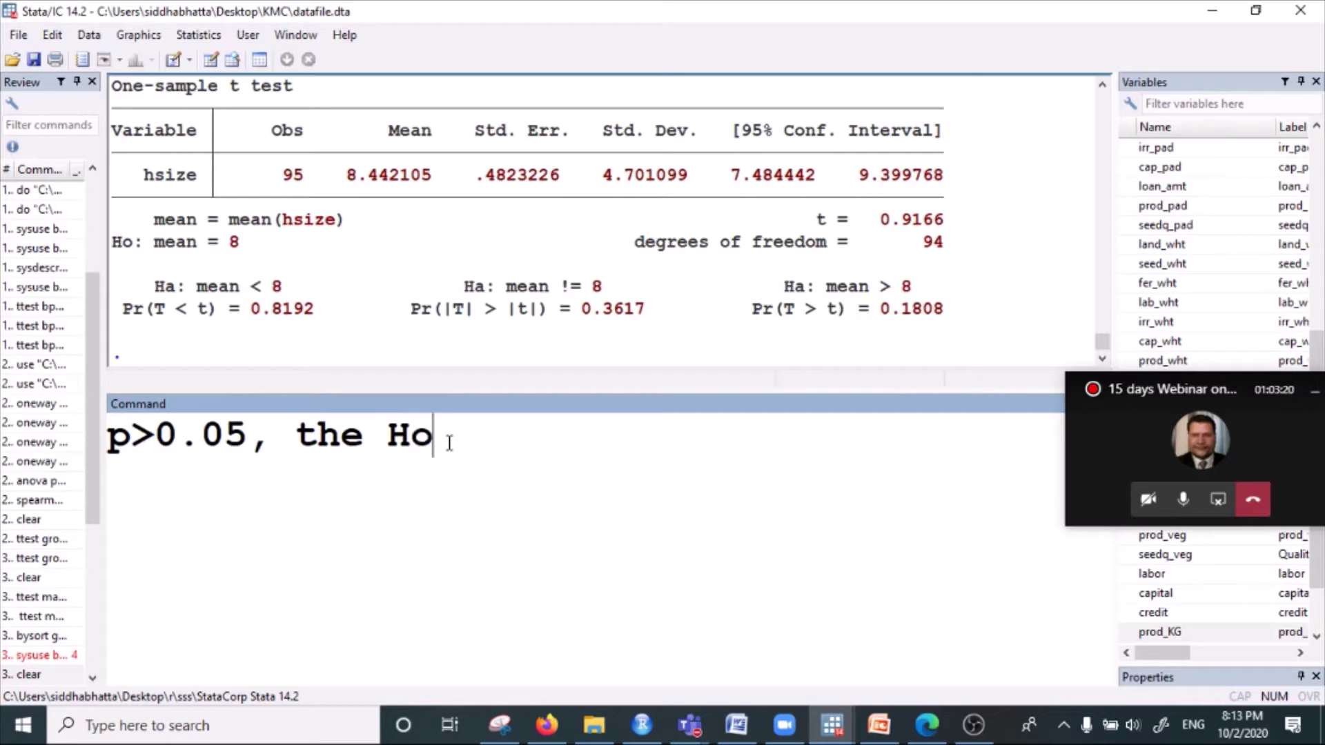
{"action": "type", "text": " cannot "}
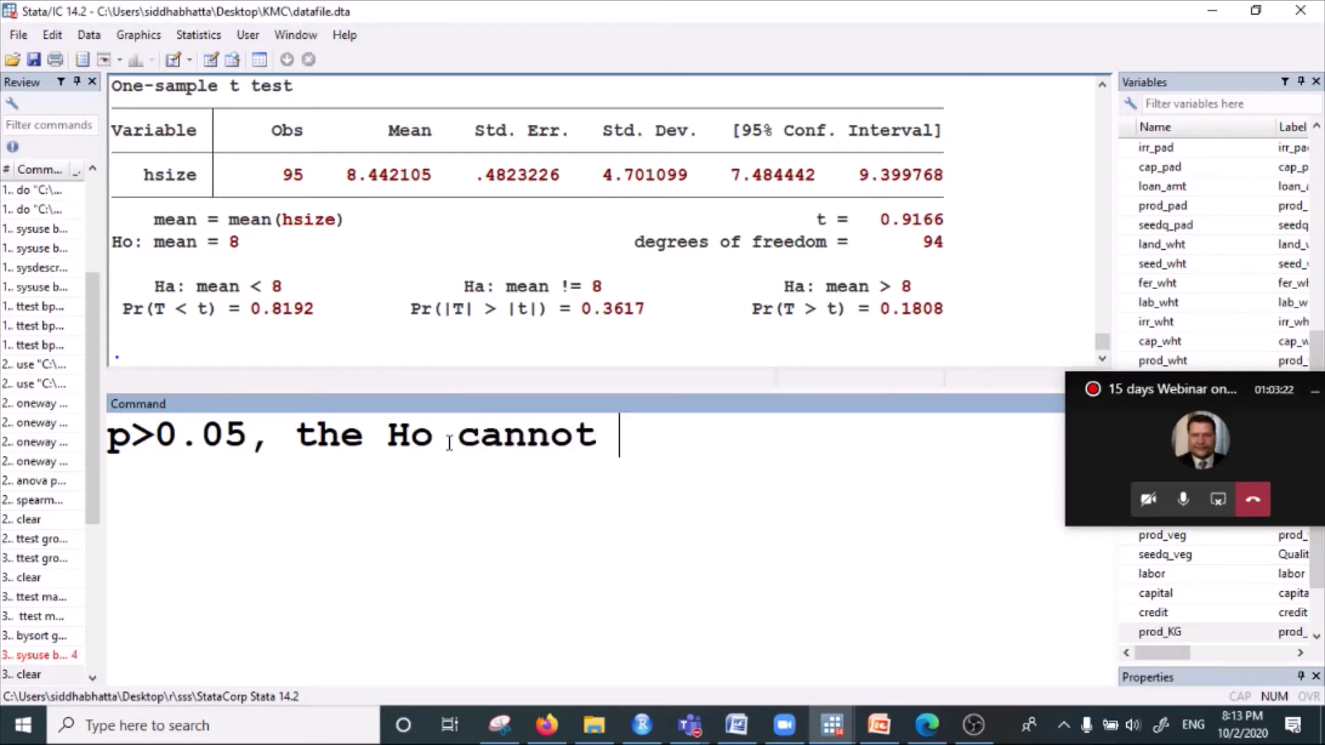
{"action": "type", "text": "be rejected"}
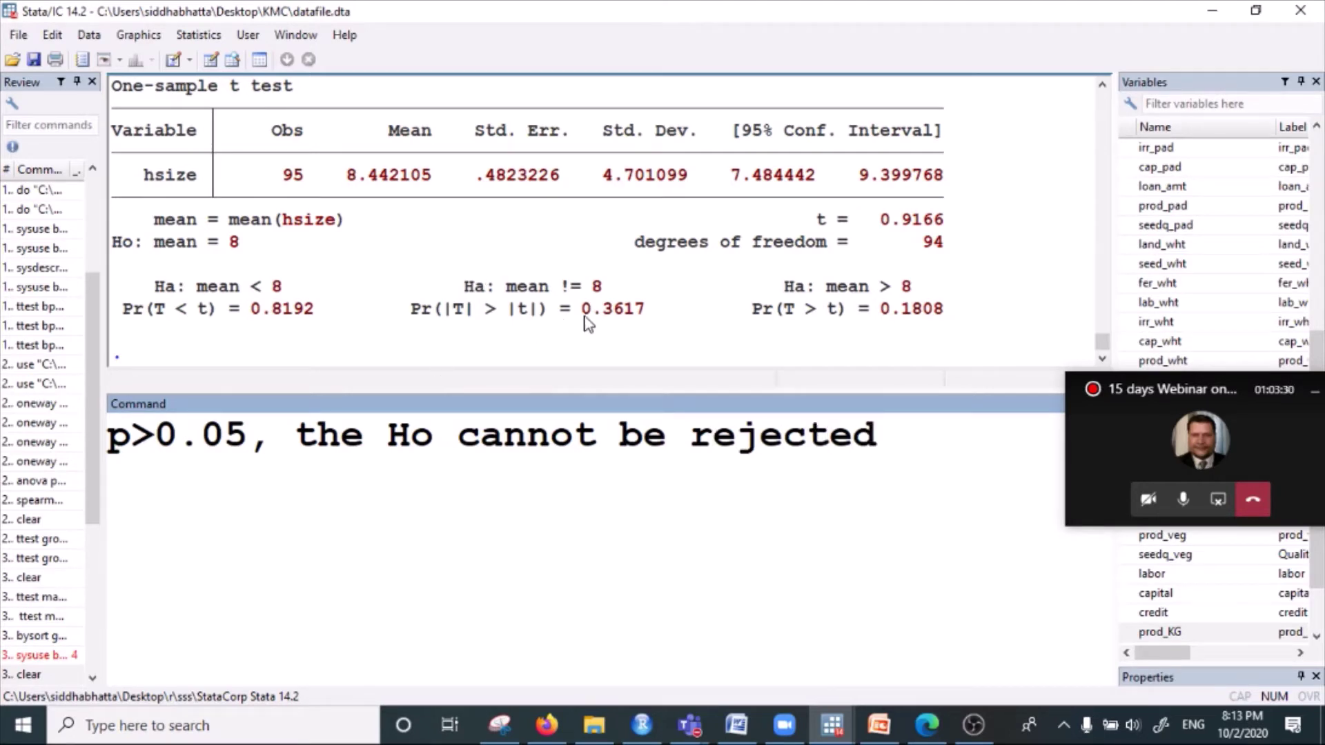
- Examine the two-sided p-value of the hsize==8 test together with the ttest command that produced it, highlighting both
{"action": "left_click_drag", "start_coordinate": [584, 319], "coordinate": [652, 314]}
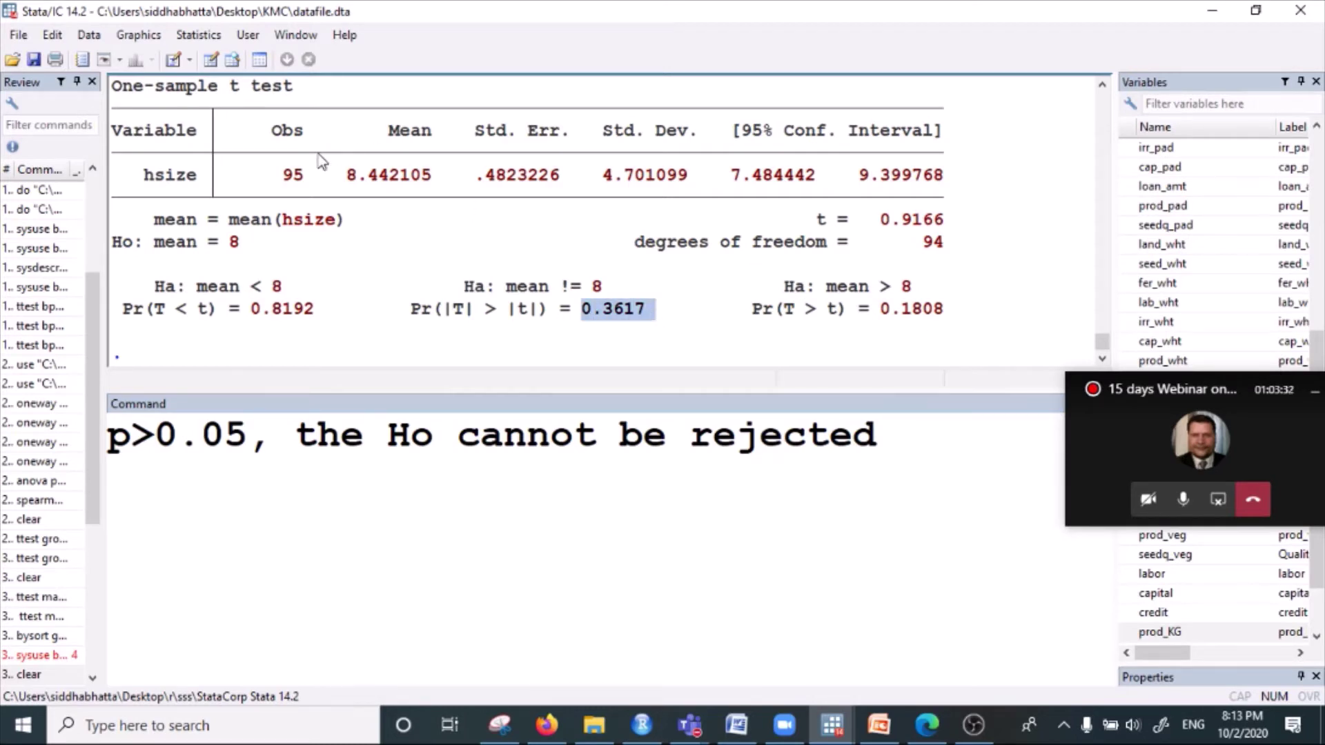
{"action": "scroll", "coordinate": [303, 161], "scroll_direction": "up", "scroll_amount": 1}
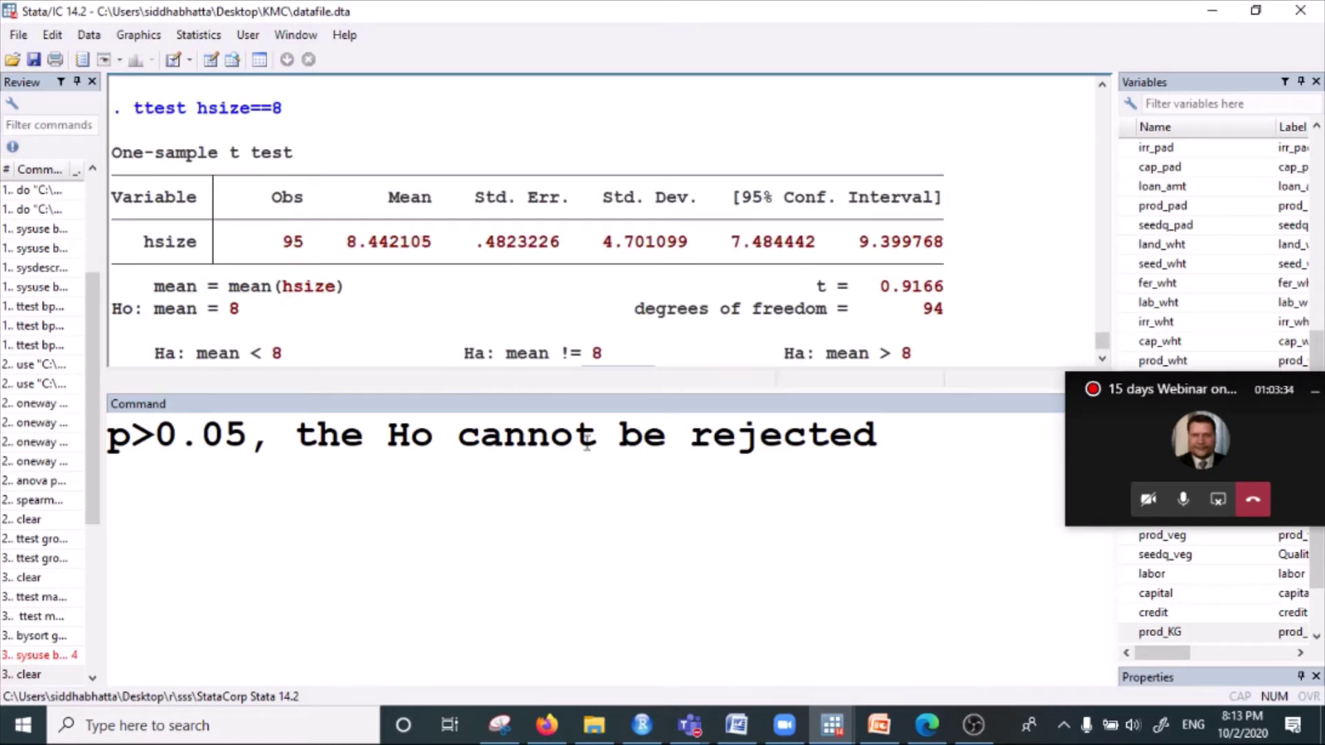
{"action": "scroll", "coordinate": [669, 317], "scroll_direction": "down", "scroll_amount": 1}
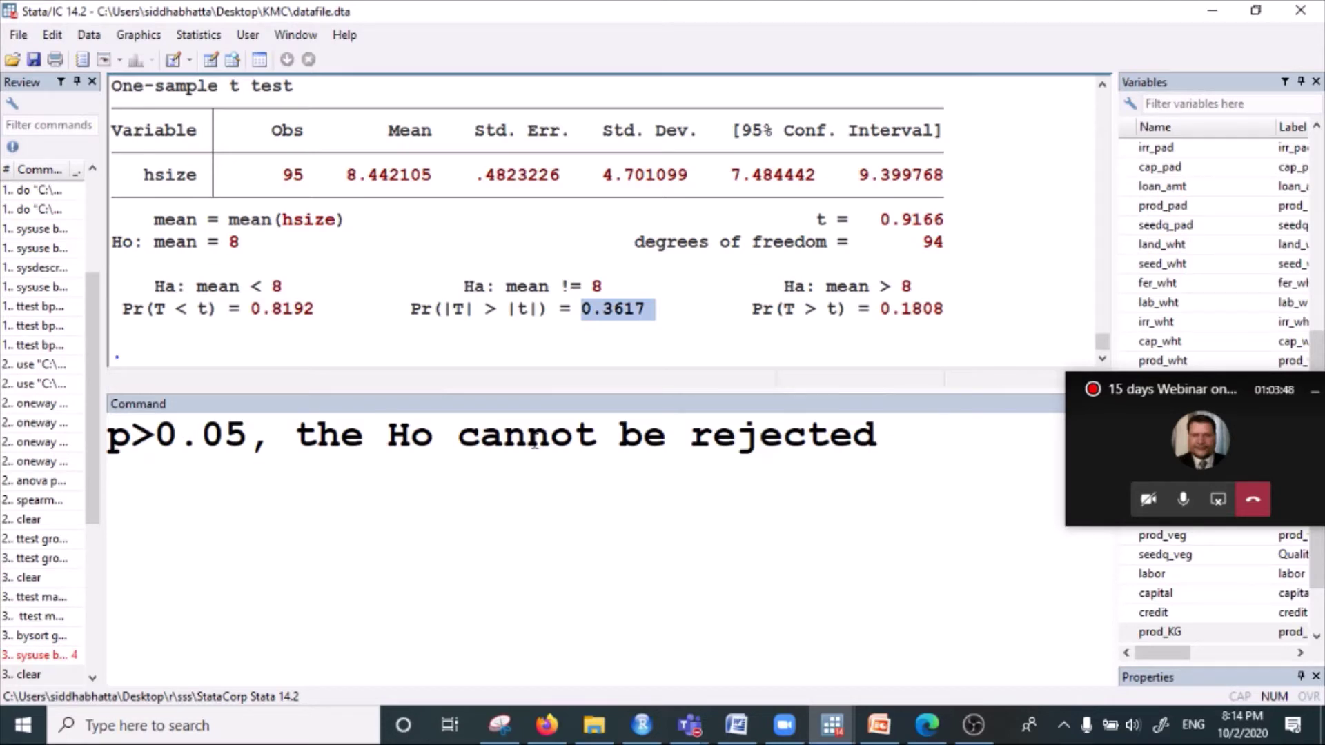
{"action": "left_click", "coordinate": [624, 336]}
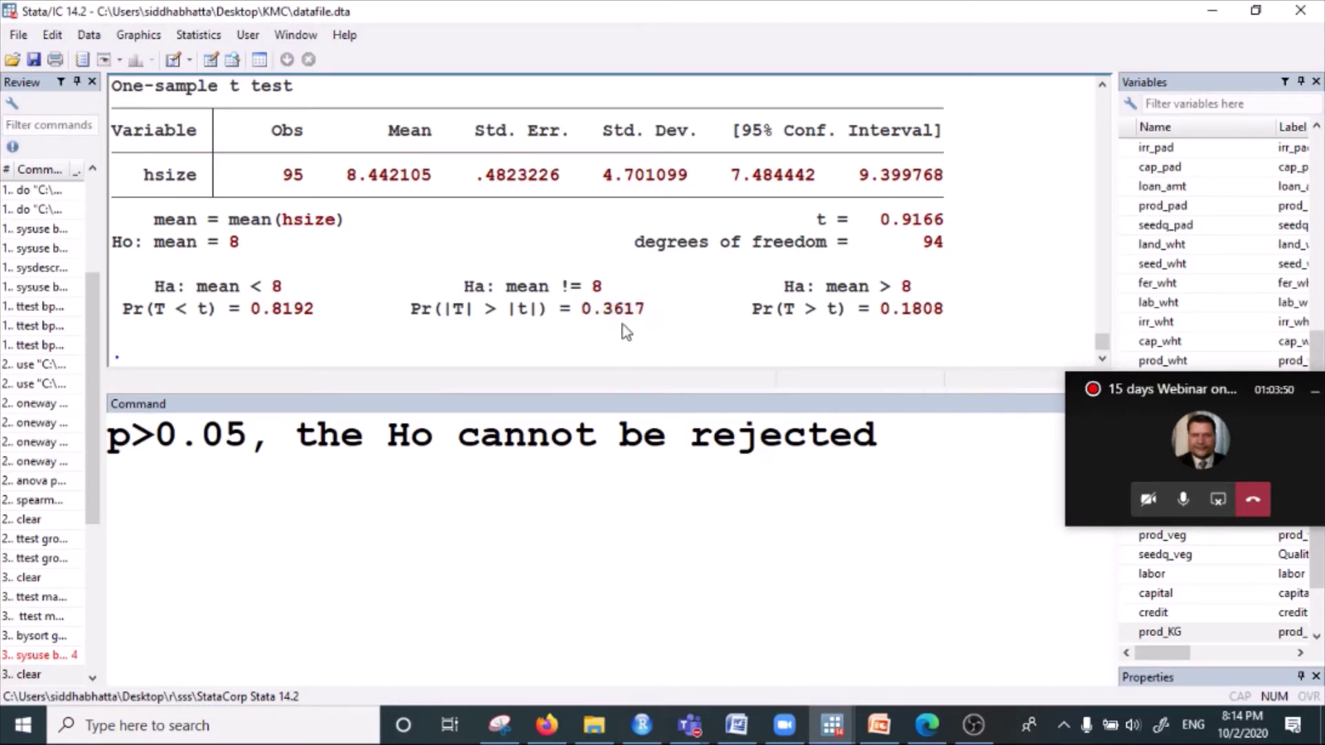
{"action": "left_click_drag", "start_coordinate": [583, 310], "coordinate": [655, 317]}
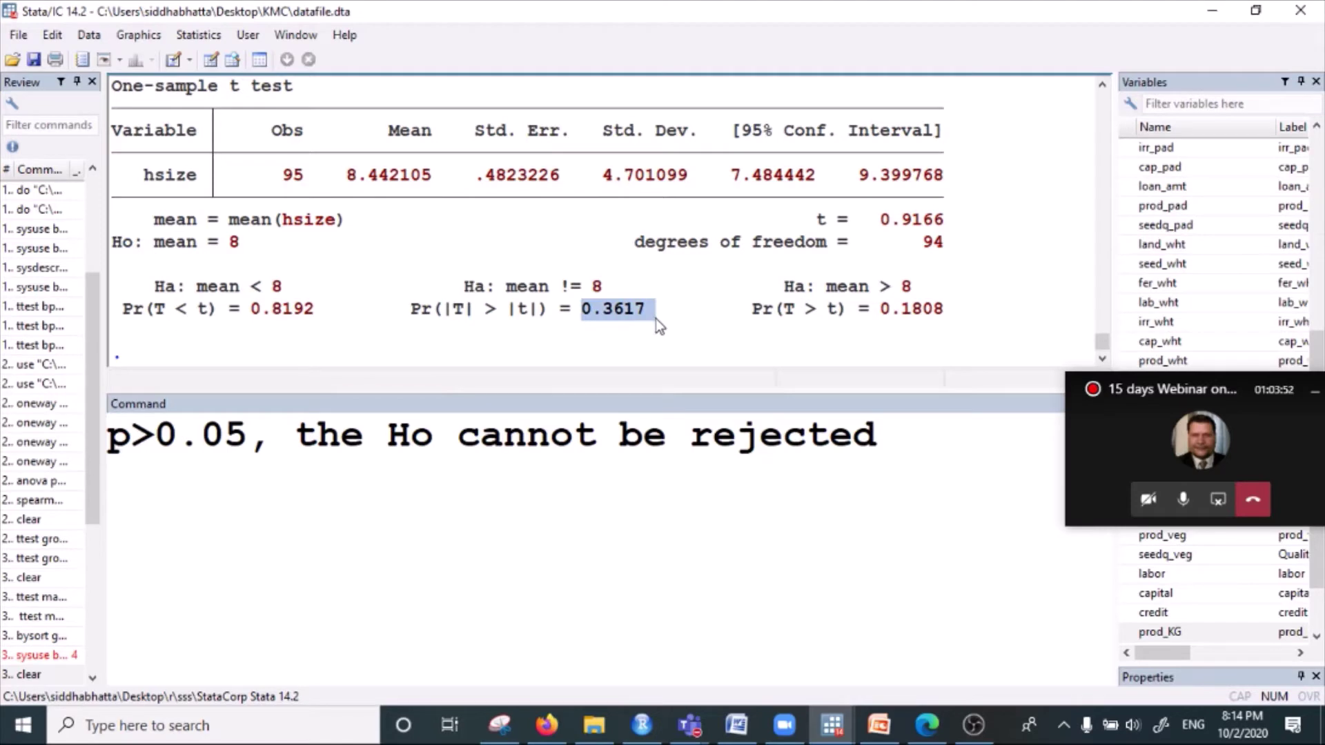
{"action": "scroll", "coordinate": [635, 326], "scroll_direction": "up", "scroll_amount": 3}
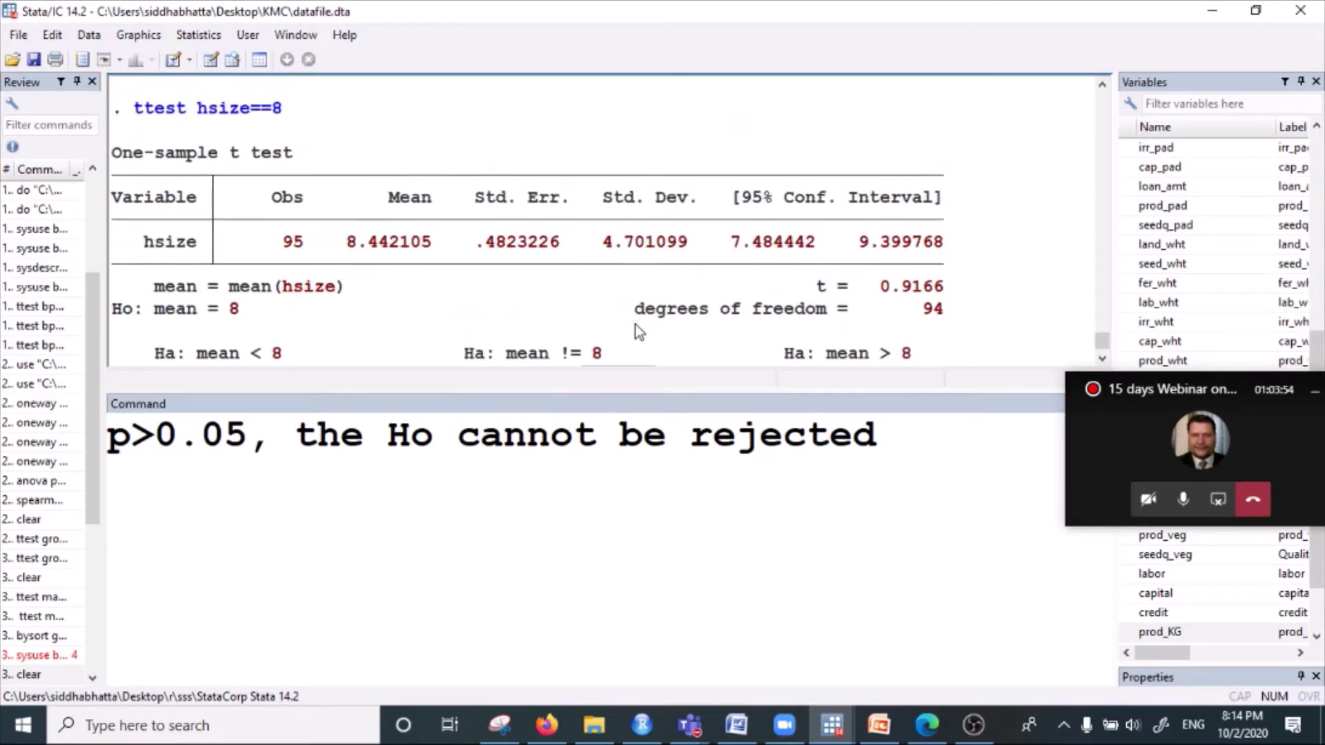
{"action": "left_click_drag", "start_coordinate": [124, 178], "coordinate": [262, 176]}
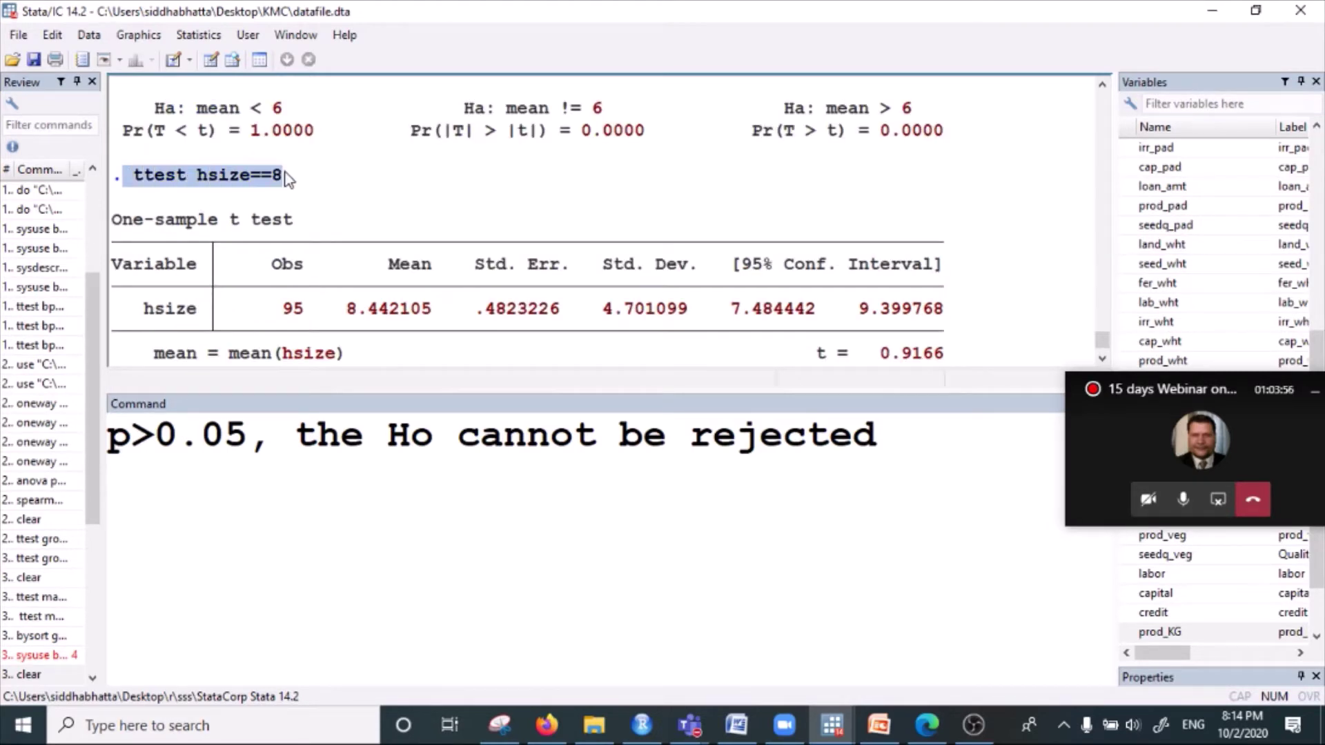
- Replace the command-line note with "if p<0.05, the claim is rejected" and check it against the hsize==8 test's two-sided p-value
{"action": "left_click", "coordinate": [902, 434]}
{"action": "left_click_drag", "start_coordinate": [896, 436], "coordinate": [107, 436]}
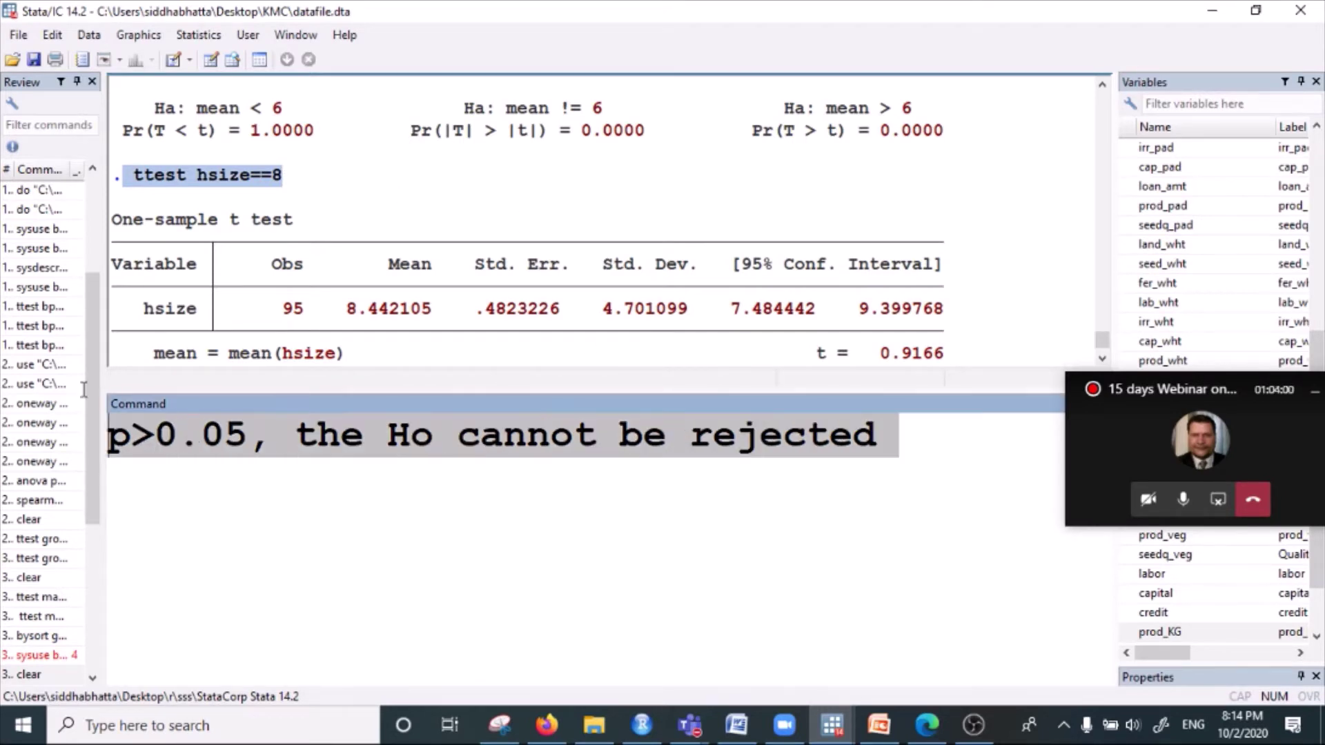
{"action": "type", "text": "if "}
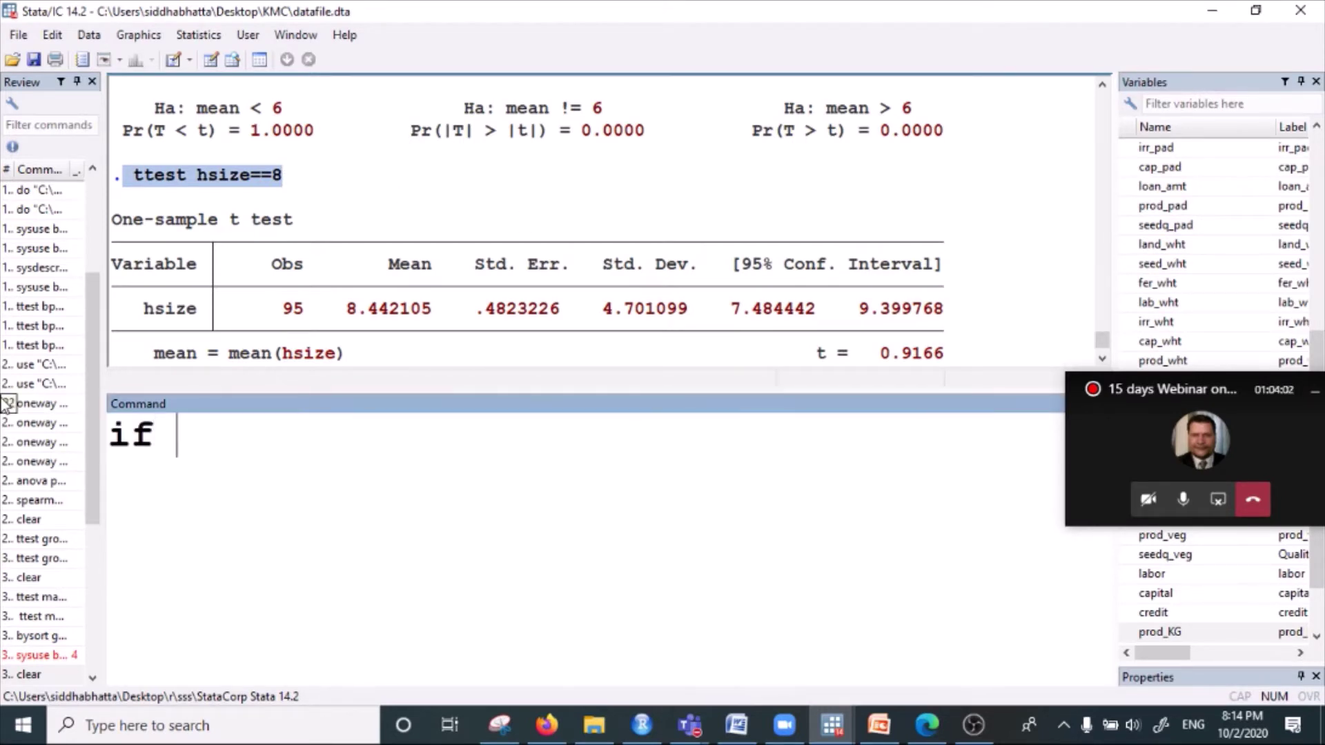
{"action": "type", "text": "p<"}
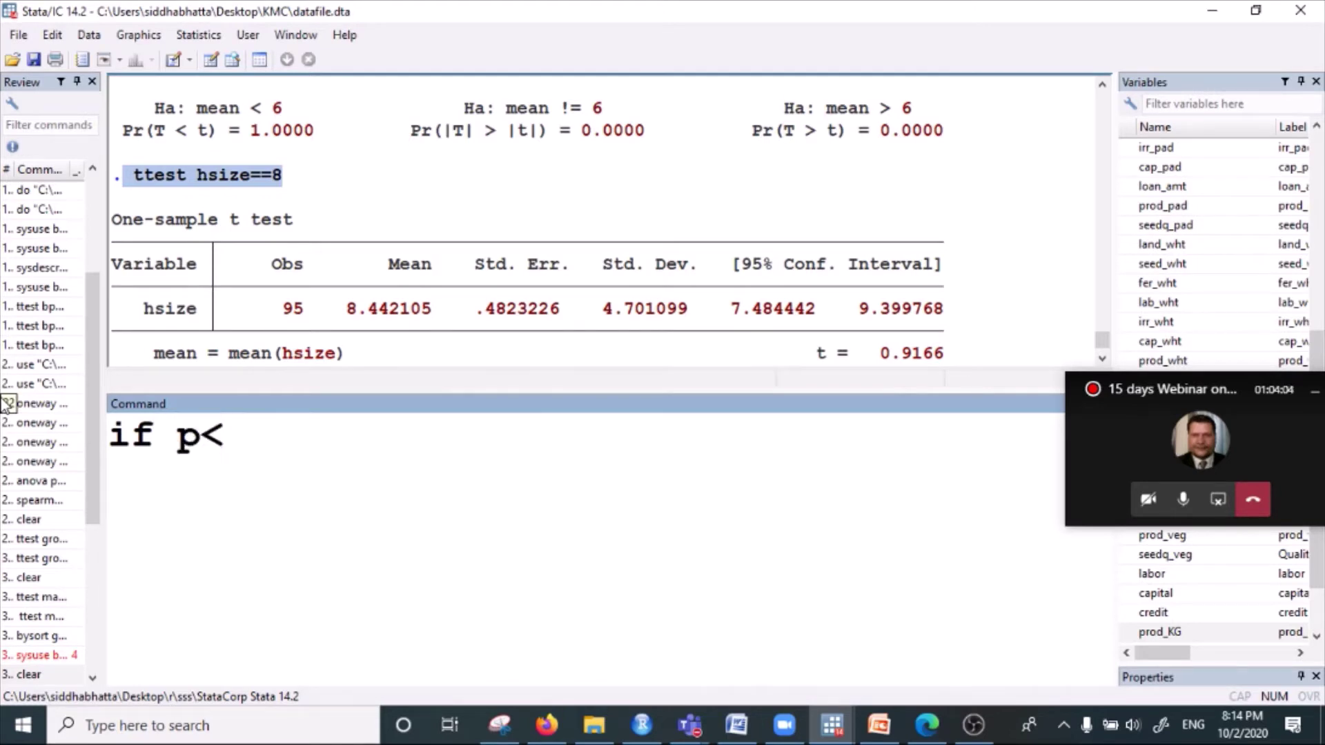
{"action": "type", "text": "0.05, "}
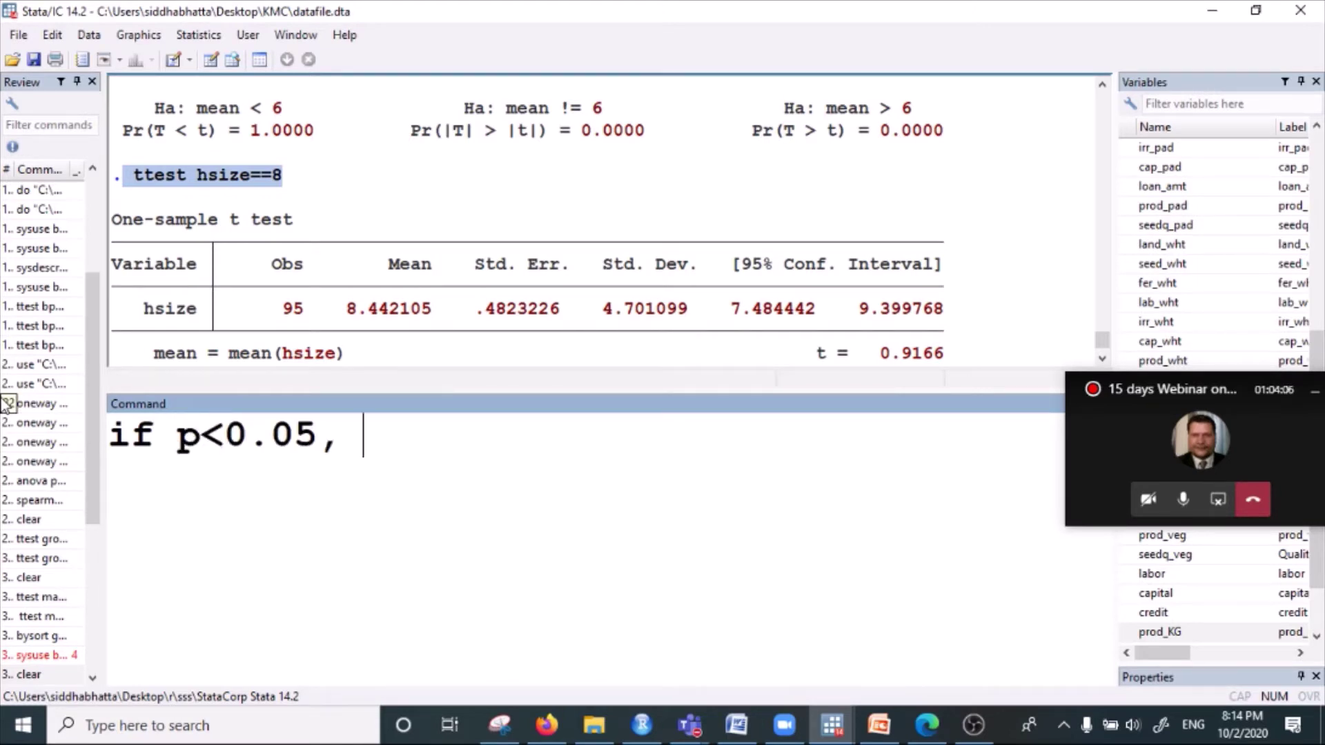
{"action": "type", "text": "the claim "}
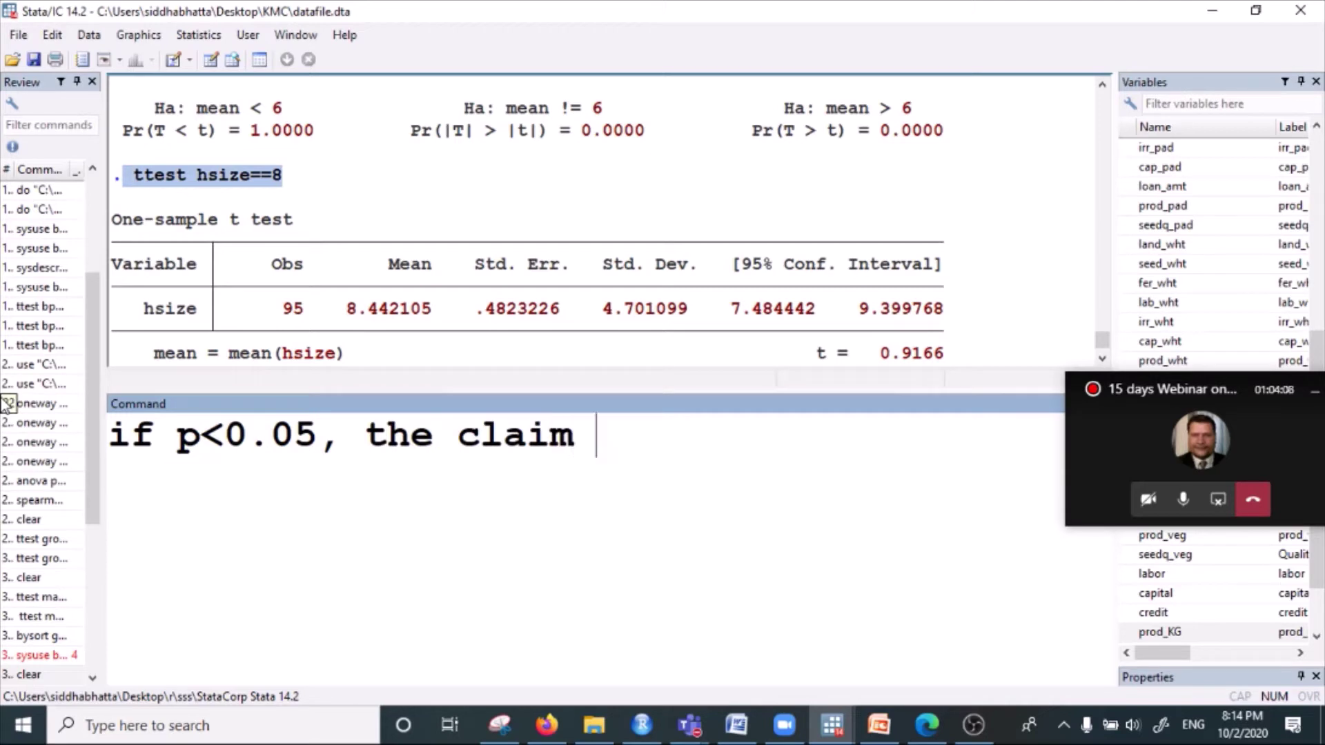
{"action": "type", "text": "is re"}
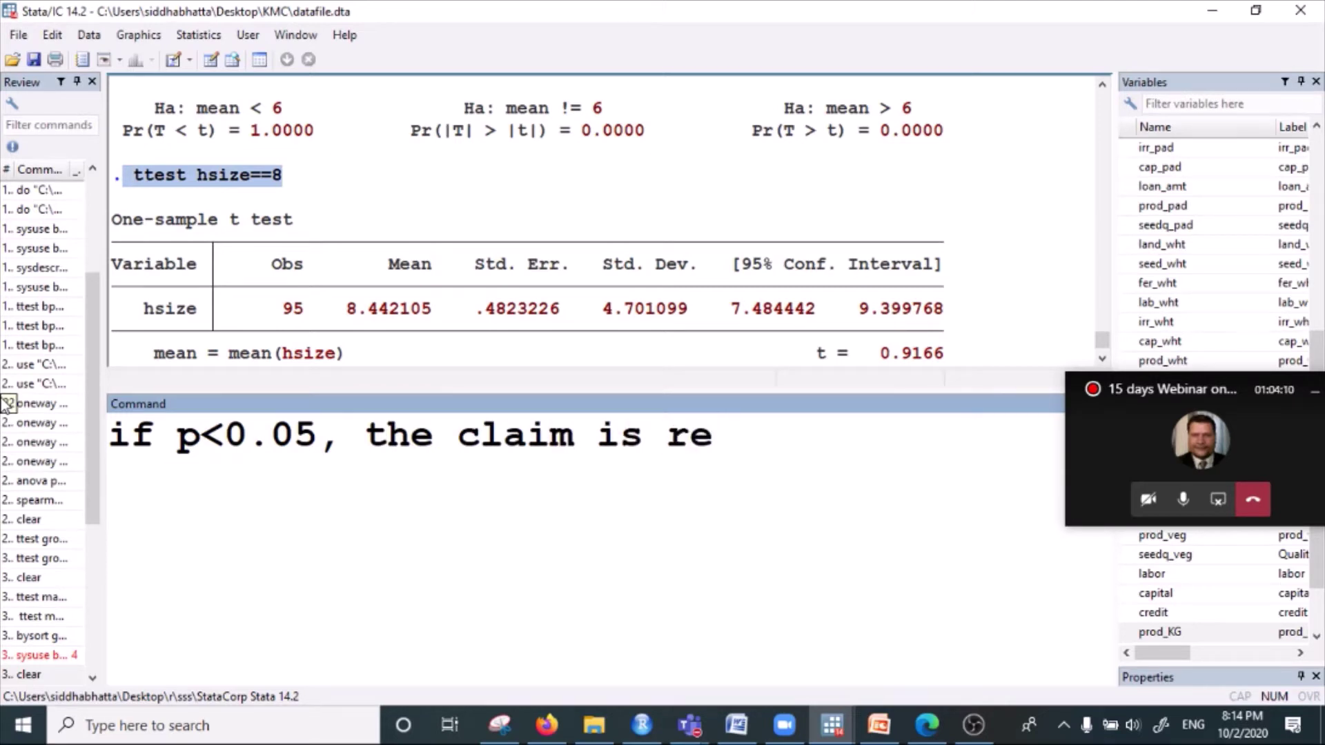
{"action": "type", "text": "jected"}
{"action": "key", "text": "BackSpace"}
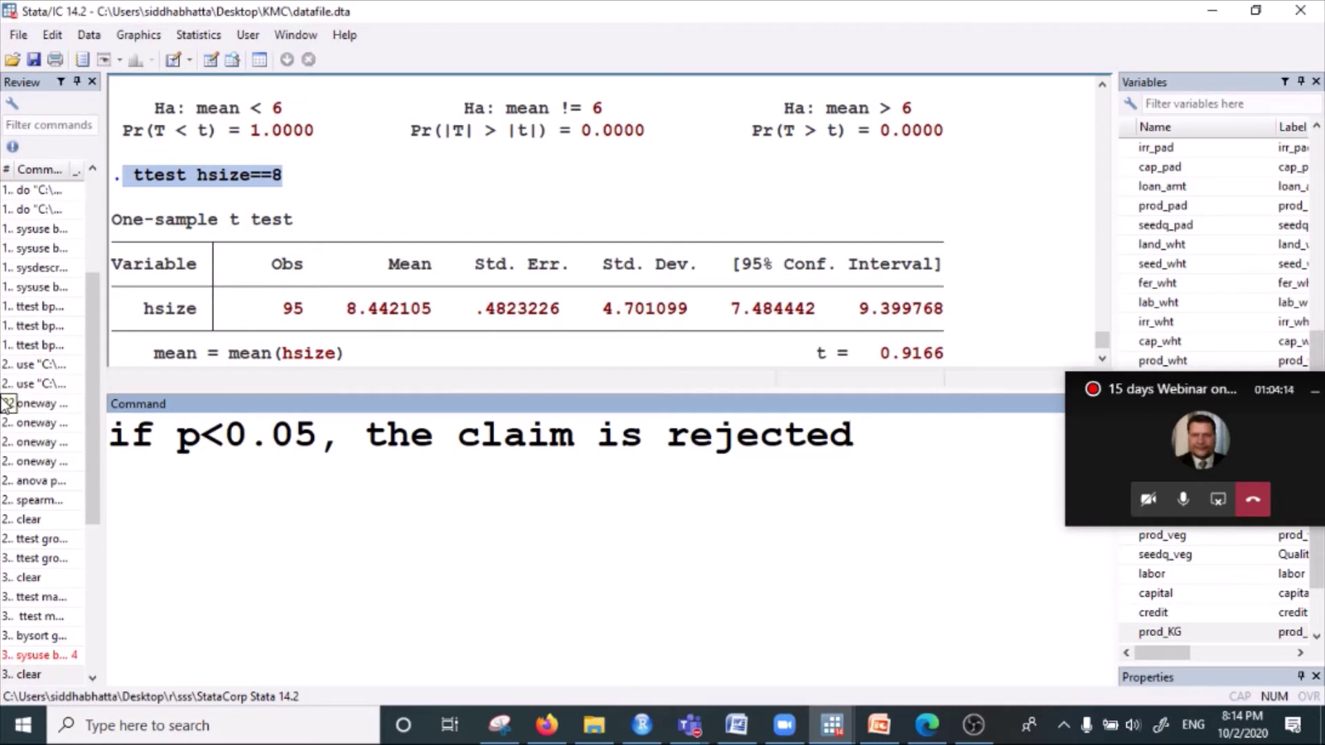
{"action": "scroll", "coordinate": [408, 340], "scroll_direction": "down", "scroll_amount": 2}
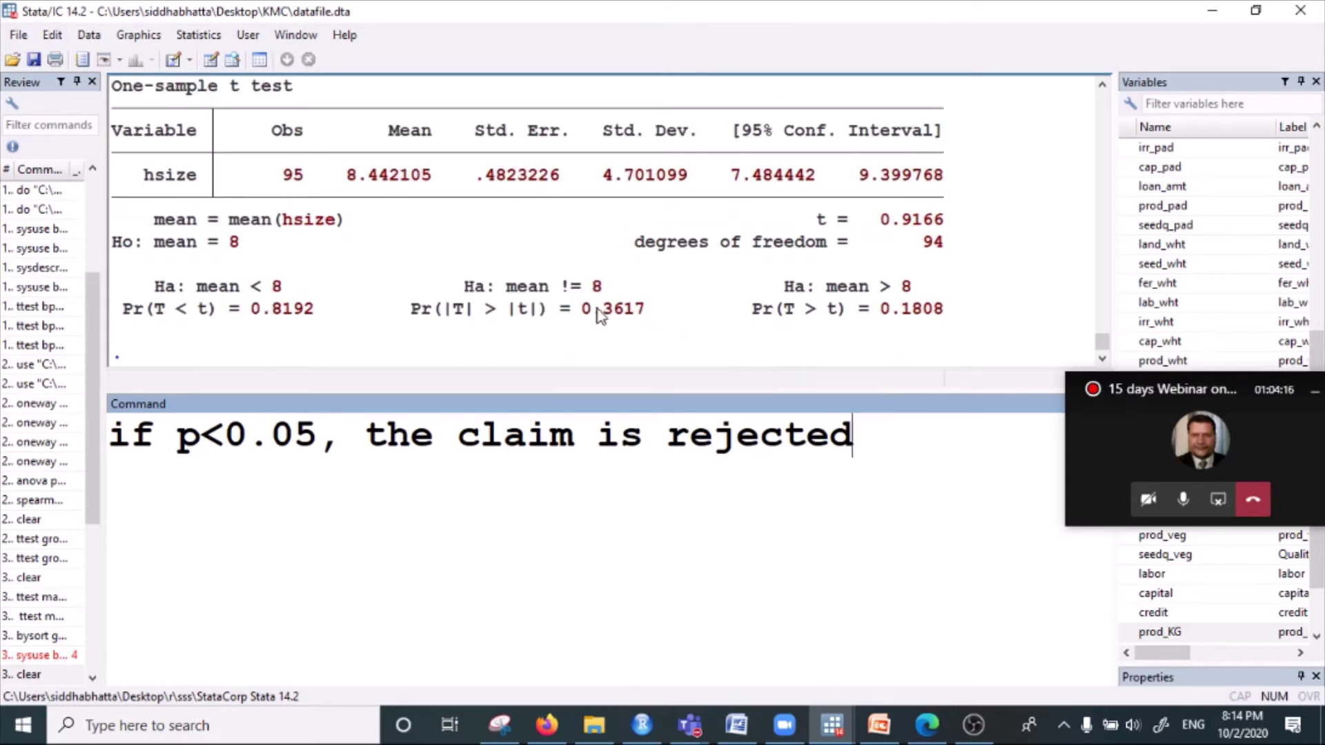
{"action": "left_click_drag", "start_coordinate": [596, 308], "coordinate": [638, 323]}
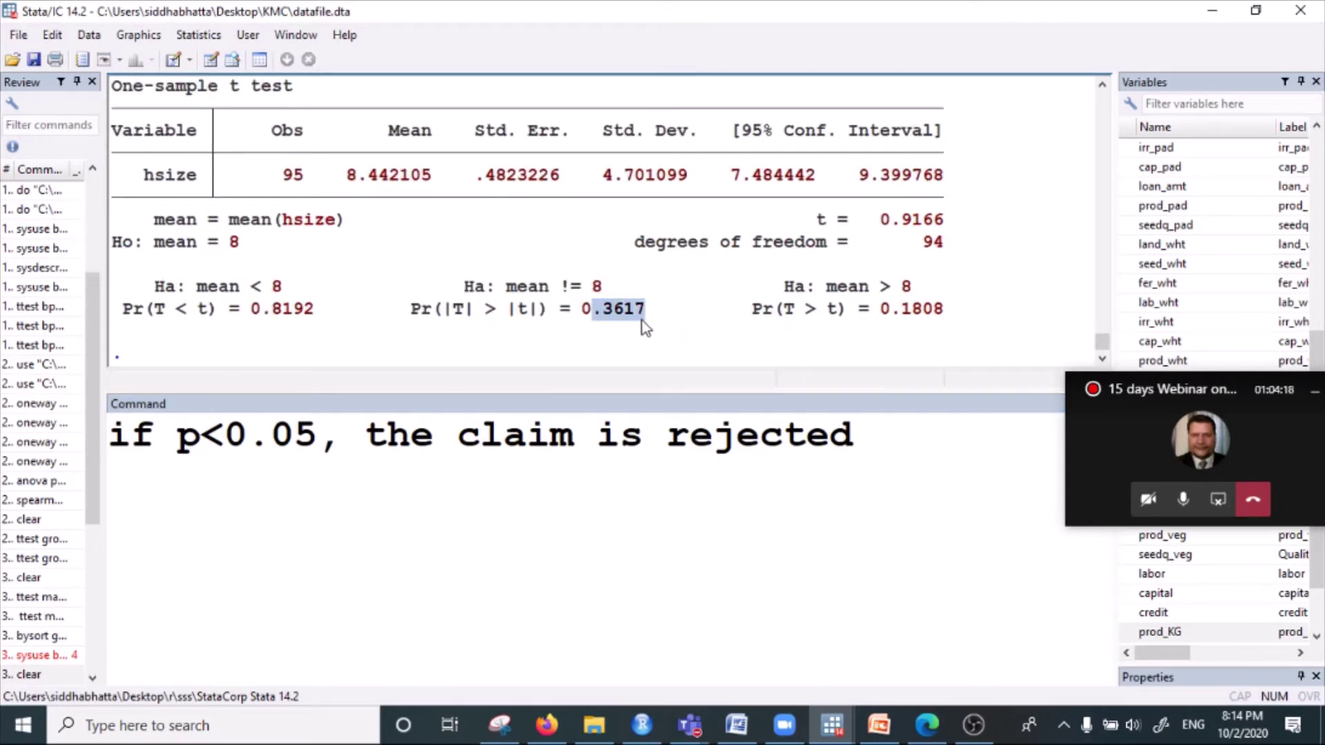
- Clear the note and run a one-sample t test with ttest hsize==10, displaying its full output
{"action": "left_click_drag", "start_coordinate": [898, 452], "coordinate": [7, 411]}
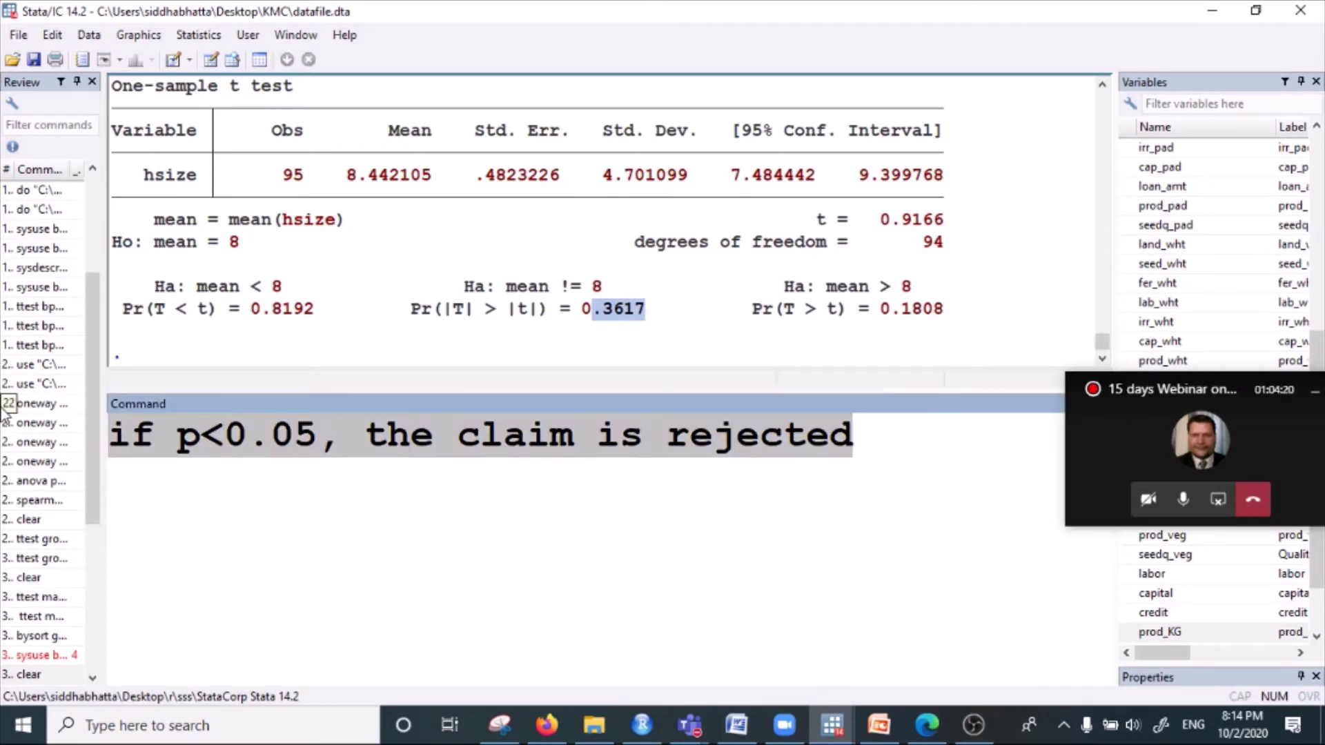
{"action": "key", "text": "BackSpace"}
{"action": "type", "text": "ttest "}
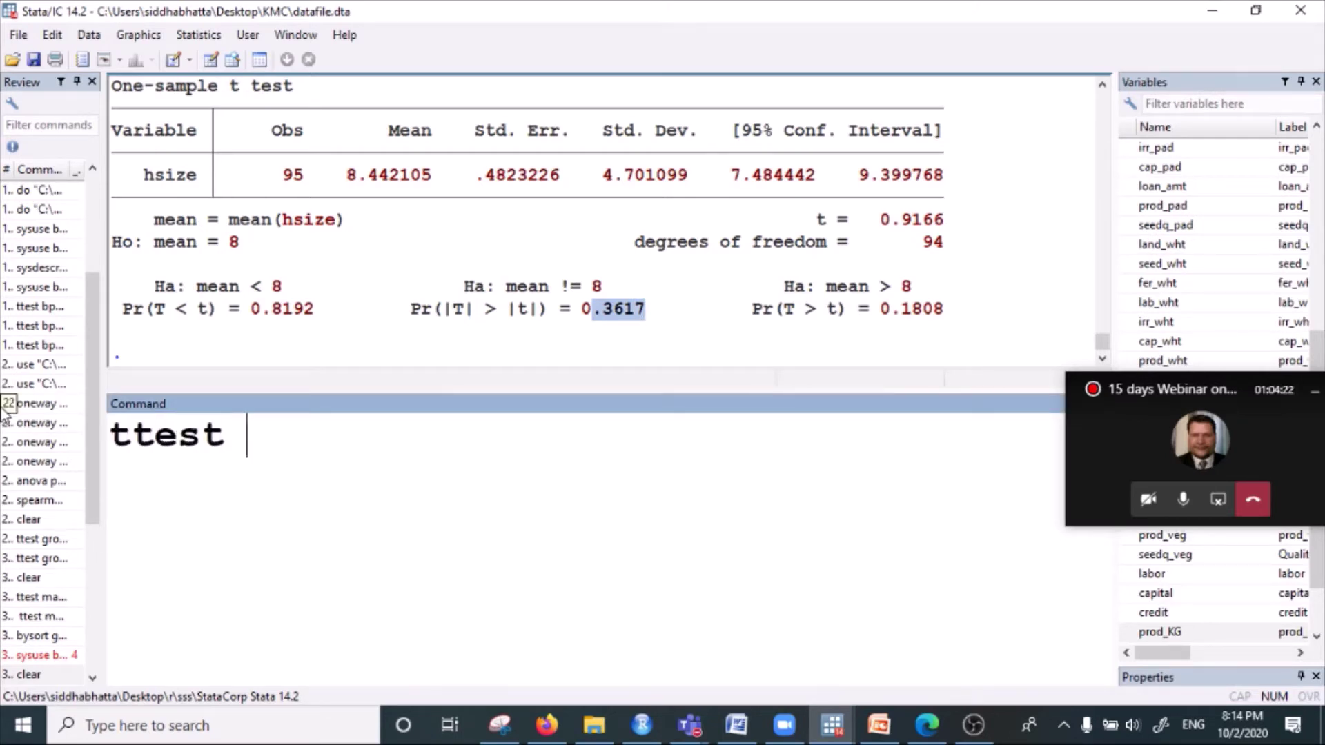
{"action": "type", "text": "hsiz"}
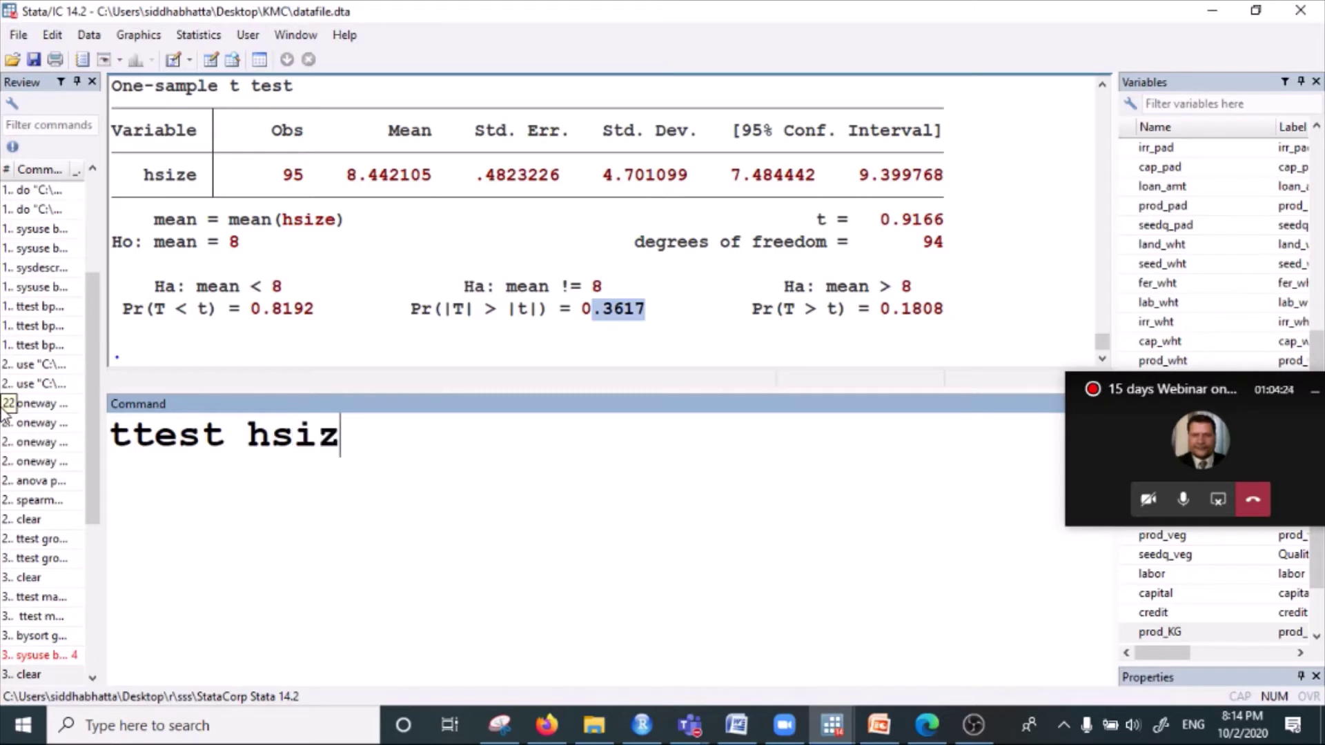
{"action": "type", "text": "e=="}
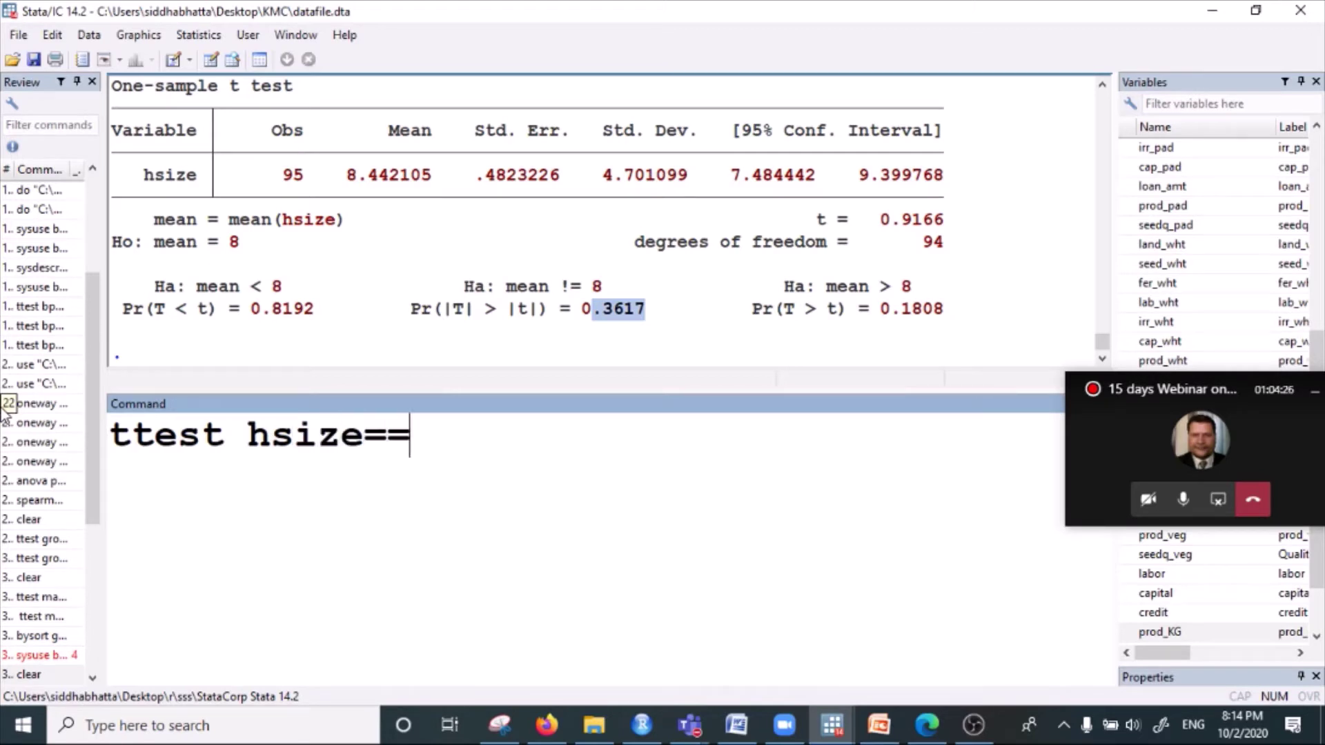
{"action": "type", "text": "10"}
{"action": "key", "text": "Return"}
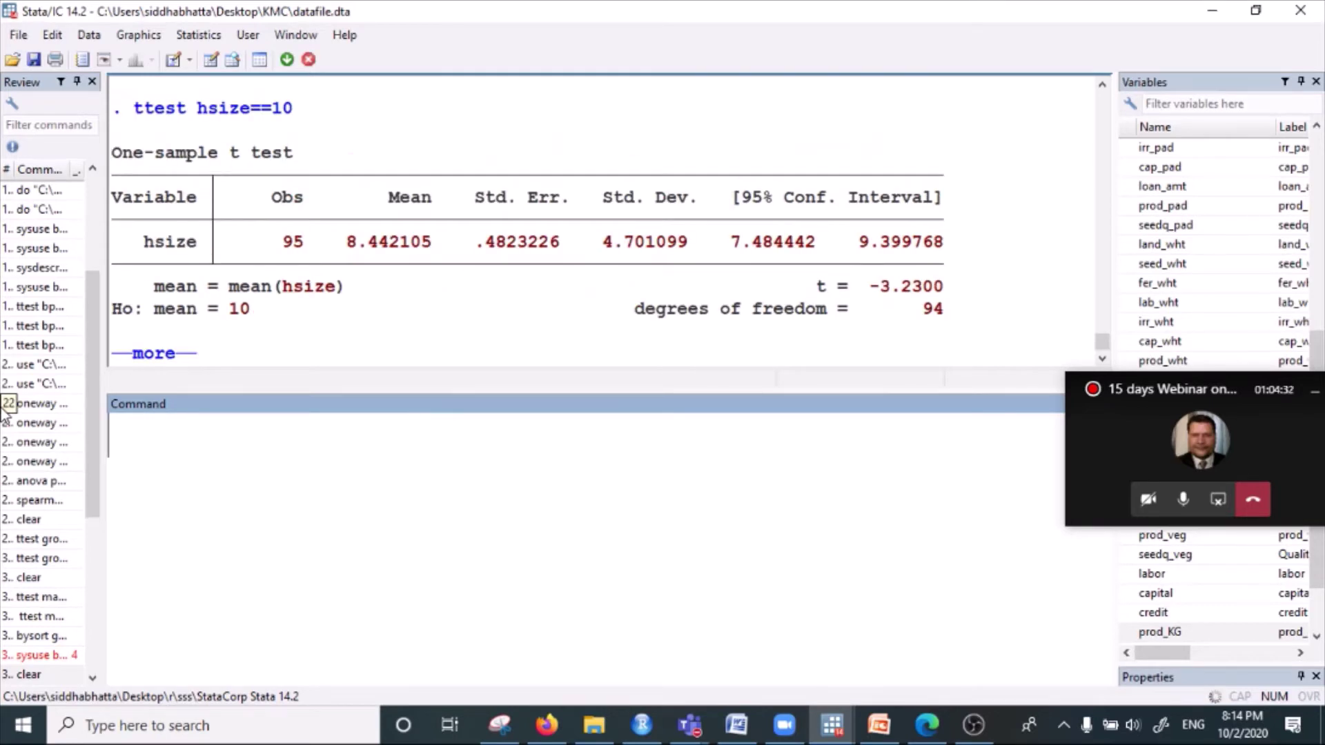
{"action": "left_click", "coordinate": [160, 355]}
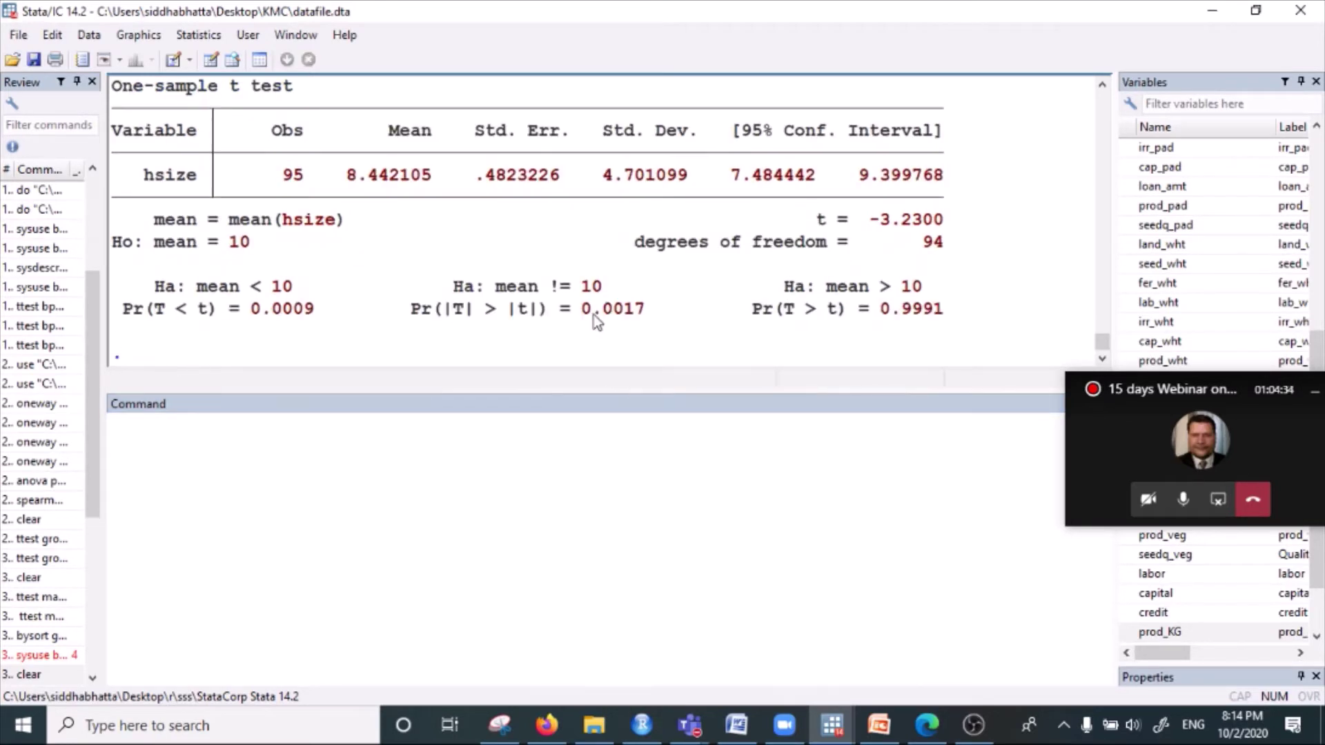
- Examine the two-sided p-value of the hsize==10 test, highlighting it in the results
{"action": "left_click_drag", "start_coordinate": [581, 311], "coordinate": [651, 321]}
{"action": "left_click", "coordinate": [632, 316]}
{"action": "left_click_drag", "start_coordinate": [663, 310], "coordinate": [598, 310]}
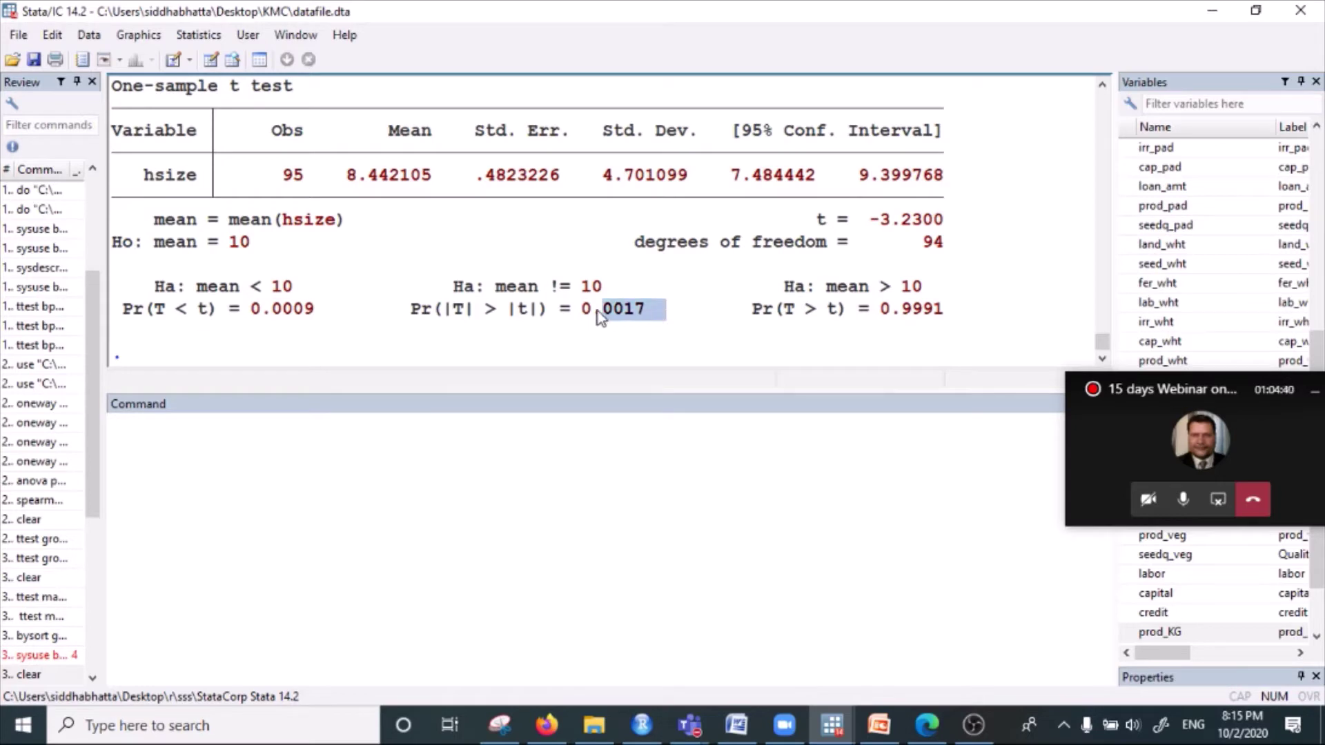
- Write the decision rule "if p<0.05, rejected." in the command line without running it
{"action": "left_click", "coordinate": [222, 462]}
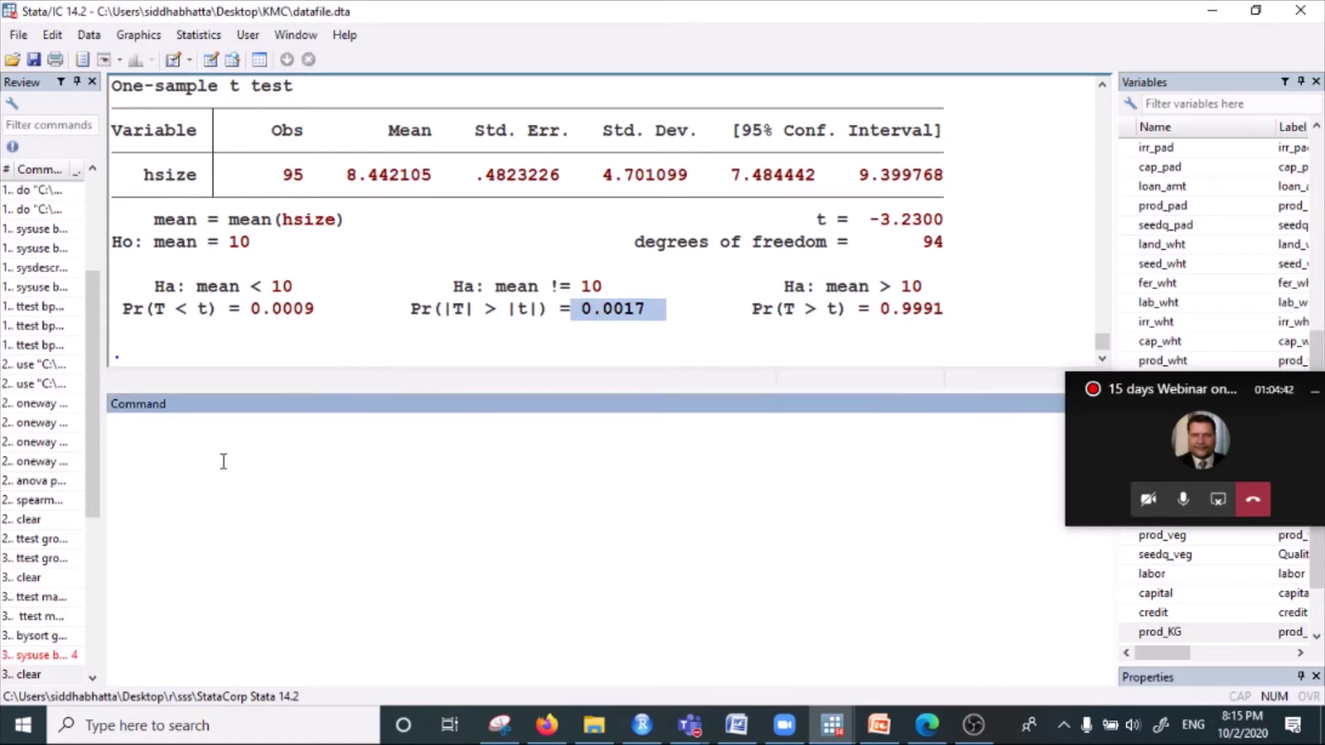
{"action": "type", "text": "if p<"}
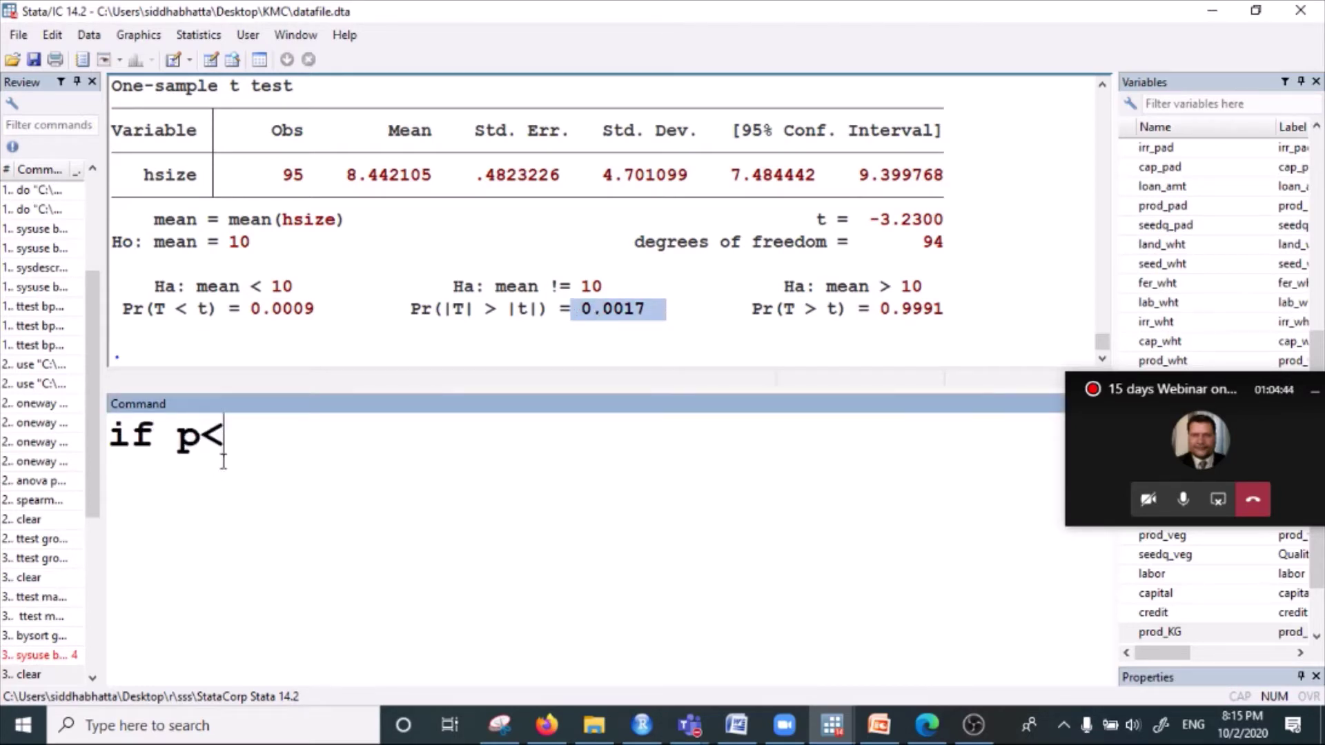
{"action": "type", "text": "0.05,"}
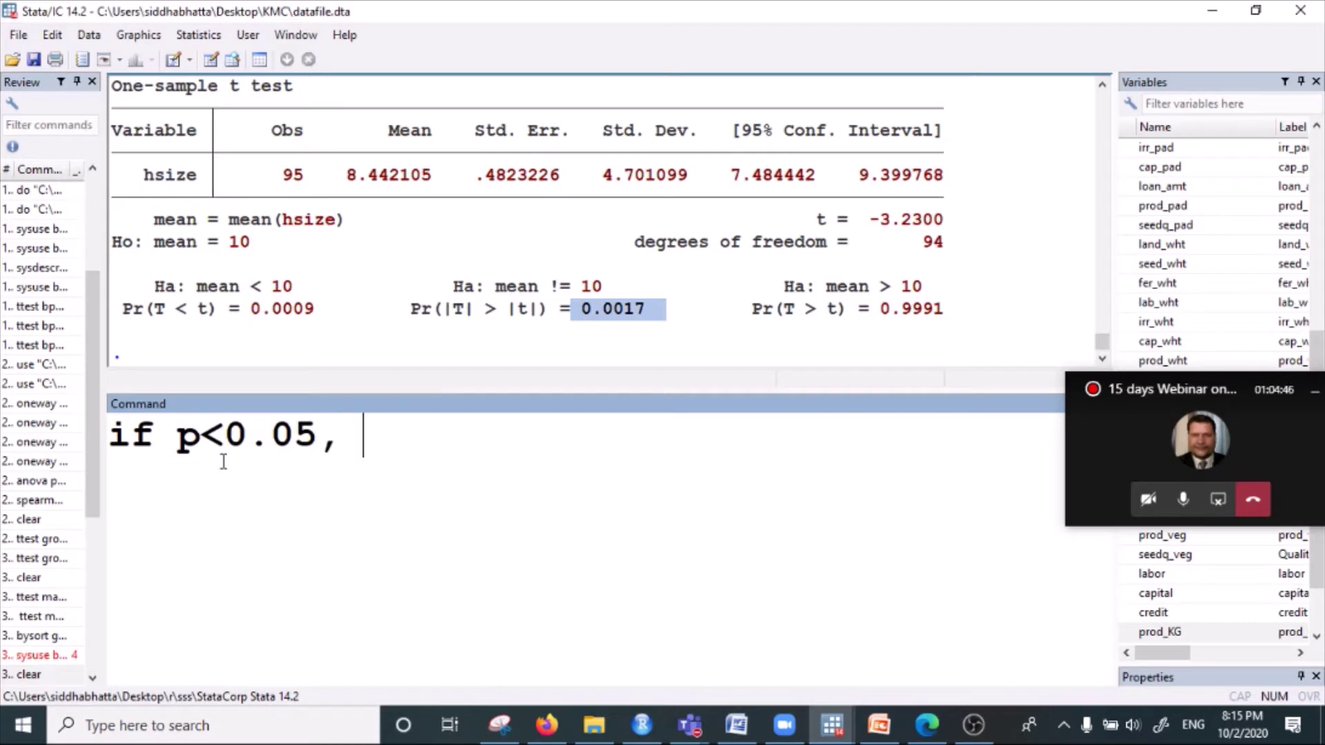
{"action": "type", "text": "jected"}
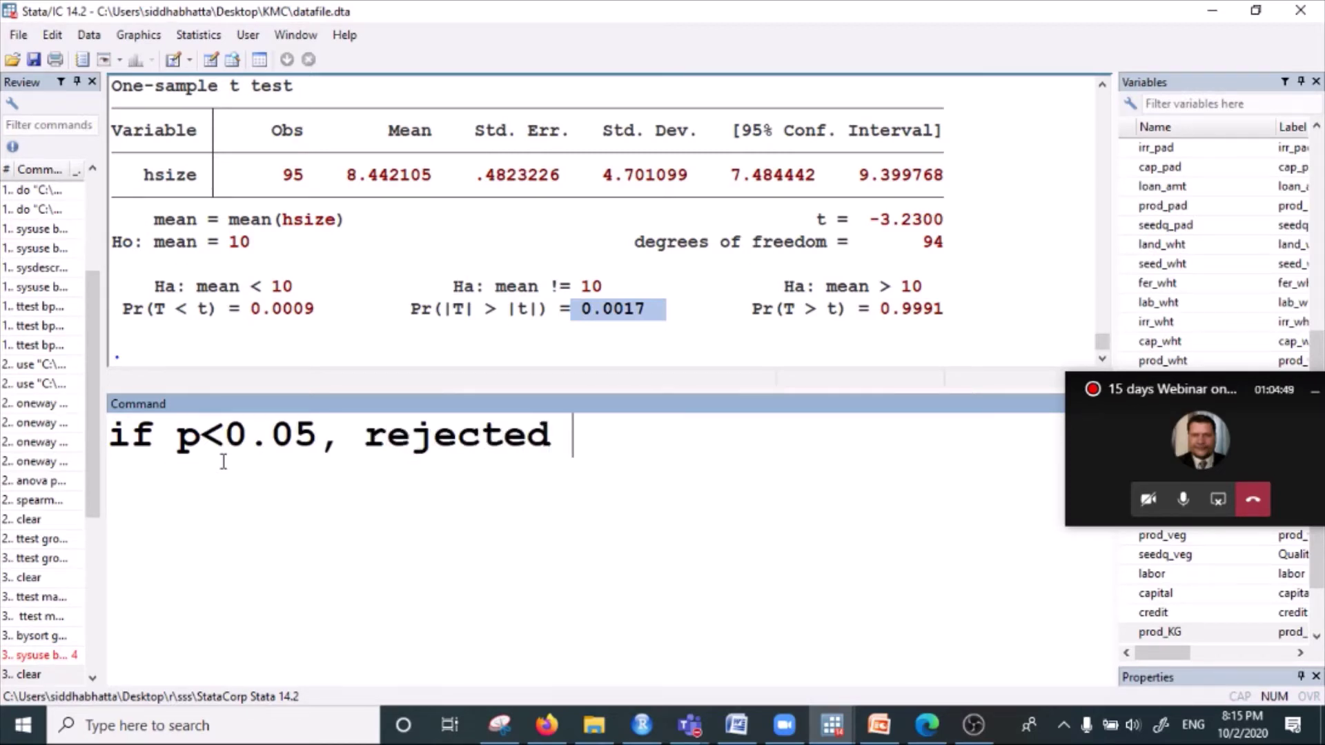
{"action": "key", "text": "BackSpace"}
{"action": "type", "text": "."}
- Review the ttest hsize==10 command and compare its two-sided p-value with the 0.05 rule
{"action": "scroll", "coordinate": [582, 258], "scroll_direction": "up", "scroll_amount": 2}
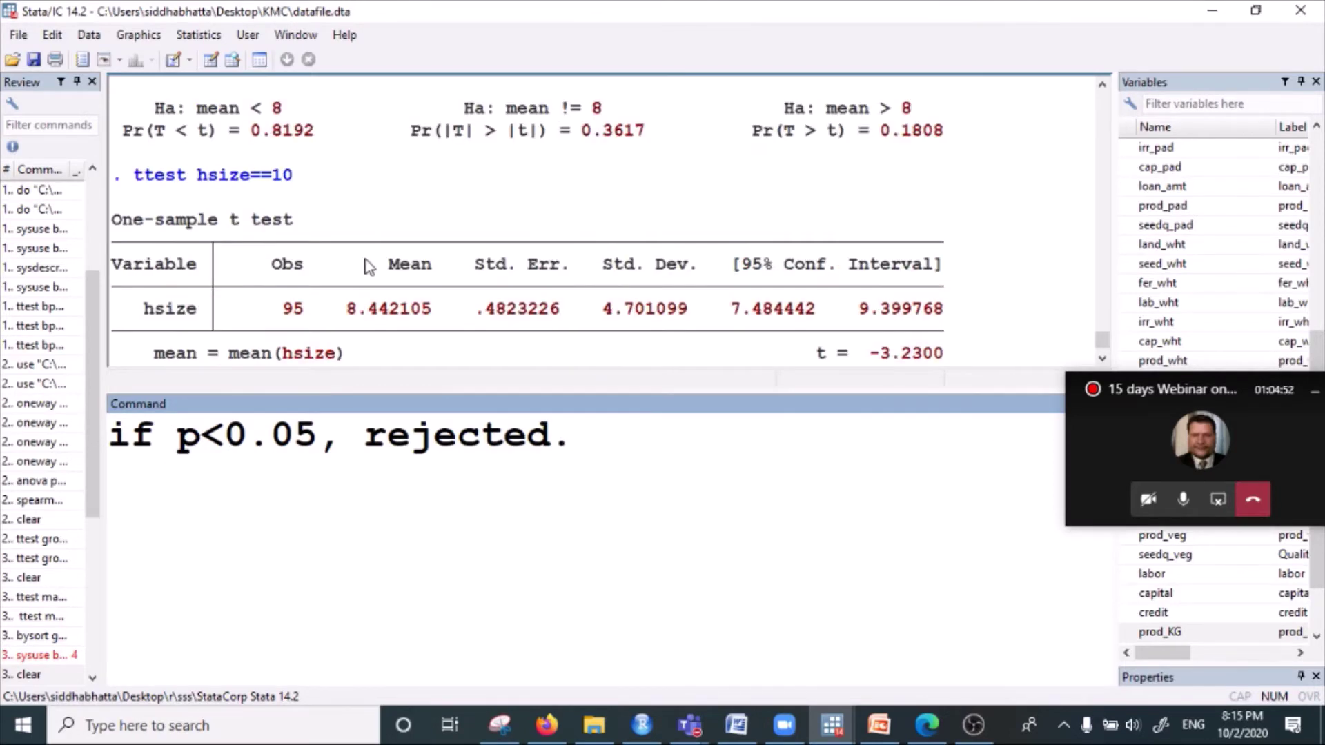
{"action": "scroll", "coordinate": [575, 319], "scroll_direction": "down", "scroll_amount": 1}
{"action": "scroll", "coordinate": [587, 314], "scroll_direction": "down", "scroll_amount": 1}
{"action": "double_click", "coordinate": [607, 309]}
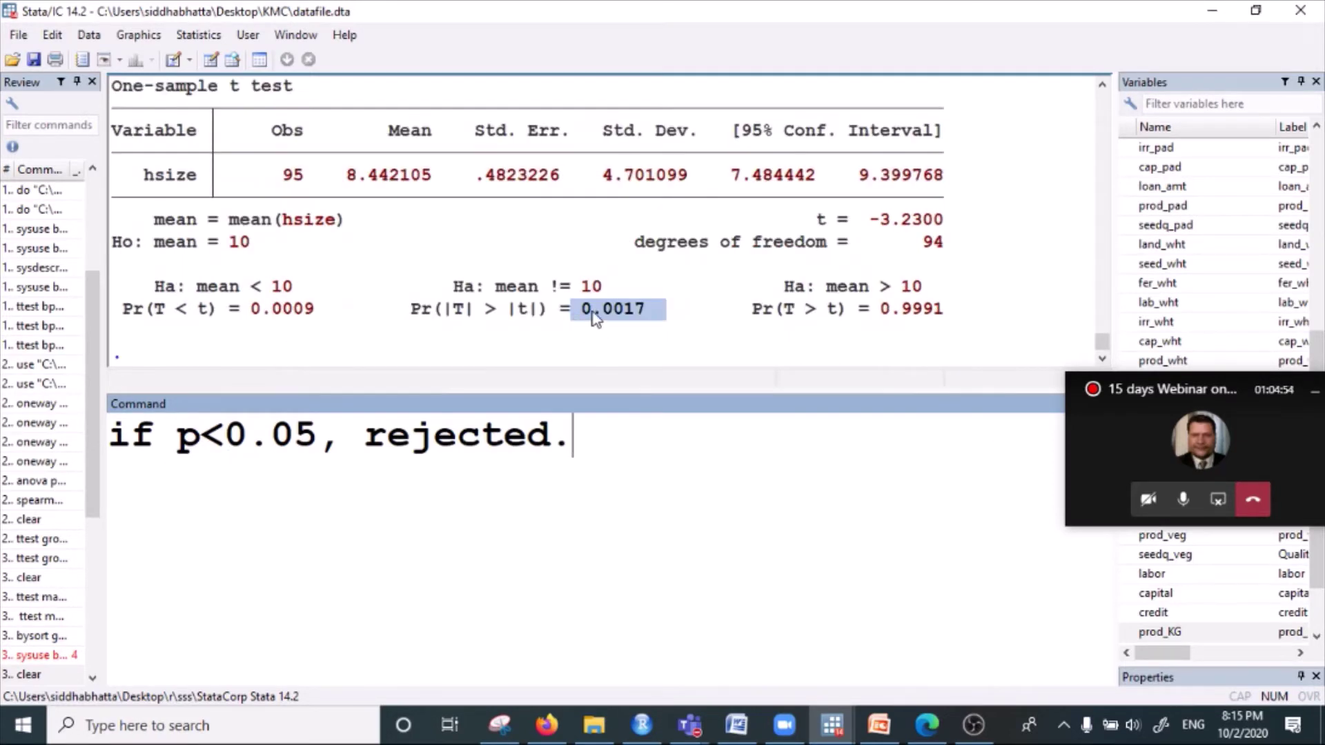
- Review the ttest hsize==10 command and its results against the 0.05 threshold in the written decision rule
{"action": "scroll", "coordinate": [414, 276], "scroll_direction": "up", "scroll_amount": 4}
{"action": "left_click_drag", "start_coordinate": [123, 310], "coordinate": [312, 319]}
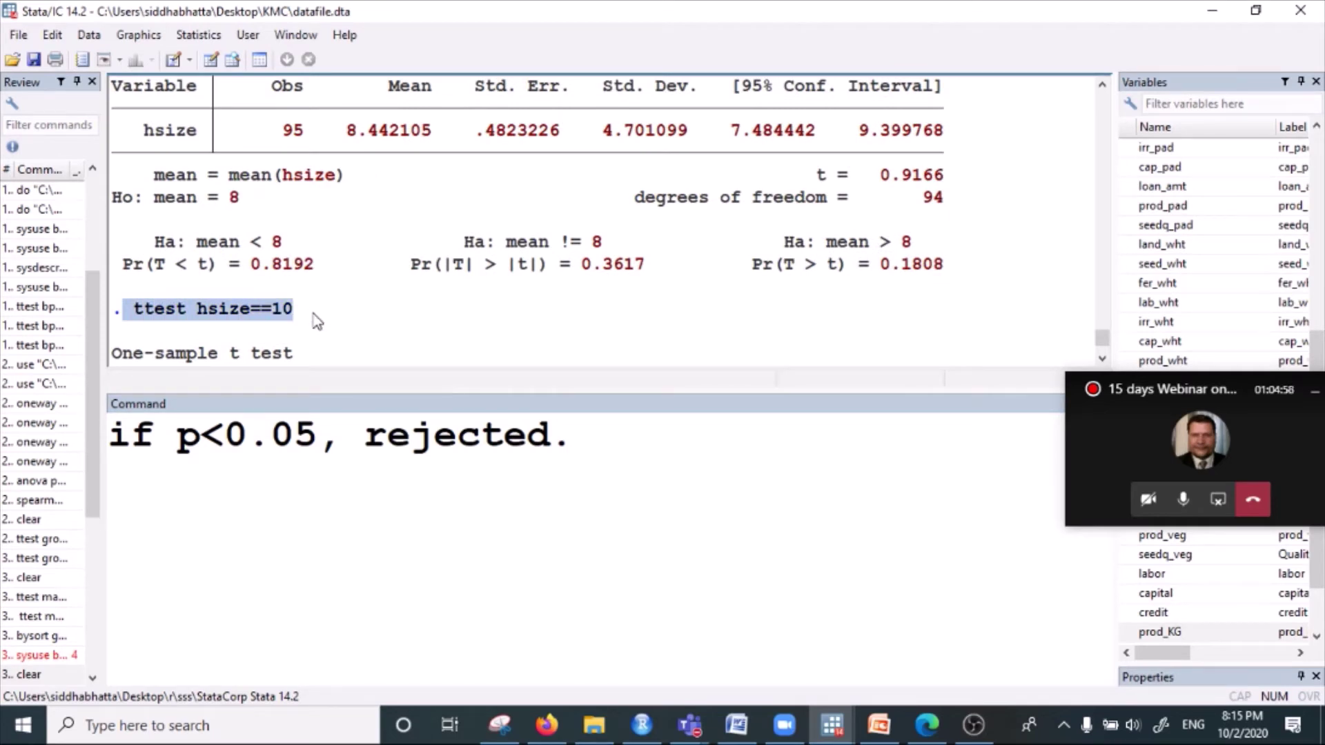
{"action": "scroll", "coordinate": [338, 349], "scroll_direction": "down", "scroll_amount": 1}
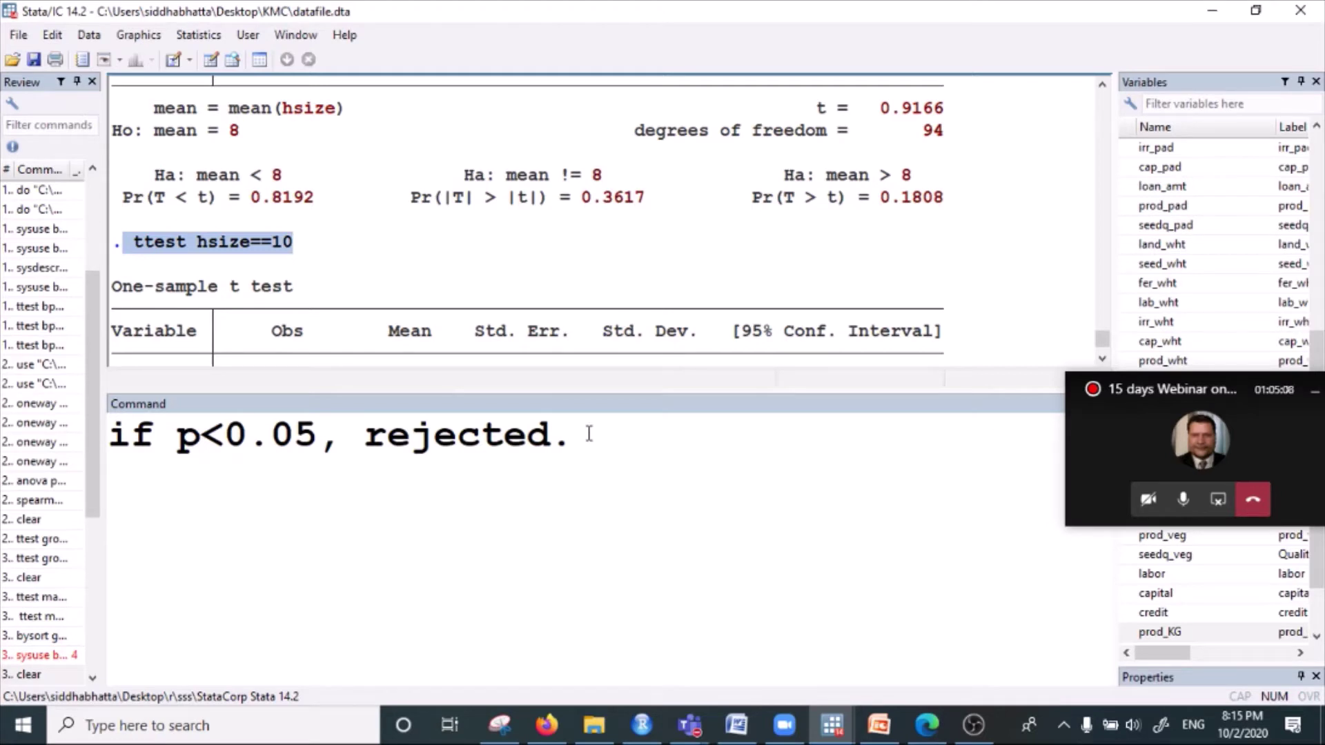
{"action": "left_click_drag", "start_coordinate": [577, 445], "coordinate": [343, 437]}
{"action": "scroll", "coordinate": [662, 252], "scroll_direction": "down", "scroll_amount": 3}
{"action": "left_click", "coordinate": [288, 447]}
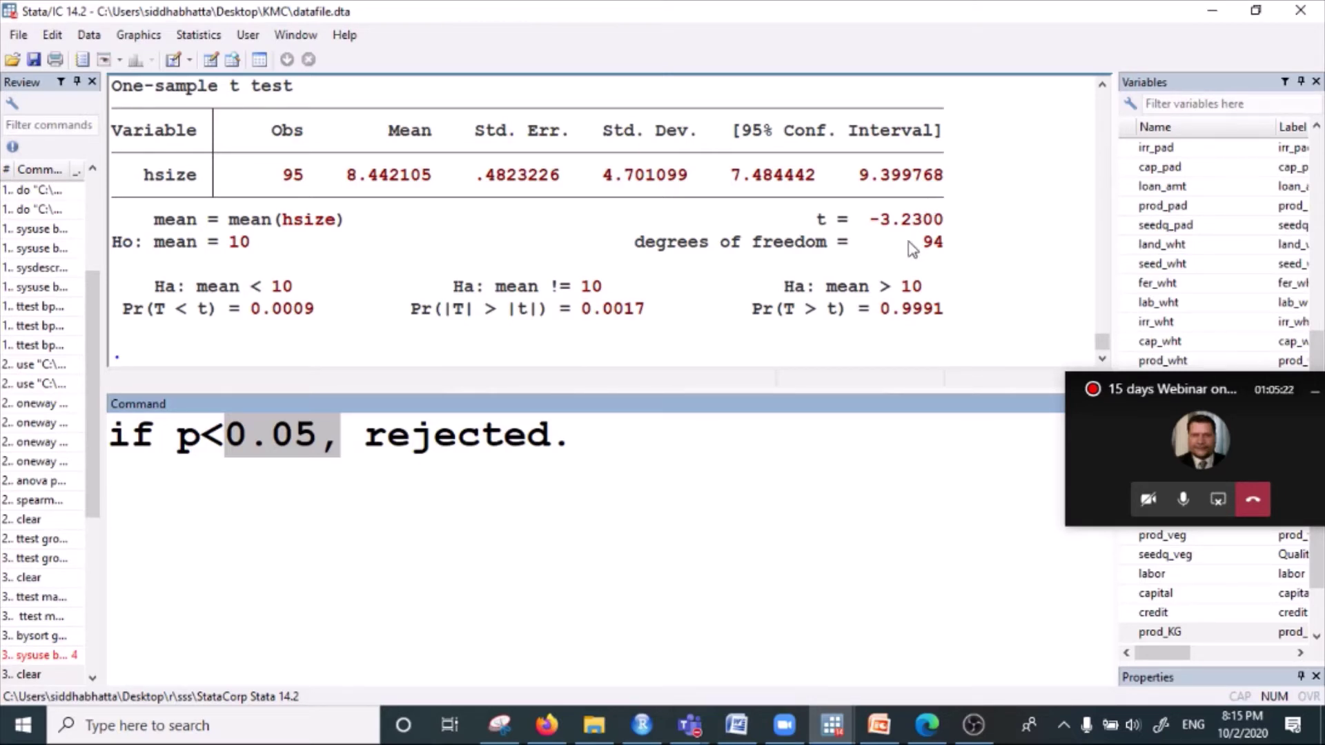
{"action": "left_click", "coordinate": [239, 442]}
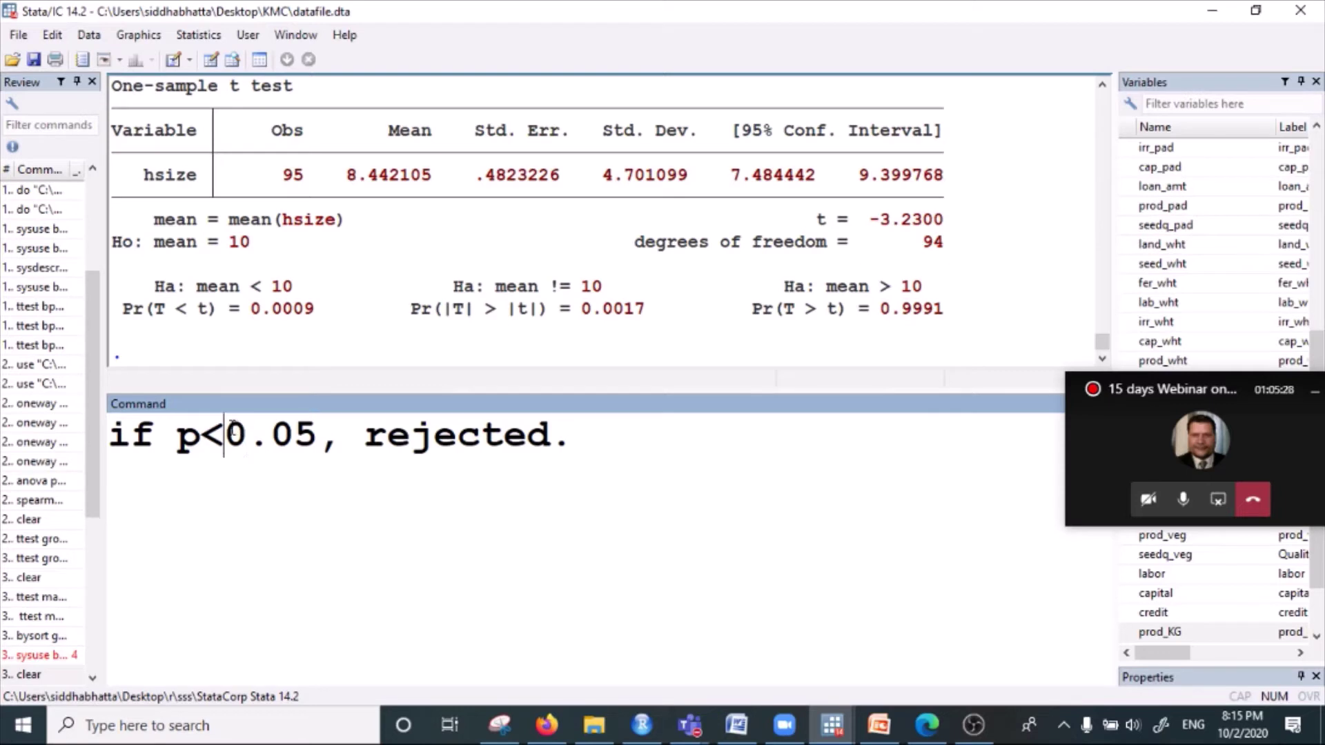
{"action": "left_click_drag", "start_coordinate": [225, 437], "coordinate": [309, 442]}
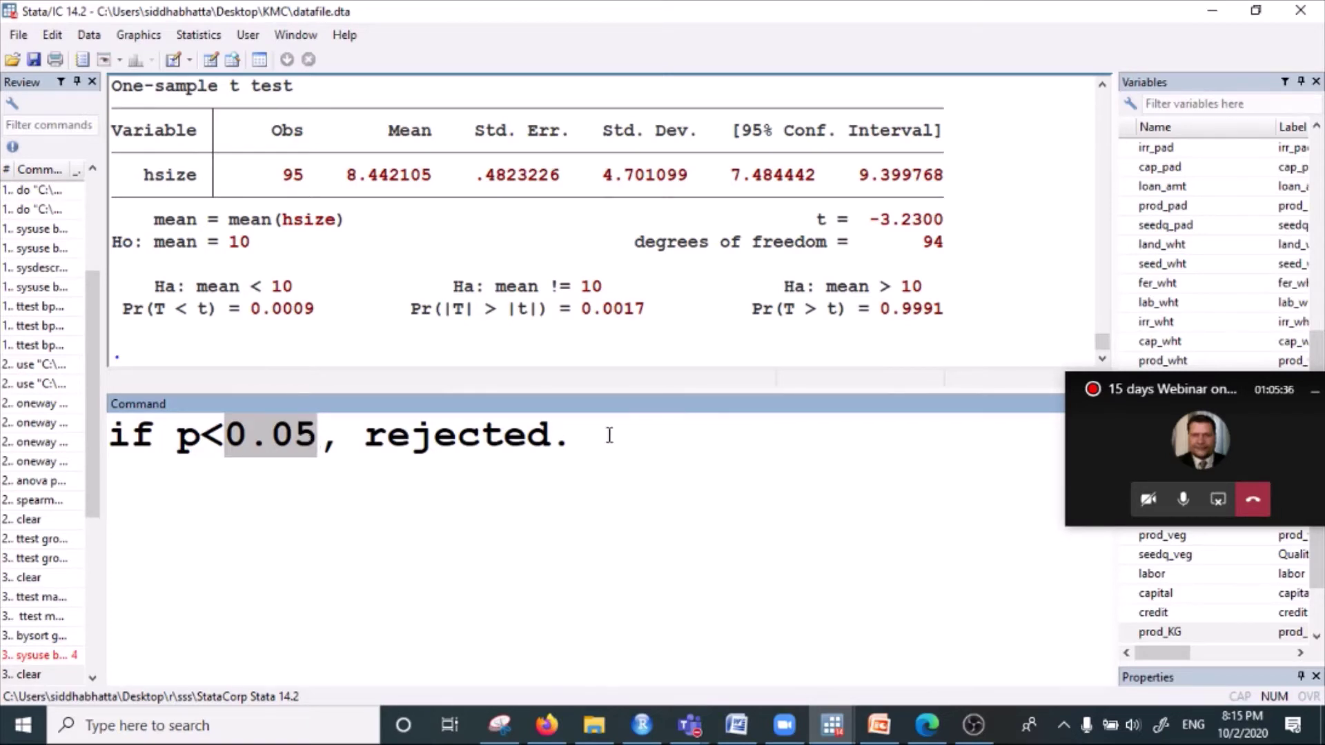
- Clear the decision-rule note from the command line and move the floating meeting window up over the variable list
{"action": "left_click_drag", "start_coordinate": [609, 435], "coordinate": [89, 412]}
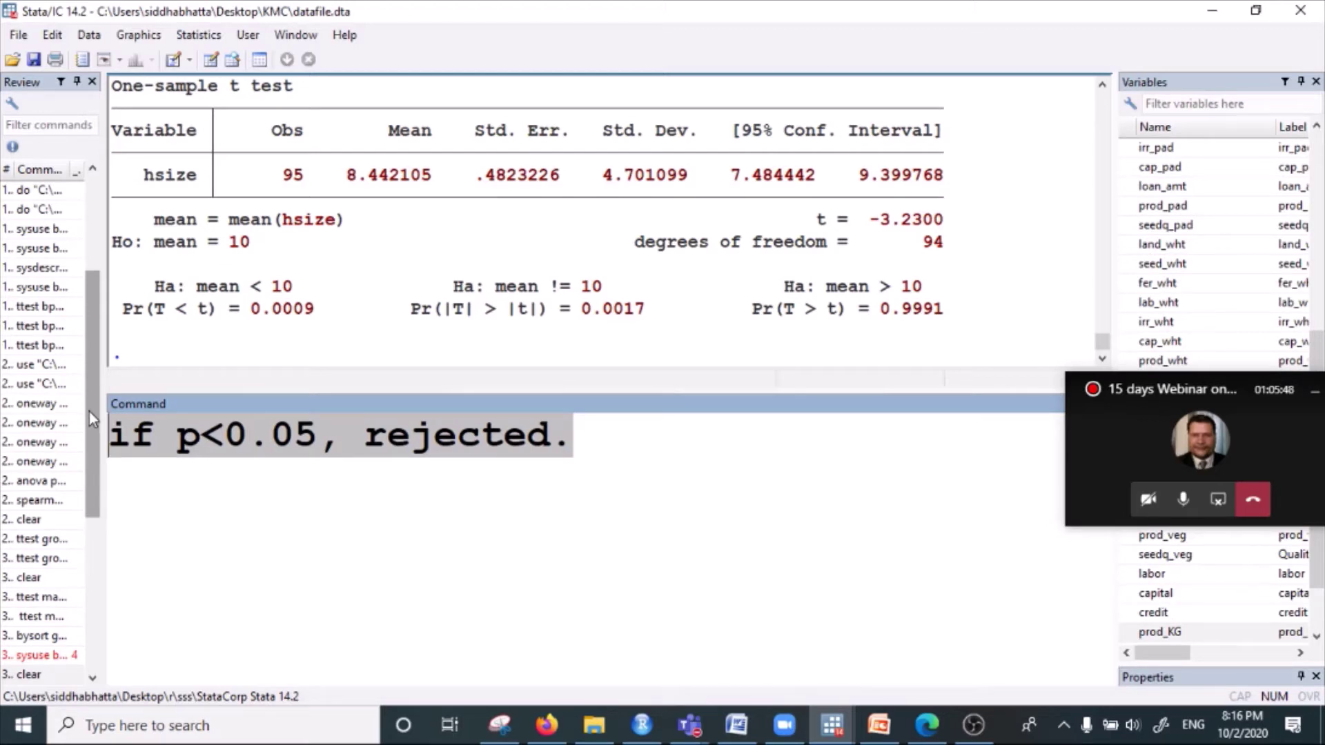
{"action": "key", "text": "BackSpace"}
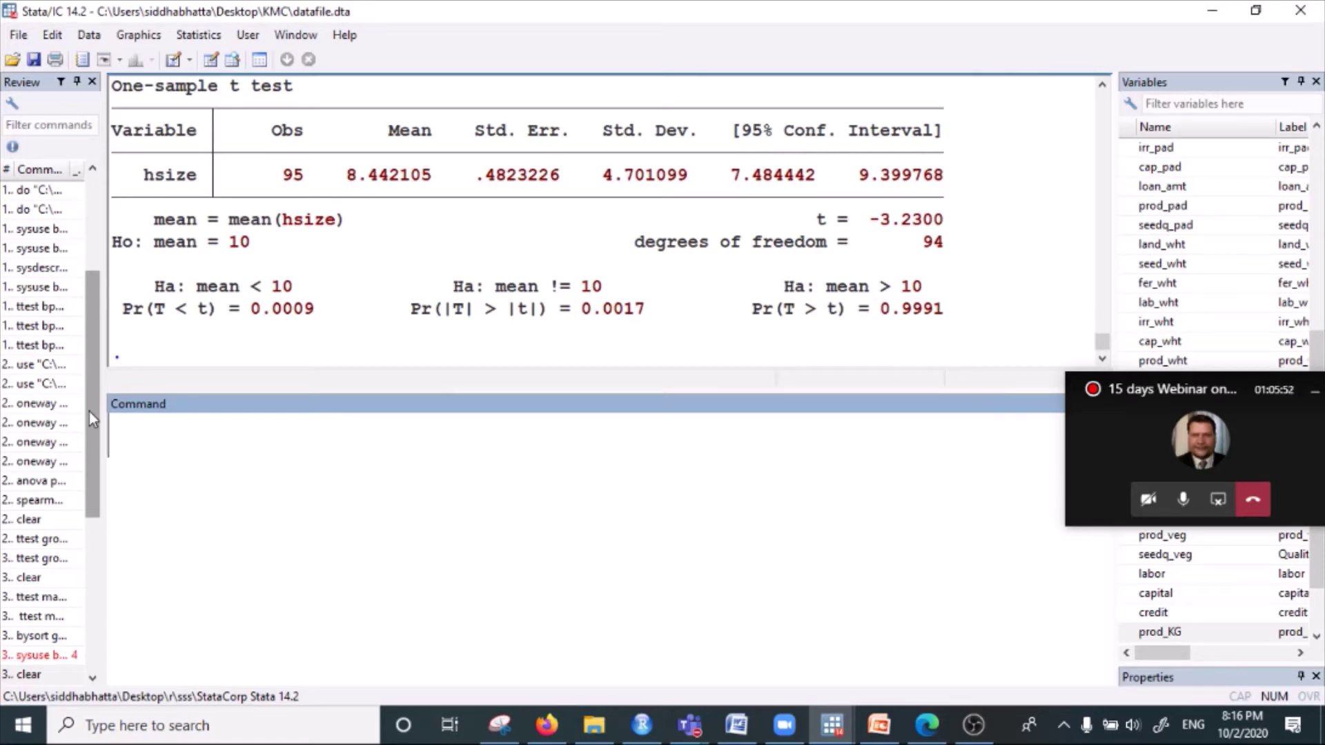
{"action": "left_click_drag", "start_coordinate": [1180, 390], "coordinate": [1168, 138]}
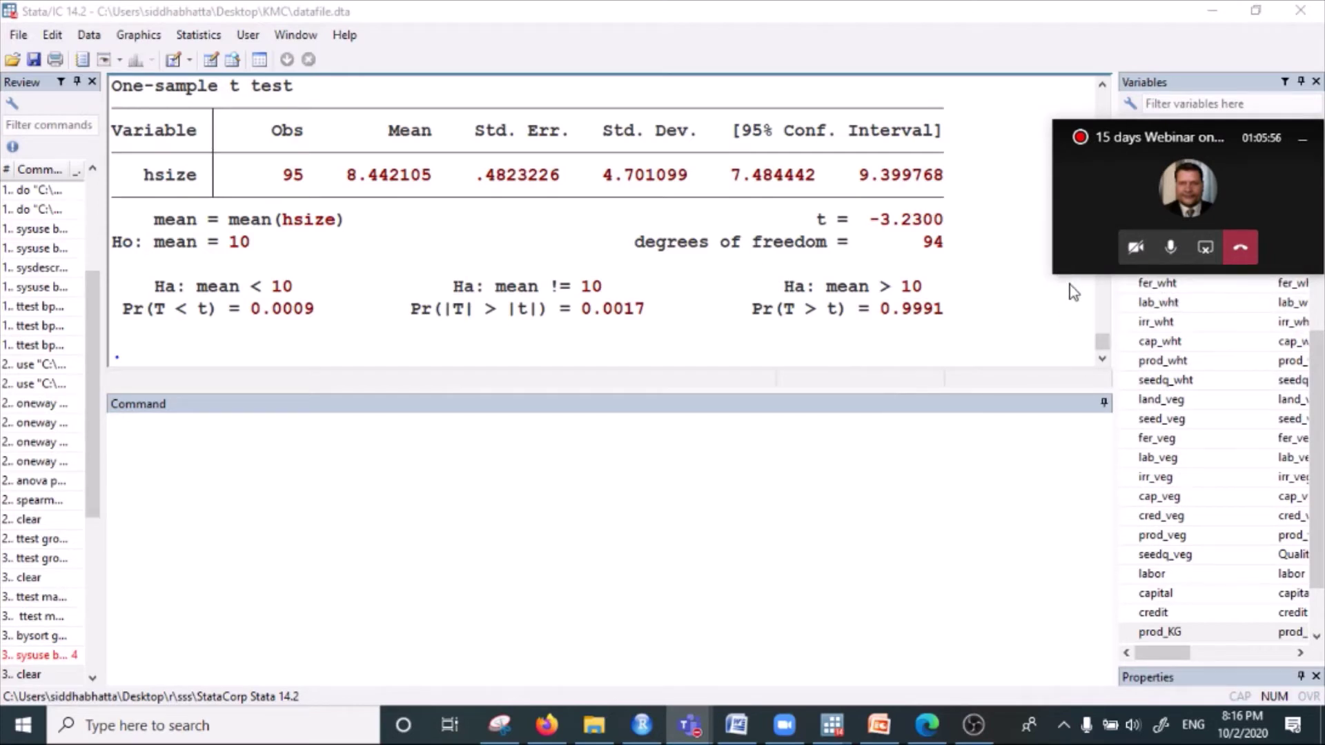
{"action": "left_click", "coordinate": [686, 474]}
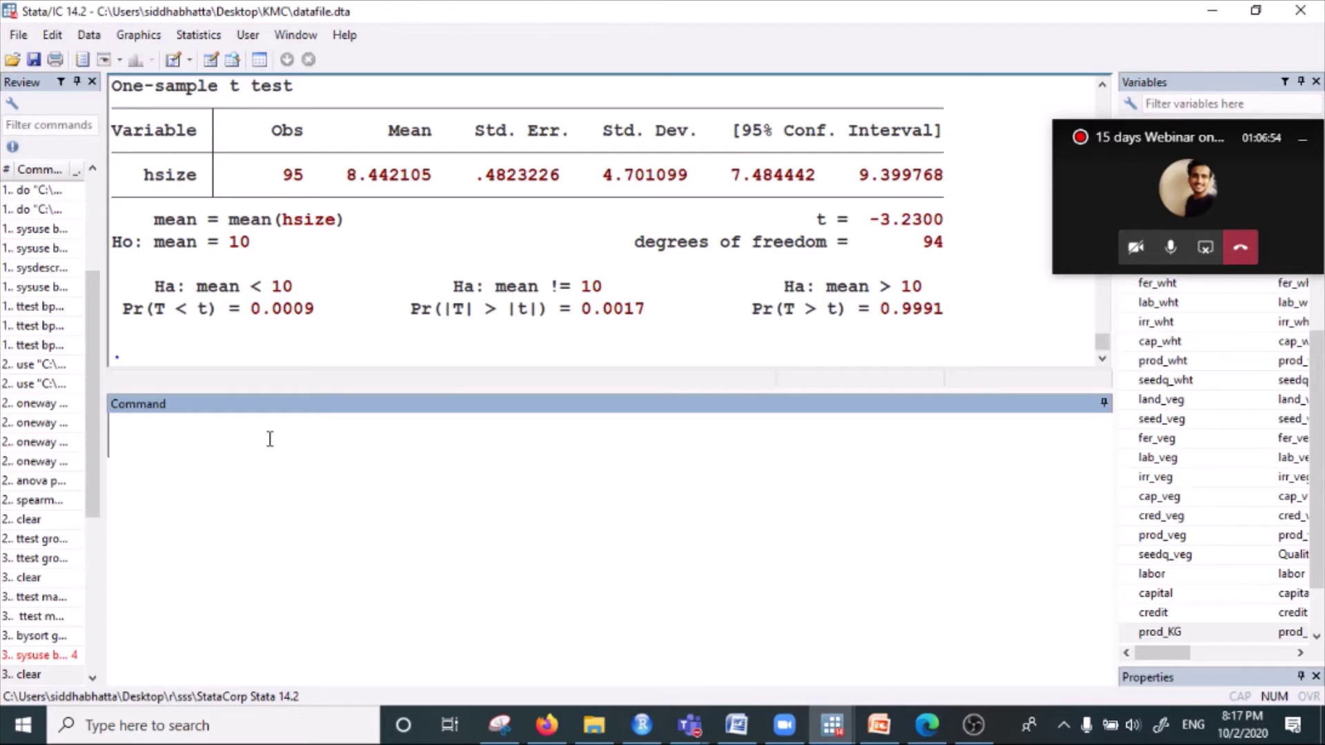
{"action": "type", "text": "if p"}
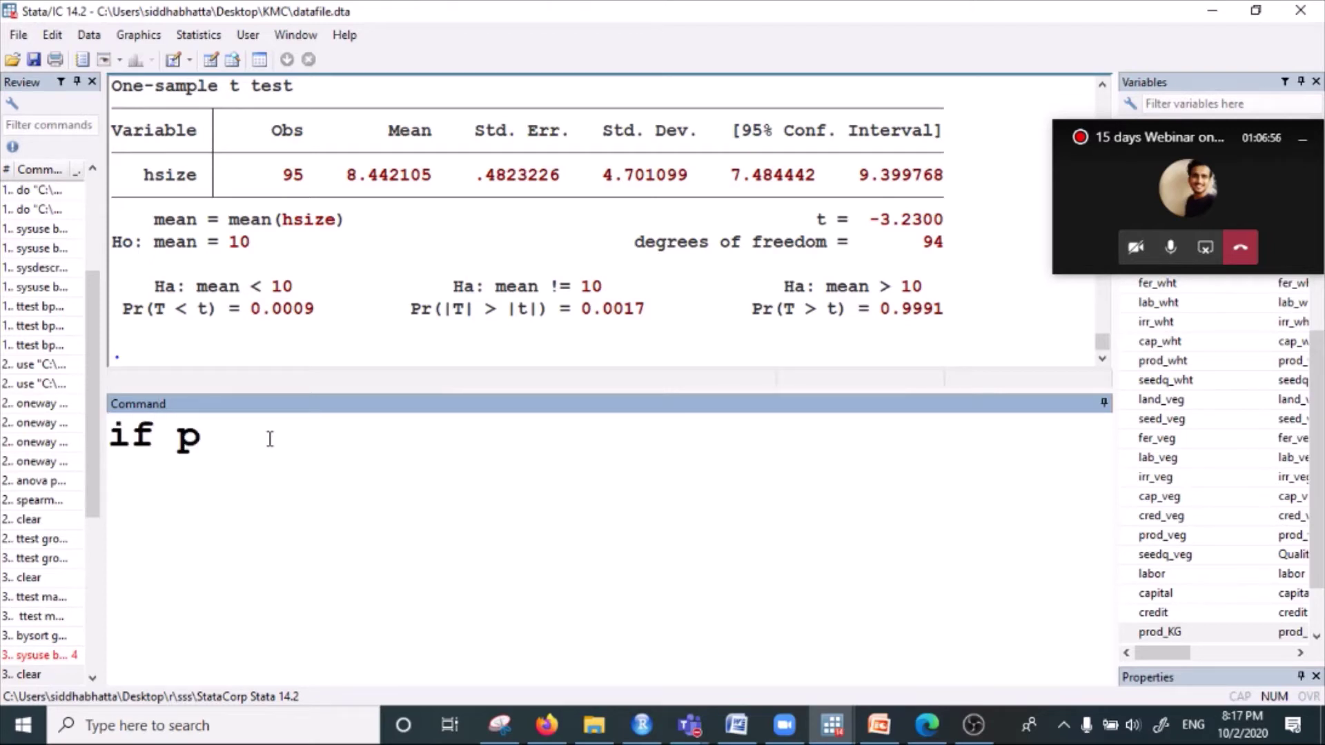
{"action": "type", "text": ">0.05"}
{"action": "key", "text": "Escape"}
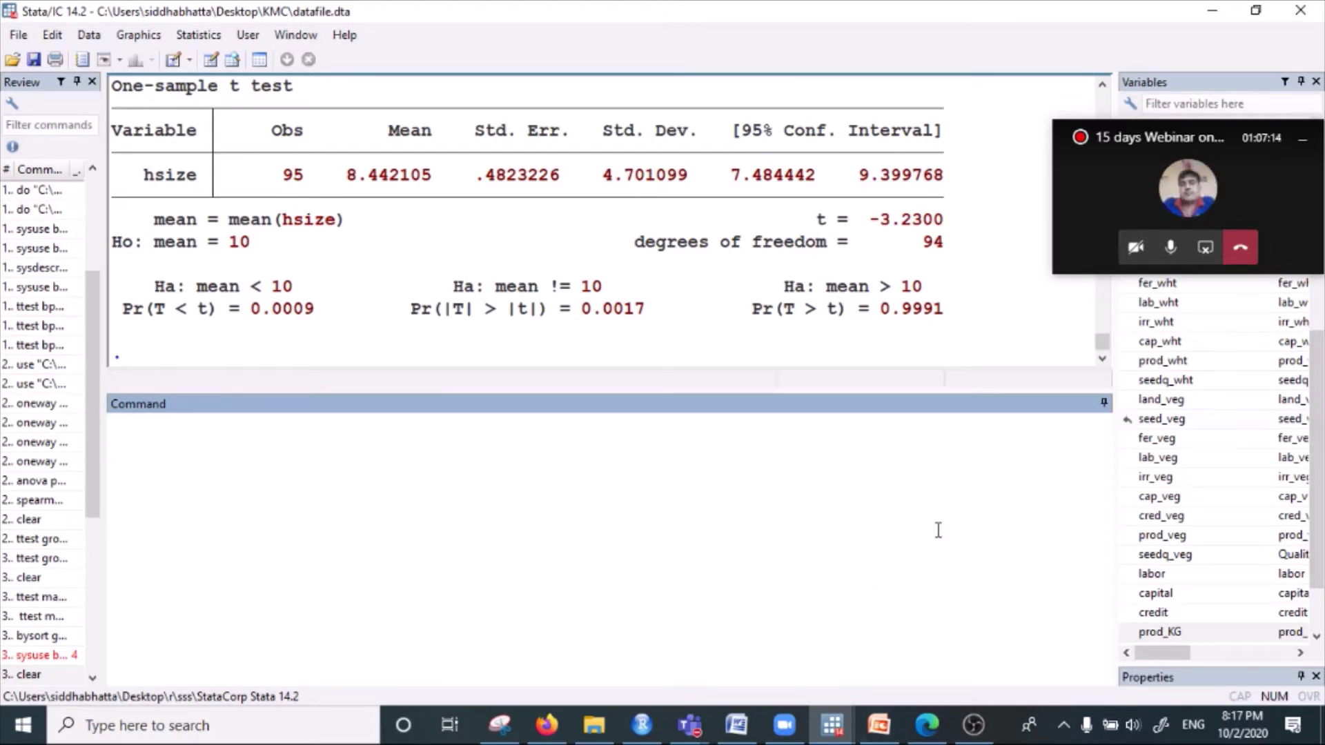
- Move the meeting window slightly higher and re-examine the ttest hsize==10 command with its two-sided p-value
{"action": "left_click_drag", "start_coordinate": [1177, 138], "coordinate": [1189, 107]}
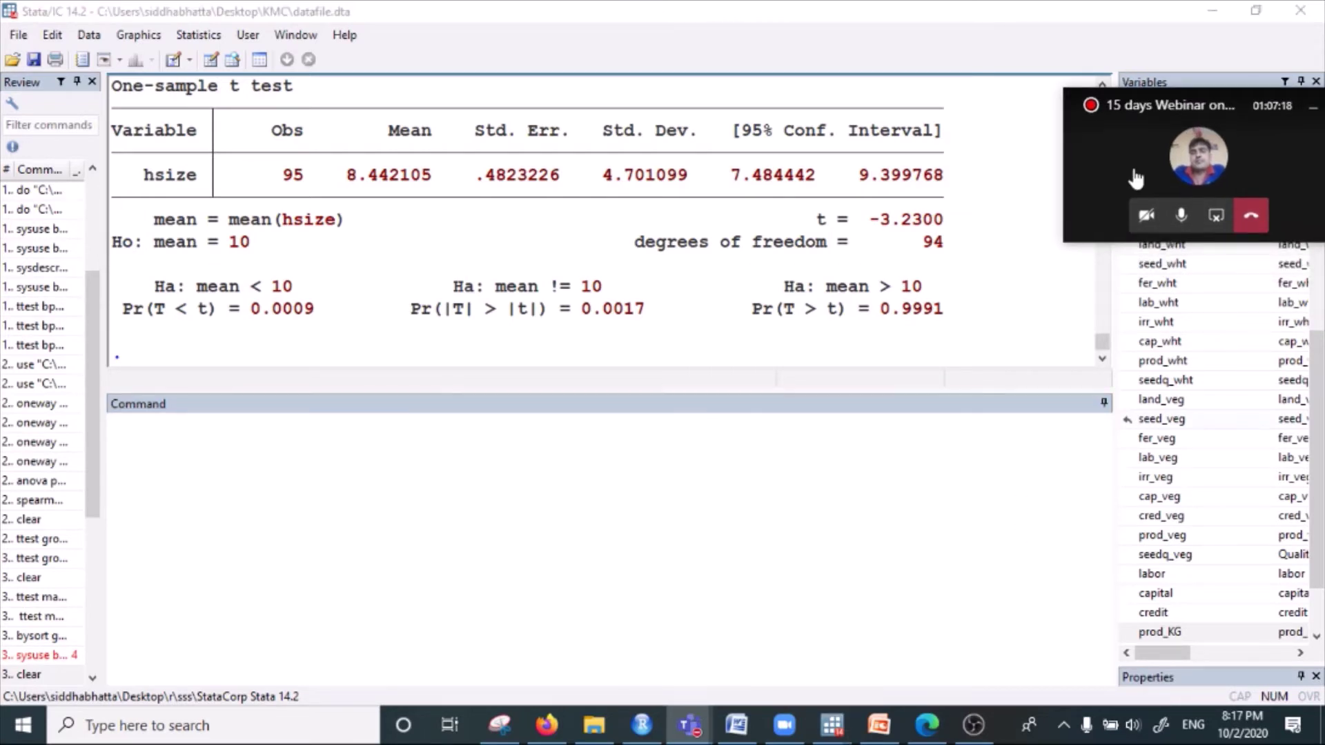
{"action": "scroll", "coordinate": [687, 276], "scroll_direction": "up", "scroll_amount": 2}
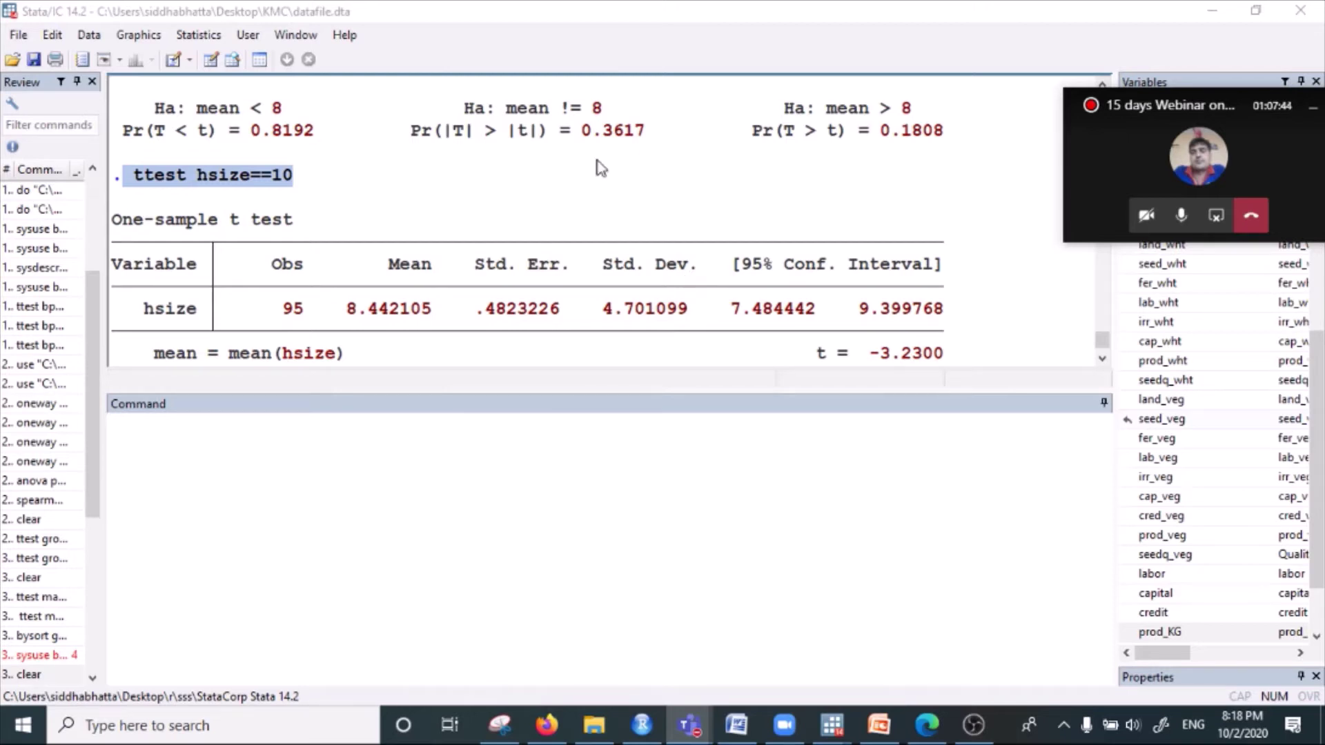
{"action": "left_click", "coordinate": [217, 185]}
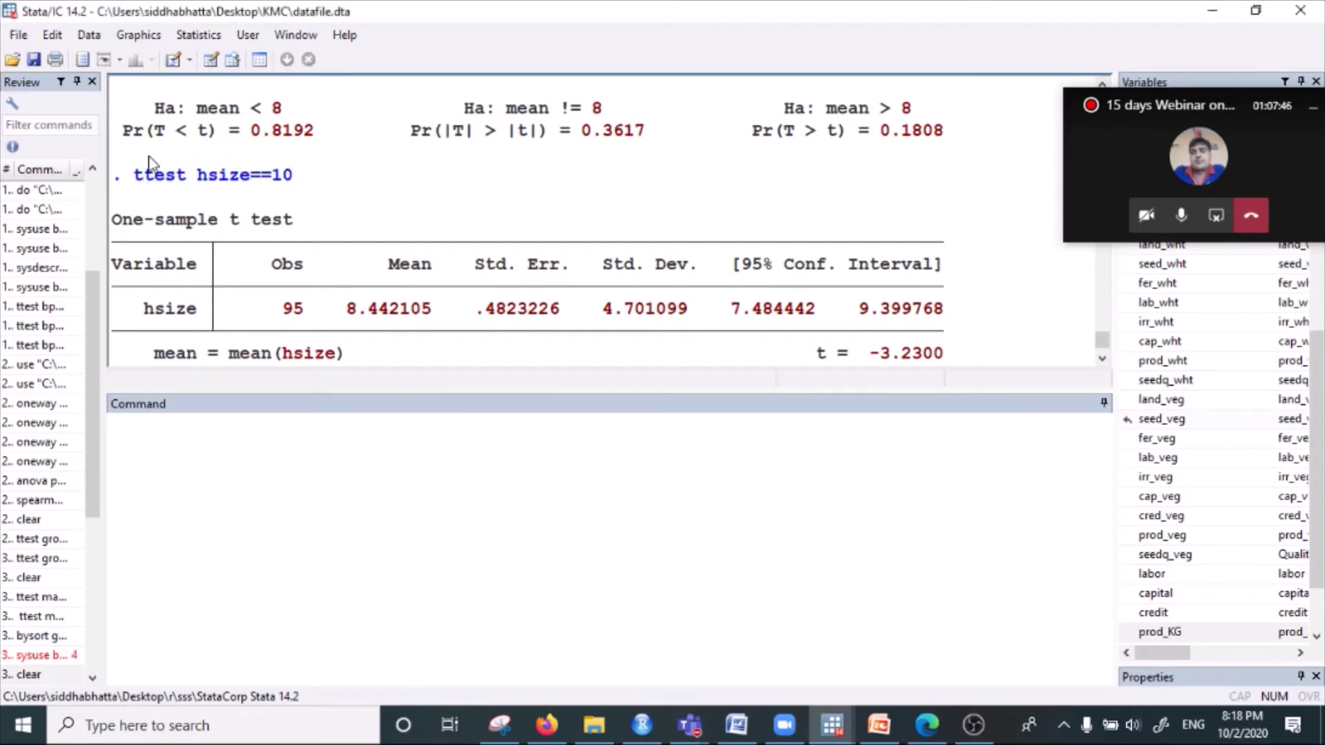
{"action": "left_click_drag", "start_coordinate": [114, 174], "coordinate": [407, 189]}
{"action": "scroll", "coordinate": [545, 280], "scroll_direction": "down", "scroll_amount": 2}
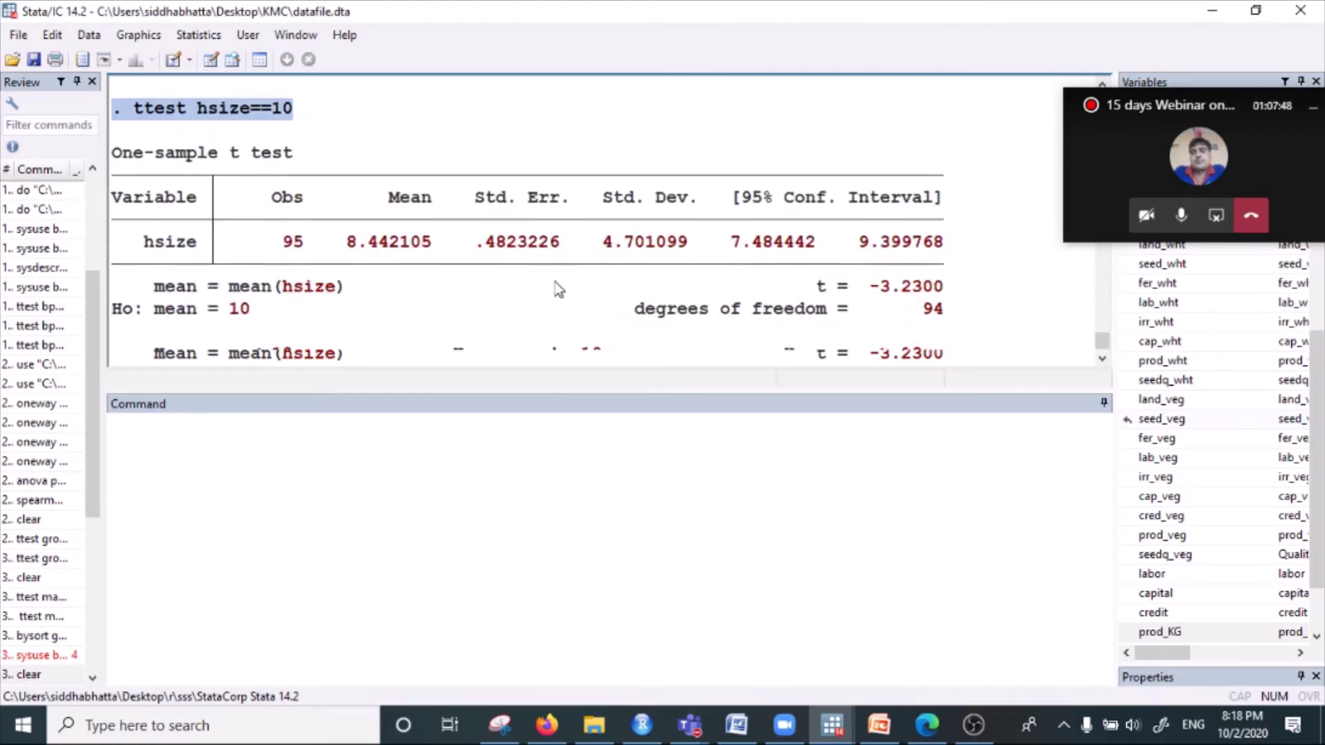
{"action": "left_click_drag", "start_coordinate": [573, 309], "coordinate": [641, 312]}
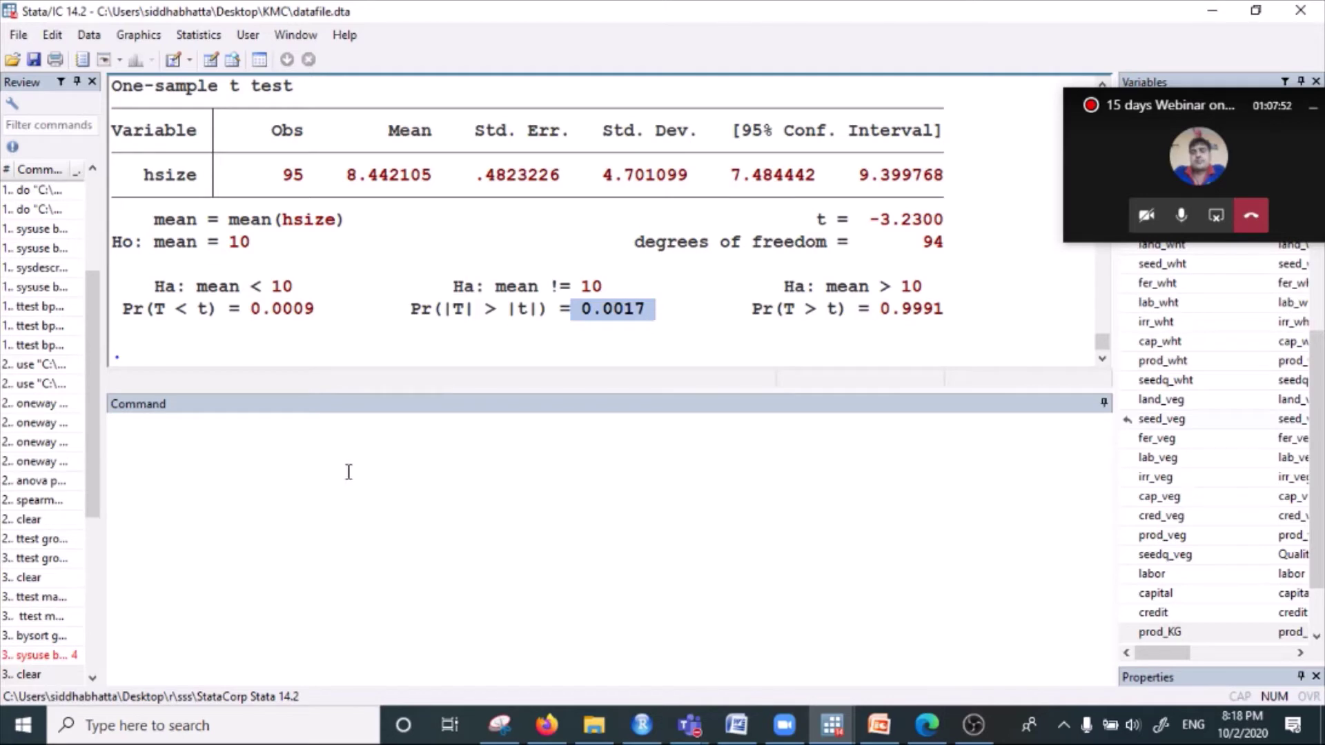
{"action": "left_click", "coordinate": [325, 467]}
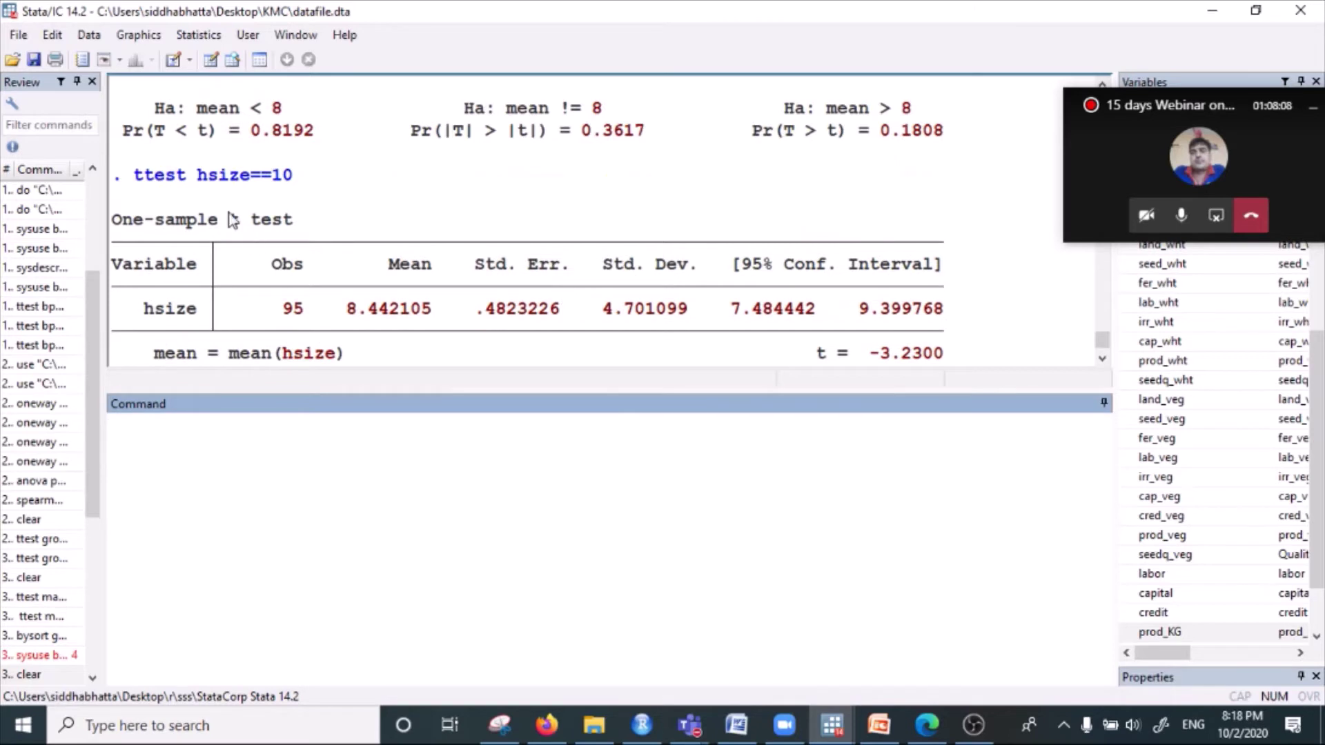
- Examine the syntax of the ttest hsize==10 command, highlighting the variable name and the hypothesised value
{"action": "left_click_drag", "start_coordinate": [198, 181], "coordinate": [240, 185]}
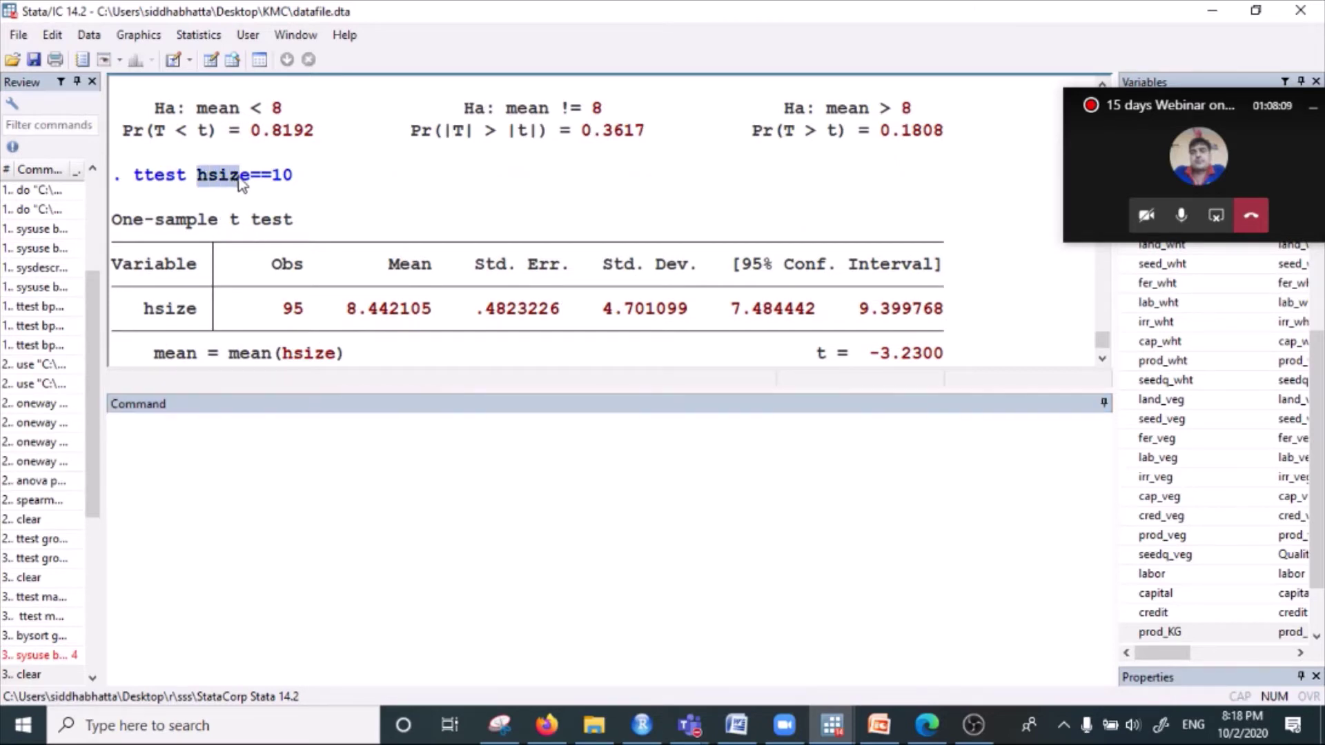
{"action": "left_click", "coordinate": [287, 177]}
{"action": "left_click_drag", "start_coordinate": [137, 175], "coordinate": [312, 177]}
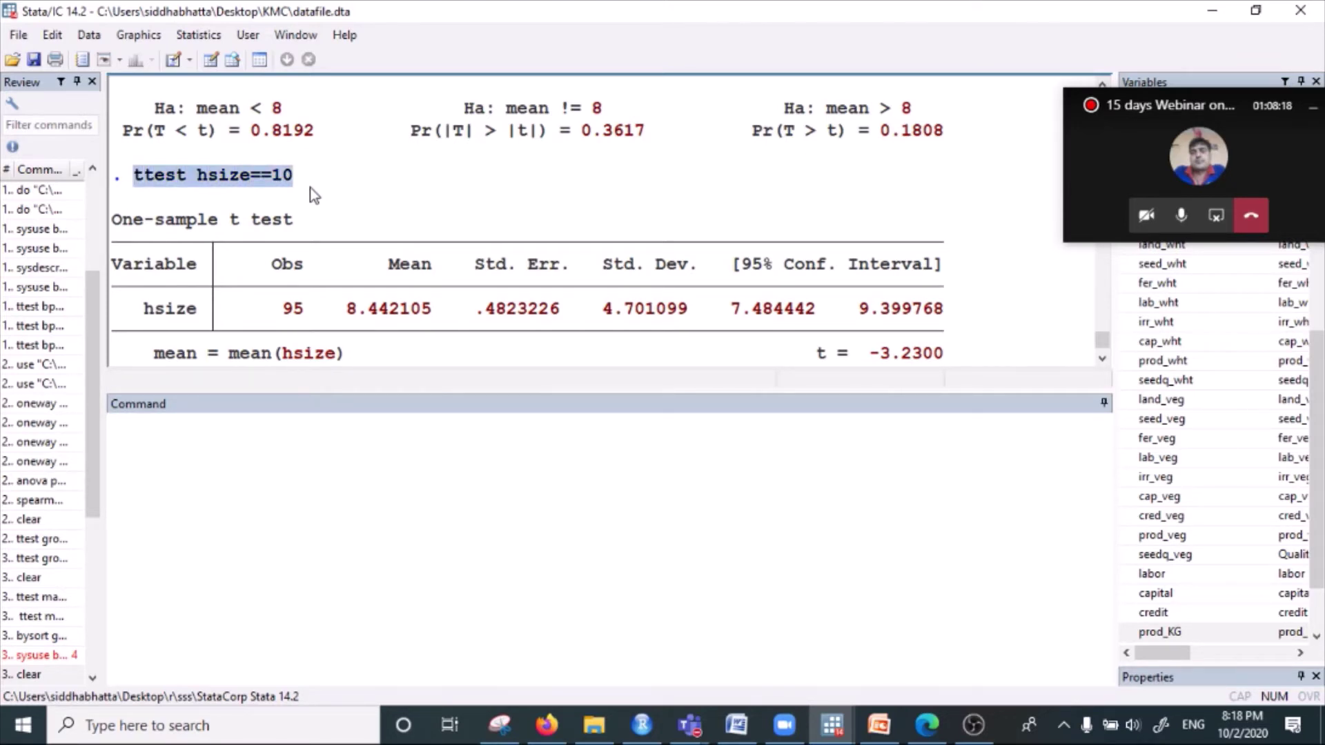
{"action": "left_click", "coordinate": [245, 185]}
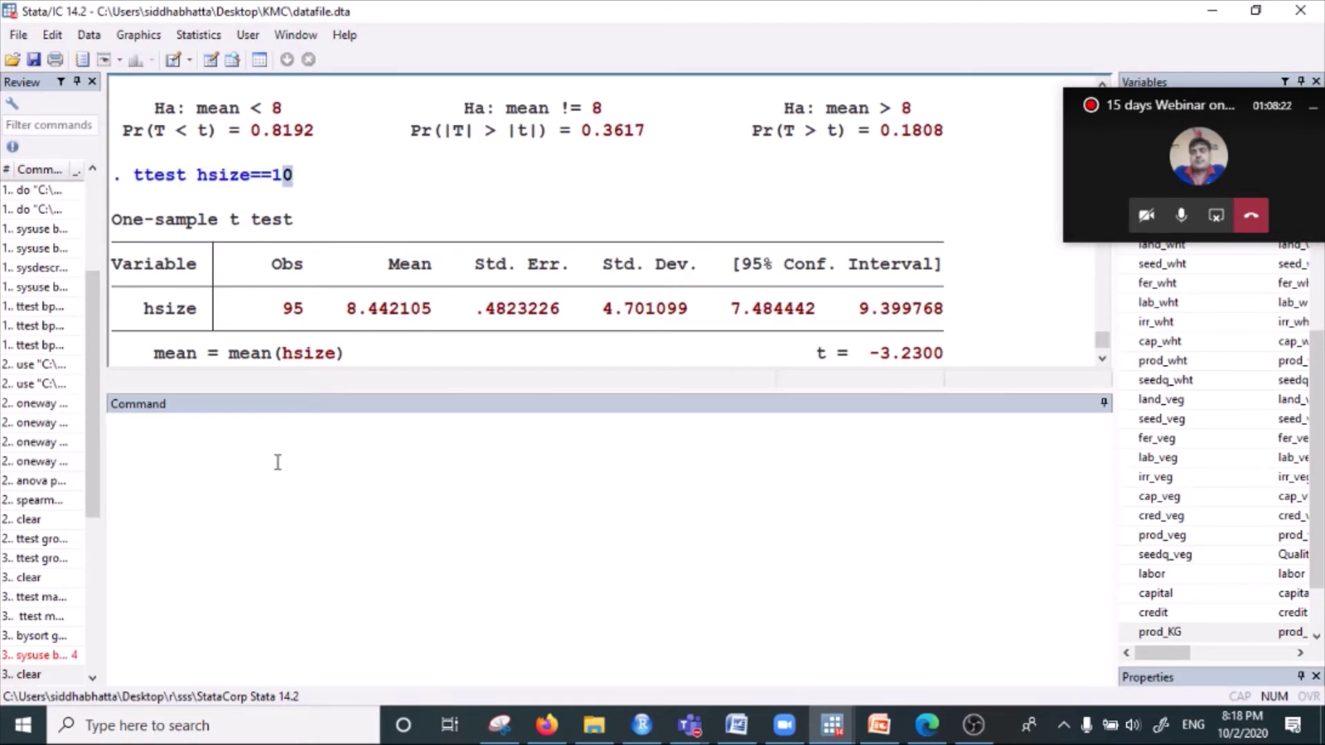
{"action": "left_click", "coordinate": [260, 442]}
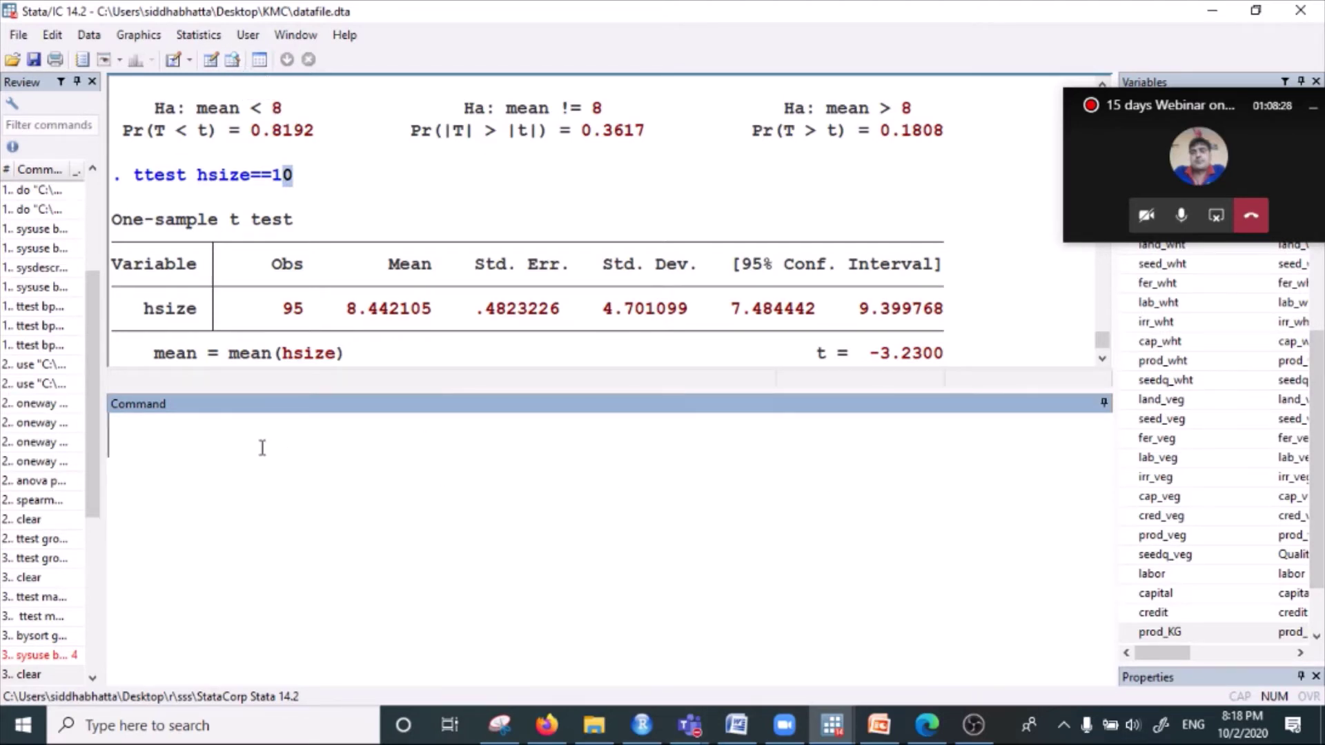
- Browse the dataset's rows and its credit-related columns in the Data Editor, then minimise it to return to the results
{"action": "left_click", "coordinate": [232, 59]}
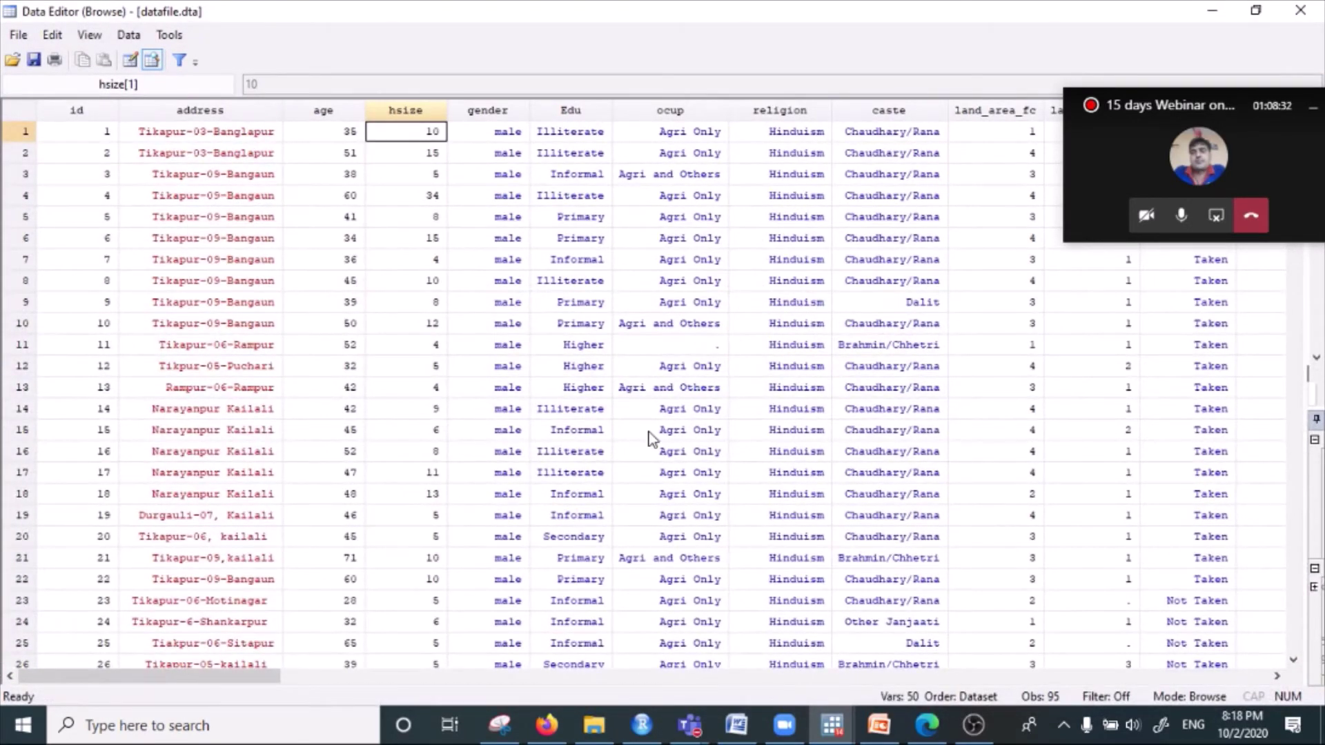
{"action": "scroll", "coordinate": [648, 432], "scroll_direction": "down", "scroll_amount": 4}
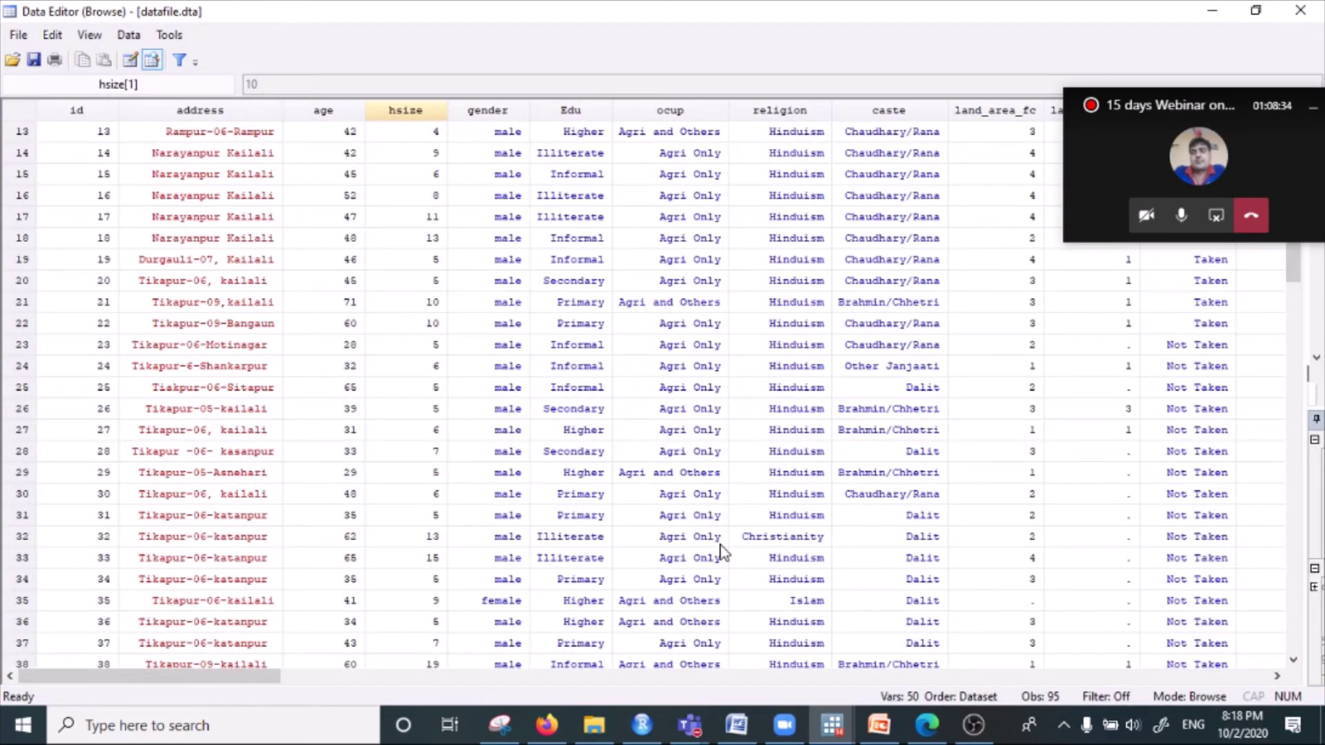
{"action": "left_click_drag", "start_coordinate": [247, 678], "coordinate": [370, 685]}
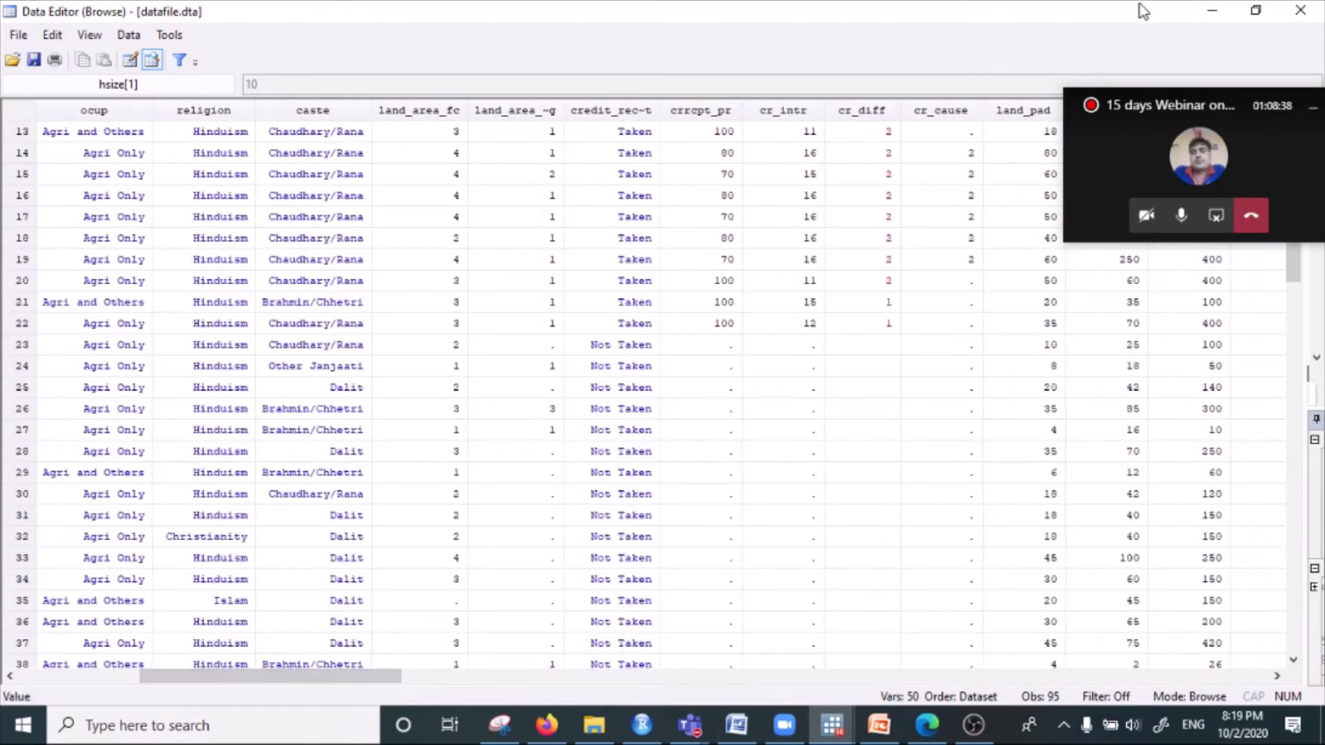
{"action": "left_click", "coordinate": [1212, 10]}
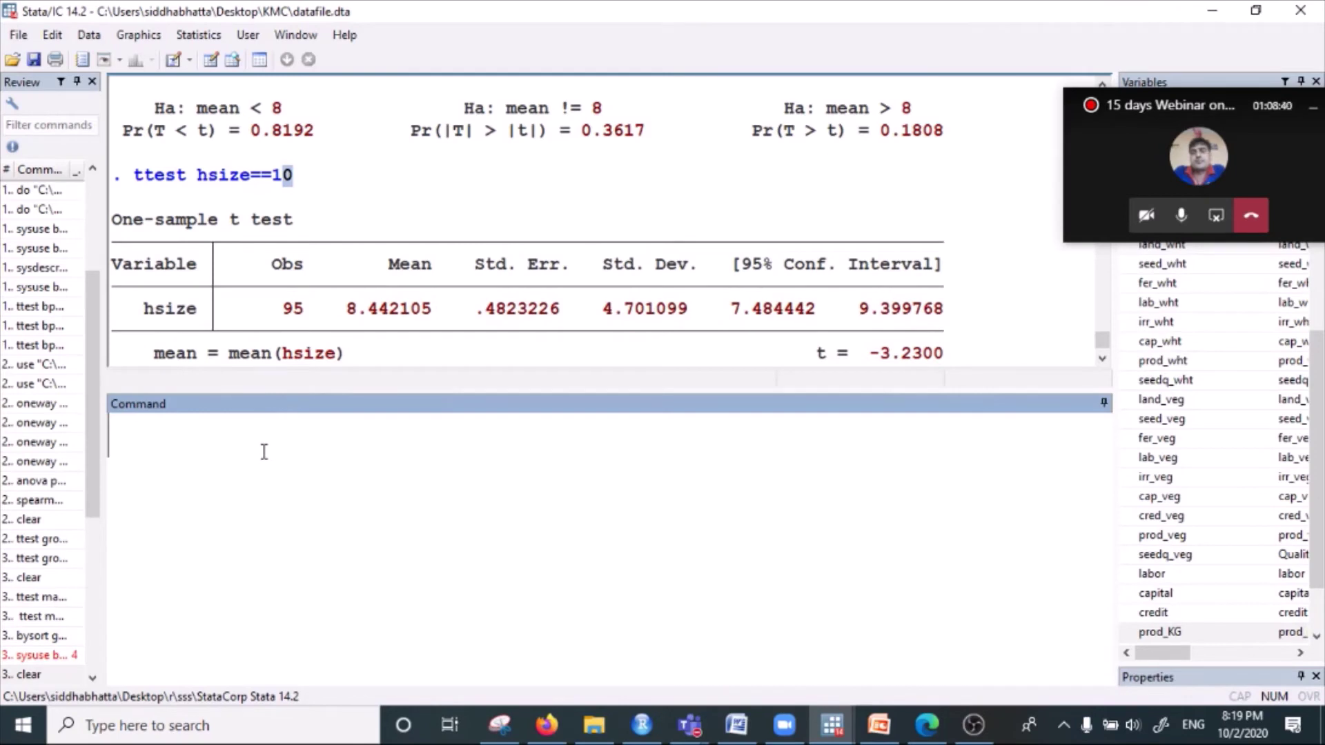
- Tabulate the credit_receipt variable by running tab credit_receipt
{"action": "type", "text": "tab"}
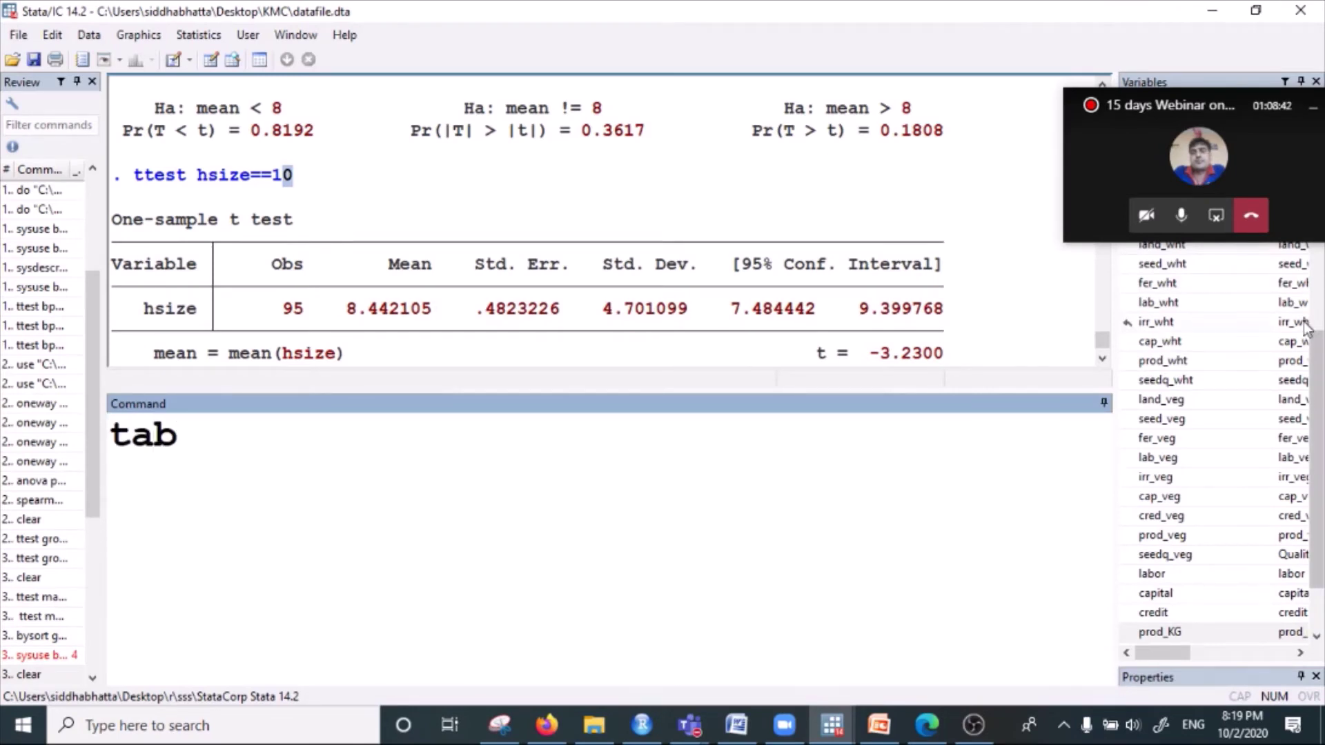
{"action": "scroll", "coordinate": [1204, 476], "scroll_direction": "up", "scroll_amount": 3}
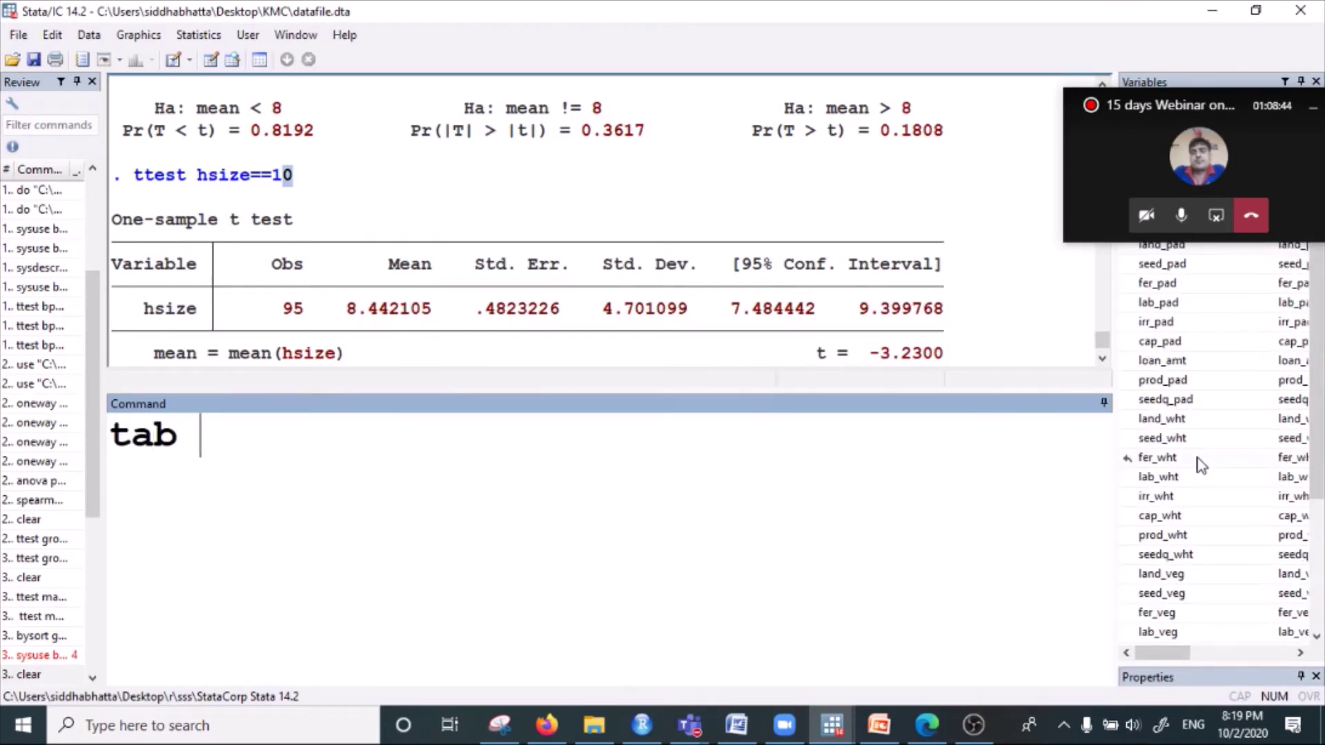
{"action": "scroll", "coordinate": [1194, 461], "scroll_direction": "up", "scroll_amount": 4}
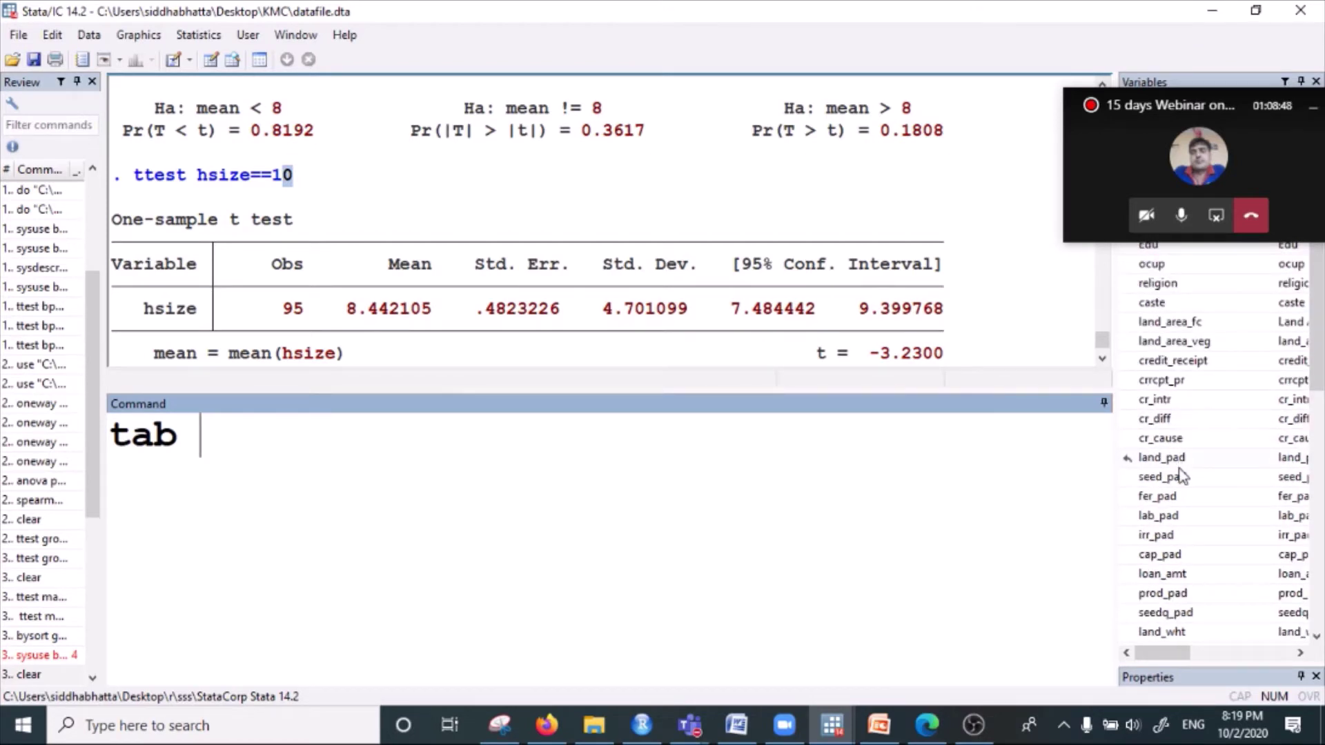
{"action": "left_click", "coordinate": [1178, 361]}
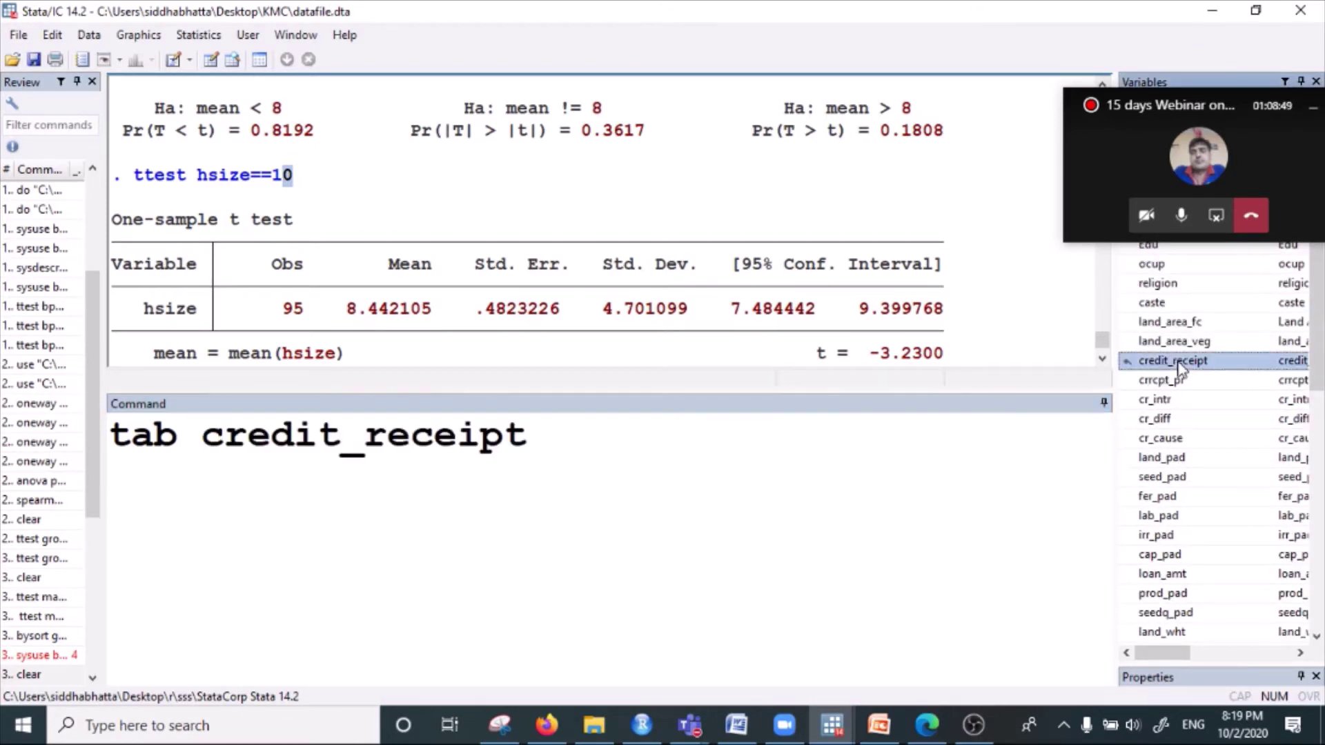
{"action": "left_click", "coordinate": [693, 466]}
{"action": "key", "text": "Return"}
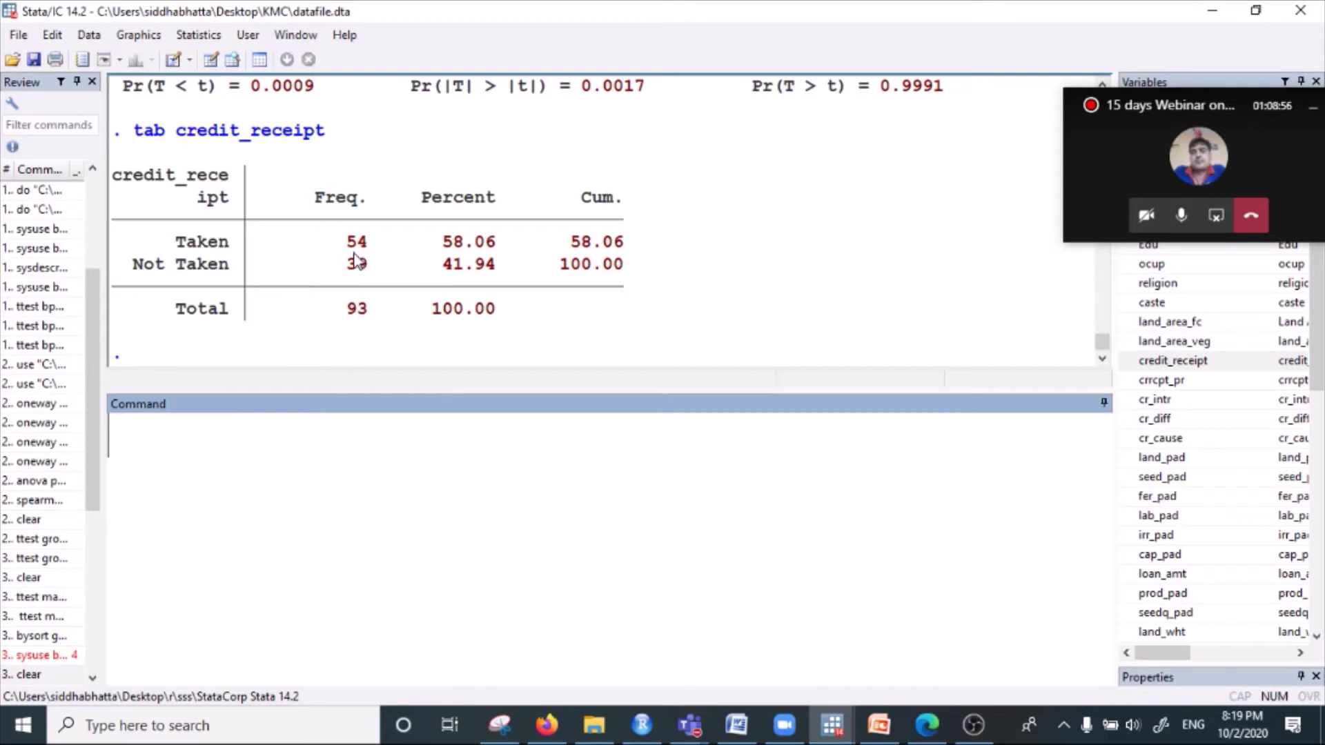
- Compare the frequencies of the Taken and Not Taken groups in the credit_receipt table, highlighting each one
{"action": "left_click_drag", "start_coordinate": [328, 241], "coordinate": [432, 235]}
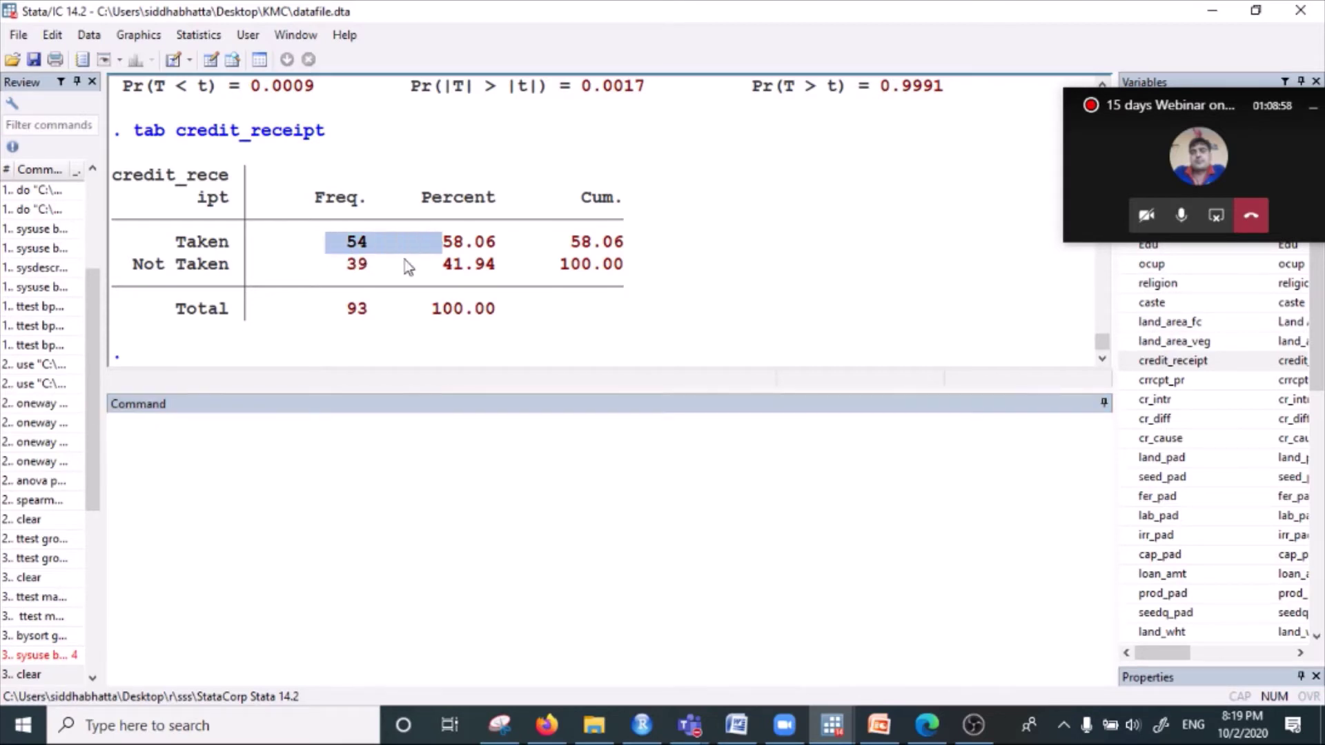
{"action": "left_click_drag", "start_coordinate": [337, 265], "coordinate": [407, 265]}
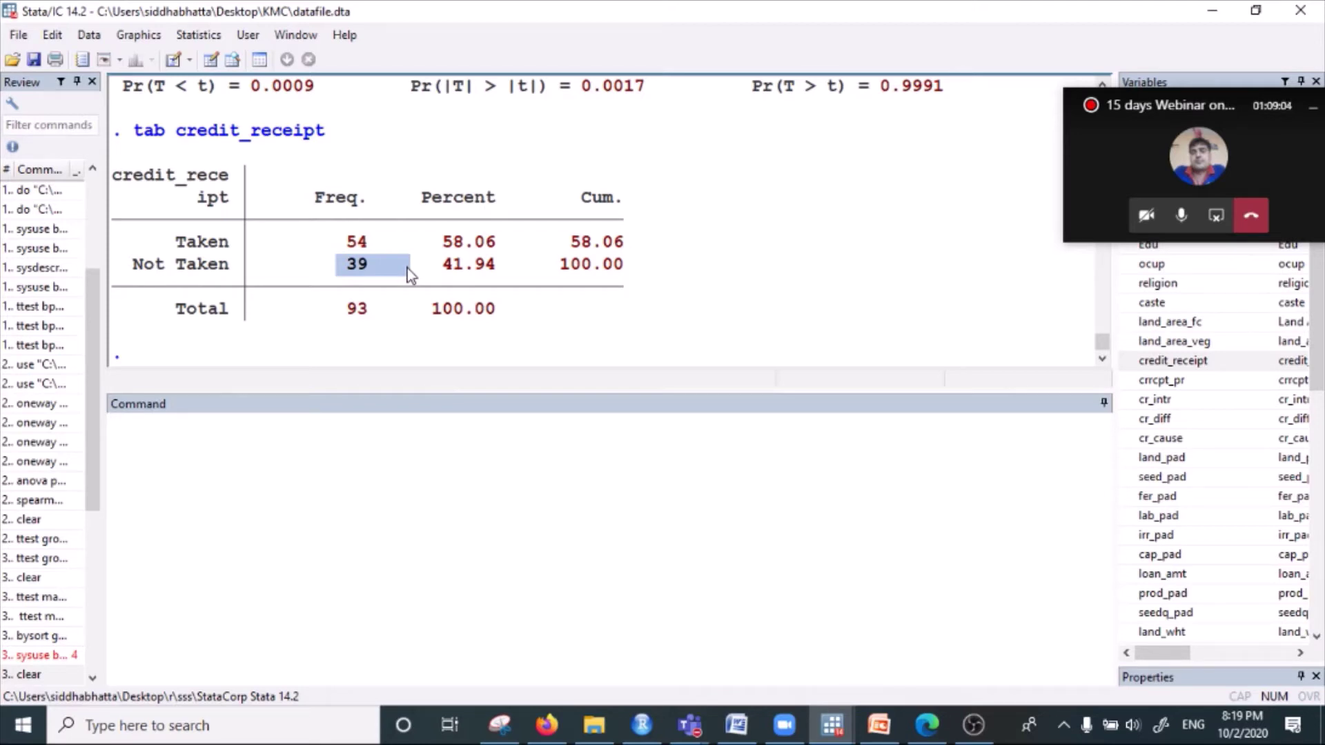
{"action": "left_click_drag", "start_coordinate": [314, 242], "coordinate": [378, 281]}
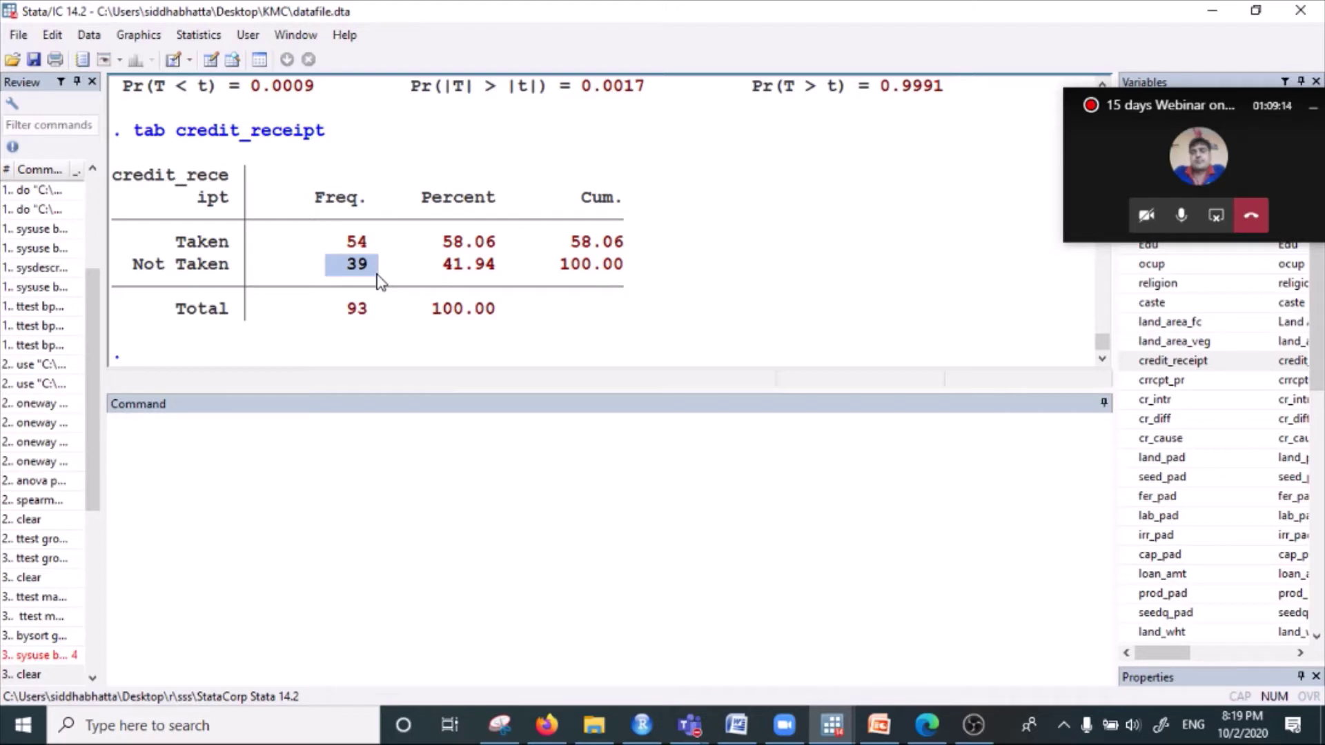
{"action": "left_click_drag", "start_coordinate": [326, 243], "coordinate": [417, 247]}
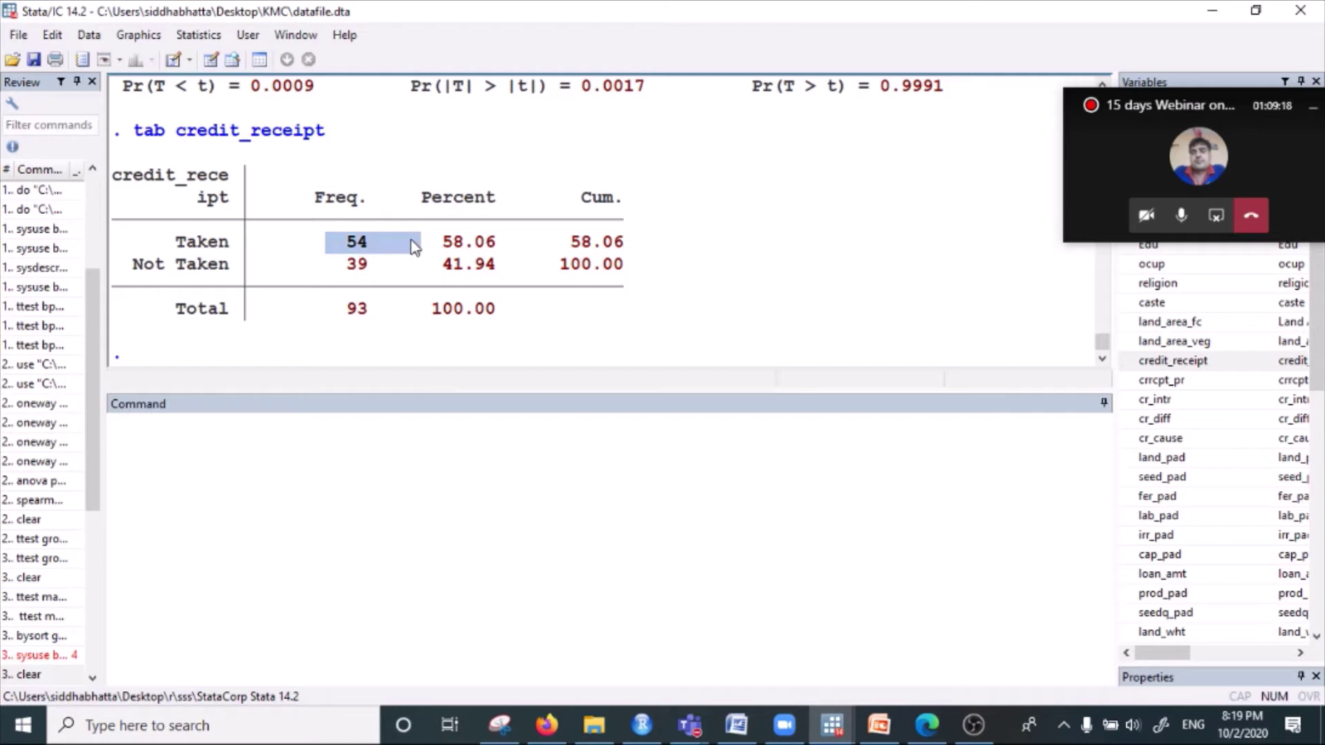
{"action": "left_click_drag", "start_coordinate": [336, 265], "coordinate": [411, 280]}
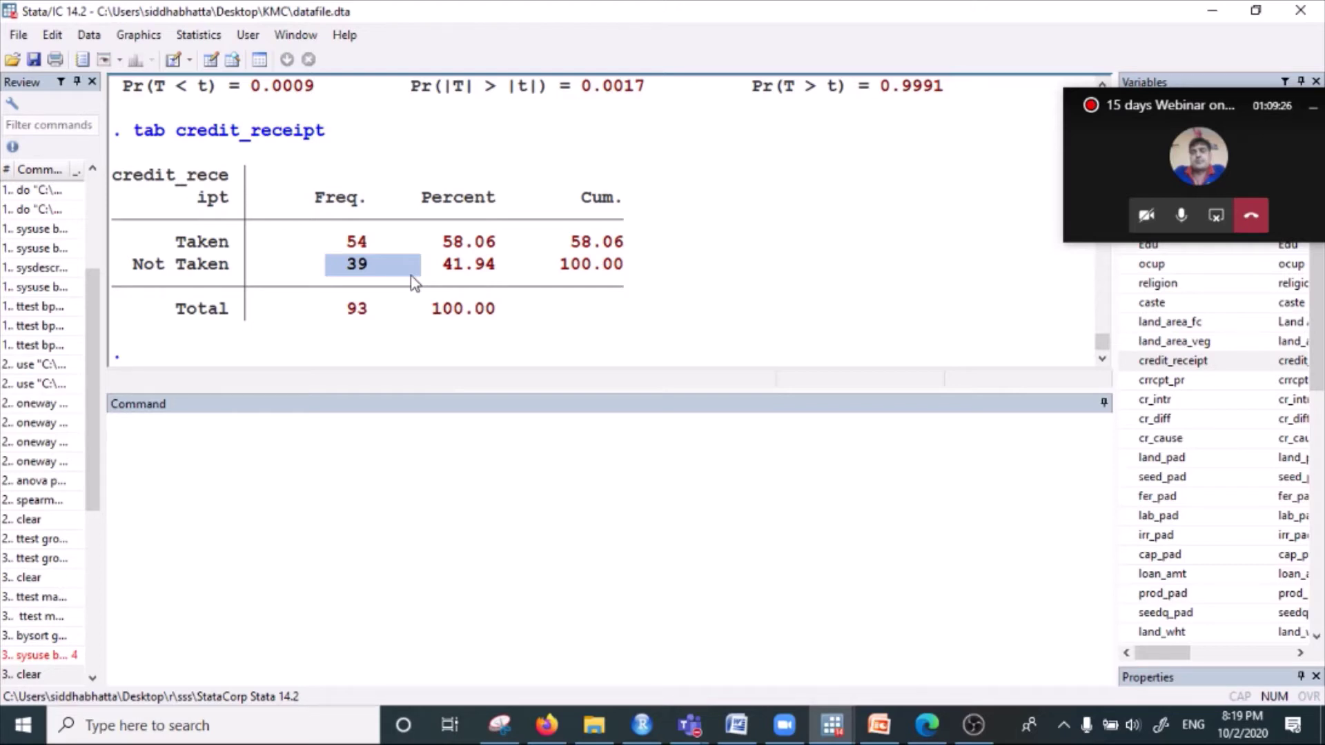
- Browse the dataset's last columns, including credit and prod_KG, in the Data Editor and return to the results
{"action": "left_click", "coordinate": [198, 439]}
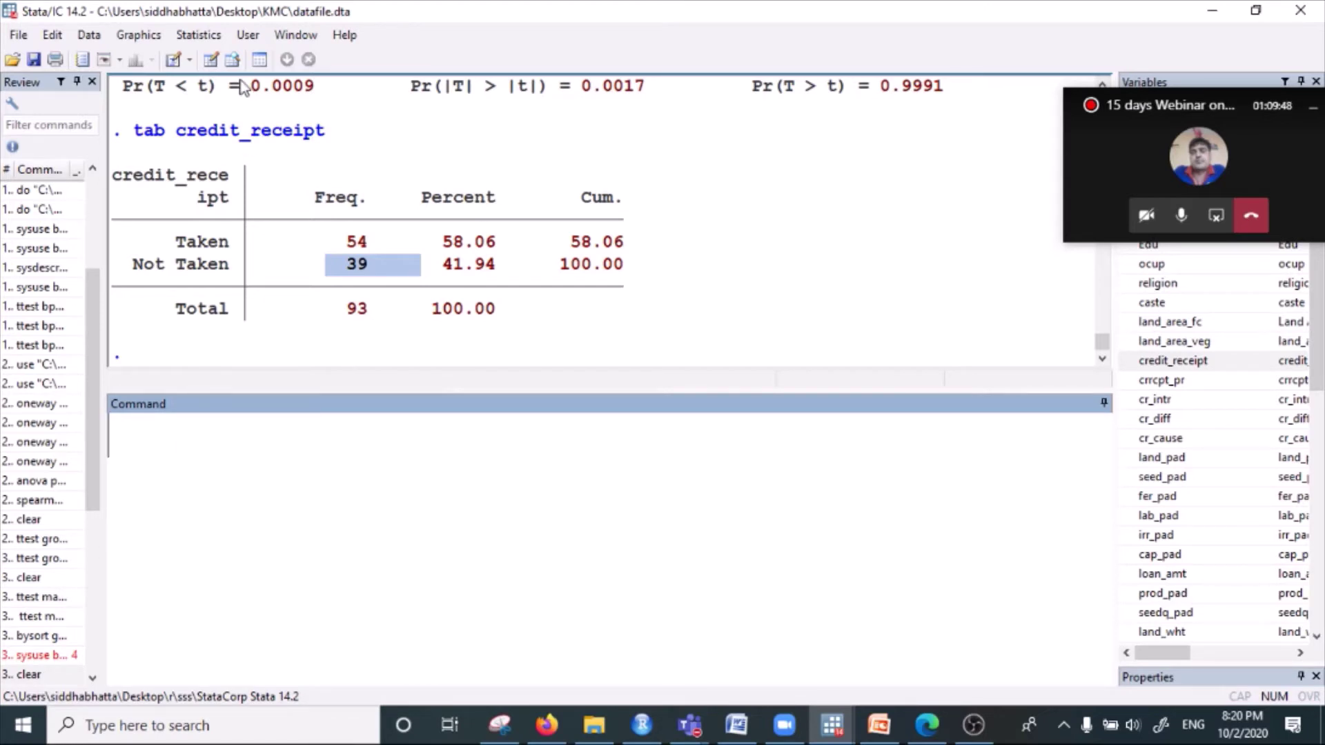
{"action": "left_click", "coordinate": [231, 60]}
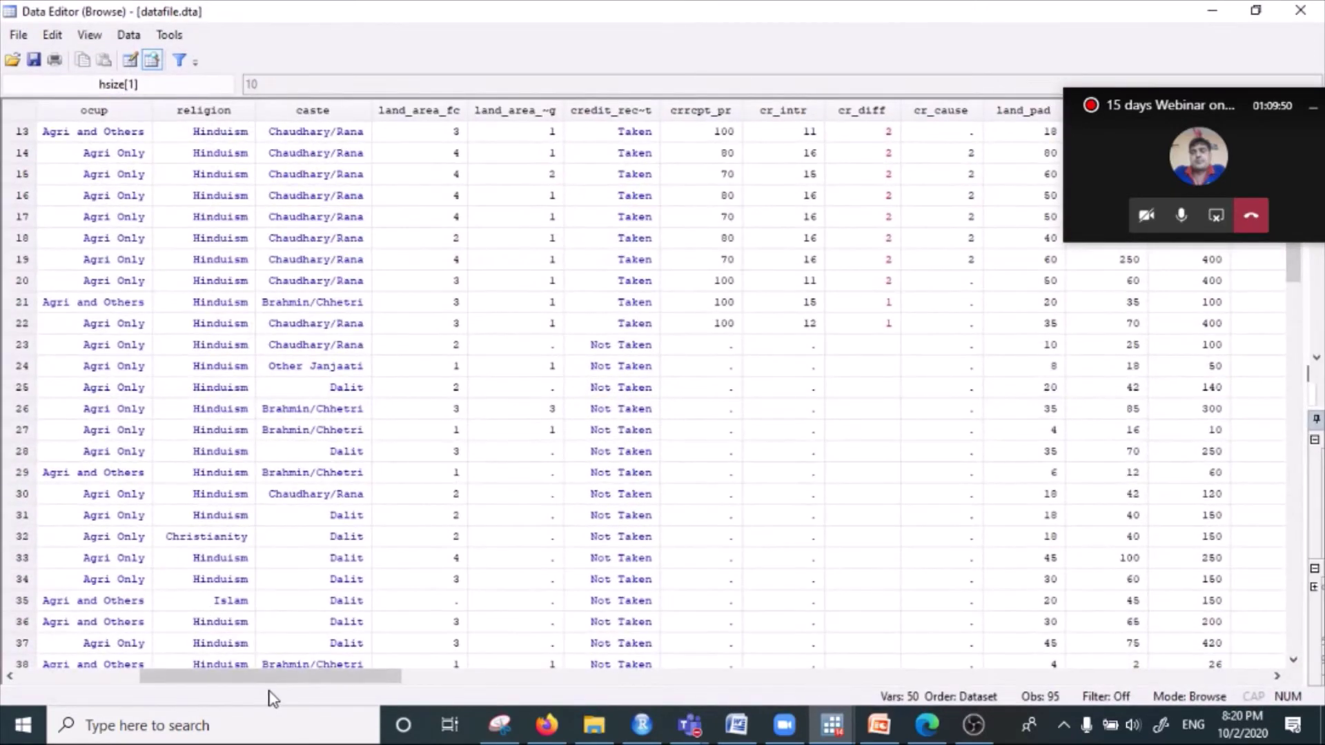
{"action": "left_click_drag", "start_coordinate": [276, 680], "coordinate": [980, 680]}
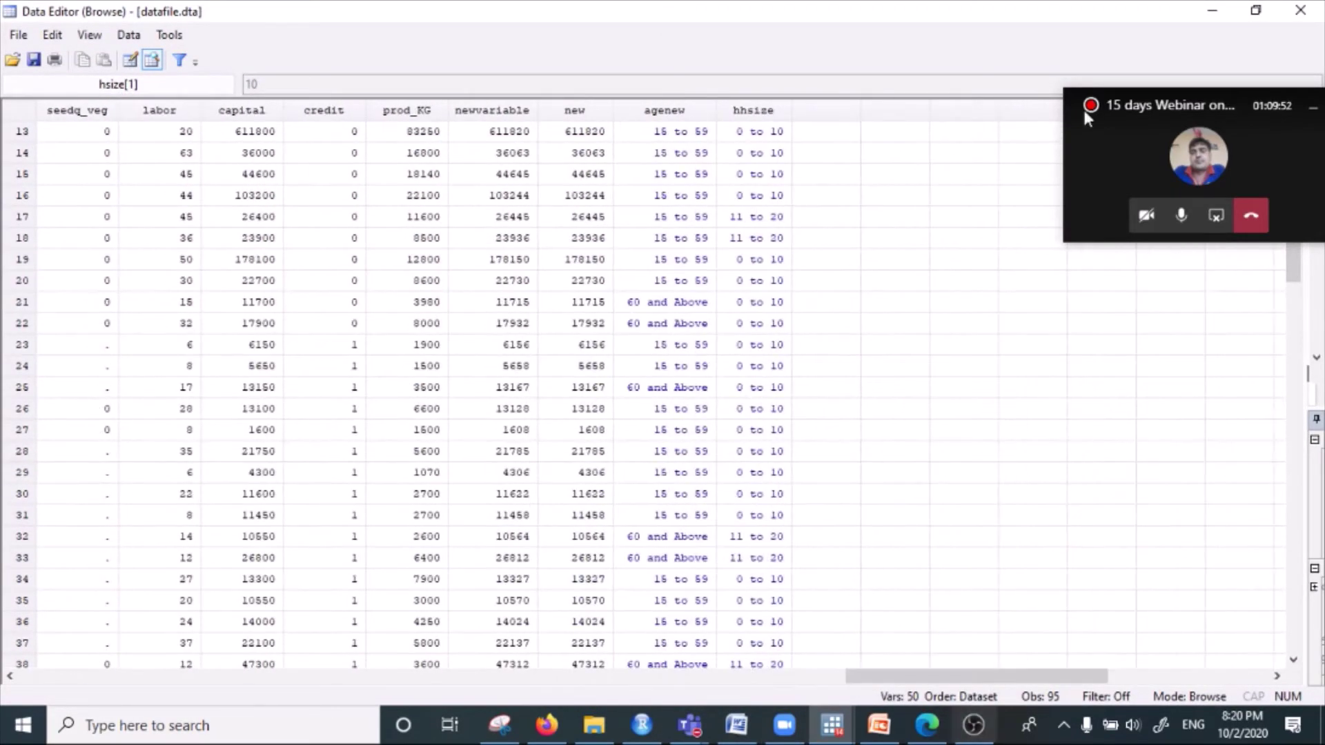
{"action": "left_click", "coordinate": [1211, 11]}
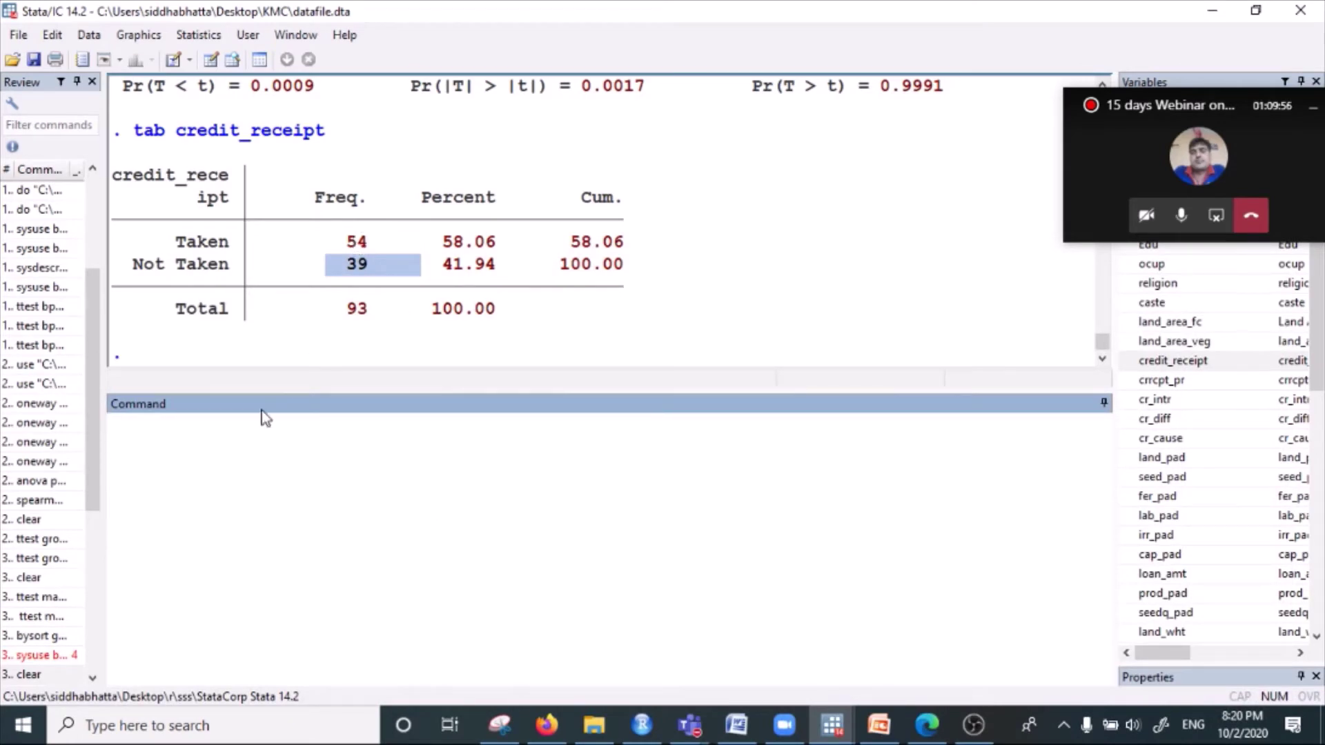
- Draft the comment "//to check whether there is any difference in production between credit receivers and not receivers" in the command area and clear it
{"action": "type", "text": "//to cj"}
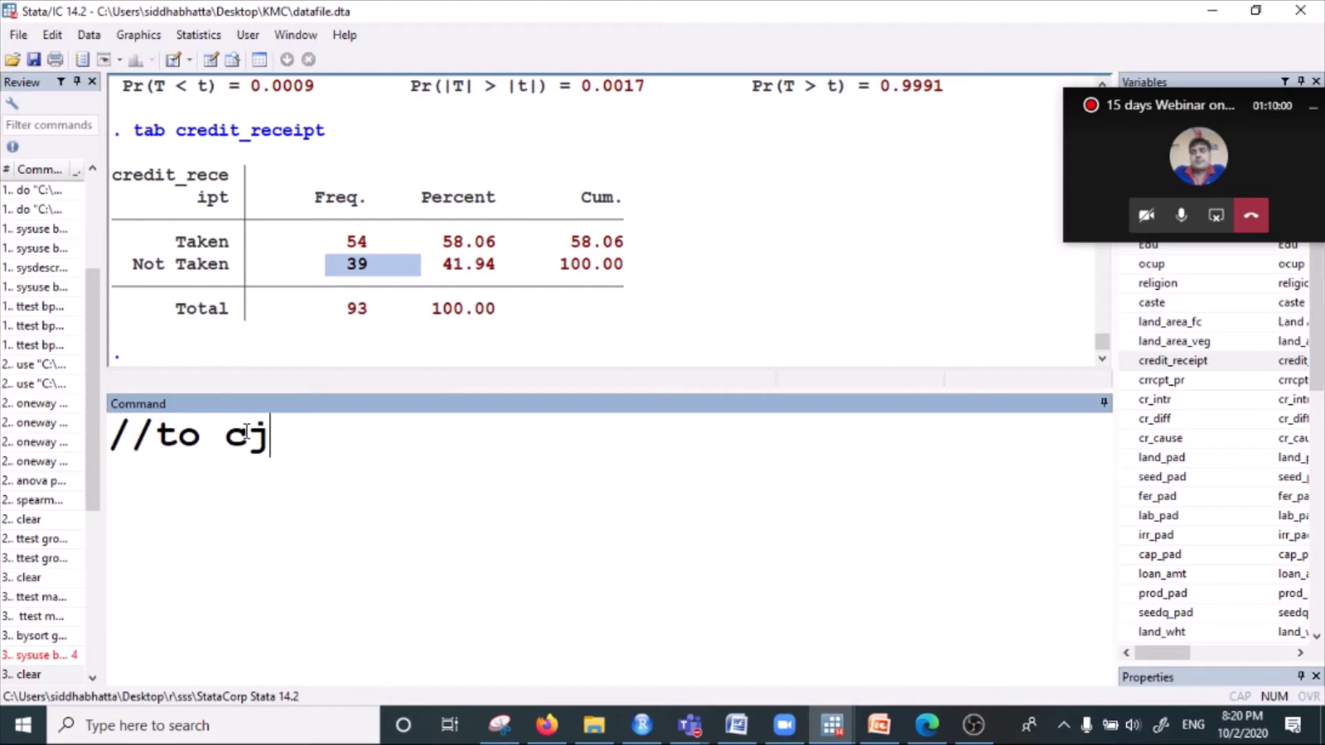
{"action": "key", "text": "BackSpace"}
{"action": "type", "text": "hecy"}
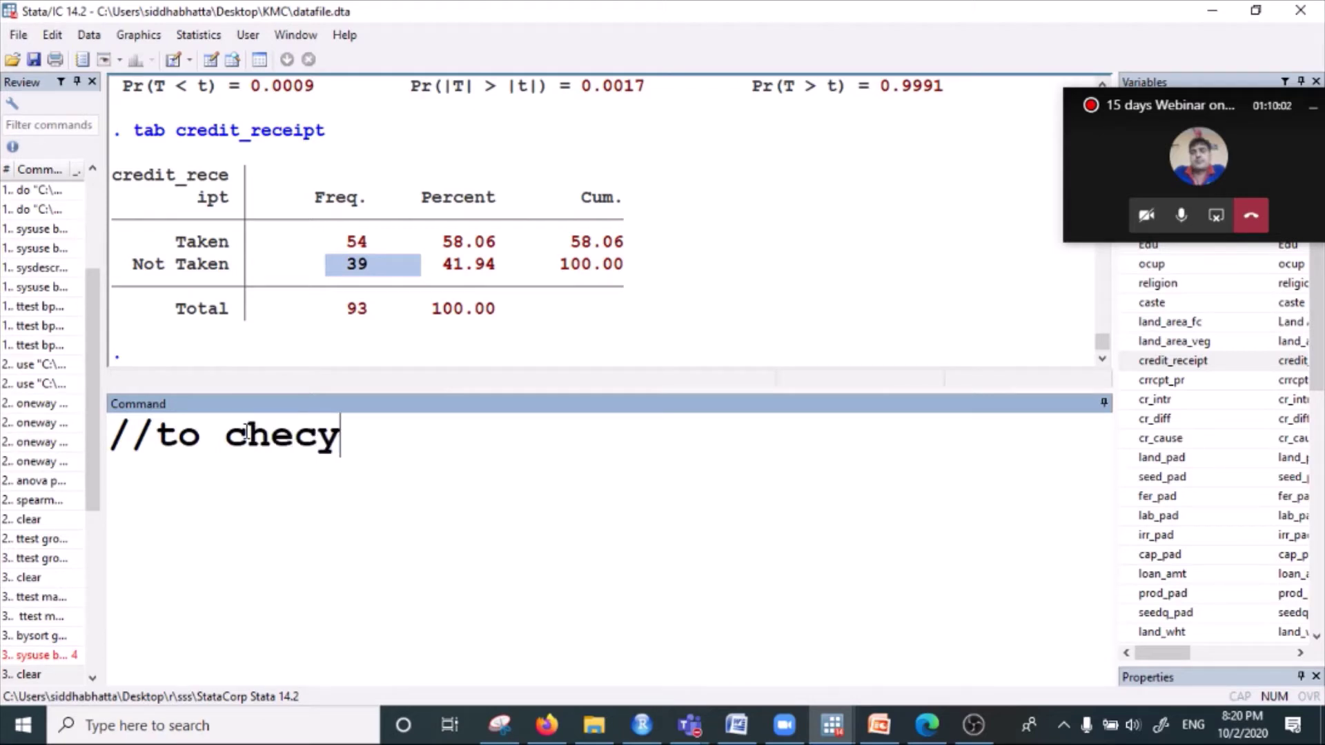
{"action": "key", "text": "BackSpace"}
{"action": "type", "text": "k"}
{"action": "type", "text": "whether ther si"}
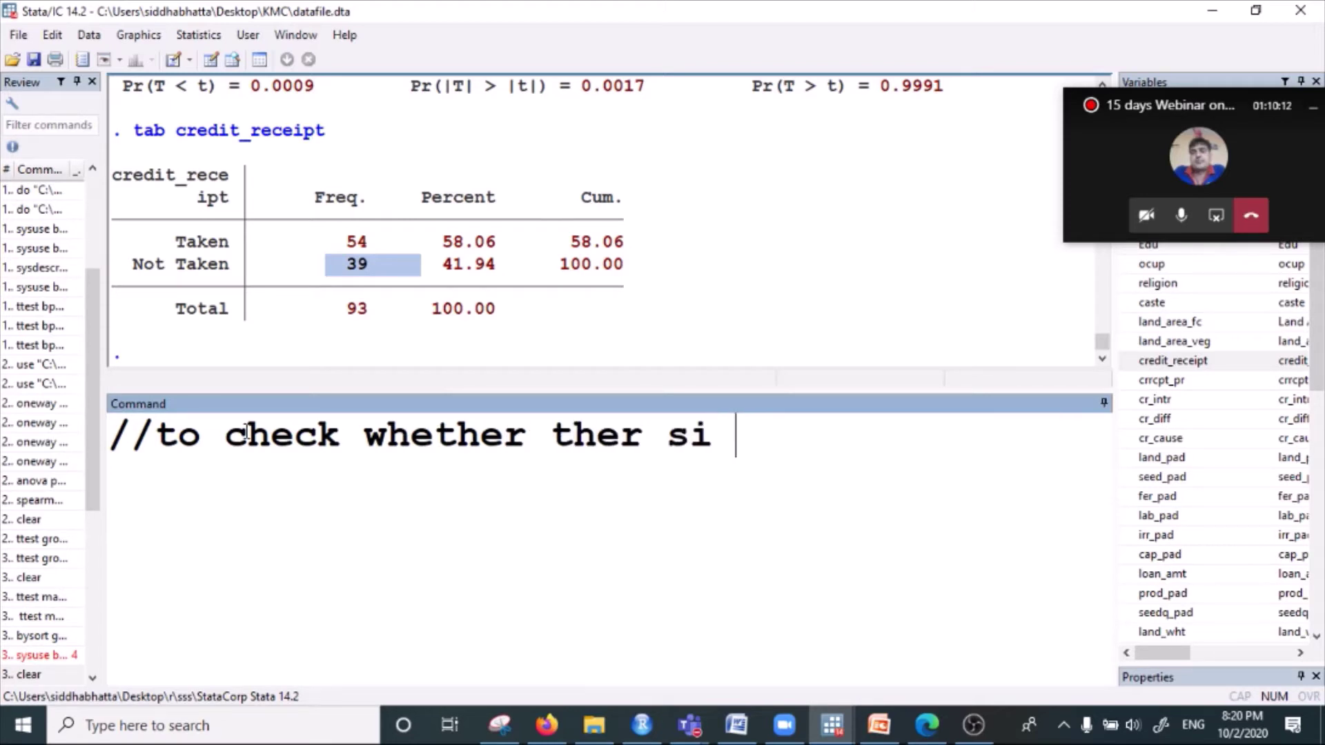
{"action": "key", "text": "BackSpace"}
{"action": "key", "text": "BackSpace"}
{"action": "key", "text": "BackSpace"}
{"action": "type", "text": "e is an"}
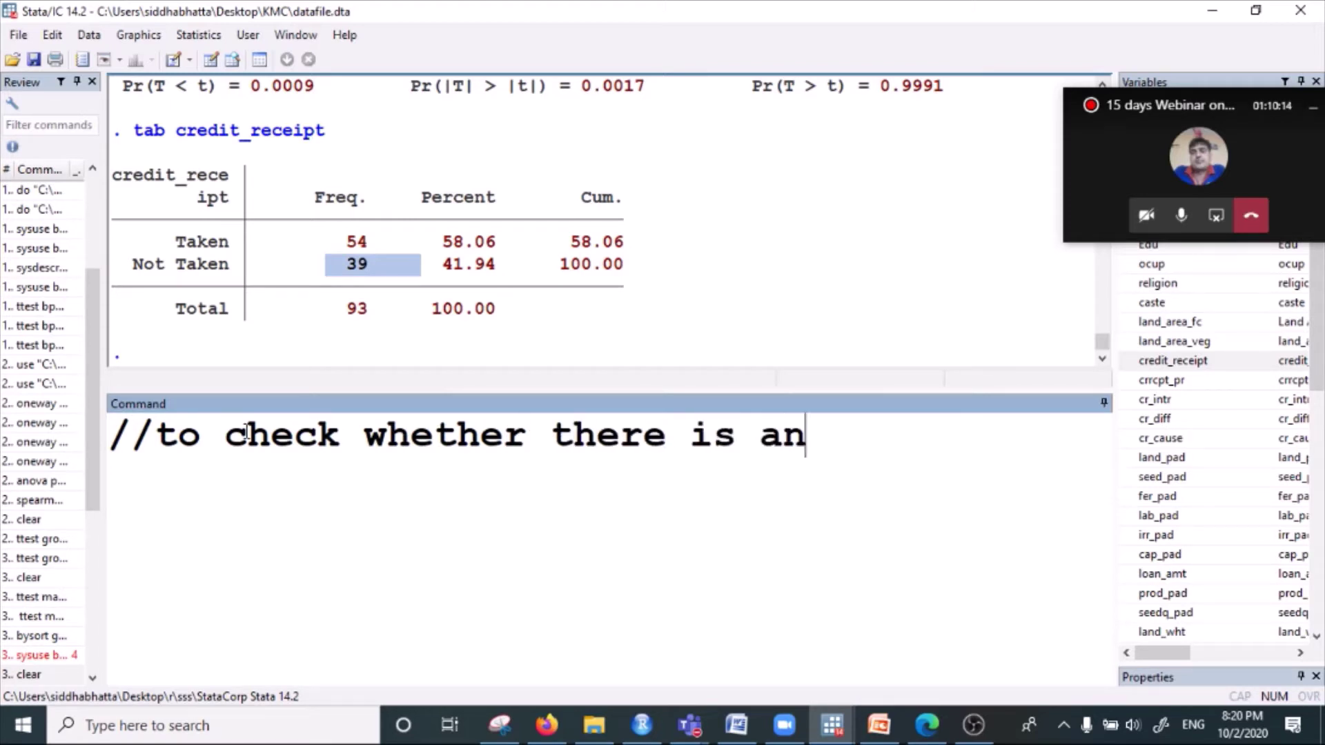
{"action": "type", "text": "y differe"}
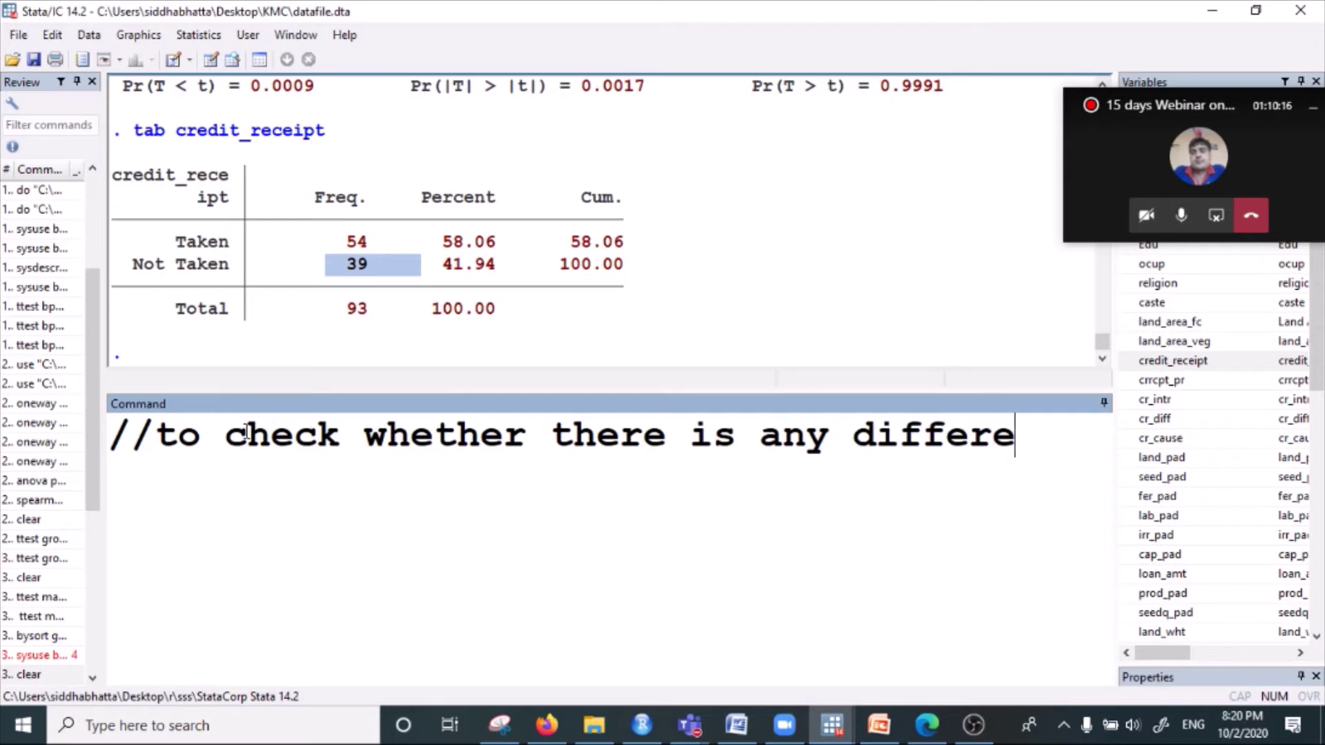
{"action": "type", "text": "nce in prod"}
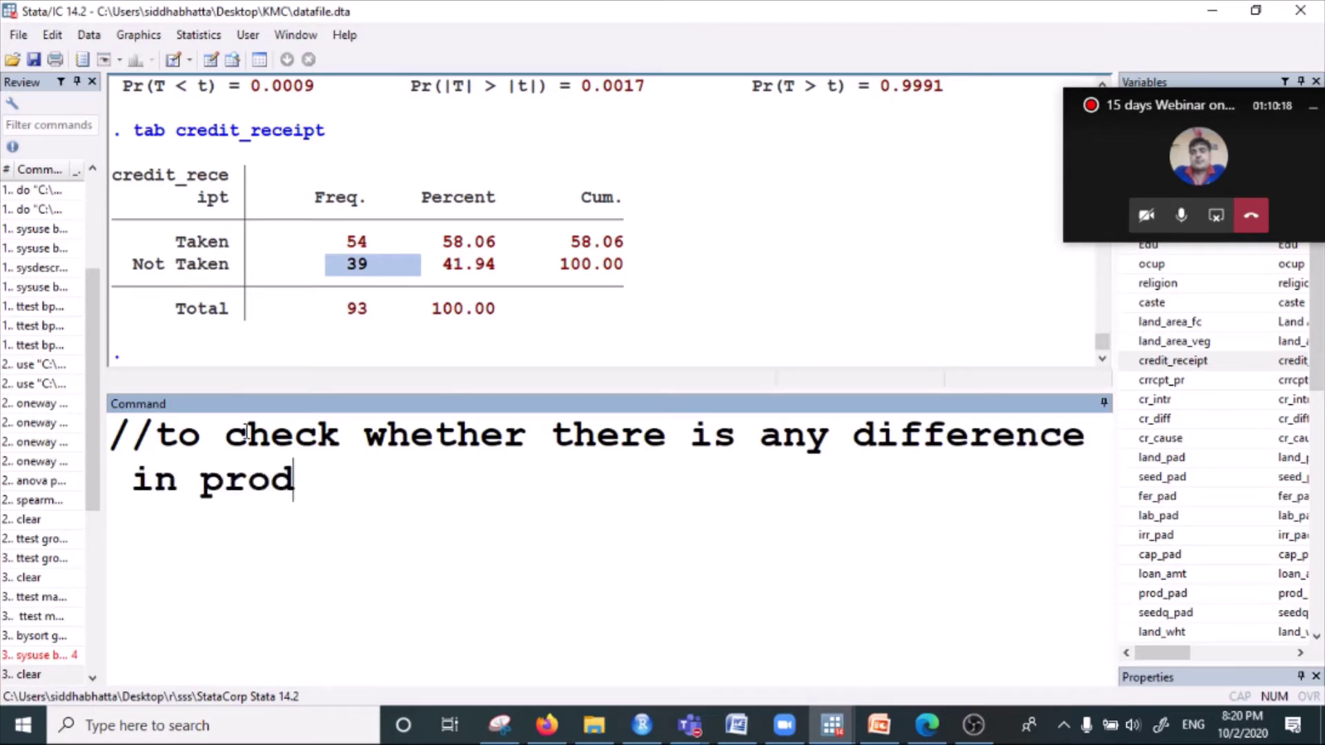
{"action": "type", "text": "uction be"}
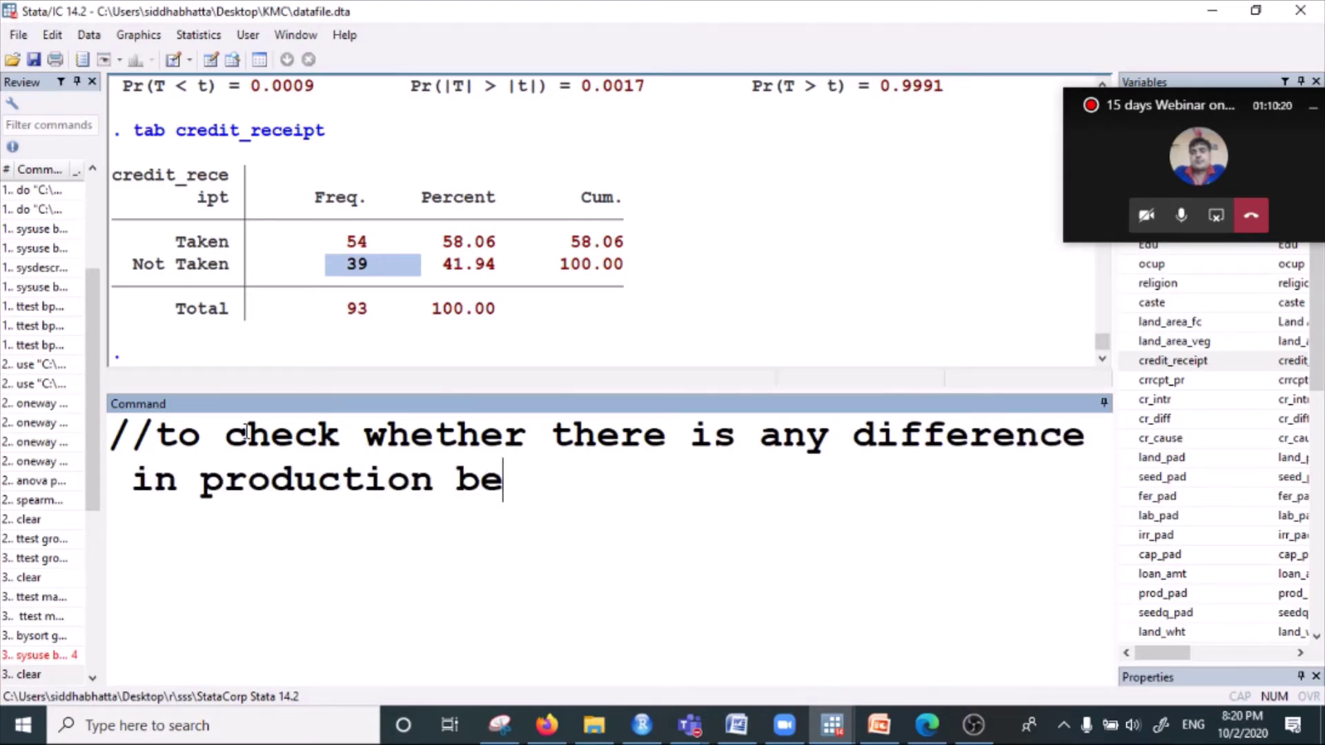
{"action": "type", "text": "tween cred"}
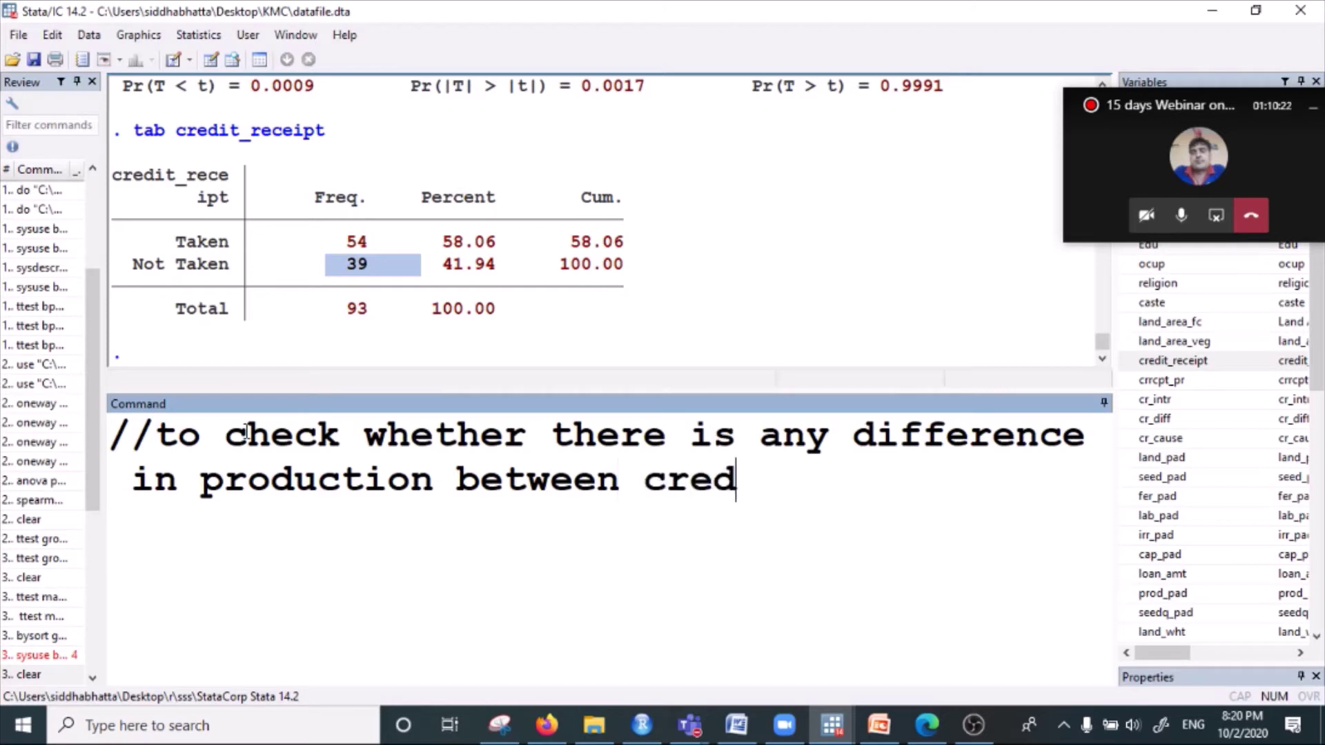
{"action": "type", "text": "it rec"}
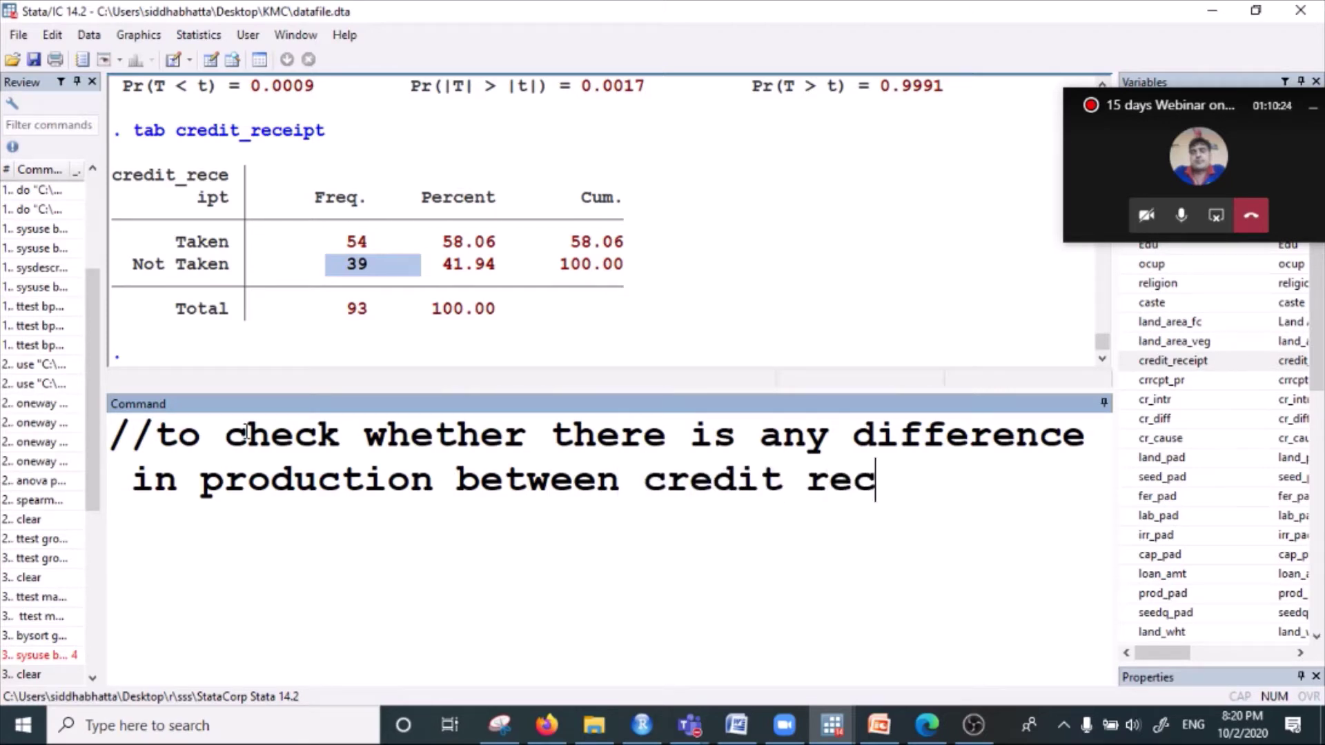
{"action": "type", "text": "eive"}
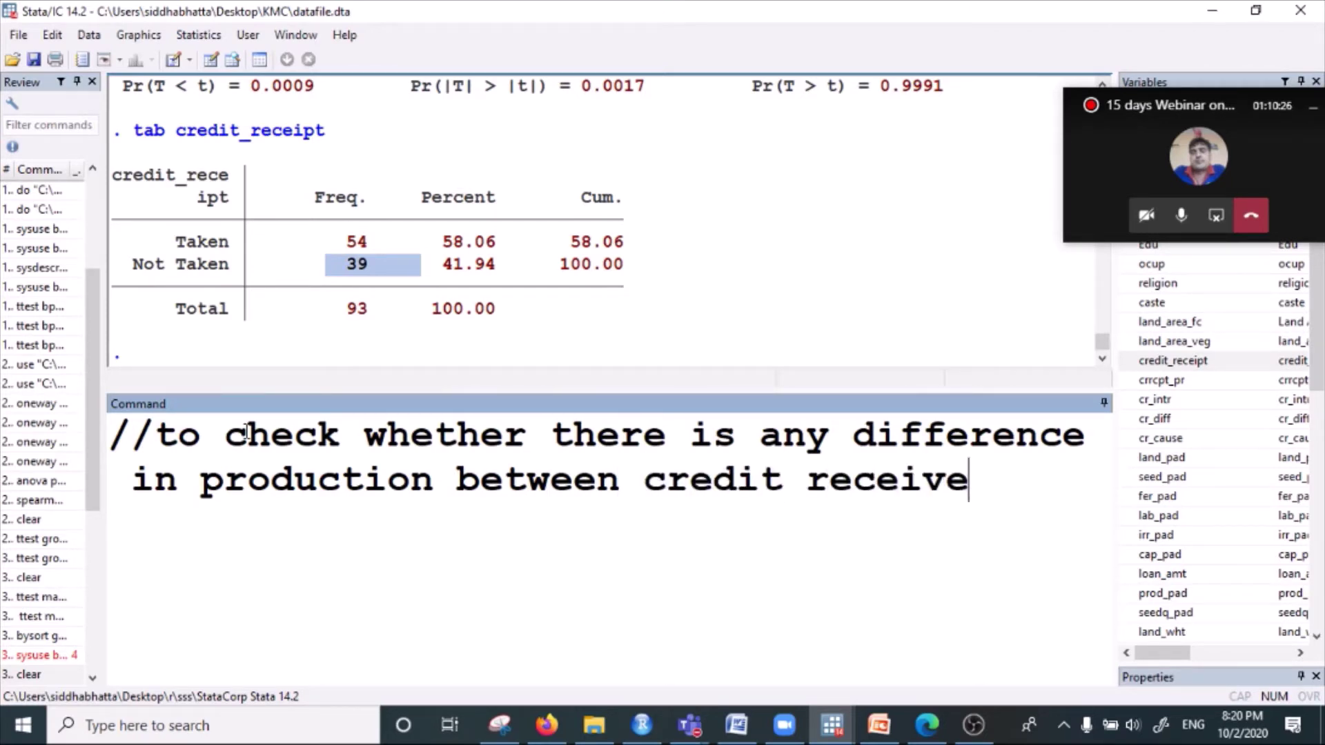
{"action": "type", "text": "rs and not"}
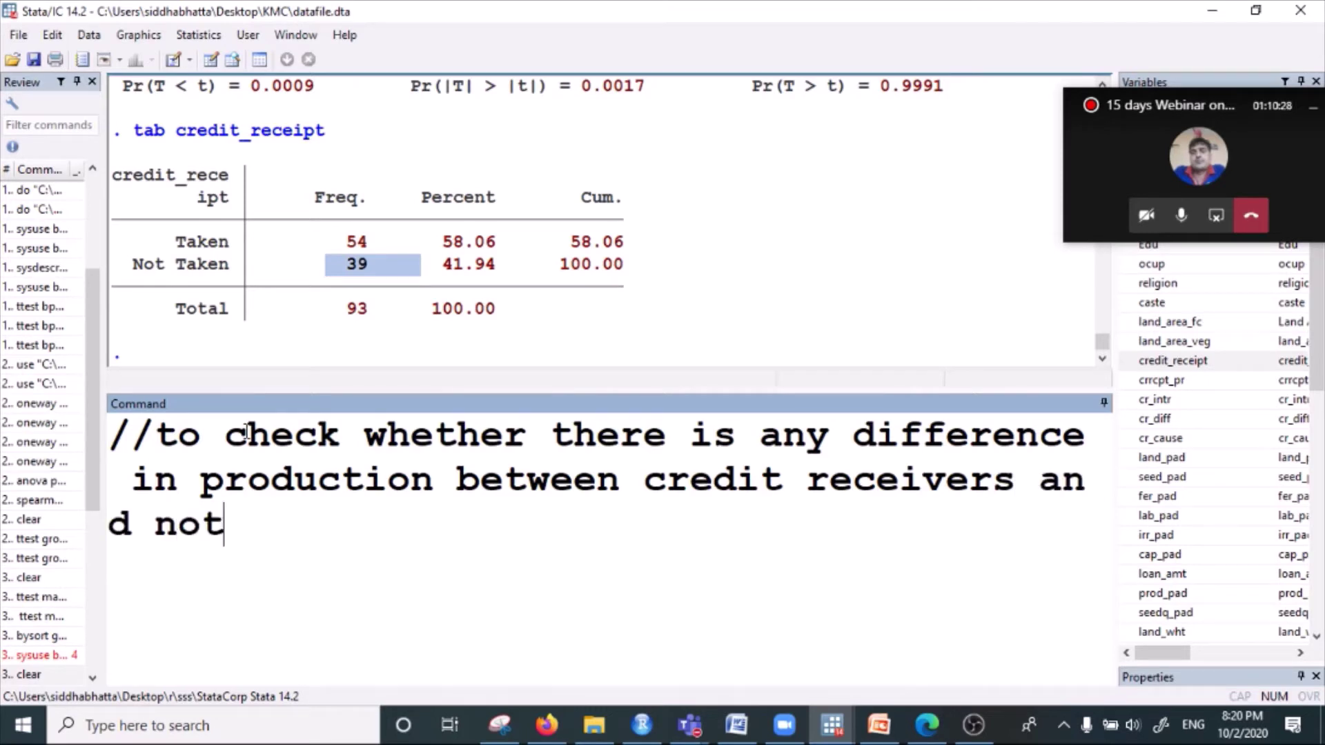
{"action": "type", "text": " receivers"}
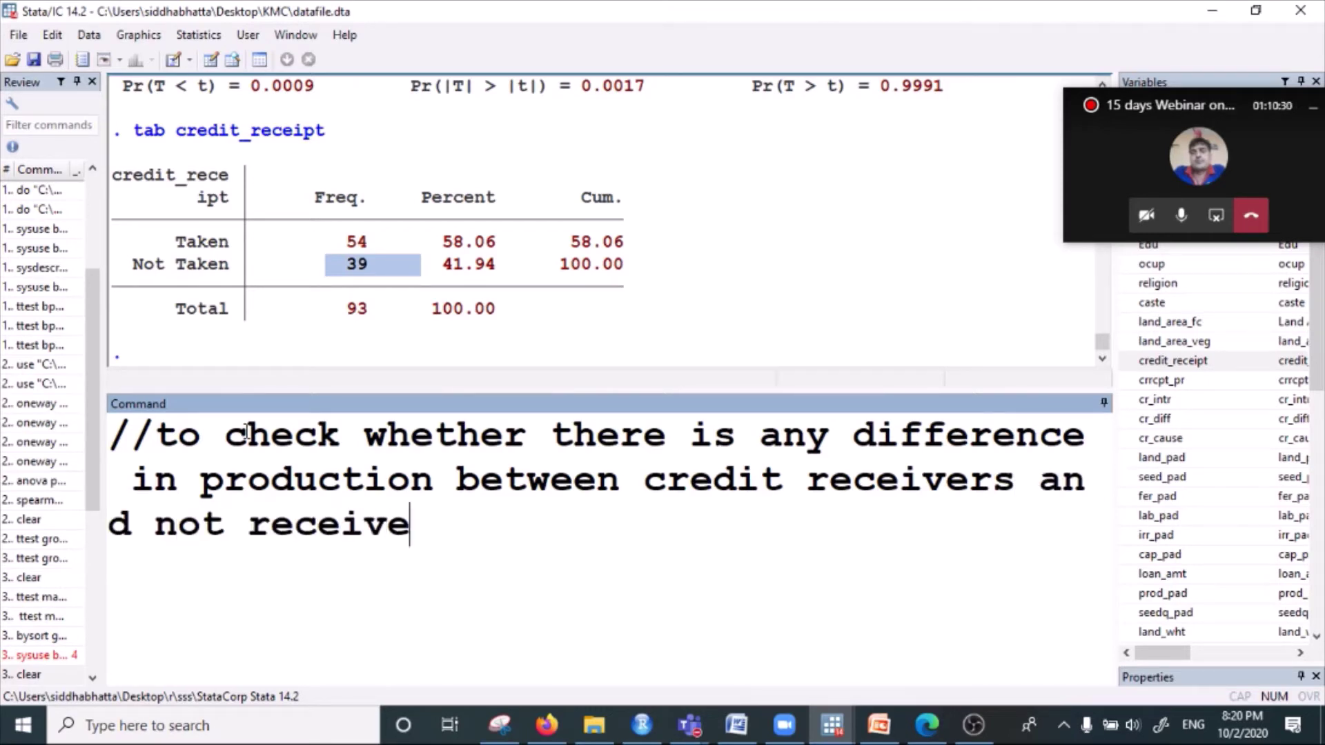
{"action": "key", "text": "BackSpace"}
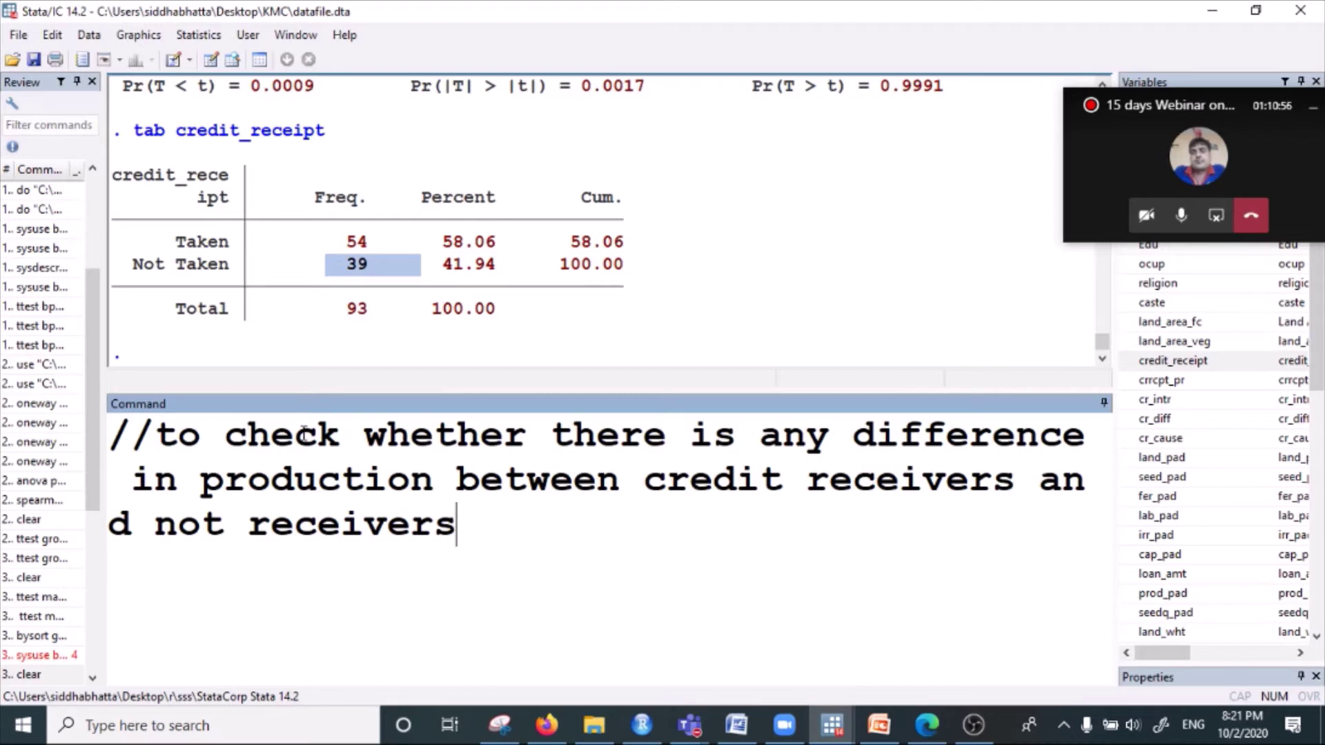
{"action": "left_click_drag", "start_coordinate": [506, 542], "coordinate": [102, 443]}
{"action": "key", "text": "BackSpace"}
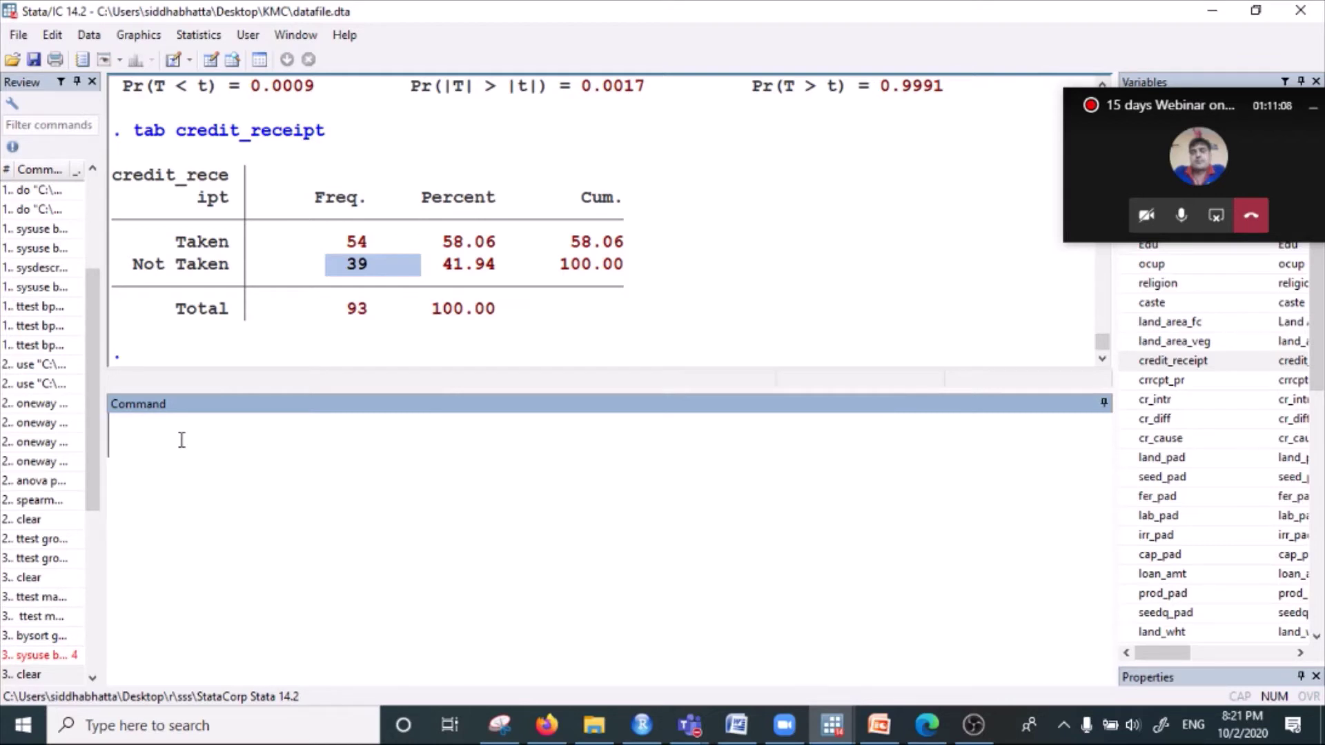
- Write the two-sample t test command ttest prod_KG, by(credit_receipt) without running it
{"action": "type", "text": "ttest"}
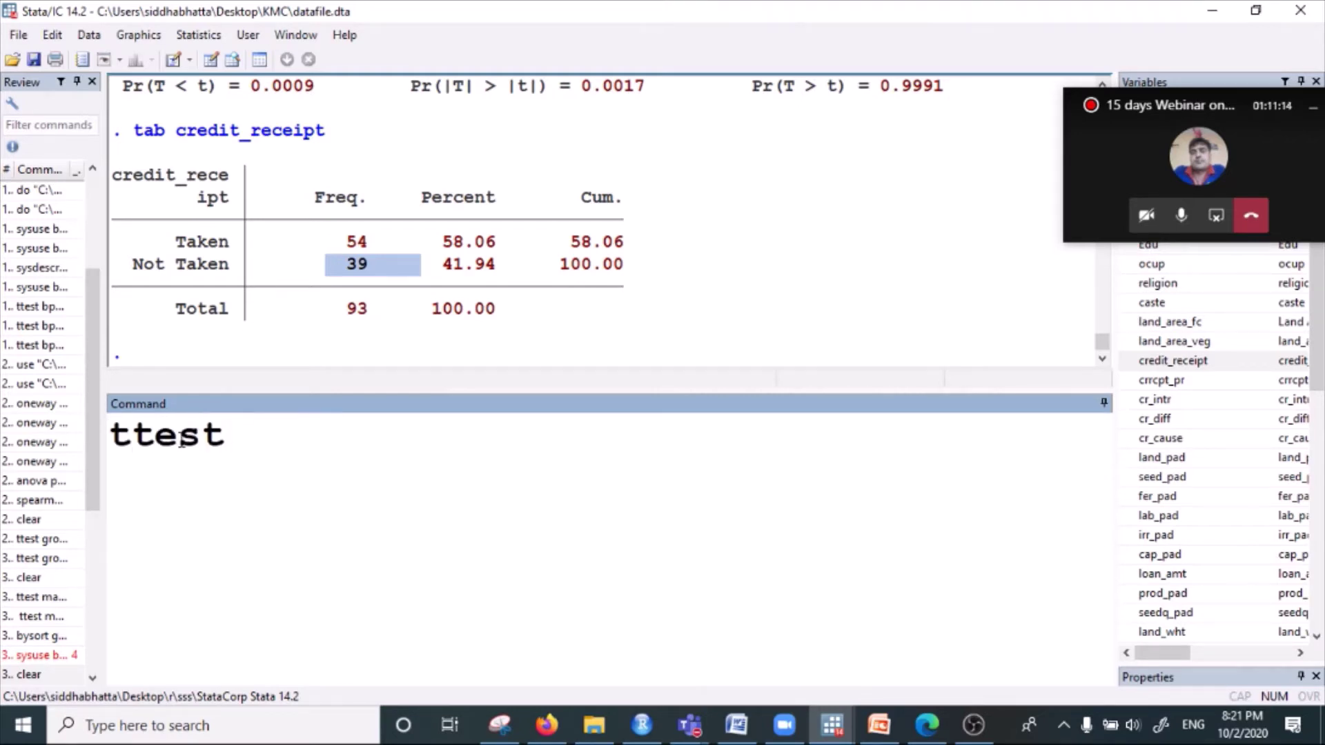
{"action": "scroll", "coordinate": [1173, 597], "scroll_direction": "down", "scroll_amount": 8}
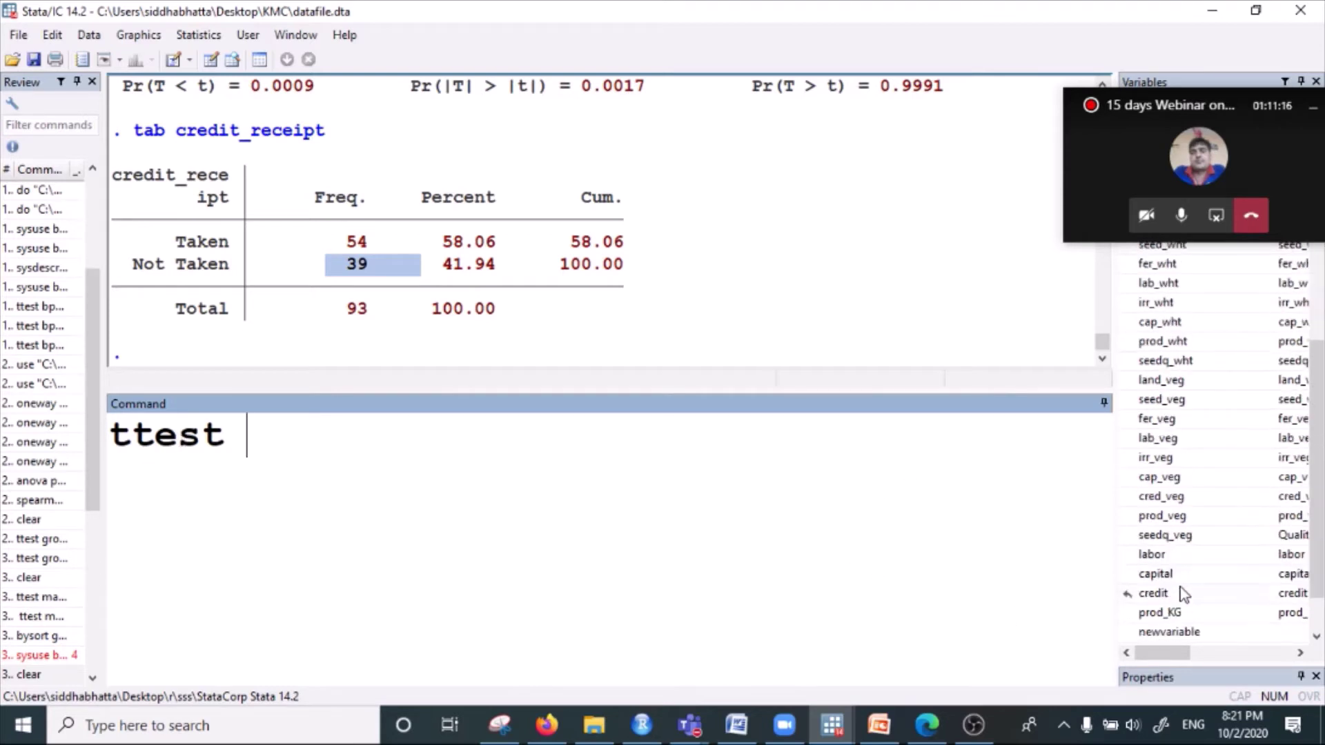
{"action": "left_click", "coordinate": [1170, 554]}
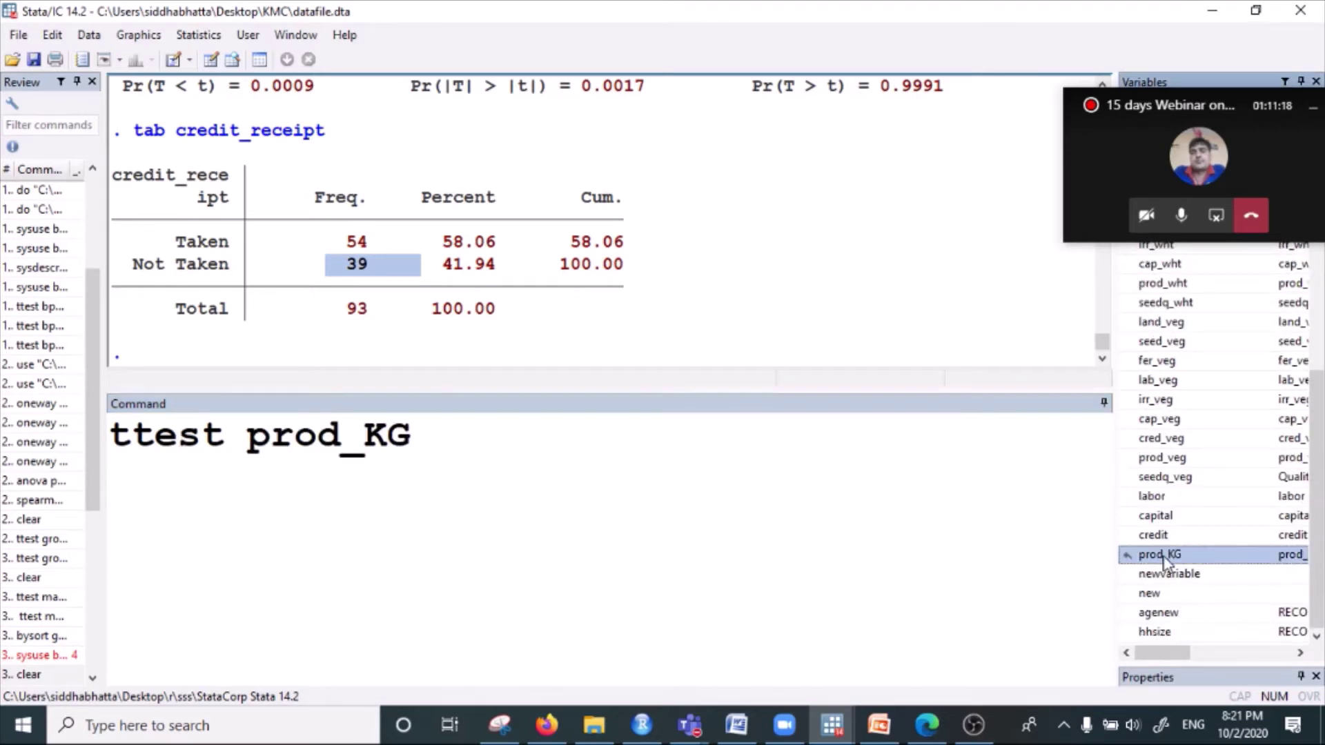
{"action": "left_click", "coordinate": [520, 459]}
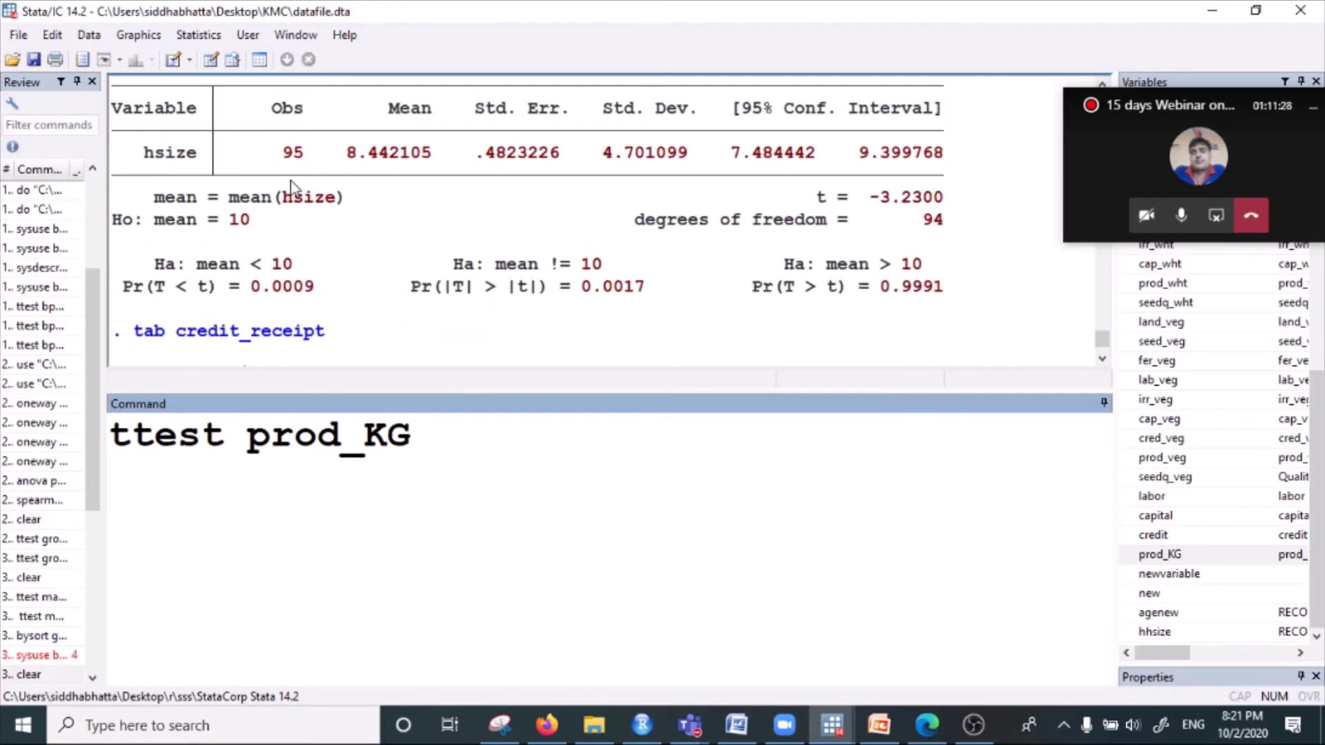
{"action": "scroll", "coordinate": [222, 287], "scroll_direction": "down", "scroll_amount": 3}
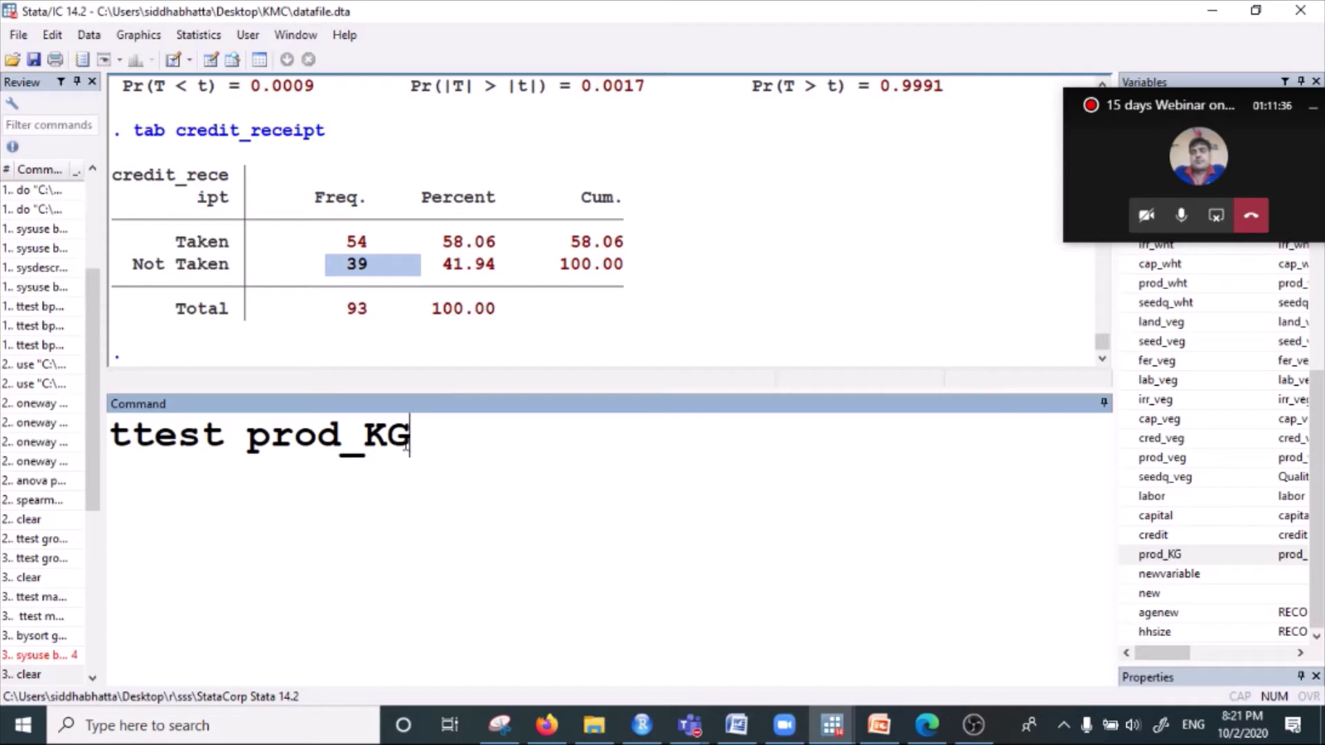
{"action": "type", "text": ", b"}
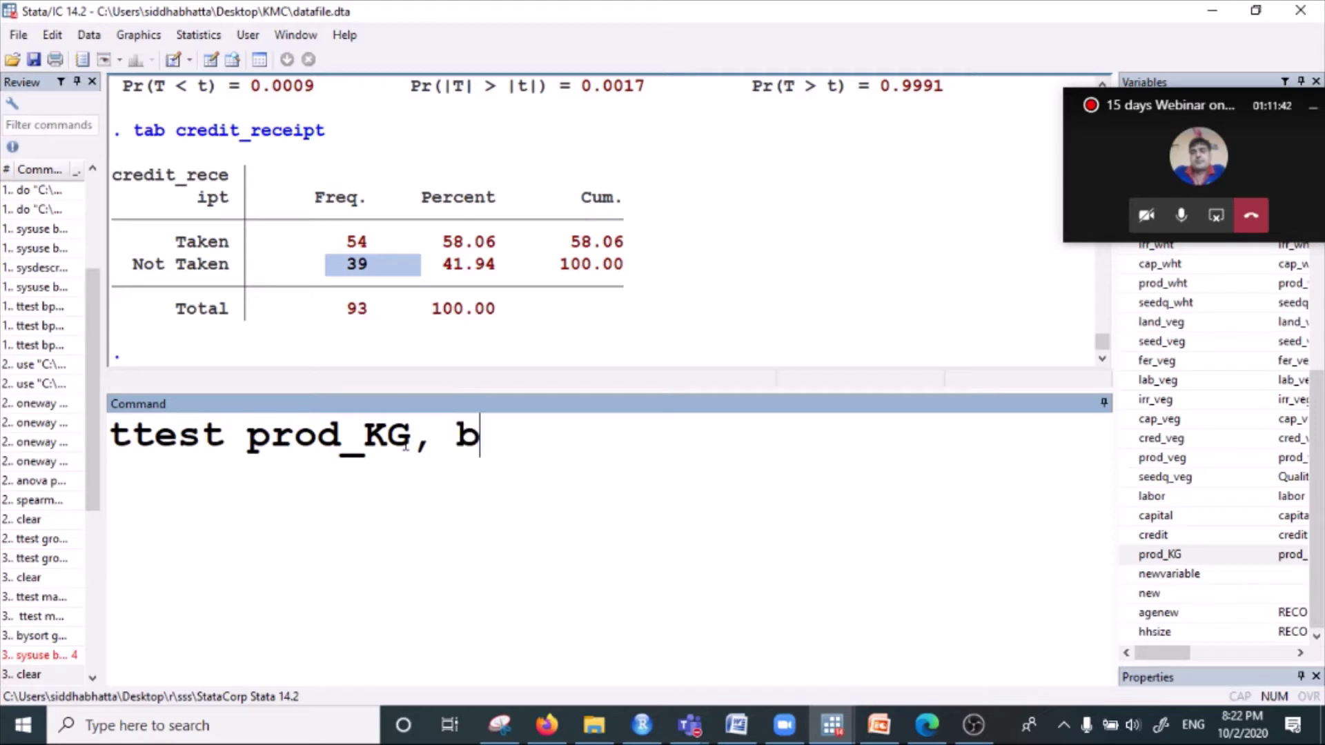
{"action": "type", "text": "y(c"}
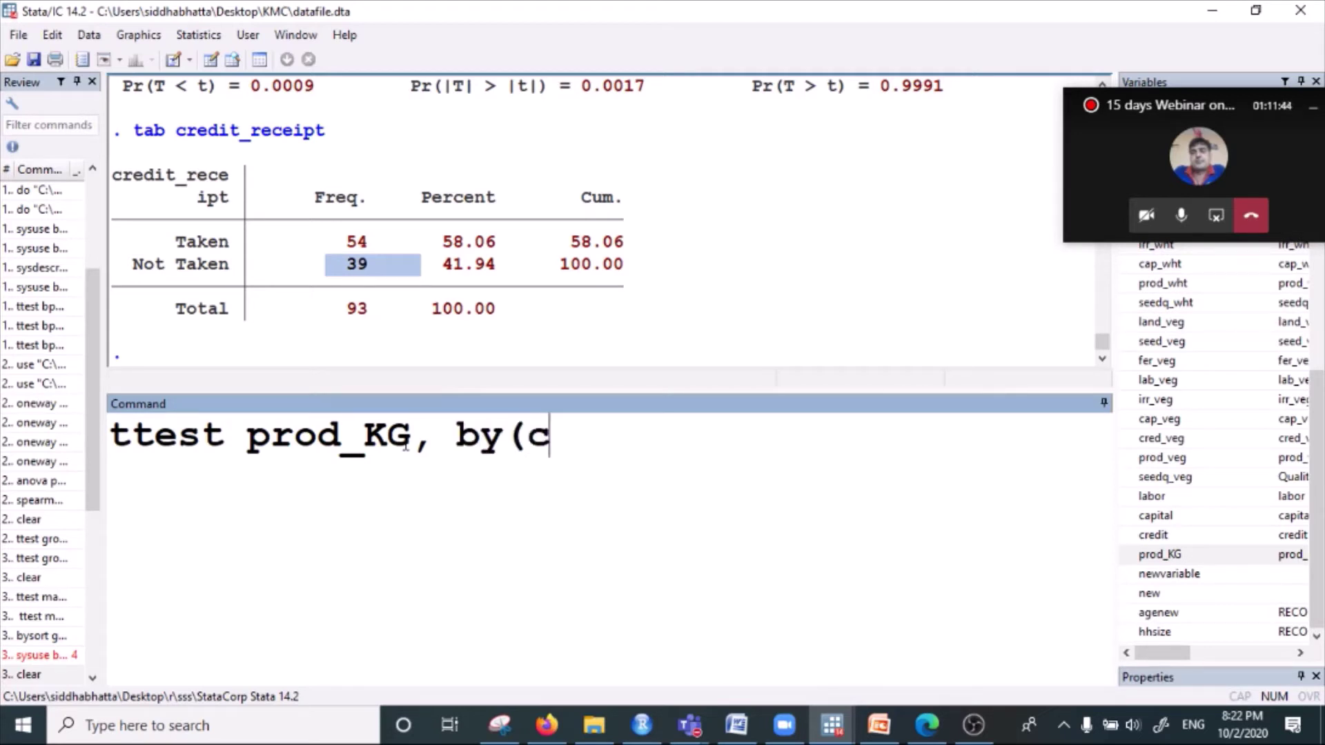
{"action": "type", "text": "redit_"}
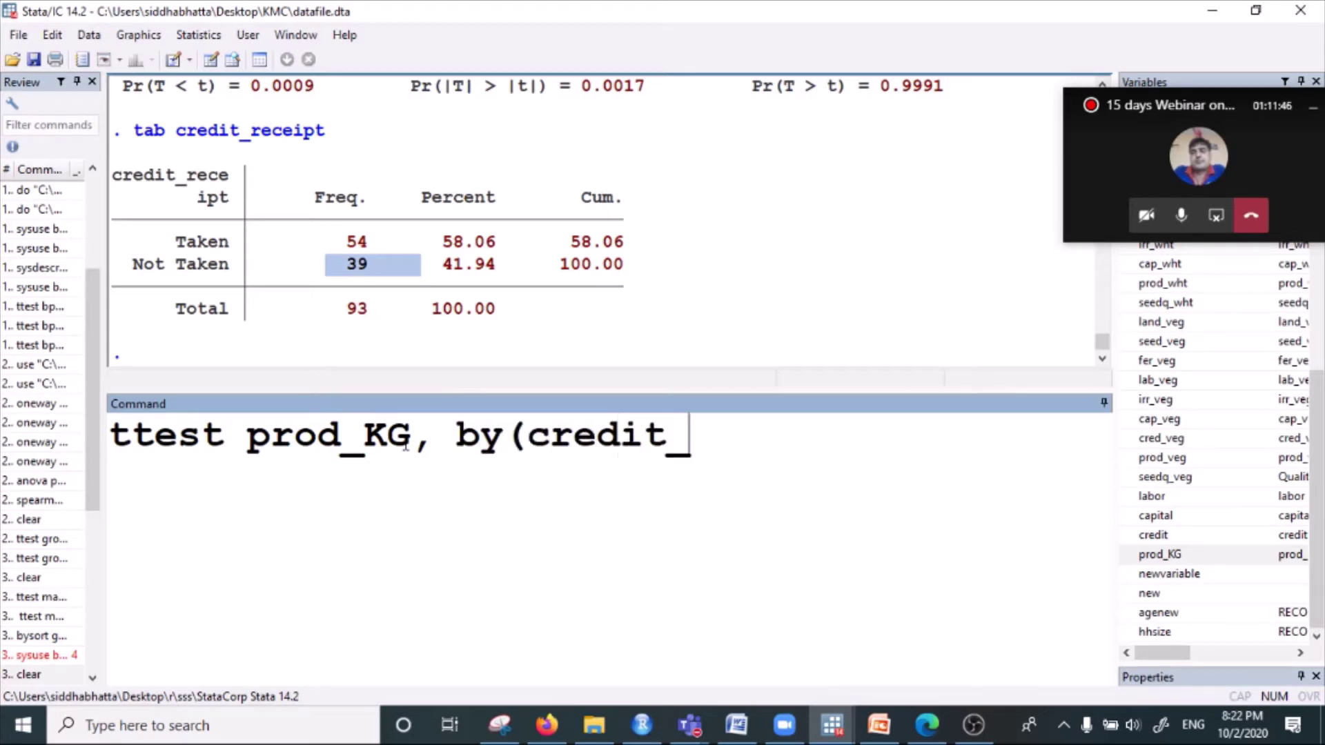
{"action": "type", "text": "receip"}
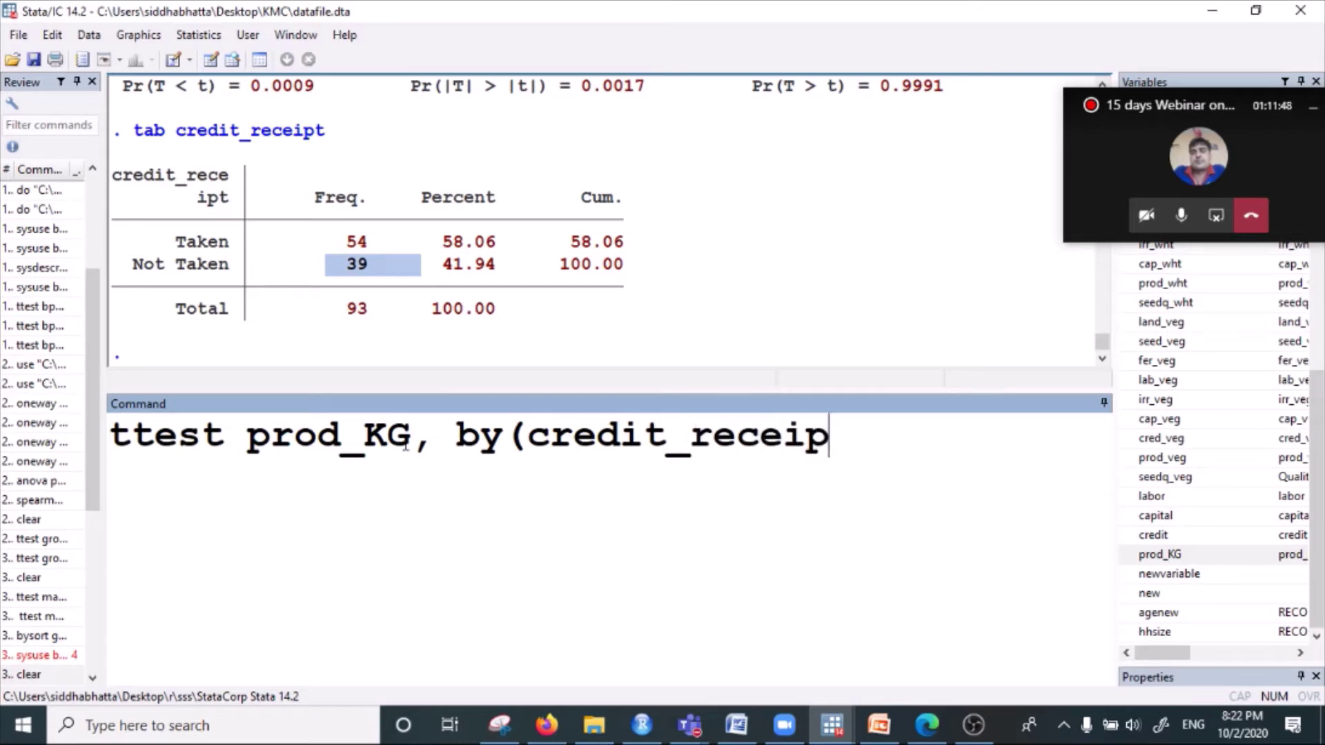
{"action": "type", "text": "t)"}
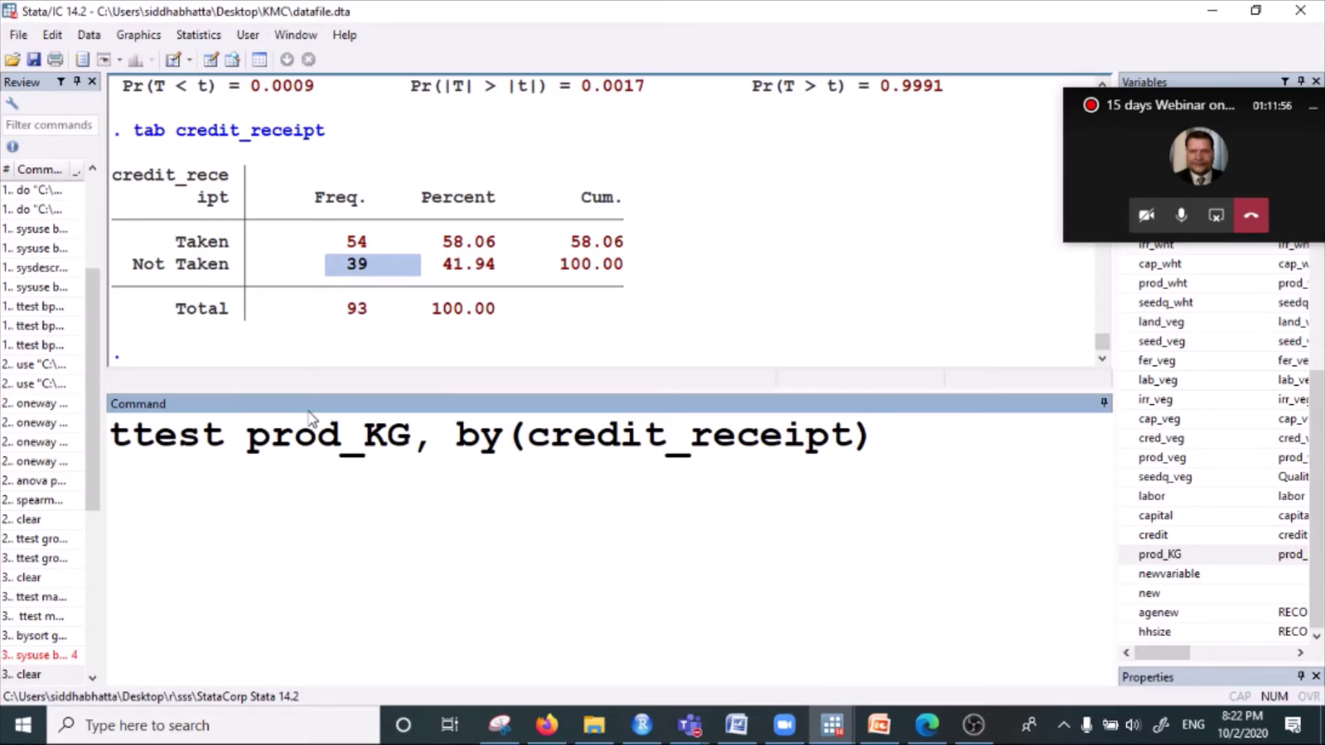
- Examine the parts of the ttest command, highlighting prod_KG and pointing out the by(credit_receipt) option
{"action": "left_click", "coordinate": [226, 441]}
{"action": "left_click_drag", "start_coordinate": [246, 445], "coordinate": [414, 450]}
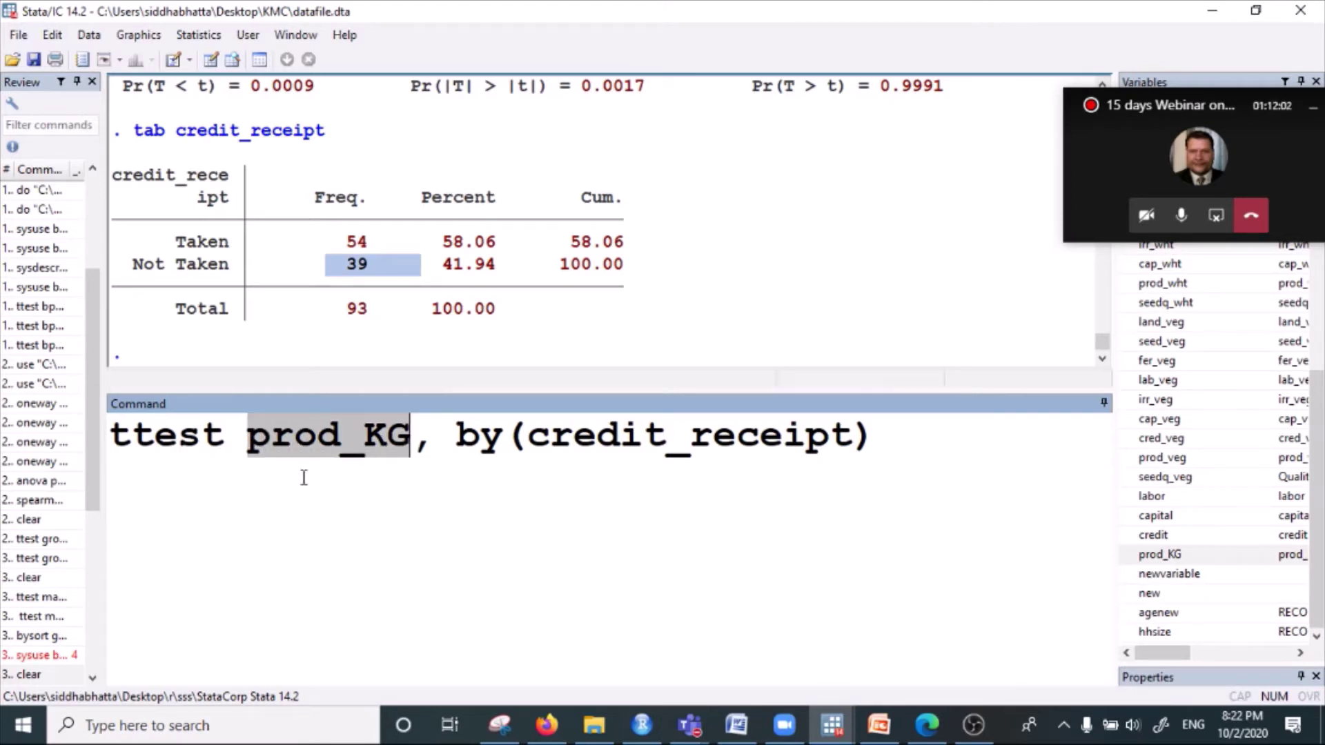
{"action": "left_click", "coordinate": [618, 445]}
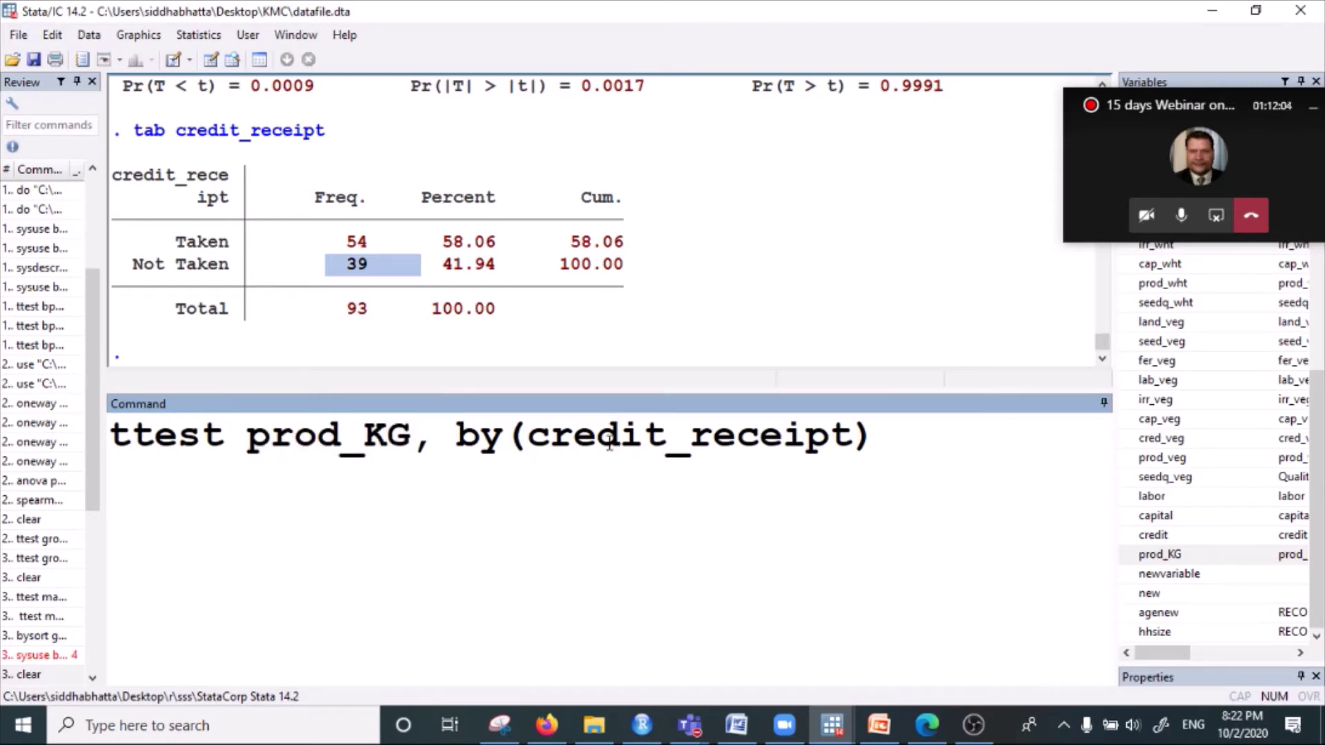
{"action": "left_click", "coordinate": [435, 450]}
{"action": "left_click", "coordinate": [480, 445]}
- Inspect the credit_receipt column in the Data Editor, checking the Taken and Not Taken cells and highlighting the rows of both groups
{"action": "left_click", "coordinate": [232, 59]}
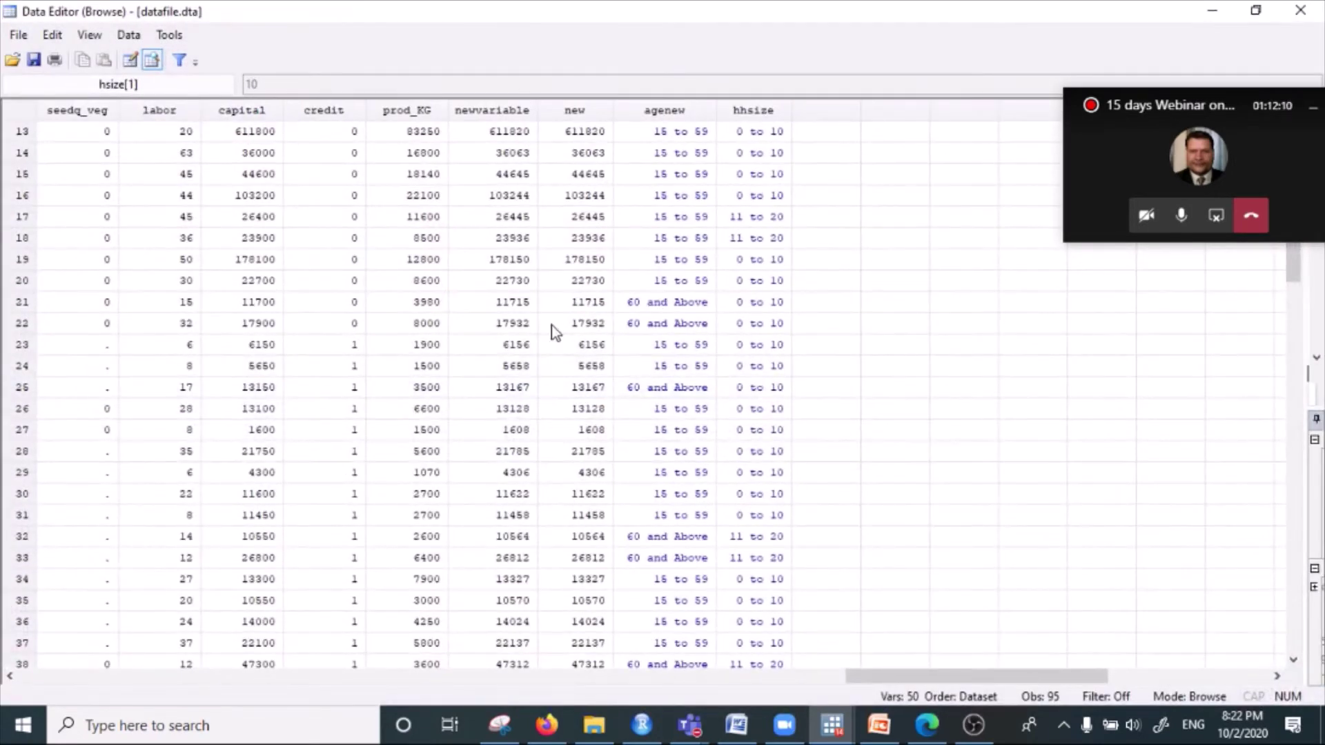
{"action": "left_click_drag", "start_coordinate": [878, 677], "coordinate": [153, 714]}
{"action": "left_click", "coordinate": [694, 110]}
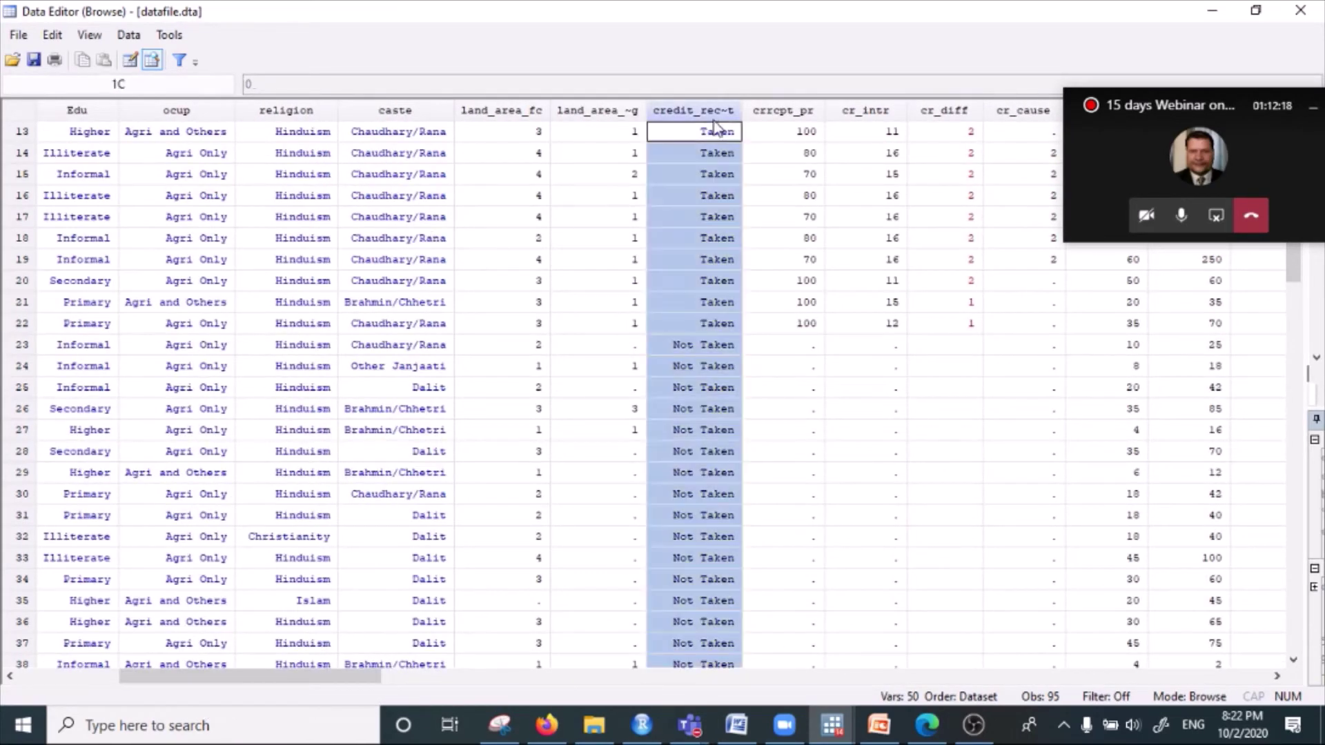
{"action": "left_click", "coordinate": [711, 136]}
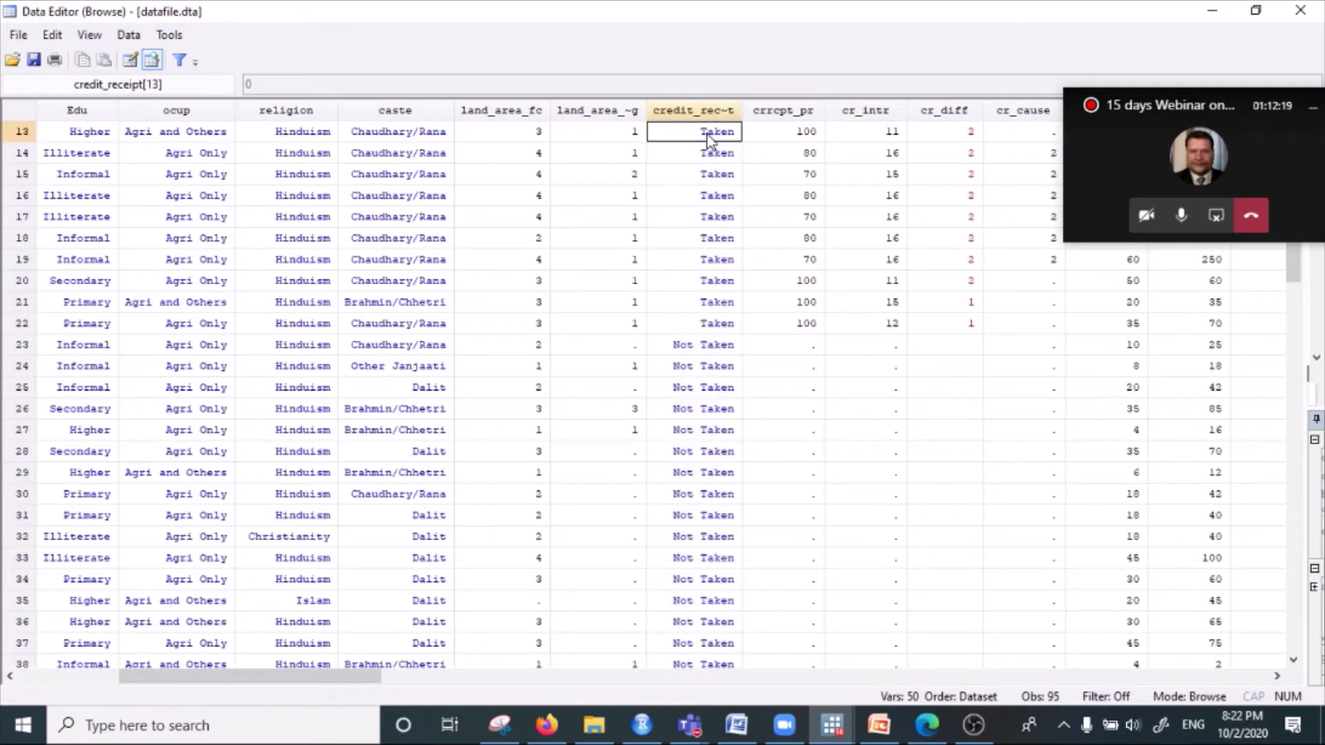
{"action": "left_click", "coordinate": [692, 348]}
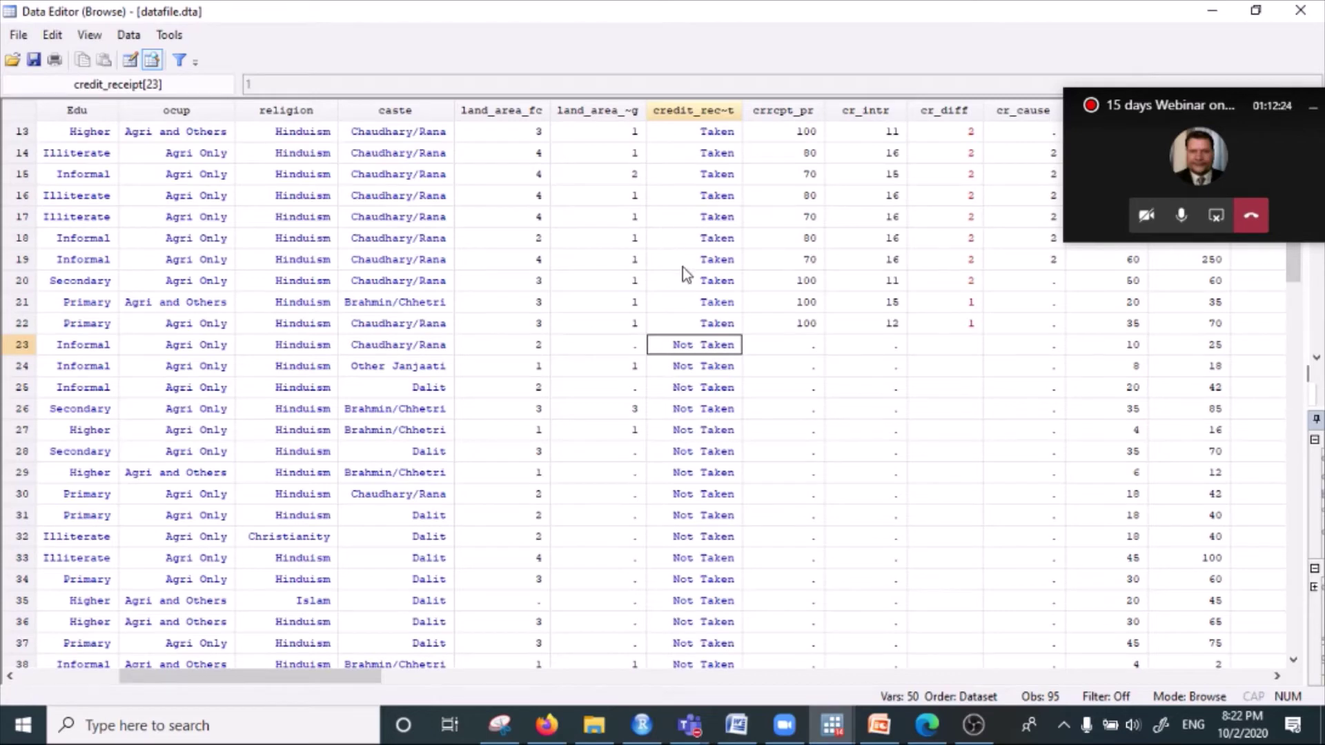
{"action": "scroll", "coordinate": [684, 273], "scroll_direction": "up", "scroll_amount": 4}
{"action": "left_click_drag", "start_coordinate": [714, 200], "coordinate": [787, 664]}
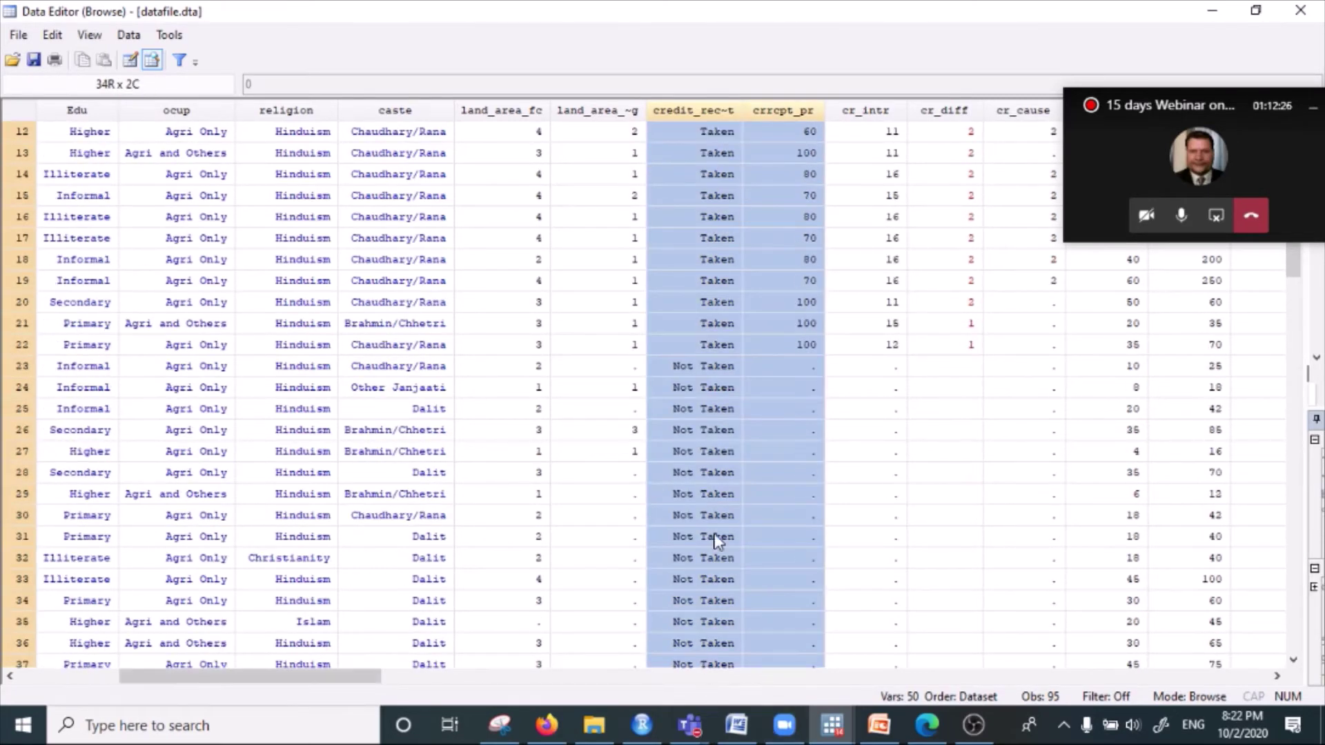
- Return to the drafted ttest command and review its syntax, highlighting prod_KG, the by(credit_receipt) option and the grouping variable credit_receipt
{"action": "left_click", "coordinate": [1211, 11]}
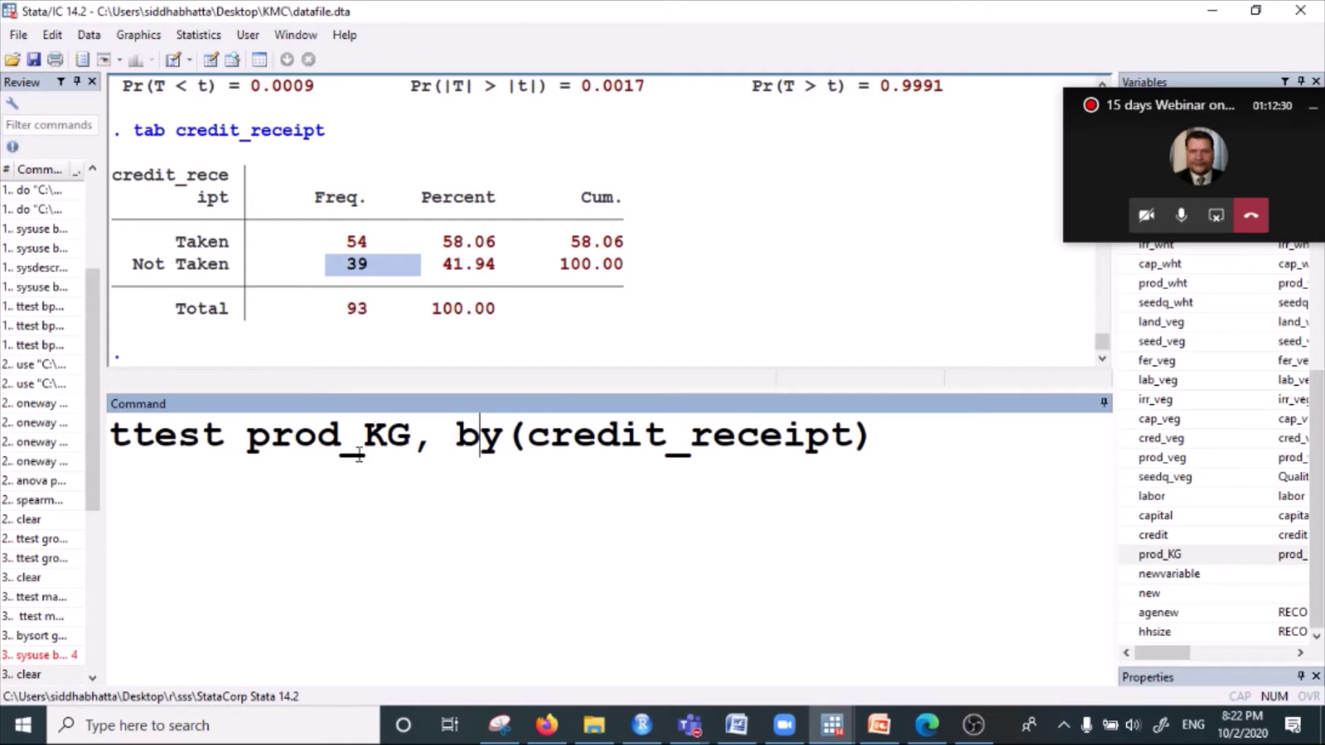
{"action": "left_click", "coordinate": [597, 437]}
{"action": "left_click_drag", "start_coordinate": [525, 435], "coordinate": [853, 435]}
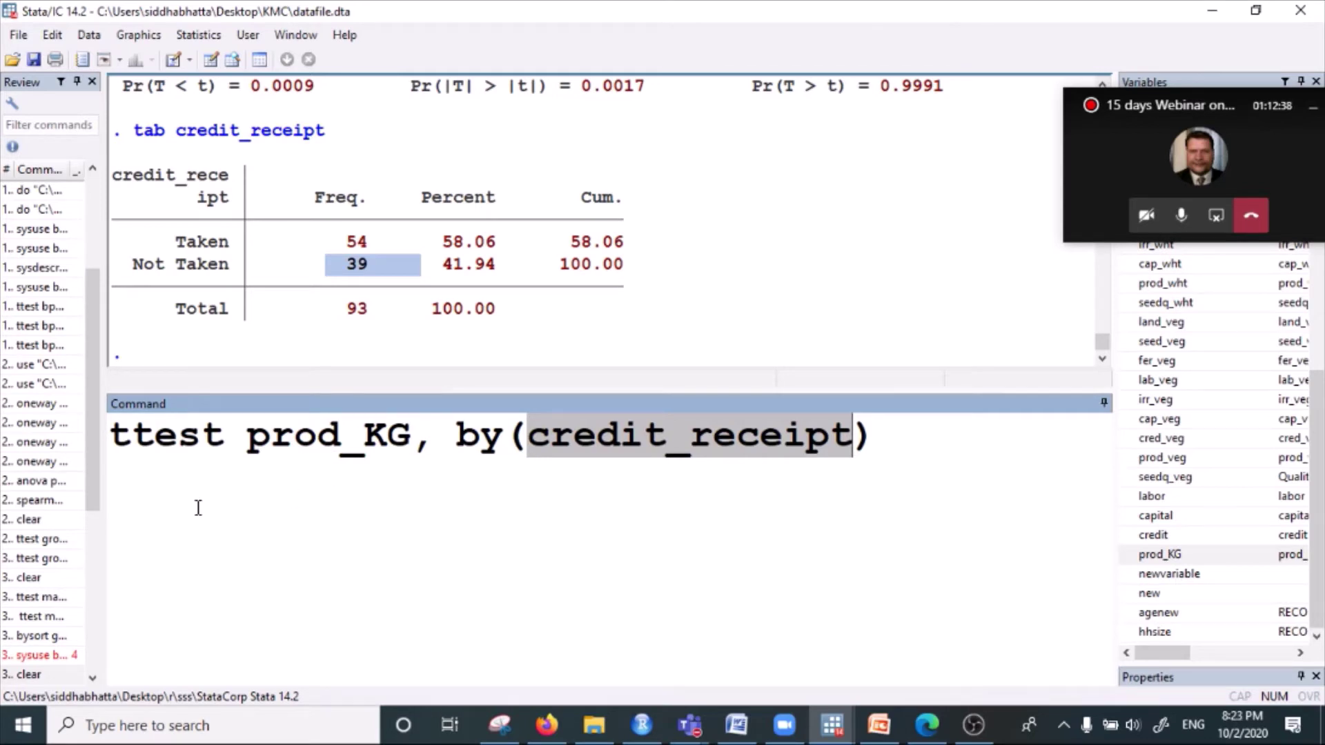
{"action": "left_click", "coordinate": [141, 452]}
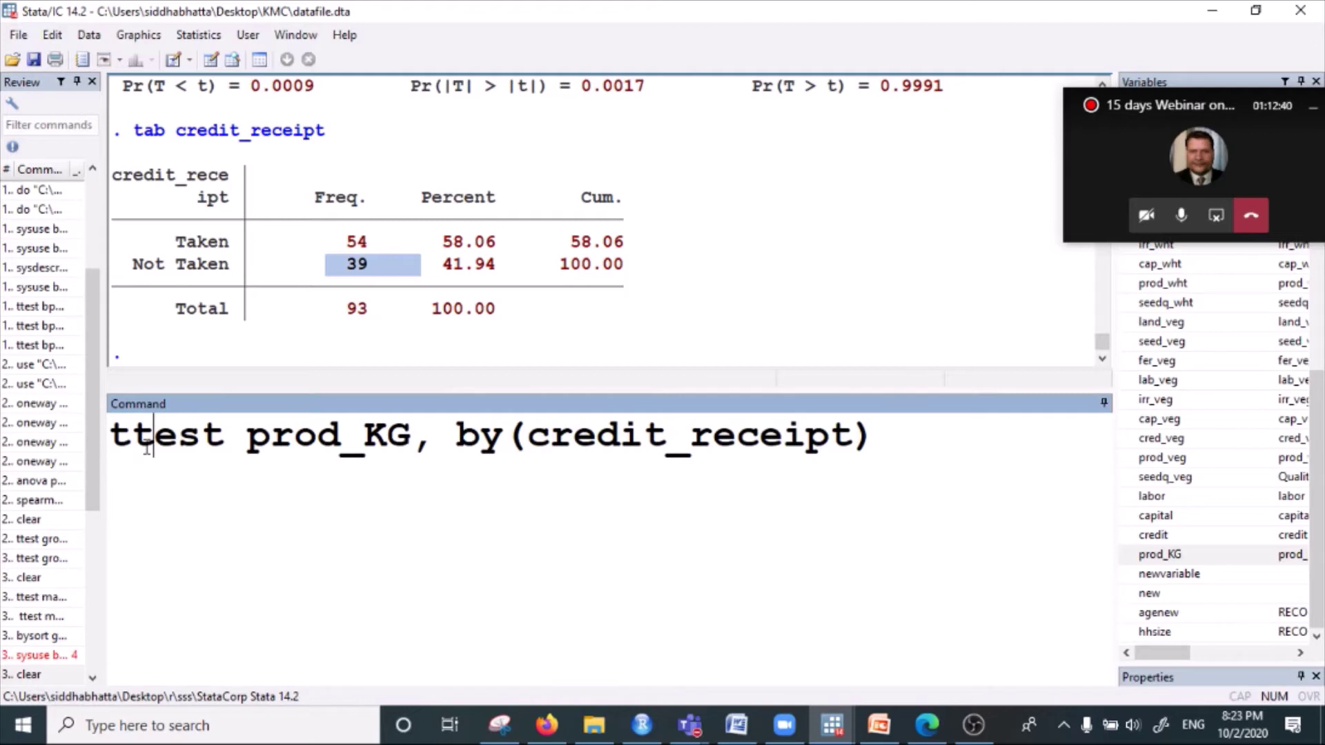
{"action": "left_click_drag", "start_coordinate": [247, 445], "coordinate": [412, 446]}
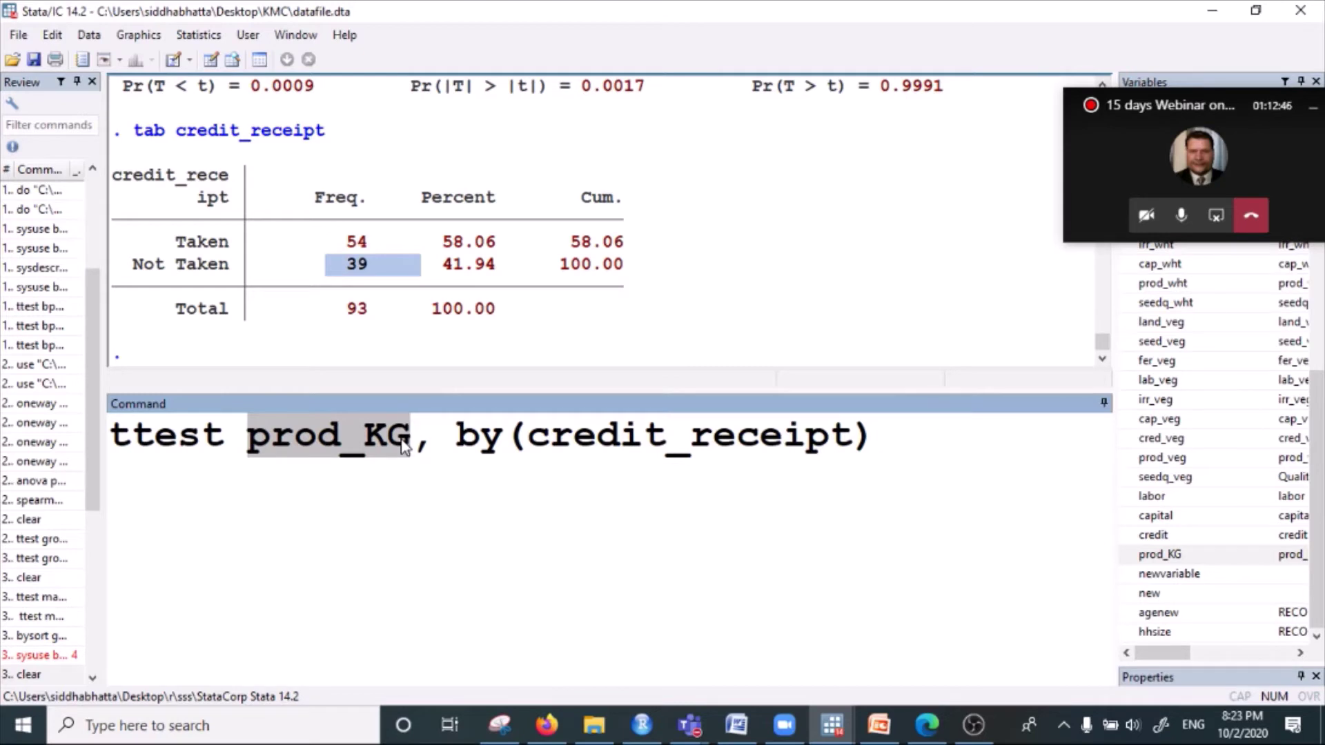
{"action": "left_click", "coordinate": [422, 445]}
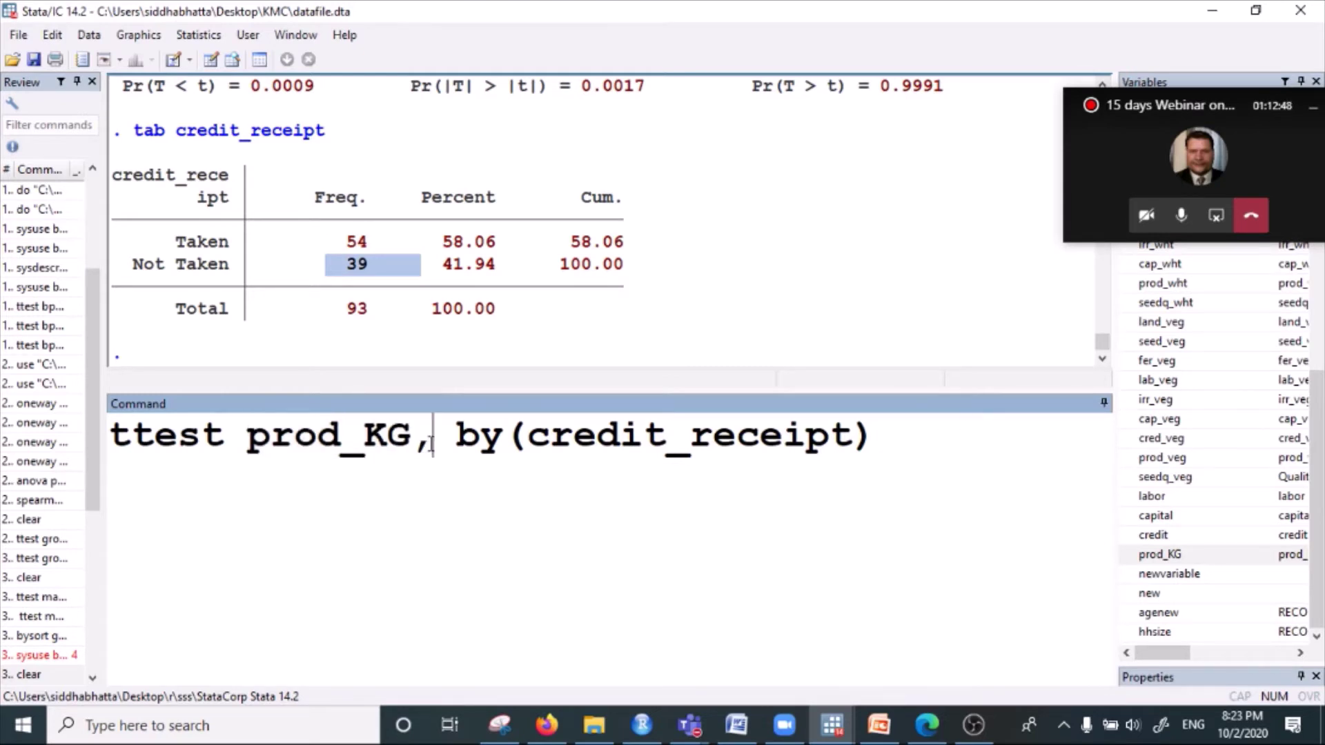
{"action": "left_click_drag", "start_coordinate": [456, 442], "coordinate": [917, 449]}
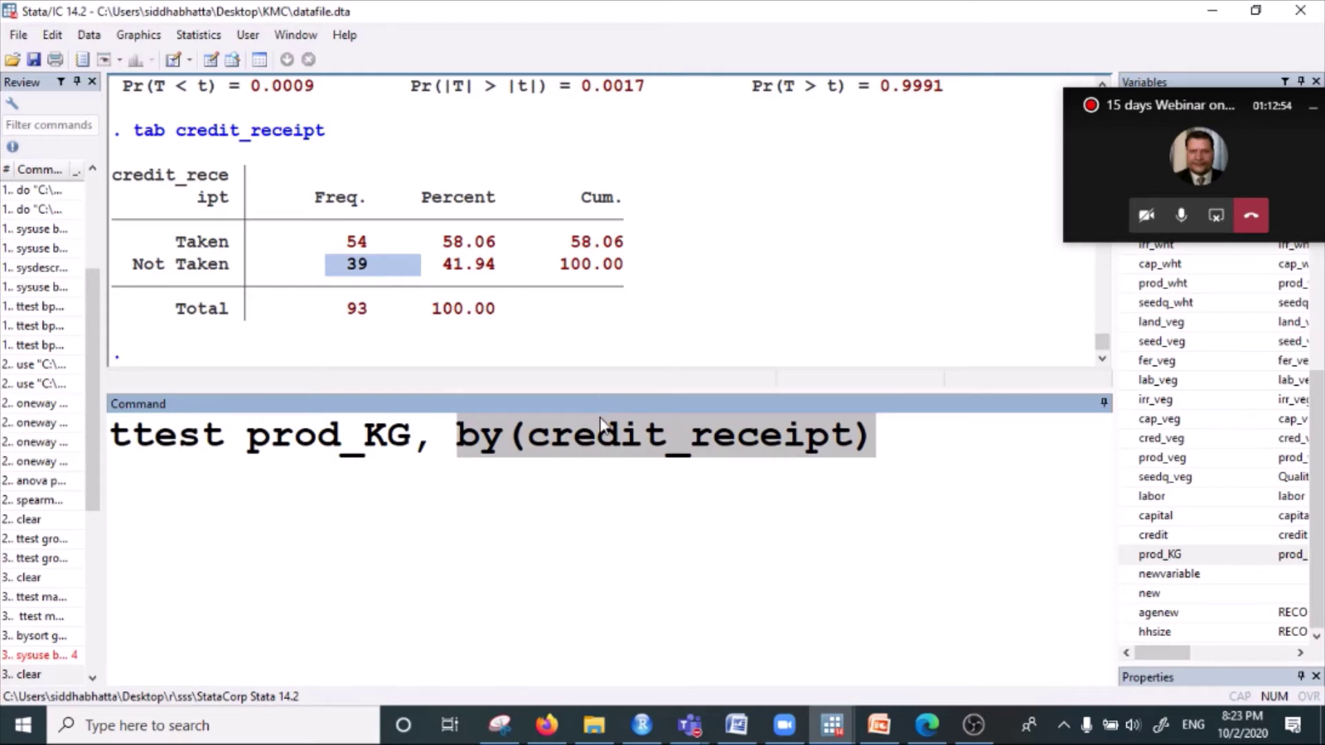
{"action": "left_click", "coordinate": [548, 445]}
{"action": "left_click_drag", "start_coordinate": [526, 442], "coordinate": [843, 443]}
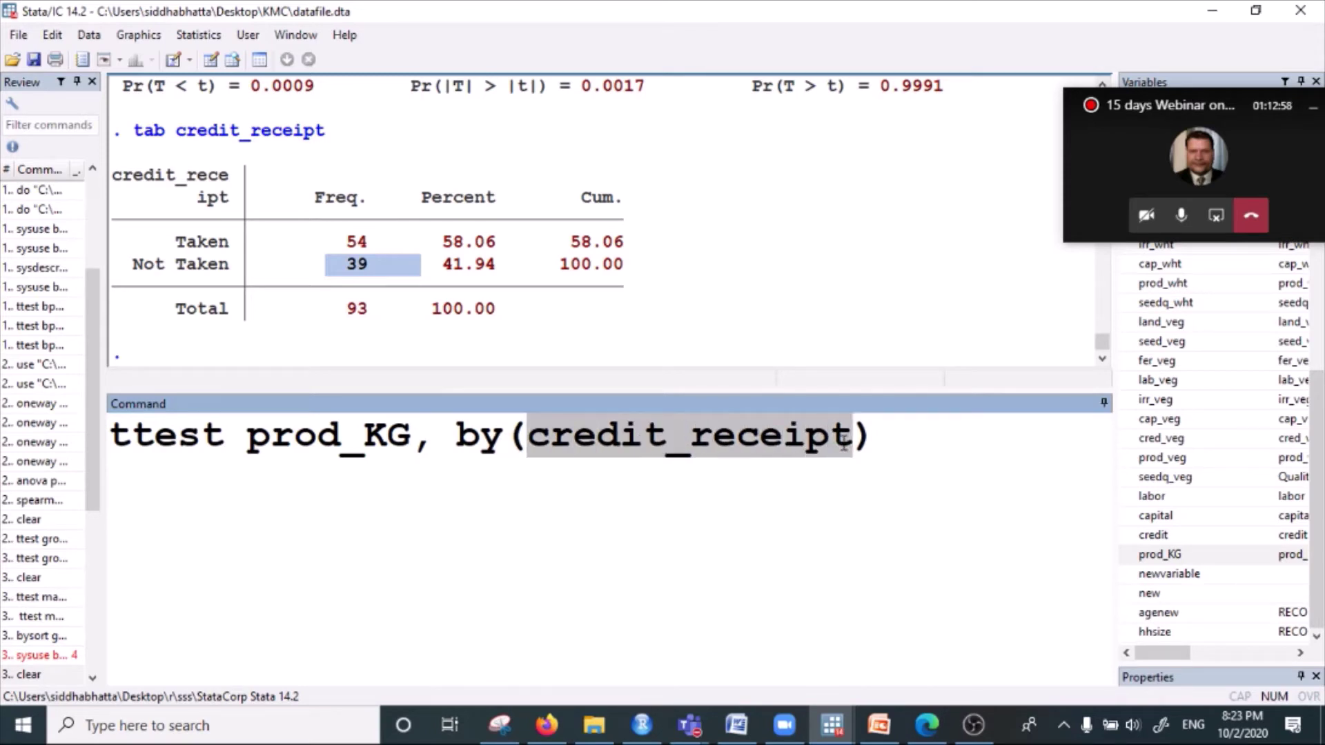
- Change the grouping variable in the pending prod_KG t-test command from credit_receipt to gender
{"action": "left_click", "coordinate": [538, 445]}
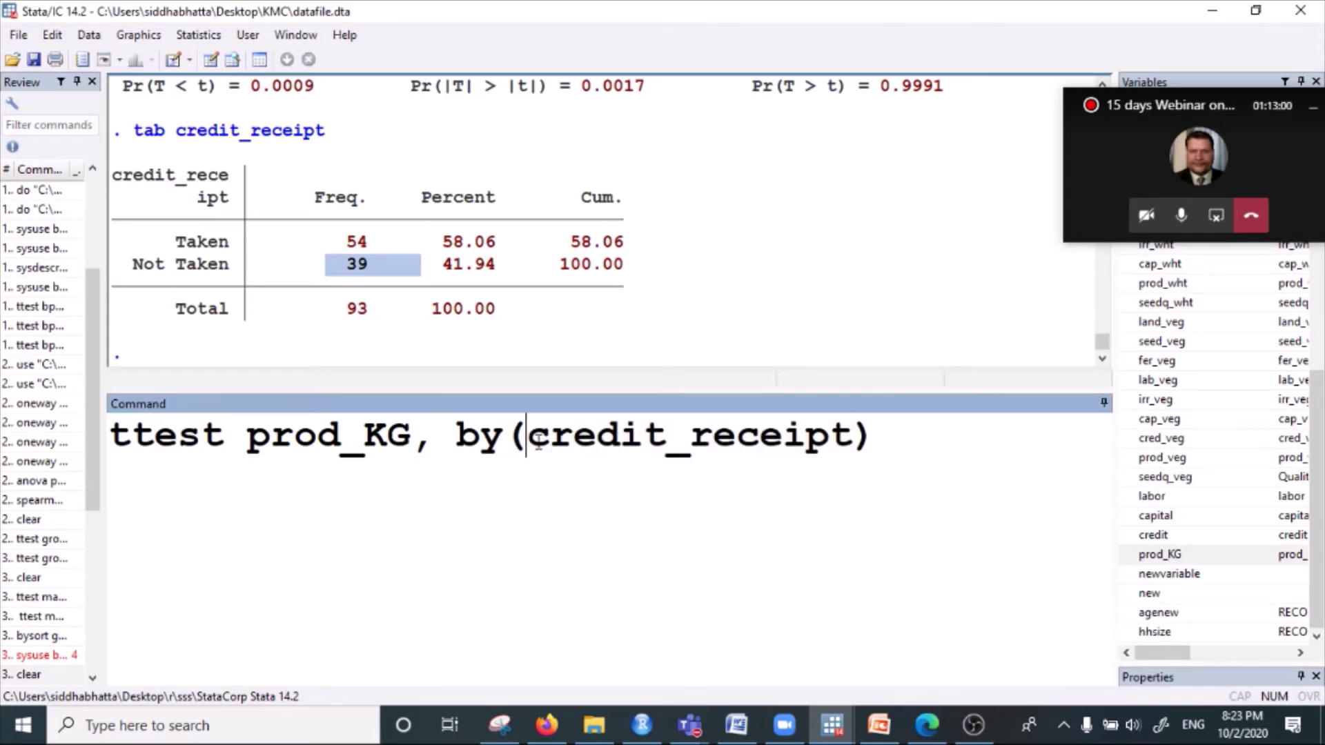
{"action": "key", "text": "Delete"}
{"action": "key", "text": "Delete"}
{"action": "key", "text": "Delete"}
{"action": "key", "text": "Delete"}
{"action": "key", "text": "Delete"}
{"action": "key", "text": "Delete"}
{"action": "key", "text": "Delete"}
{"action": "key", "text": "Delete"}
{"action": "key", "text": "Delete"}
{"action": "key", "text": "Delete"}
{"action": "key", "text": "Delete"}
{"action": "key", "text": "Delete"}
{"action": "key", "text": "Delete"}
{"action": "key", "text": "Delete"}
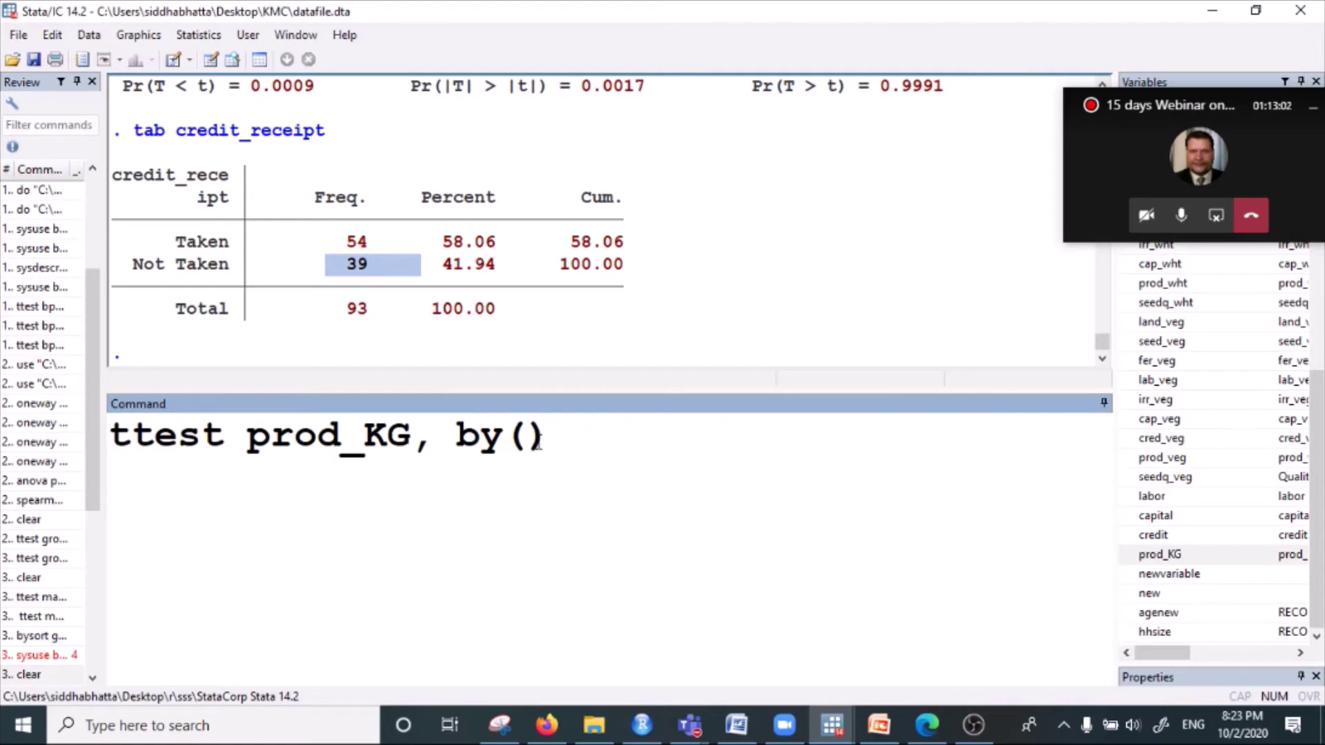
{"action": "type", "text": "gender"}
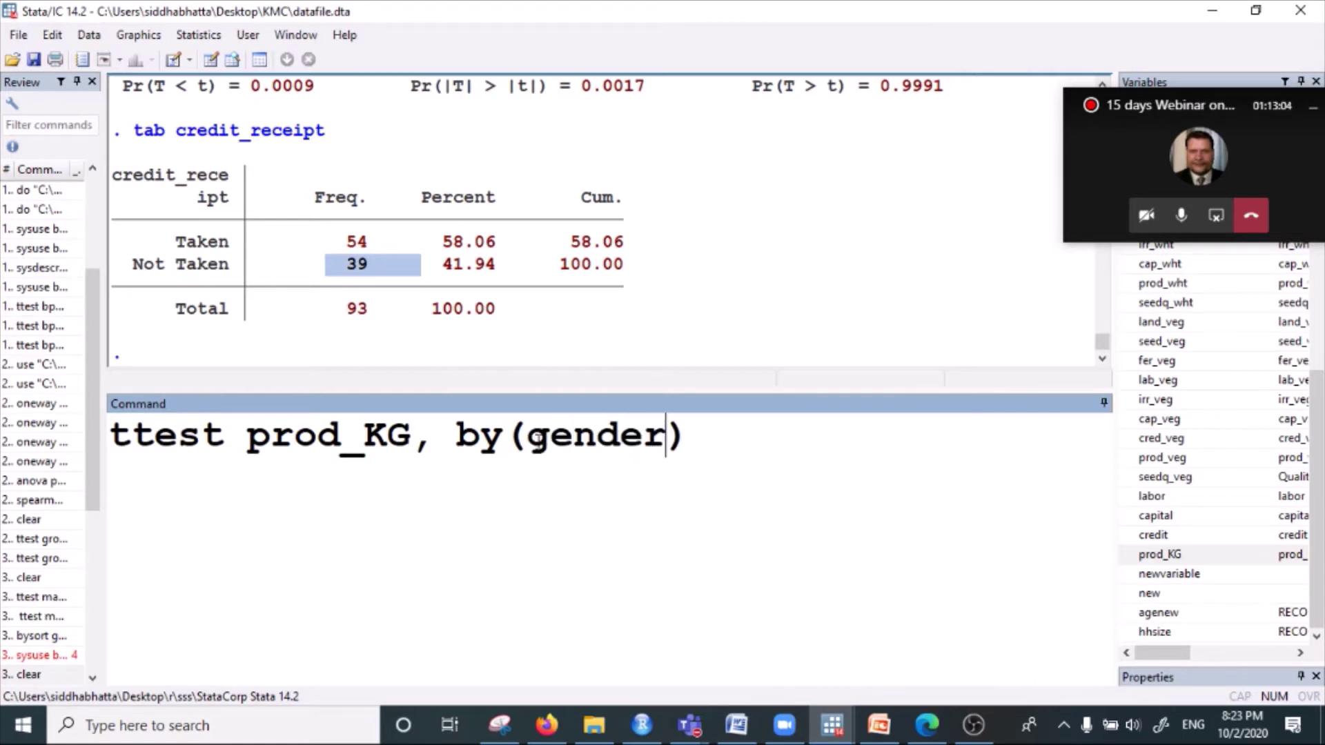
- Run the two-sample t test of prod_KG by gender and display its complete output
{"action": "left_click", "coordinate": [572, 442]}
{"action": "left_click", "coordinate": [729, 442]}
{"action": "key", "text": "Return"}
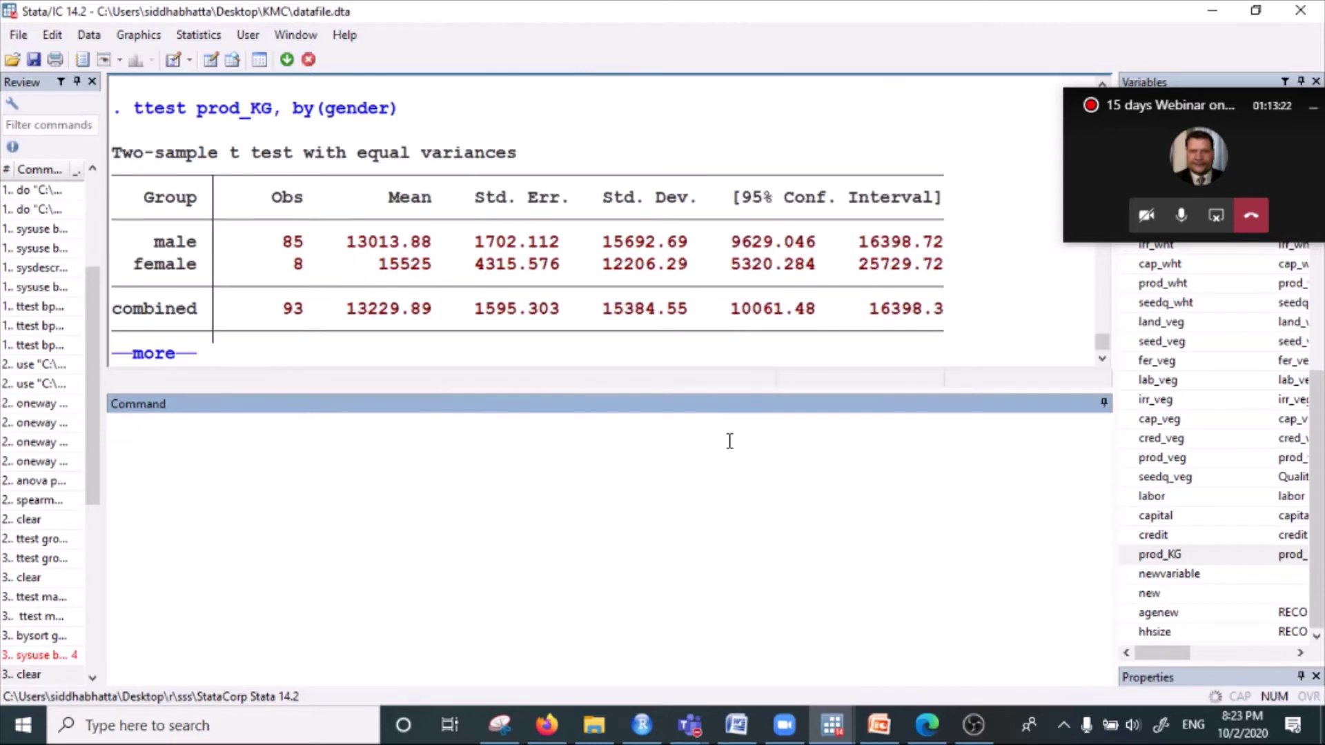
{"action": "left_click", "coordinate": [155, 354]}
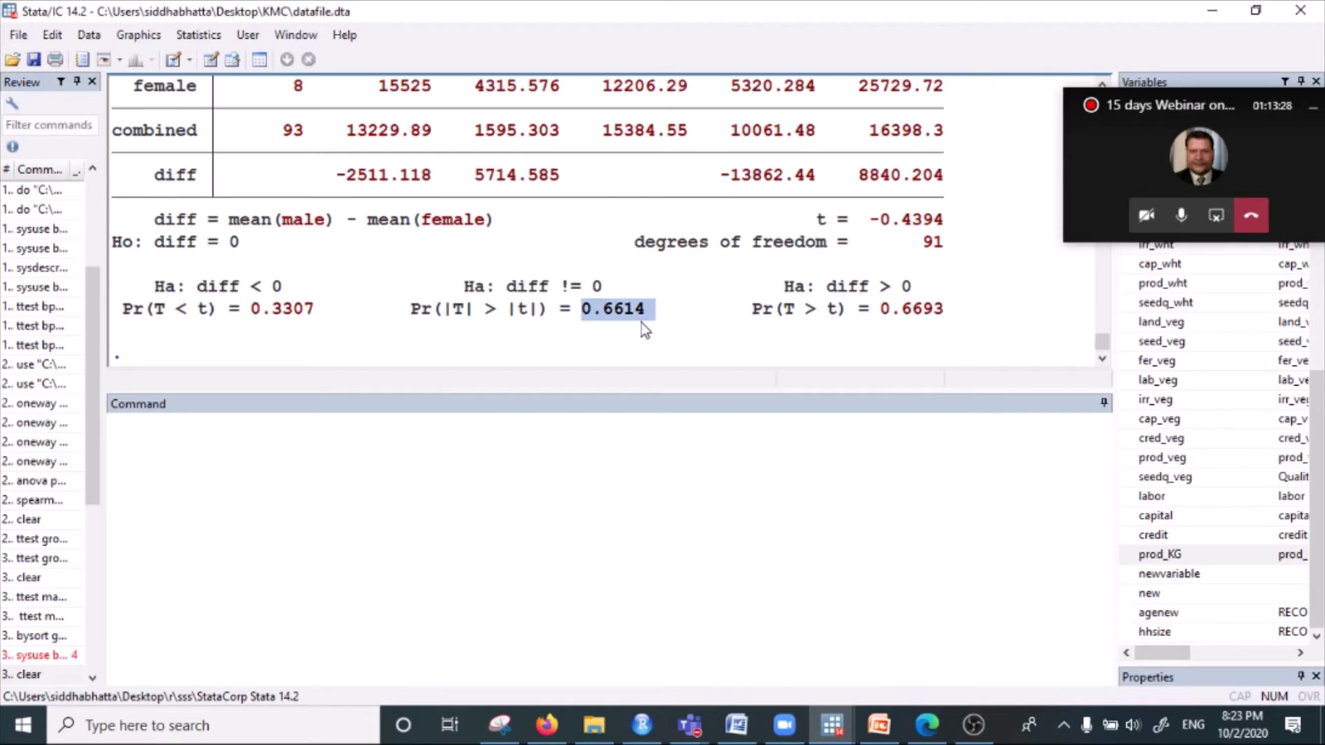
- Review the gender t-test output and compare it with the earlier one-sample test of hsize==10
{"action": "scroll", "coordinate": [601, 287], "scroll_direction": "up", "scroll_amount": 2}
{"action": "scroll", "coordinate": [591, 274], "scroll_direction": "up", "scroll_amount": 4}
{"action": "scroll", "coordinate": [450, 272], "scroll_direction": "down", "scroll_amount": 2}
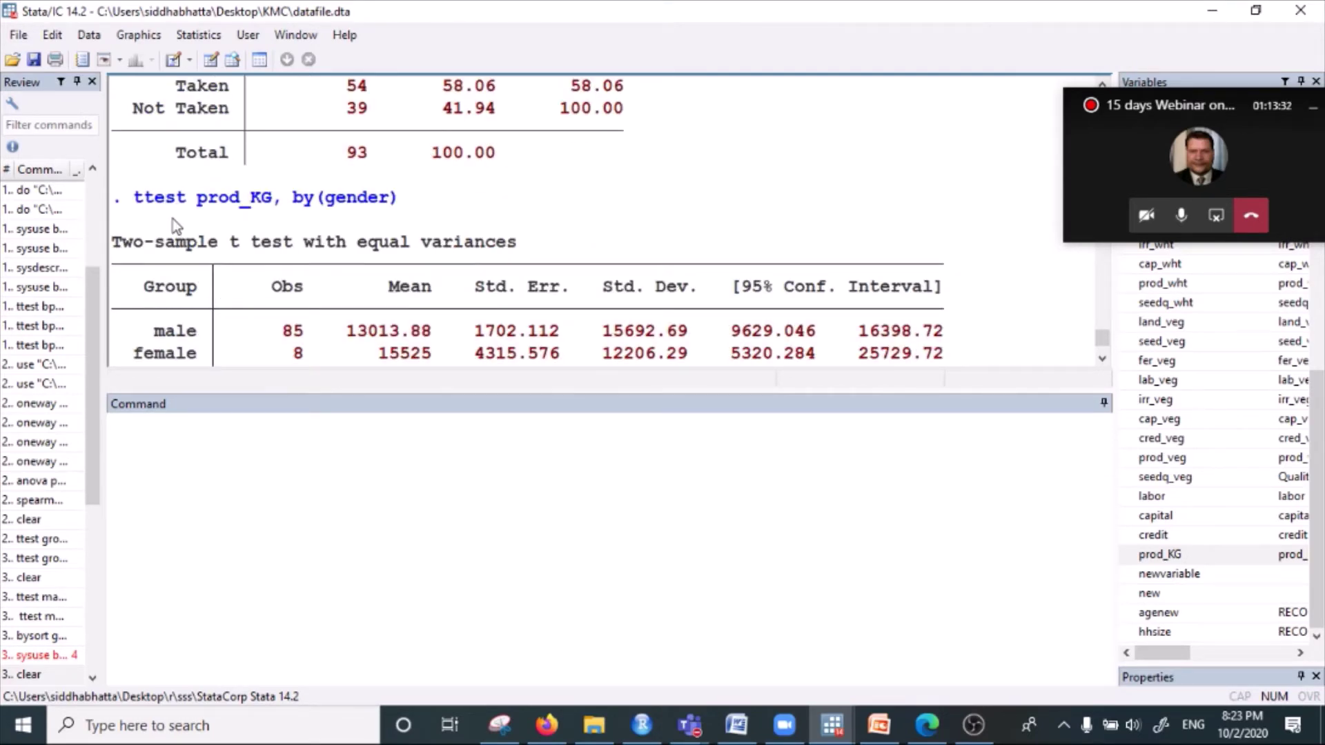
{"action": "scroll", "coordinate": [685, 360], "scroll_direction": "down", "scroll_amount": 4}
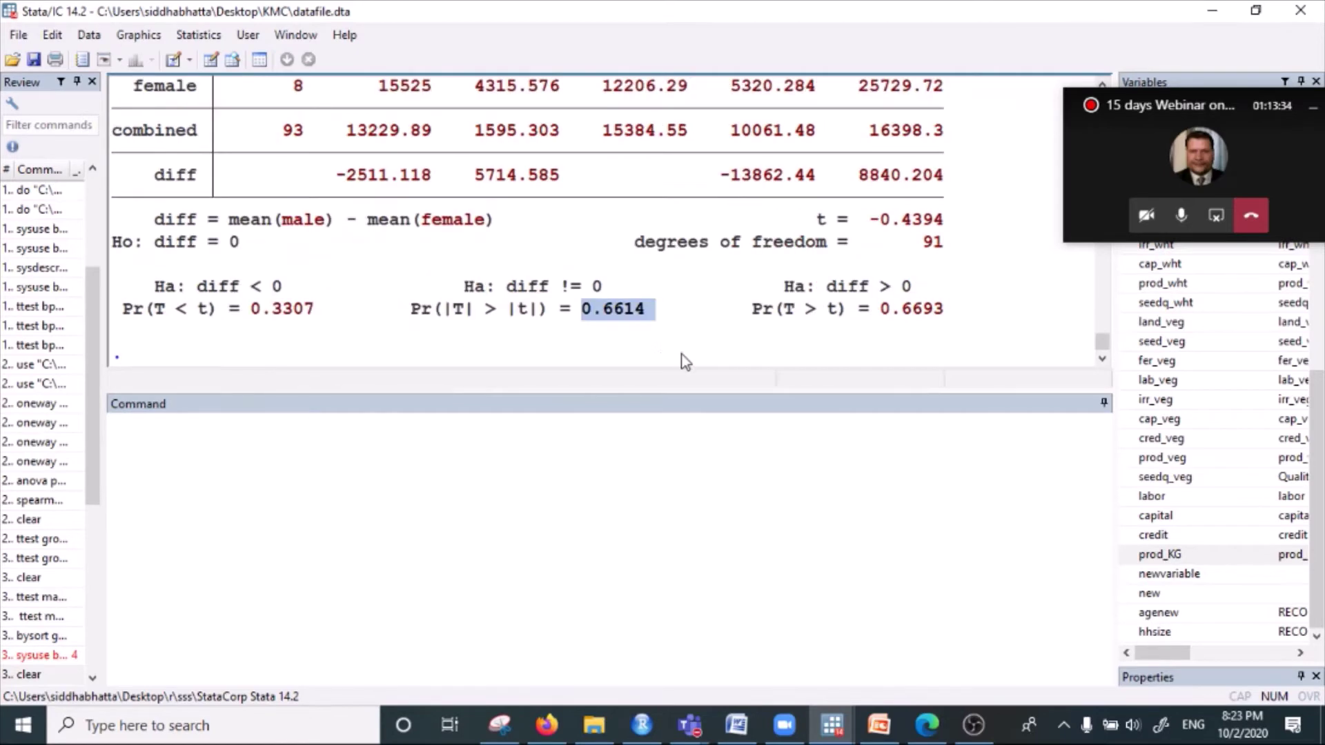
{"action": "left_click", "coordinate": [646, 334]}
{"action": "scroll", "coordinate": [646, 334], "scroll_direction": "up", "scroll_amount": 4}
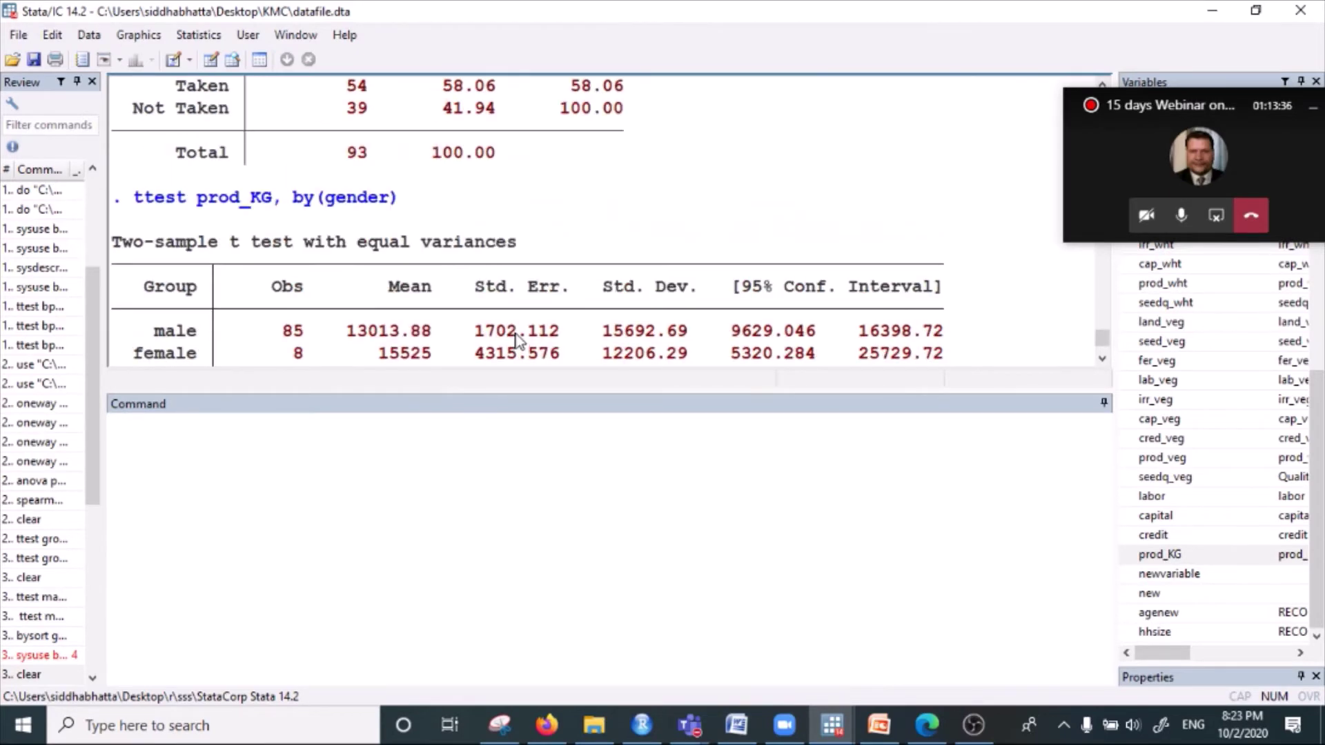
{"action": "scroll", "coordinate": [403, 198], "scroll_direction": "up", "scroll_amount": 4}
{"action": "scroll", "coordinate": [321, 259], "scroll_direction": "up", "scroll_amount": 3}
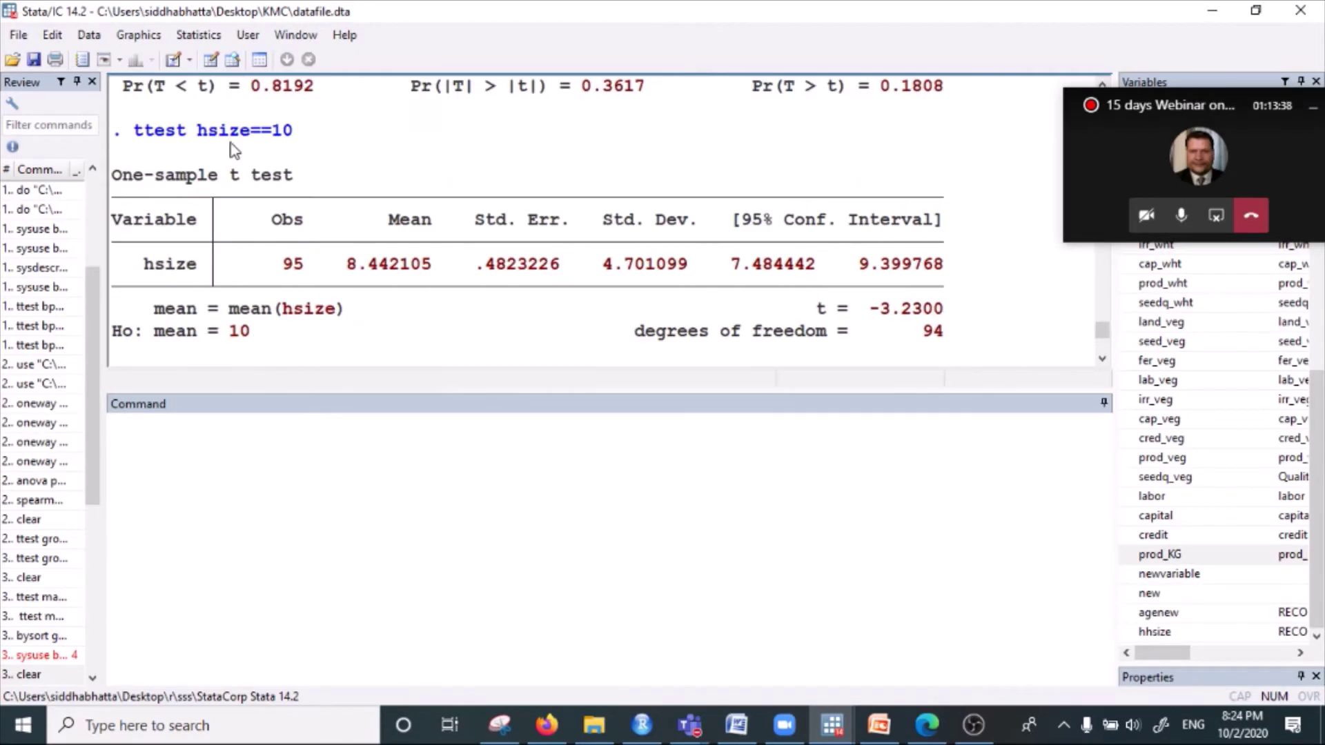
{"action": "left_click_drag", "start_coordinate": [195, 131], "coordinate": [331, 131]}
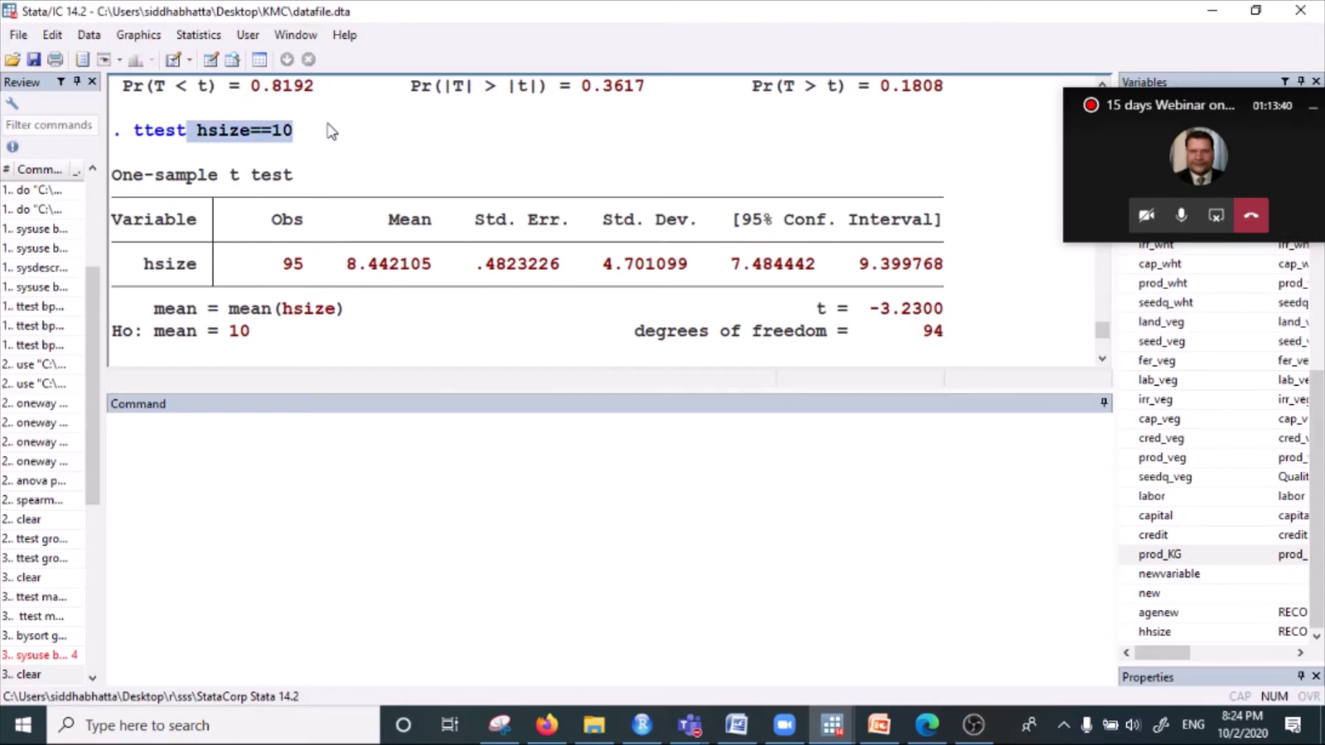
{"action": "scroll", "coordinate": [310, 261], "scroll_direction": "down", "scroll_amount": 5}
{"action": "scroll", "coordinate": [289, 262], "scroll_direction": "down", "scroll_amount": 5}
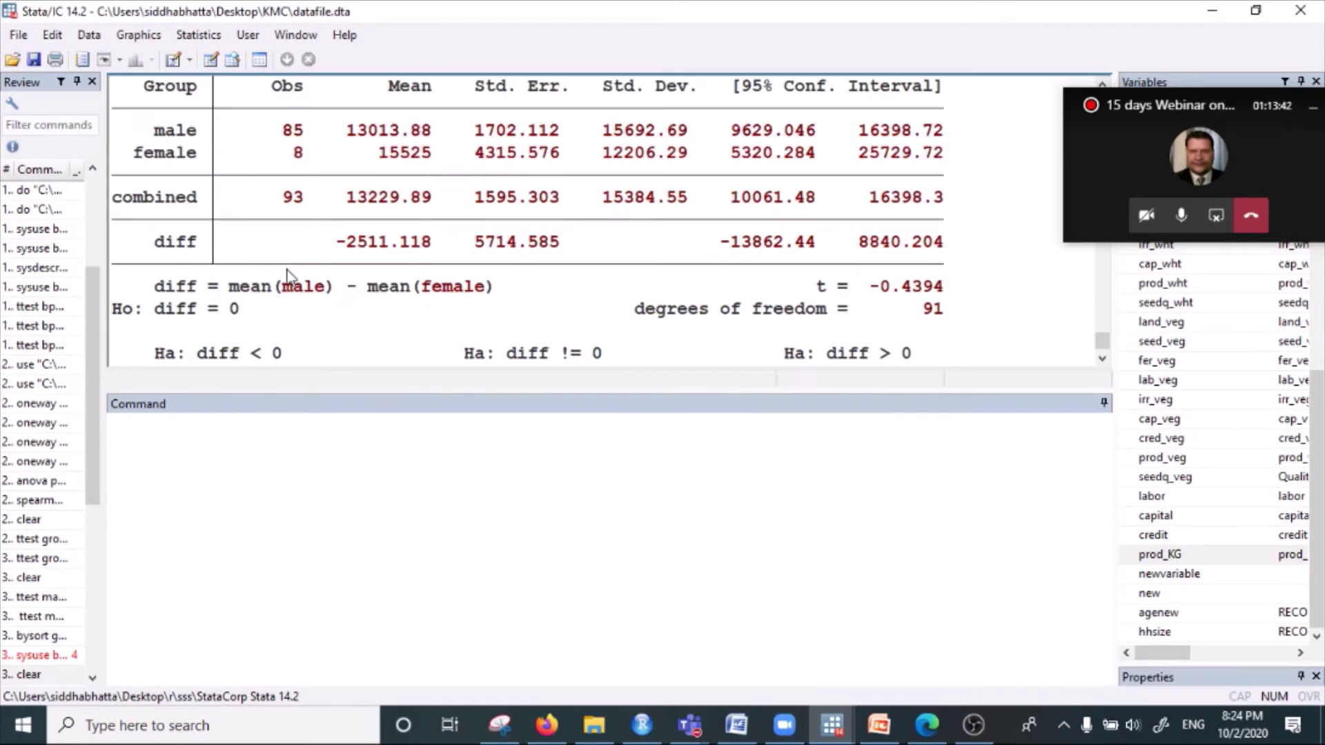
{"action": "scroll", "coordinate": [288, 263], "scroll_direction": "up", "scroll_amount": 2}
- Write the null hypothesis "Ho: there is no difference." as a note on the command line
{"action": "left_click", "coordinate": [235, 455]}
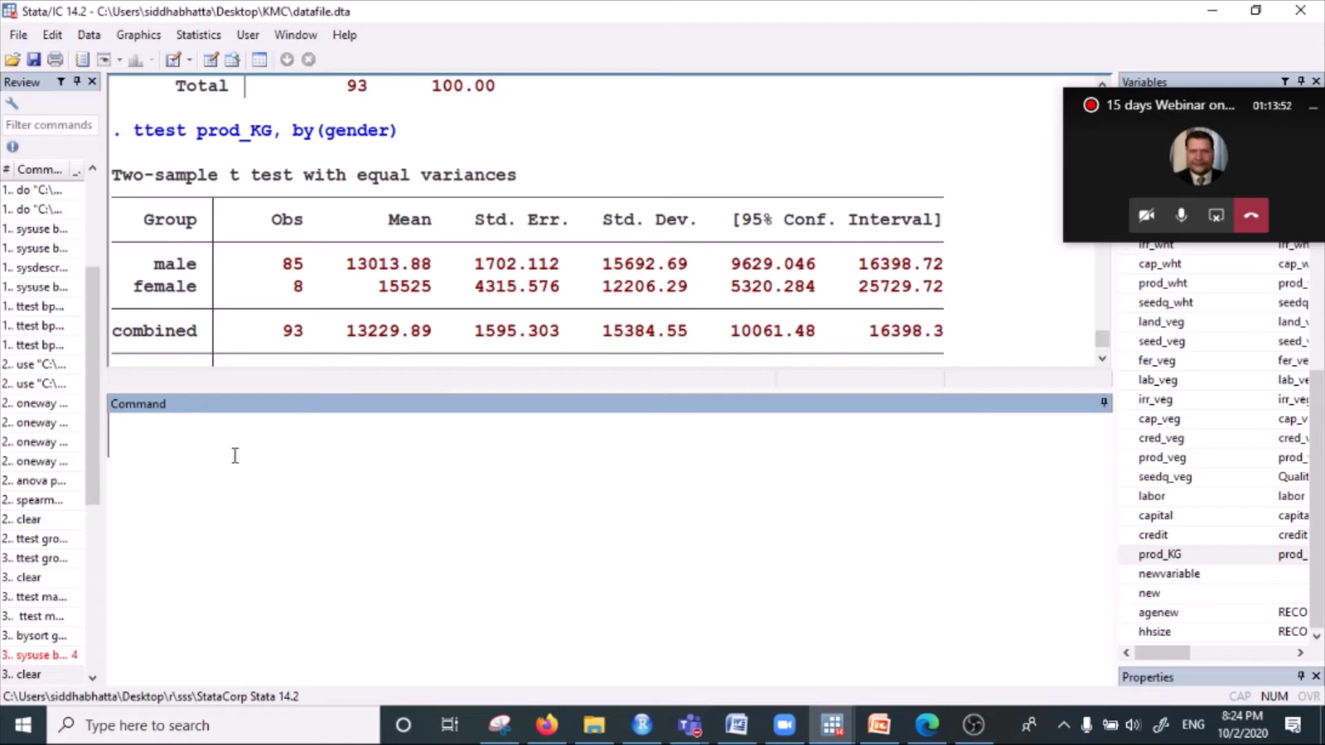
{"action": "type", "text": "Ho"}
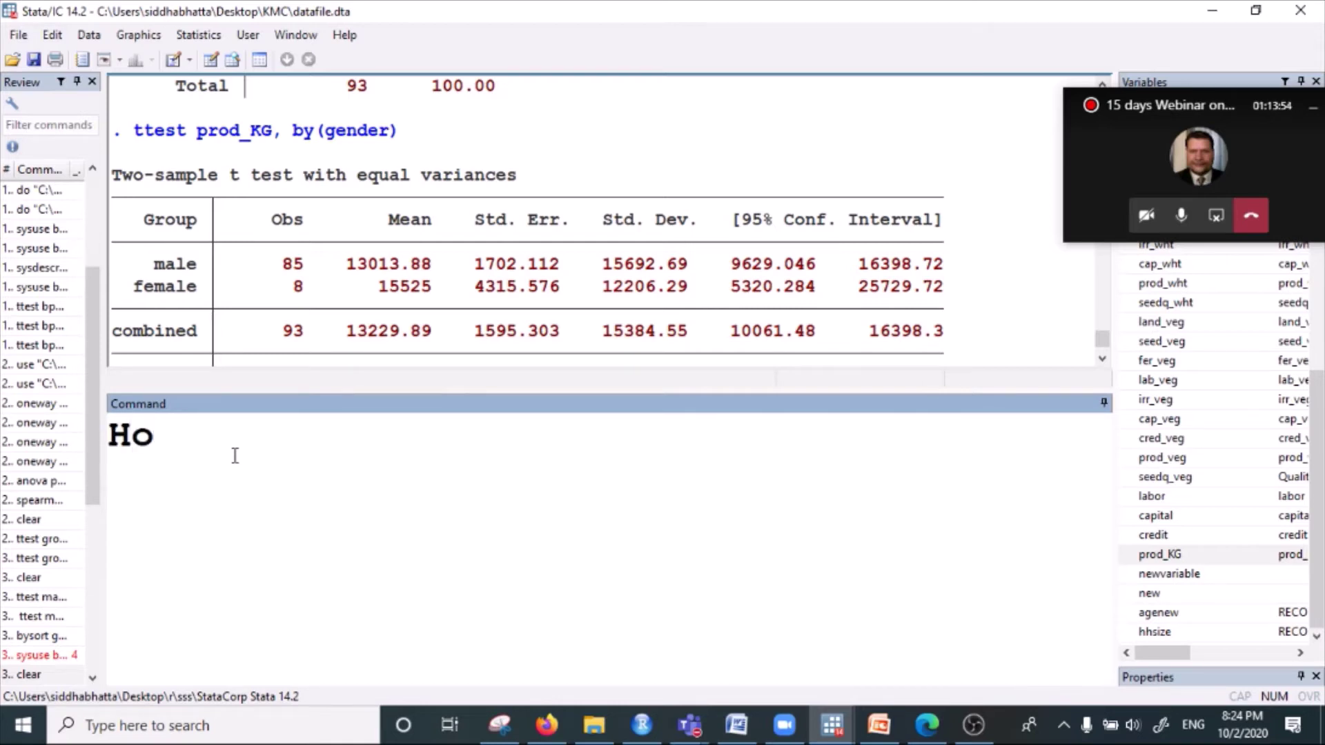
{"action": "type", "text": ": there is n"}
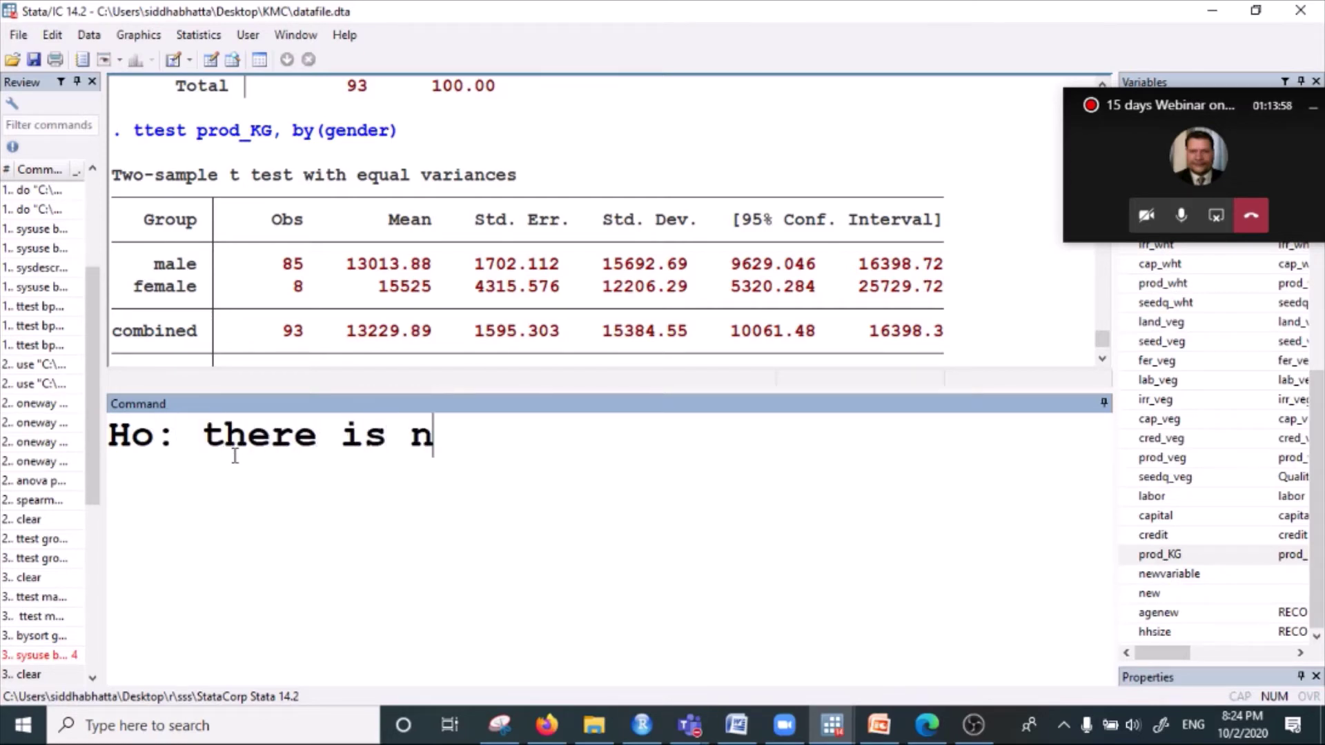
{"action": "type", "text": "o difference"}
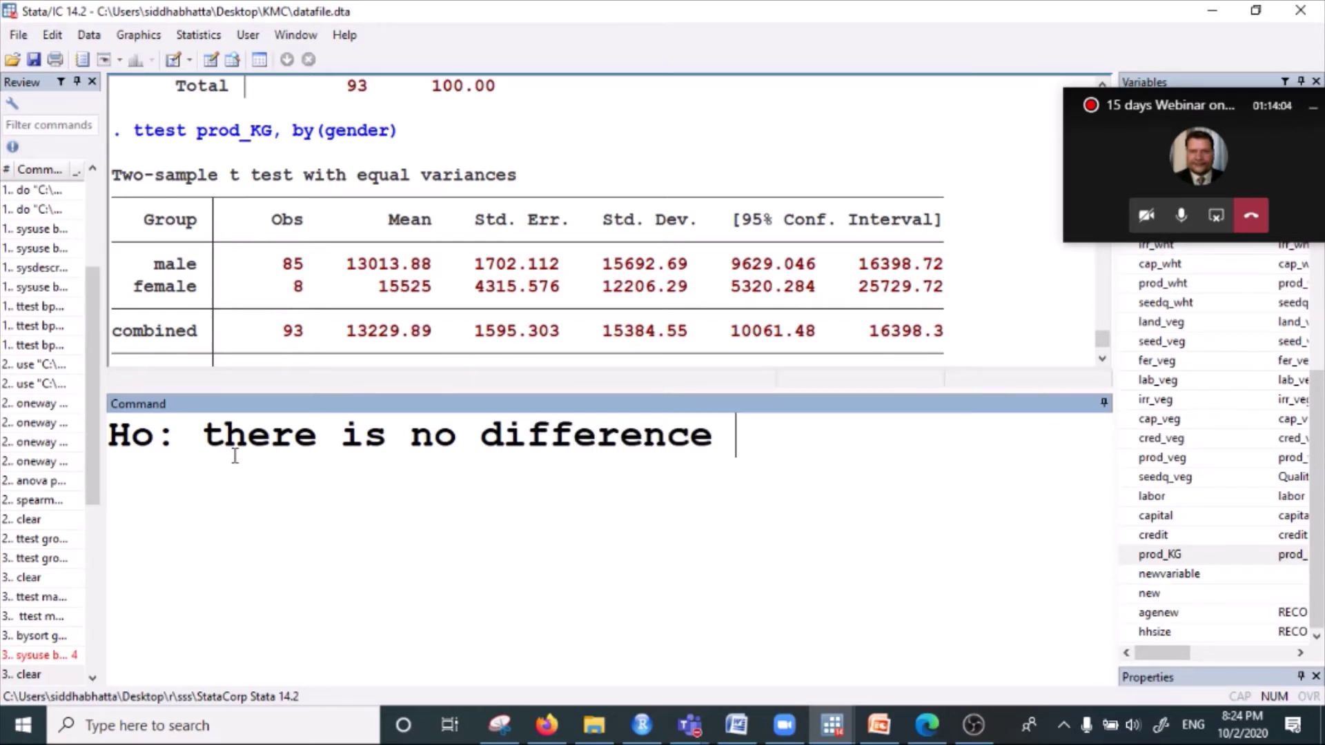
{"action": "key", "text": "BackSpace"}
{"action": "type", "text": "."}
- Examine and highlight the two-sided p-value of the gender t test
{"action": "scroll", "coordinate": [593, 308], "scroll_direction": "down", "scroll_amount": 2}
{"action": "scroll", "coordinate": [594, 308], "scroll_direction": "down", "scroll_amount": 1}
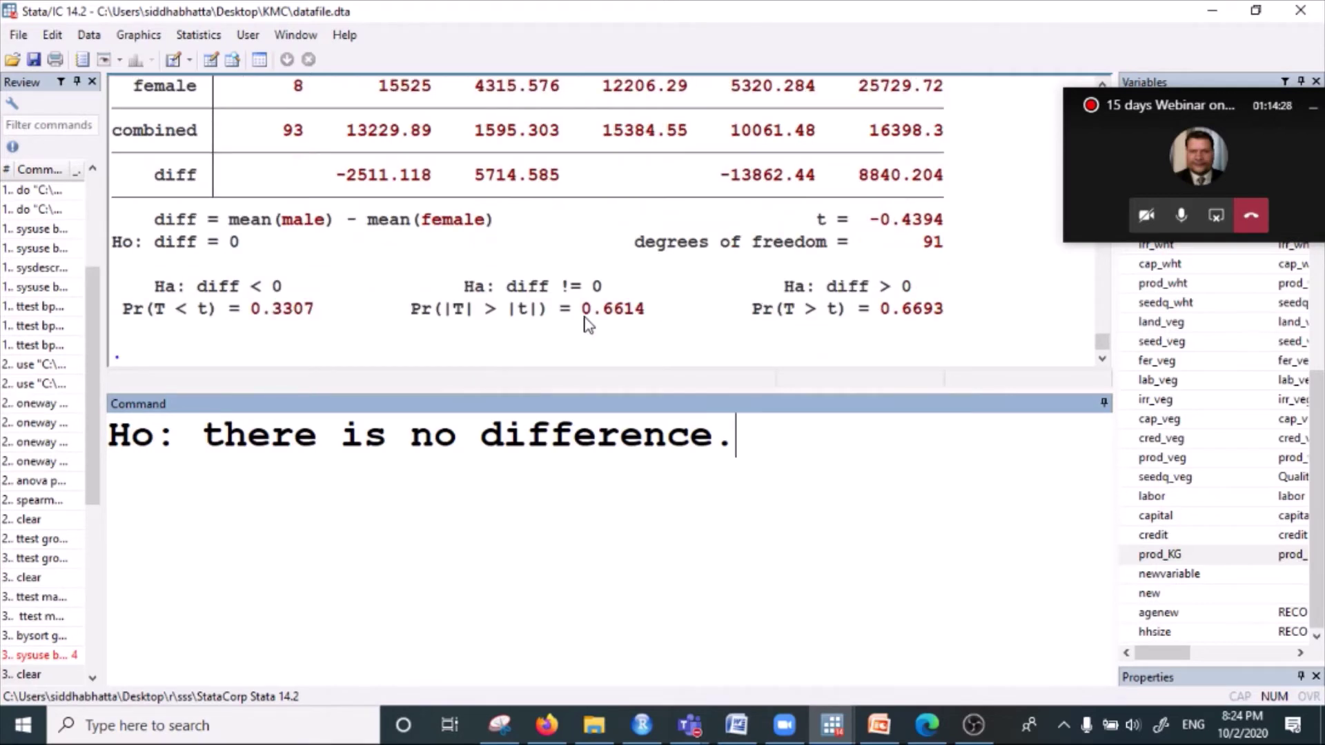
{"action": "left_click_drag", "start_coordinate": [583, 312], "coordinate": [624, 309]}
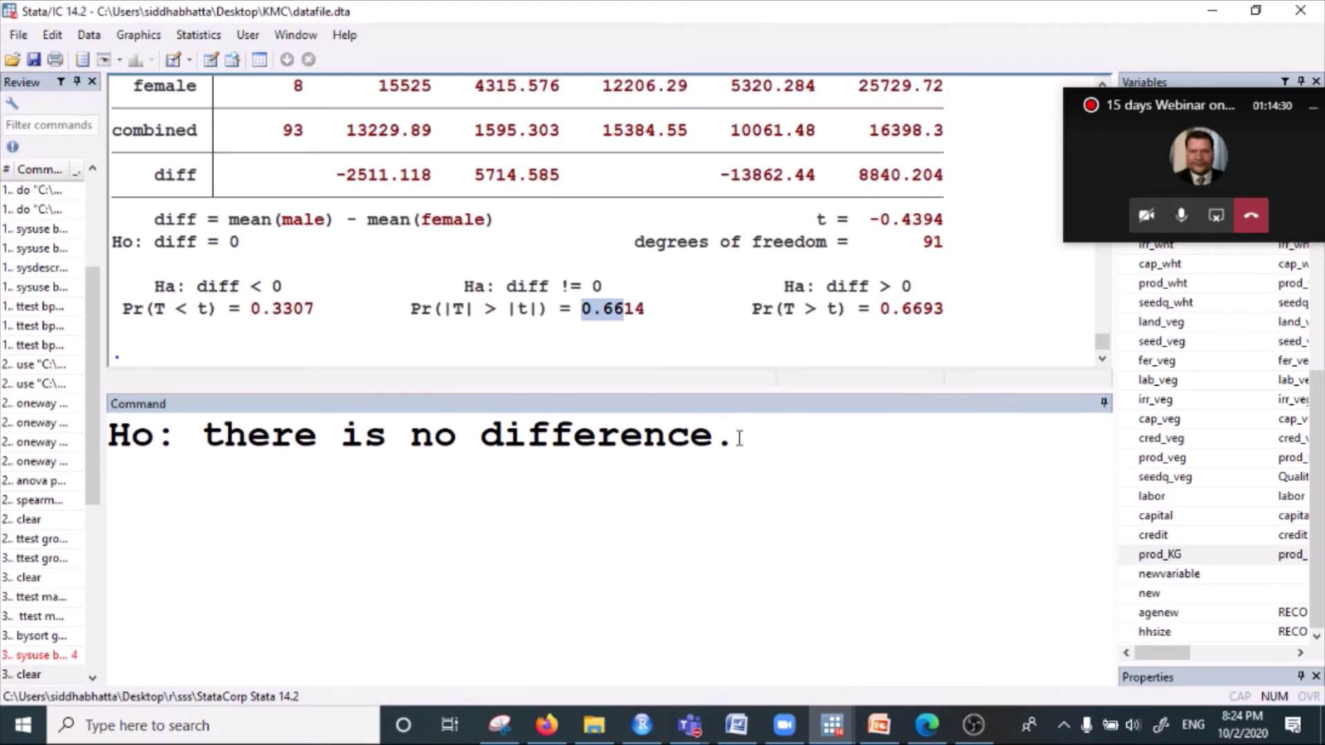
{"action": "left_click", "coordinate": [595, 324]}
{"action": "left_click_drag", "start_coordinate": [572, 310], "coordinate": [668, 314]}
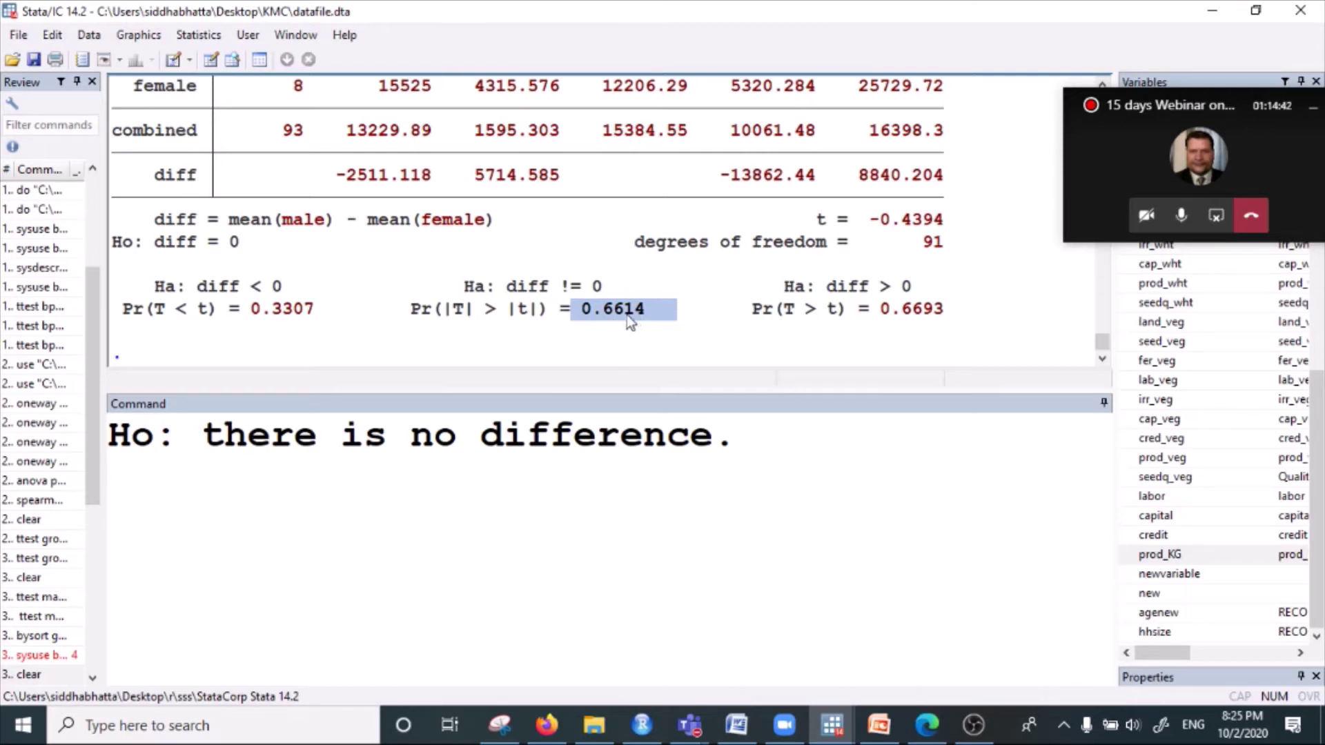
- Highlight the null hypothesis note for discussion and clear it from the command line
{"action": "left_click_drag", "start_coordinate": [733, 442], "coordinate": [104, 432]}
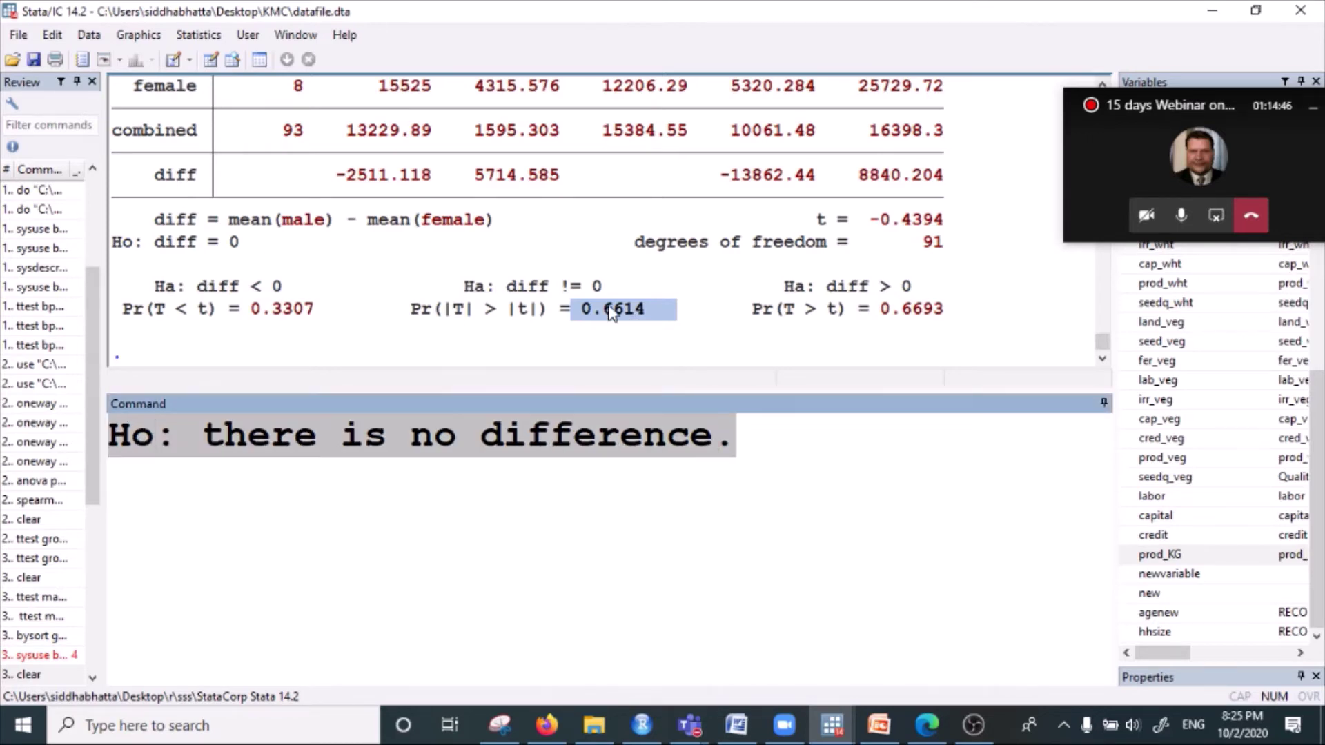
{"action": "left_click", "coordinate": [462, 447]}
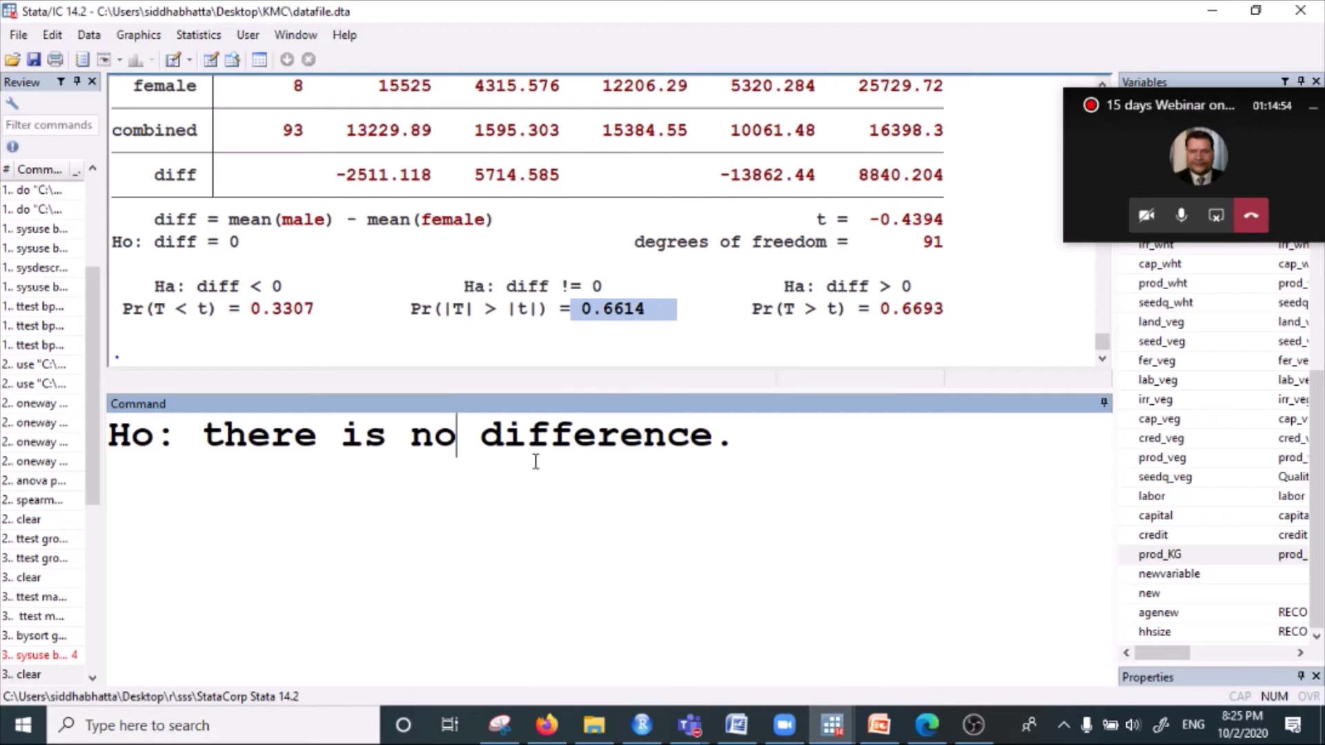
{"action": "left_click", "coordinate": [492, 430]}
{"action": "left_click", "coordinate": [555, 436]}
{"action": "left_click", "coordinate": [784, 452]}
{"action": "key", "text": "ctrl+a"}
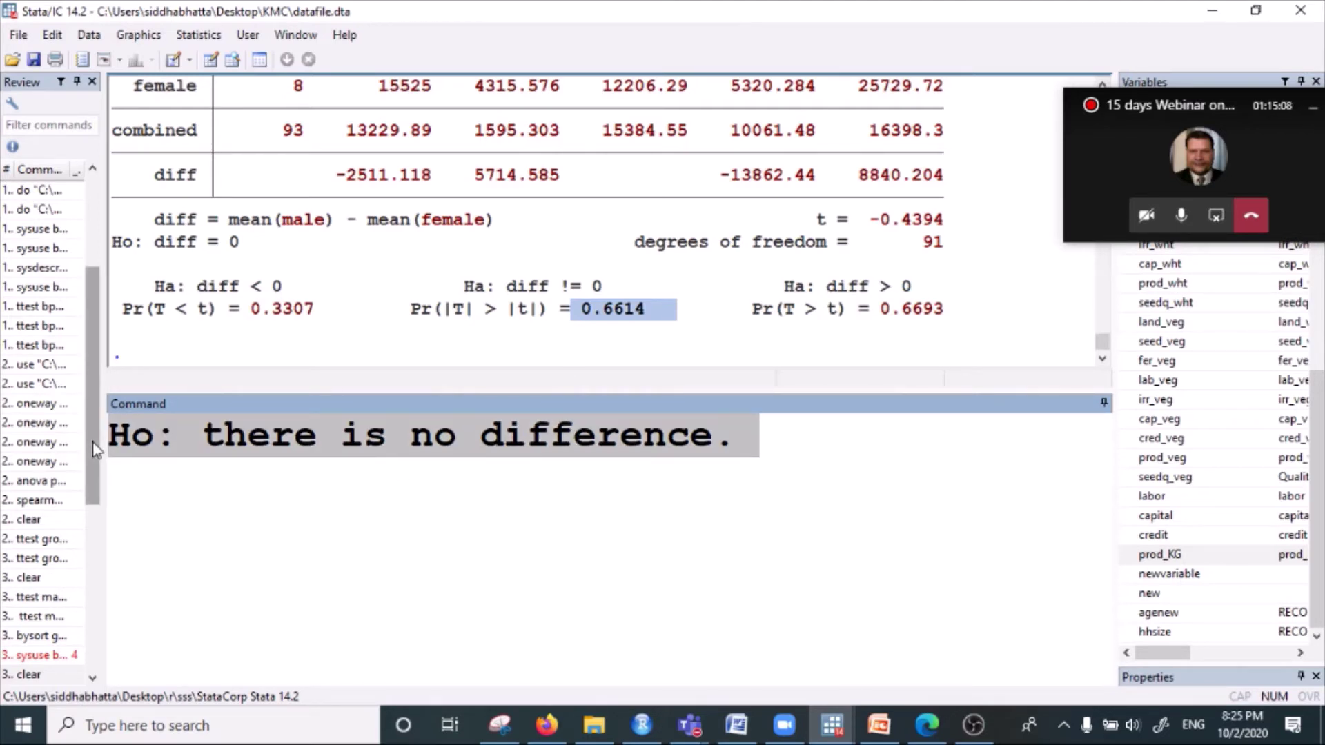
{"action": "key", "text": "BackSpace"}
- Copy the executed command "ttest prod_KG, by(gender)" from the results into the command line
{"action": "scroll", "coordinate": [263, 269], "scroll_direction": "up", "scroll_amount": 3}
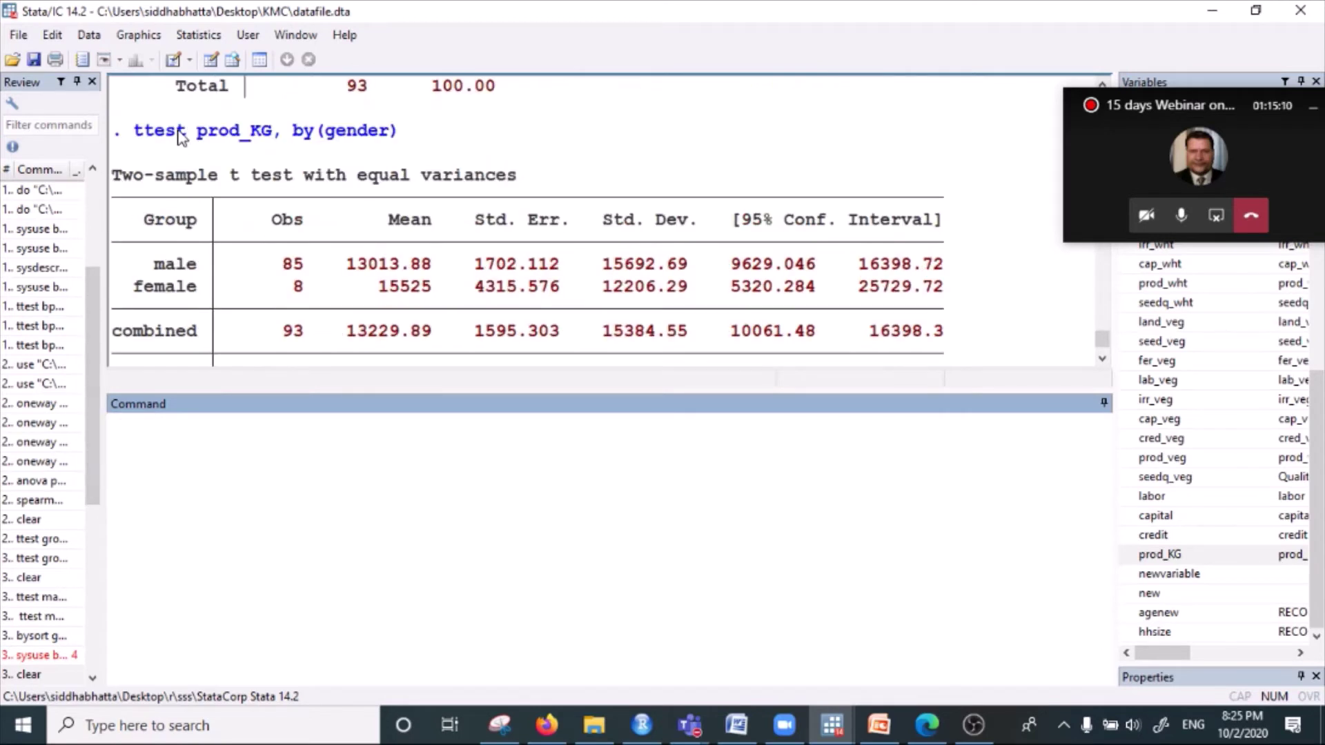
{"action": "left_click_drag", "start_coordinate": [131, 136], "coordinate": [389, 149]}
{"action": "key", "text": "ctrl+c"}
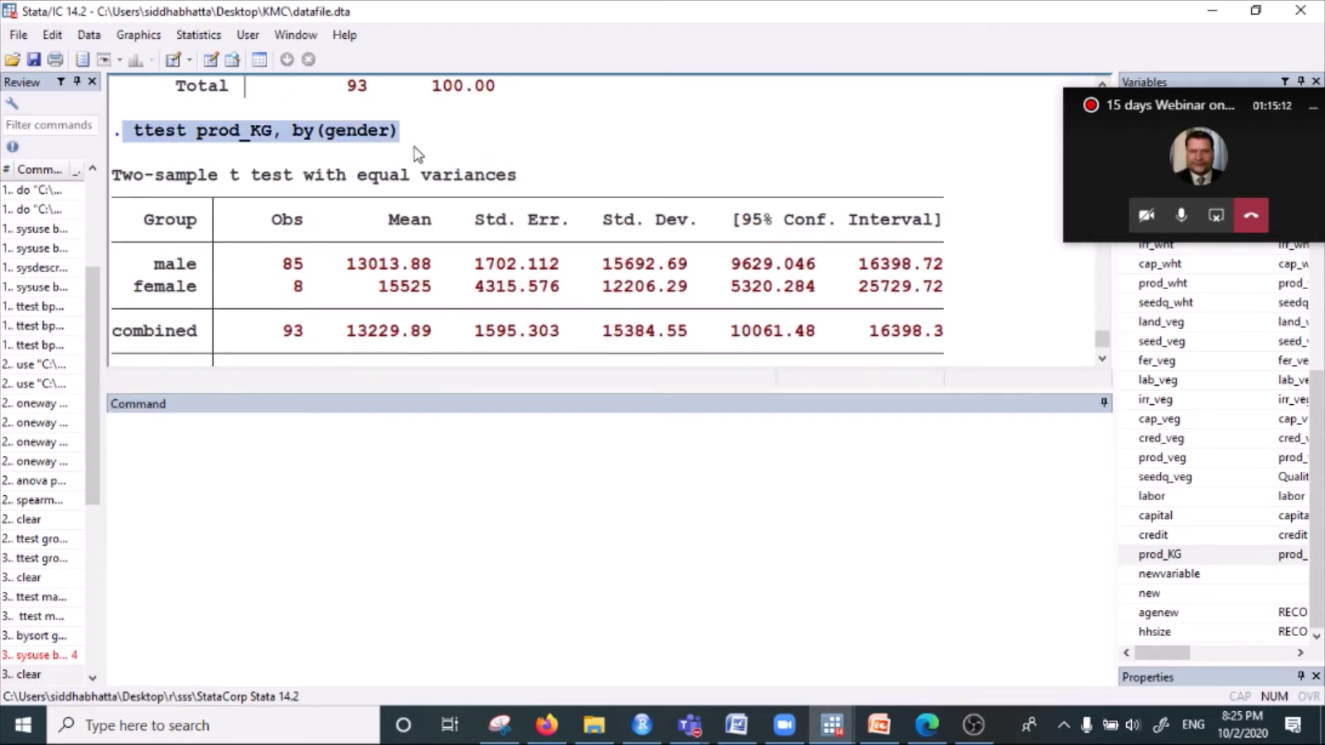
{"action": "left_click", "coordinate": [138, 449]}
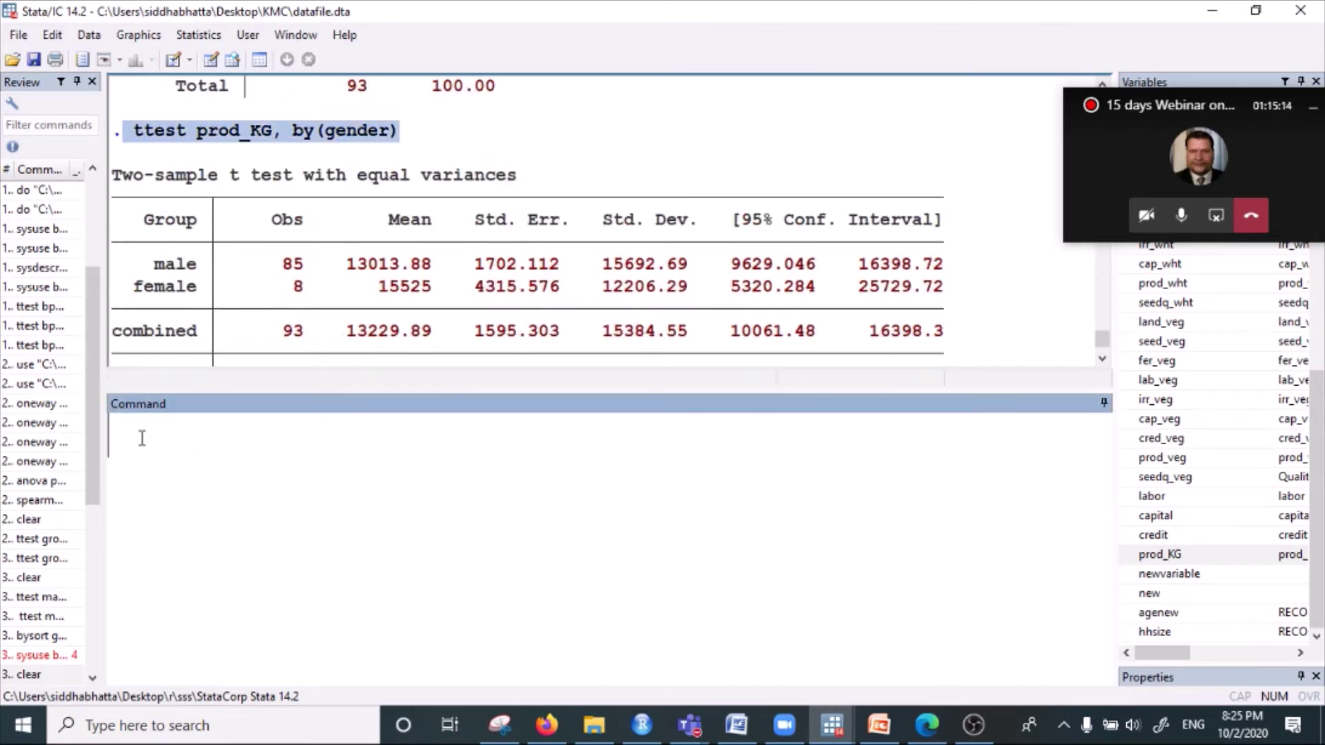
{"action": "key", "text": "ctrl+v"}
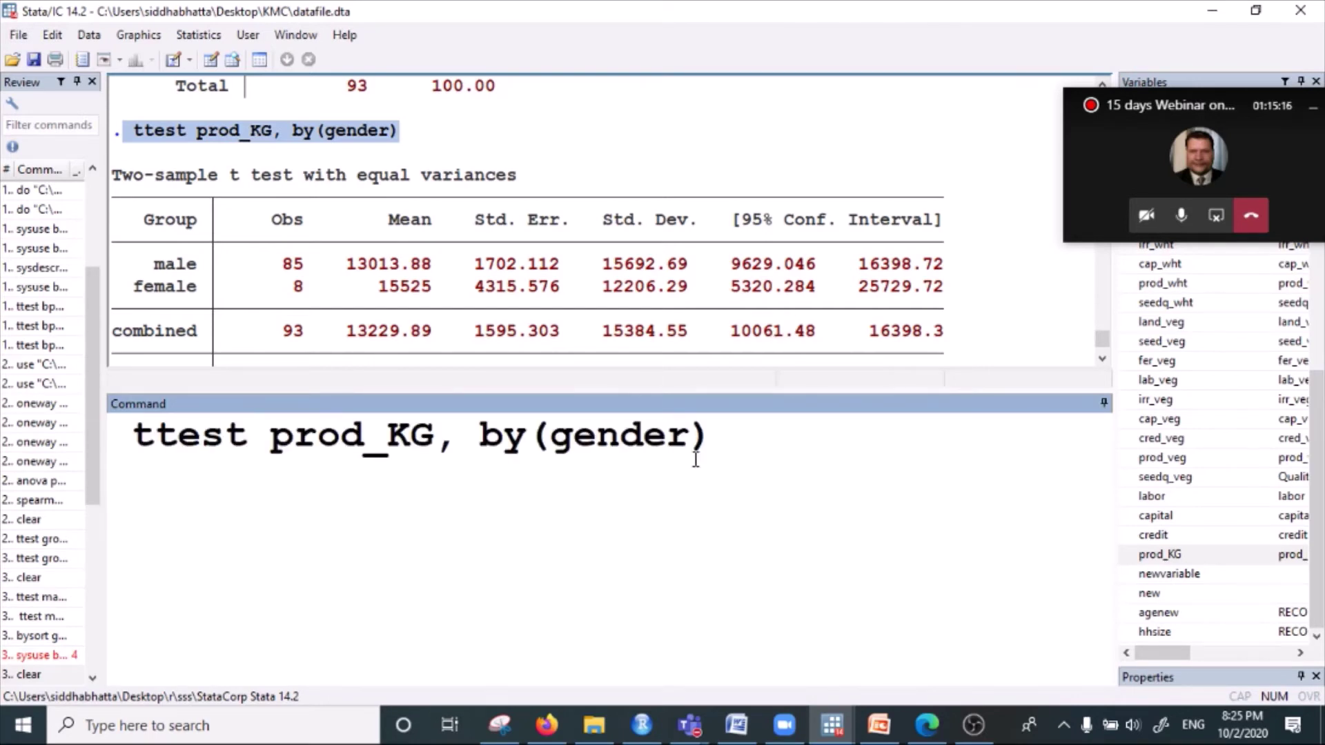
- Replace gender with hhsize as the grouping variable in the pasted t-test command
{"action": "left_click", "coordinate": [691, 438]}
{"action": "key", "text": "BackSpace"}
{"action": "key", "text": "BackSpace"}
{"action": "key", "text": "BackSpace"}
{"action": "key", "text": "BackSpace"}
{"action": "key", "text": "BackSpace"}
{"action": "key", "text": "BackSpace"}
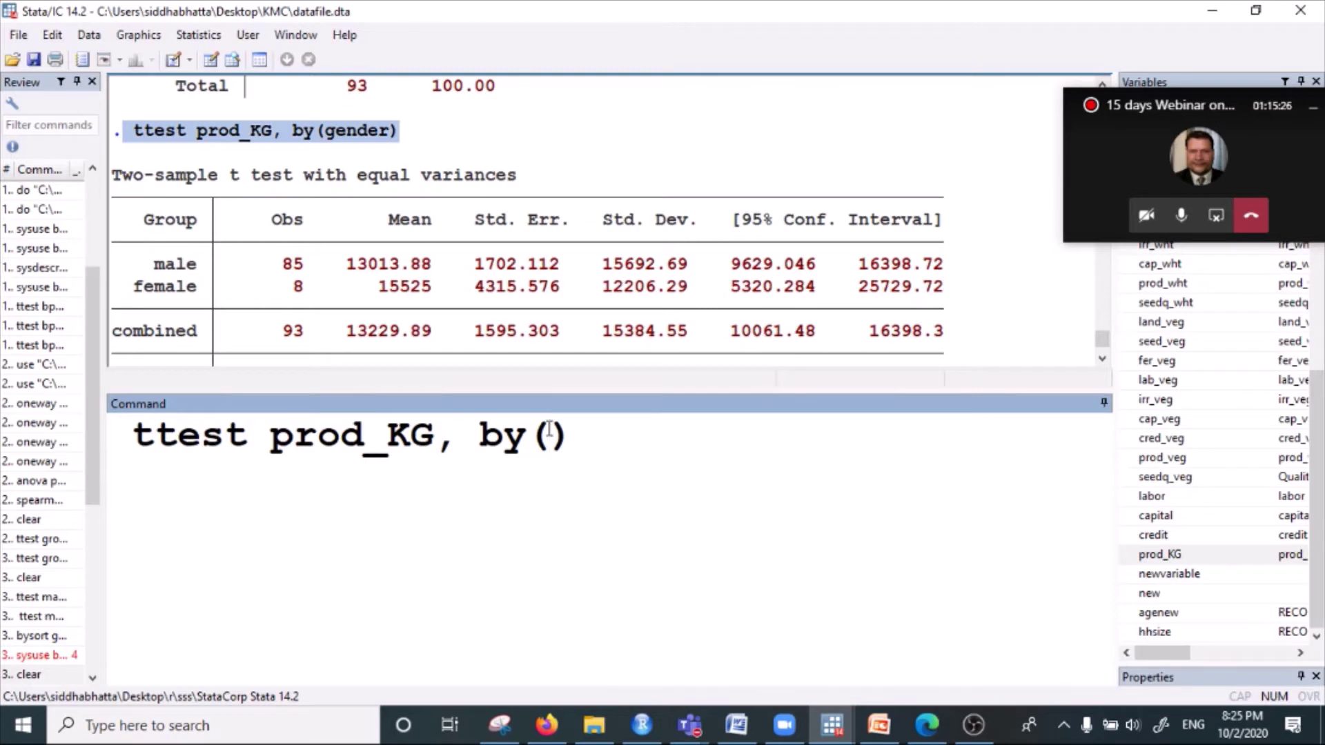
{"action": "type", "text": "hhsize"}
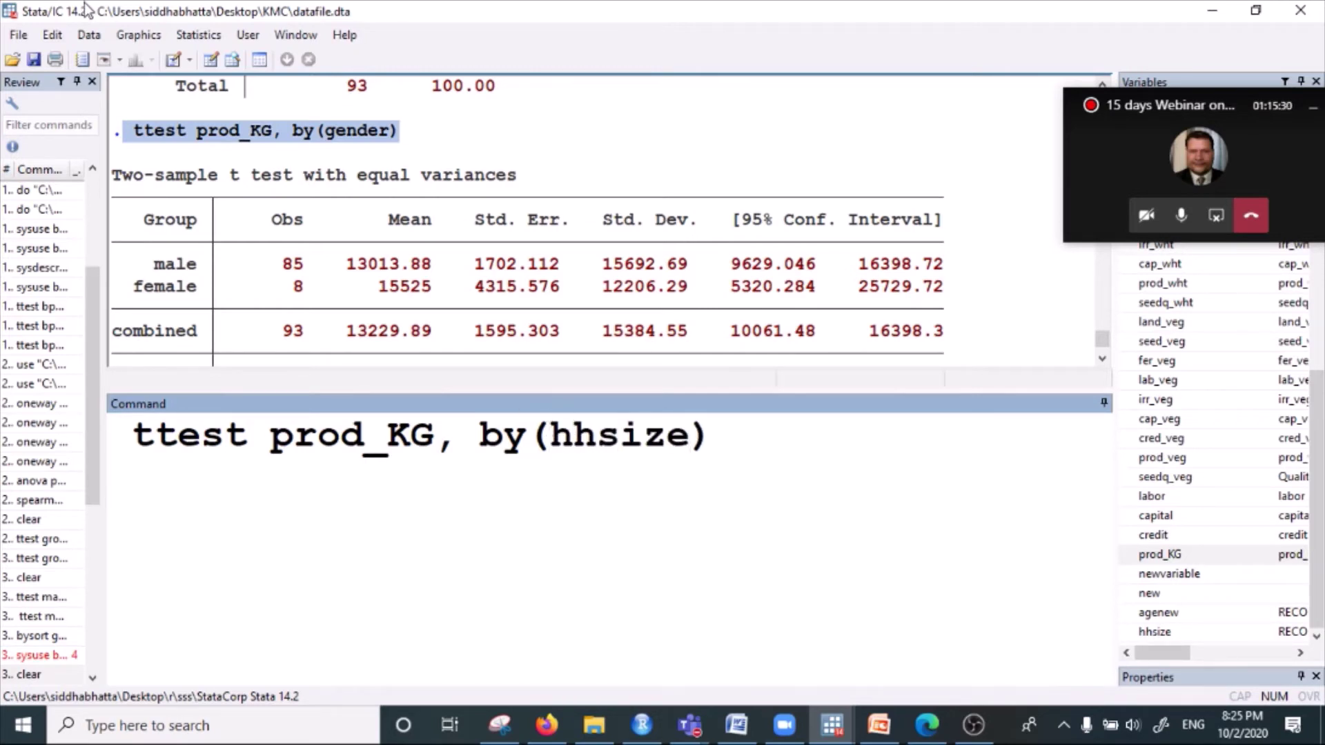
- Browse the dataset to examine the categories in the hhsize column, and return to the command line
{"action": "left_click", "coordinate": [232, 59]}
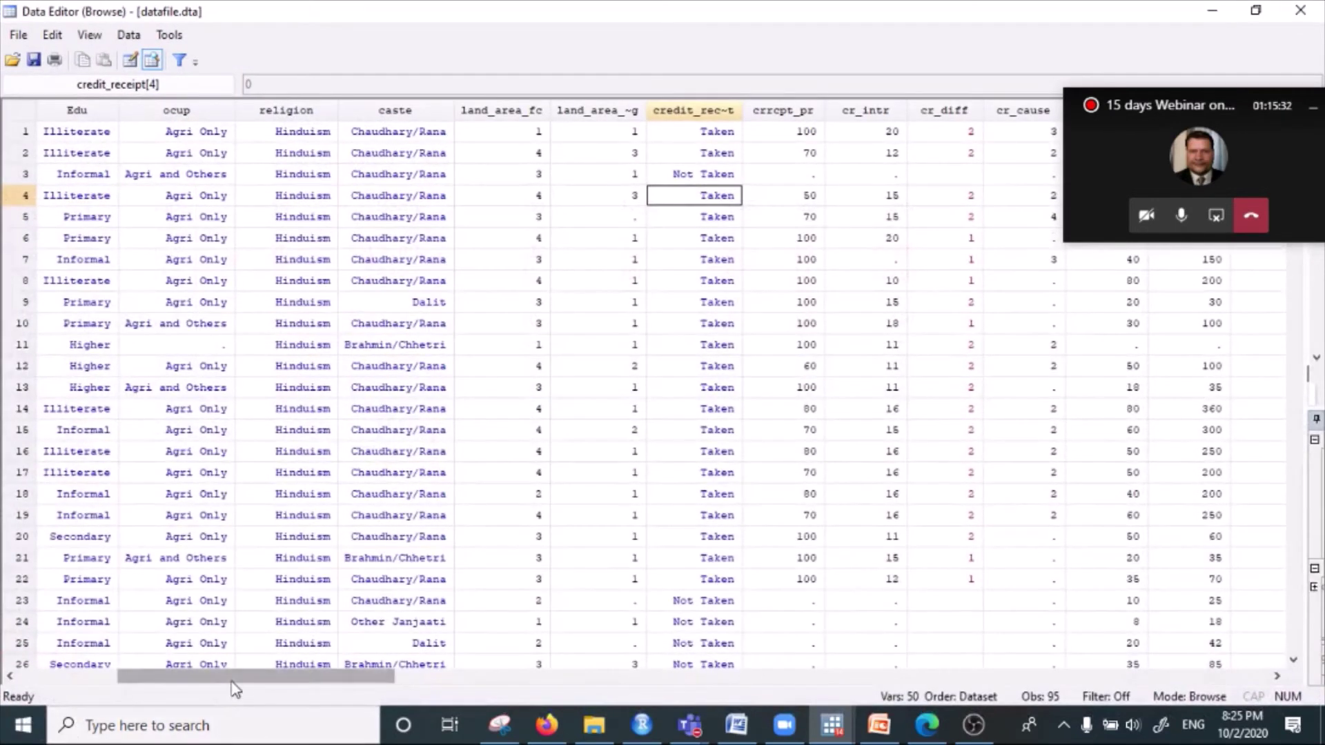
{"action": "left_click_drag", "start_coordinate": [236, 680], "coordinate": [745, 188]}
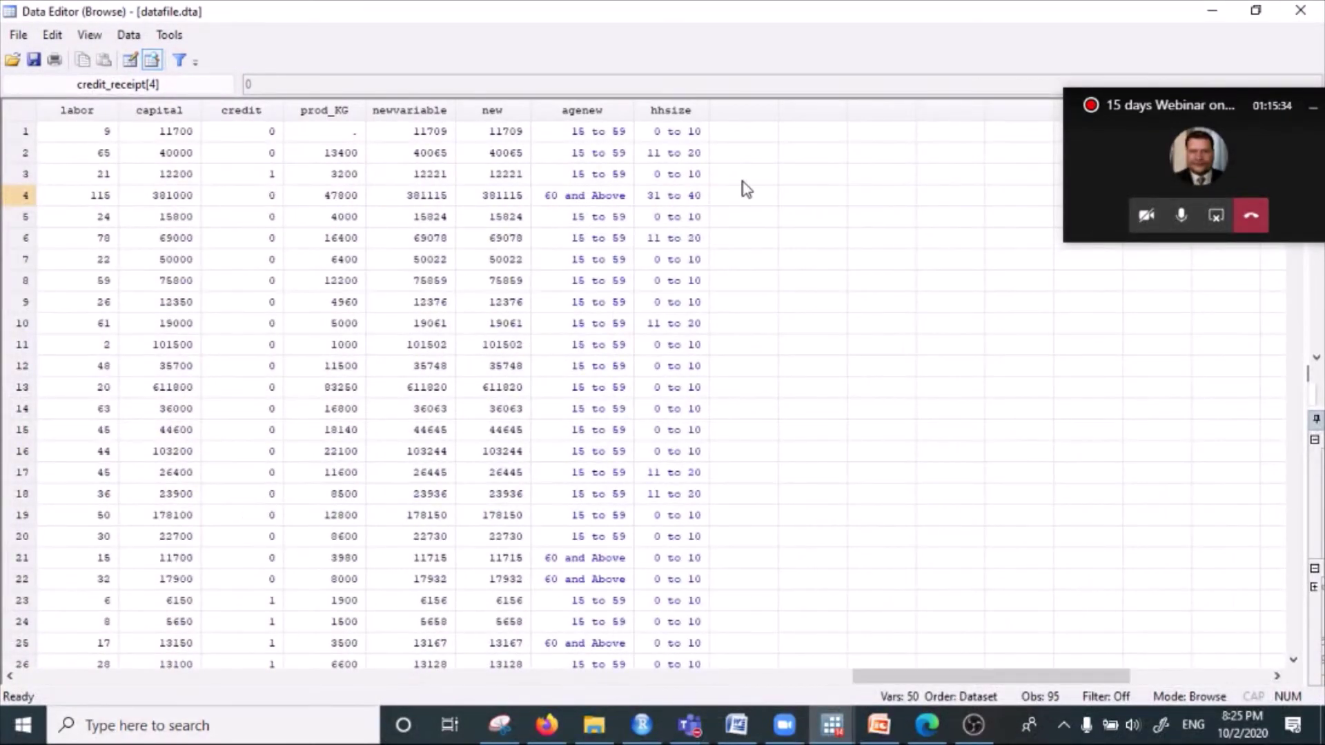
{"action": "left_click", "coordinate": [686, 133]}
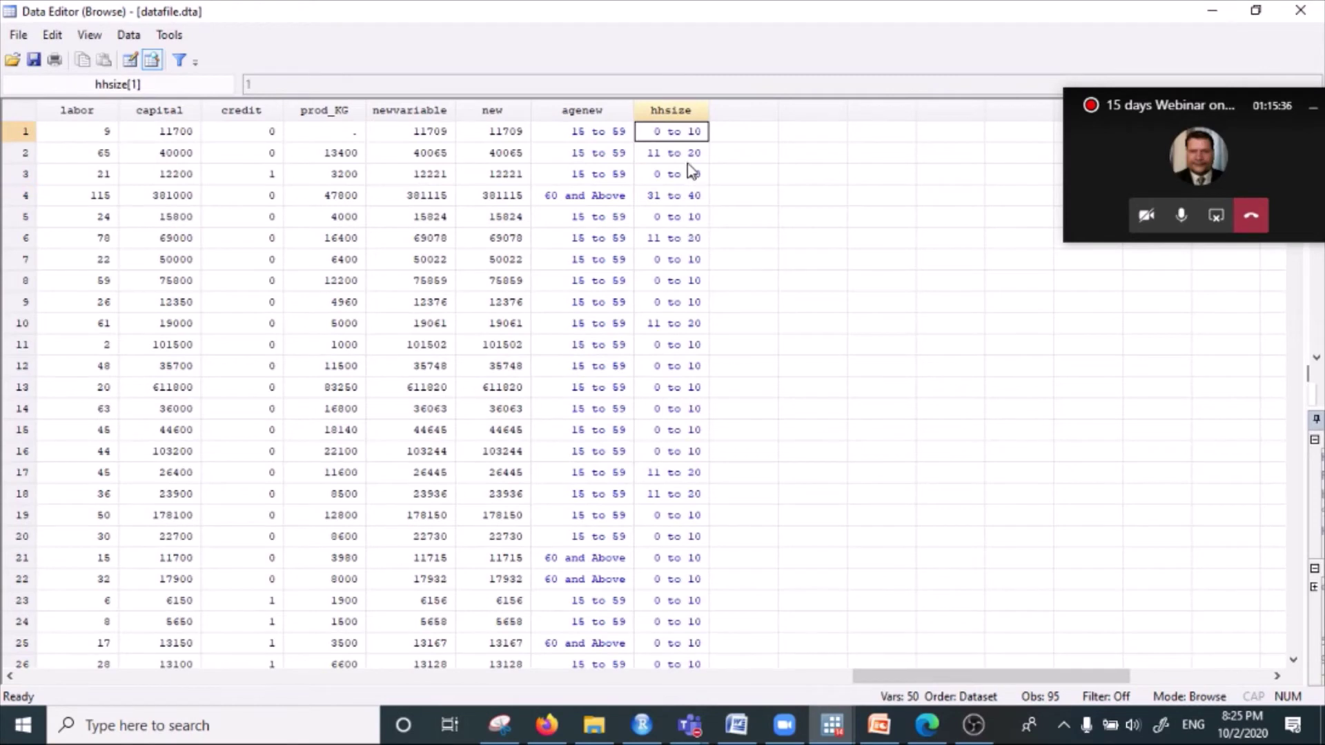
{"action": "left_click", "coordinate": [666, 159]}
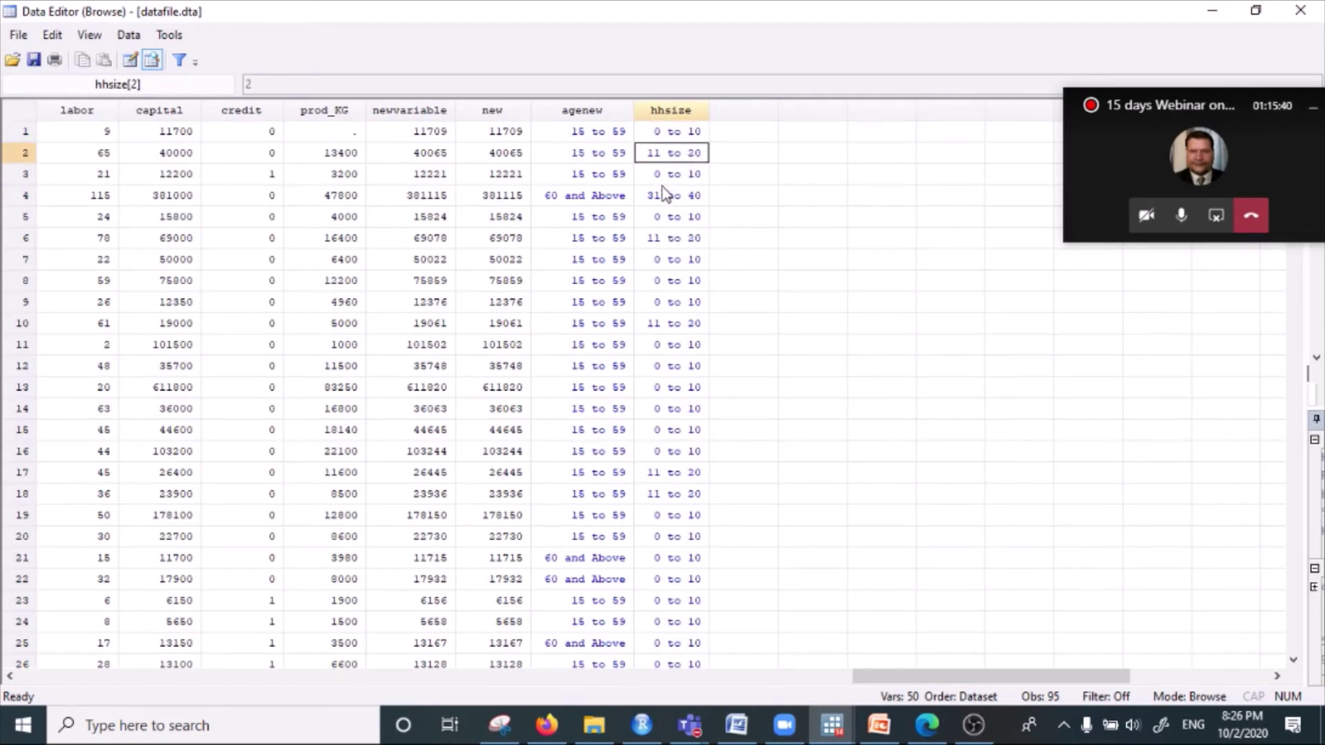
{"action": "left_click", "coordinate": [668, 177]}
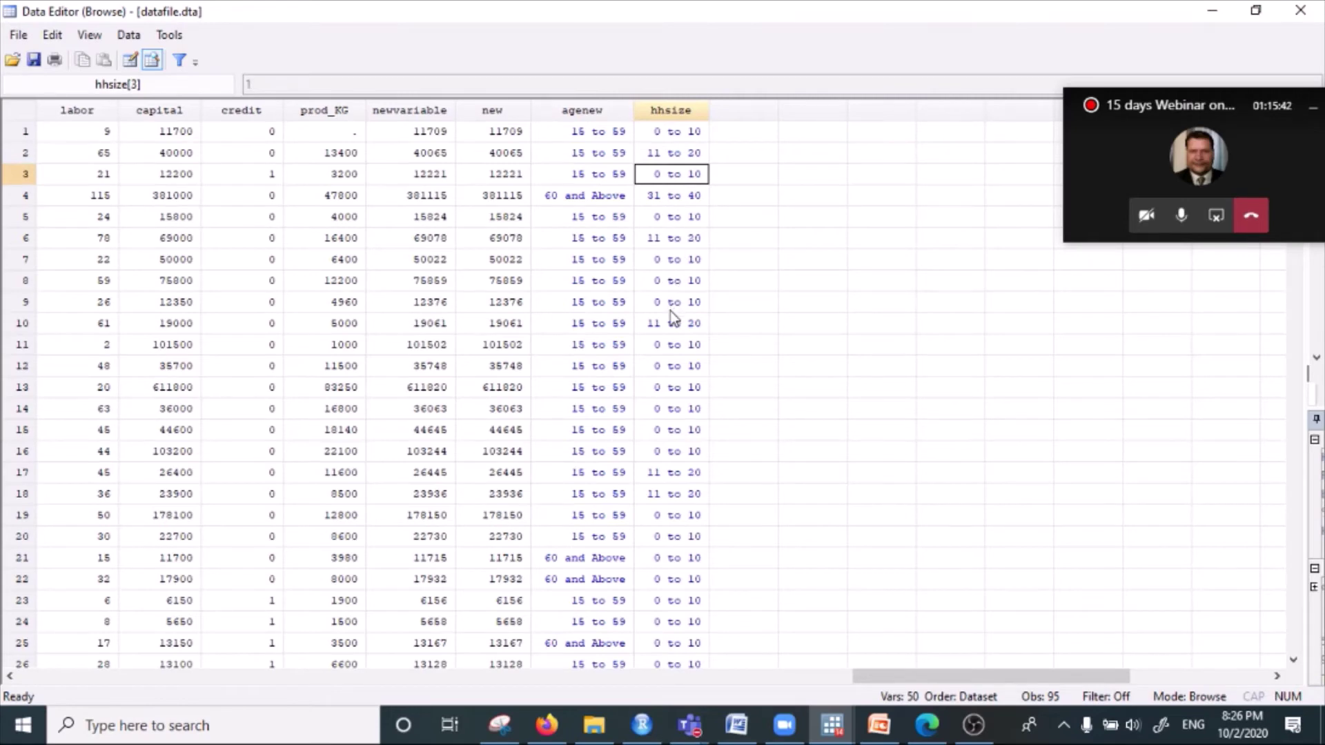
{"action": "scroll", "coordinate": [674, 320], "scroll_direction": "down", "scroll_amount": 6}
{"action": "scroll", "coordinate": [677, 353], "scroll_direction": "up", "scroll_amount": 6}
{"action": "left_click", "coordinate": [1213, 11]}
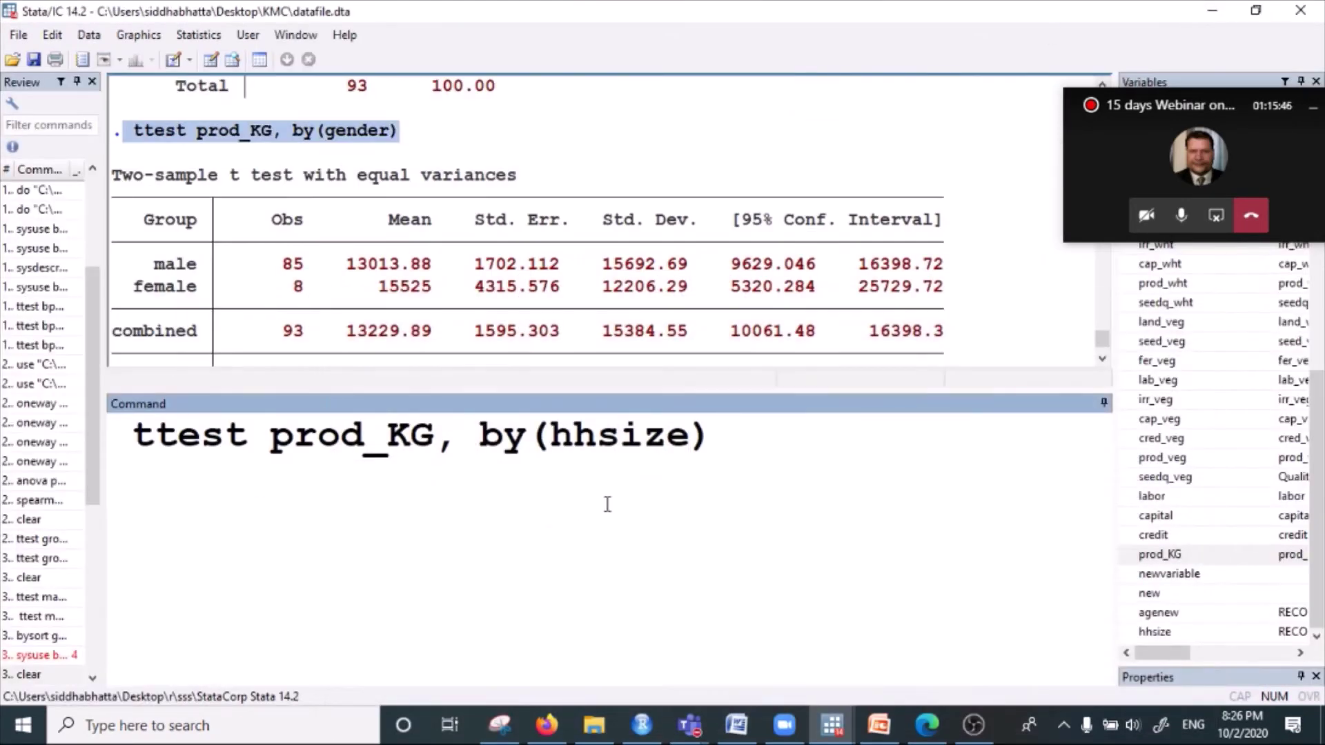
- Remove hhsize from the by() option of the t-test command, leaving the parentheses empty
{"action": "left_click", "coordinate": [690, 436]}
{"action": "key", "text": "BackSpace"}
{"action": "key", "text": "BackSpace"}
{"action": "key", "text": "BackSpace"}
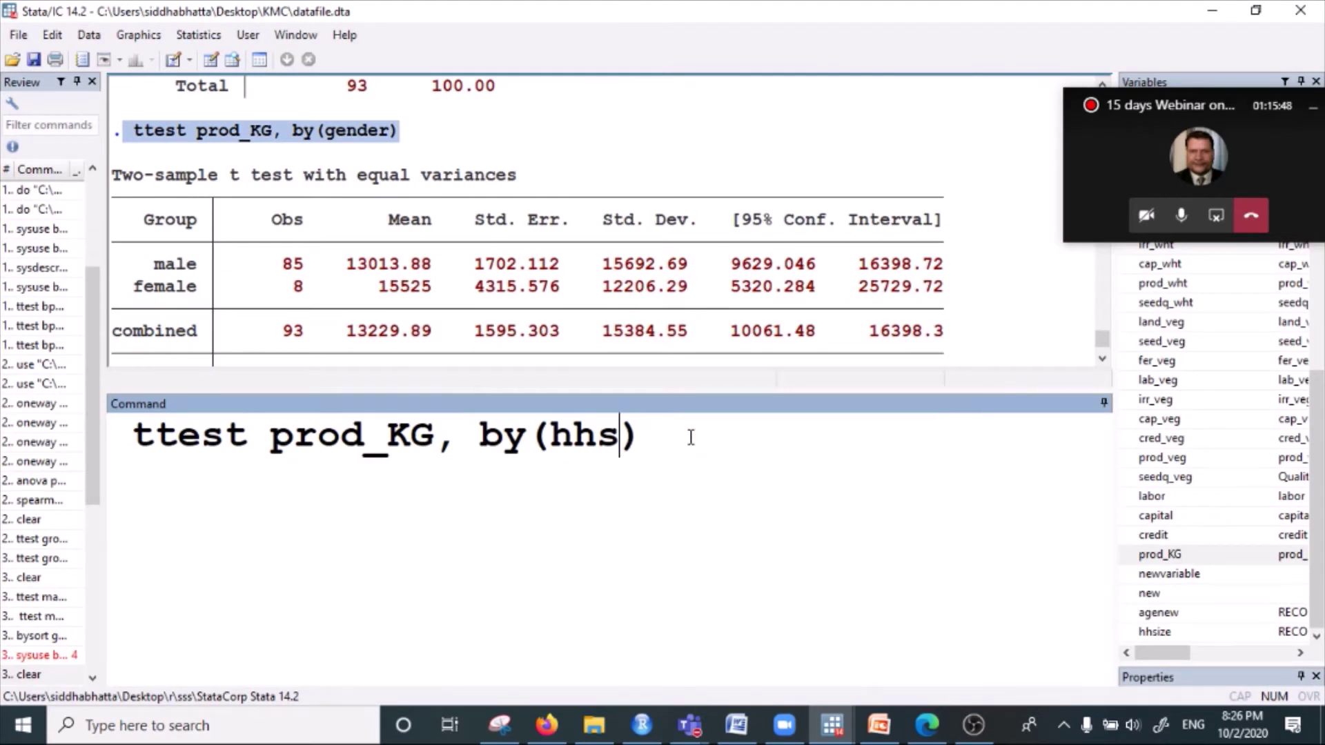
{"action": "key", "text": "BackSpace"}
{"action": "key", "text": "BackSpace"}
{"action": "key", "text": "BackSpace"}
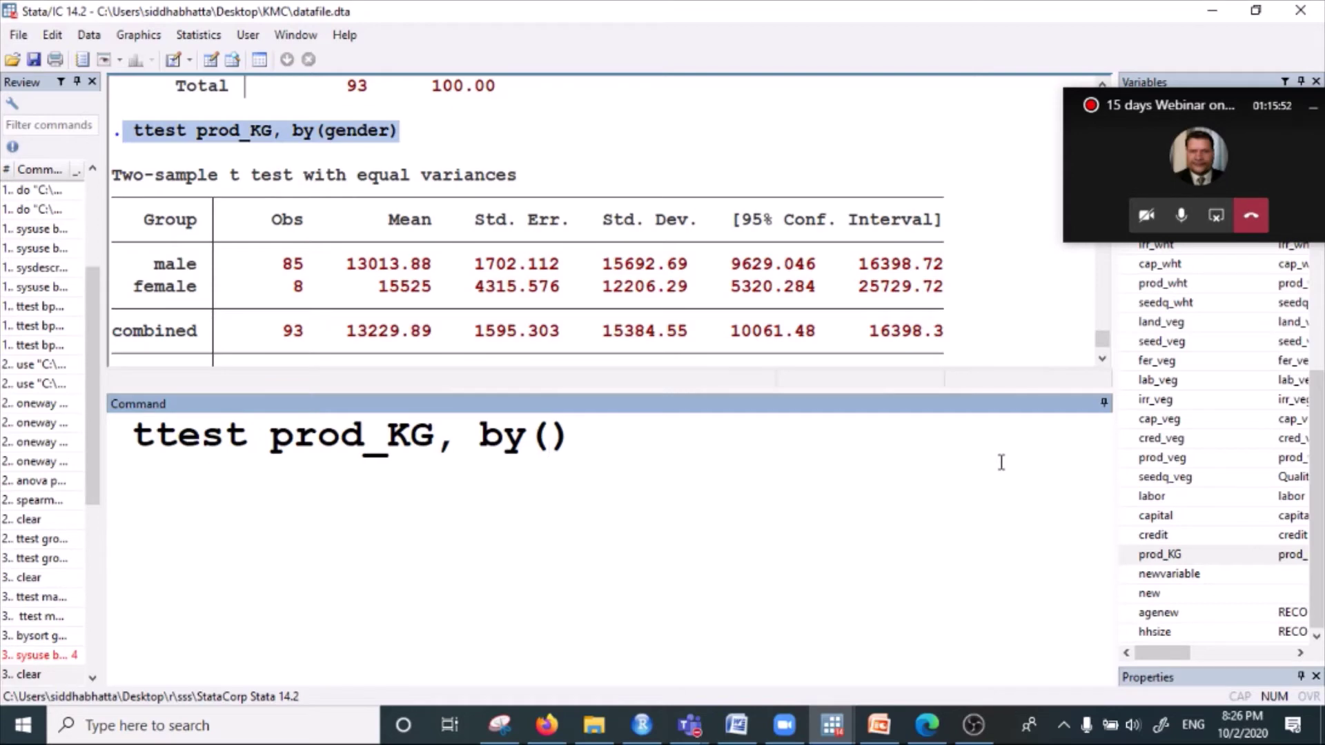
- Browse the dataset to examine the categories in the credit_receipt column, and return to the command line
{"action": "scroll", "coordinate": [483, 242], "scroll_direction": "up", "scroll_amount": 2}
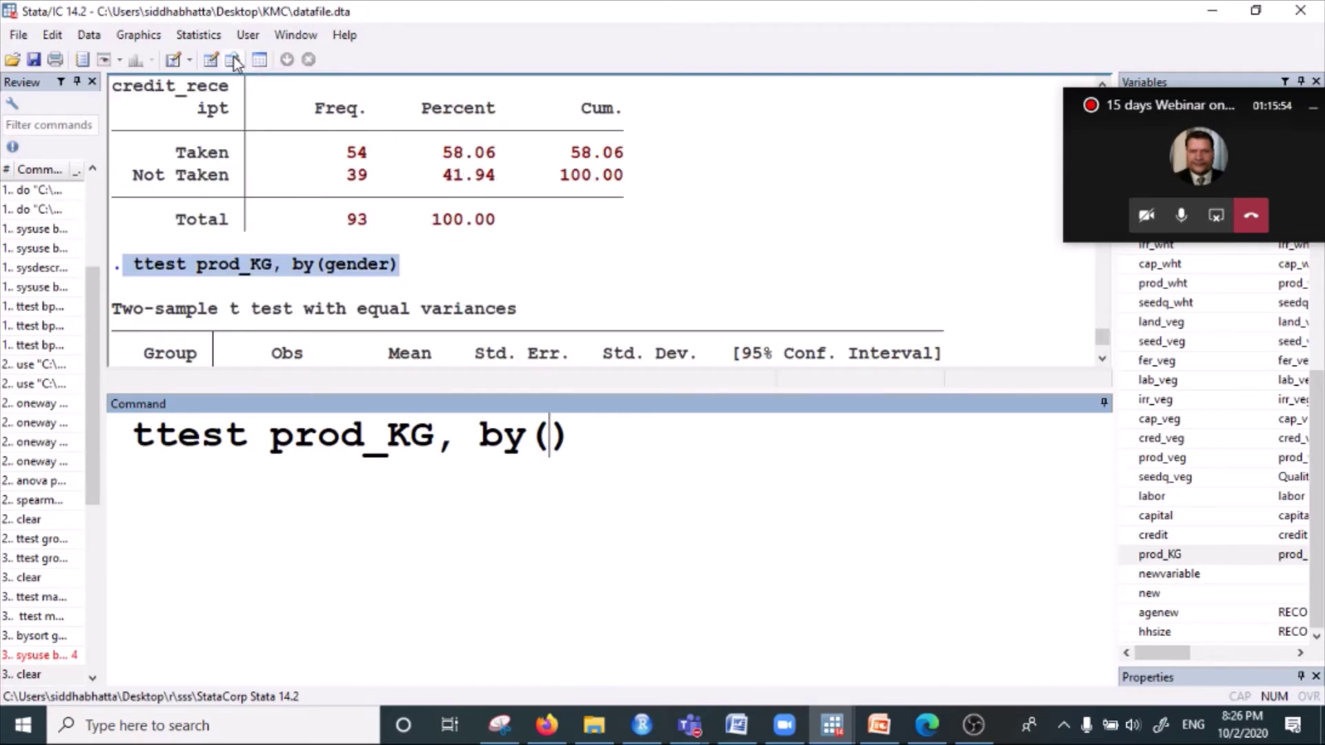
{"action": "left_click", "coordinate": [234, 60]}
{"action": "left_click_drag", "start_coordinate": [958, 676], "coordinate": [261, 689]}
{"action": "left_click", "coordinate": [521, 219]}
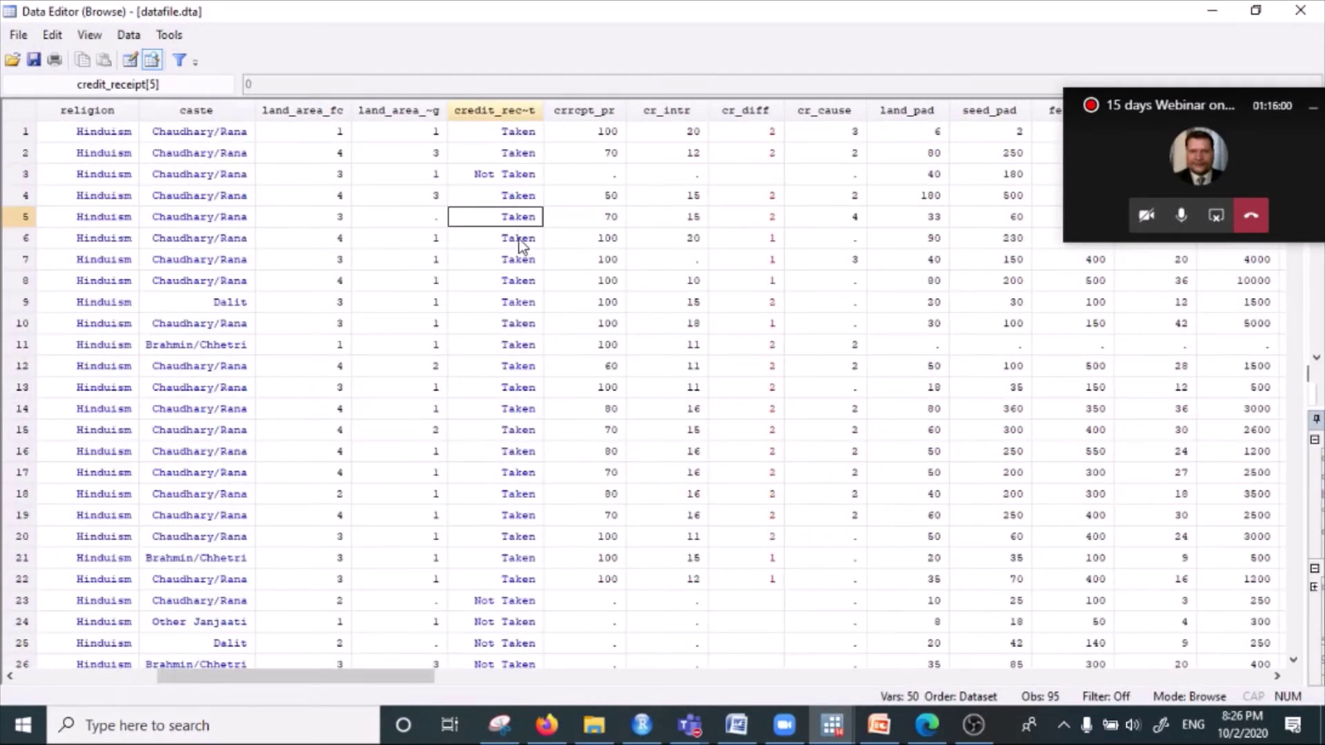
{"action": "left_click", "coordinate": [518, 345]}
{"action": "left_click", "coordinate": [1213, 11]}
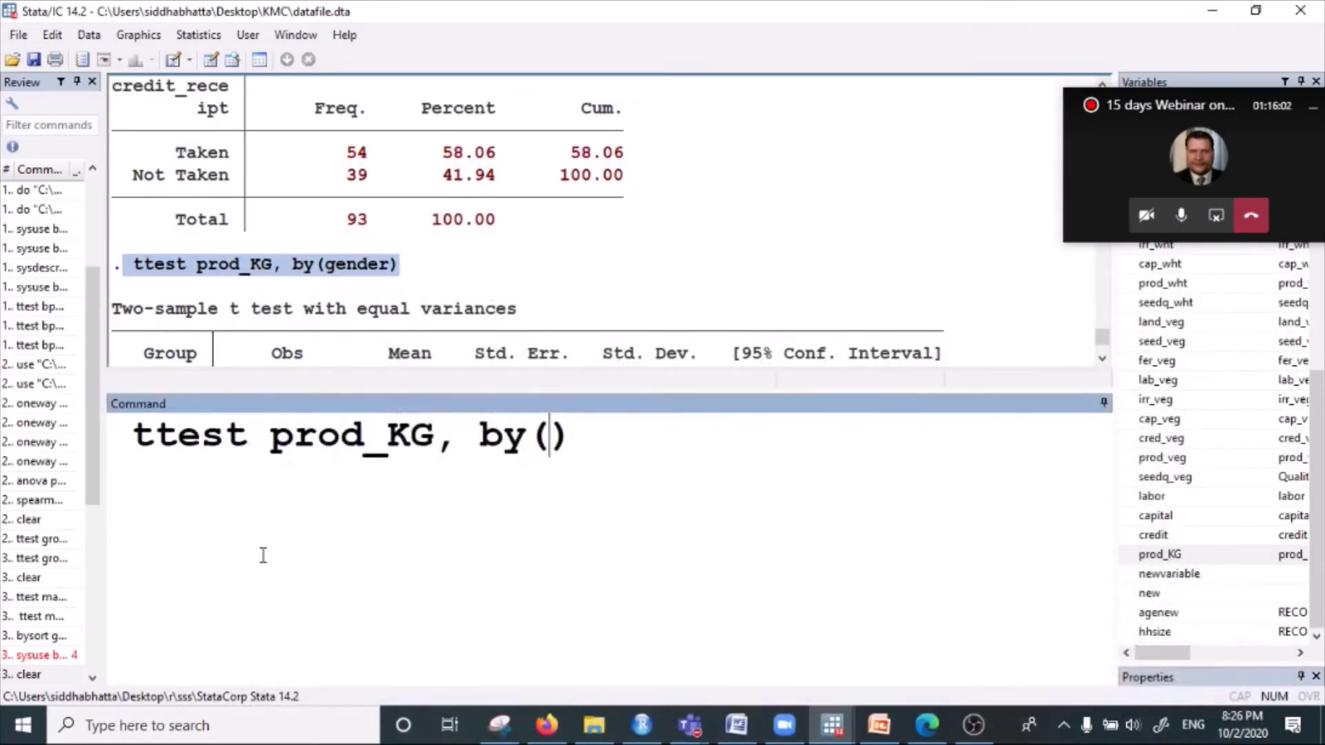
- Enter credit_receipt as the grouping variable in by() and remove the leading space before ttest
{"action": "type", "text": "credit"}
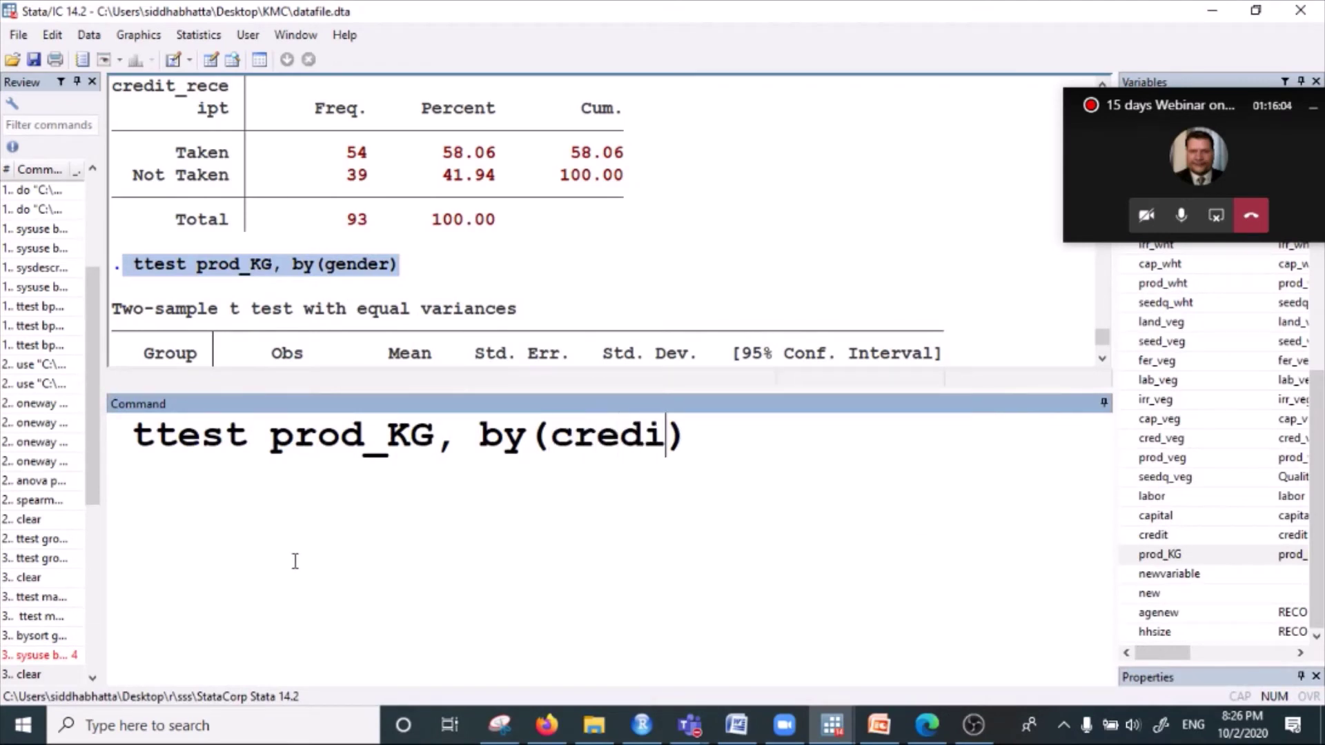
{"action": "type", "text": "_re"}
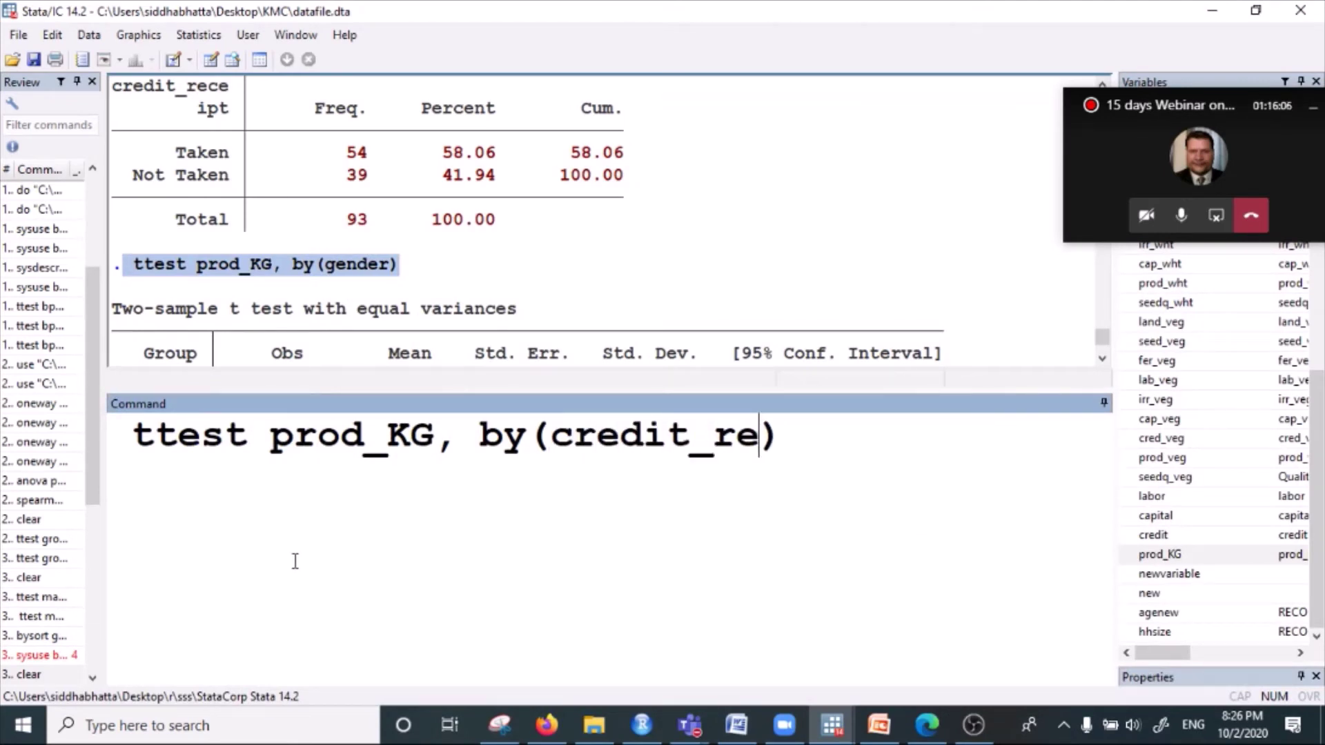
{"action": "type", "text": "ceipt"}
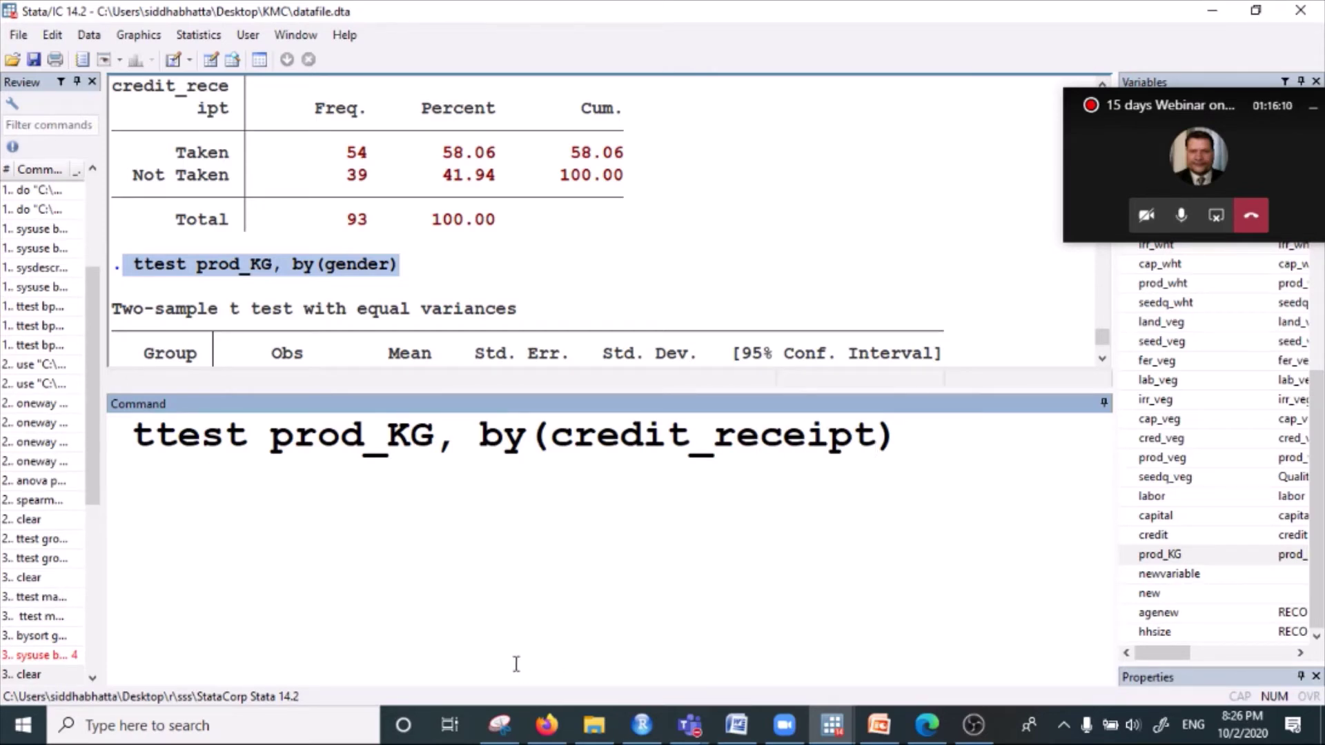
{"action": "left_click", "coordinate": [619, 449]}
{"action": "left_click", "coordinate": [528, 438]}
{"action": "left_click", "coordinate": [782, 435]}
{"action": "left_click", "coordinate": [131, 441]}
{"action": "key", "text": "BackSpace"}
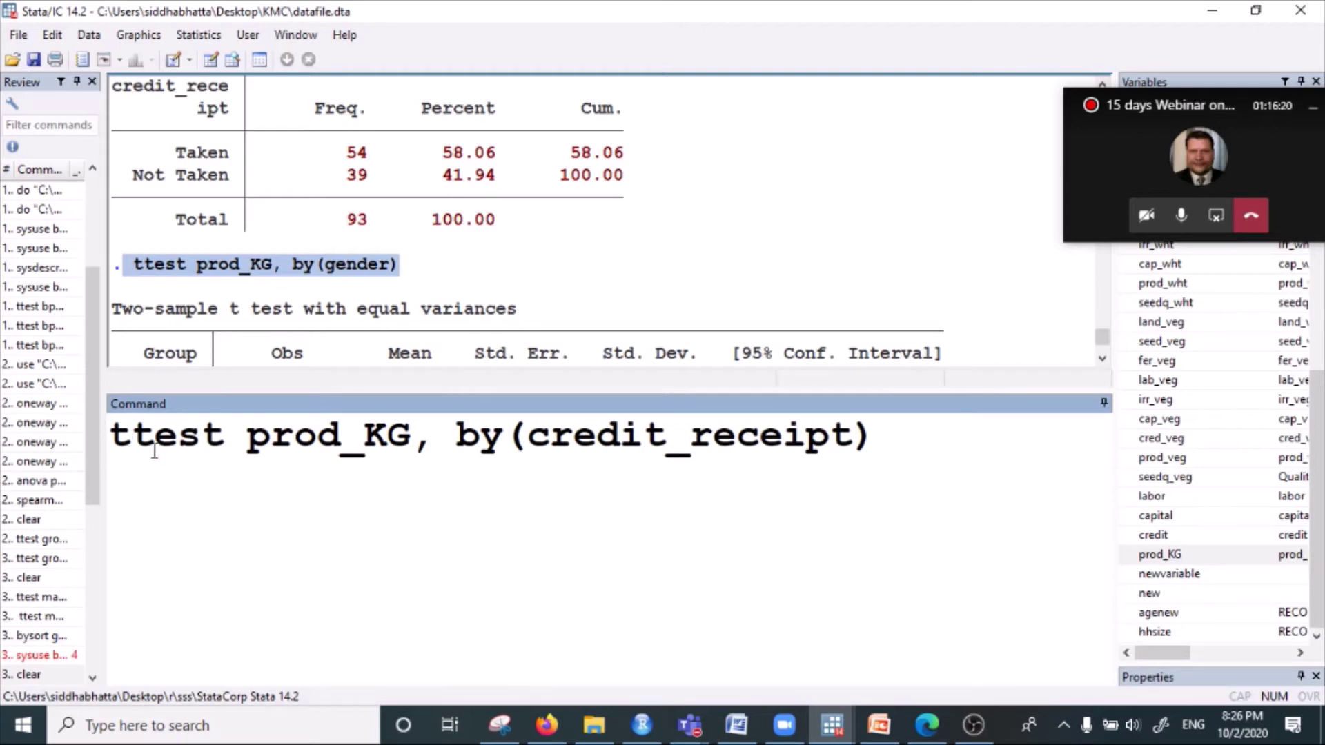
- Highlight prod_KG and the by(credit_receipt) option for explanation, and run "ttest prod_KG, by(credit_receipt)"
{"action": "left_click_drag", "start_coordinate": [110, 442], "coordinate": [410, 449]}
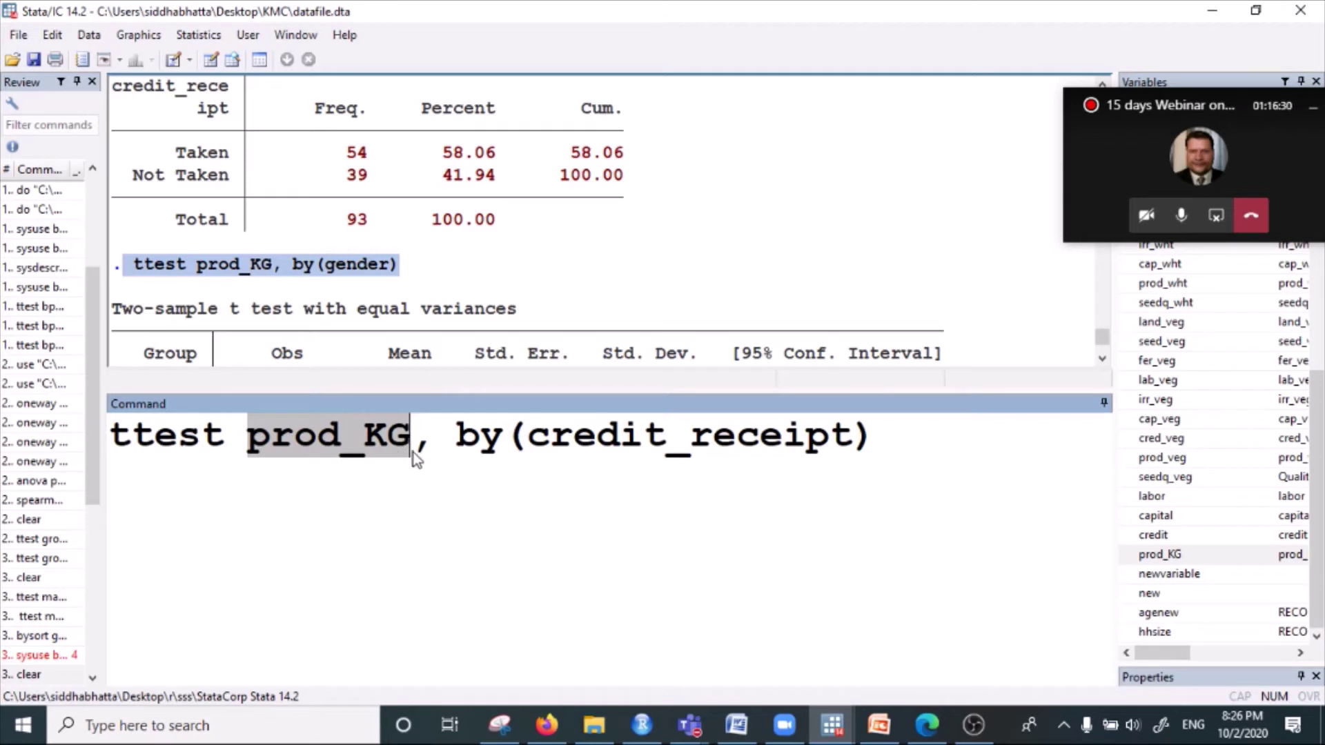
{"action": "left_click", "coordinate": [412, 453]}
{"action": "left_click", "coordinate": [483, 448]}
{"action": "left_click", "coordinate": [598, 447]}
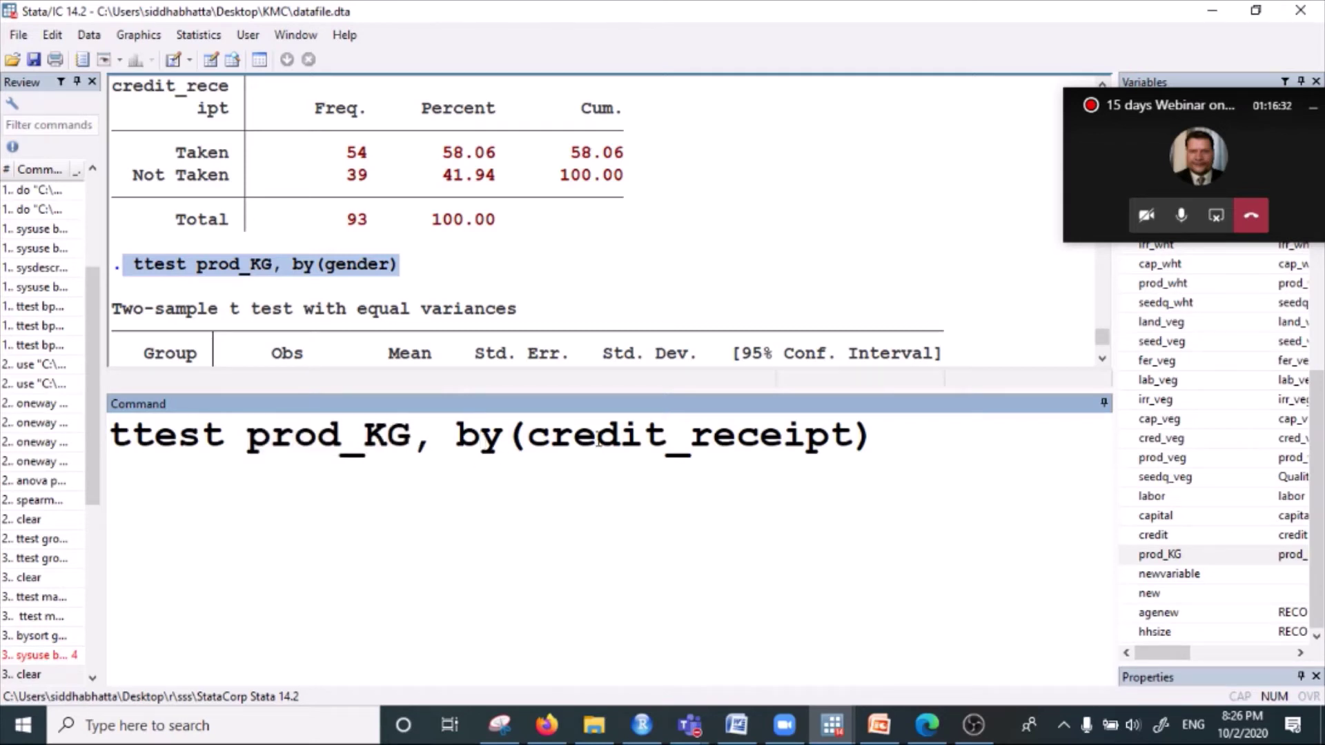
{"action": "left_click", "coordinate": [766, 427]}
{"action": "left_click_drag", "start_coordinate": [454, 446], "coordinate": [869, 447]}
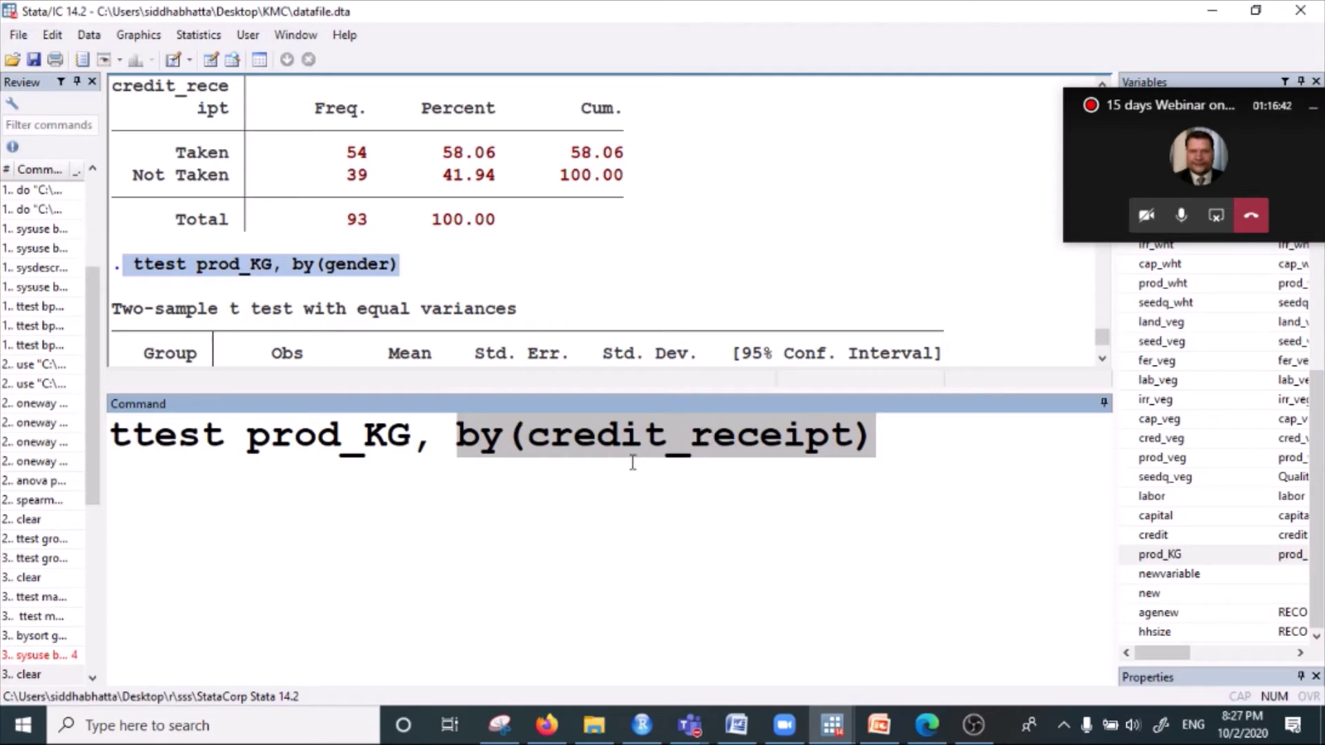
{"action": "left_click", "coordinate": [882, 436]}
{"action": "key", "text": "Return"}
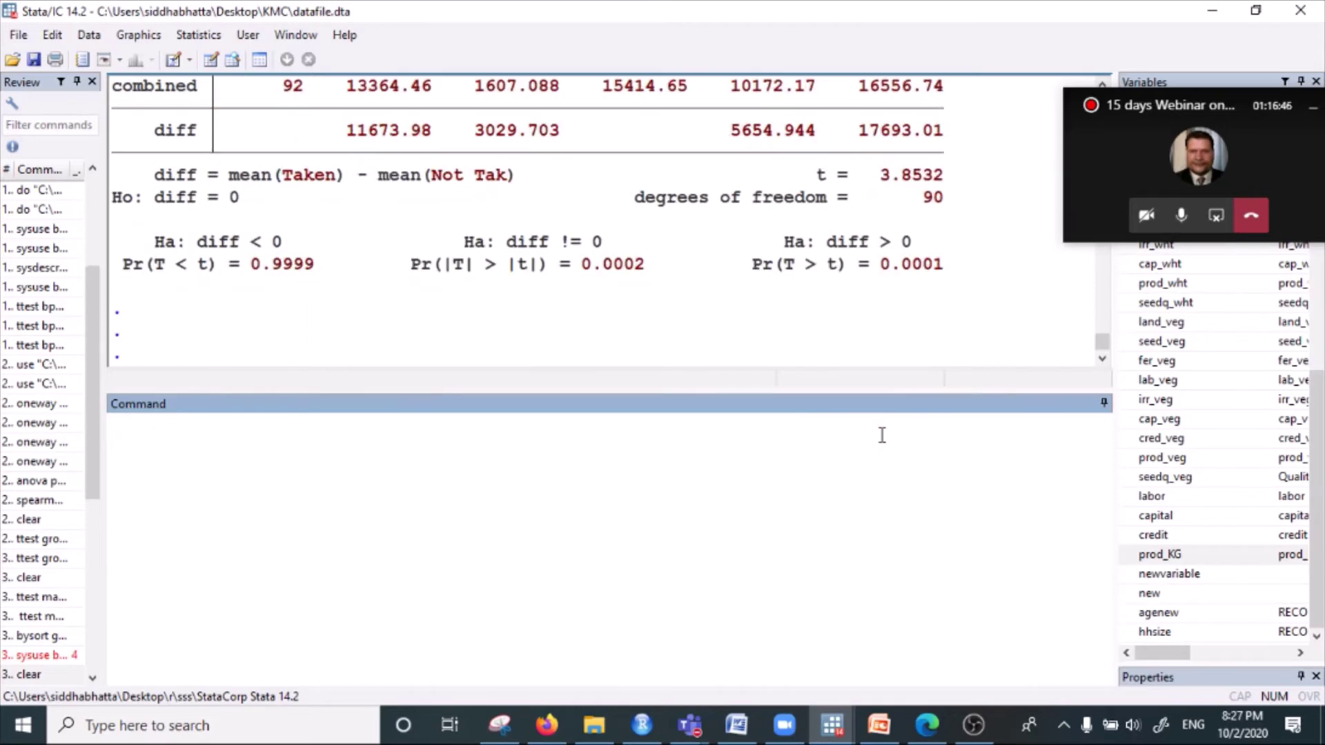
- Review the credit_receipt t-test table and write the note "Ho: there is no difference" in the command line
{"action": "scroll", "coordinate": [598, 347], "scroll_direction": "up", "scroll_amount": 3}
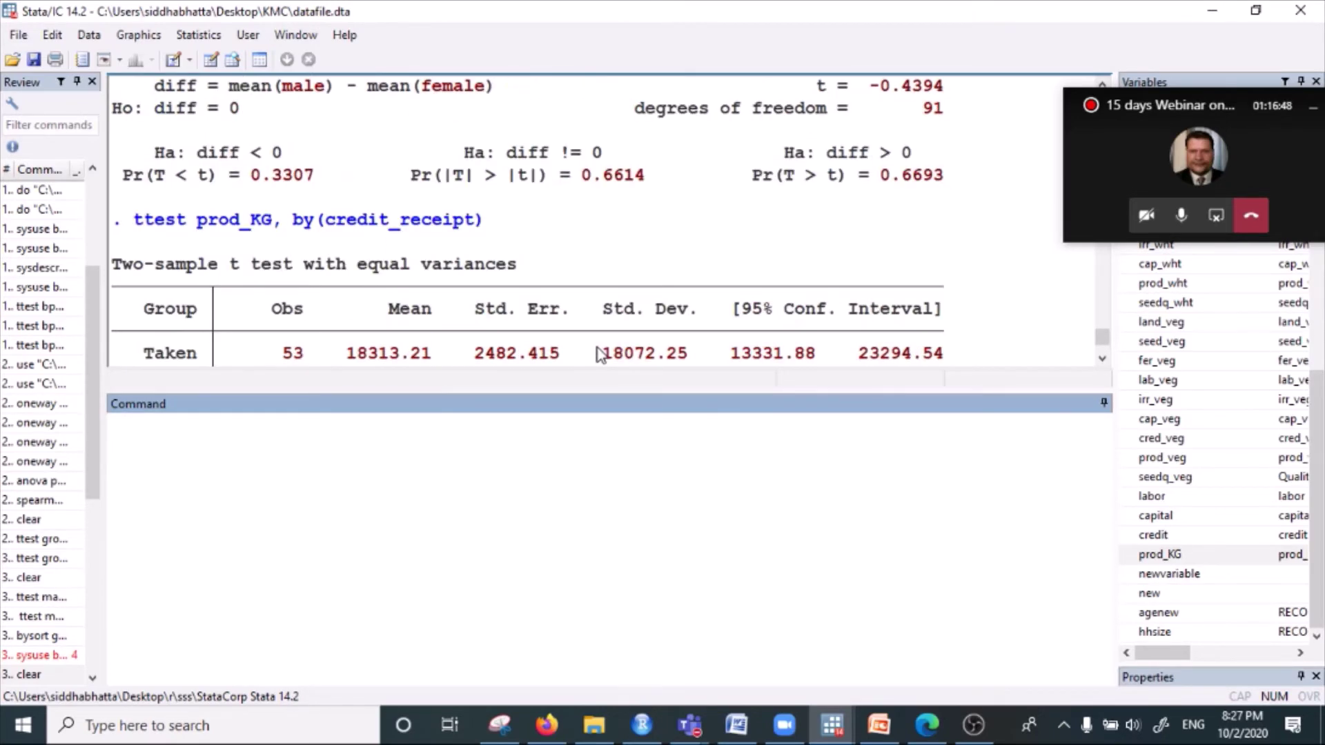
{"action": "scroll", "coordinate": [607, 356], "scroll_direction": "down", "scroll_amount": 3}
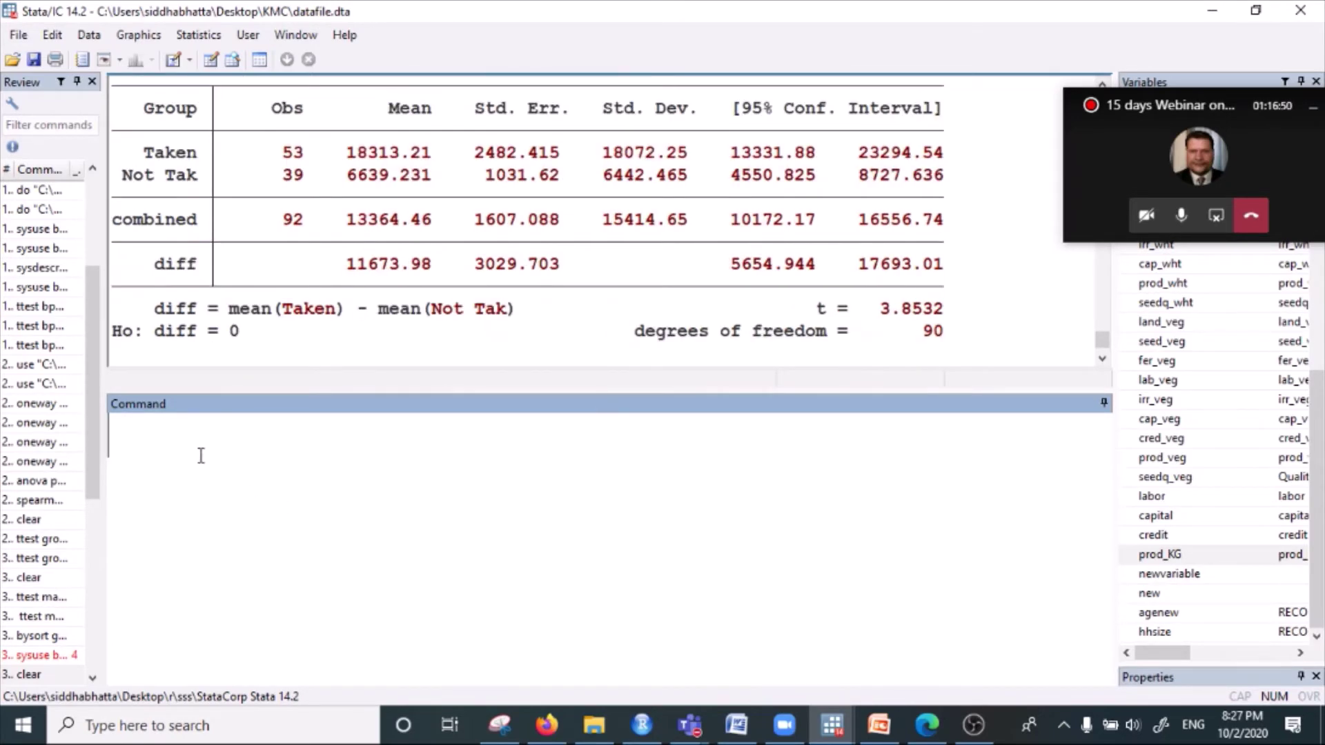
{"action": "type", "text": "Ho"}
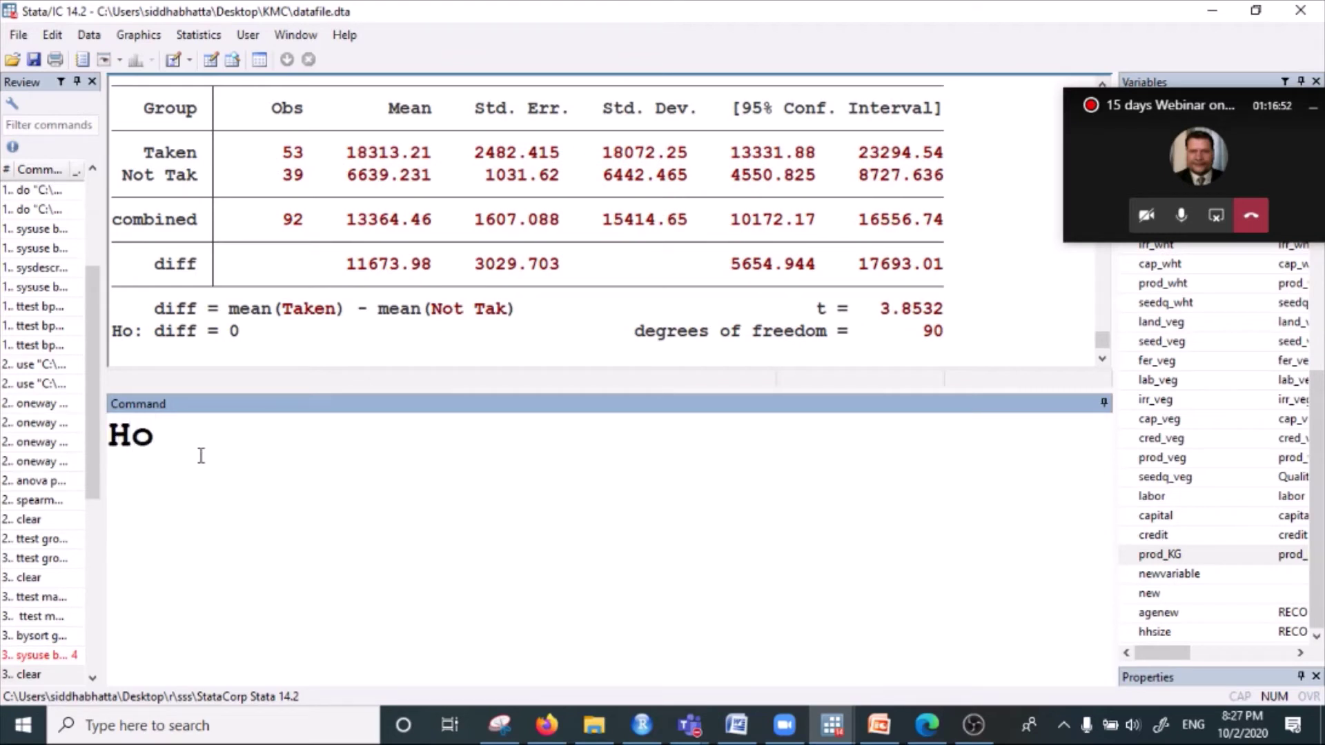
{"action": "type", "text": ": there is no d"}
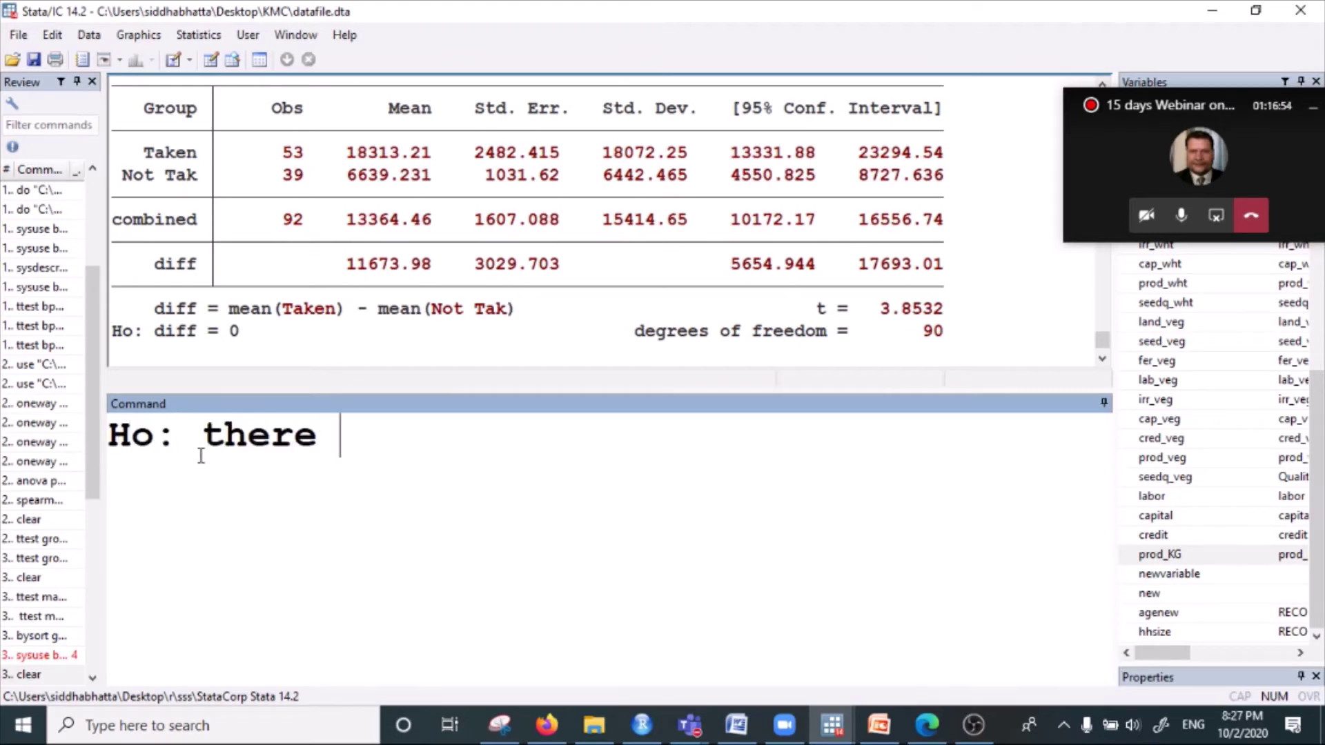
{"action": "type", "text": "ifference"}
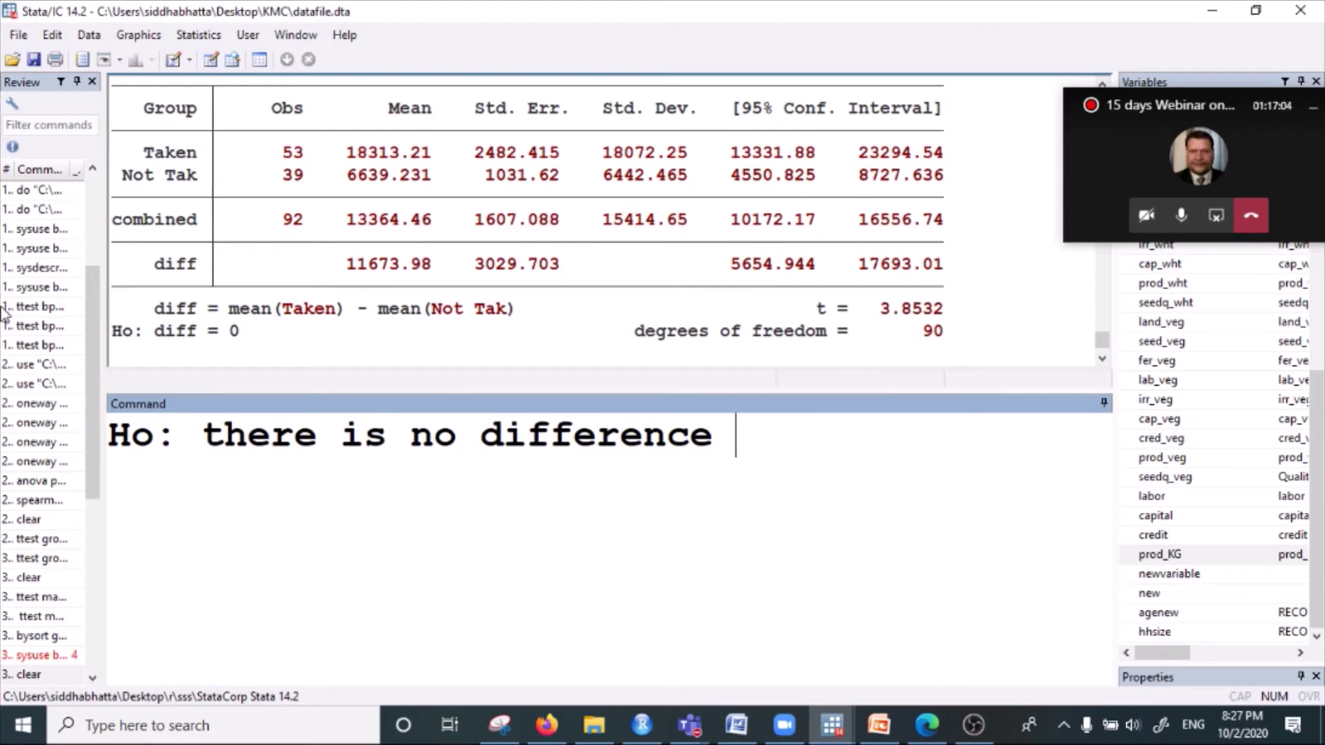
- Highlight the two-sided p-value in the results and append "//p<0.05, so the claim is rejected" to the note
{"action": "scroll", "coordinate": [503, 295], "scroll_direction": "down", "scroll_amount": 2}
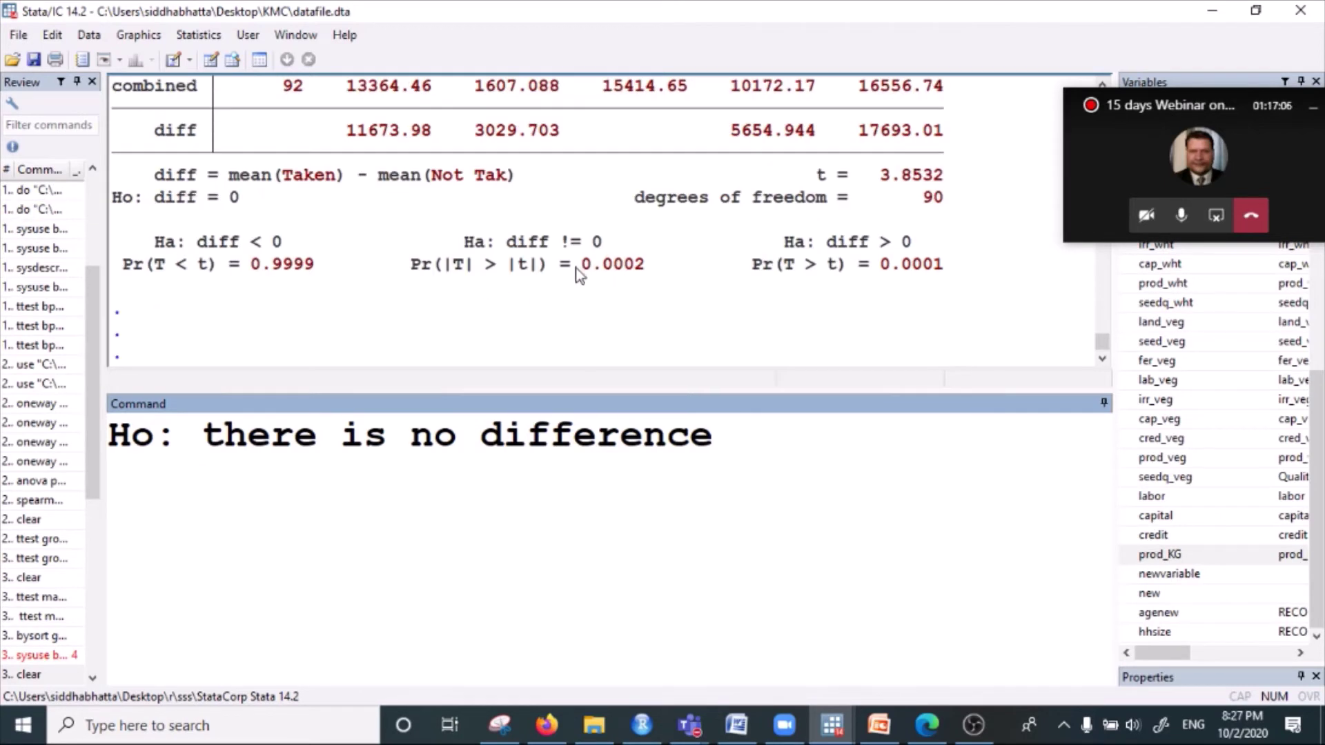
{"action": "left_click_drag", "start_coordinate": [581, 265], "coordinate": [644, 266]}
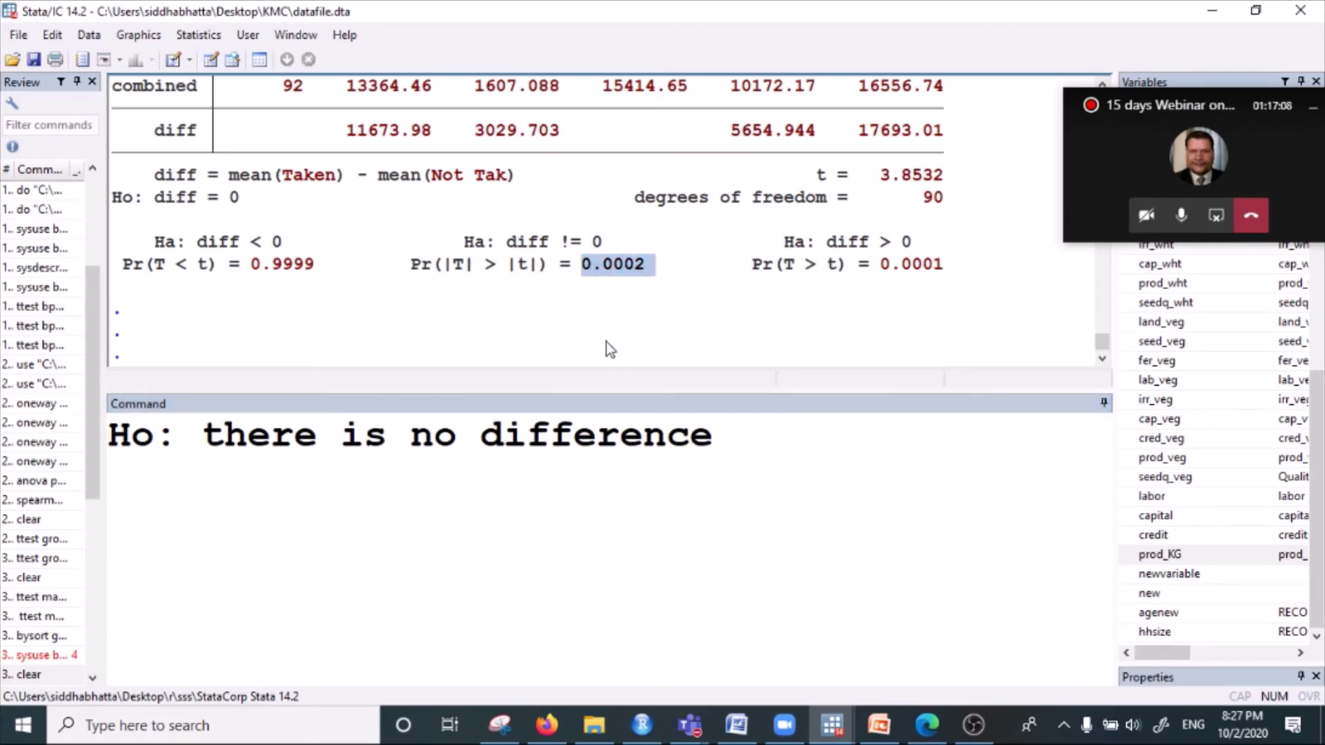
{"action": "left_click", "coordinate": [732, 445]}
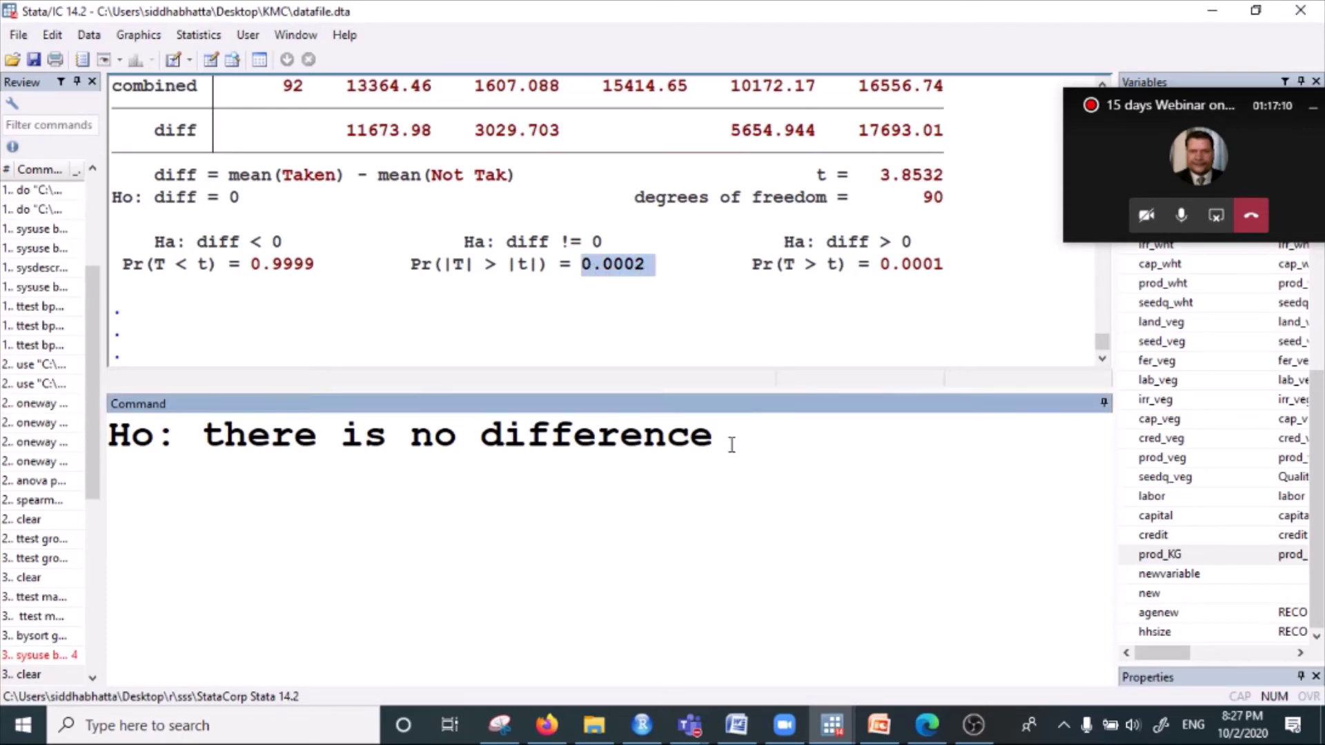
{"action": "type", "text": "//p"}
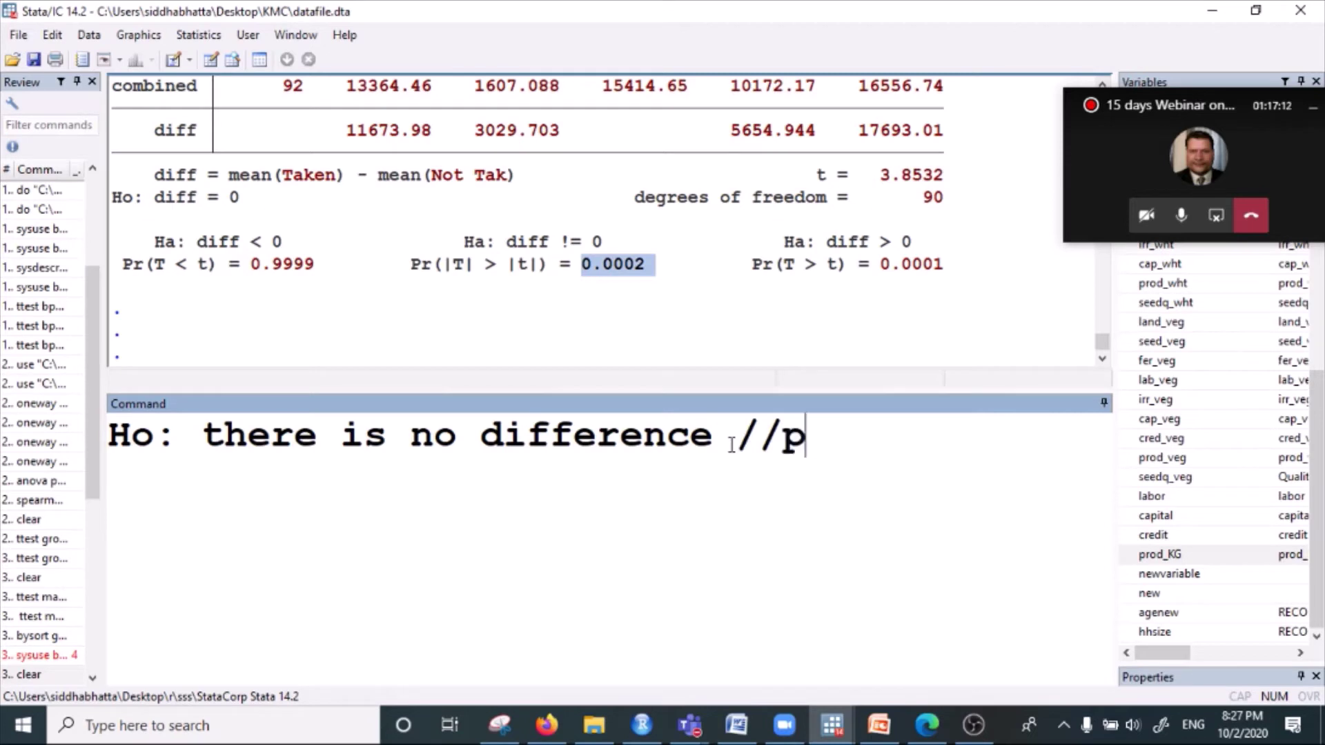
{"action": "type", "text": "<0.05"}
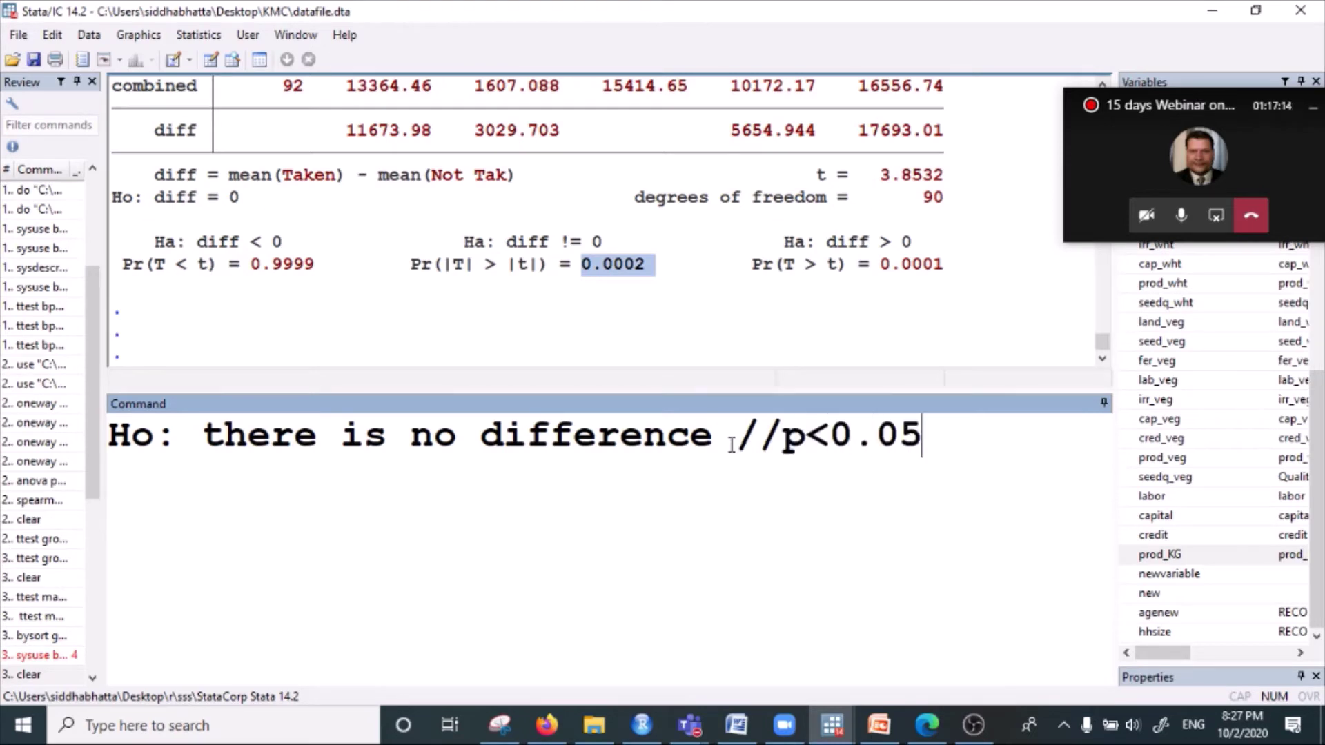
{"action": "type", "text": ", so "}
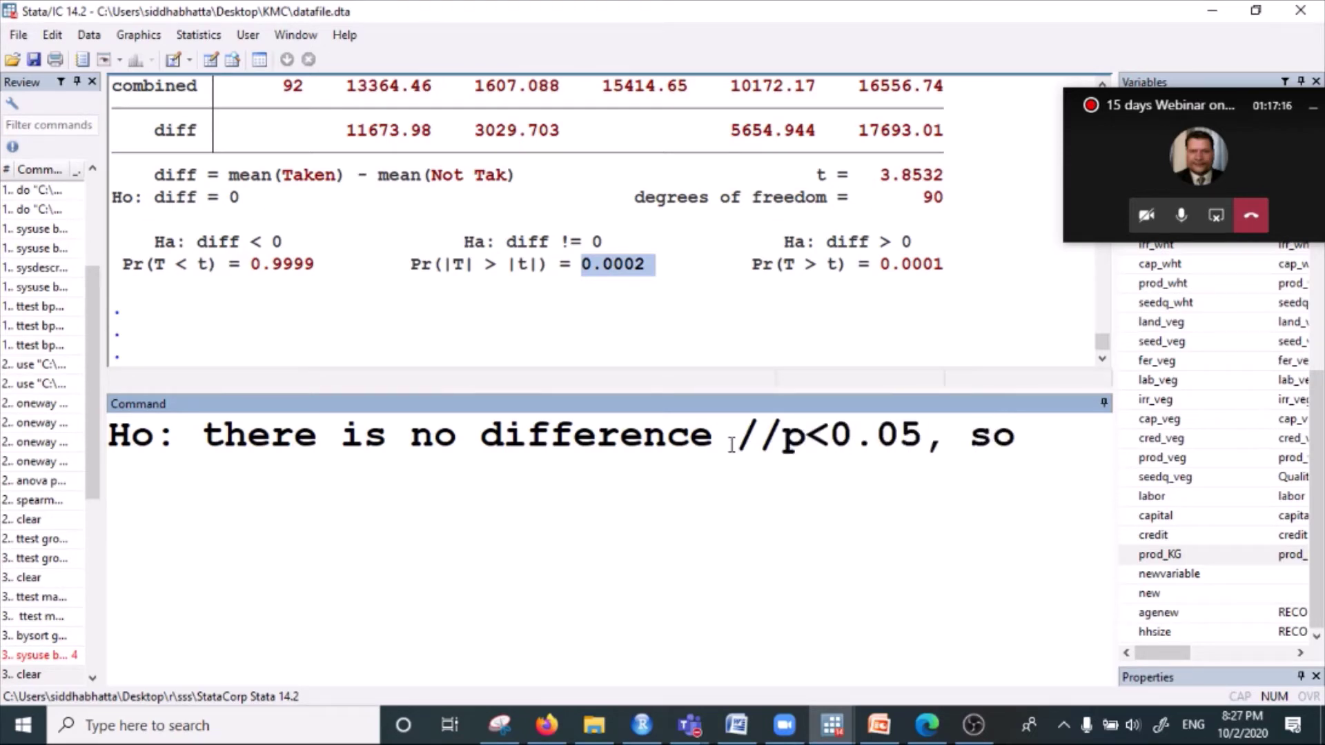
{"action": "type", "text": "the claim is"}
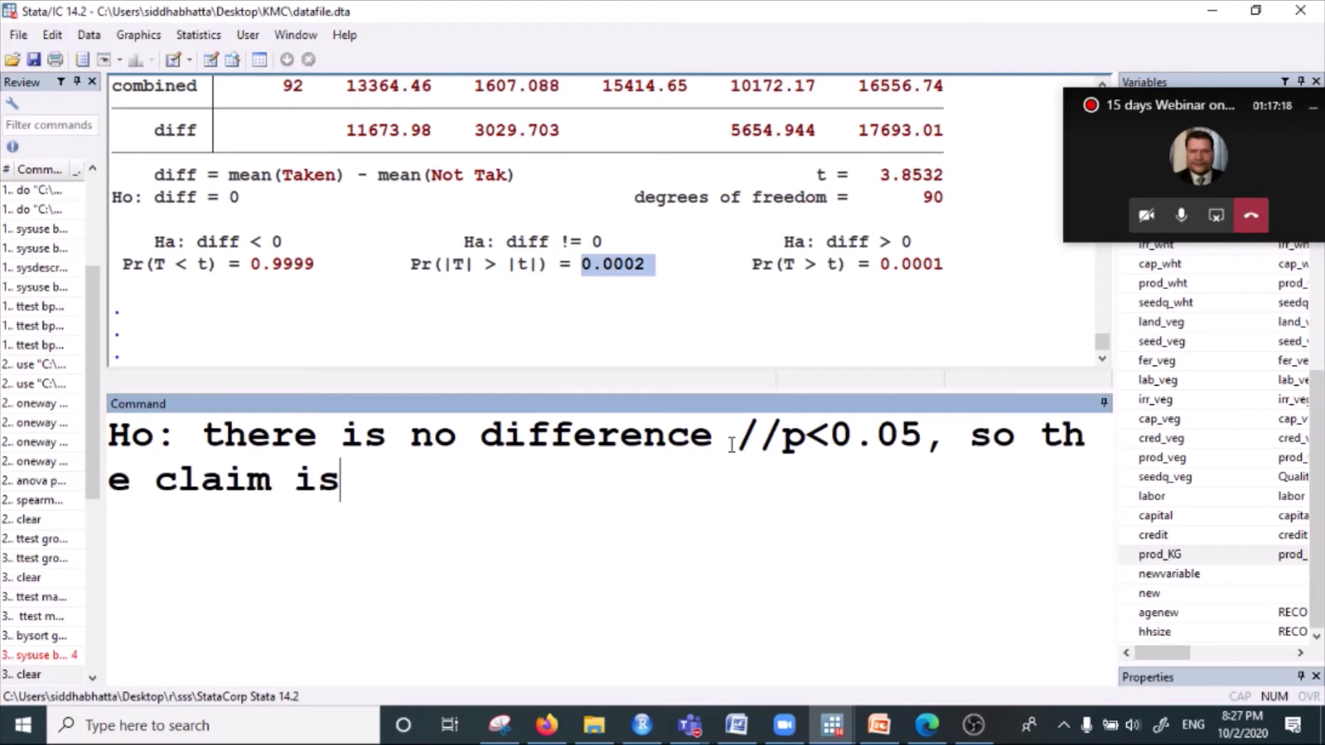
{"action": "type", "text": " rejected"}
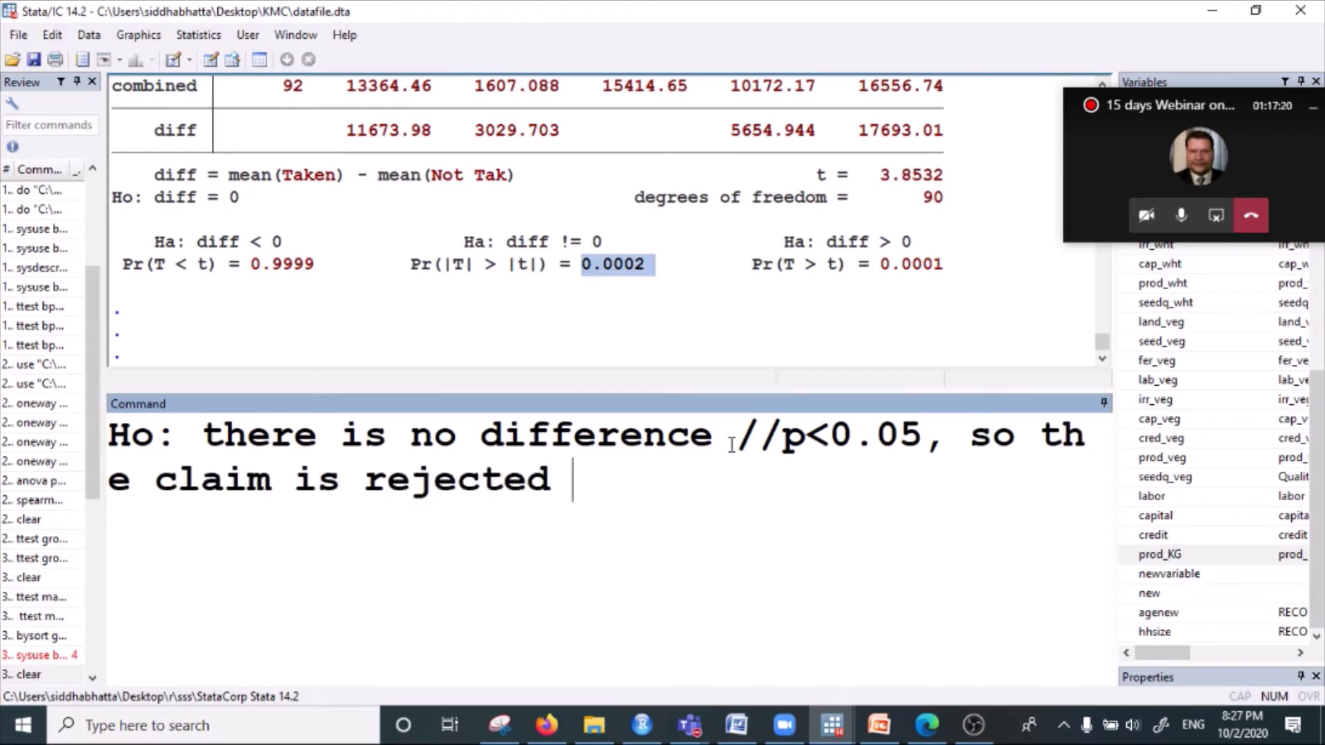
- Extend the note with ". There is signifcant difference between credit takers and not takers." and return to the group means in the results
{"action": "key", "text": "BackSpace"}
{"action": "type", "text": ". There is s"}
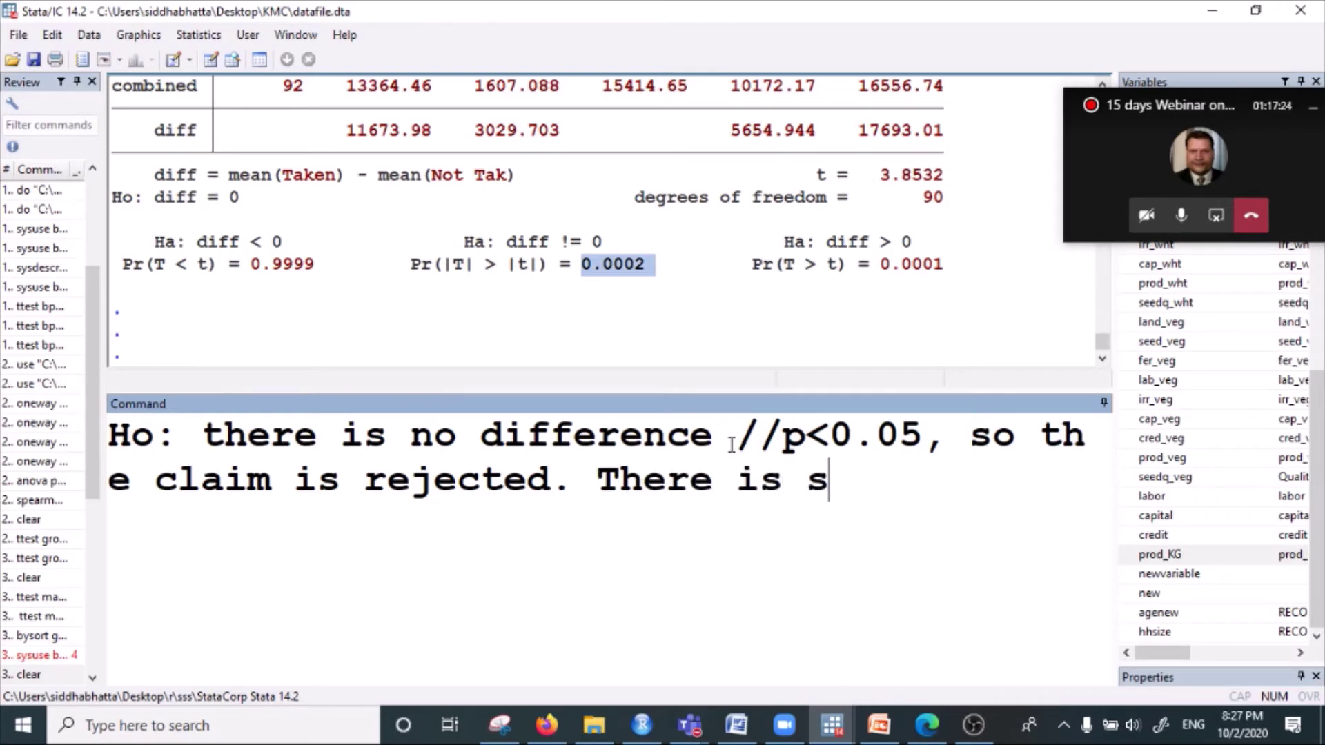
{"action": "type", "text": "igni"}
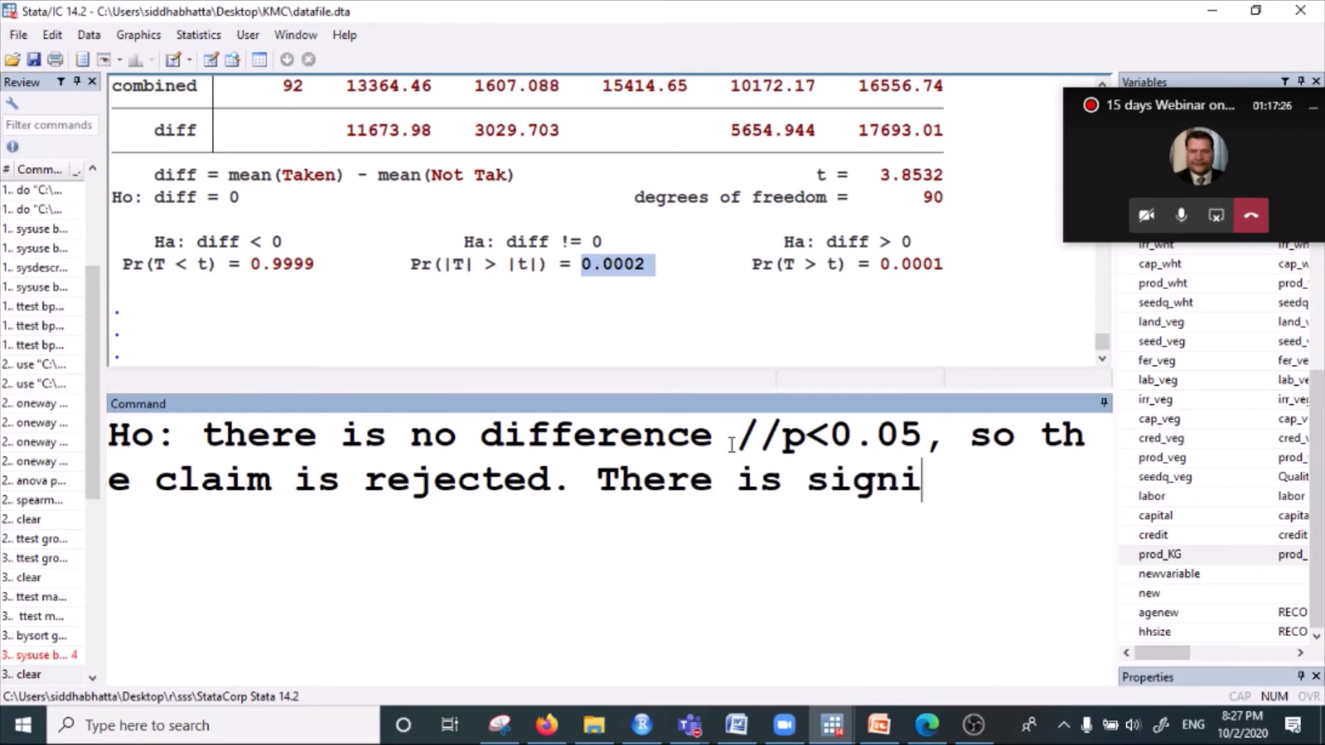
{"action": "type", "text": "fcant di"}
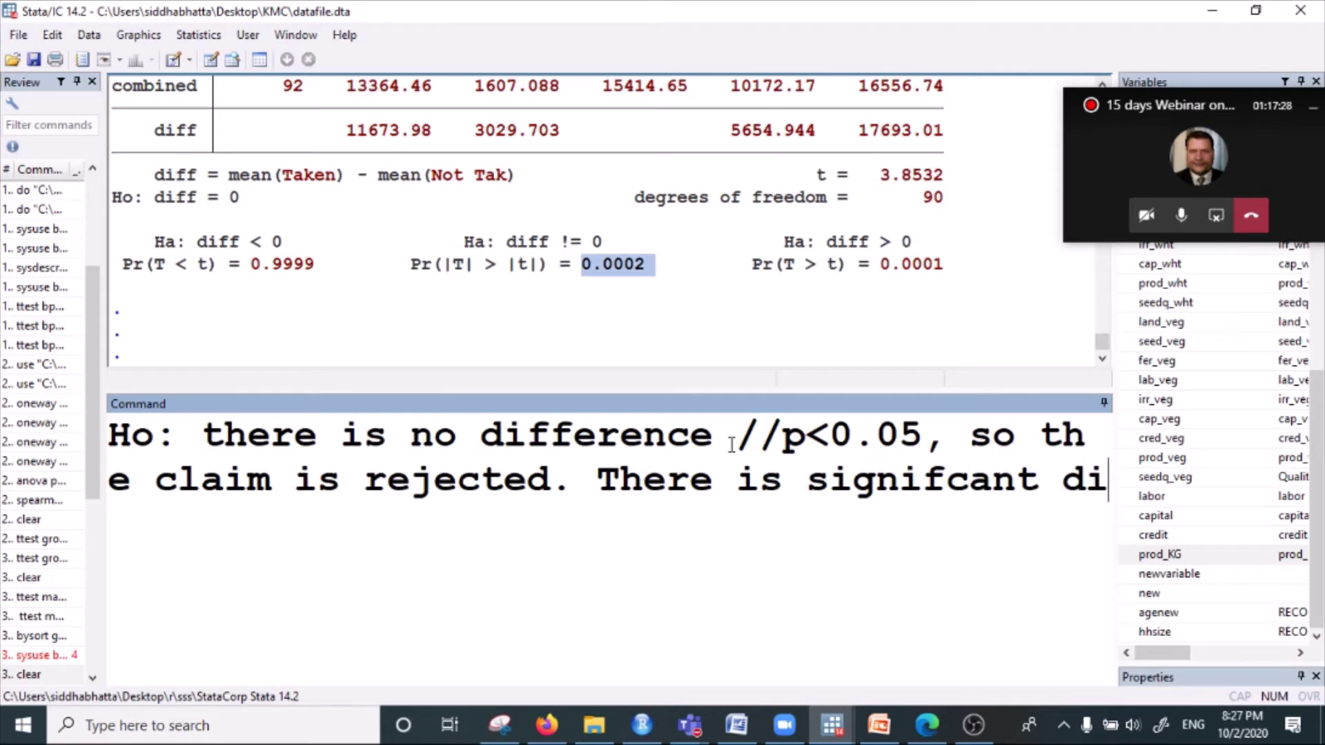
{"action": "type", "text": "fference b"}
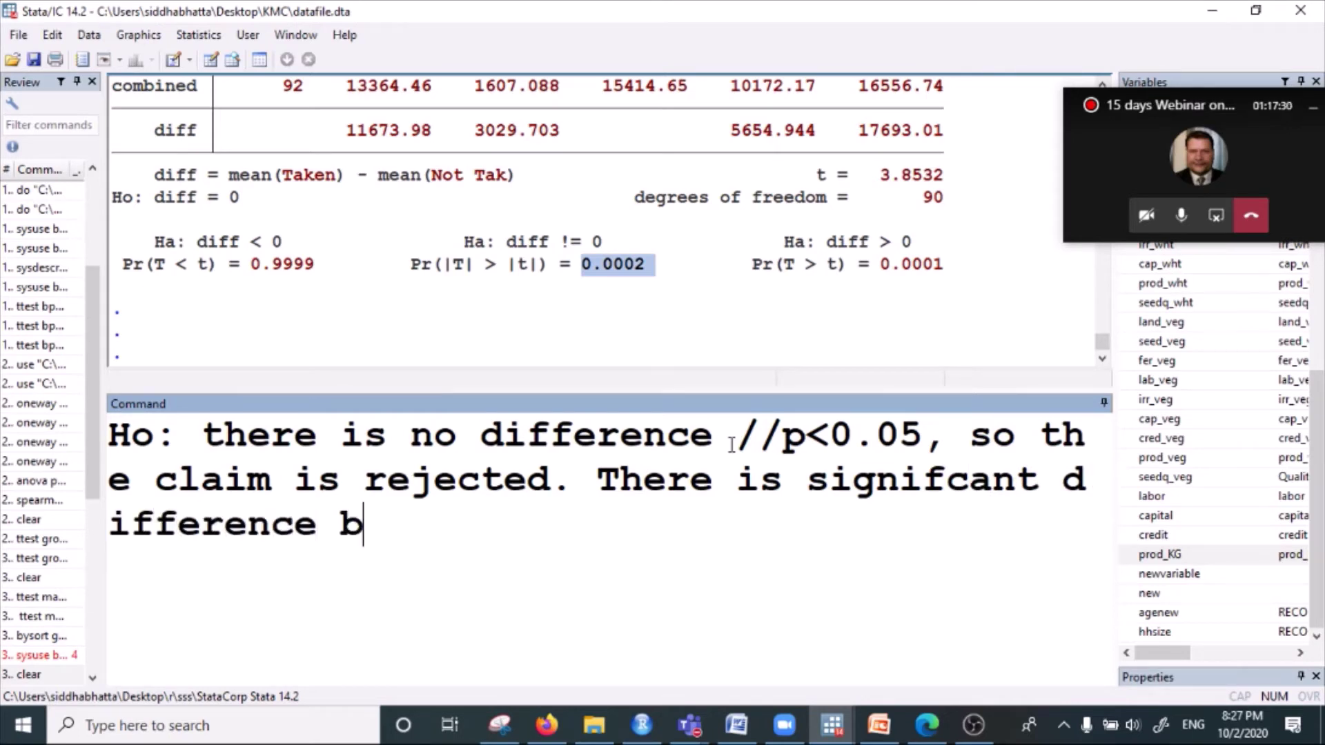
{"action": "type", "text": "etween c"}
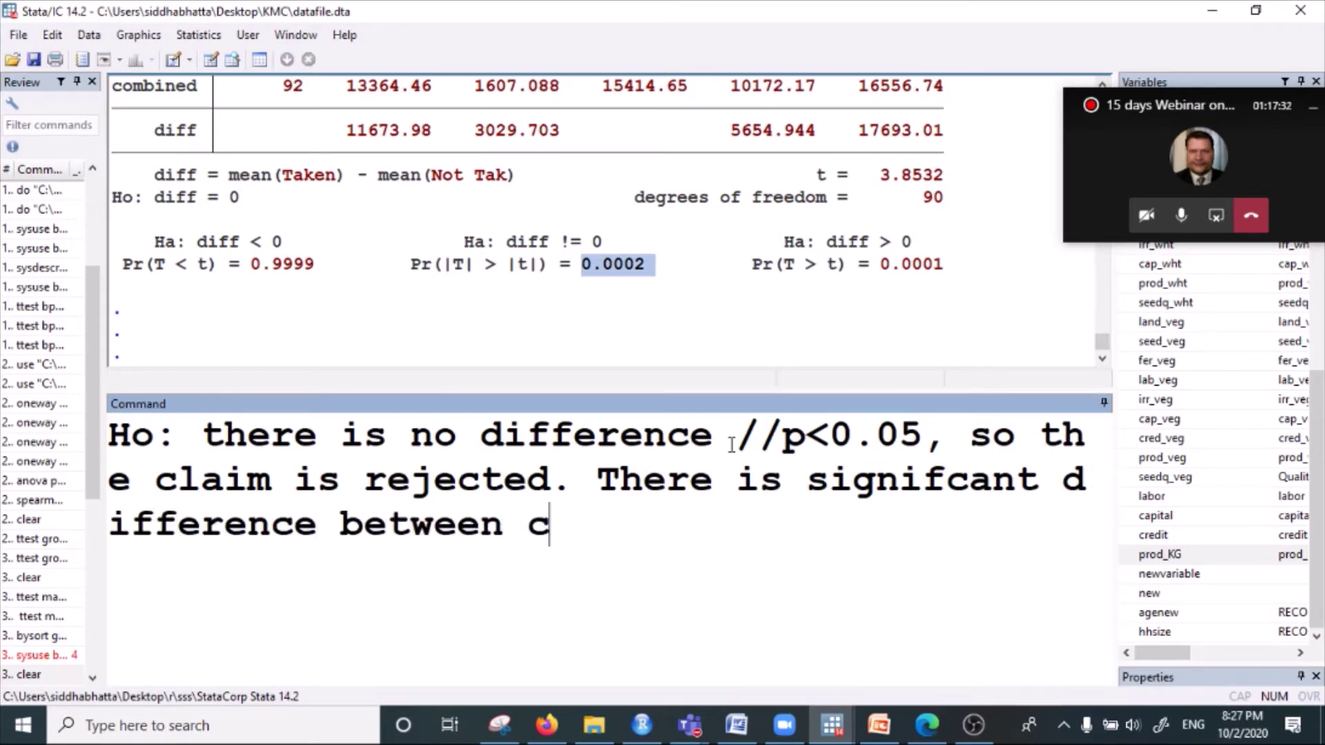
{"action": "type", "text": "redit take"}
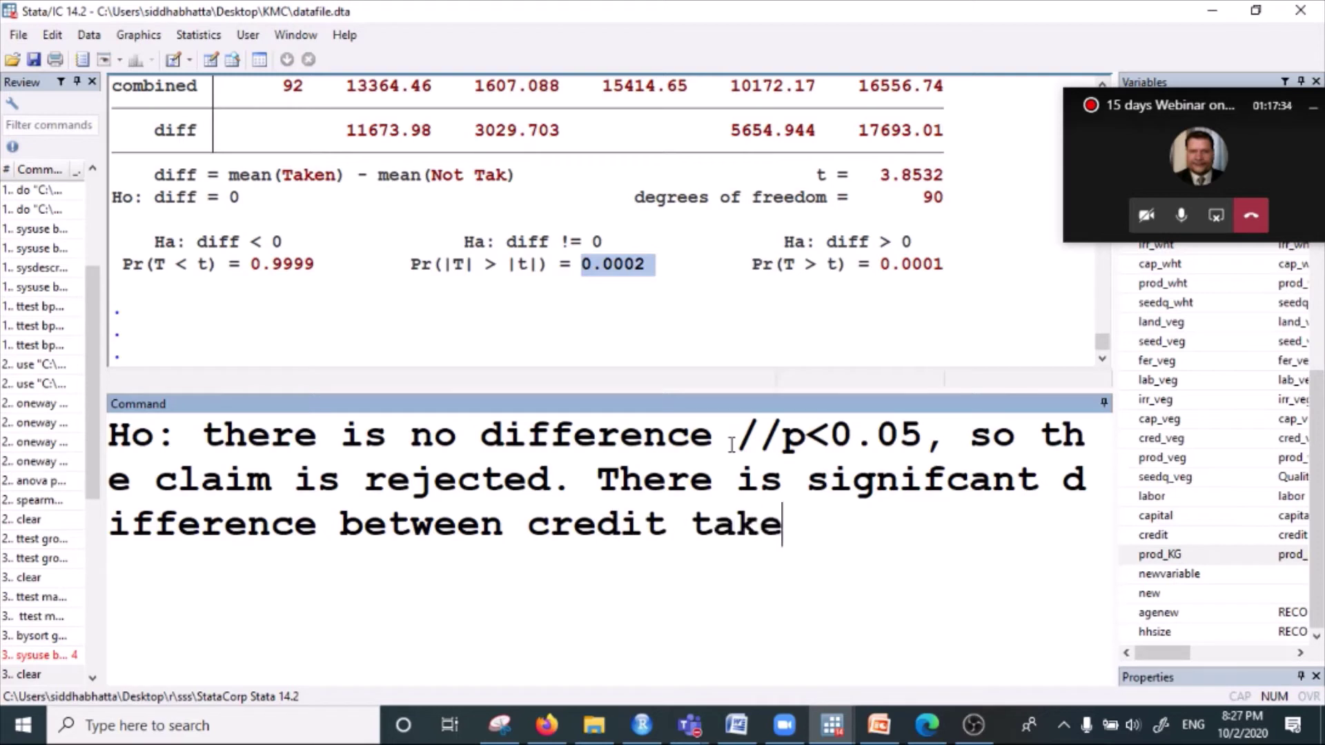
{"action": "type", "text": "rs and n"}
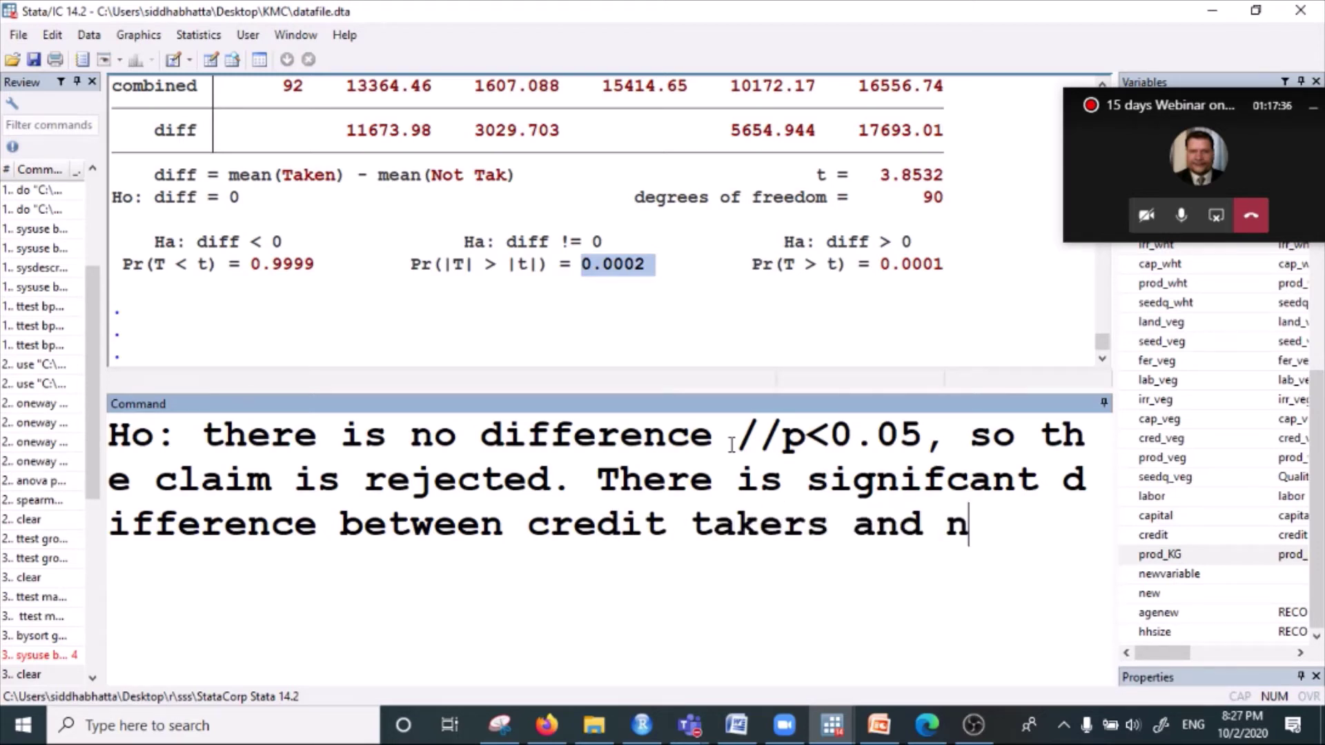
{"action": "type", "text": "ot takers."}
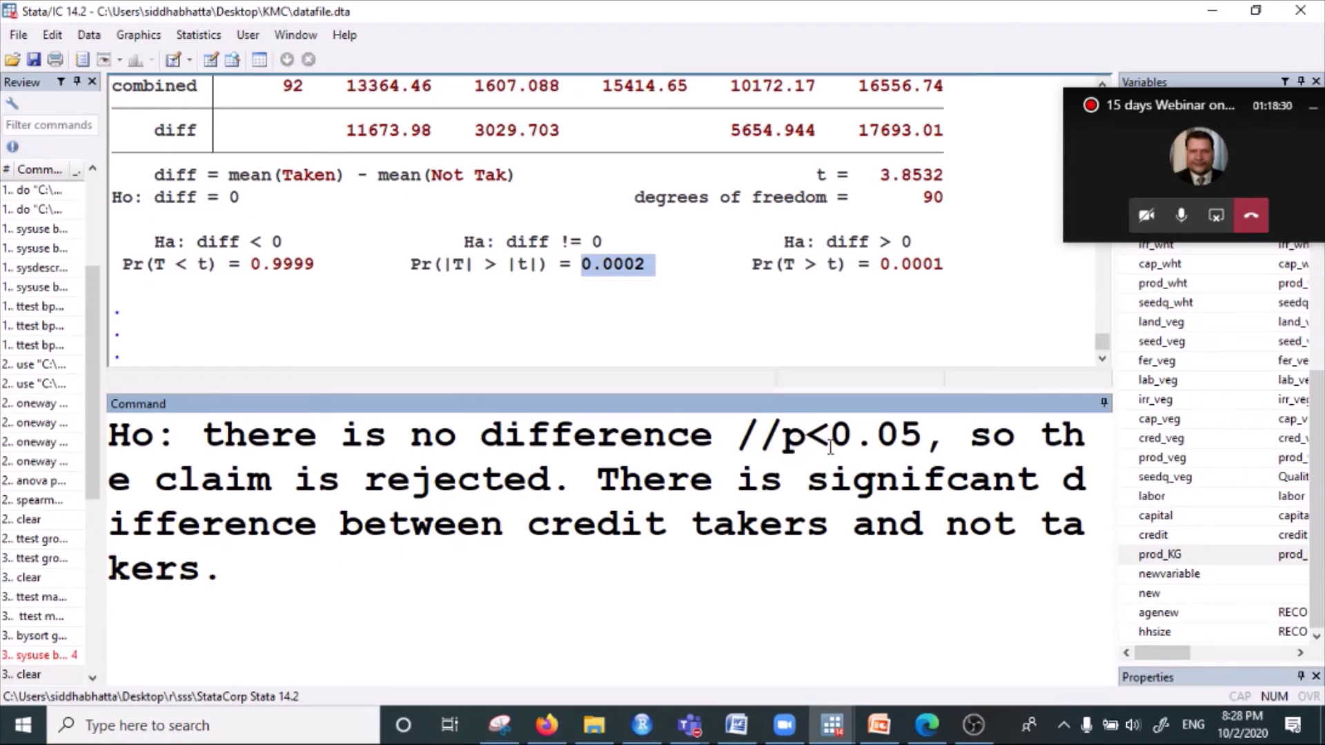
{"action": "scroll", "coordinate": [740, 219], "scroll_direction": "up", "scroll_amount": 2}
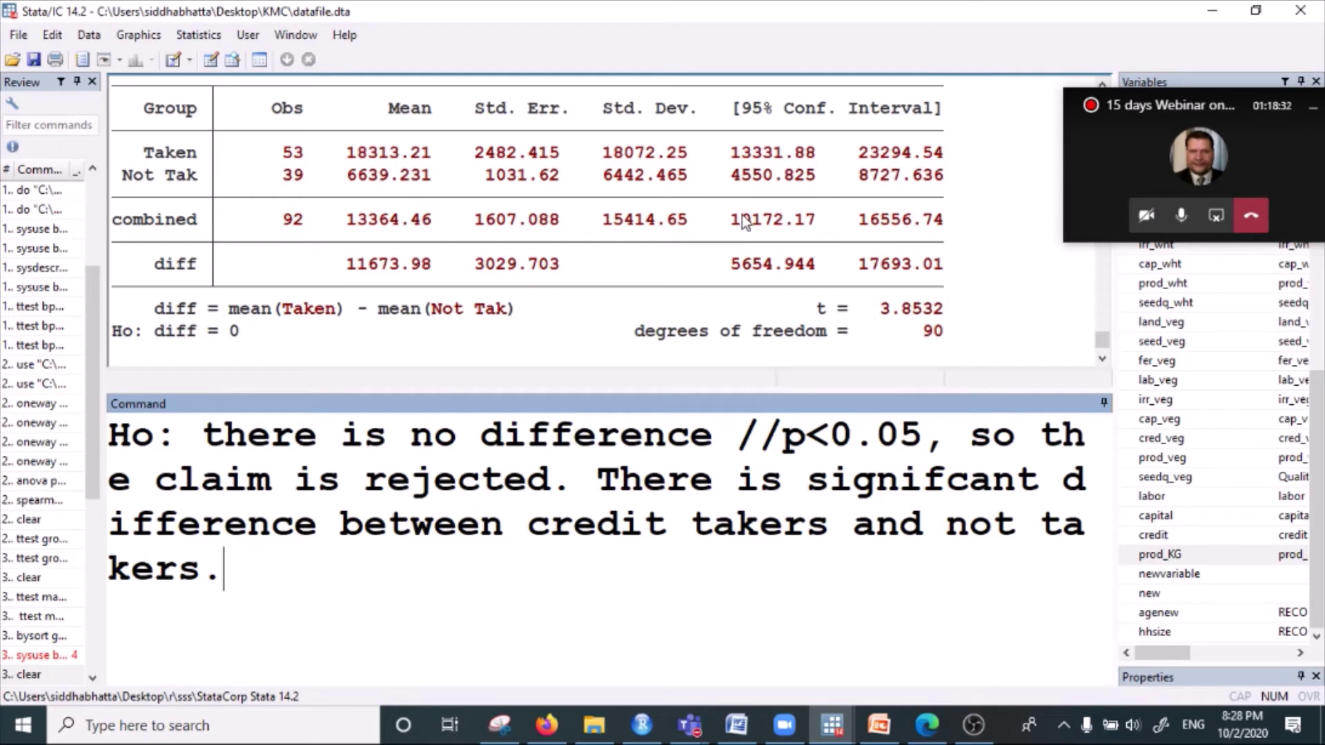
- Return to the credit_receipt t-test output in the results and clear the hypothesis note from the command line
{"action": "scroll", "coordinate": [668, 247], "scroll_direction": "up", "scroll_amount": 1}
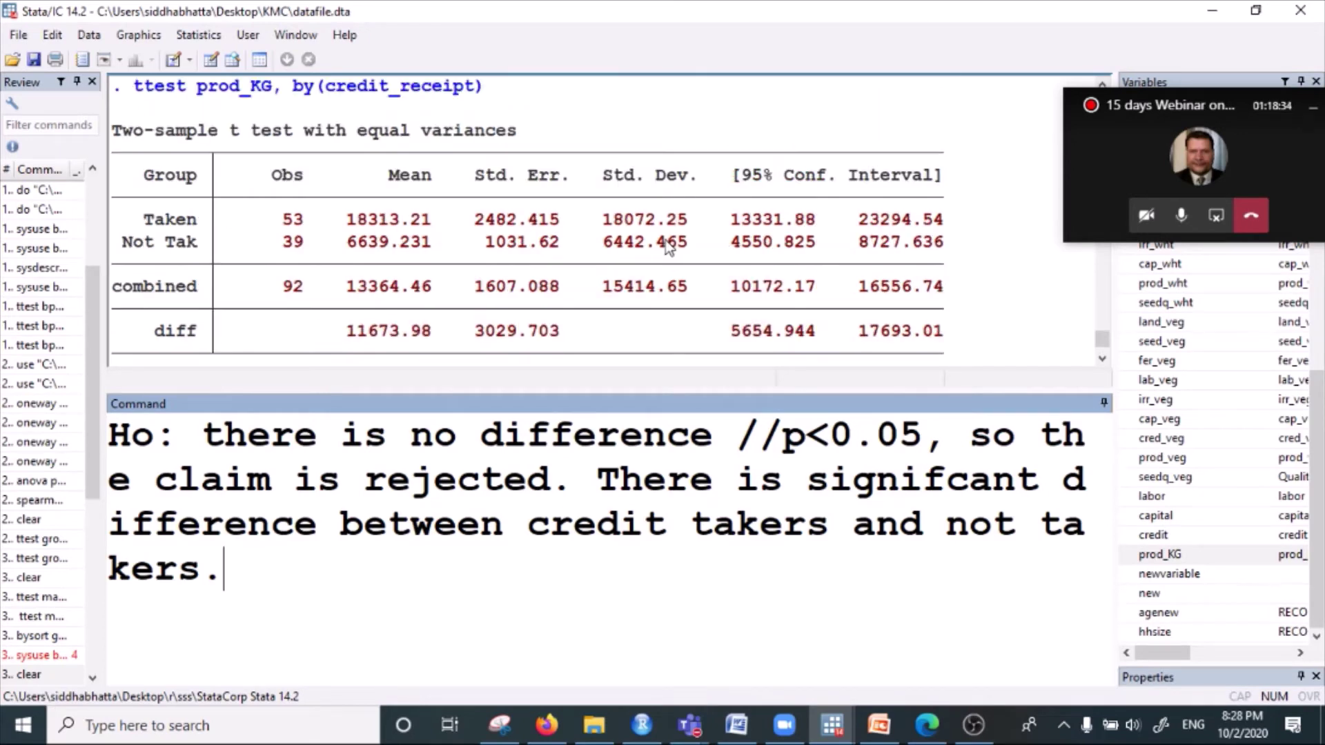
{"action": "scroll", "coordinate": [668, 242], "scroll_direction": "up", "scroll_amount": 2}
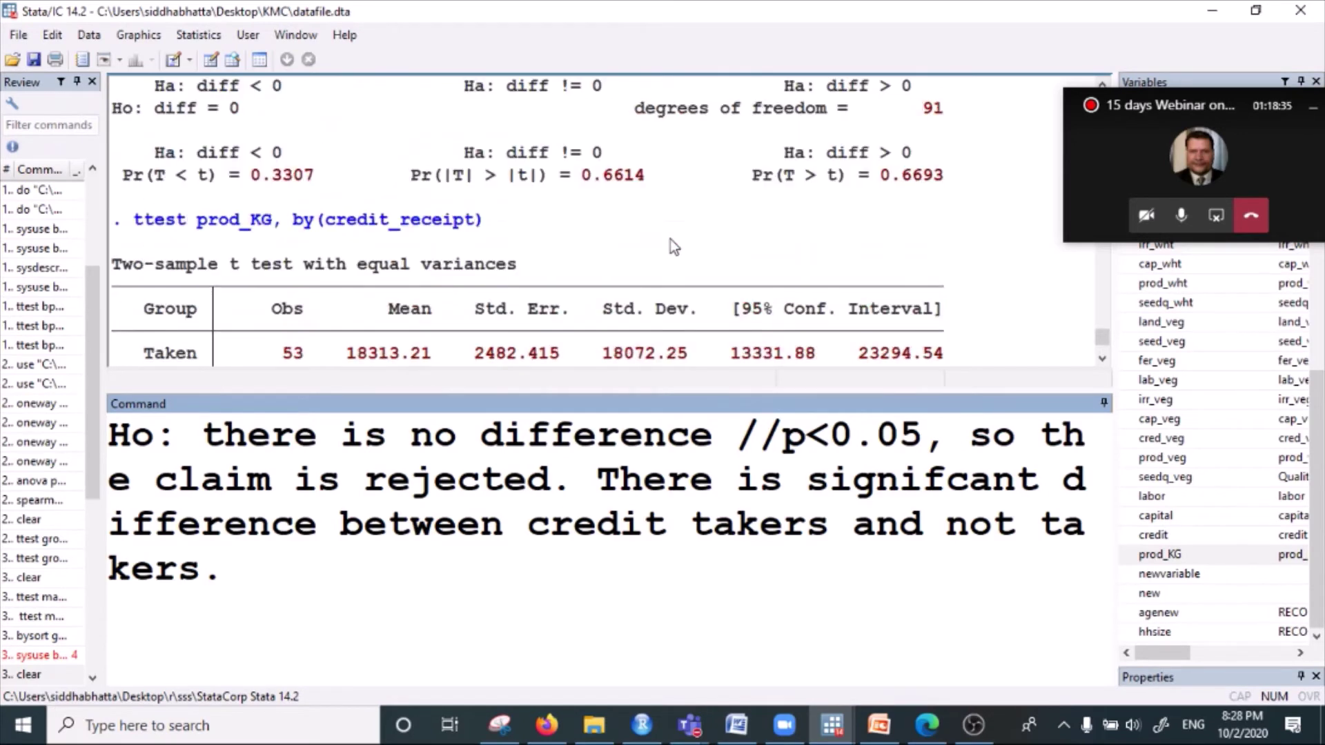
{"action": "triple_click", "coordinate": [141, 445]}
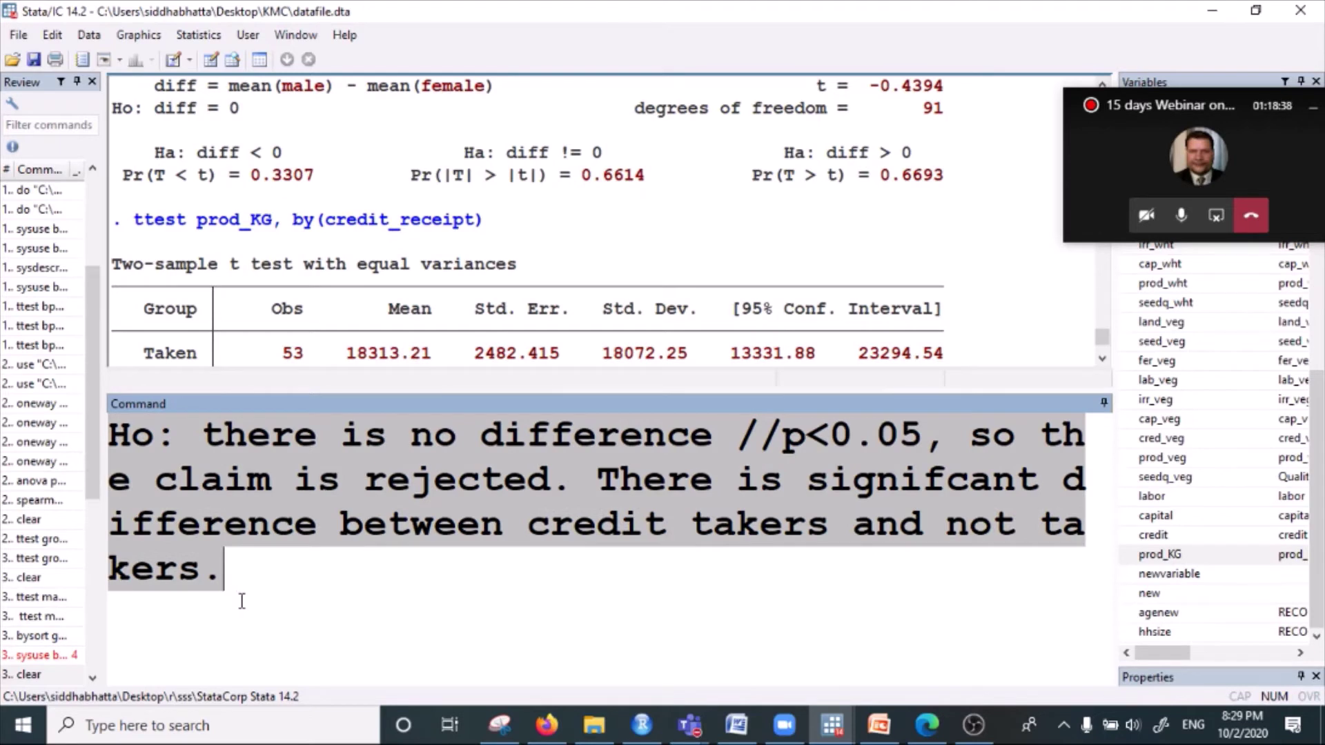
{"action": "key", "text": "Delete"}
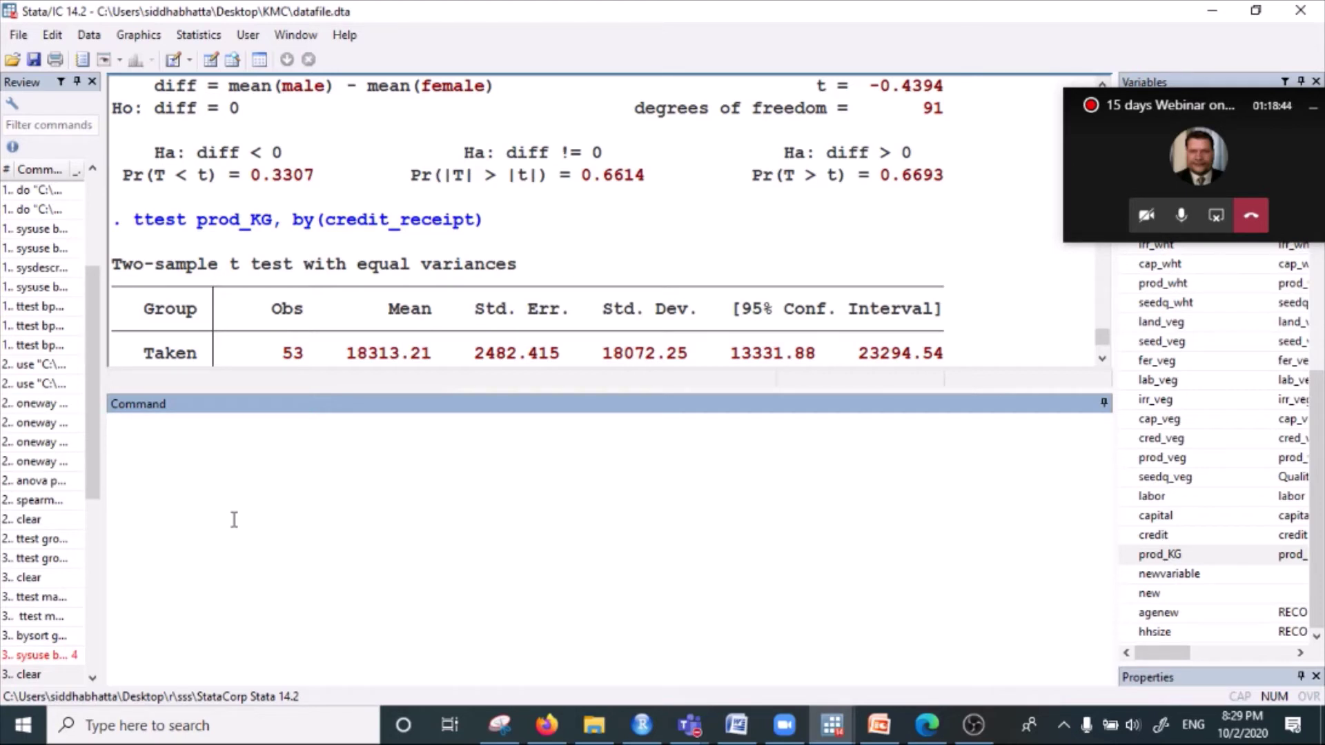
- Enter the command "ttest age, by (credit_receipt)", moving the call window off the variable list to pick age
{"action": "type", "text": "ttest"}
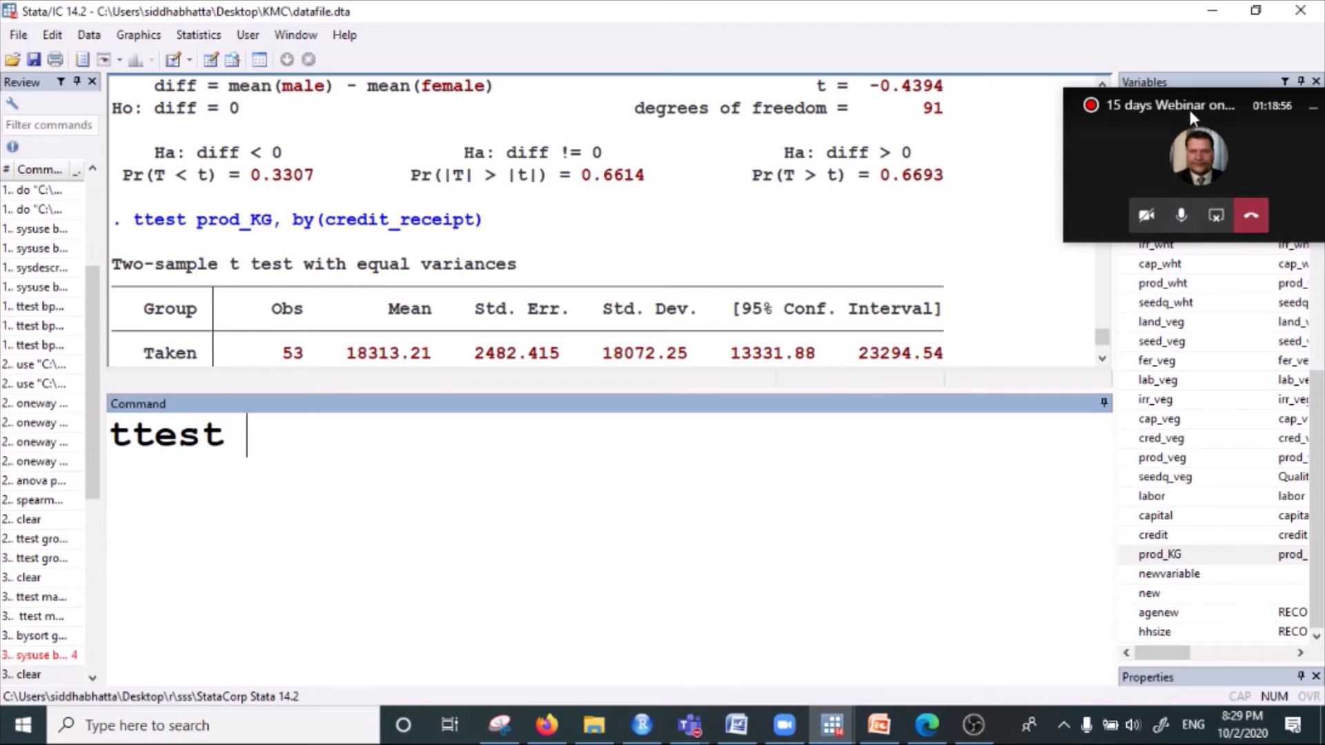
{"action": "left_click_drag", "start_coordinate": [1188, 106], "coordinate": [1206, 371]}
{"action": "scroll", "coordinate": [1206, 226], "scroll_direction": "up", "scroll_amount": 7}
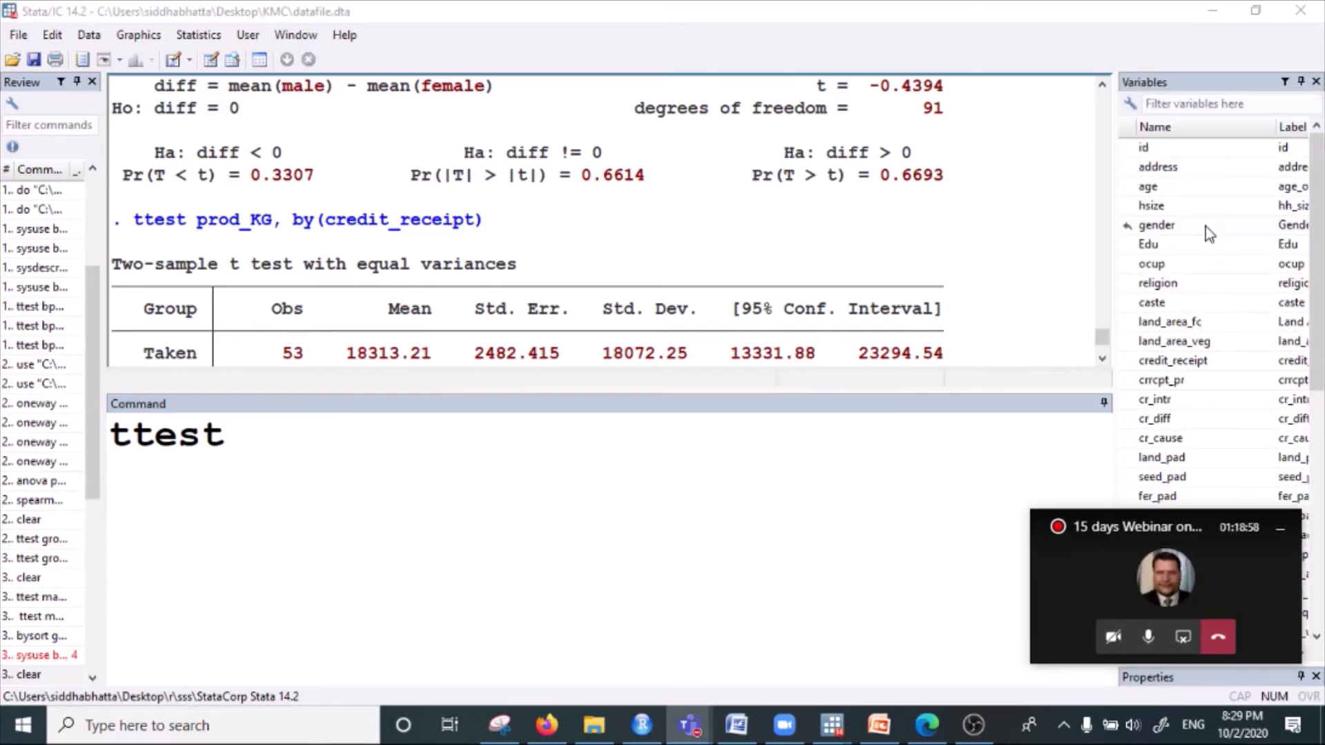
{"action": "double_click", "coordinate": [1147, 187]}
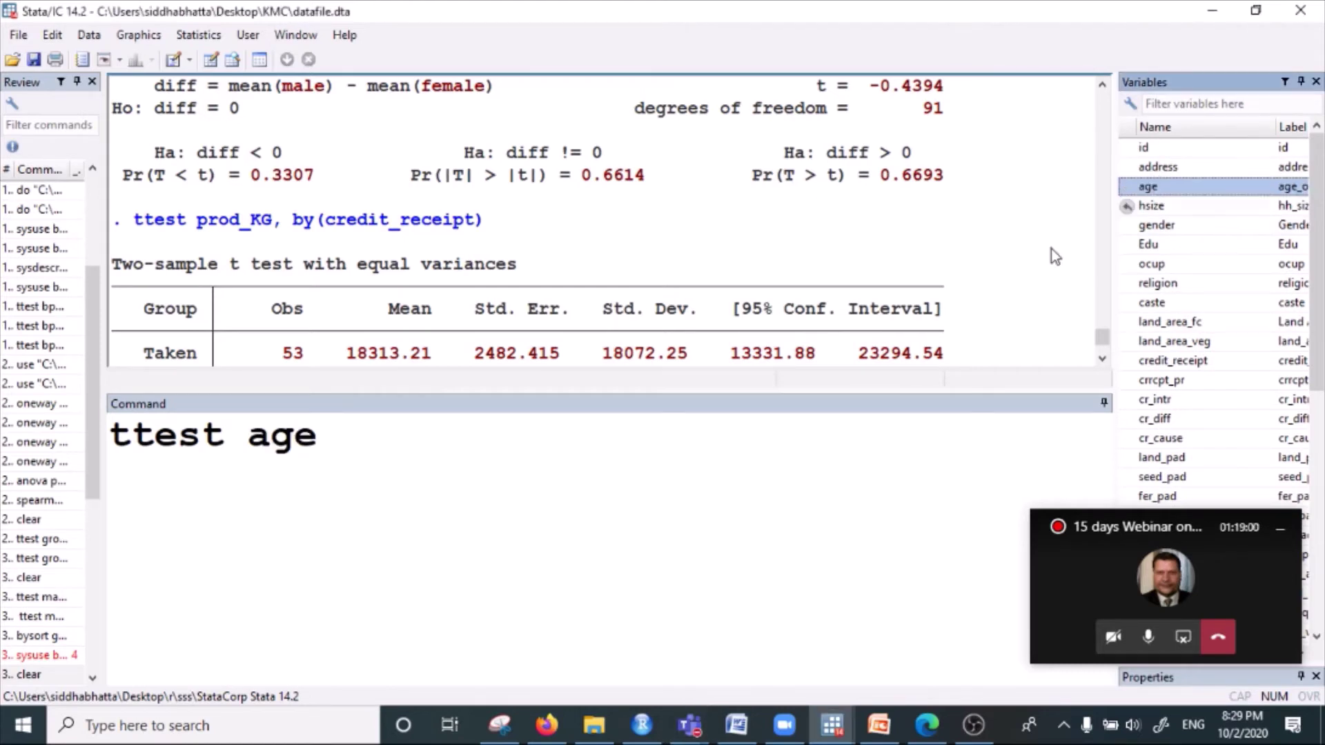
{"action": "left_click", "coordinate": [359, 451]}
{"action": "type", "text": ","}
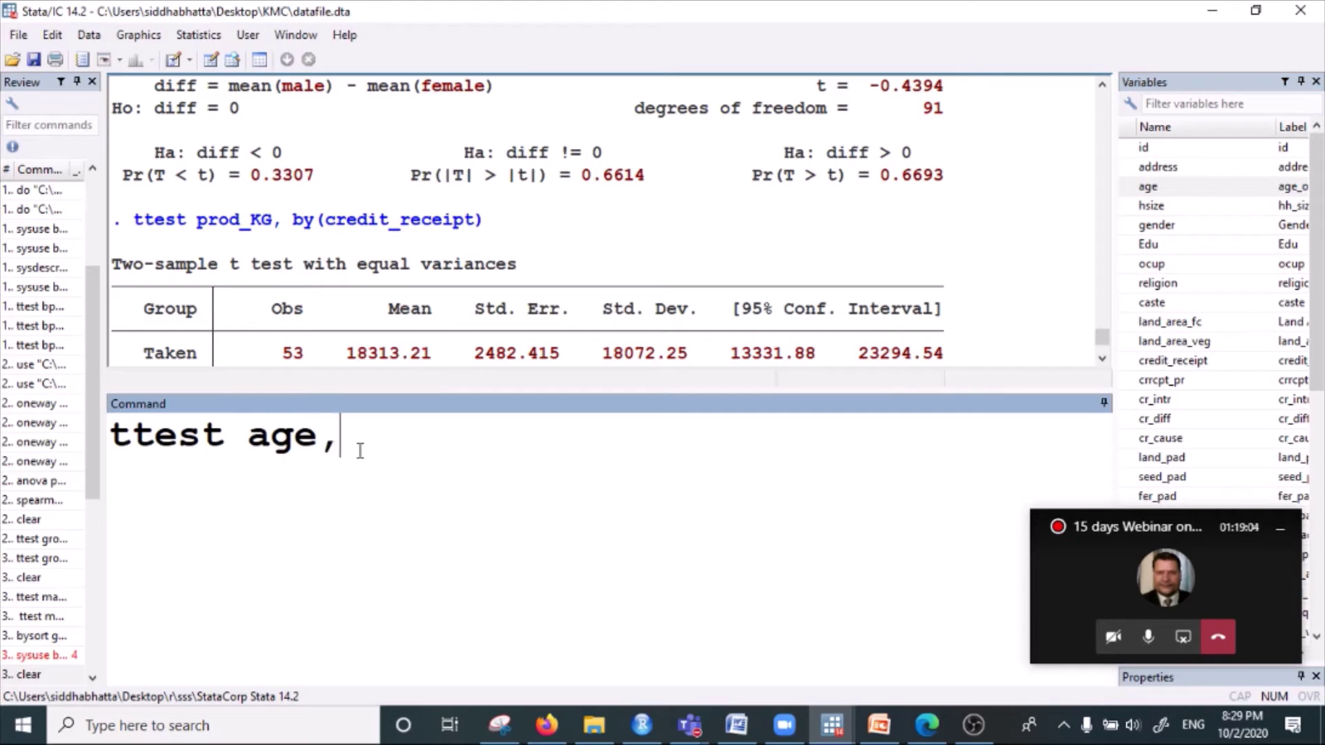
{"action": "type", "text": " by "}
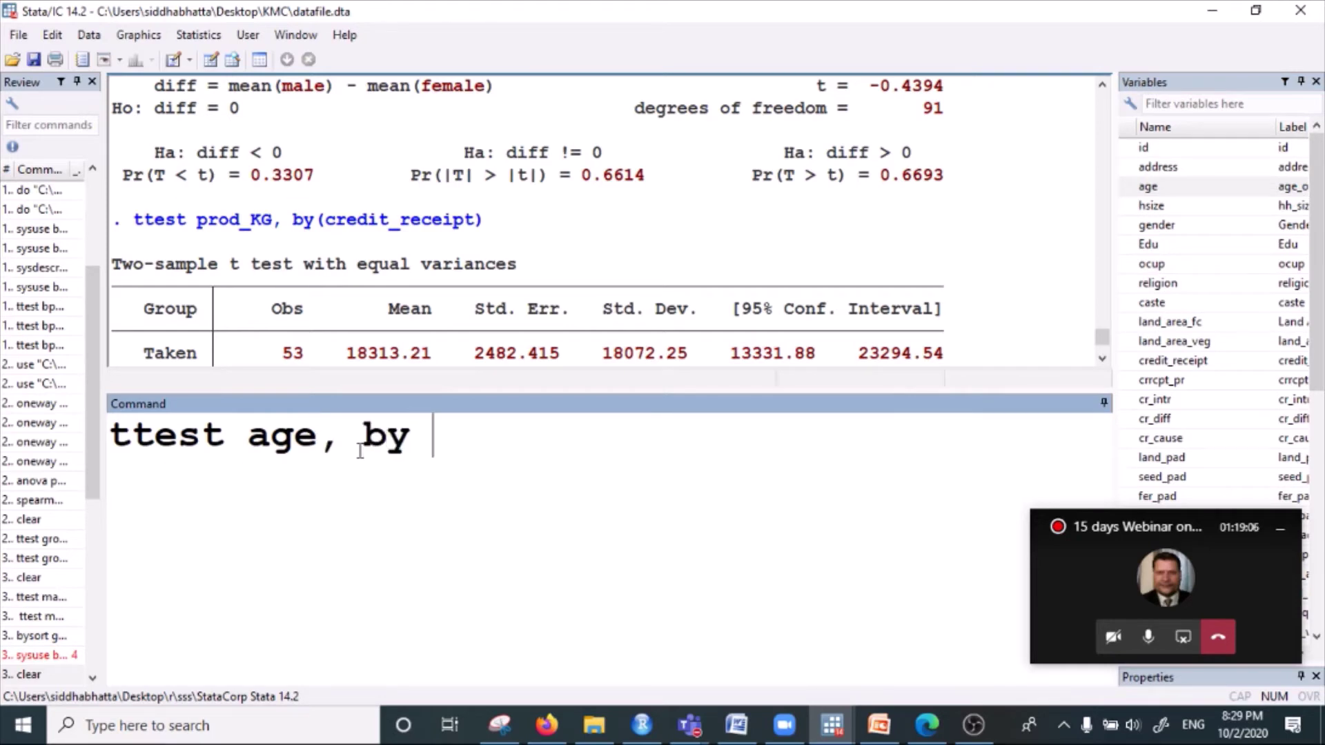
{"action": "type", "text": "(cr"}
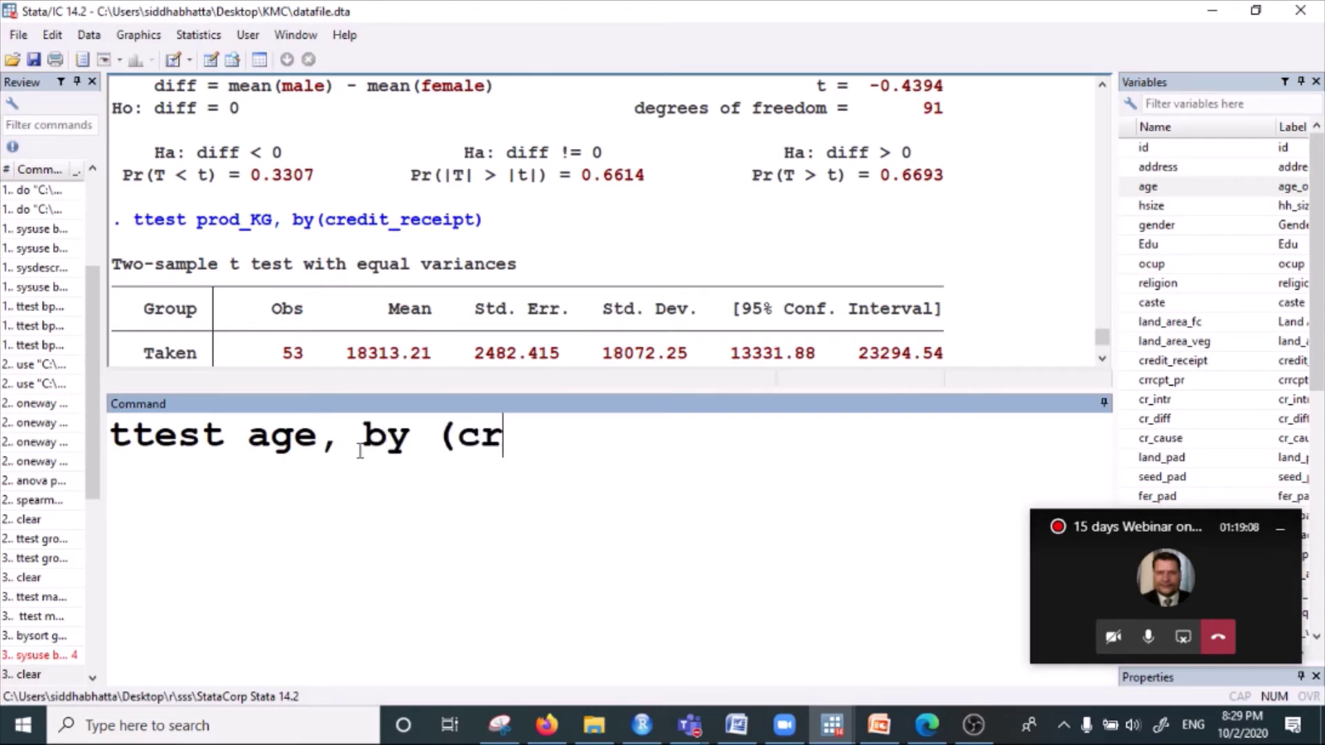
{"action": "type", "text": "edit_re"}
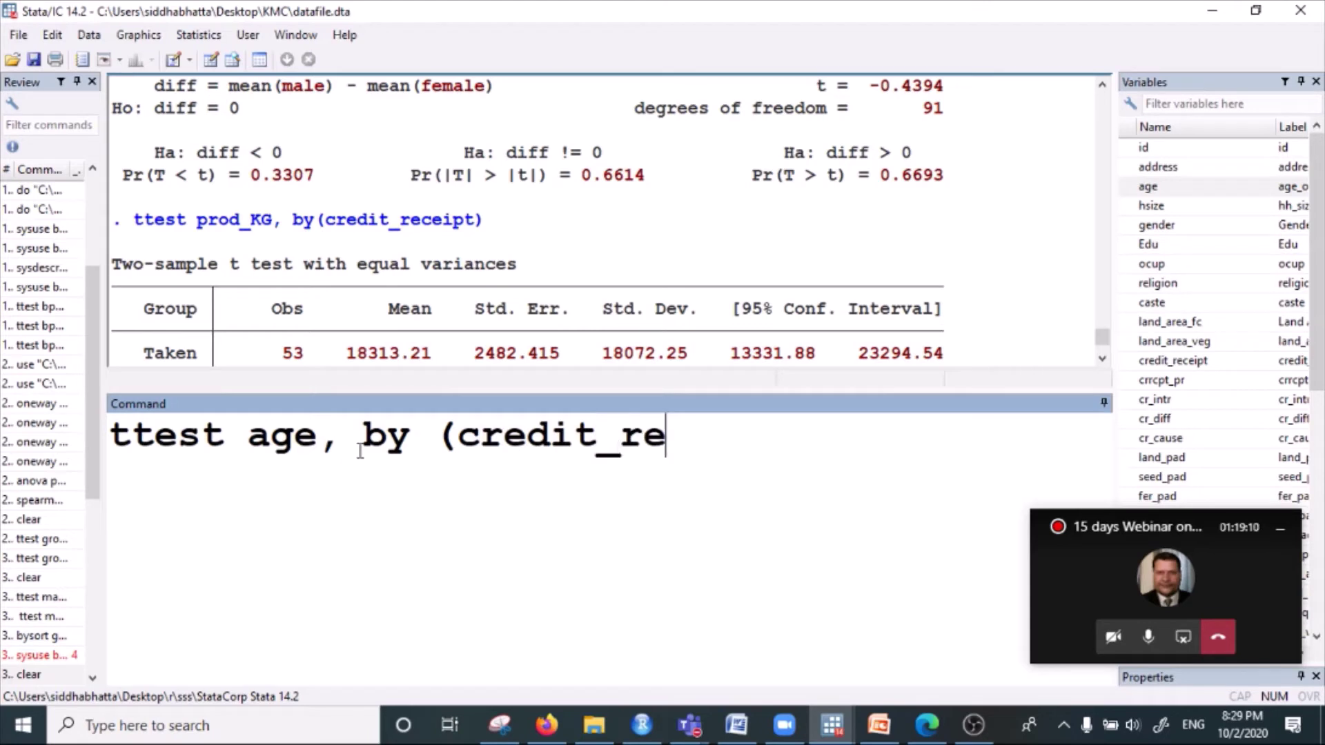
{"action": "type", "text": "ceipt)"}
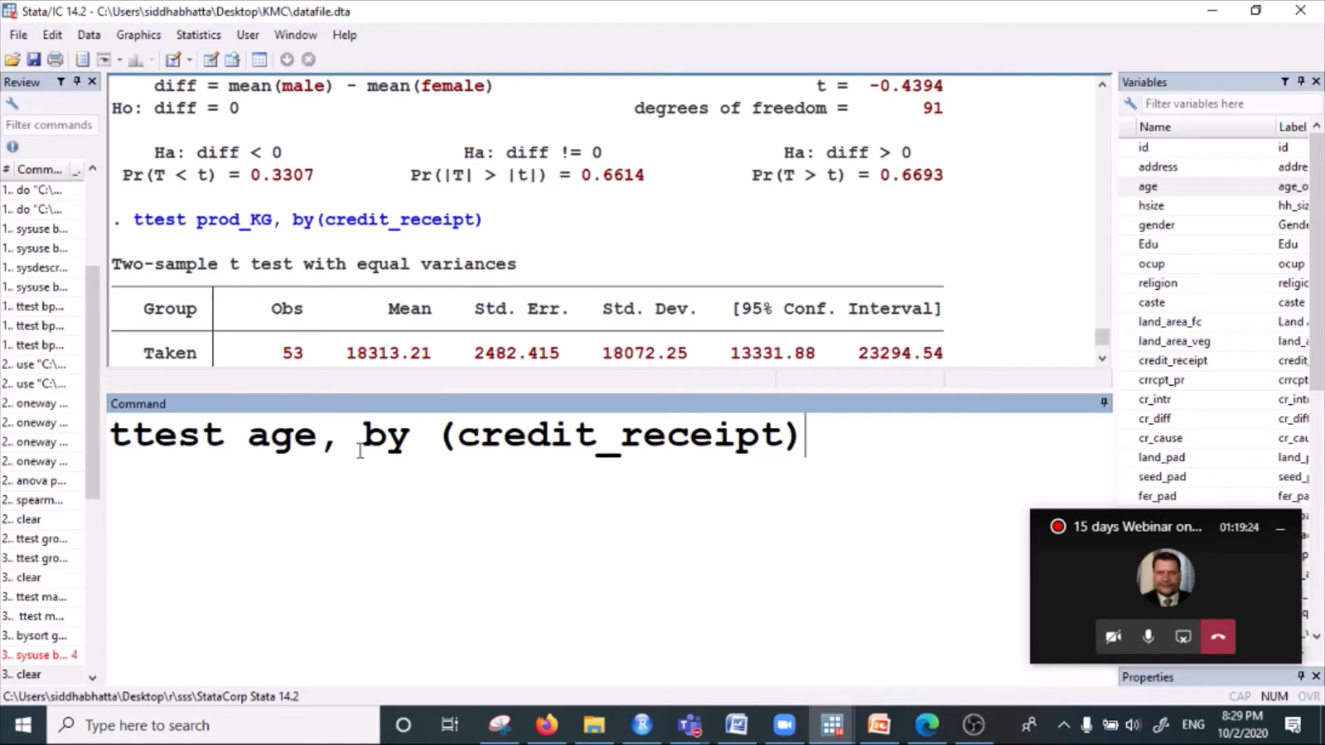
- Point out age and highlight credit_receipt in the entered command for explanation, and run the t test
{"action": "left_click", "coordinate": [270, 436]}
{"action": "left_click", "coordinate": [572, 436]}
{"action": "left_click_drag", "start_coordinate": [481, 439], "coordinate": [675, 464]}
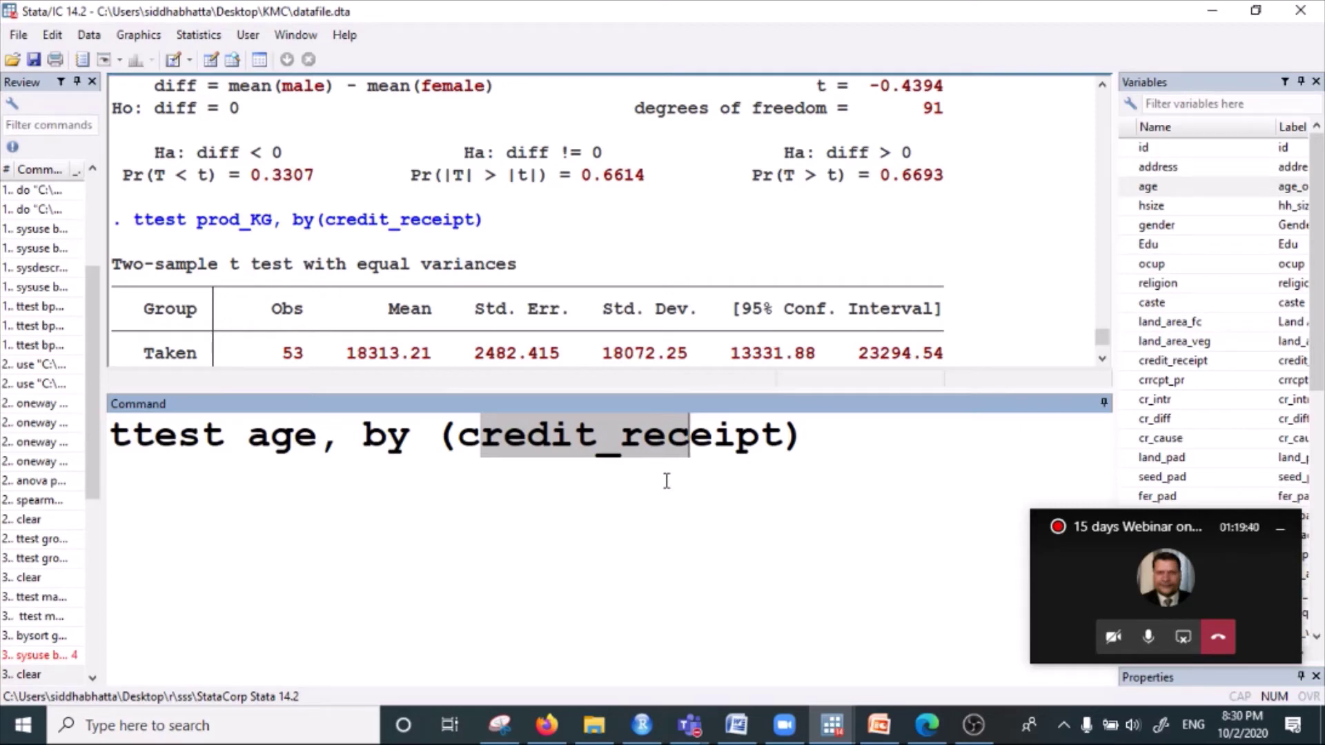
{"action": "left_click", "coordinate": [820, 453]}
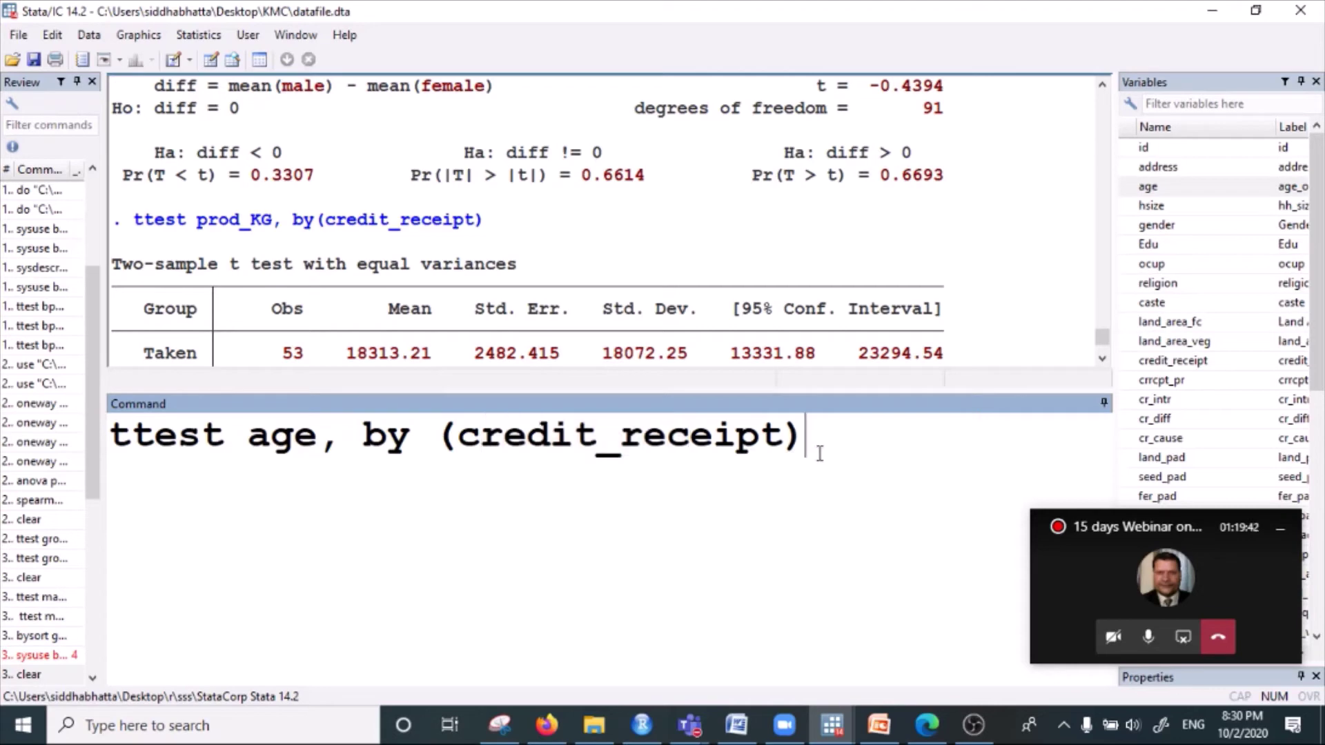
{"action": "key", "text": "Return"}
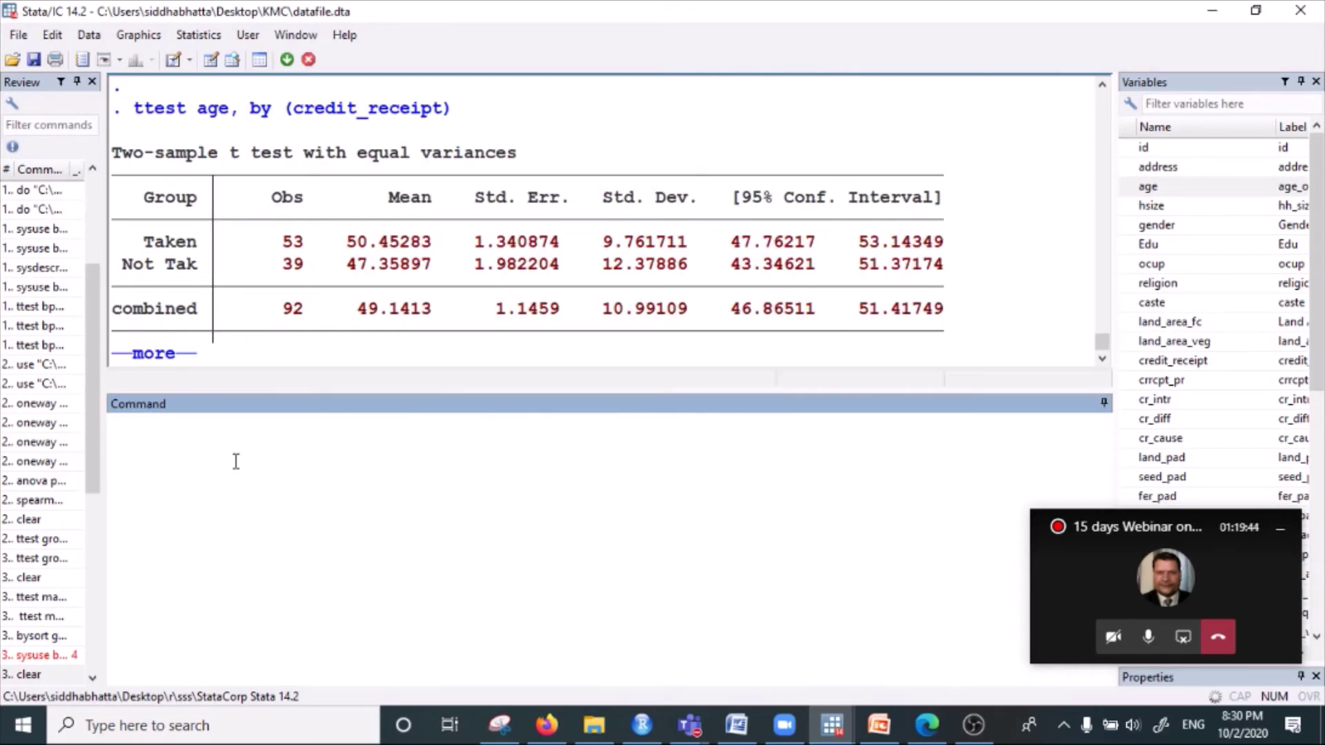
- Write the null hypothesis note "//Ho there is no difference in age." in the command line
{"action": "type", "text": "/"}
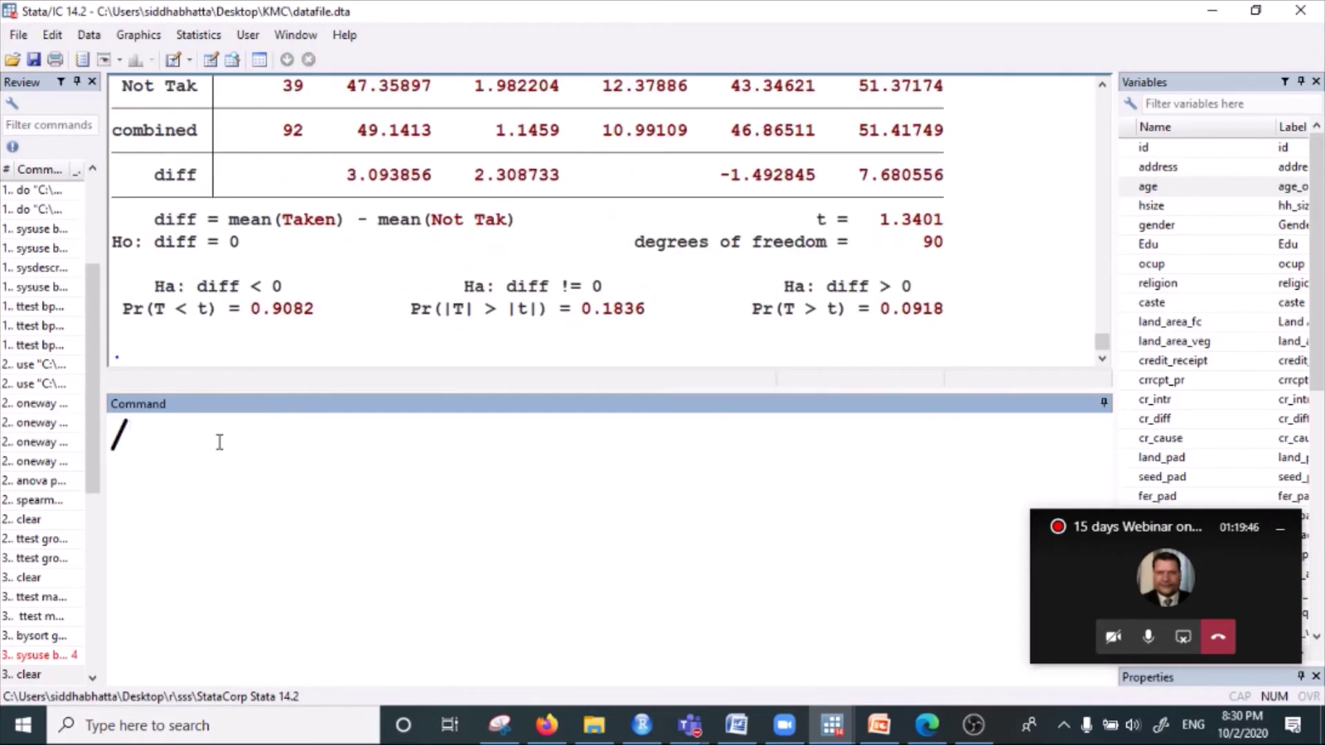
{"action": "type", "text": "/Ho "}
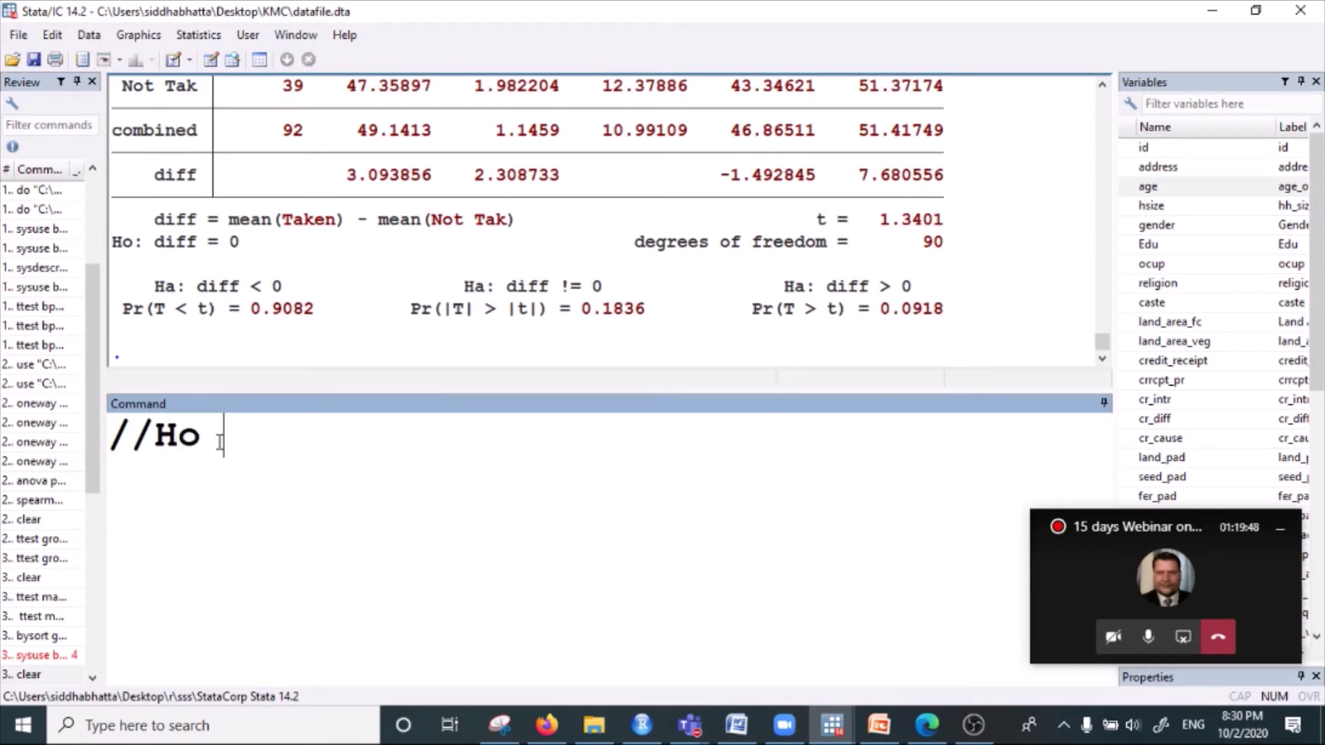
{"action": "type", "text": "there is no"}
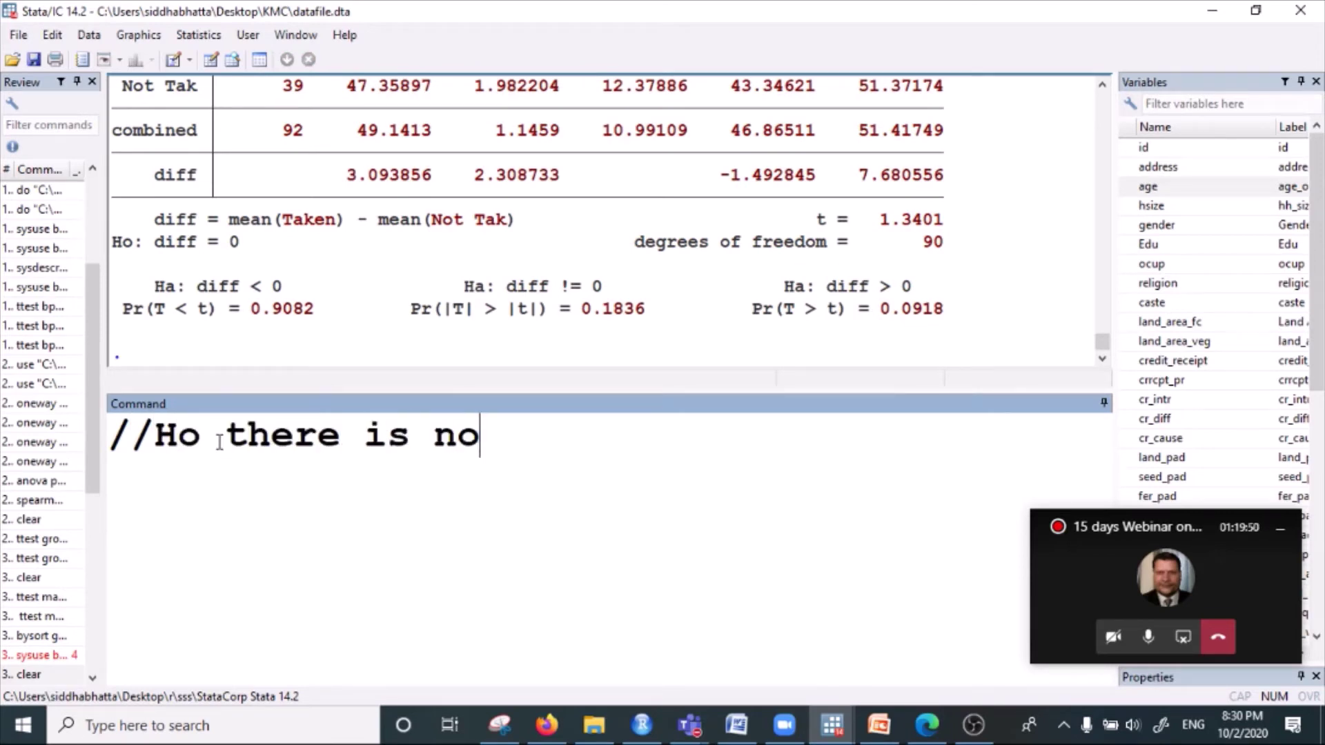
{"action": "type", "text": " differen"}
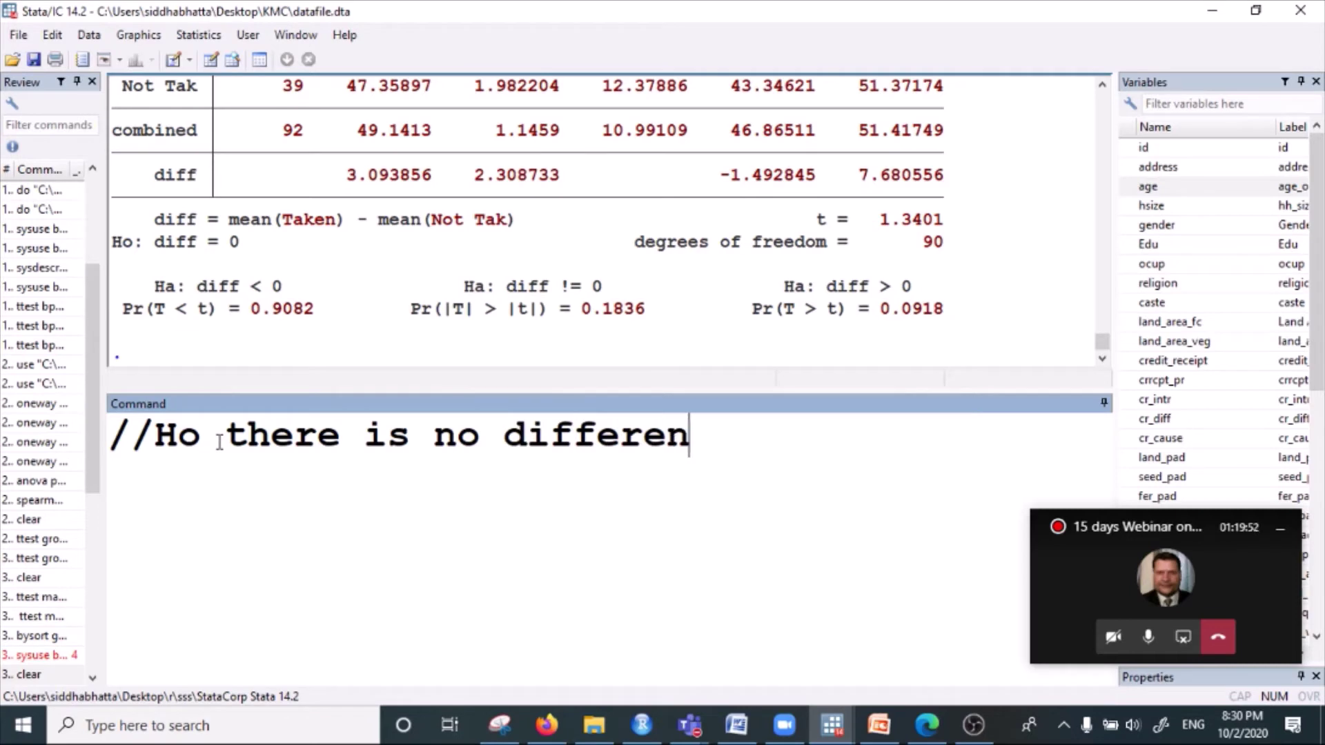
{"action": "type", "text": "ce in age"}
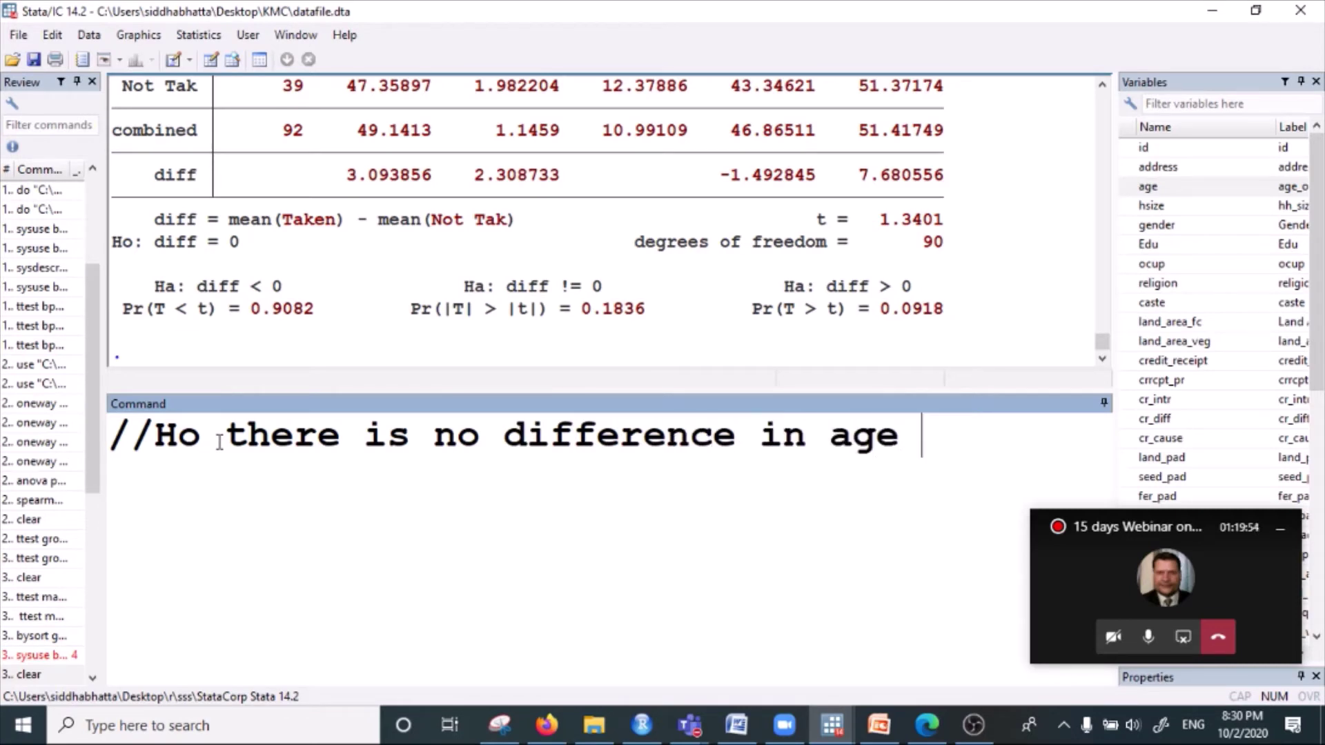
{"action": "type", "text": "."}
- Append the conclusion "//p>0.05, so the calim cannot be rejected." to the note on age
{"action": "type", "text": "//p"}
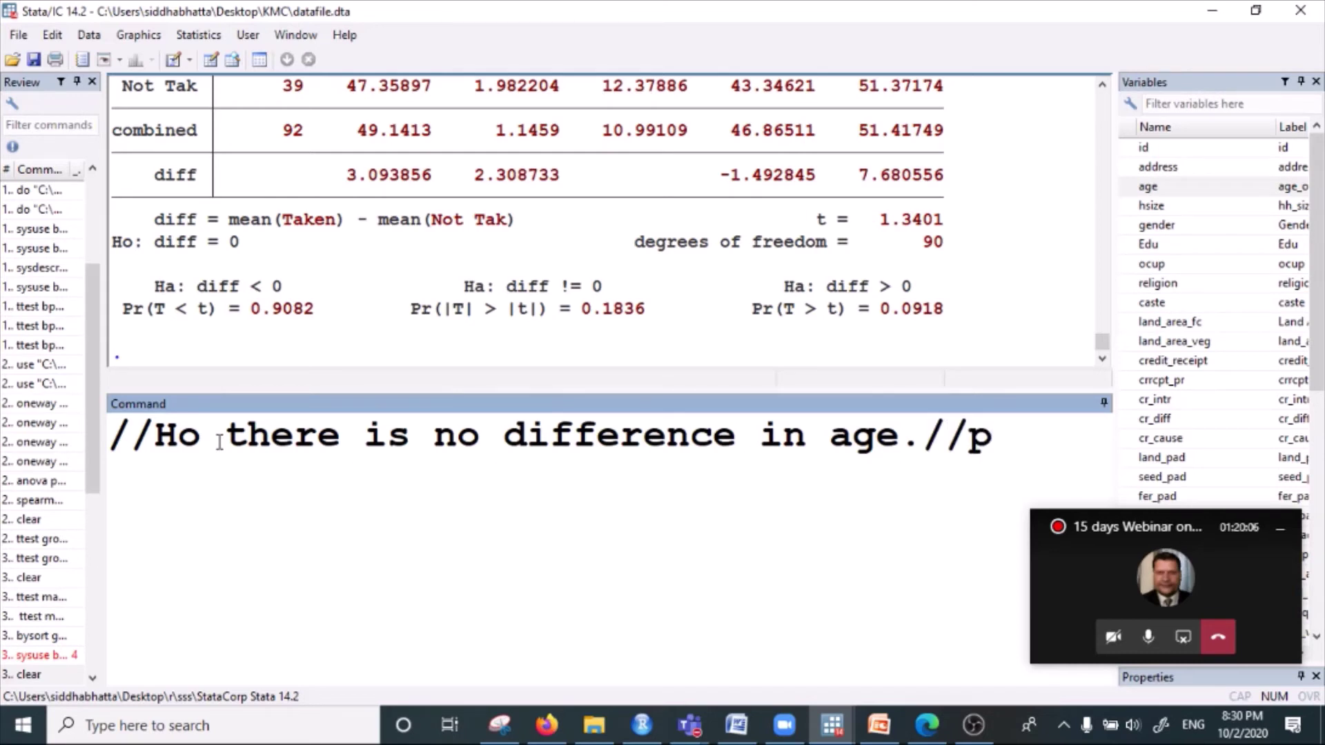
{"action": "type", "text": ">0.05, so "}
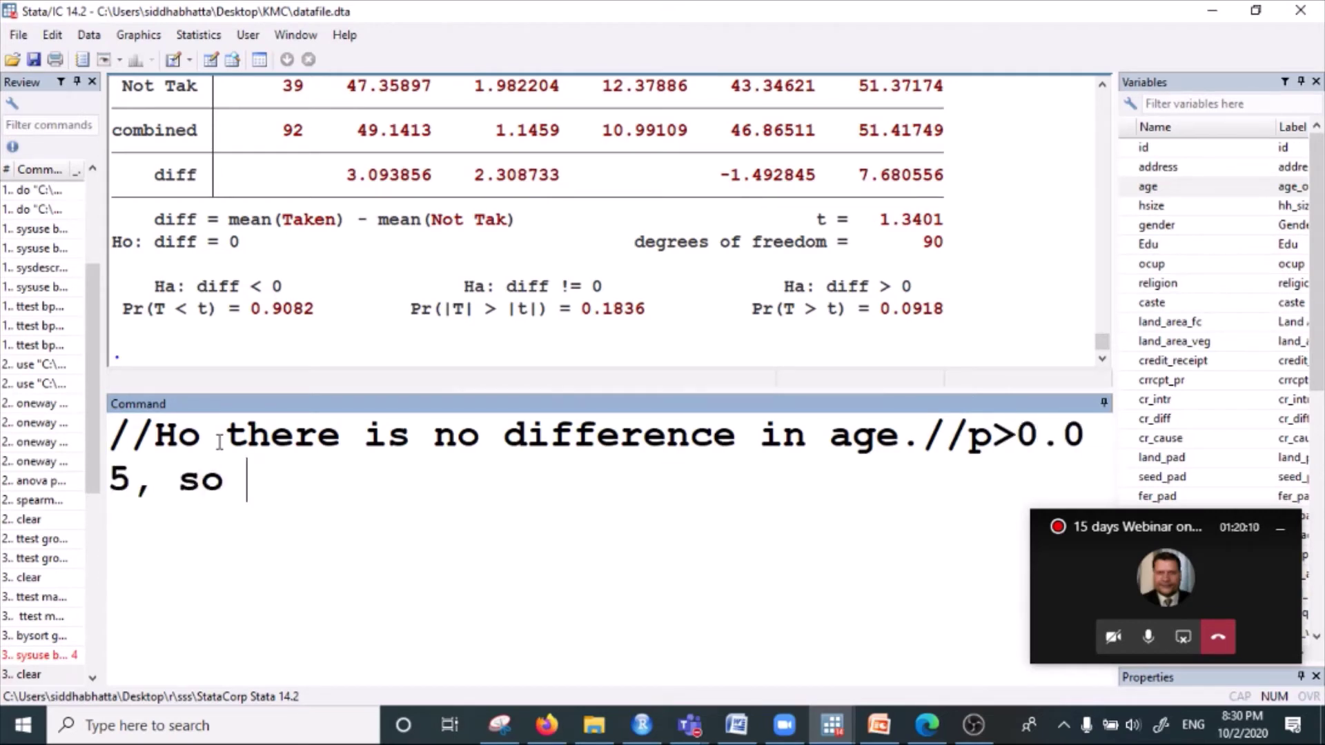
{"action": "type", "text": "the calim cannt"}
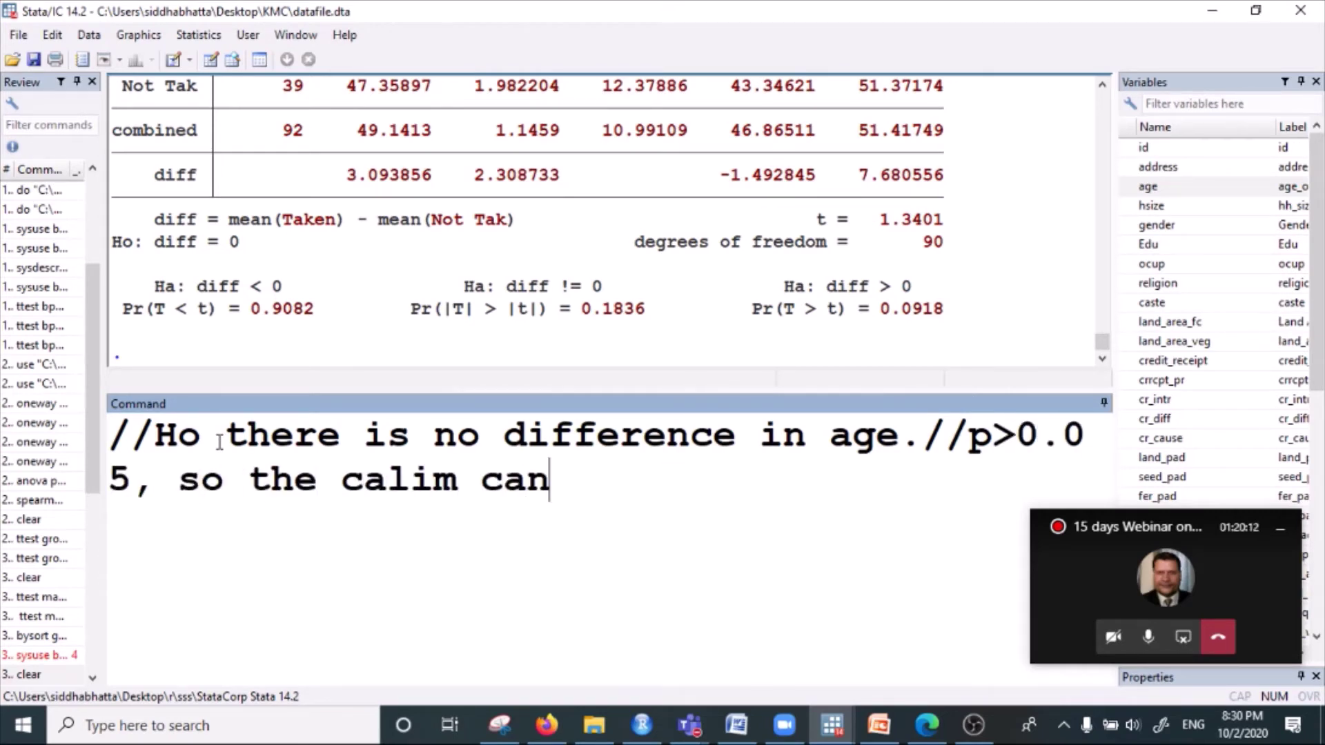
{"action": "key", "text": "BackSpace"}
{"action": "key", "text": "BackSpace"}
{"action": "type", "text": "ot b"}
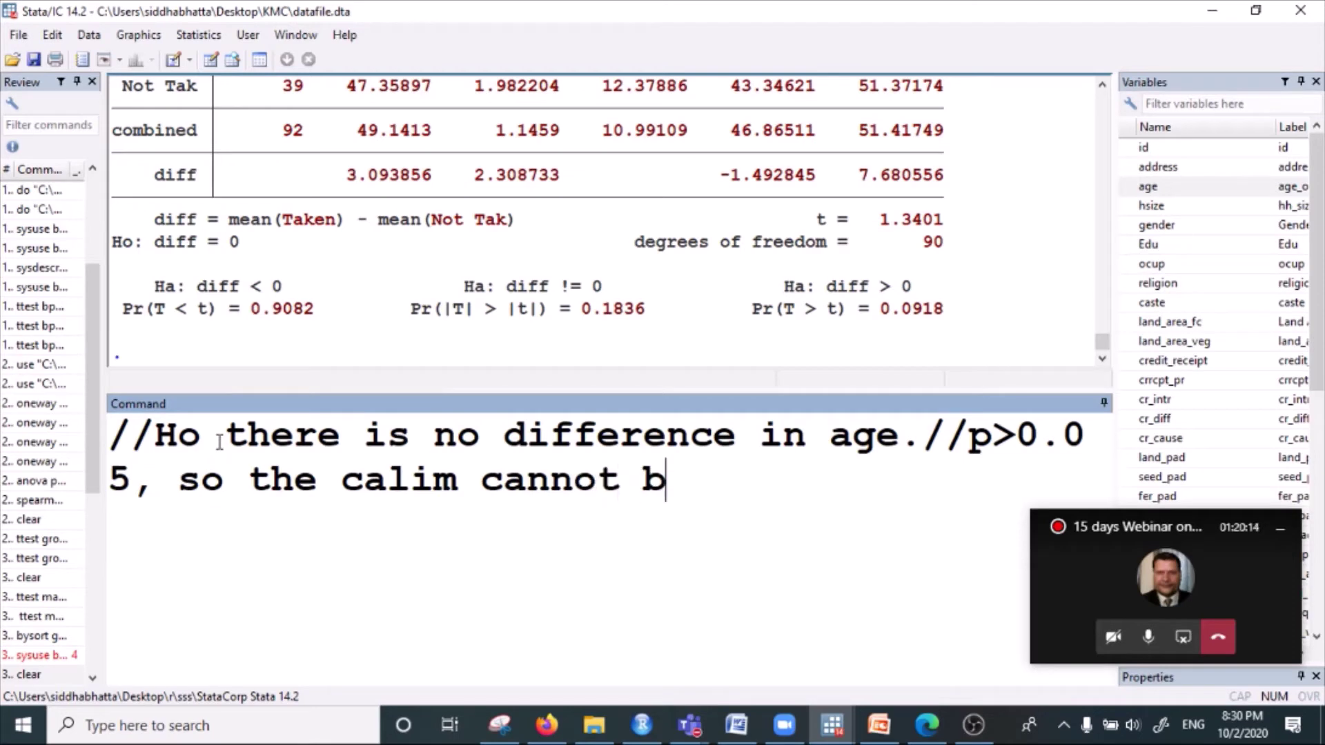
{"action": "type", "text": "e rejected."}
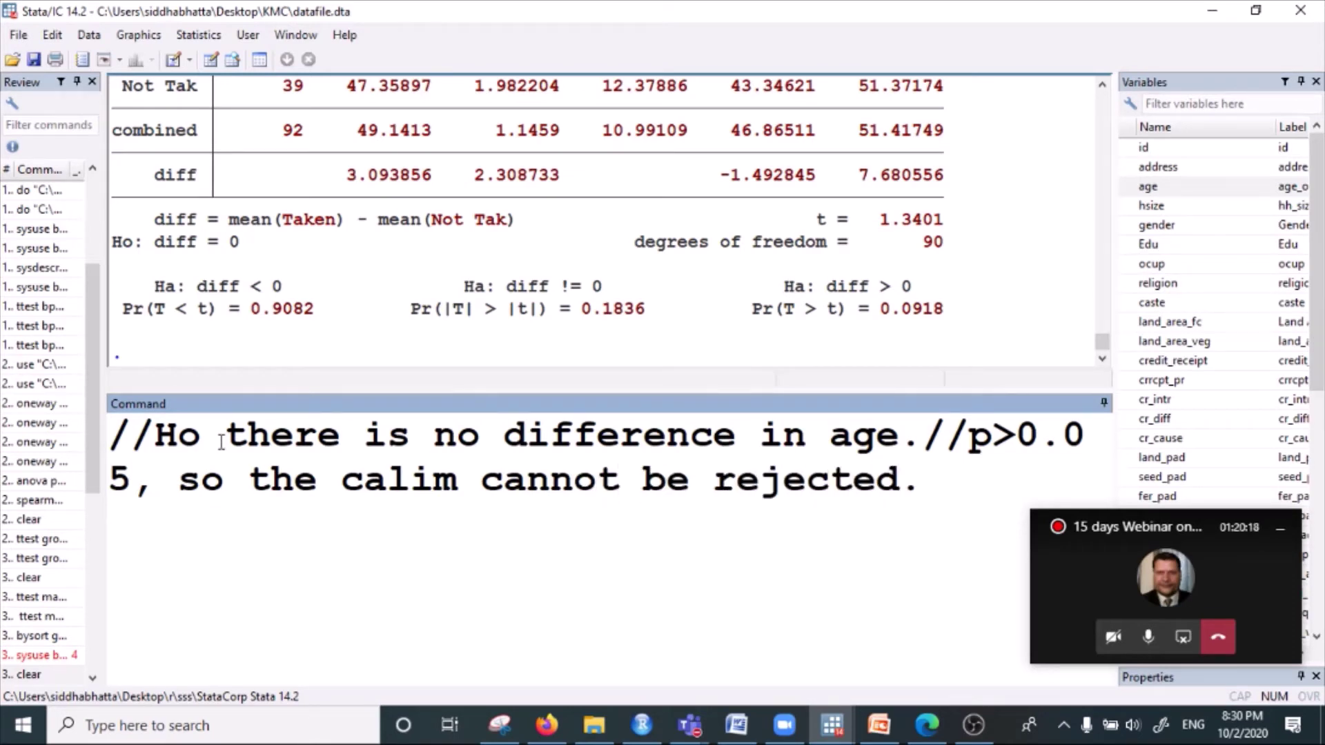
- Highlight the two-sided p-value and the null hypothesis for explanation, and clear the note from the command line
{"action": "left_click_drag", "start_coordinate": [592, 311], "coordinate": [656, 315]}
{"action": "left_click_drag", "start_coordinate": [152, 436], "coordinate": [900, 445]}
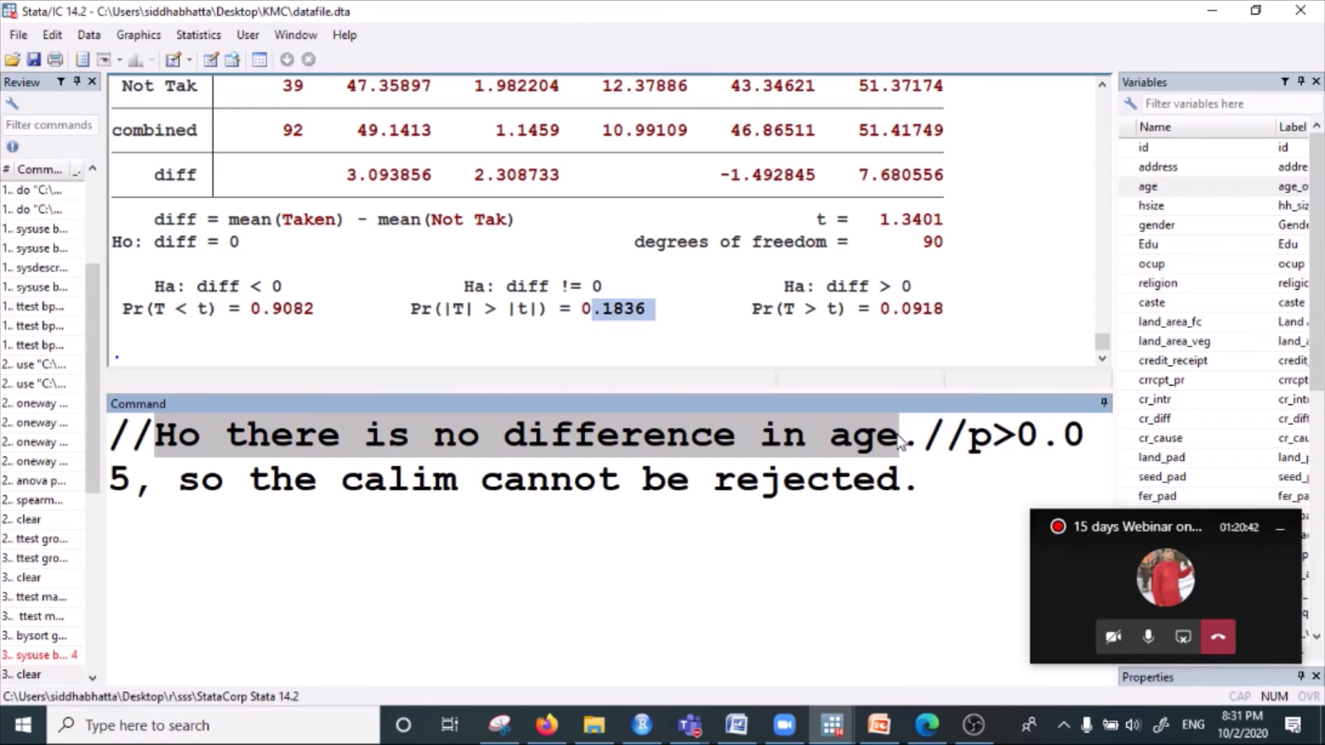
{"action": "left_click_drag", "start_coordinate": [947, 483], "coordinate": [94, 441]}
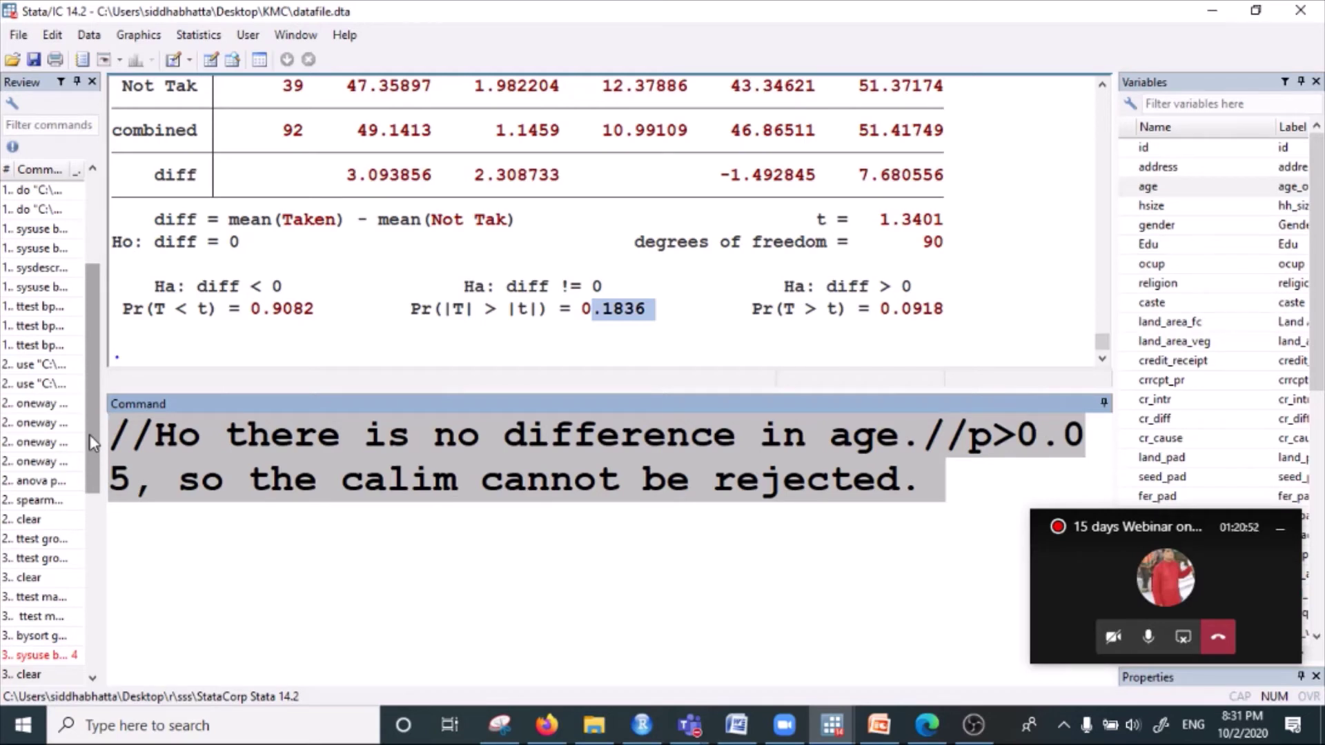
{"action": "key", "text": "BackSpace"}
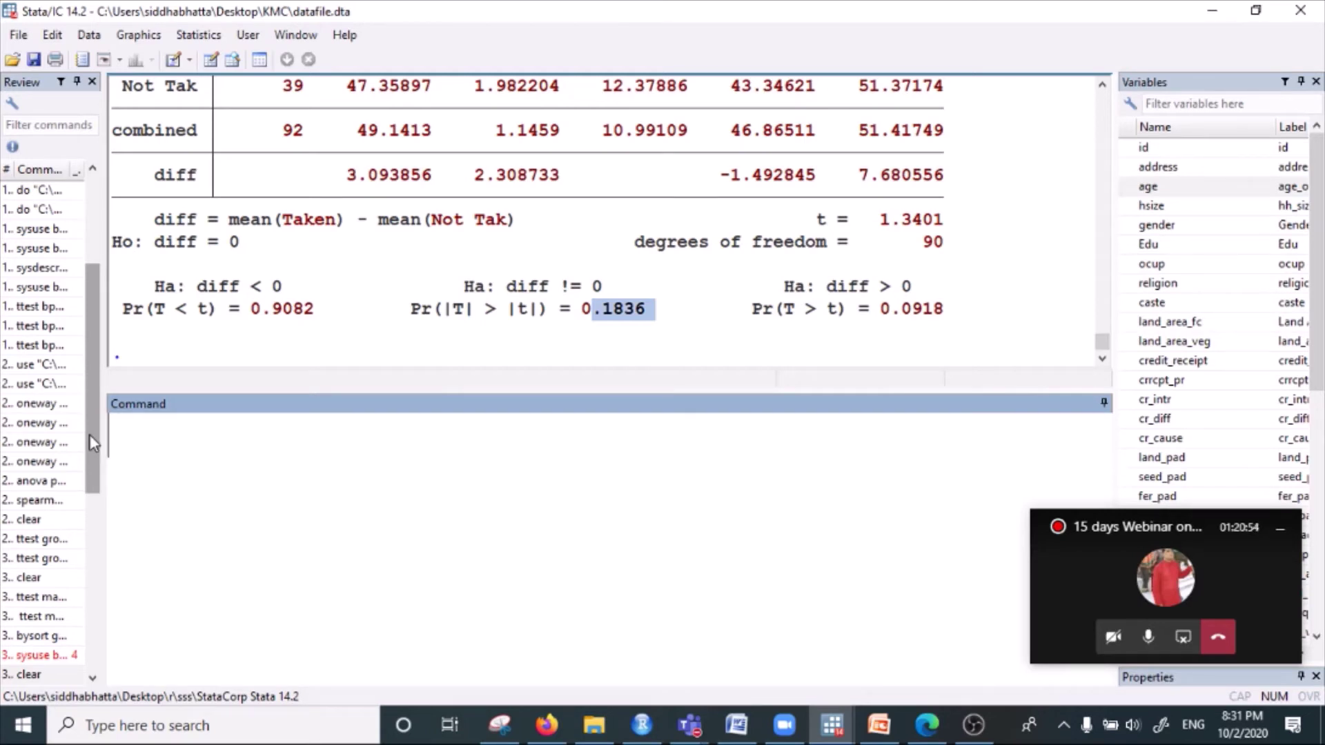
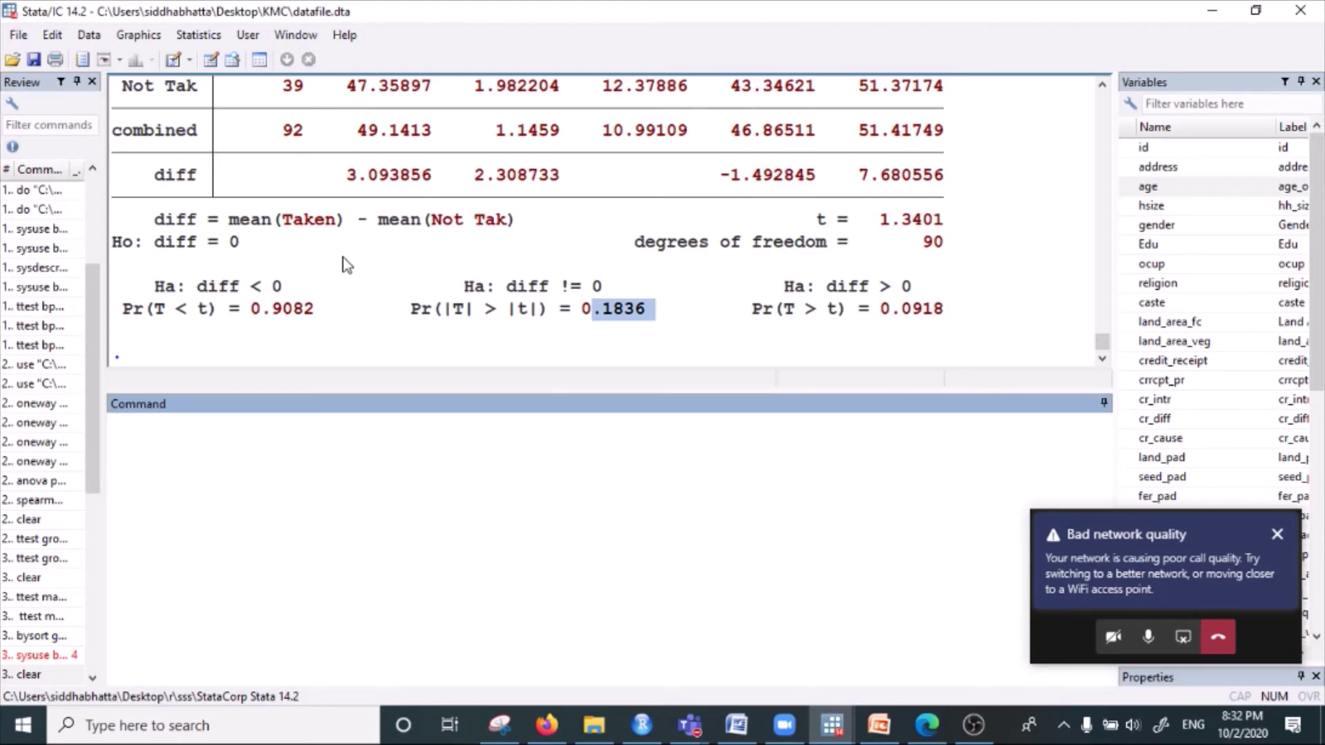
- Write the note "//paire t test //" in the command line to introduce the paired t test
{"action": "scroll", "coordinate": [404, 301], "scroll_direction": "up", "scroll_amount": 3}
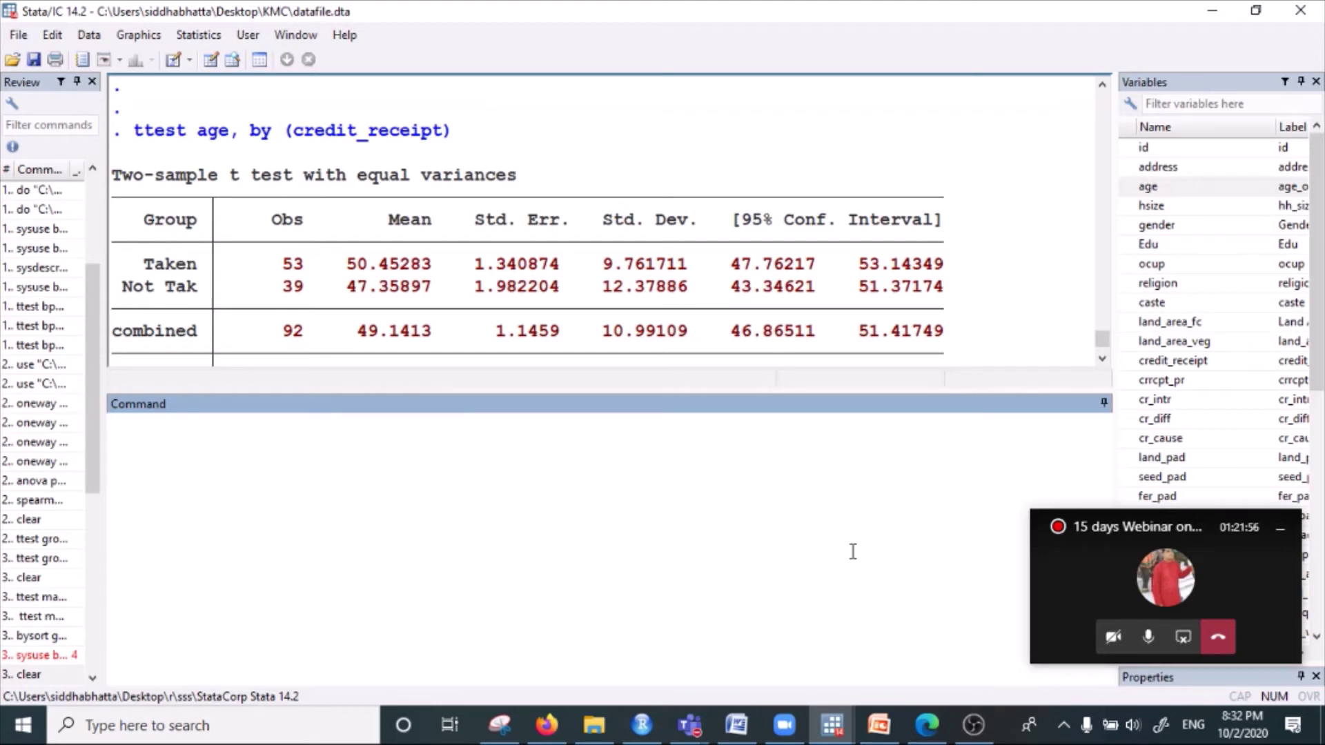
{"action": "type", "text": "//paire"}
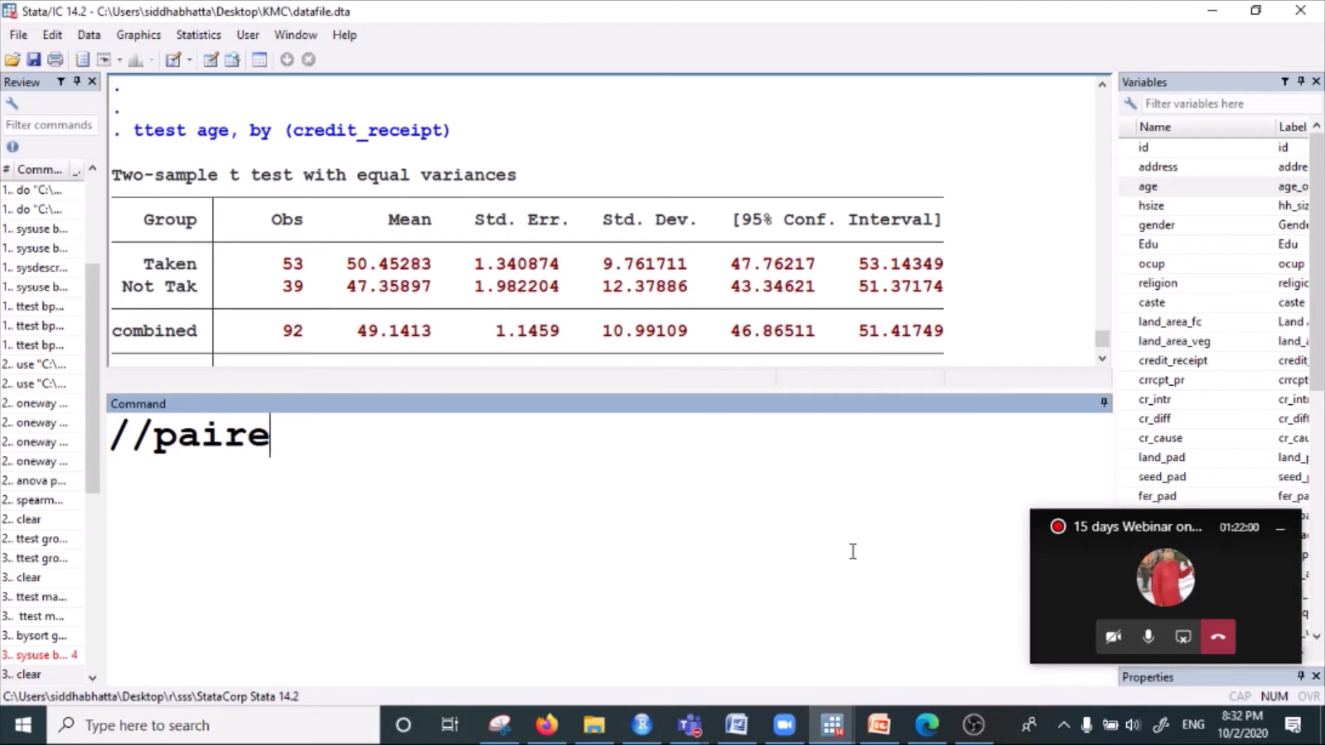
{"action": "type", "text": " t test "}
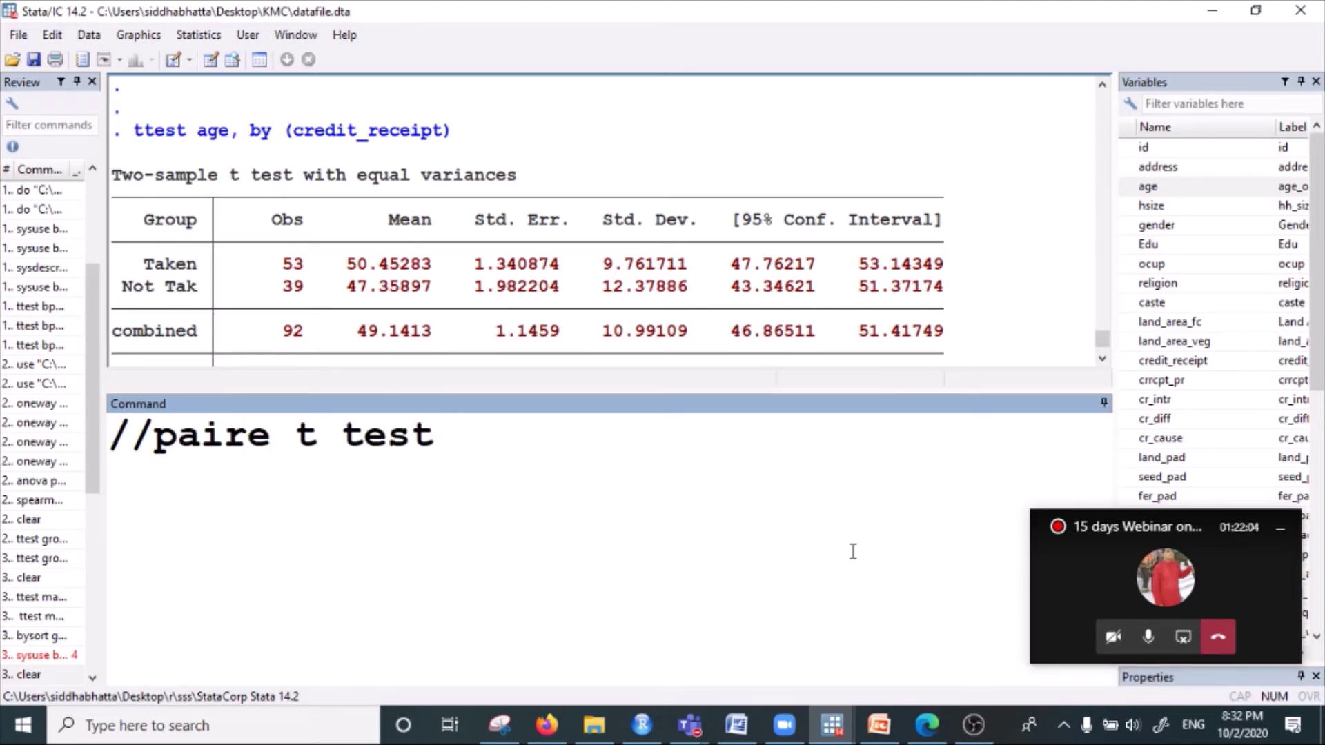
{"action": "type", "text": "//"}
{"action": "type", "text": "corona "}
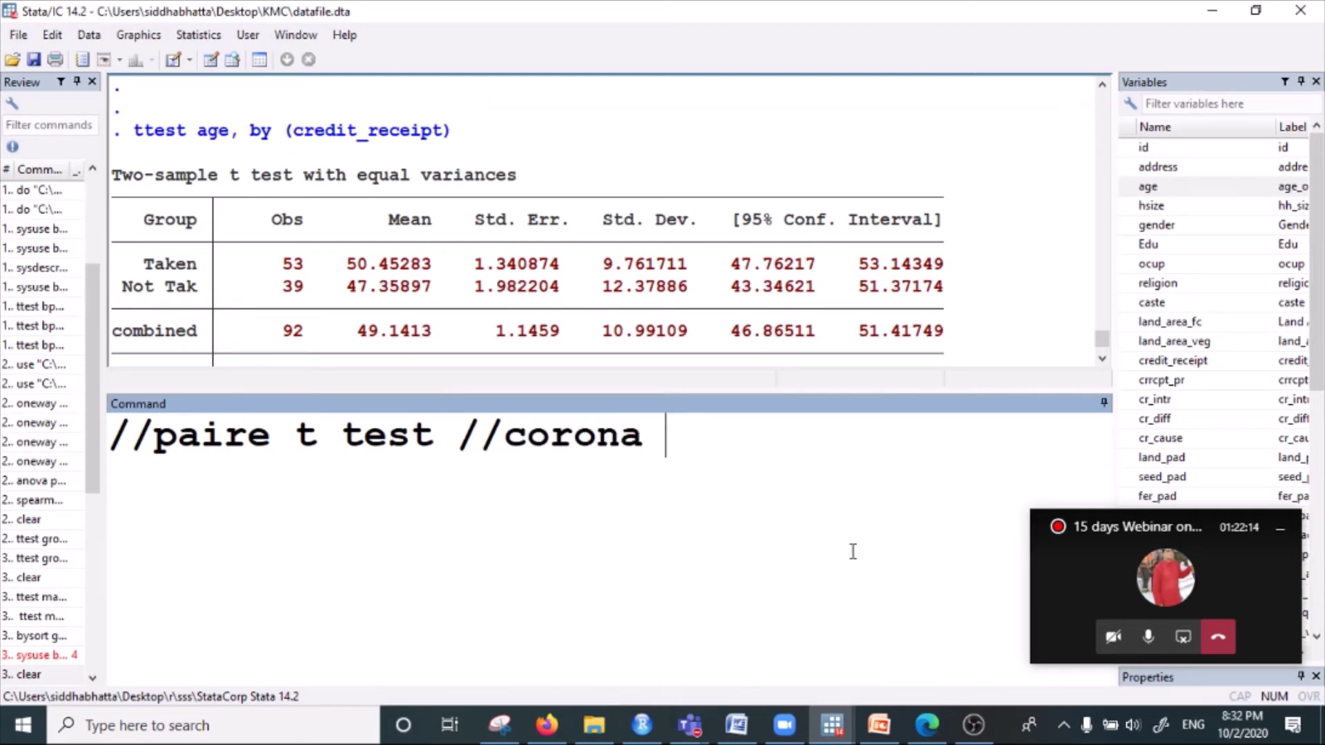
{"action": "type", "text": "vaaccem"}
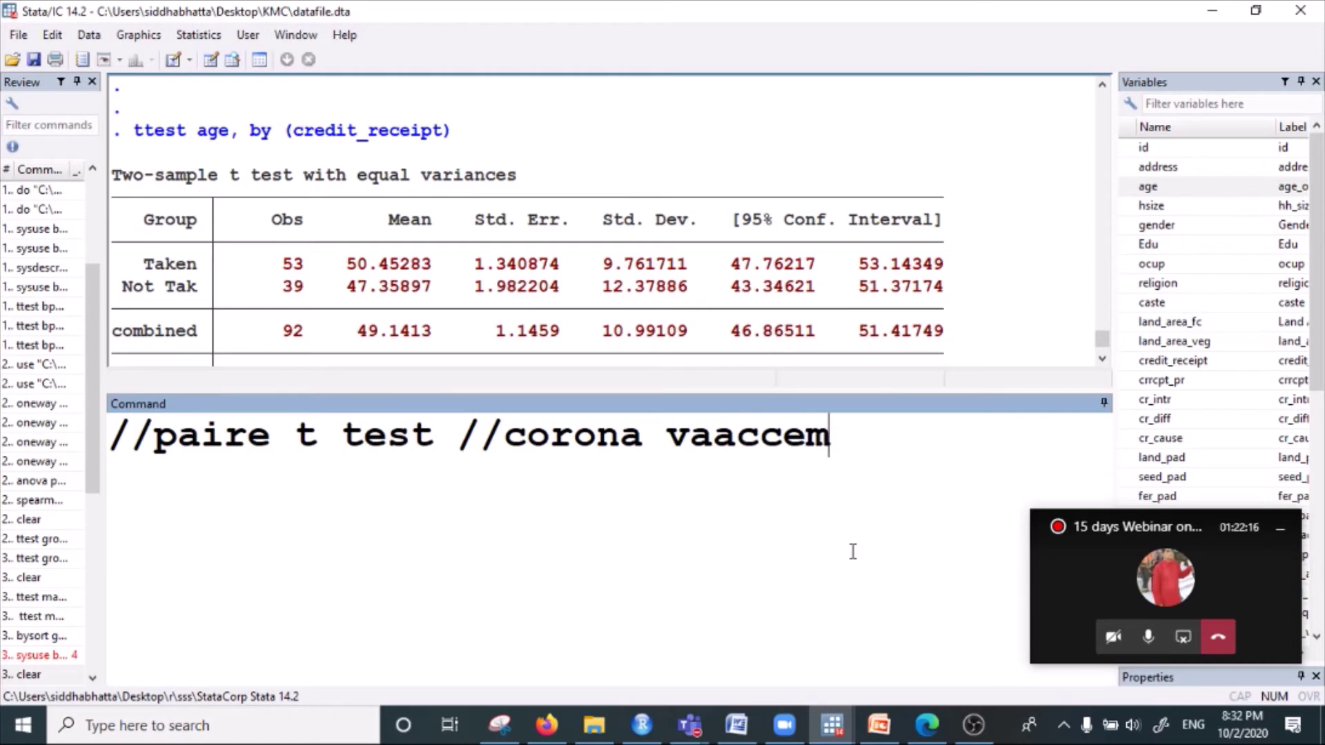
{"action": "key", "text": "BackSpace"}
{"action": "key", "text": "BackSpace"}
{"action": "key", "text": "BackSpace"}
{"action": "key", "text": "BackSpace"}
{"action": "key", "text": "BackSpace"}
{"action": "key", "text": "BackSpace"}
{"action": "key", "text": "BackSpace"}
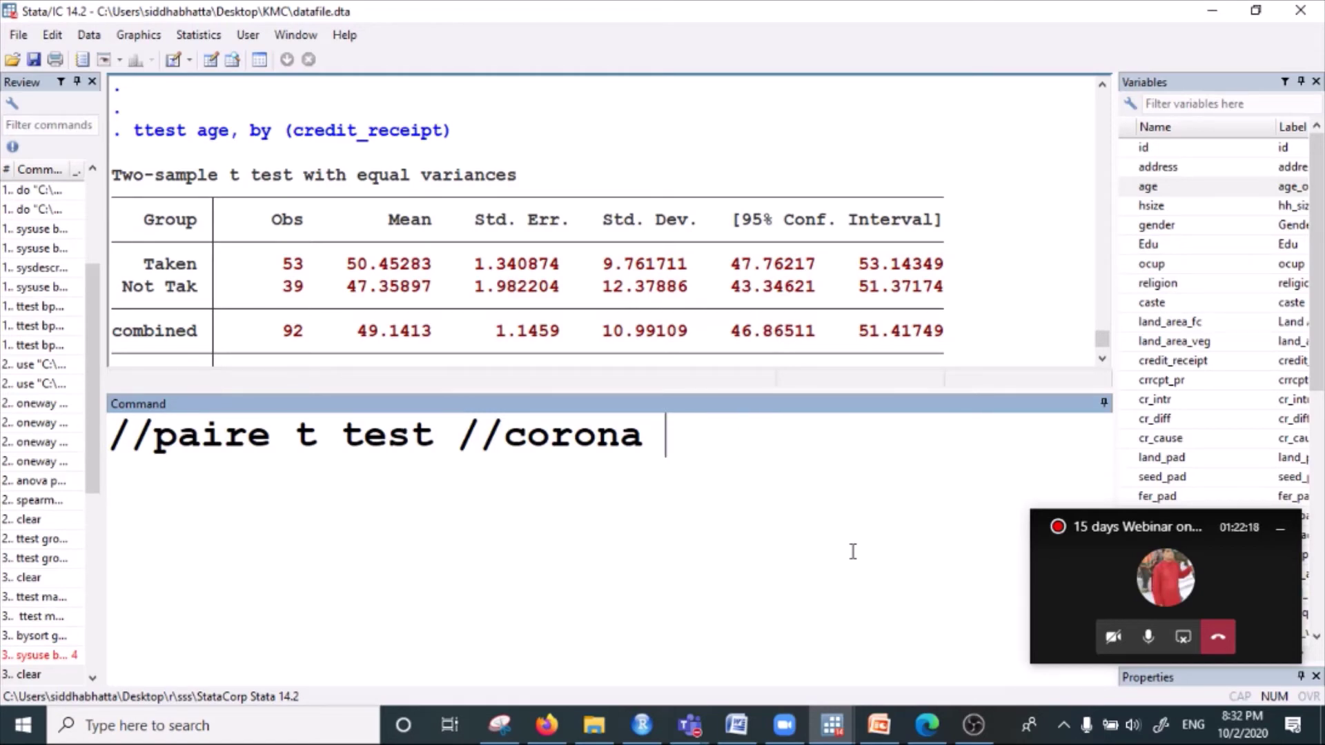
{"action": "key", "text": "BackSpace"}
{"action": "key", "text": "BackSpace"}
{"action": "key", "text": "BackSpace"}
{"action": "key", "text": "BackSpace"}
{"action": "key", "text": "BackSpace"}
{"action": "key", "text": "BackSpace"}
{"action": "key", "text": "BackSpace"}
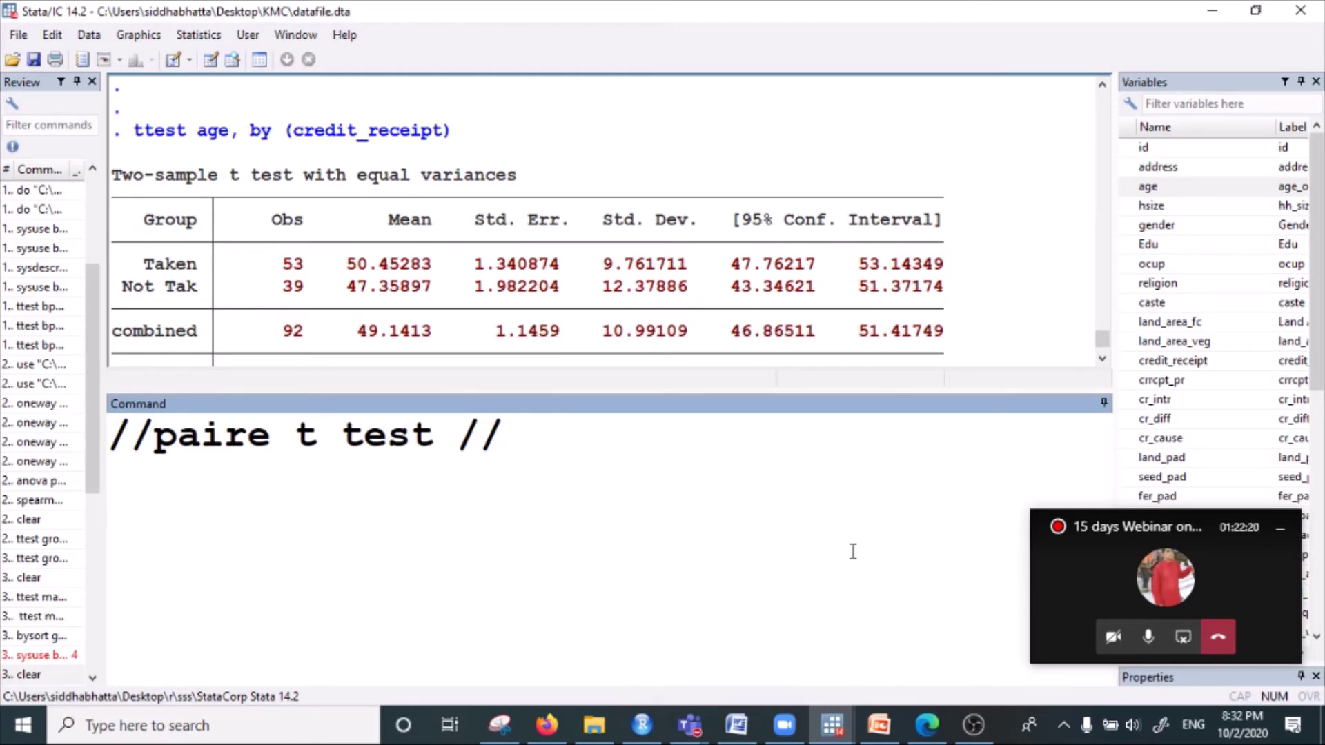
- Append the example "zoom/Team //" to the paired t test note, and erase the whole note from the command line
{"action": "type", "text": "zoo"}
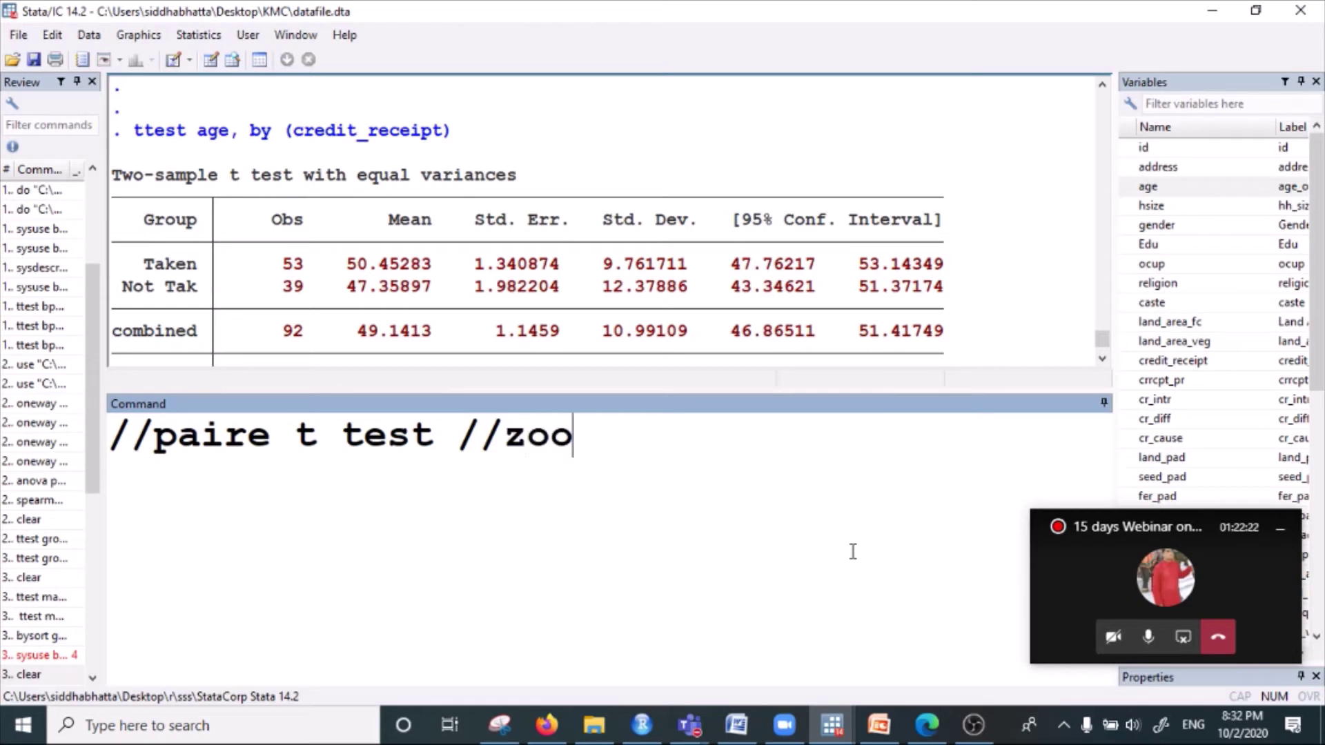
{"action": "type", "text": "m/Team"}
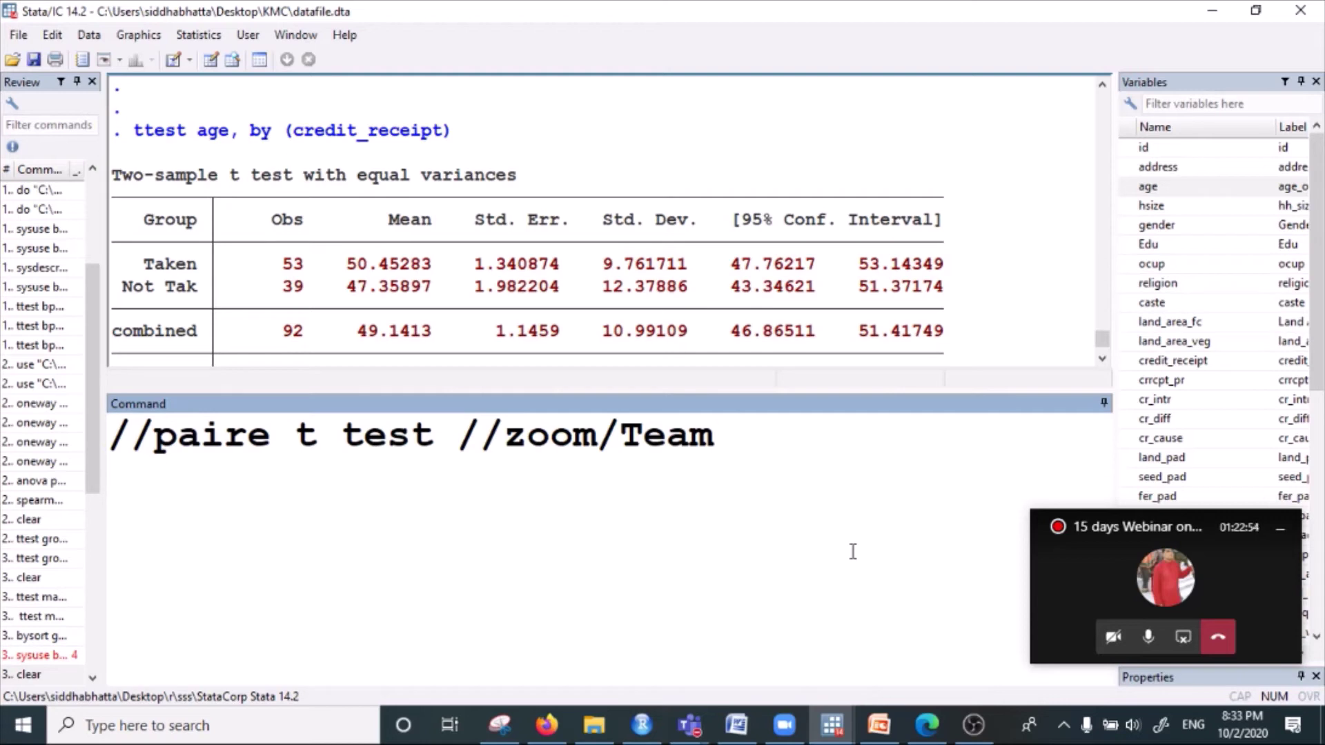
{"action": "type", "text": "//"}
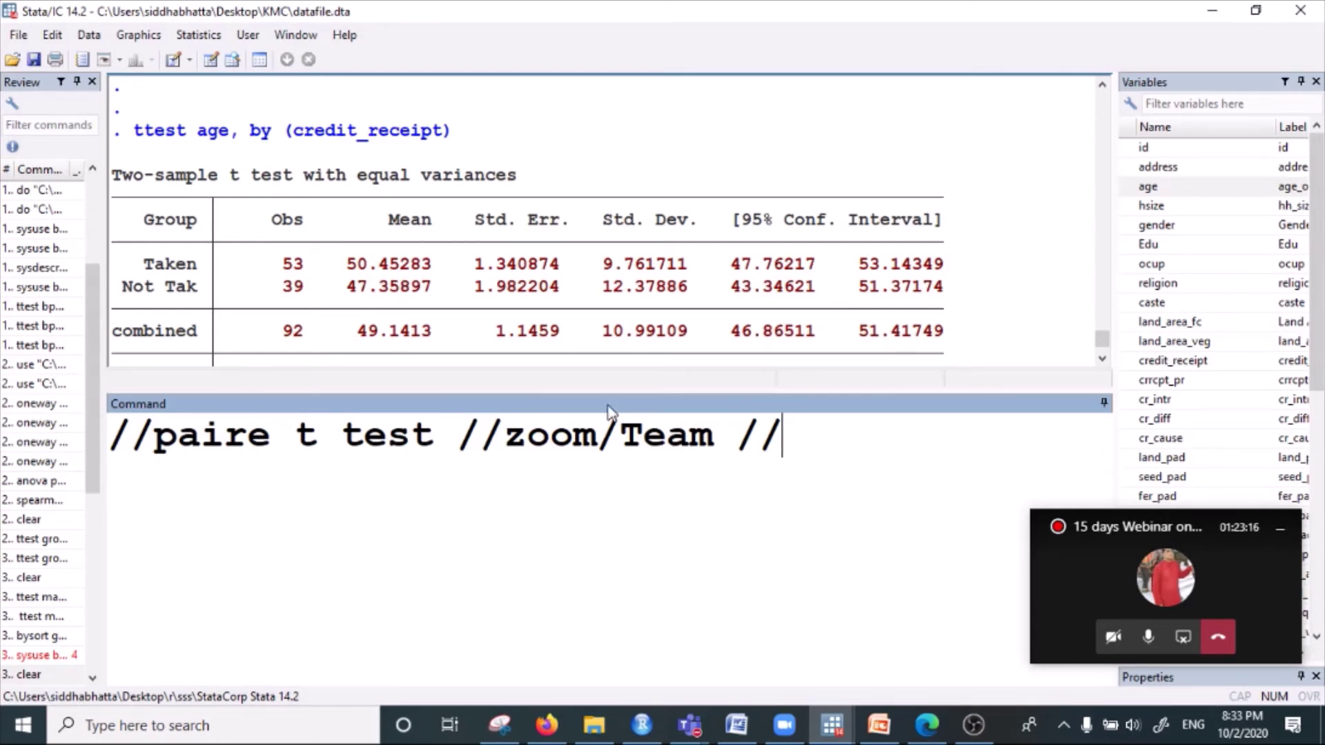
{"action": "left_click_drag", "start_coordinate": [803, 442], "coordinate": [40, 442]}
{"action": "key", "text": "BackSpace"}
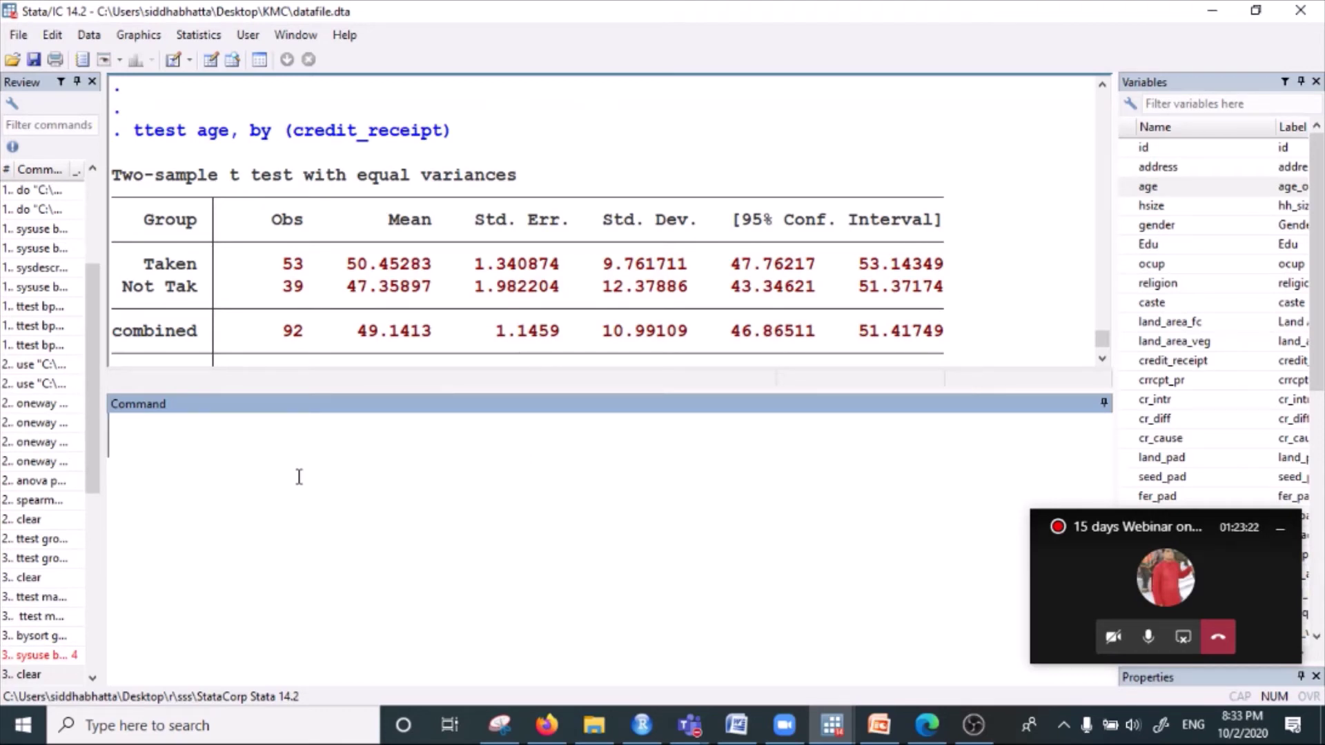
- Clear the dataset from memory and open the empty Data Editor in edit mode
{"action": "type", "text": "clear"}
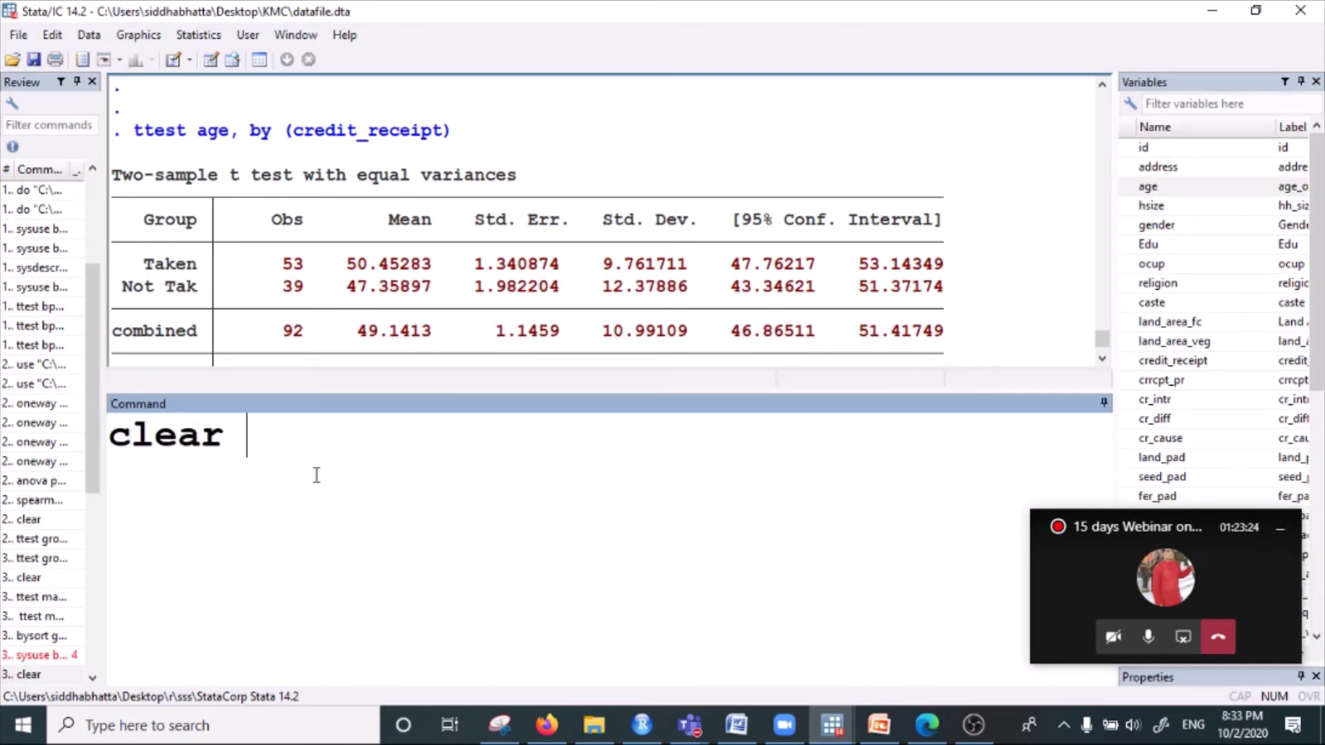
{"action": "key", "text": "Return"}
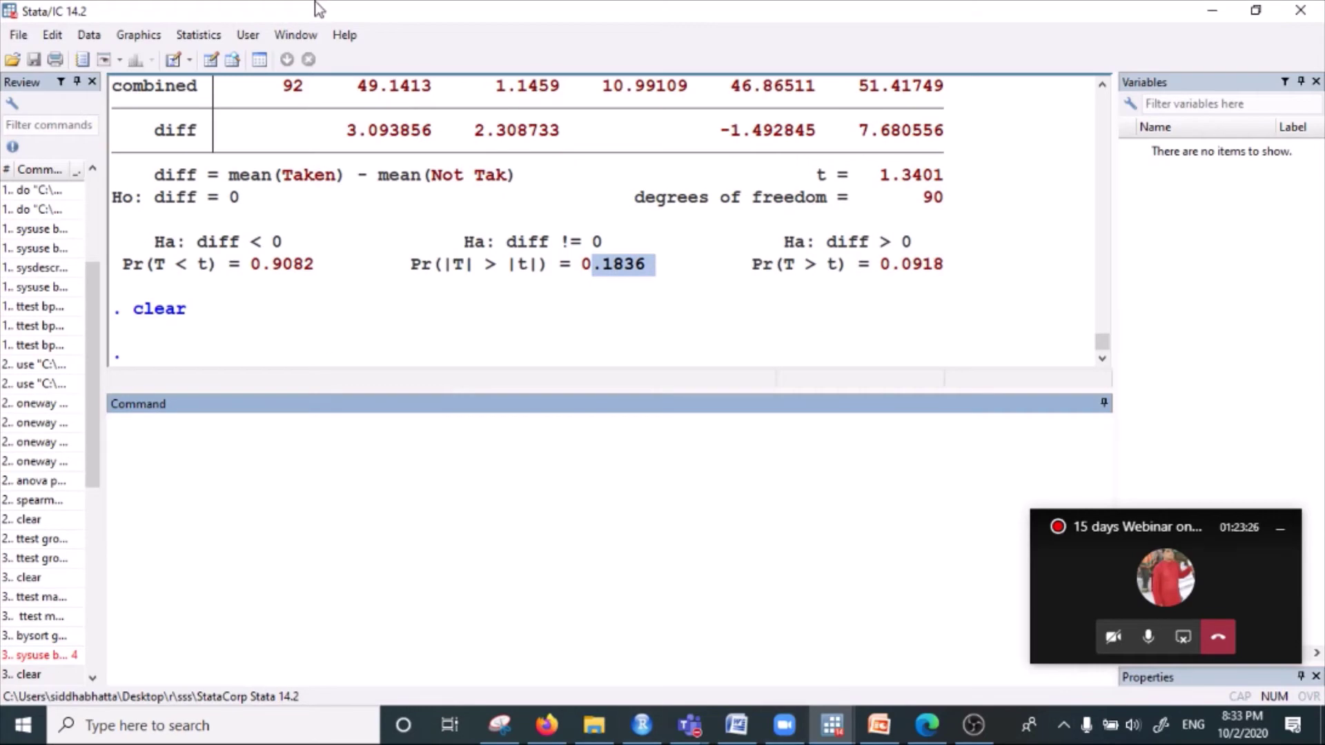
{"action": "left_click", "coordinate": [212, 59]}
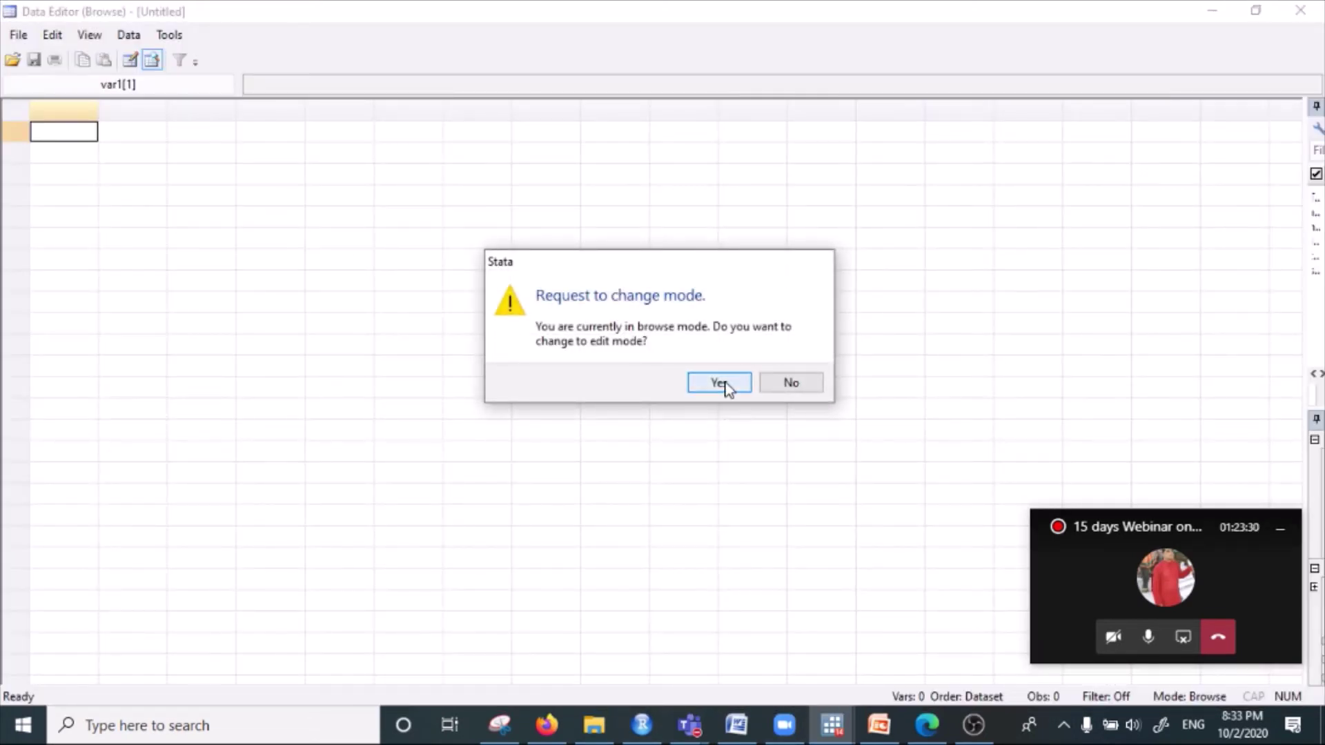
{"action": "left_click", "coordinate": [720, 383]}
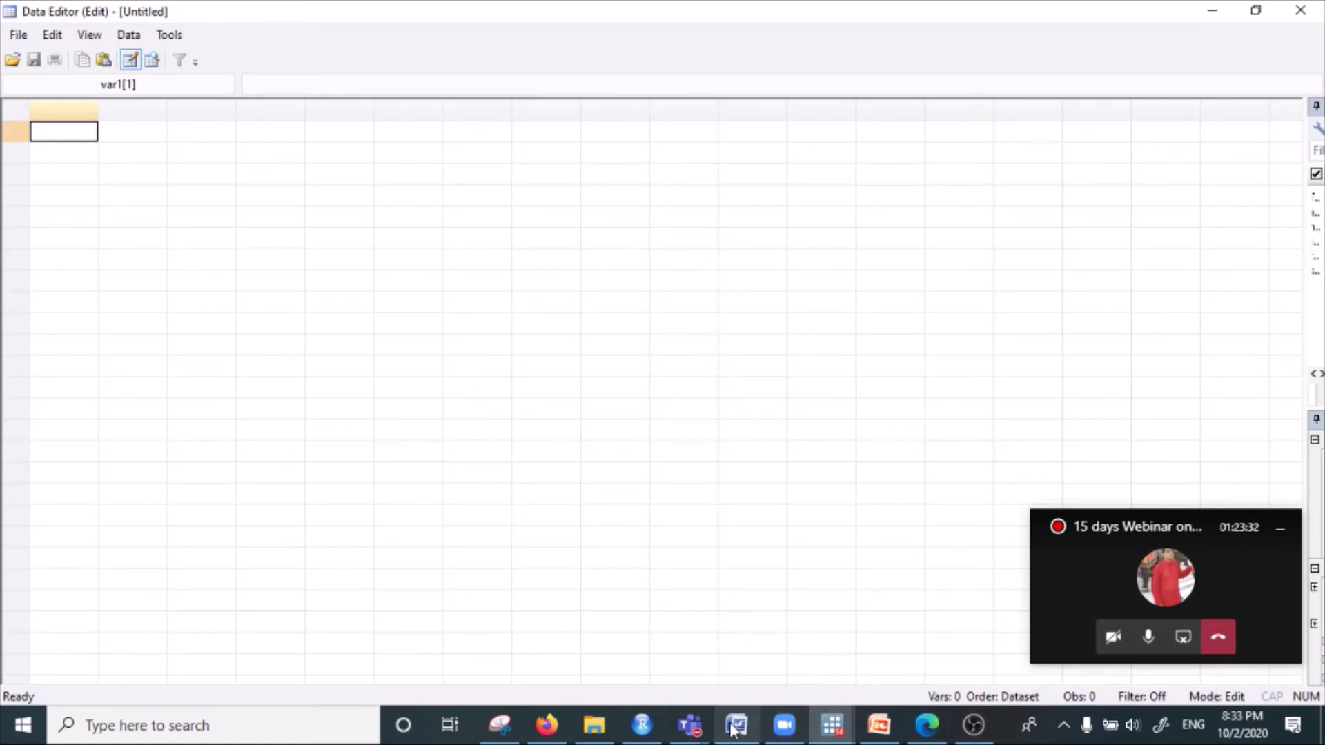
- Minimize the Stata windows and open ttest data.xlsx from the KMC folder on the desktop
{"action": "left_click", "coordinate": [1212, 12]}
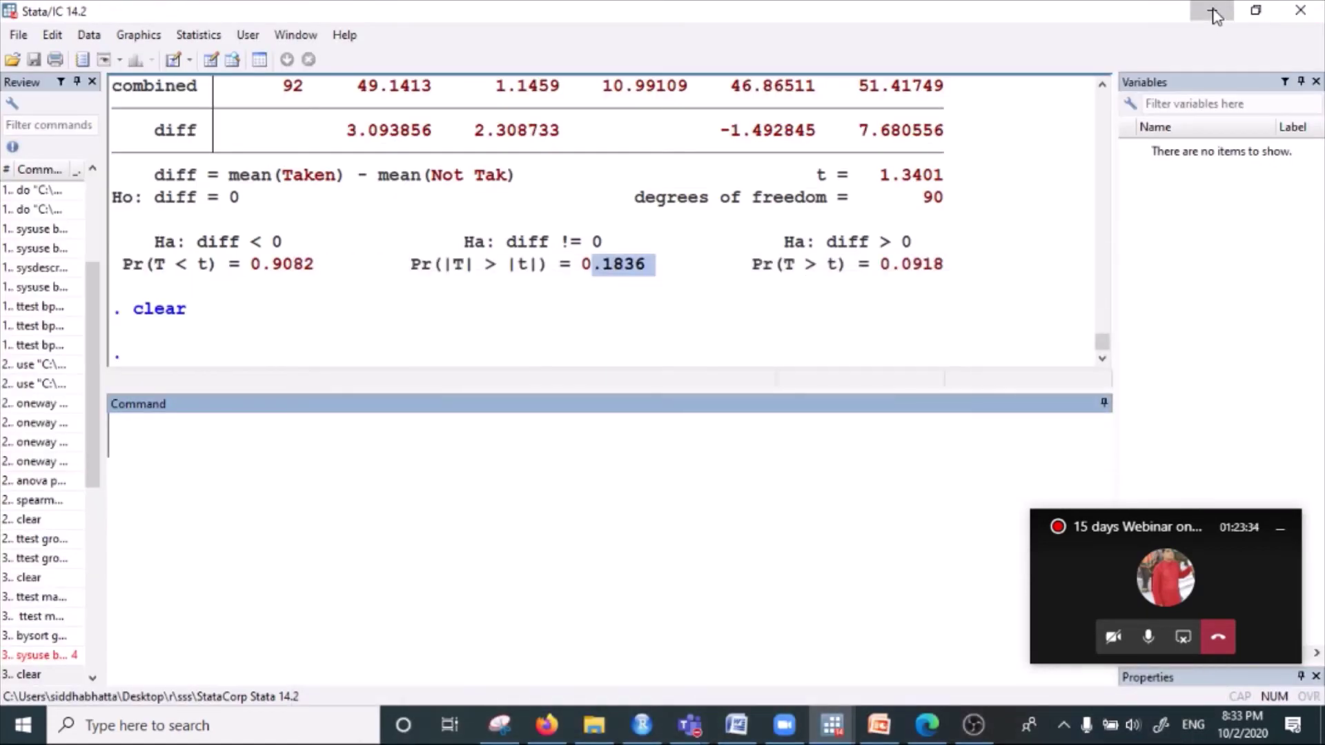
{"action": "left_click", "coordinate": [1214, 13]}
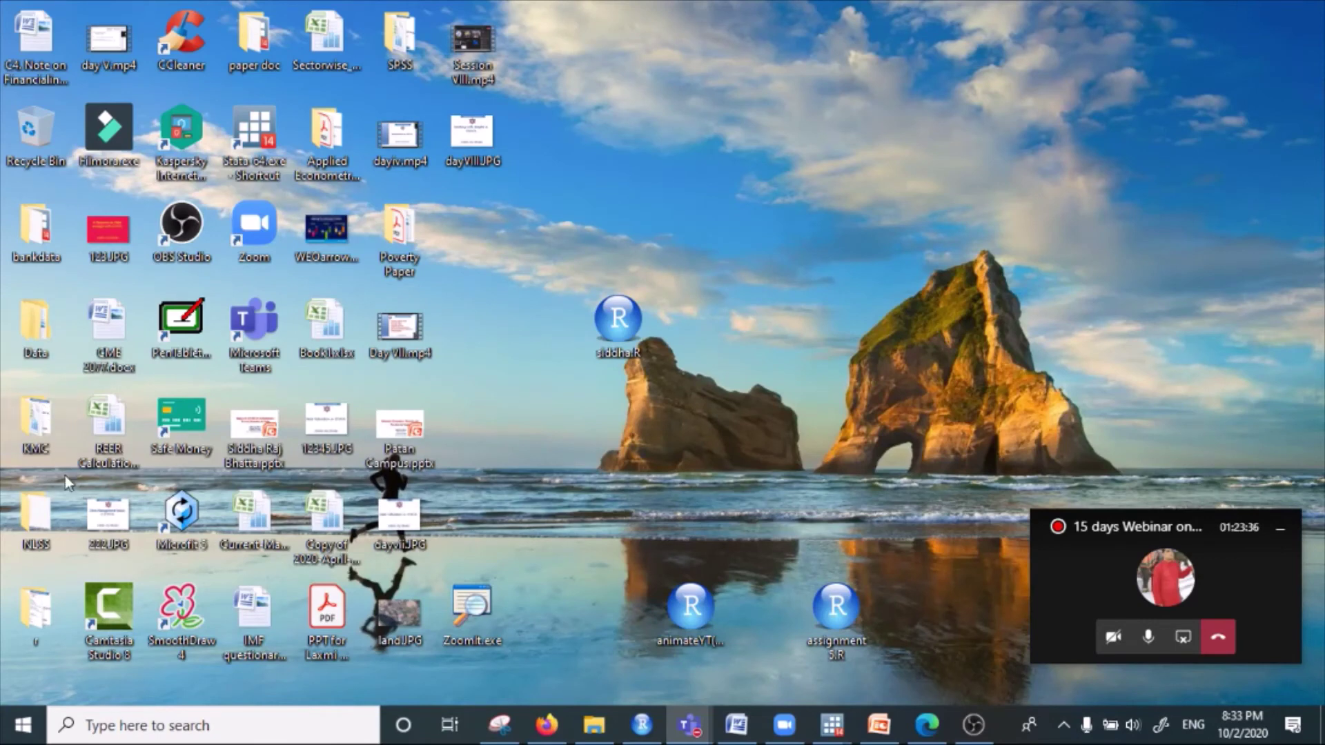
{"action": "double_click", "coordinate": [40, 422]}
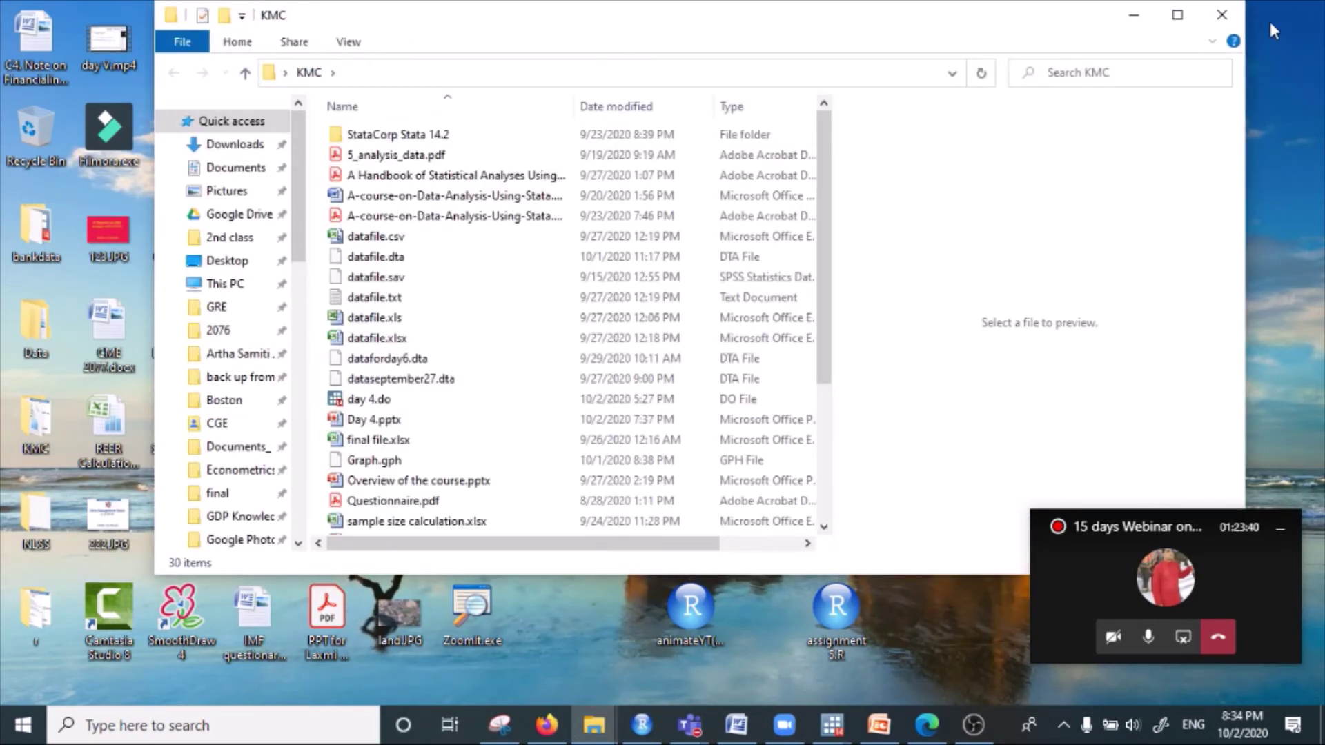
{"action": "left_click", "coordinate": [1177, 15]}
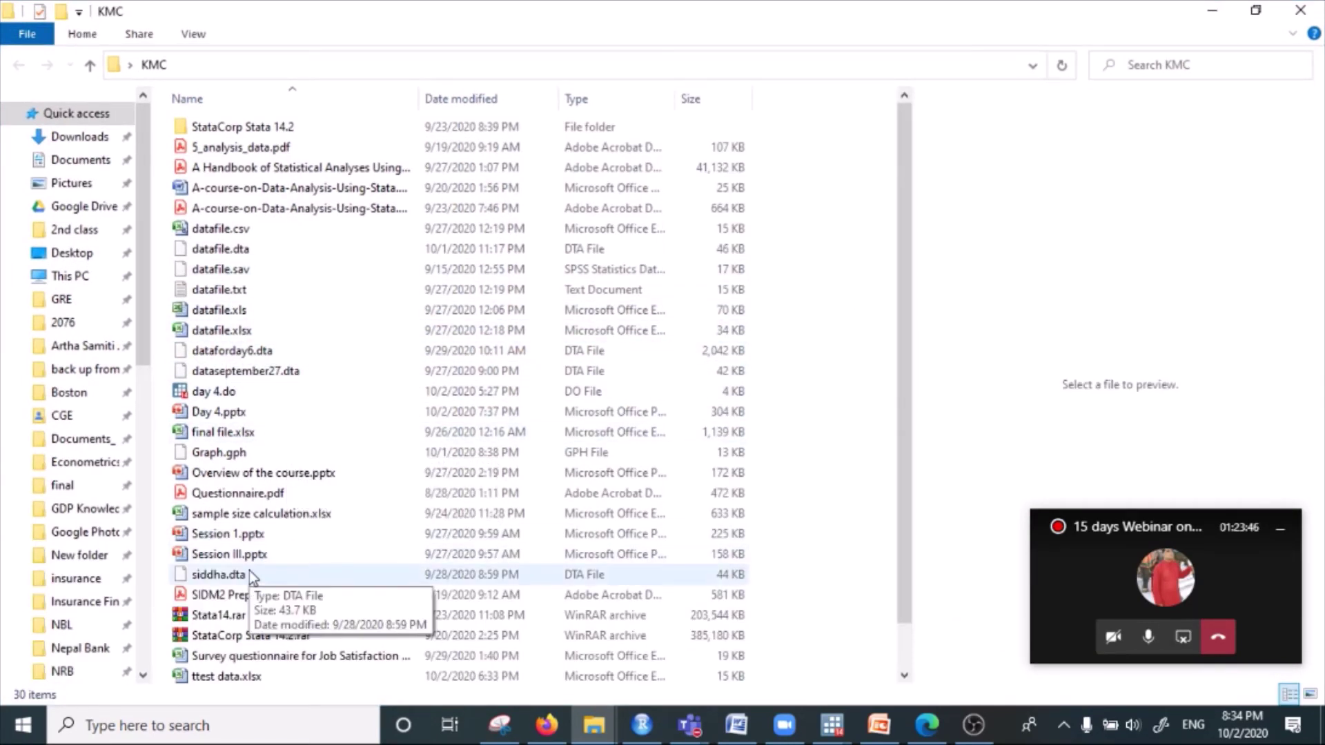
{"action": "left_click", "coordinate": [216, 679]}
{"action": "double_click", "coordinate": [218, 677]}
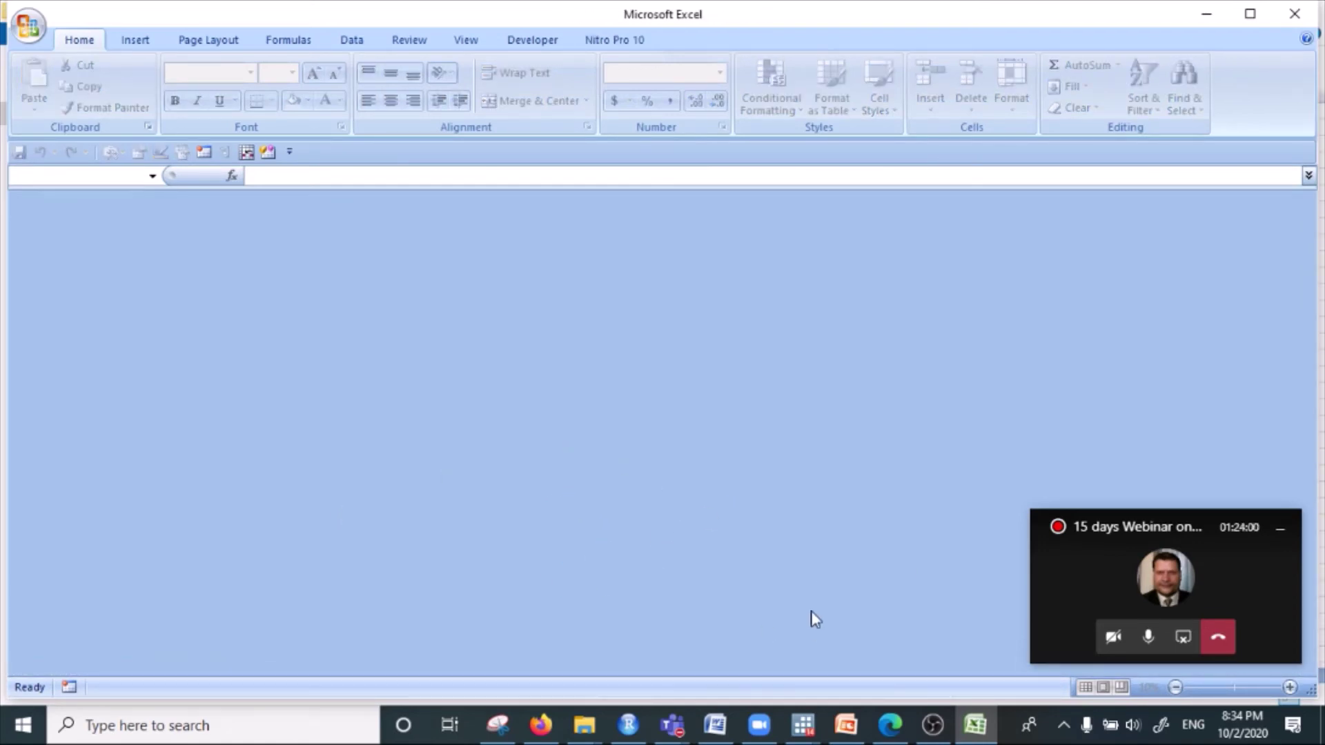
- Switch to the Excel window and retry loading ANALYS32.XLL to finish opening the workbook
{"action": "left_click", "coordinate": [974, 724]}
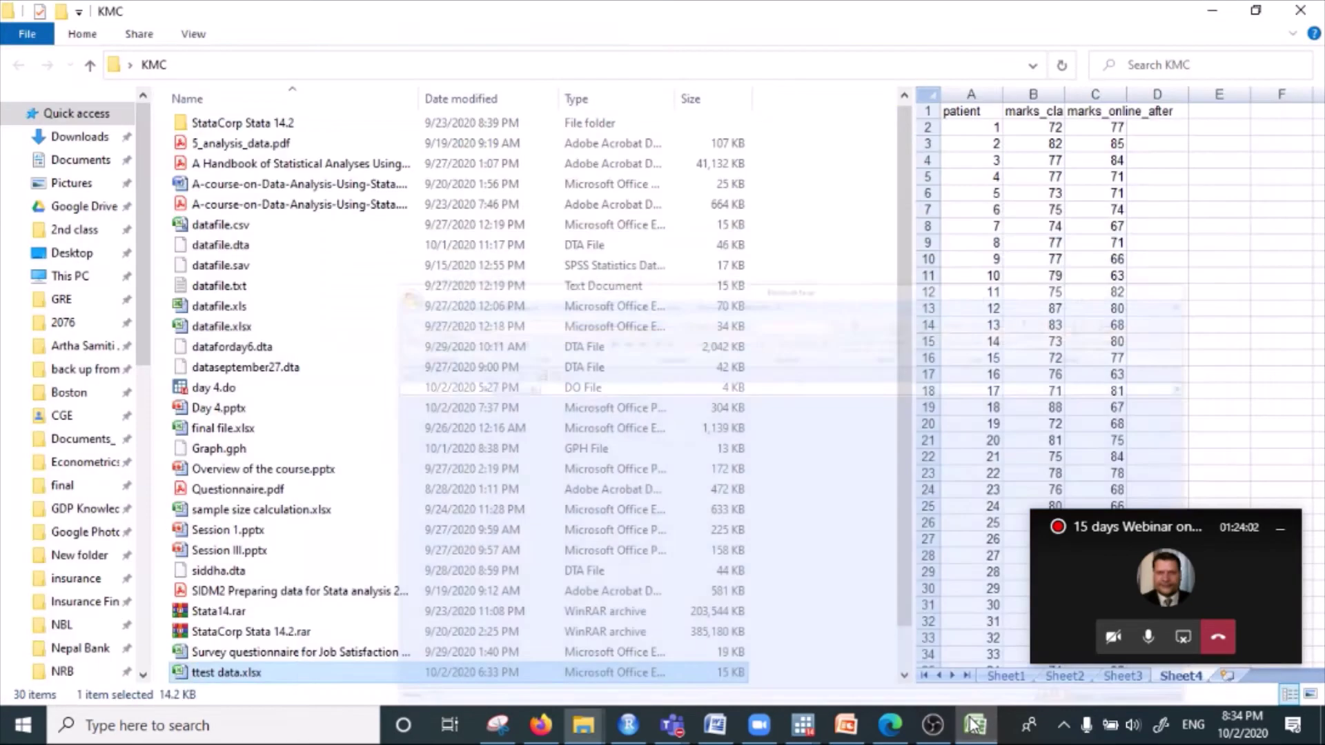
{"action": "left_click", "coordinate": [975, 723]}
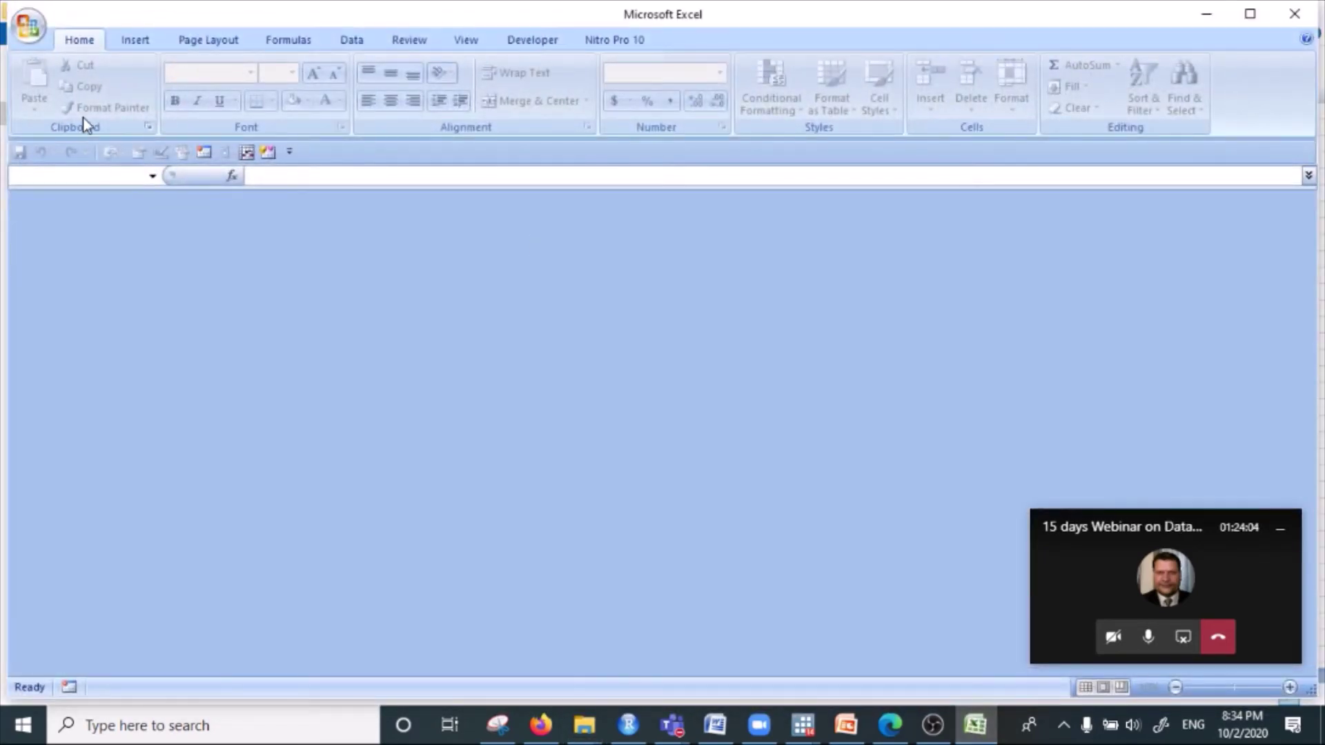
{"action": "left_click", "coordinate": [1207, 14]}
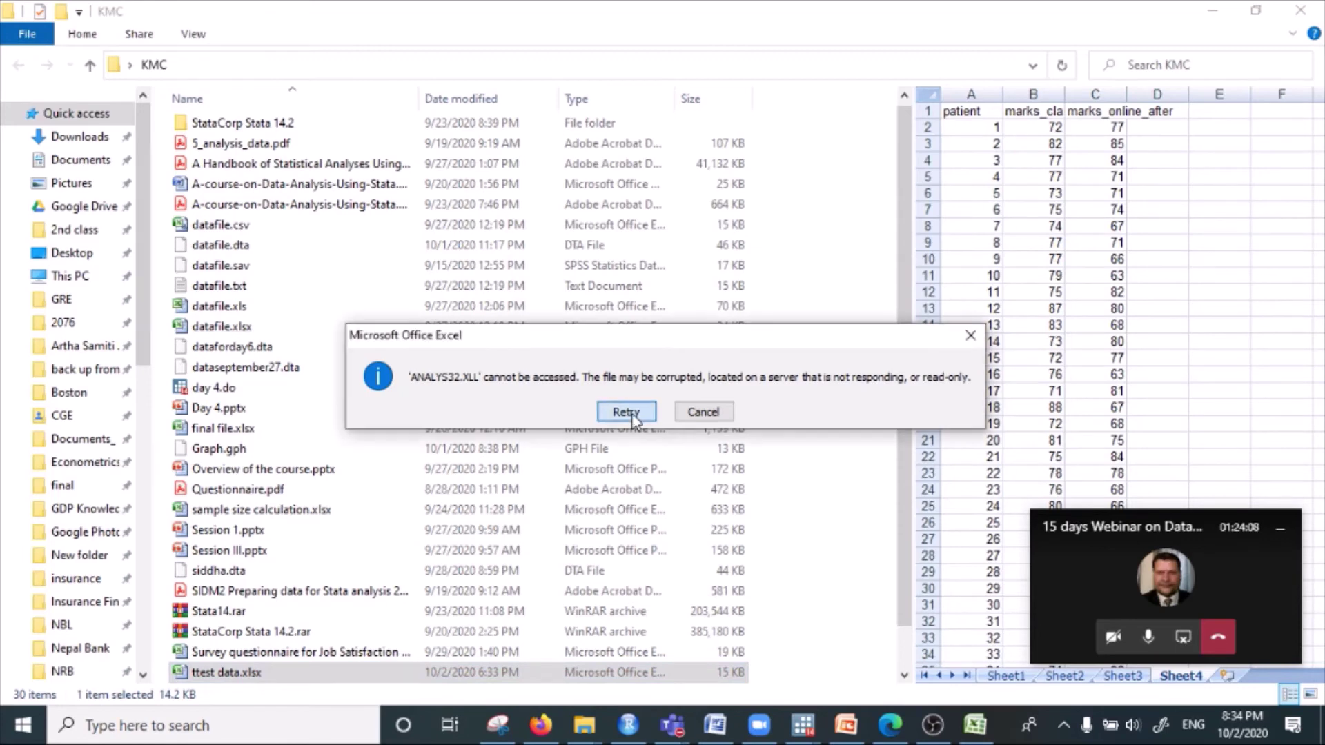
{"action": "left_click", "coordinate": [628, 413]}
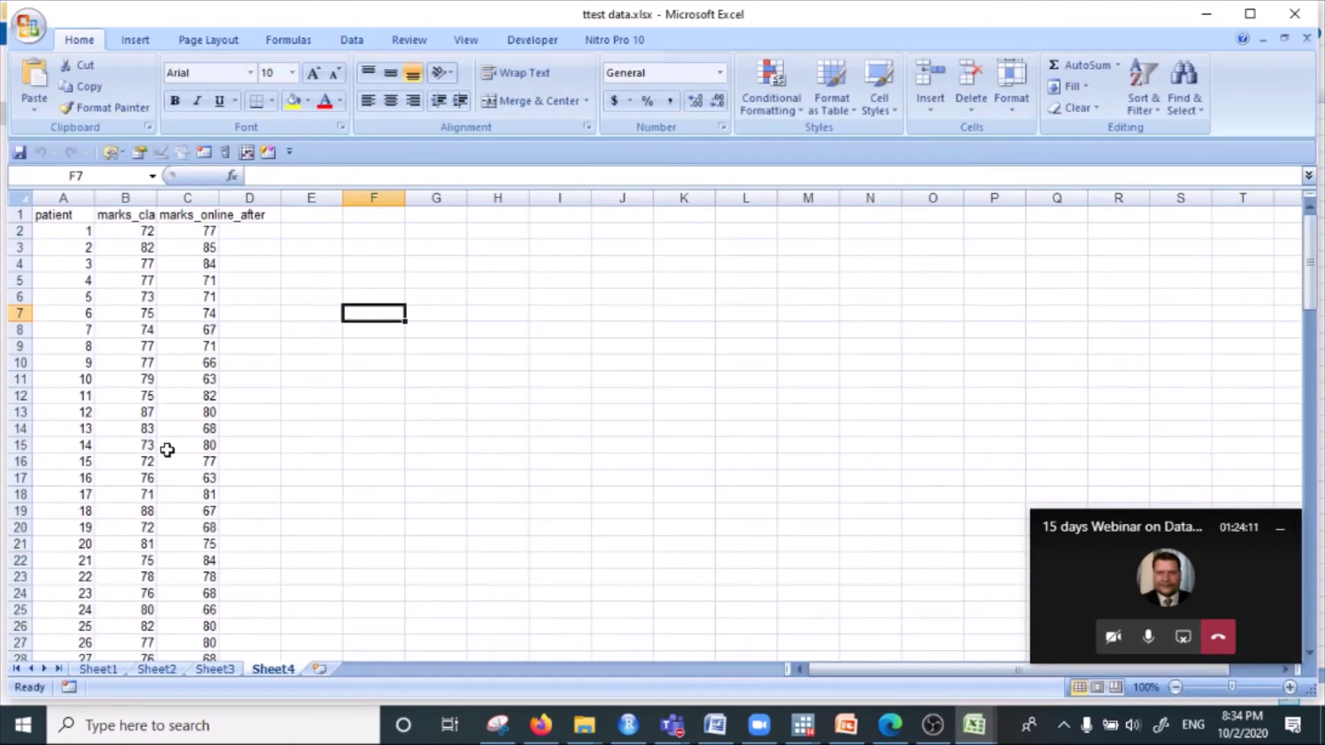
- Rename the header in cell A1 of Sheet4 to "student"
{"action": "left_click", "coordinate": [107, 233]}
{"action": "left_click", "coordinate": [57, 216]}
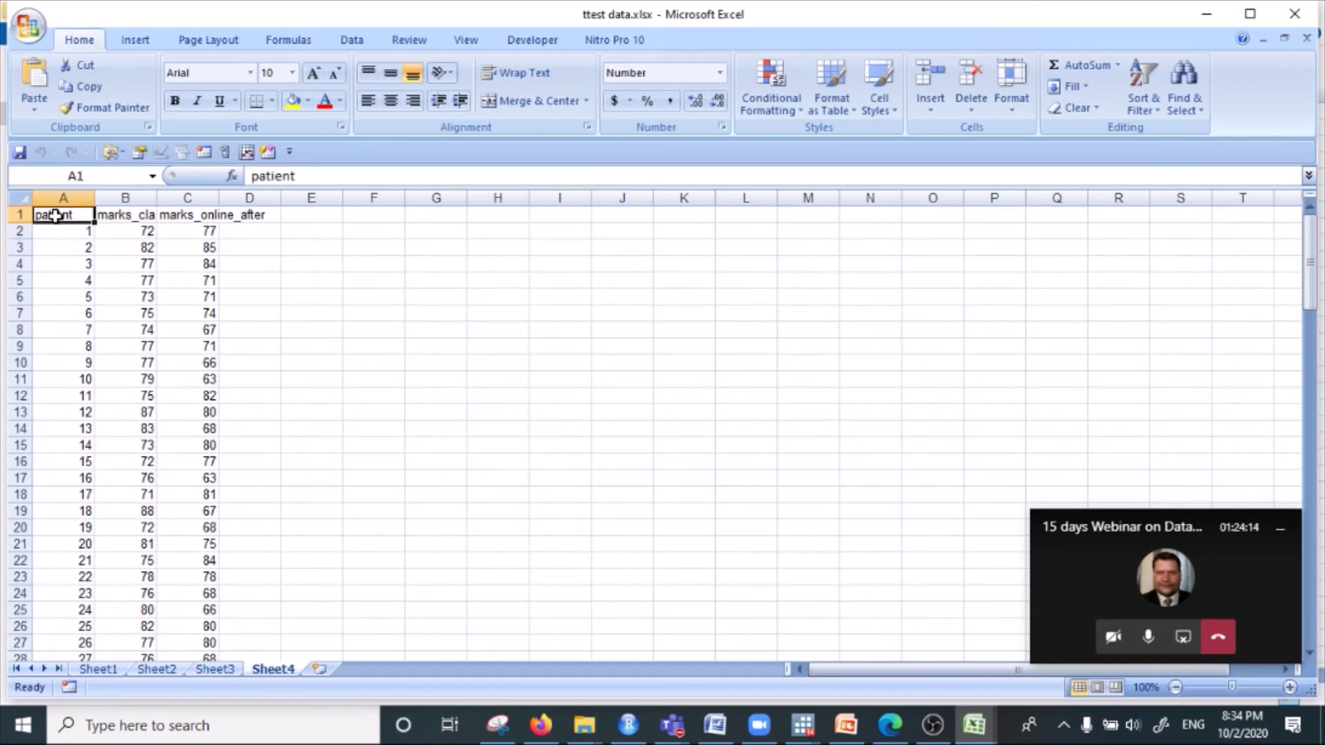
{"action": "type", "text": "student"}
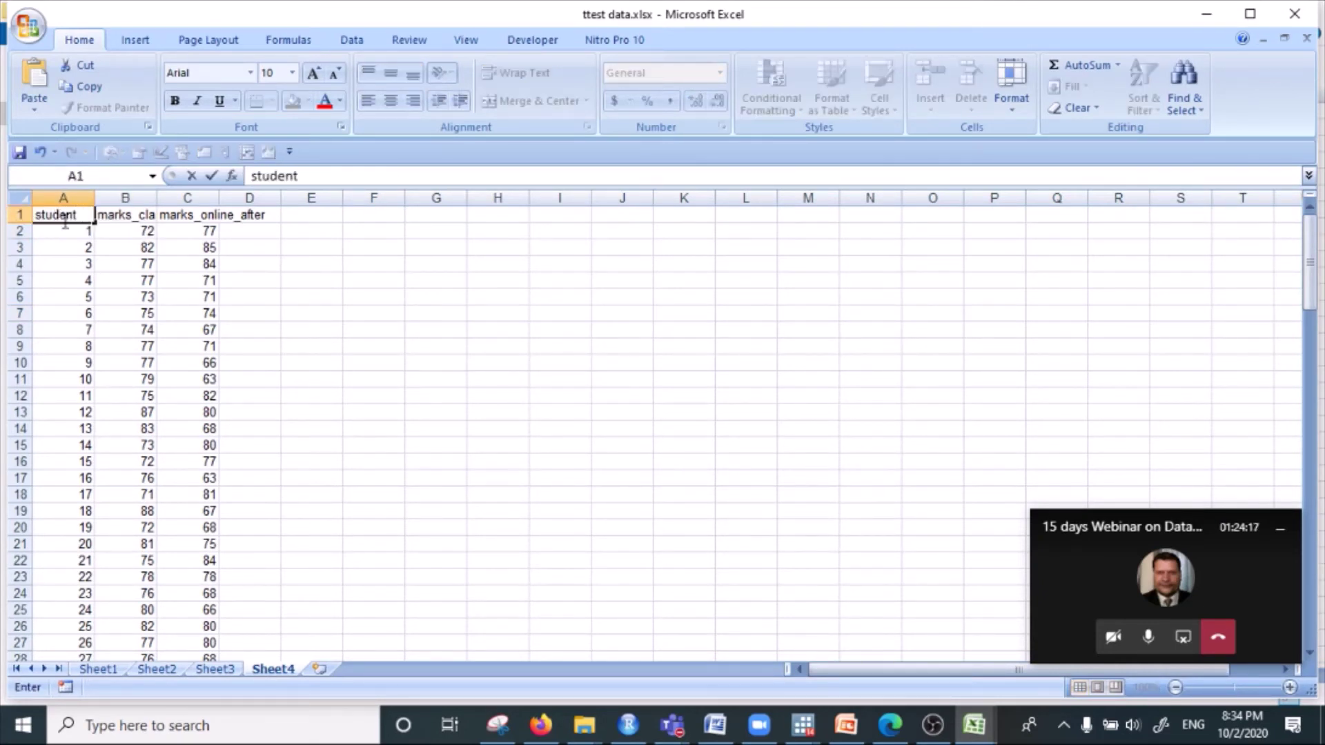
{"action": "left_click", "coordinate": [145, 303]}
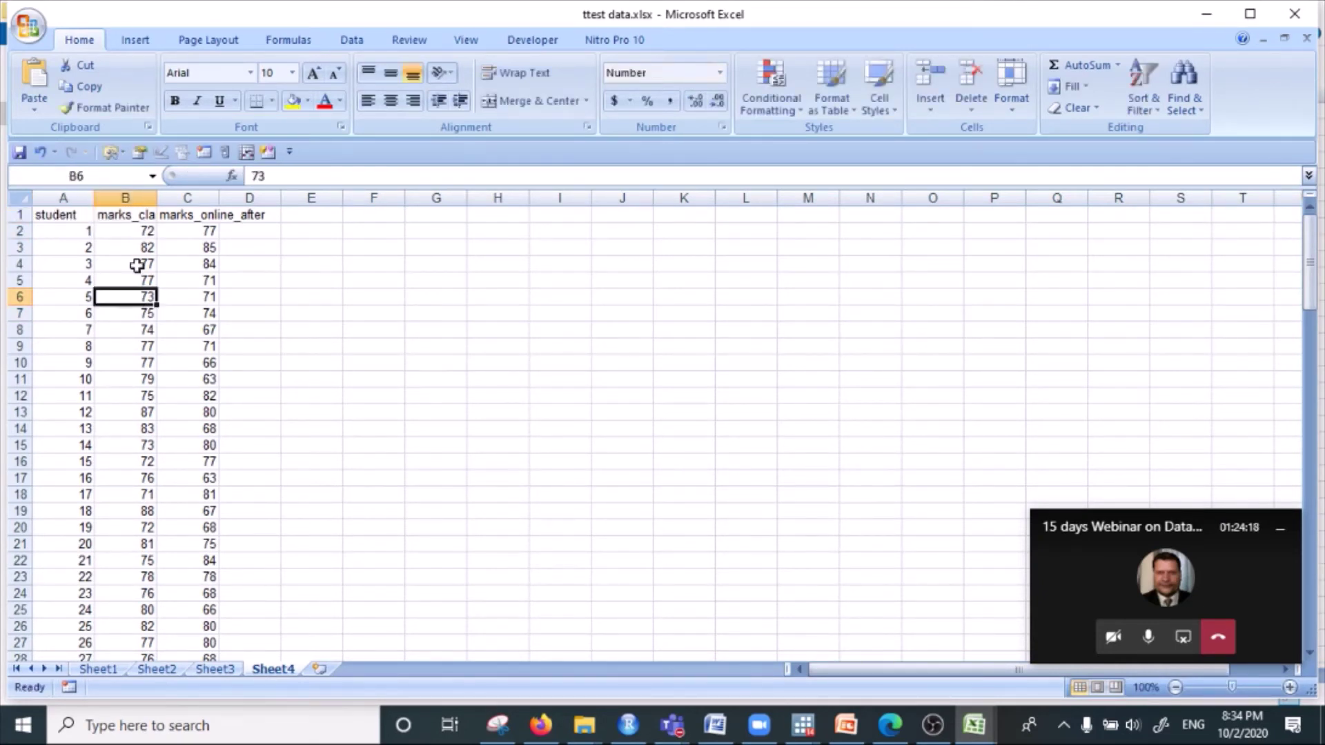
- Widen column B slightly, and point out the last student's row at the end of the data
{"action": "left_click_drag", "start_coordinate": [157, 198], "coordinate": [176, 198]}
{"action": "scroll", "coordinate": [105, 240], "scroll_direction": "down", "scroll_amount": 20}
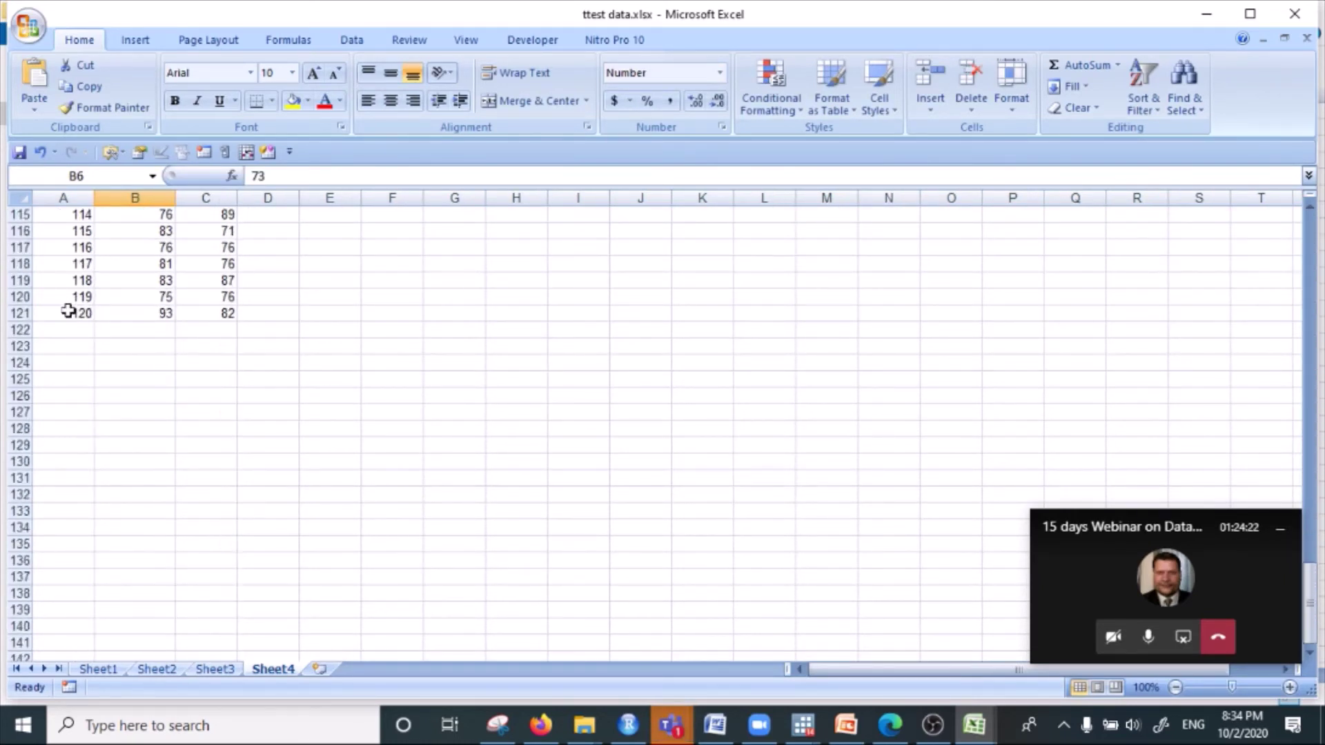
{"action": "left_click", "coordinate": [69, 314]}
{"action": "scroll", "coordinate": [167, 435], "scroll_direction": "up", "scroll_amount": 20}
{"action": "scroll", "coordinate": [167, 435], "scroll_direction": "up", "scroll_amount": 15}
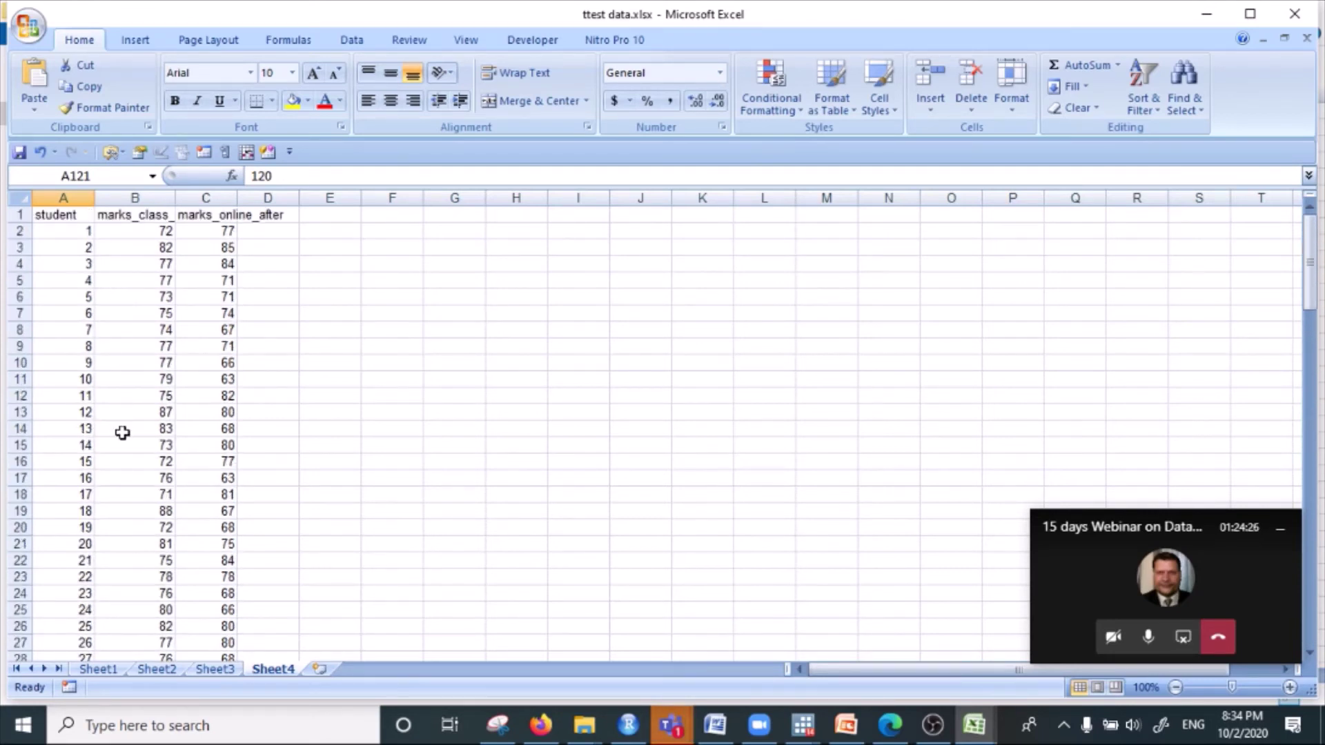
- Widen columns B and C to fit the full headers marks_class_before and marks_online_after
{"action": "left_click", "coordinate": [130, 233]}
{"action": "left_click_drag", "start_coordinate": [178, 199], "coordinate": [323, 210]}
{"action": "left_click", "coordinate": [261, 263]}
{"action": "left_click", "coordinate": [245, 247]}
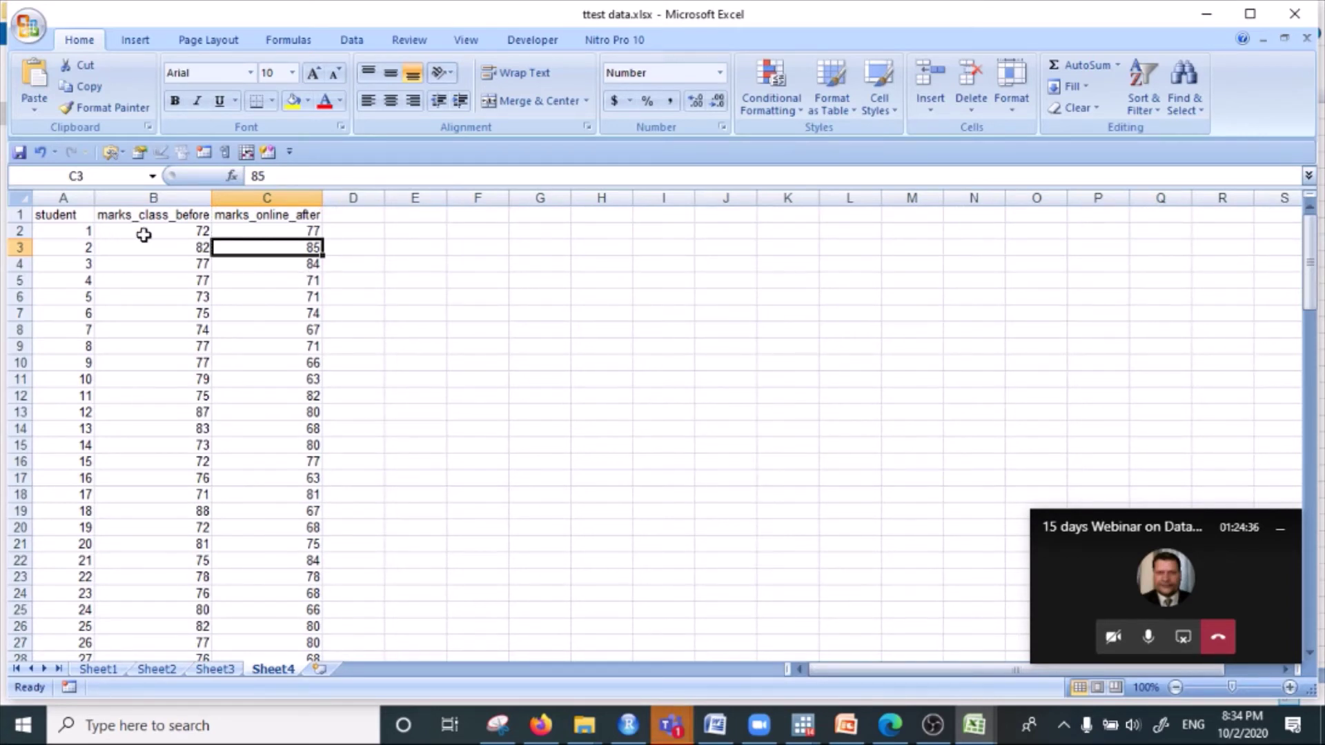
- Step through the first students' marks_class_before and marks_online_after cells to explain the paired observations
{"action": "left_click", "coordinate": [177, 234]}
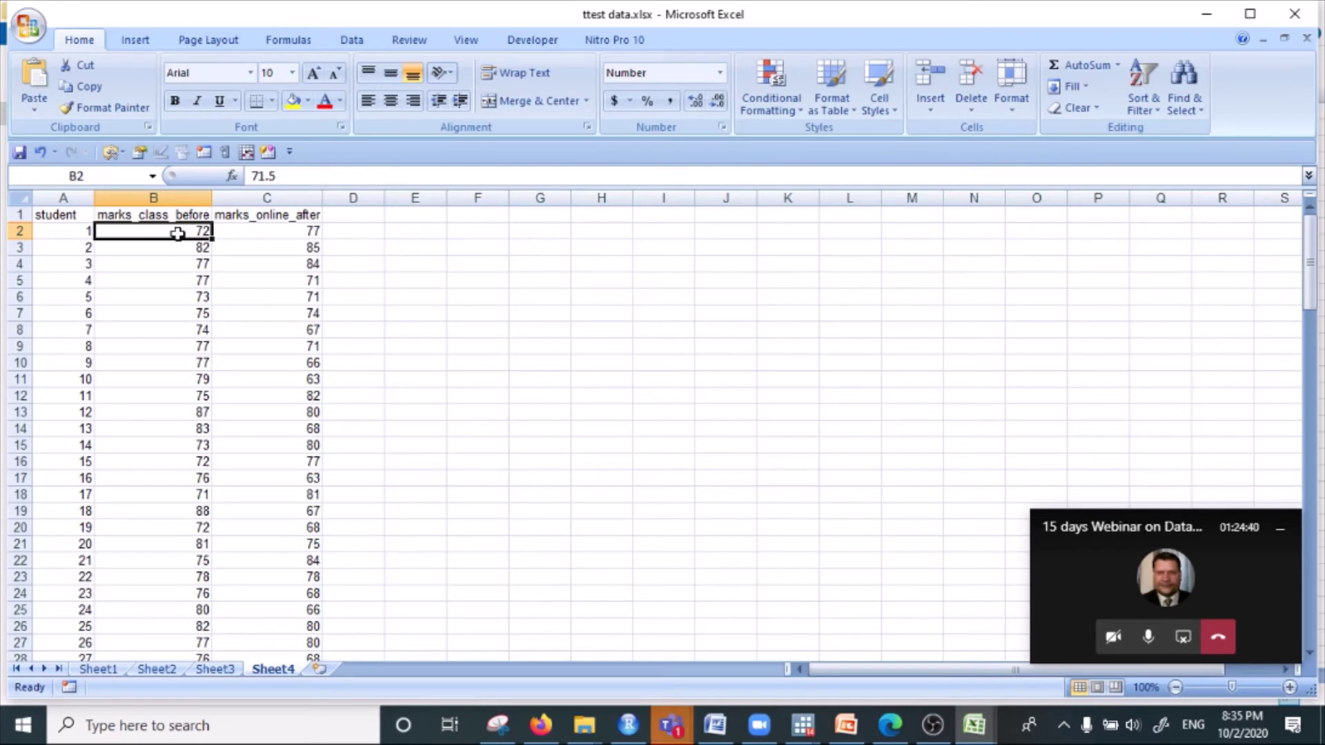
{"action": "key", "text": "Right"}
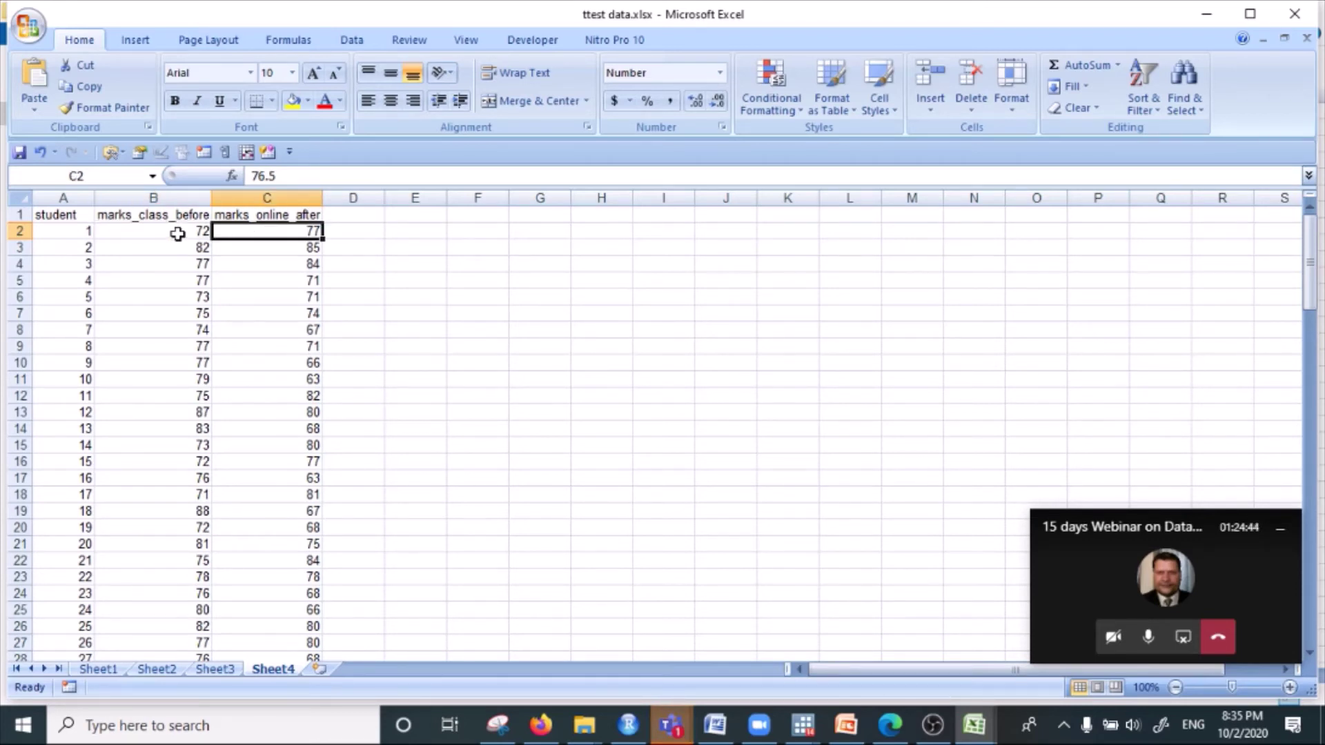
{"action": "key", "text": "Down"}
{"action": "key", "text": "Left"}
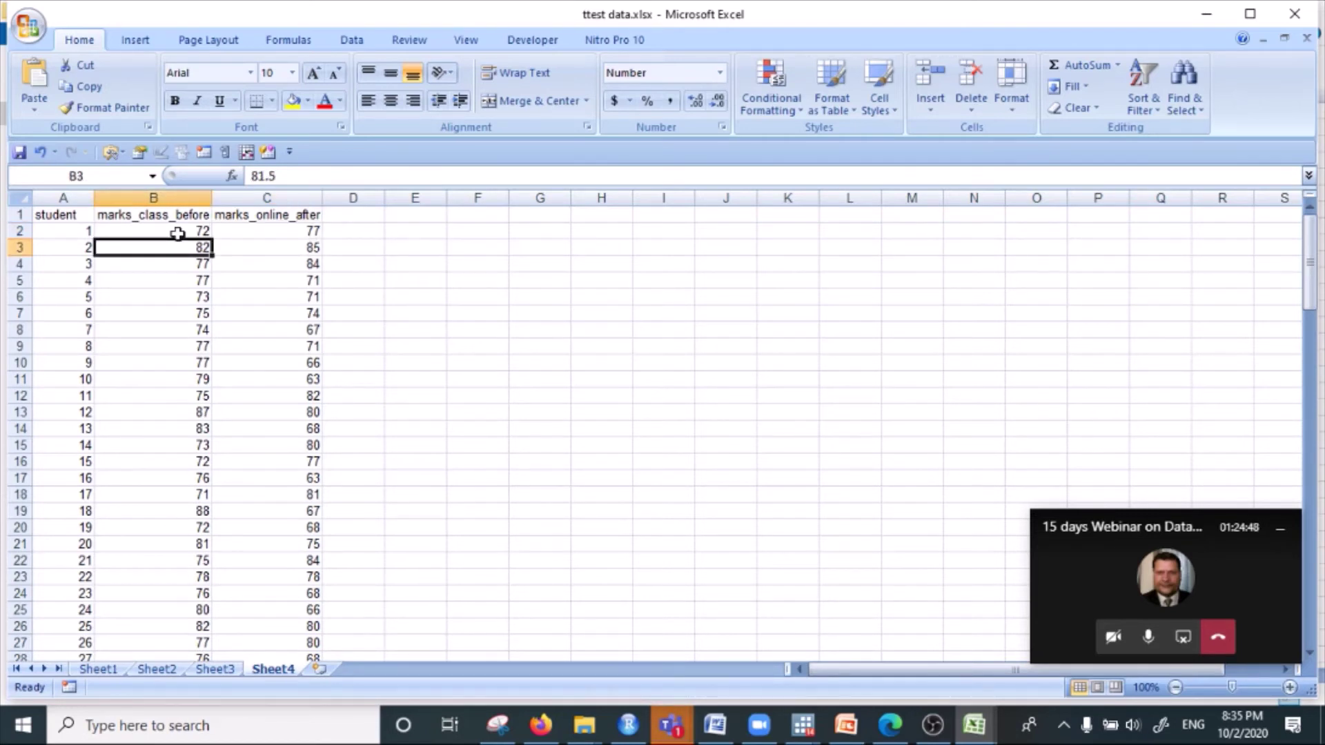
{"action": "key", "text": "Right"}
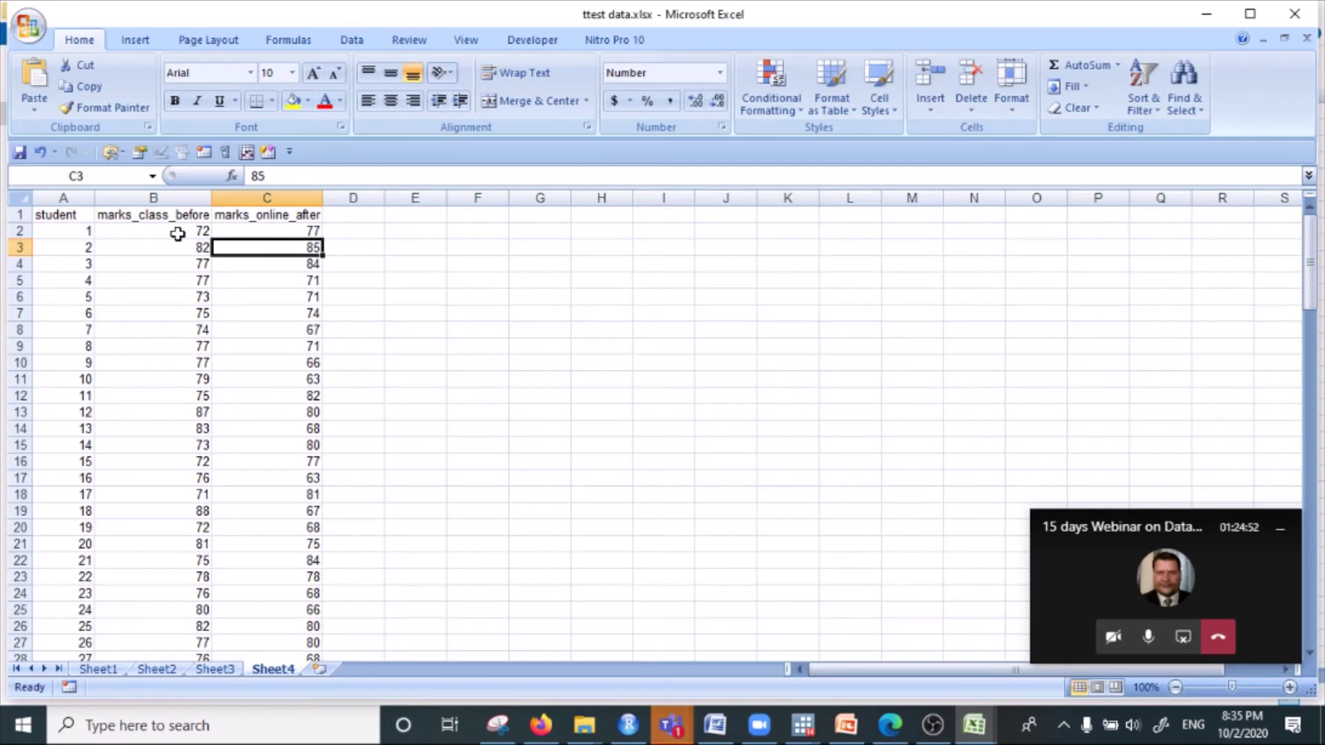
{"action": "key", "text": "Down"}
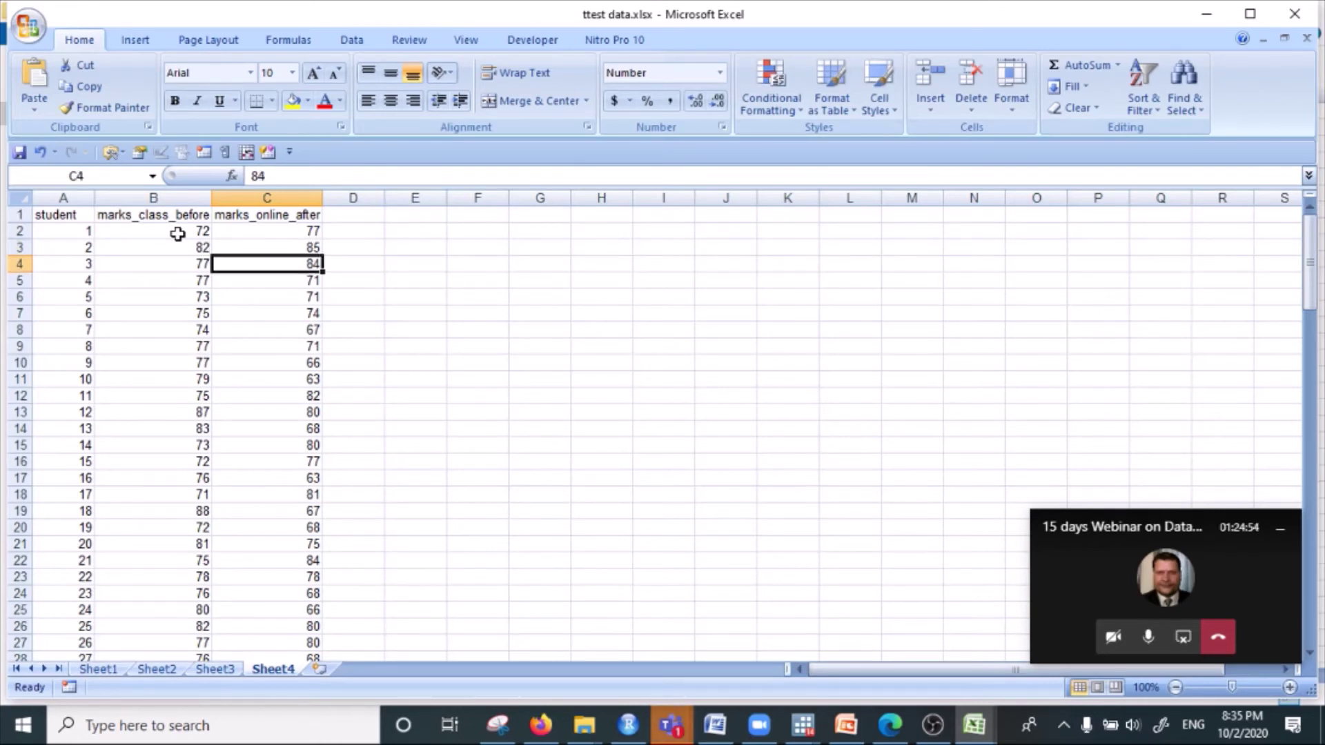
- Move down the marks_class_before and marks_online_after columns to review the paired marks of further students
{"action": "key", "text": "Left"}
{"action": "key", "text": "Right"}
{"action": "key", "text": "Down"}
{"action": "key", "text": "Down"}
{"action": "key", "text": "Down"}
{"action": "key", "text": "Down"}
{"action": "key", "text": "Down"}
{"action": "key", "text": "Down"}
{"action": "key", "text": "Down"}
{"action": "key", "text": "Down"}
{"action": "key", "text": "Down"}
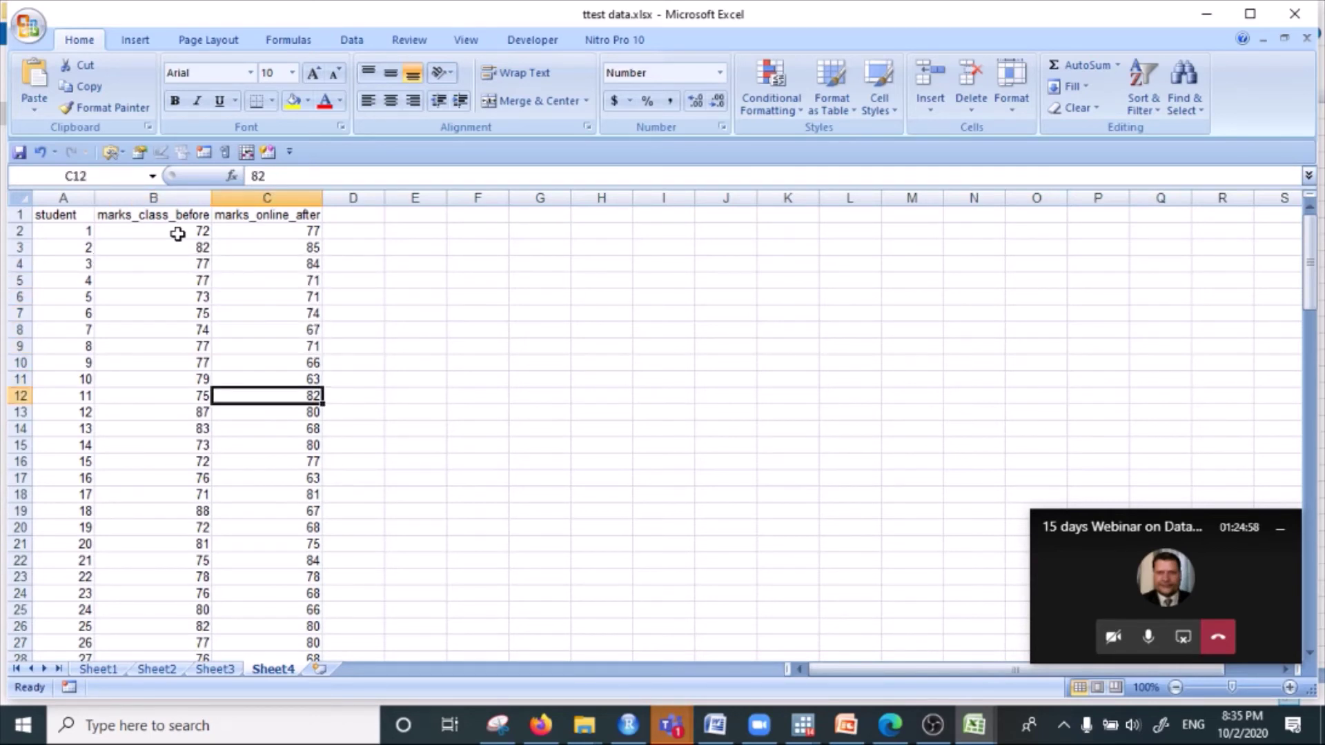
{"action": "key", "text": "Left"}
{"action": "key", "text": "Down"}
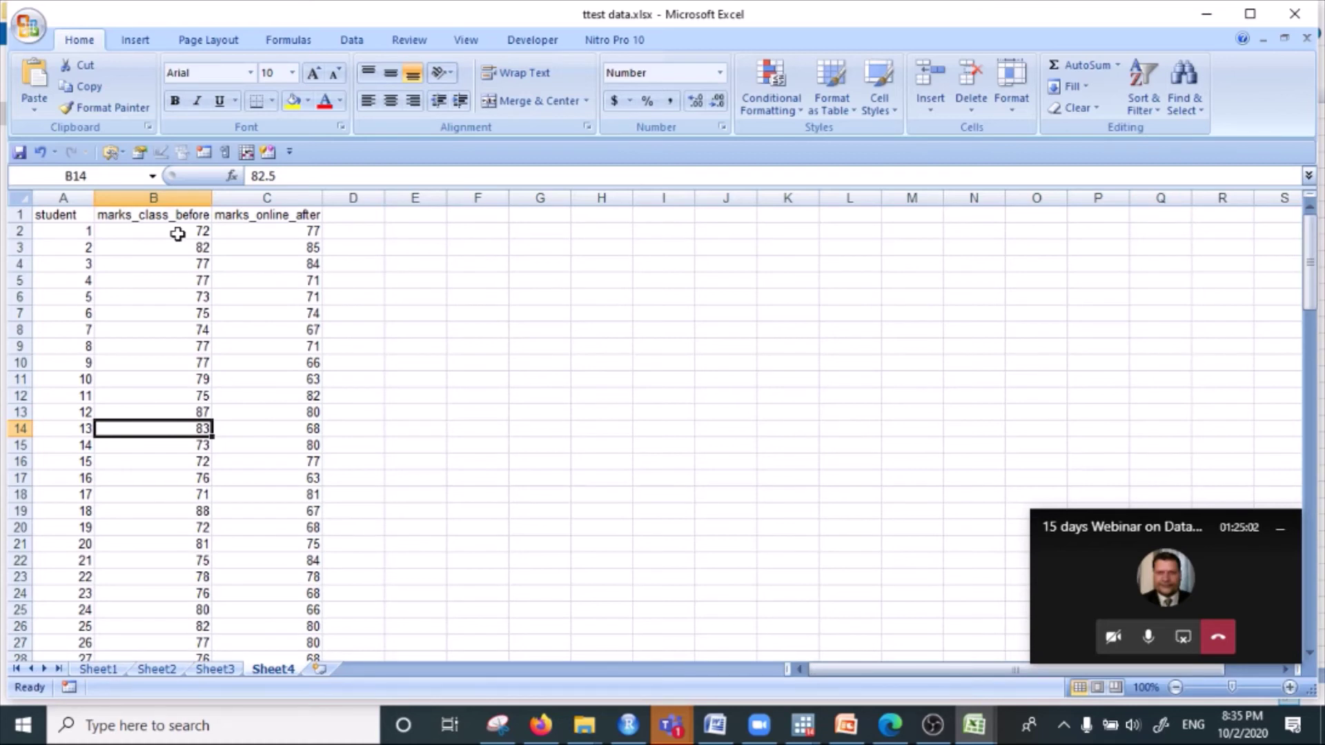
{"action": "key", "text": "Right"}
{"action": "key", "text": "Down"}
{"action": "key", "text": "Down"}
{"action": "key", "text": "Down"}
{"action": "key", "text": "Down"}
{"action": "key", "text": "Down"}
{"action": "key", "text": "Down"}
{"action": "key", "text": "Down"}
{"action": "key", "text": "Down"}
{"action": "key", "text": "Down"}
{"action": "key", "text": "Down"}
{"action": "key", "text": "Down"}
{"action": "key", "text": "Down"}
{"action": "key", "text": "Down"}
{"action": "key", "text": "Down"}
{"action": "key", "text": "Down"}
{"action": "key", "text": "Down"}
{"action": "key", "text": "Down"}
{"action": "key", "text": "Down"}
{"action": "key", "text": "Down"}
{"action": "key", "text": "Down"}
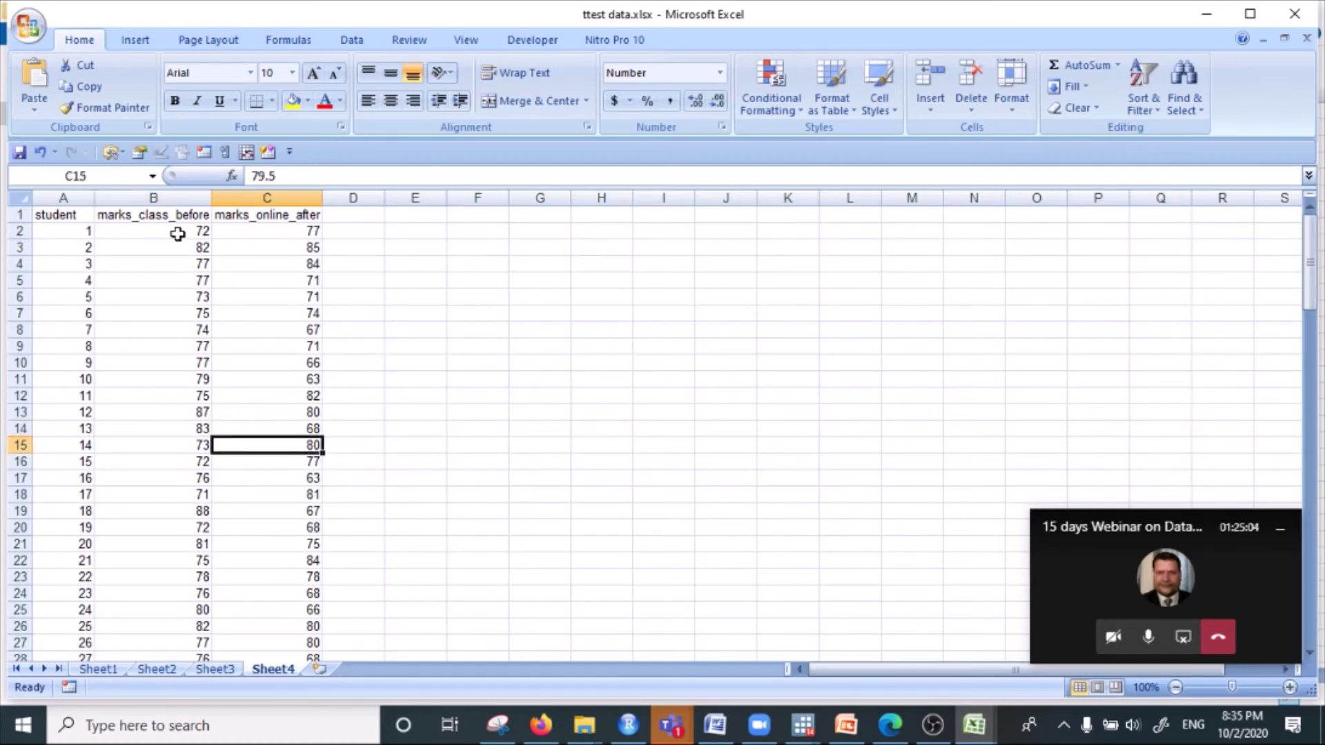
{"action": "key", "text": "Down"}
{"action": "key", "text": "Down"}
{"action": "key", "text": "Down"}
{"action": "key", "text": "Down"}
{"action": "key", "text": "Down"}
{"action": "key", "text": "Down"}
{"action": "key", "text": "Down"}
{"action": "key", "text": "Down"}
{"action": "key", "text": "Down"}
{"action": "key", "text": "Down"}
{"action": "key", "text": "Down"}
{"action": "key", "text": "Down"}
{"action": "key", "text": "Down"}
{"action": "key", "text": "Down"}
{"action": "key", "text": "Down"}
{"action": "key", "text": "Down"}
{"action": "key", "text": "Down"}
{"action": "key", "text": "Down"}
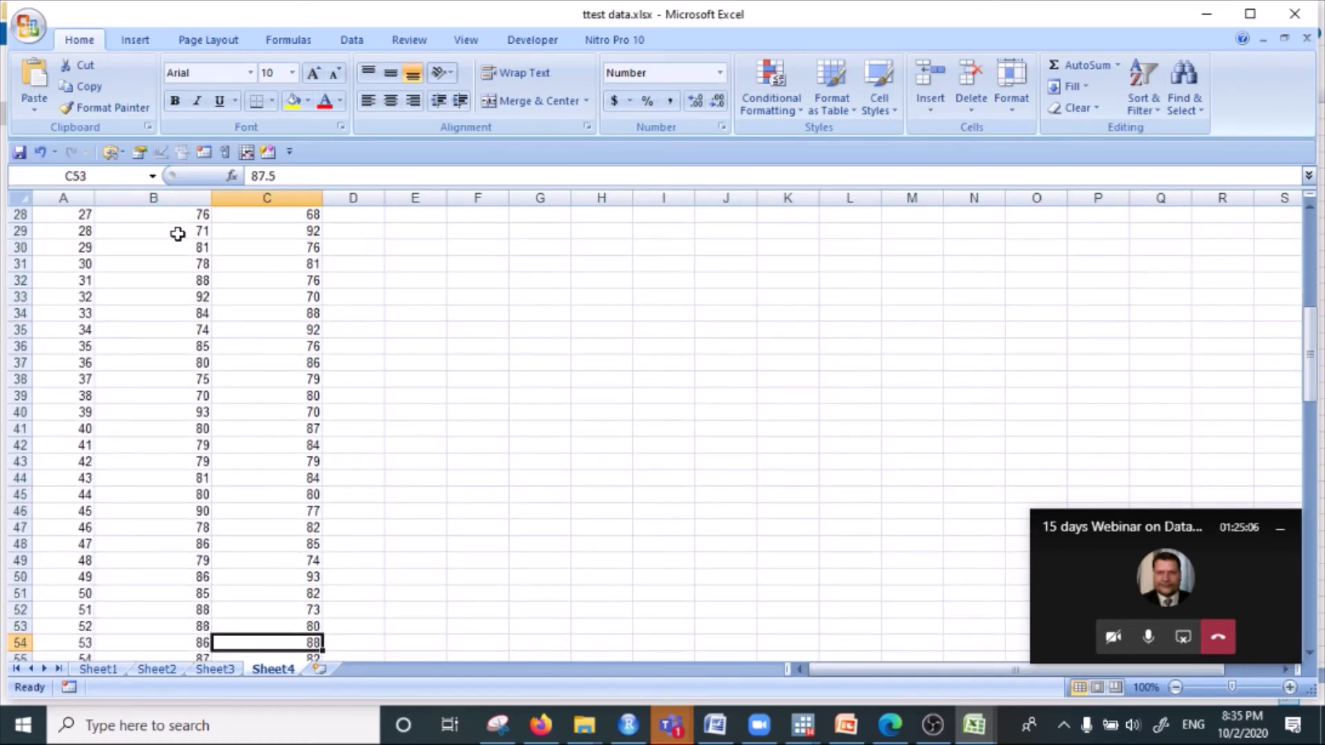
{"action": "scroll", "coordinate": [335, 450], "scroll_direction": "up", "scroll_amount": 6}
{"action": "scroll", "coordinate": [335, 450], "scroll_direction": "up", "scroll_amount": 4}
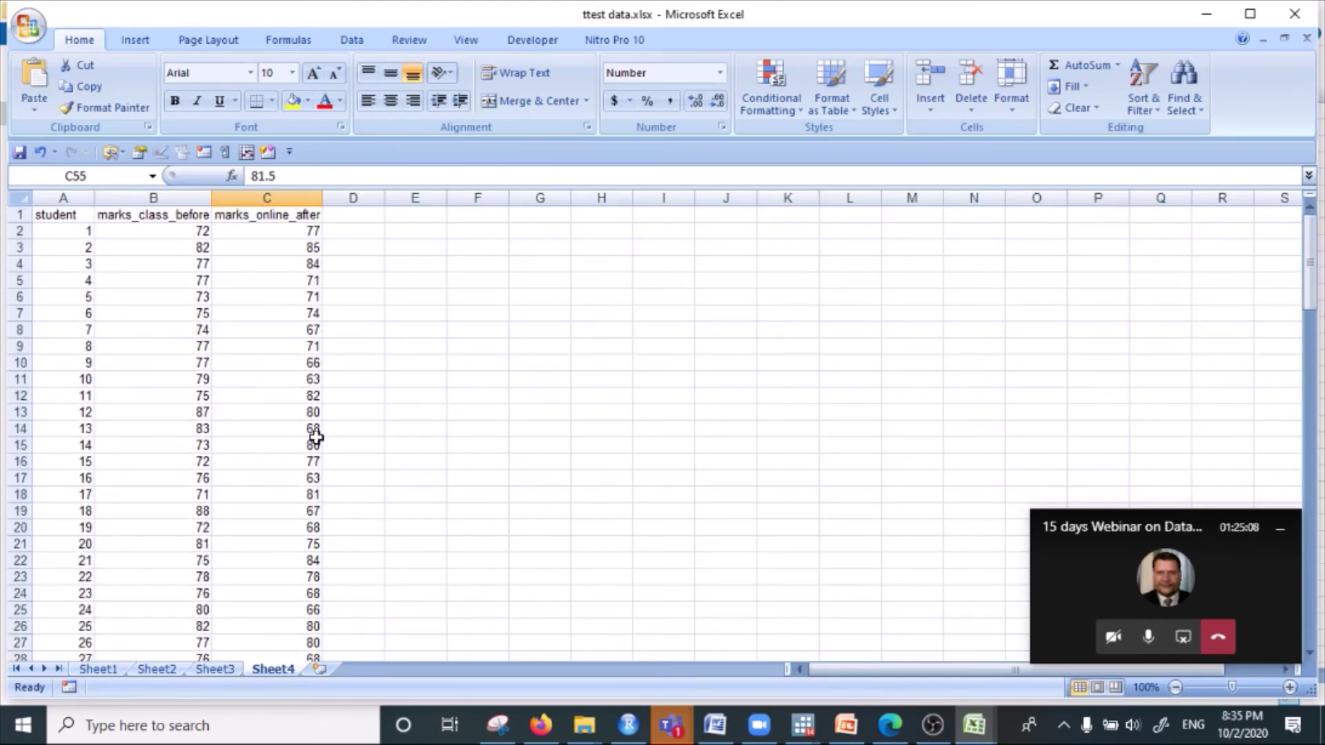
- Enlarge the sheet view to 200% and narrow columns B and C slightly
{"action": "scroll", "coordinate": [490, 415], "scroll_direction": "up", "scroll_amount": 3, "text": "ctrl"}
{"action": "scroll", "coordinate": [491, 414], "scroll_direction": "up", "scroll_amount": 3, "text": "ctrl"}
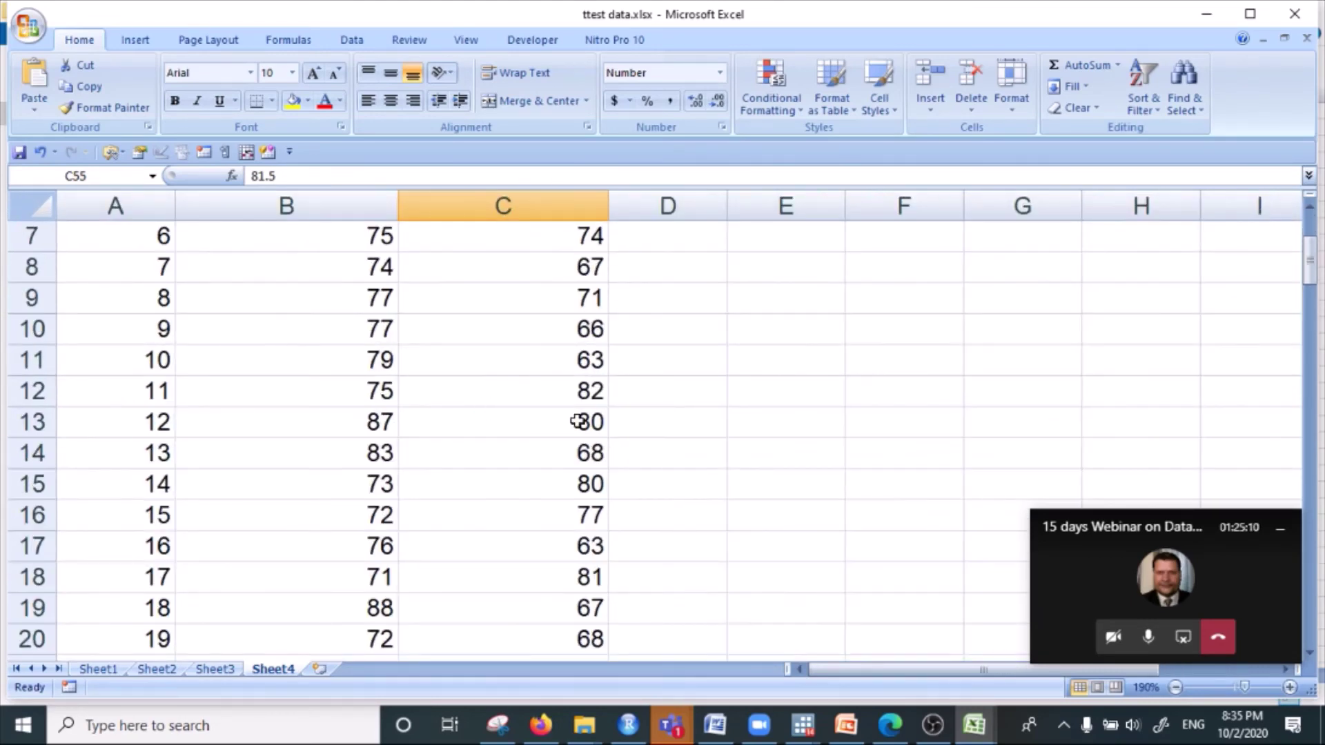
{"action": "scroll", "coordinate": [556, 403], "scroll_direction": "up", "scroll_amount": 2}
{"action": "left_click", "coordinate": [831, 359]}
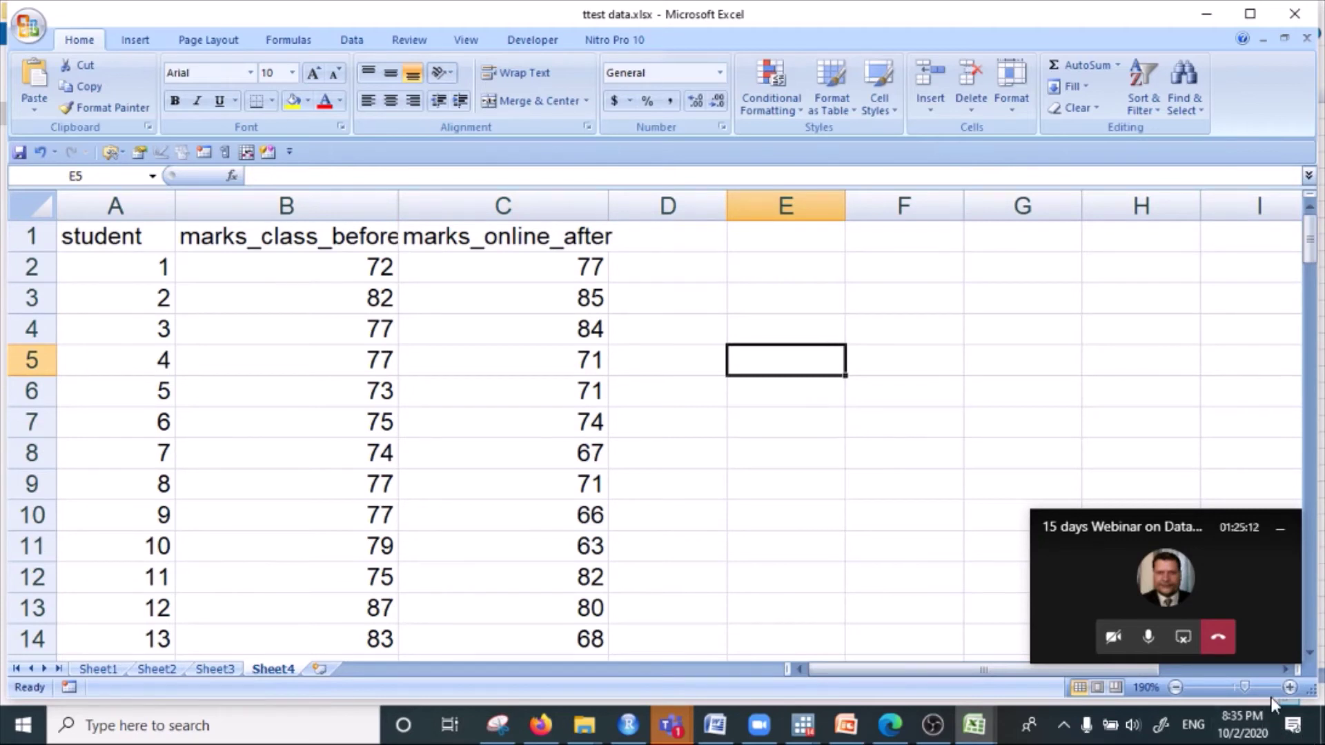
{"action": "left_click", "coordinate": [1290, 687]}
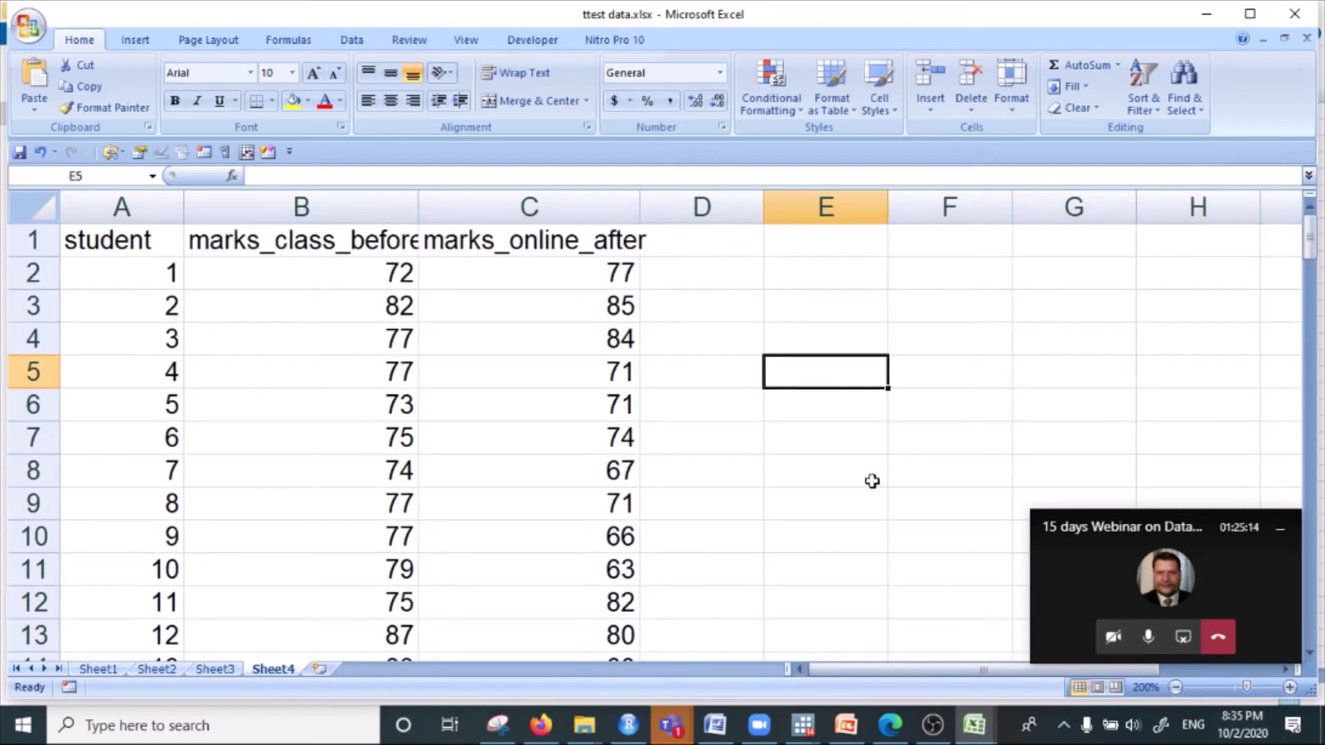
{"action": "left_click_drag", "start_coordinate": [640, 211], "coordinate": [603, 210]}
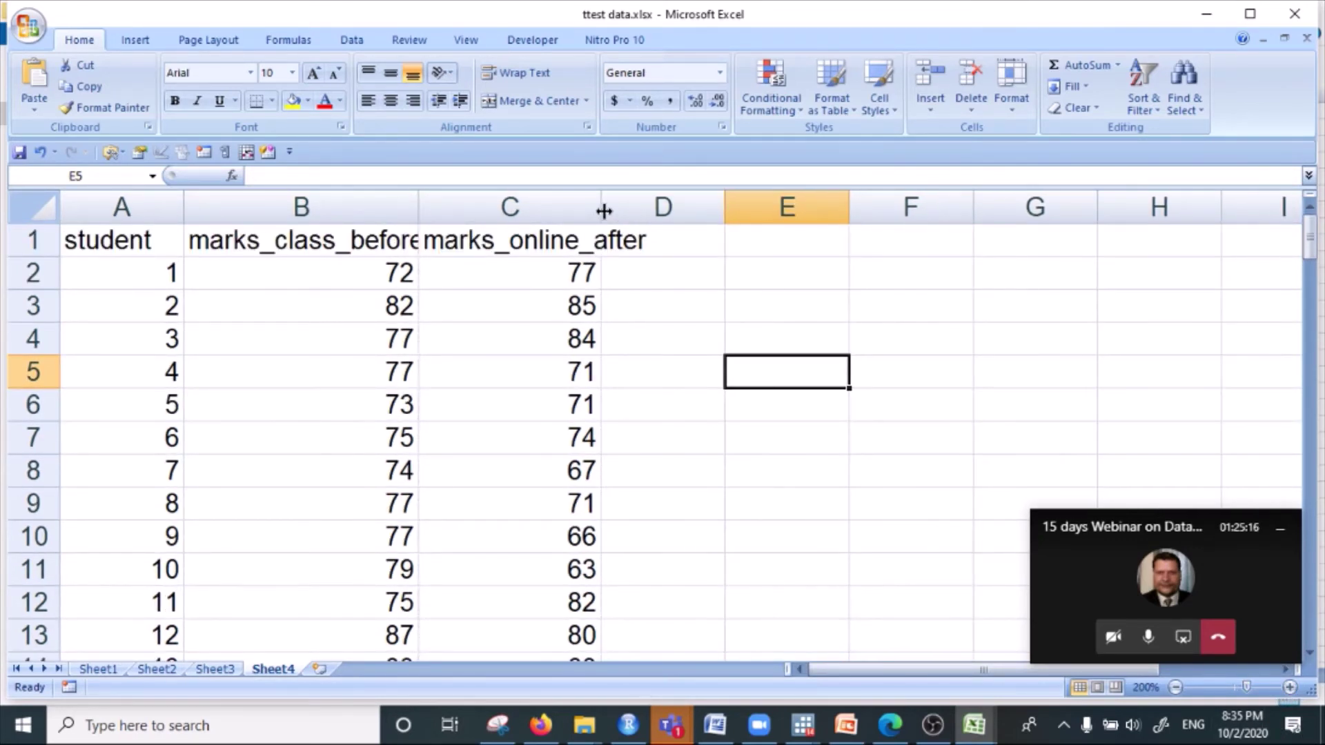
{"action": "left_click_drag", "start_coordinate": [418, 206], "coordinate": [384, 205]}
{"action": "left_click", "coordinate": [686, 298]}
{"action": "left_click", "coordinate": [741, 306]}
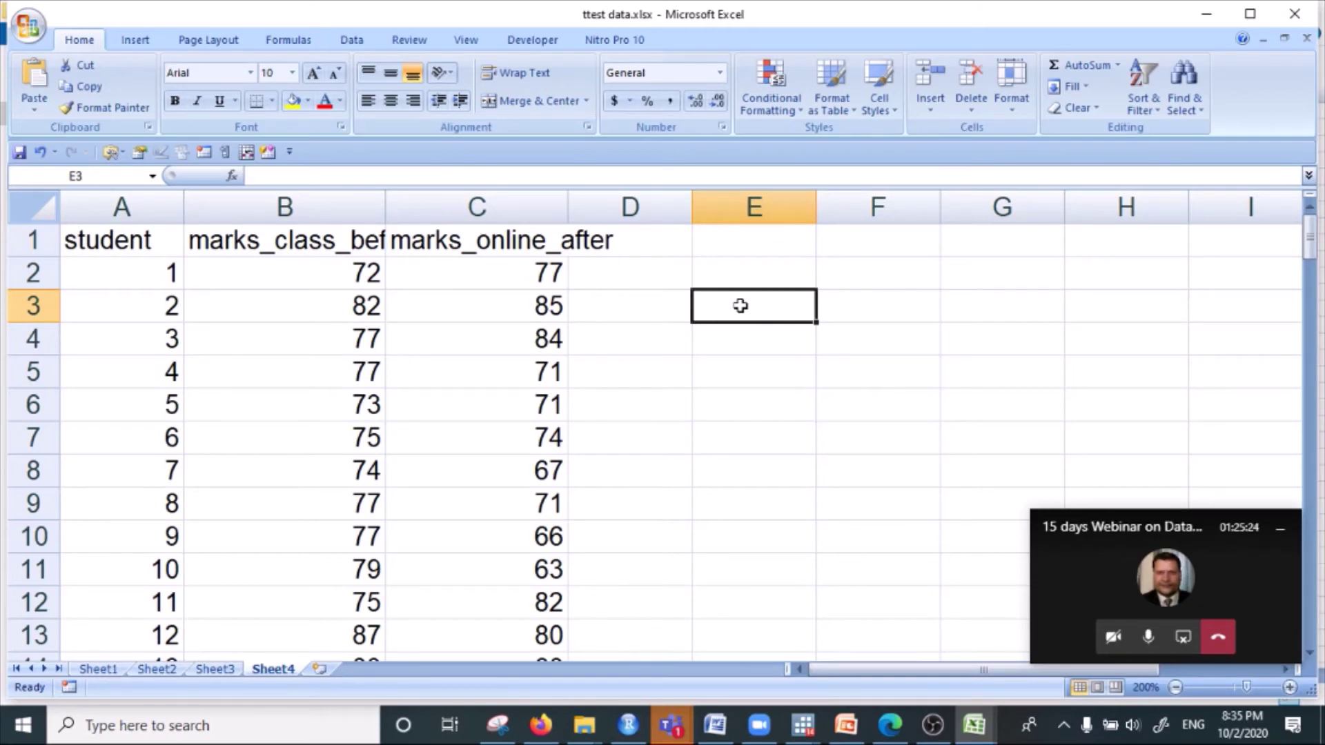
- Copy the student, marks_class_before and marks_online_after data in A1:C121 of Sheet4, including the headers
{"action": "left_click", "coordinate": [376, 316]}
{"action": "left_click_drag", "start_coordinate": [127, 243], "coordinate": [533, 592]}
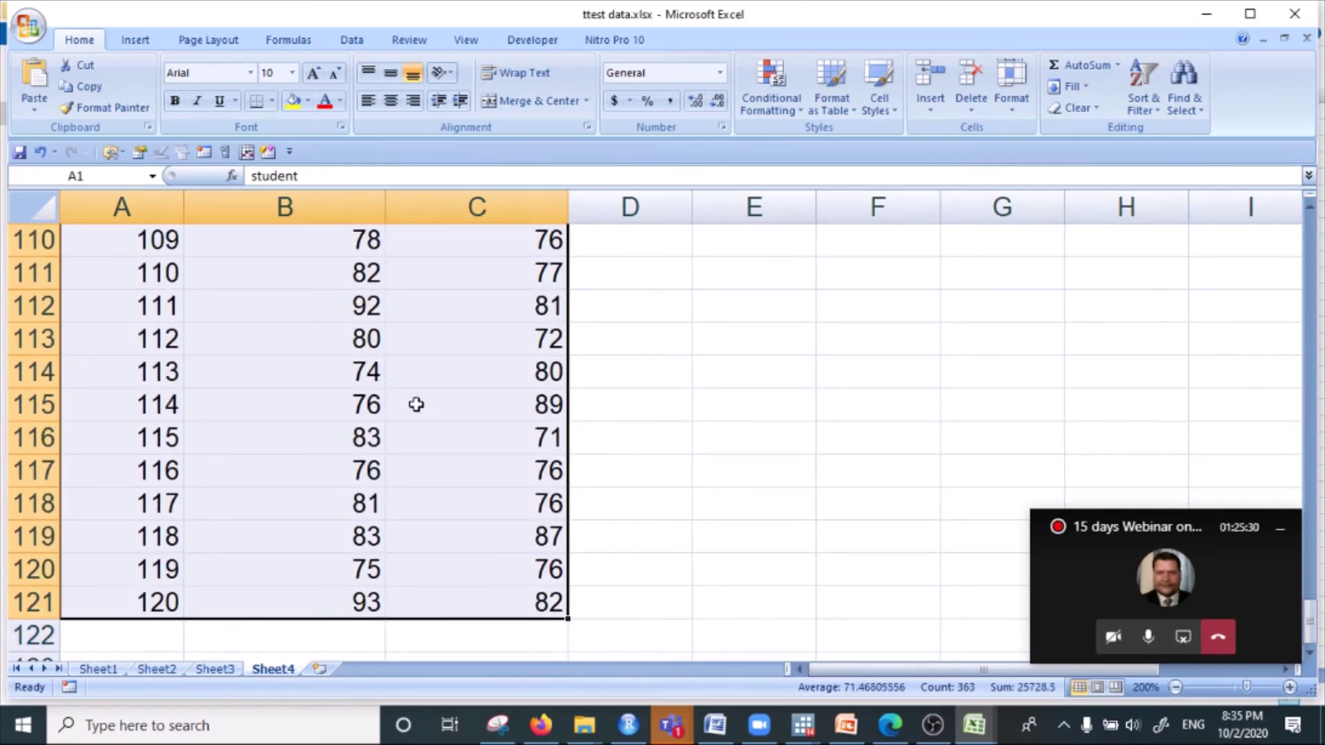
{"action": "right_click", "coordinate": [334, 364]}
{"action": "left_click", "coordinate": [242, 396]}
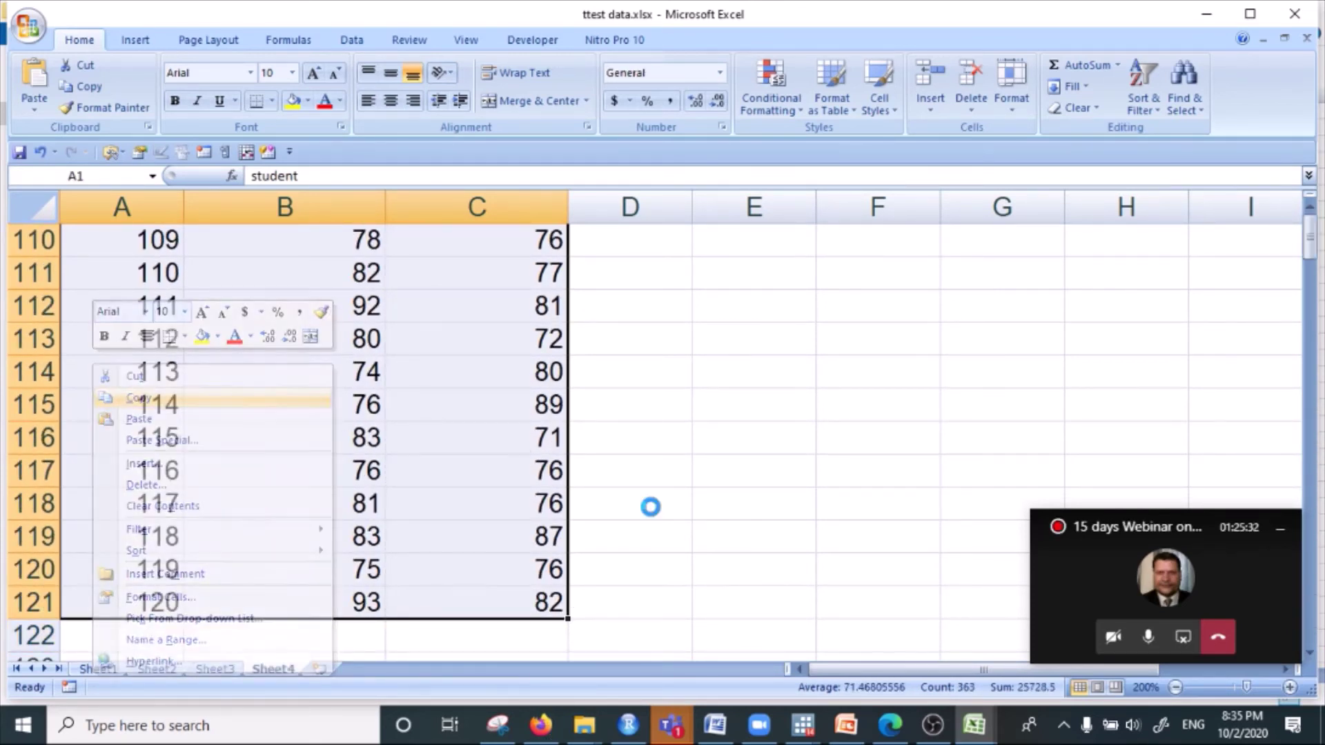
{"action": "scroll", "coordinate": [651, 506], "scroll_direction": "up", "scroll_amount": 20}
- Switch to Stata's empty Data Editor and paste the copied data there, using the first row as variable names
{"action": "mouse_move", "coordinate": [802, 726]}
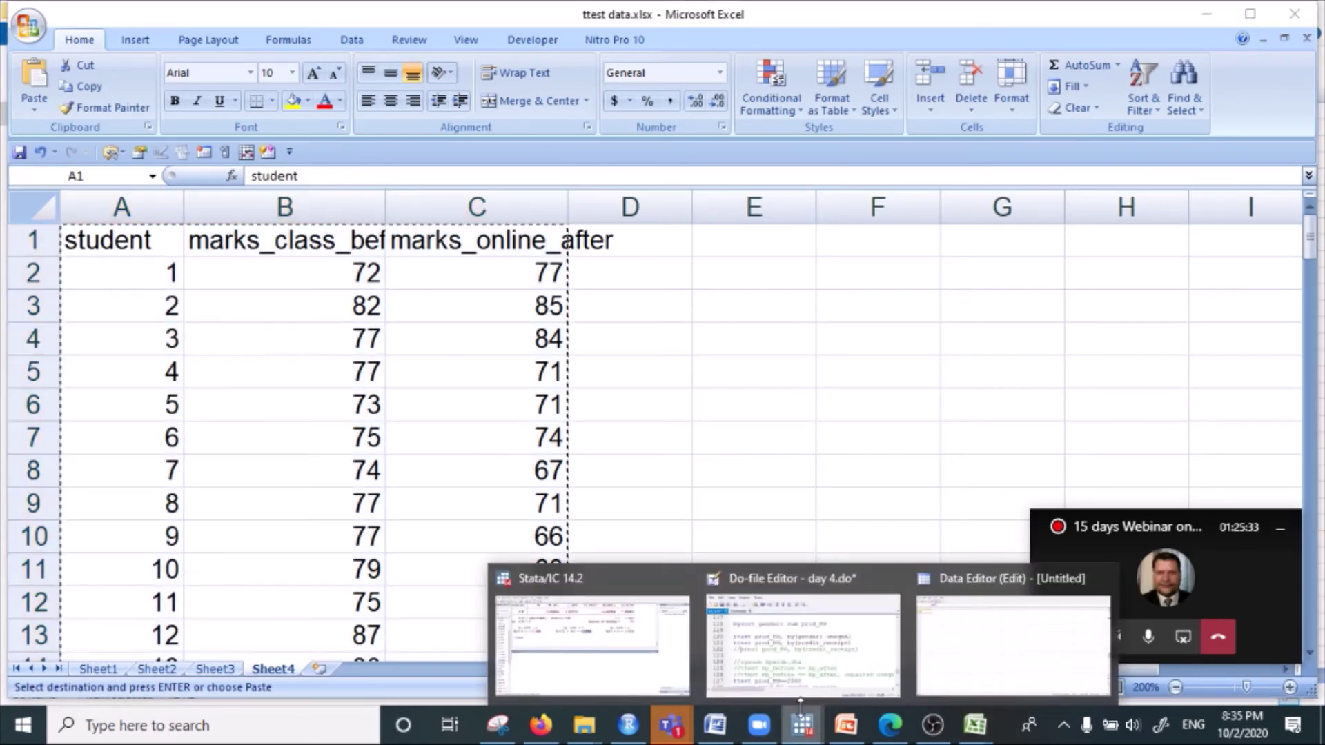
{"action": "left_click", "coordinate": [963, 639]}
{"action": "right_click", "coordinate": [55, 109]}
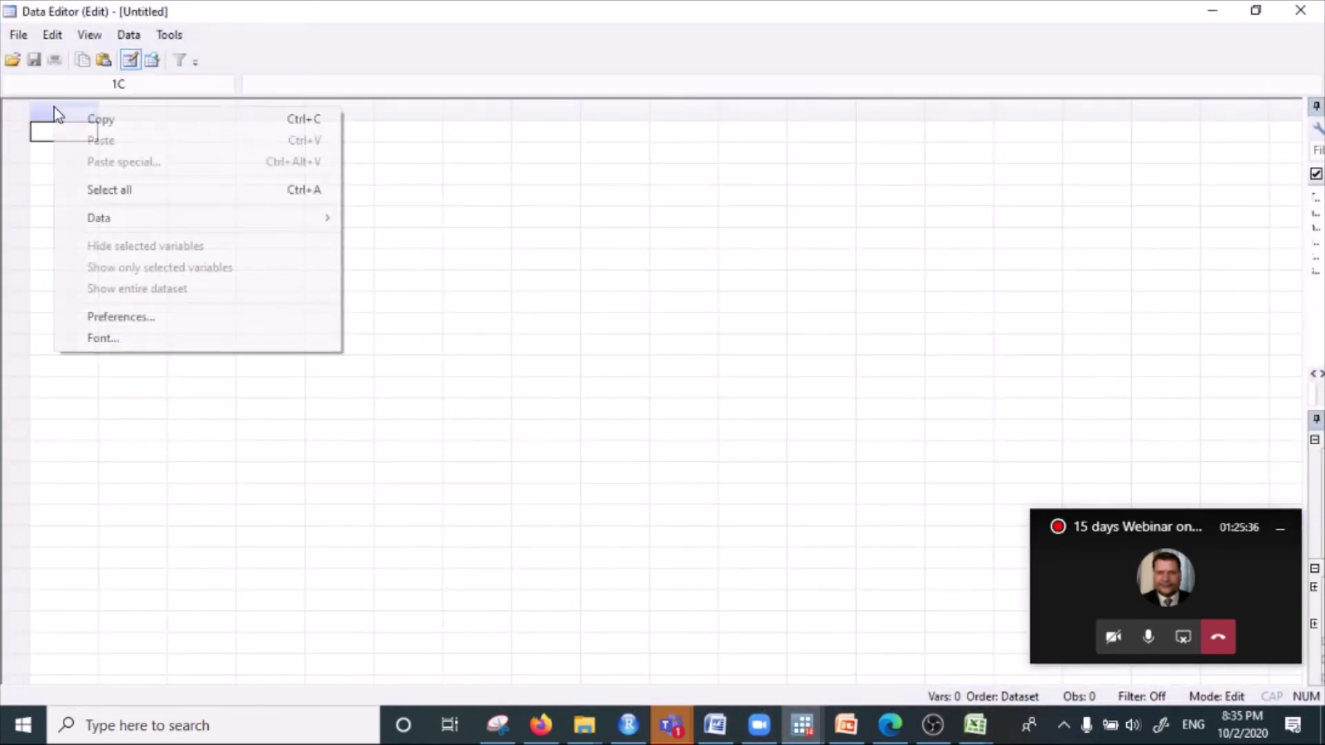
{"action": "right_click", "coordinate": [40, 130]}
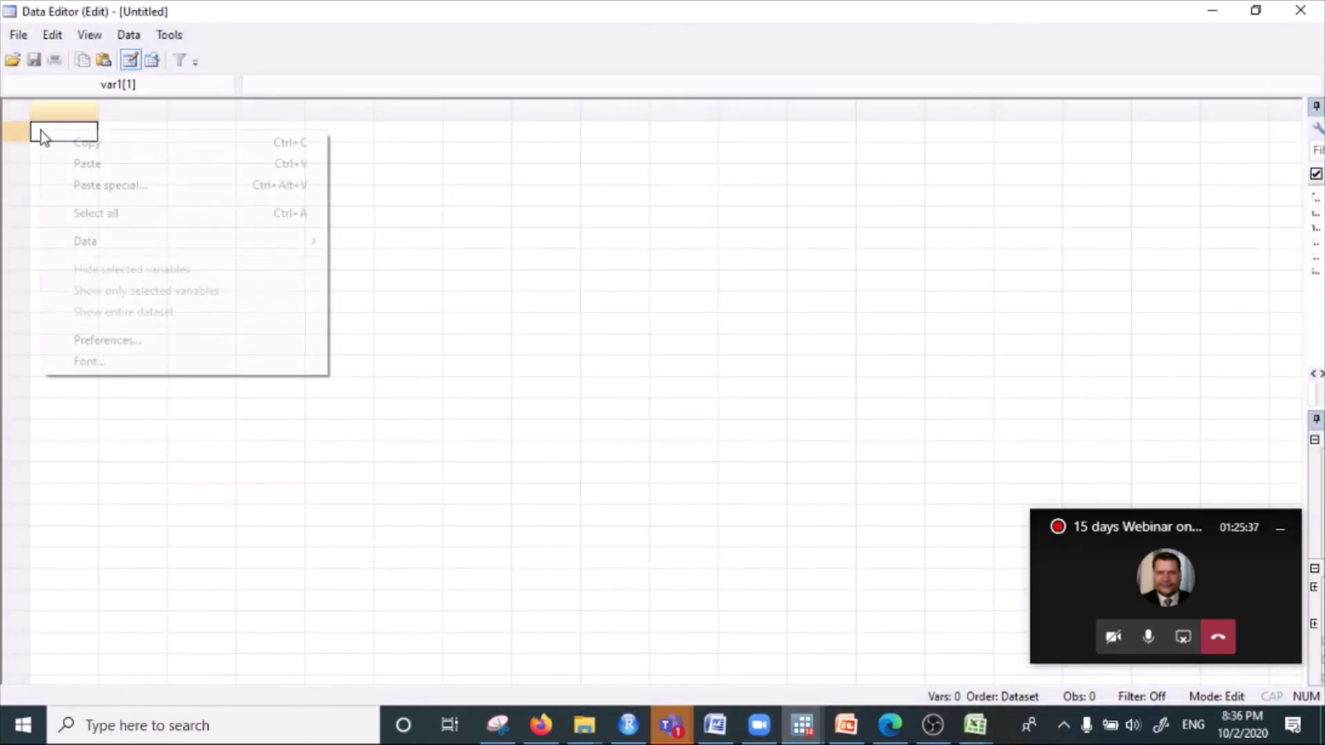
{"action": "left_click", "coordinate": [107, 163]}
{"action": "left_click", "coordinate": [616, 442]}
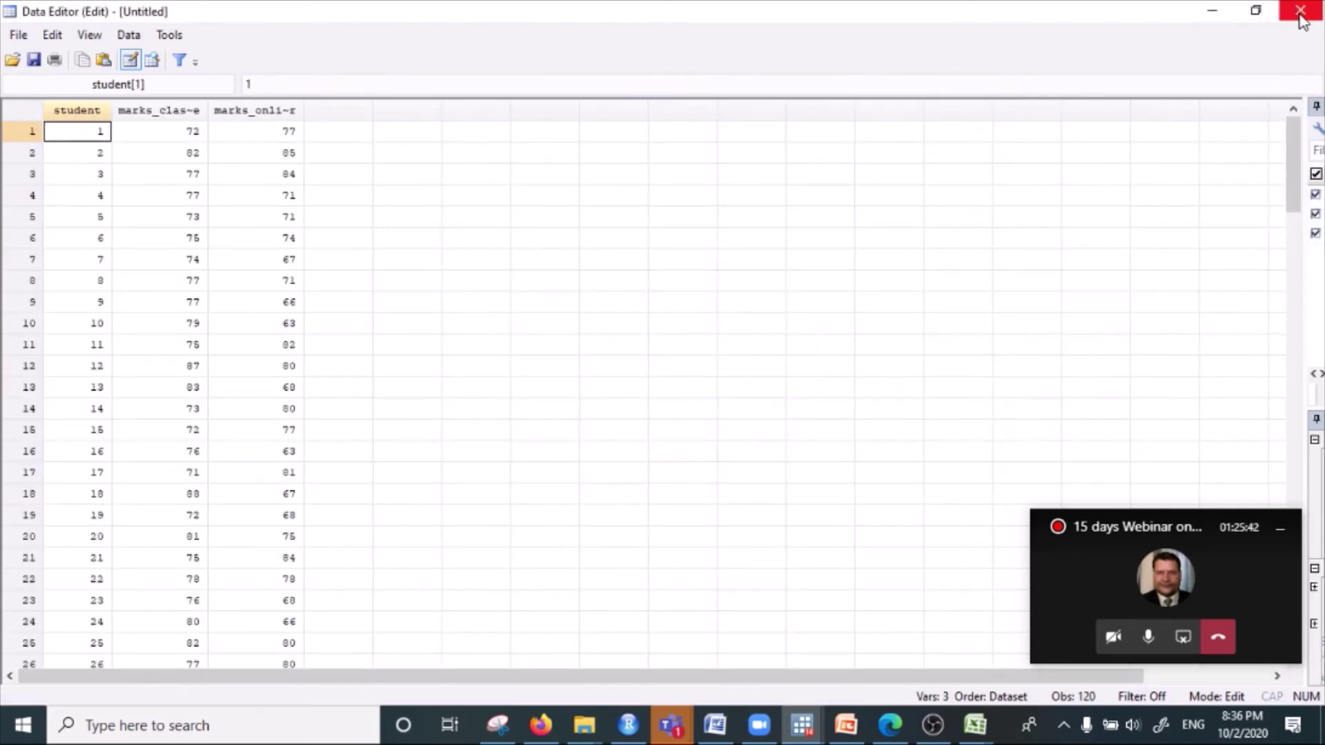
{"action": "left_click", "coordinate": [1213, 11]}
{"action": "left_click", "coordinate": [1208, 14]}
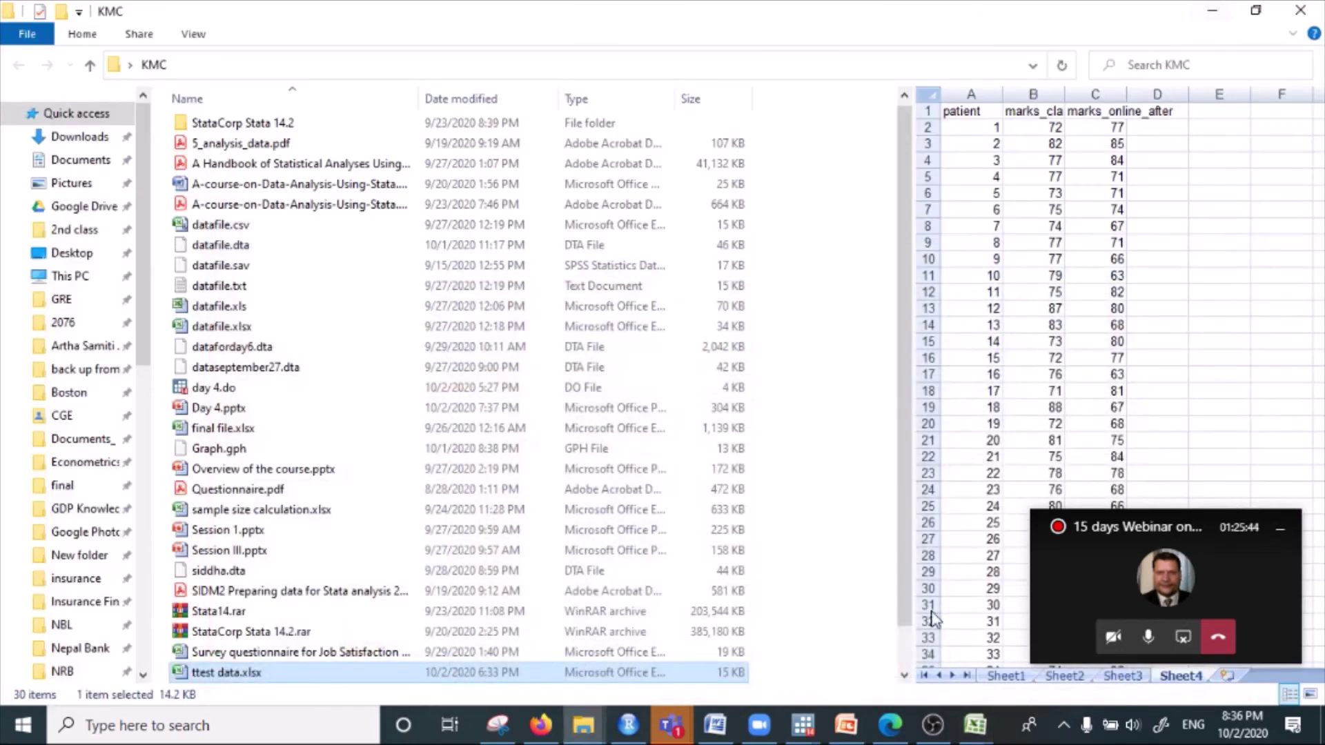
- Browse the pasted dataset from Stata's main window, highlight the two marks variables, and return to the main window
{"action": "mouse_move", "coordinate": [809, 728]}
{"action": "left_click", "coordinate": [666, 645]}
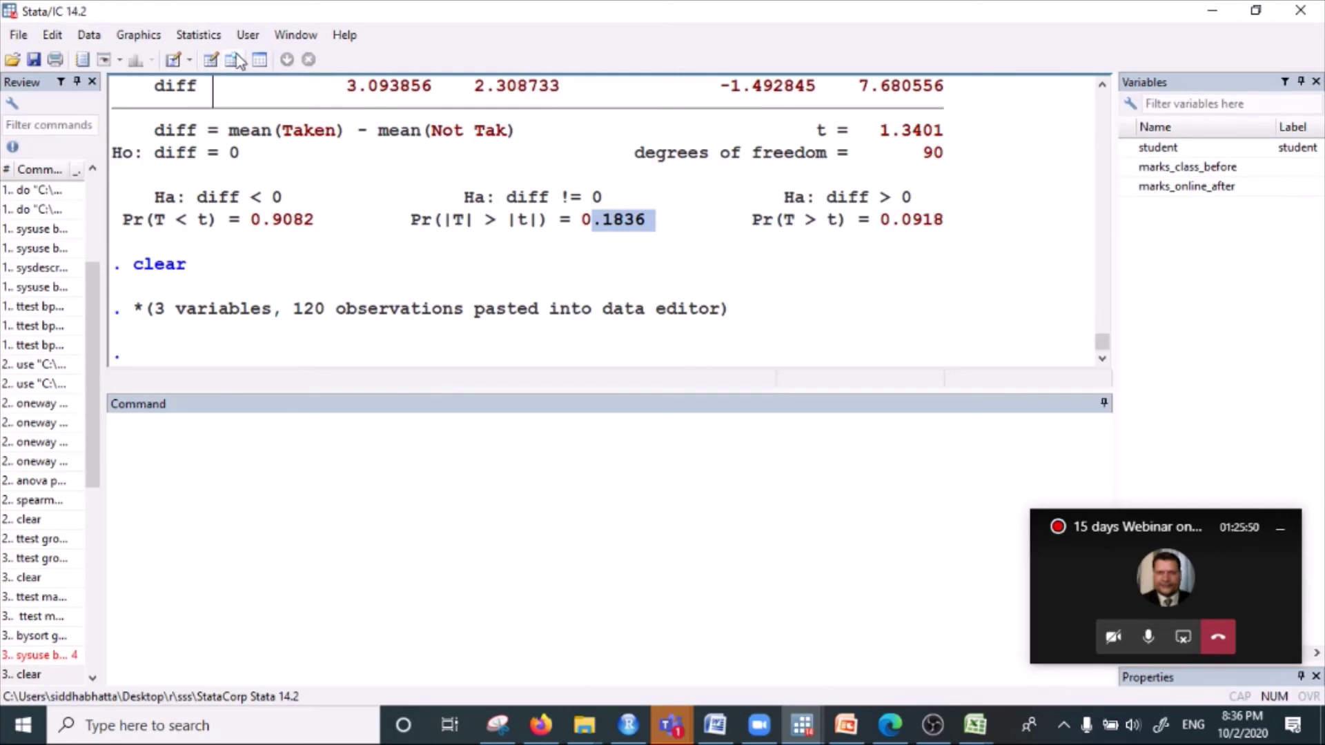
{"action": "key", "text": "ctrl+8"}
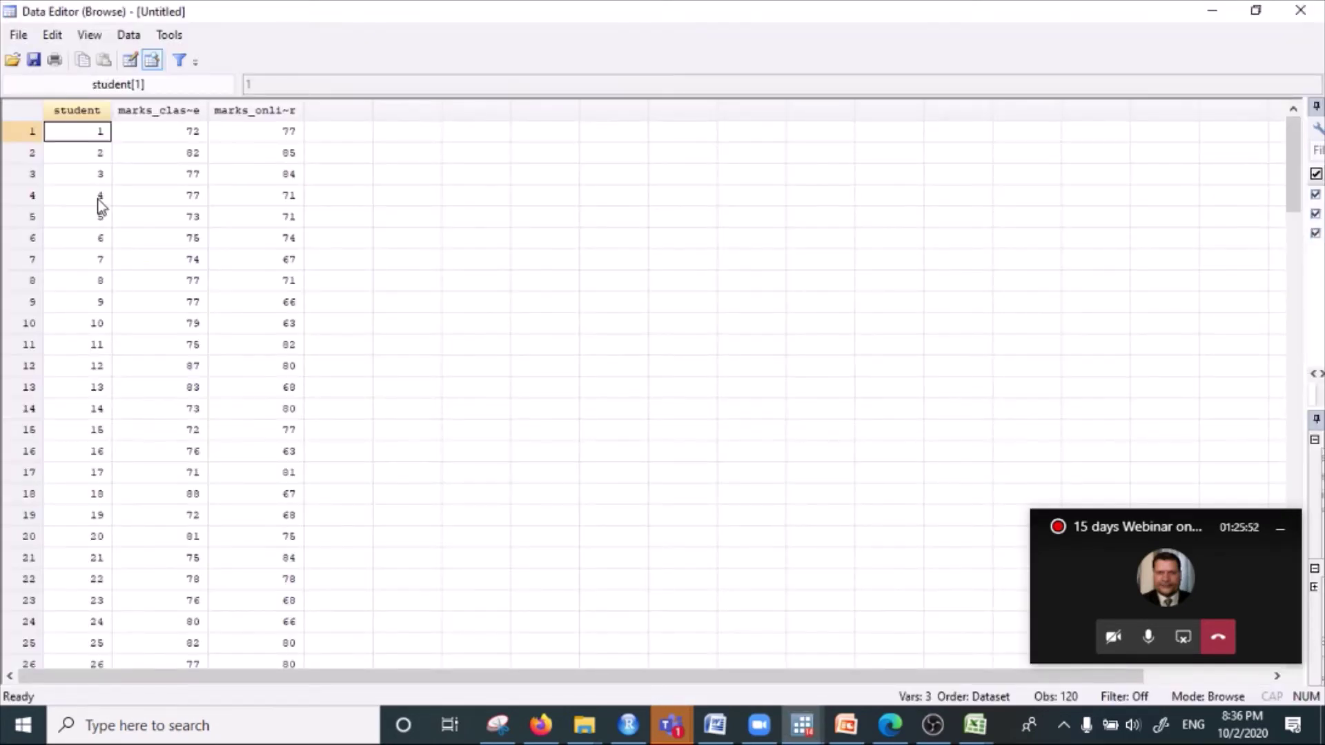
{"action": "left_click", "coordinate": [98, 196]}
{"action": "left_click", "coordinate": [215, 112]}
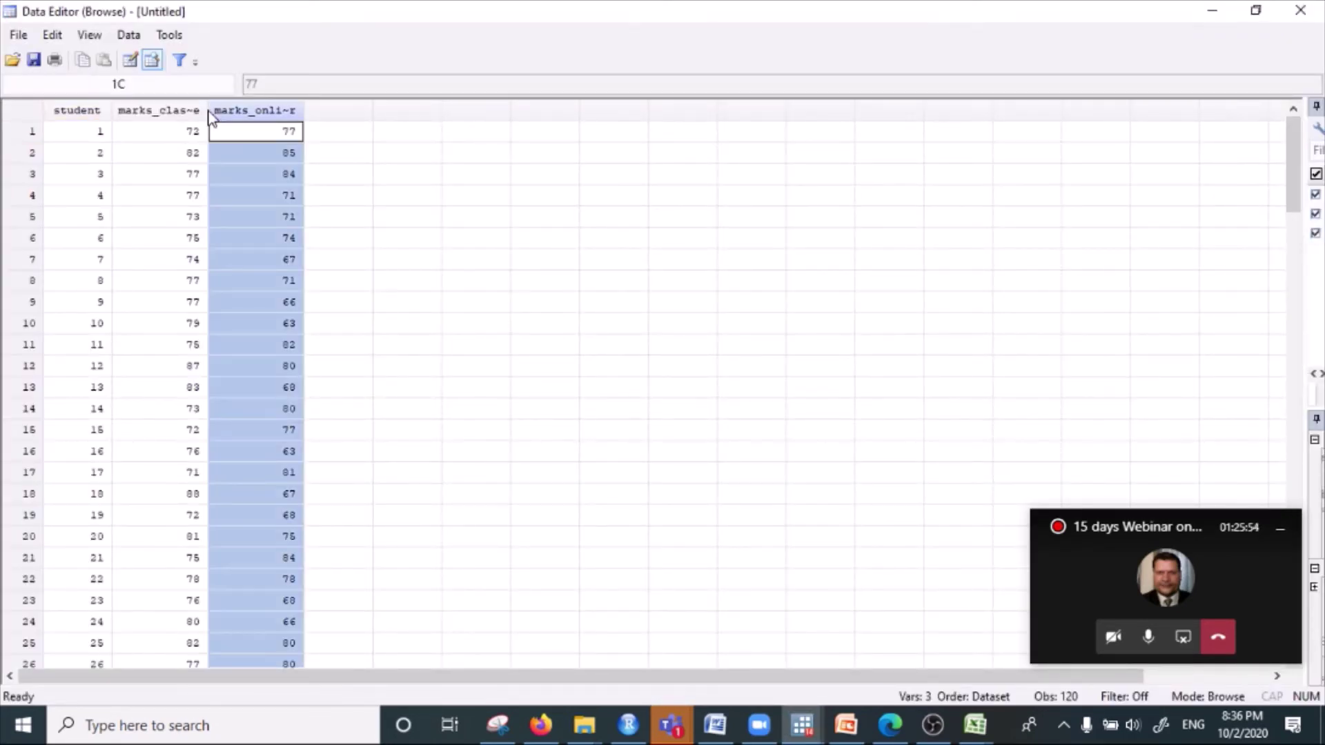
{"action": "left_click", "coordinate": [204, 115], "text": "shift"}
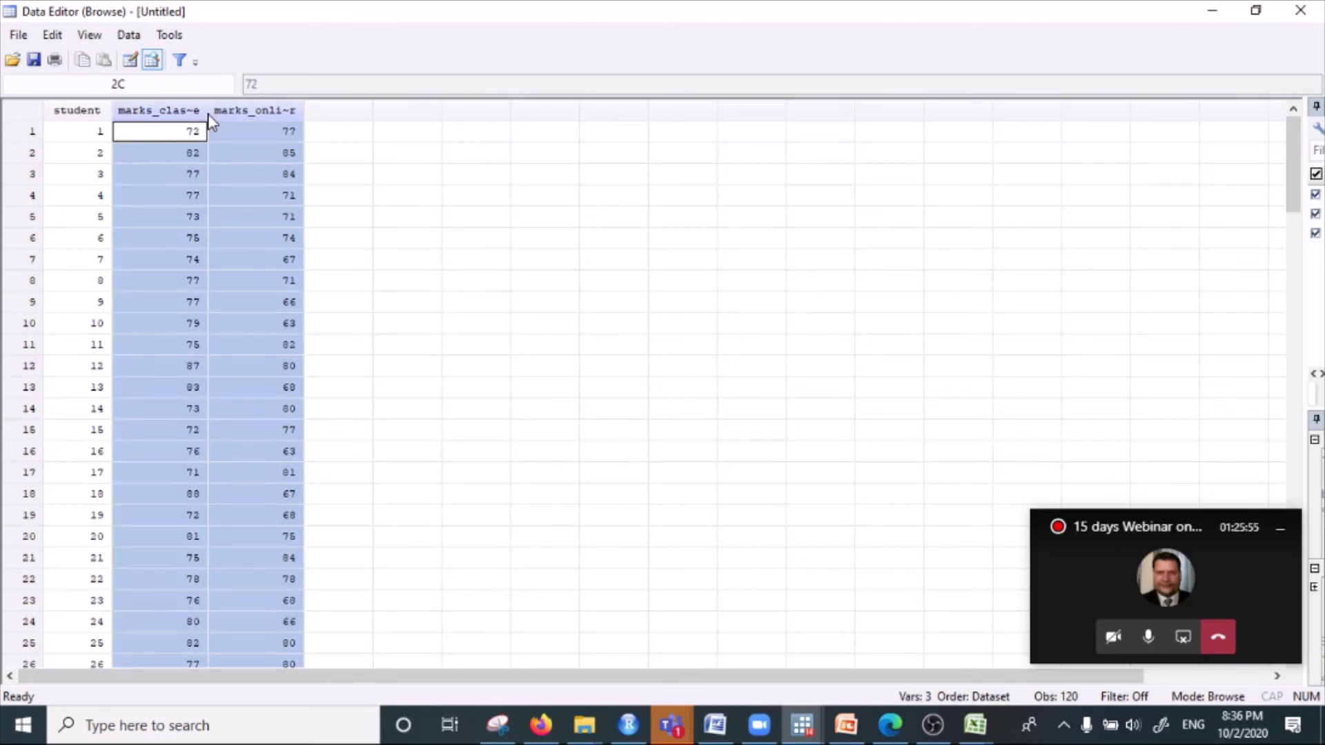
{"action": "left_click", "coordinate": [288, 112]}
{"action": "left_click", "coordinate": [1213, 12]}
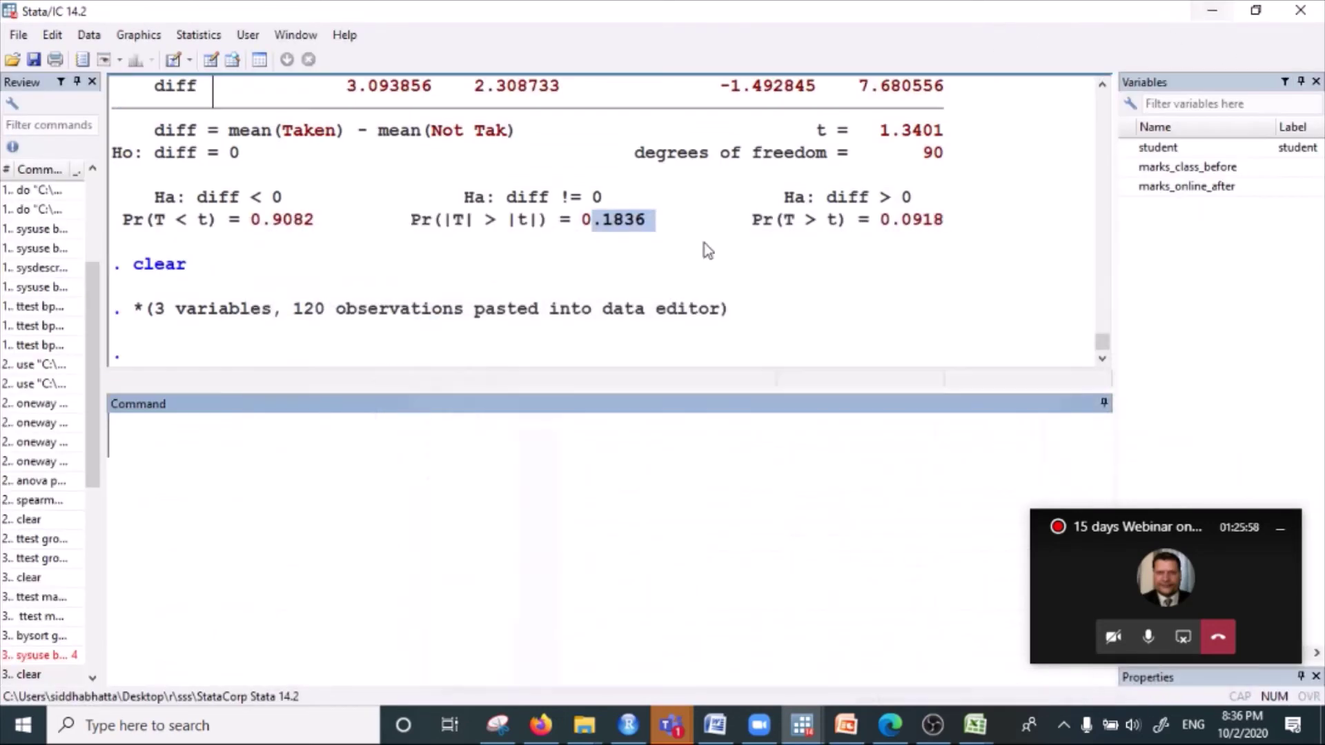
- Write the comment "//claim : there is no difference in the mode of teaching." as an unexecuted command
{"action": "type", "text": "//claim "}
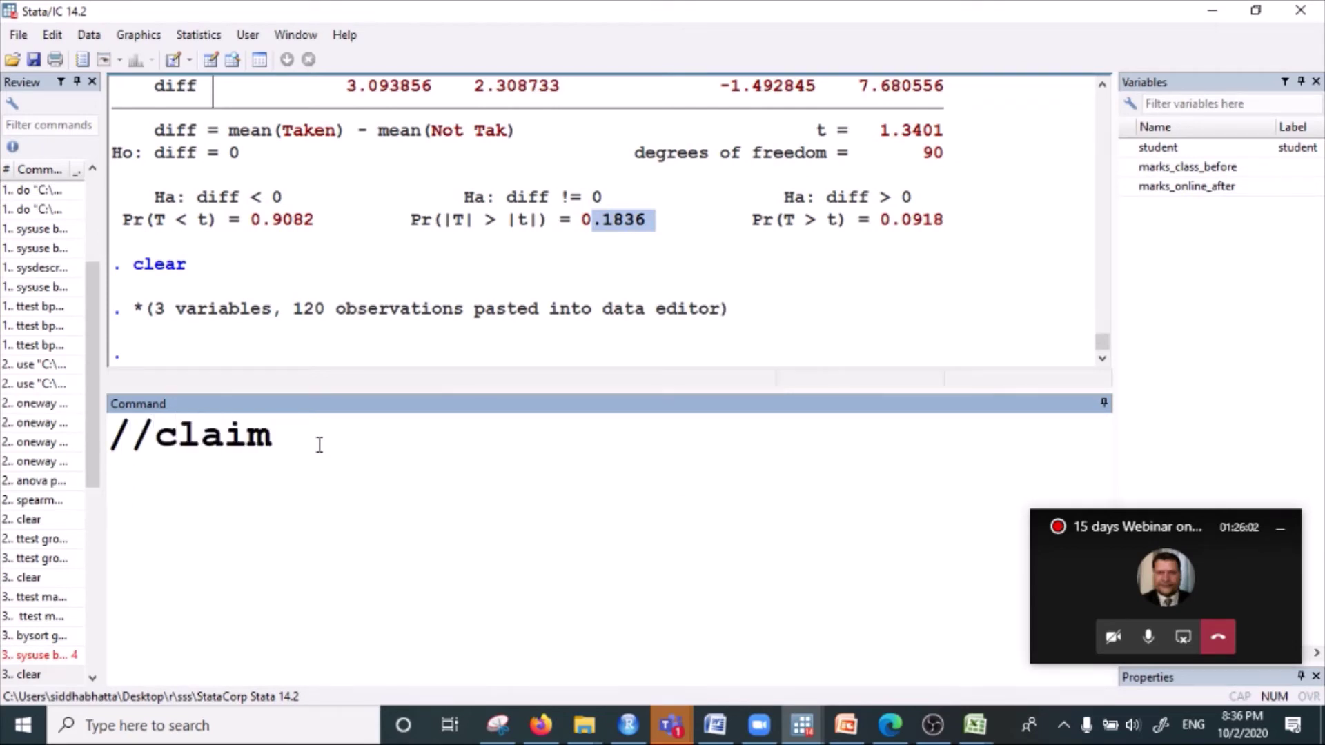
{"action": "type", "text": ": there "}
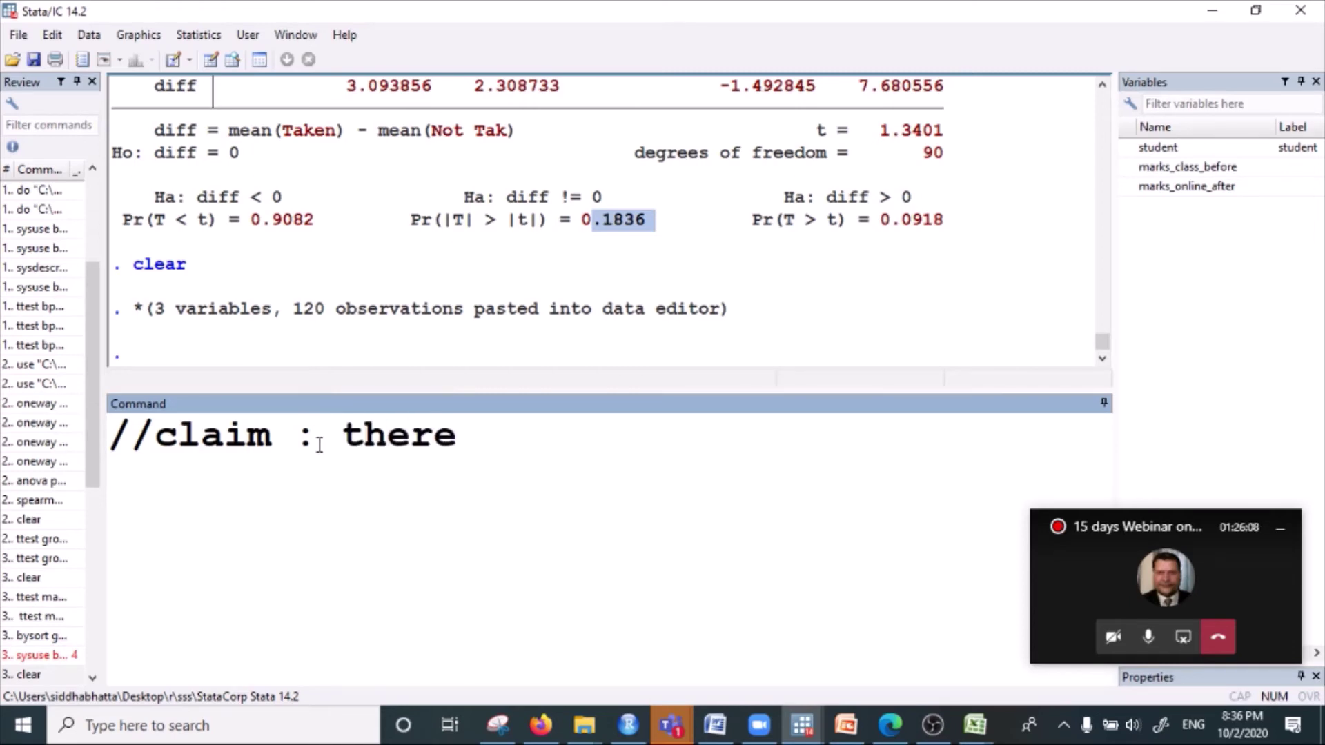
{"action": "type", "text": "is not"}
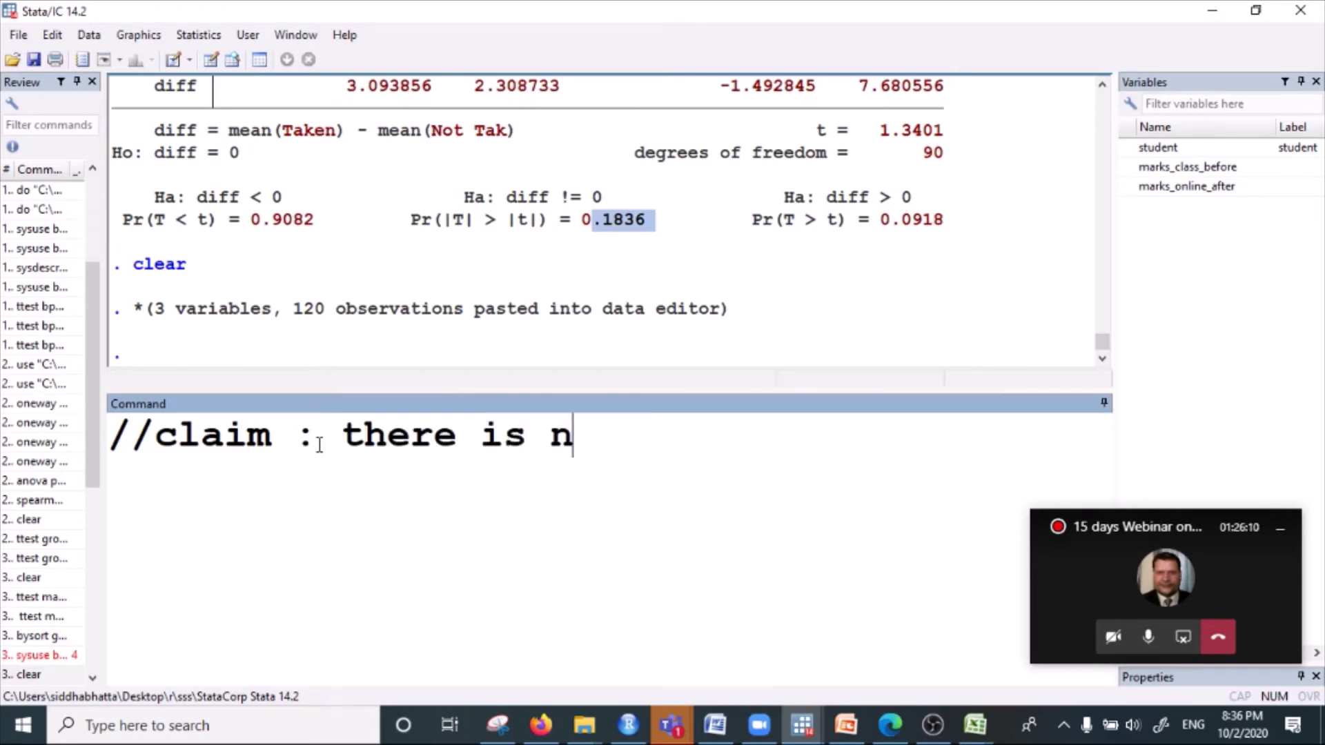
{"action": "key", "text": "BackSpace"}
{"action": "key", "text": "BackSpace"}
{"action": "type", "text": "s"}
{"action": "key", "text": "BackSpace"}
{"action": "type", "text": "difference"}
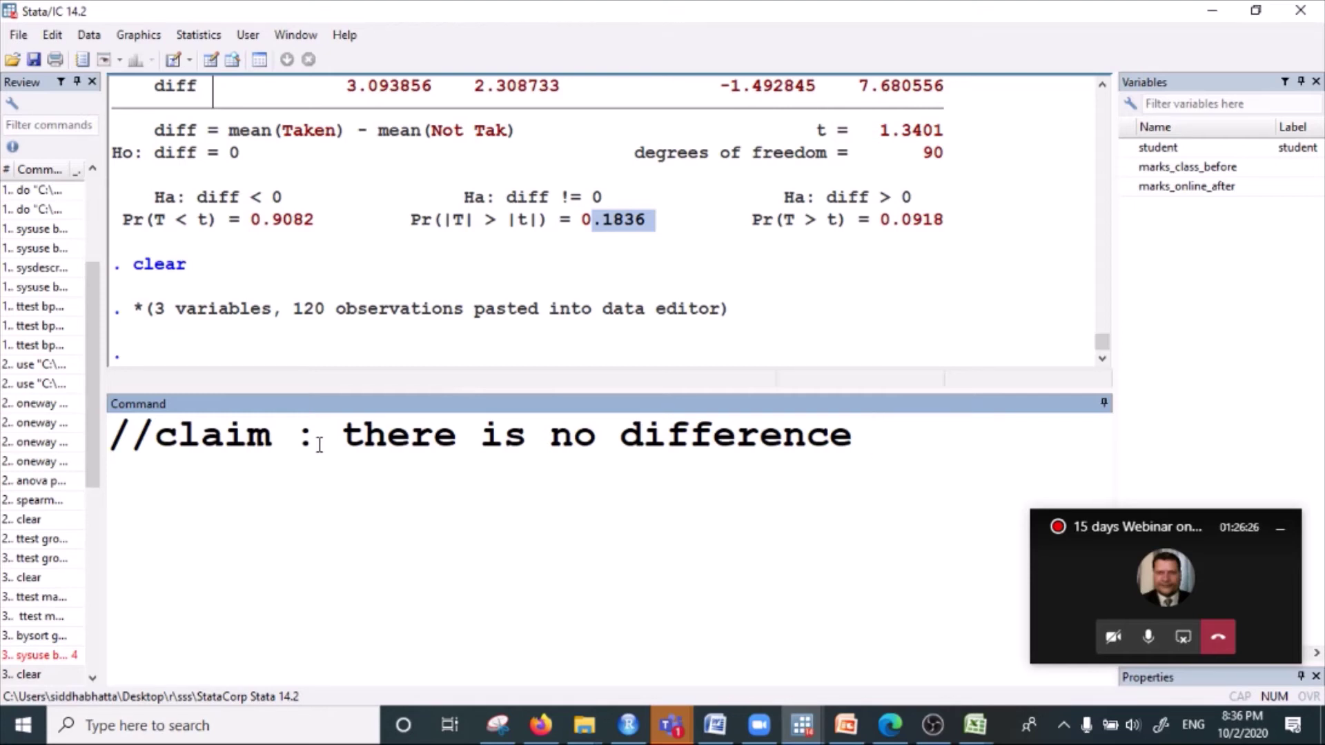
{"action": "type", "text": "bet"}
{"action": "key", "text": "BackSpace"}
{"action": "key", "text": "BackSpace"}
{"action": "key", "text": "BackSpace"}
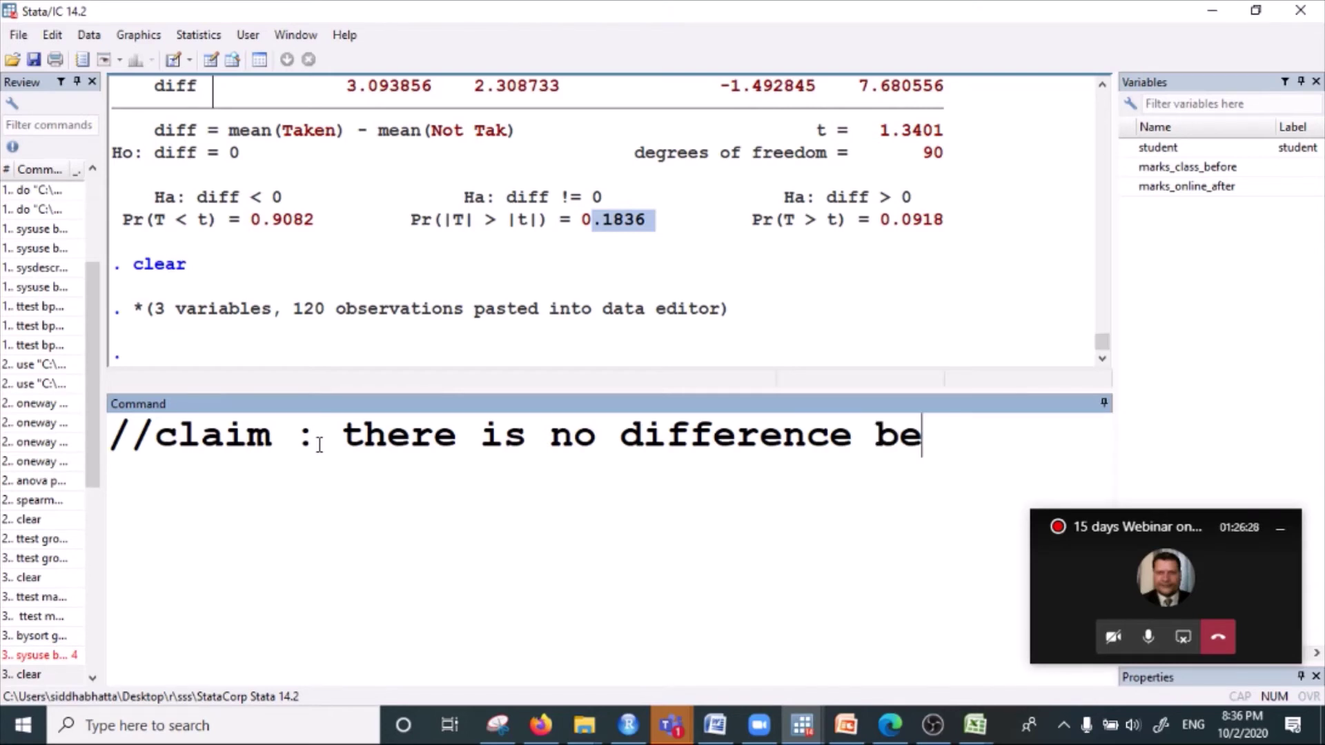
{"action": "type", "text": "in the "}
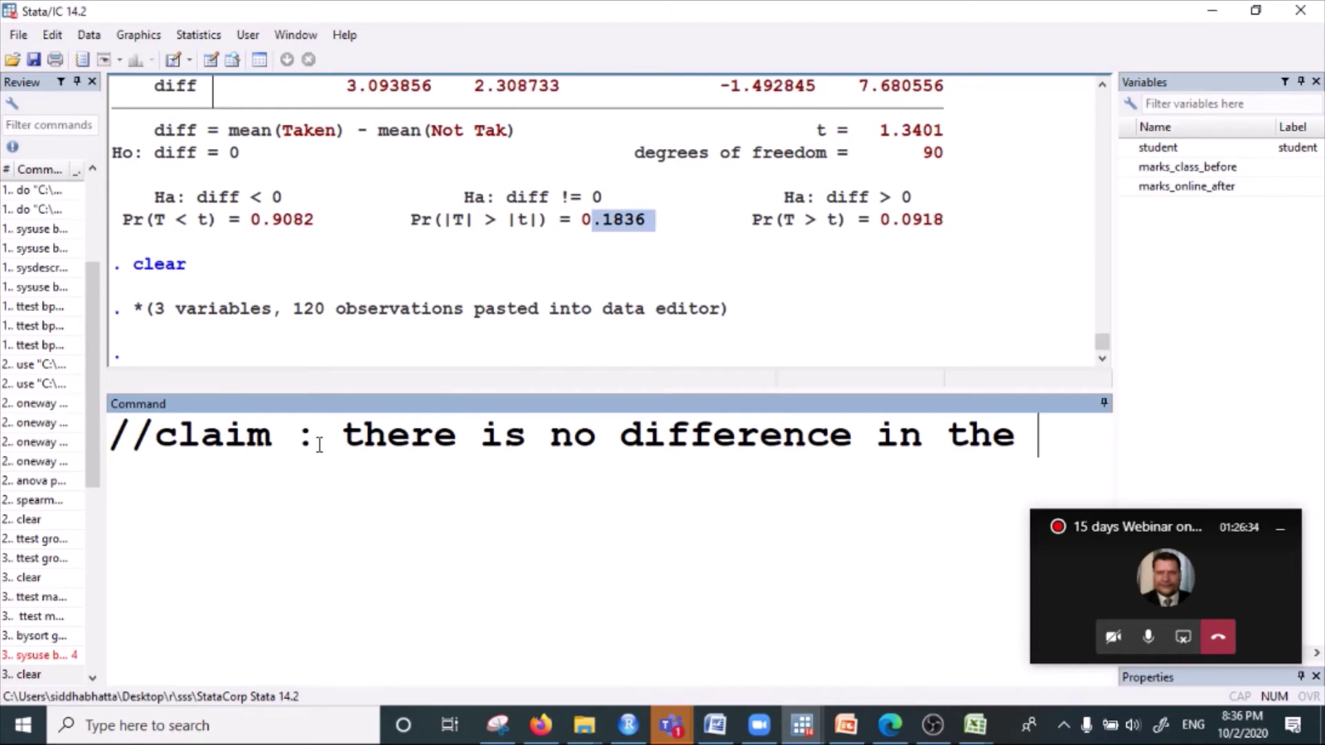
{"action": "type", "text": "mod"}
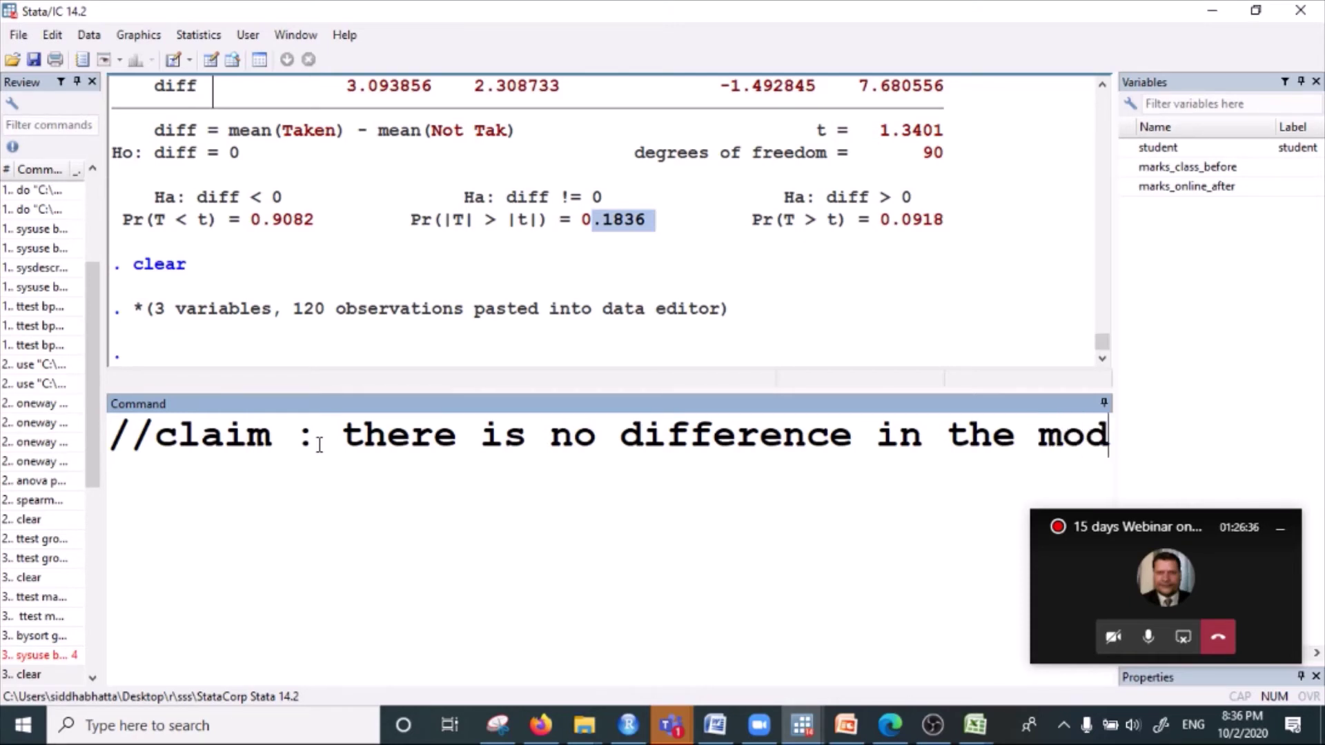
{"action": "type", "text": "e of teac"}
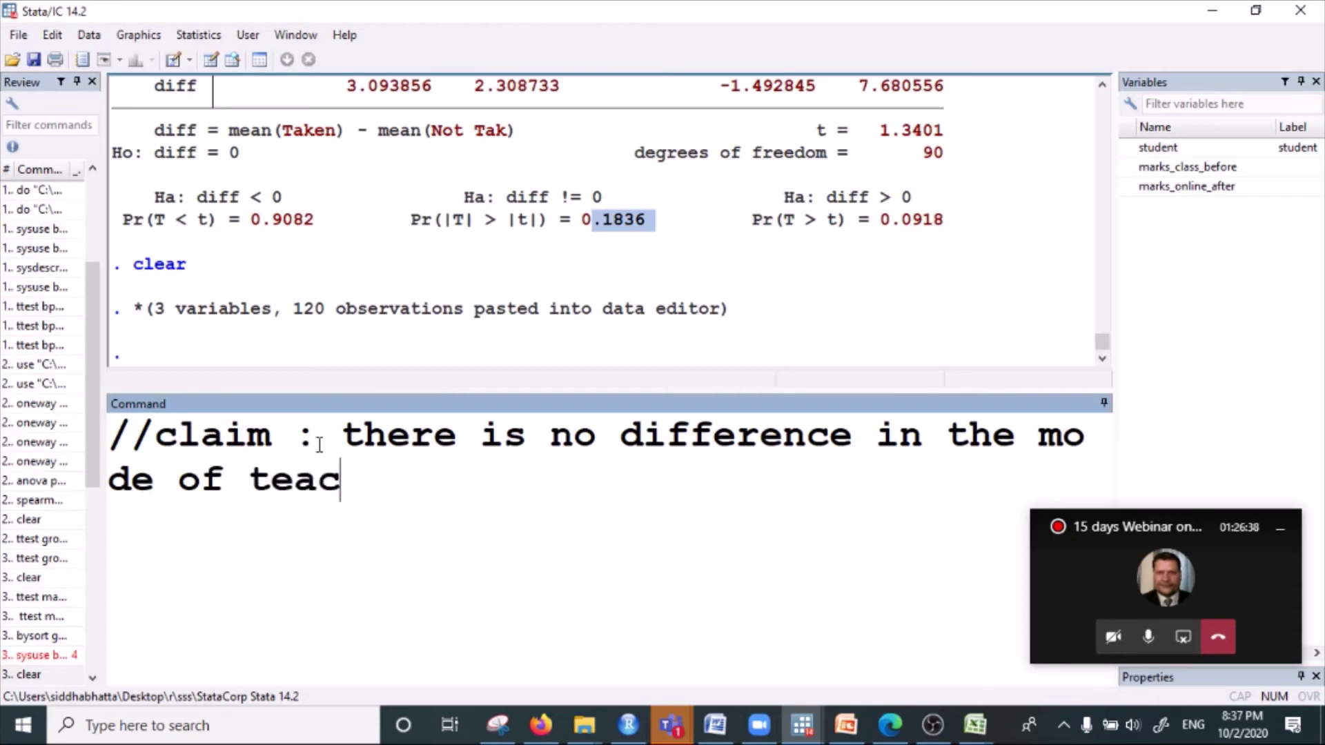
{"action": "type", "text": "hing"}
{"action": "key", "text": "BackSpace"}
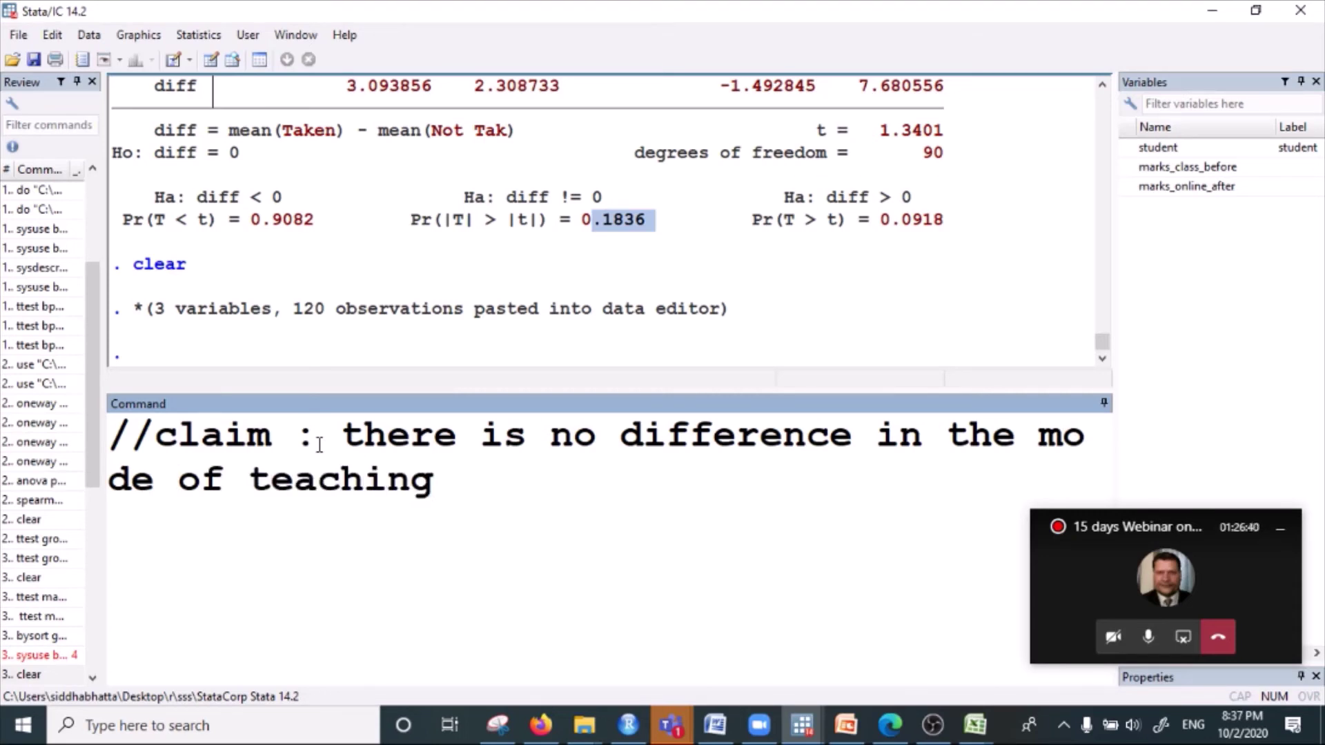
{"action": "type", "text": "."}
- Point out the key words of the claim comment and delete the whole comment
{"action": "left_click", "coordinate": [414, 442]}
{"action": "left_click", "coordinate": [732, 462]}
{"action": "left_click_drag", "start_coordinate": [666, 442], "coordinate": [938, 462]}
{"action": "left_click", "coordinate": [552, 474]}
{"action": "key", "text": "ctrl+a"}
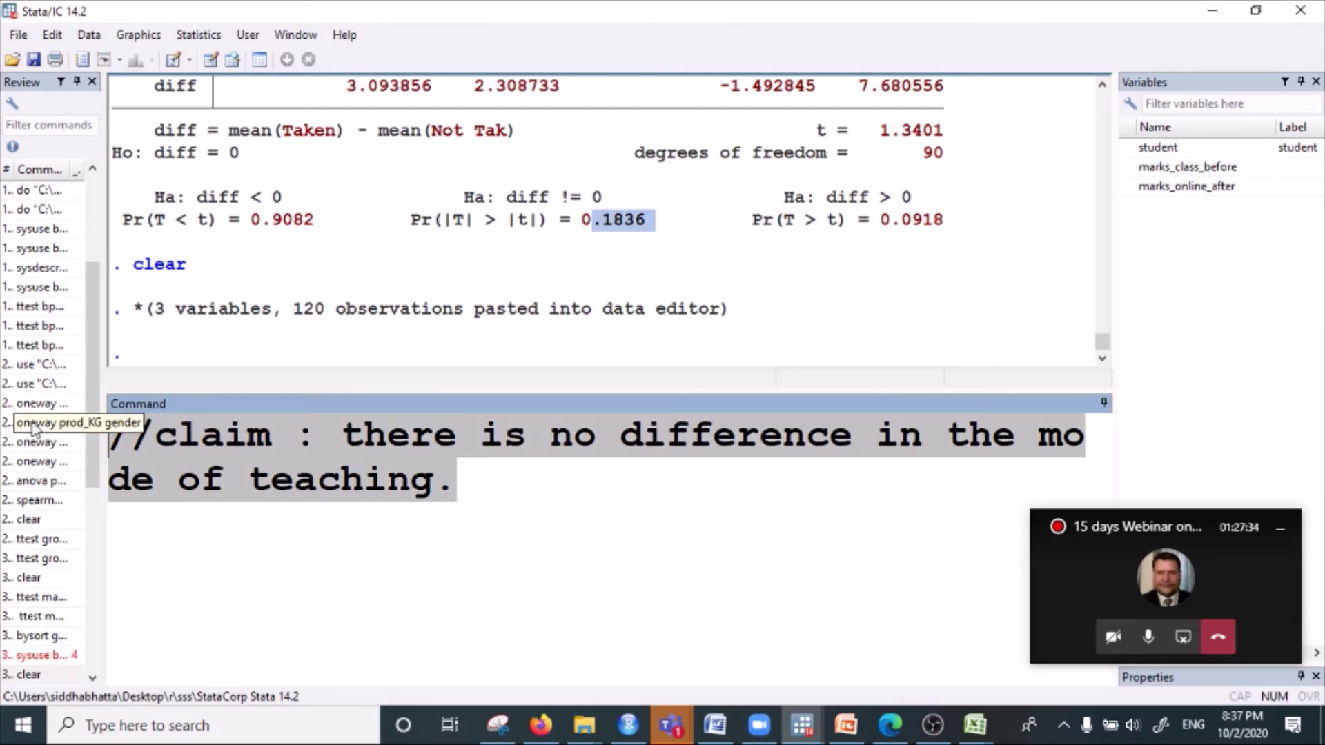
{"action": "key", "text": "Delete"}
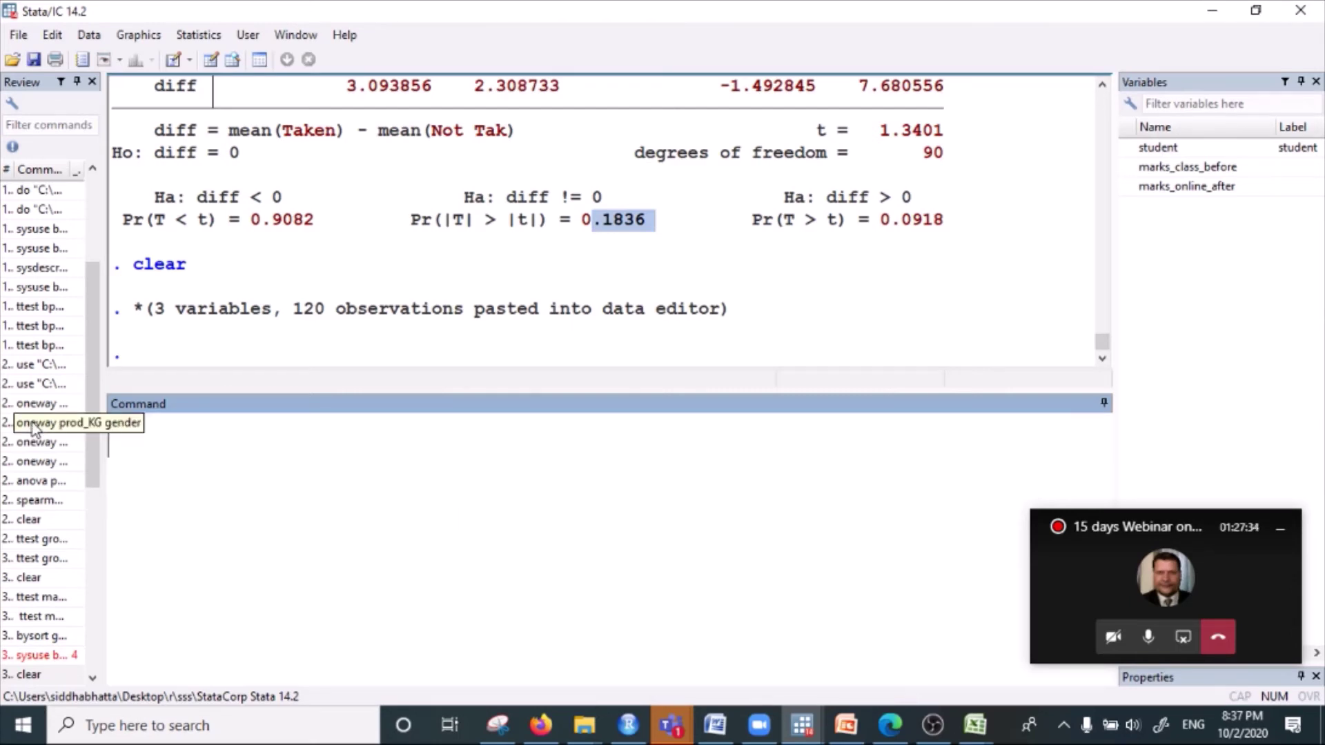
- Point out the marks_class_before and marks_online_after variables in the variable list
{"action": "left_click", "coordinate": [1221, 171]}
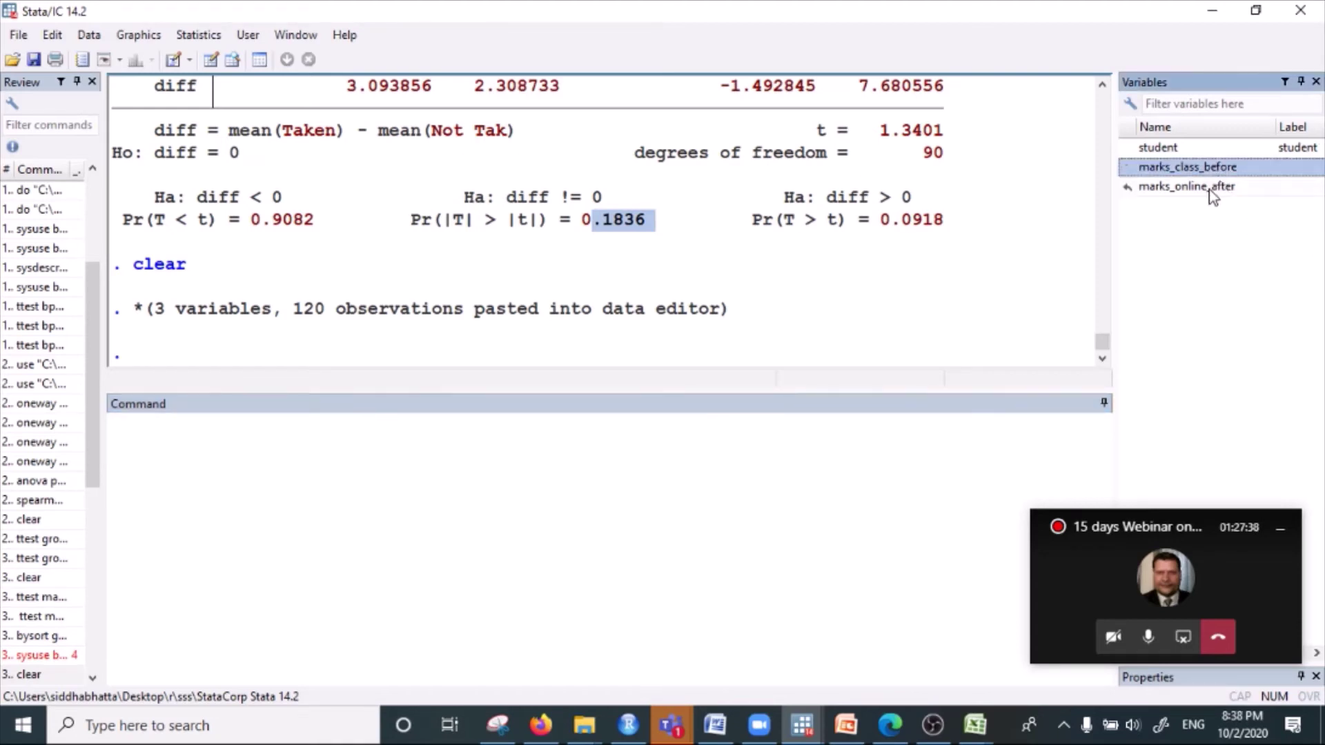
{"action": "left_click", "coordinate": [1209, 188]}
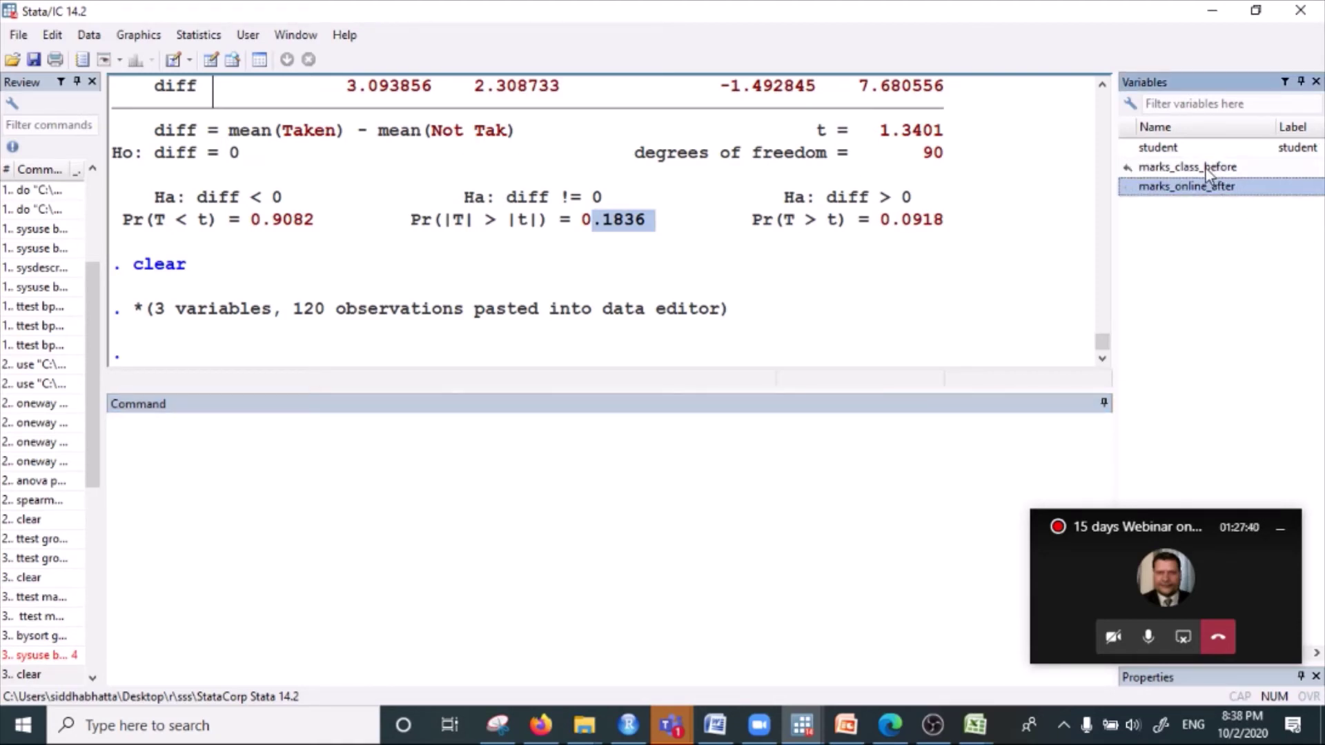
{"action": "left_click", "coordinate": [1206, 168]}
{"action": "left_click", "coordinate": [1207, 193]}
- Browse the dataset and highlight student 5's pair of before and after marks
{"action": "left_click", "coordinate": [233, 60]}
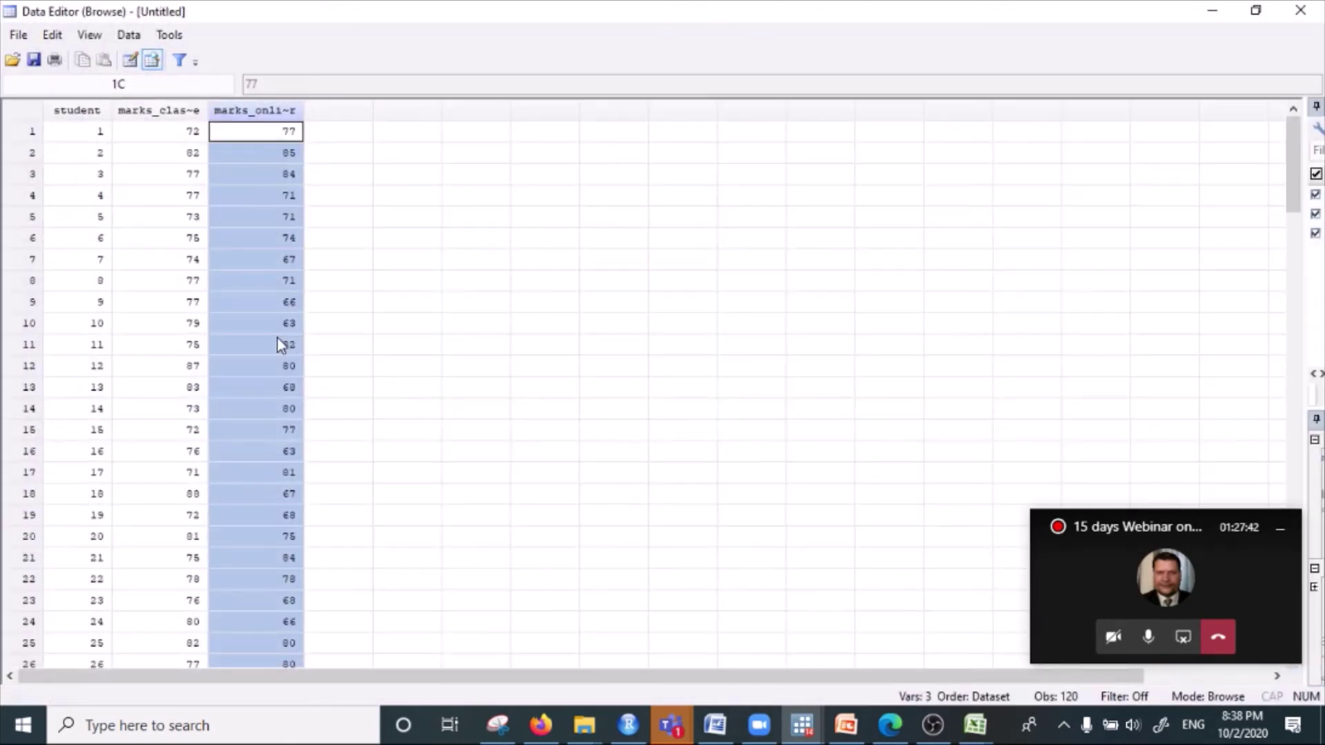
{"action": "left_click", "coordinate": [76, 242]}
{"action": "left_click", "coordinate": [231, 218]}
{"action": "left_click", "coordinate": [142, 217]}
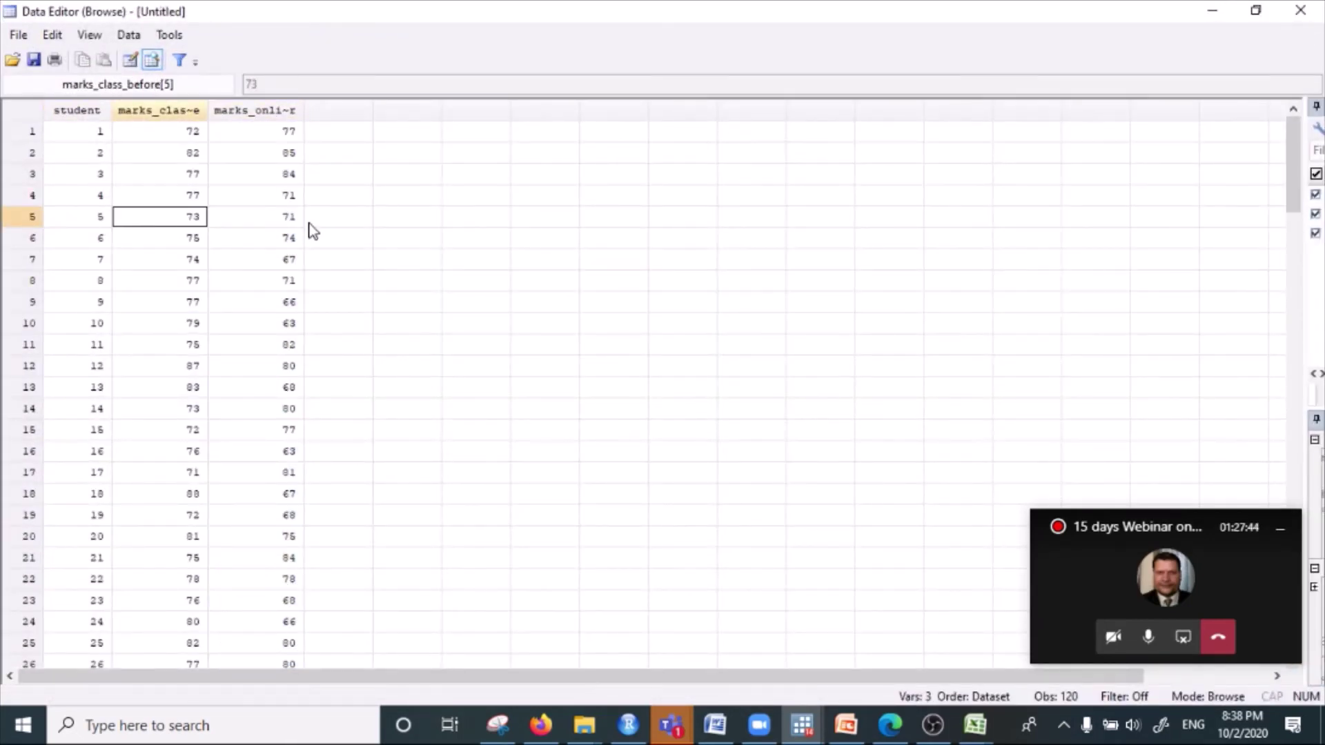
{"action": "left_click", "coordinate": [271, 216]}
{"action": "left_click_drag", "start_coordinate": [188, 223], "coordinate": [304, 228]}
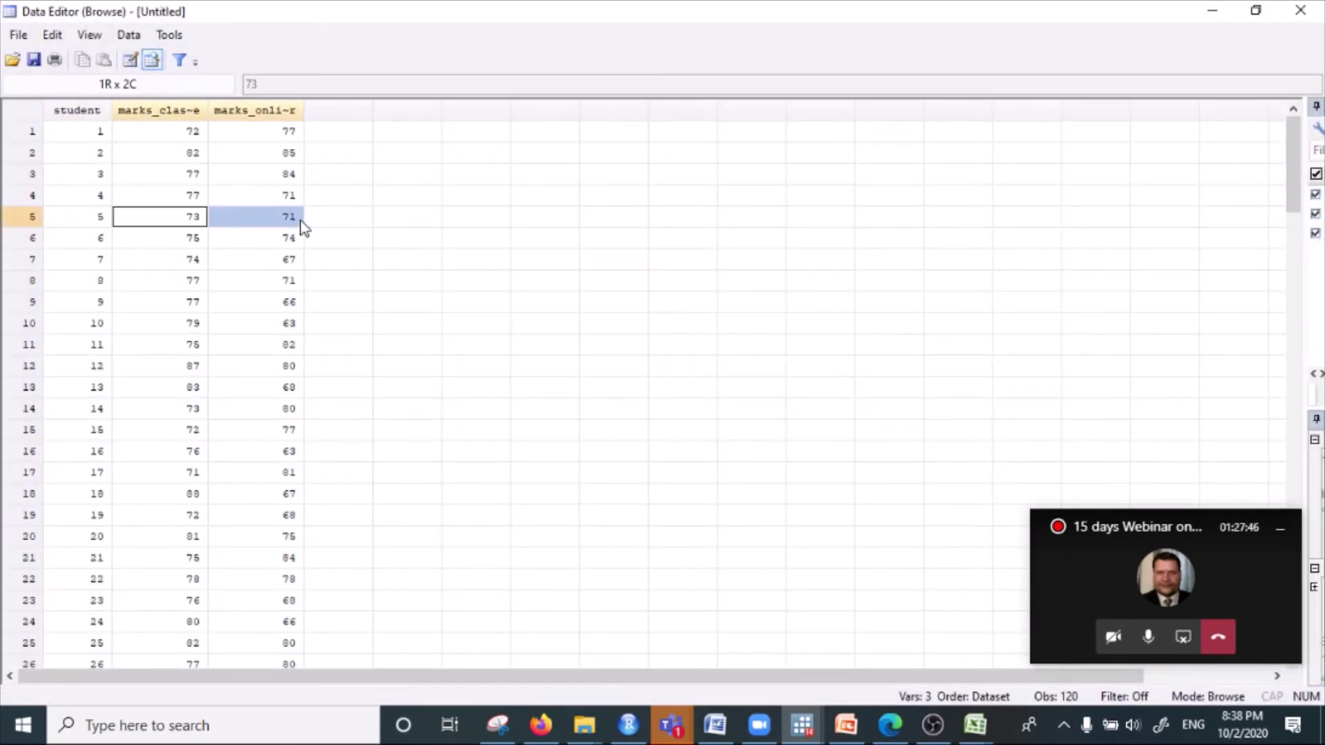
- Point out student 6's class and online marks as a matched pair, and return to the main Stata window
{"action": "left_click", "coordinate": [185, 241]}
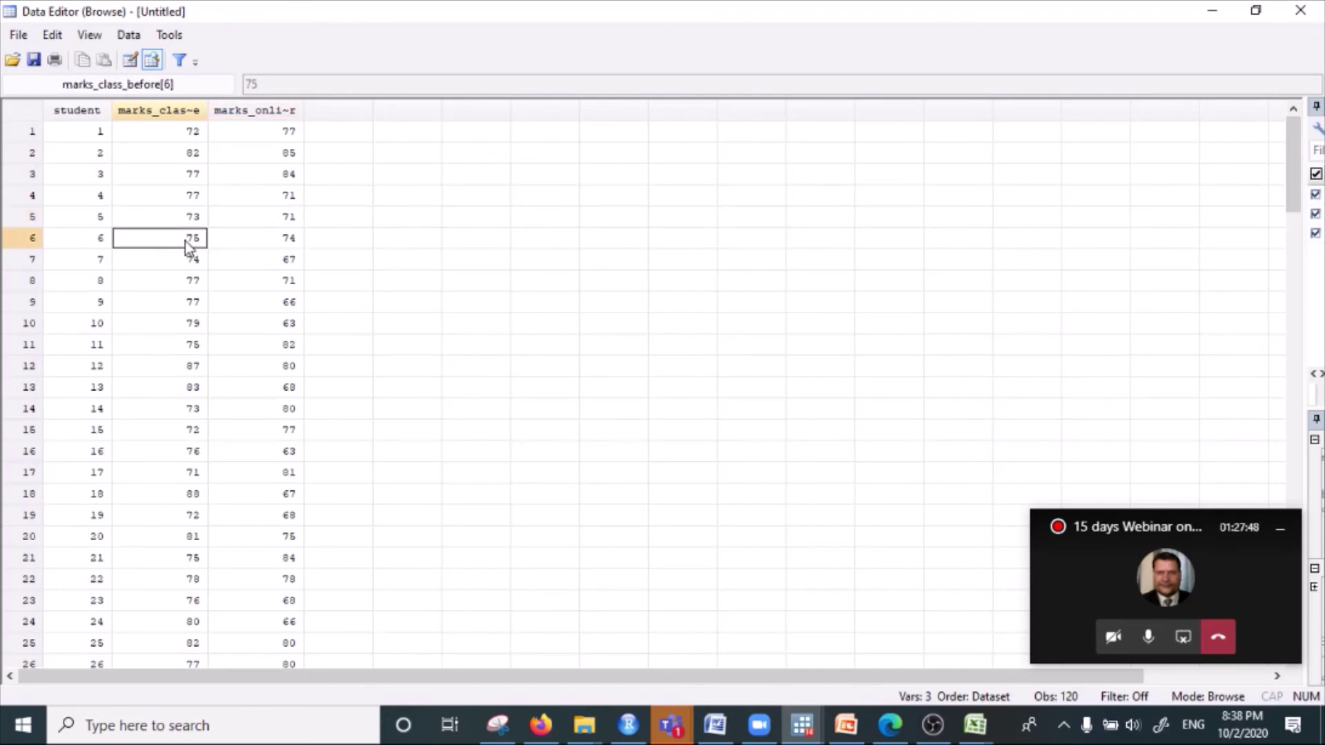
{"action": "left_click", "coordinate": [214, 237]}
{"action": "left_click", "coordinate": [201, 238]}
{"action": "left_click", "coordinate": [288, 241]}
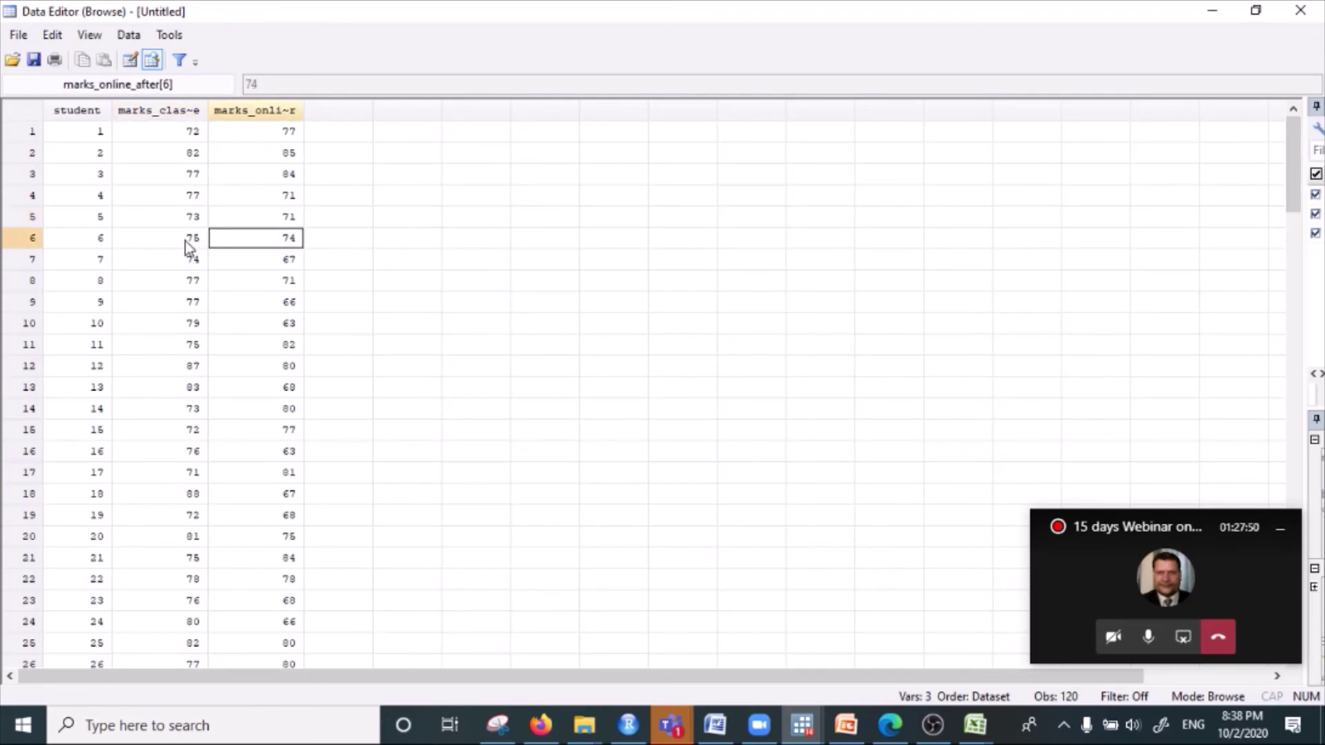
{"action": "left_click", "coordinate": [185, 242]}
{"action": "left_click", "coordinate": [275, 243]}
{"action": "left_click", "coordinate": [194, 243]}
{"action": "left_click", "coordinate": [263, 245]}
{"action": "left_click_drag", "start_coordinate": [200, 242], "coordinate": [279, 250]}
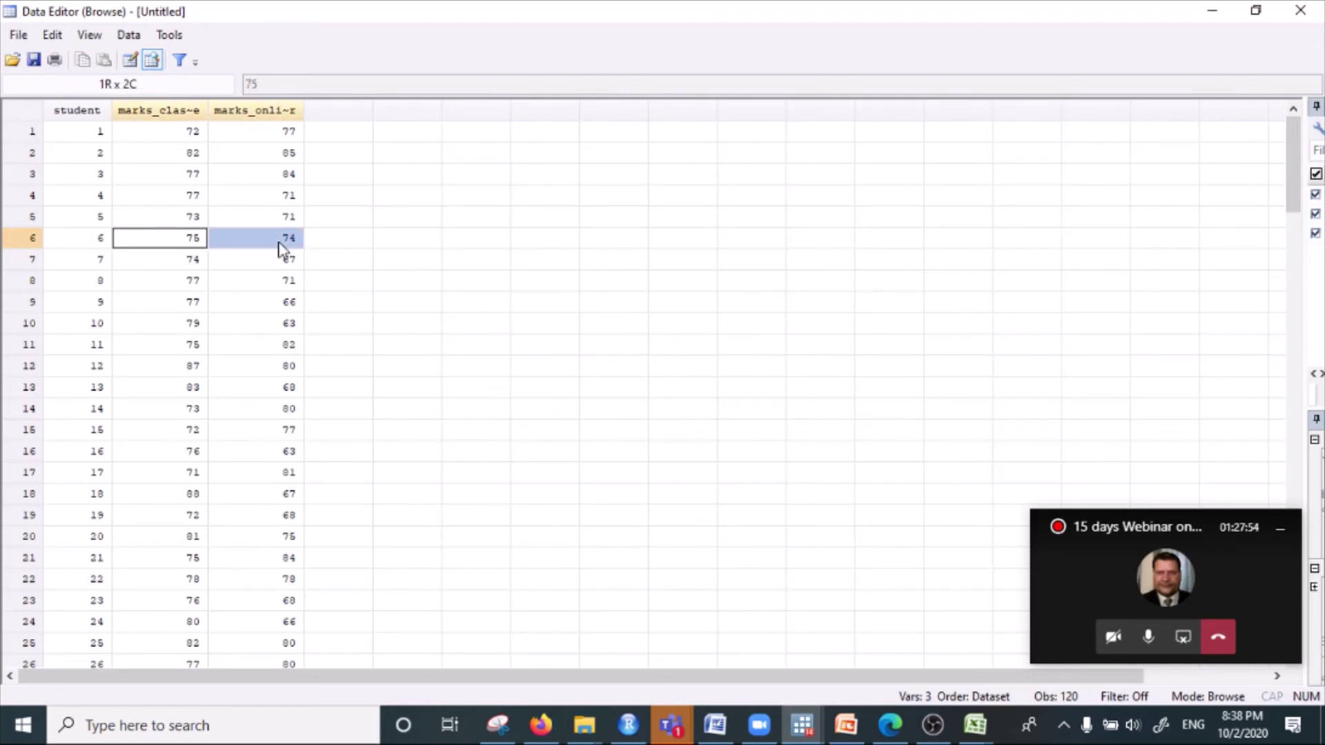
{"action": "left_click", "coordinate": [276, 247]}
{"action": "left_click", "coordinate": [193, 242]}
{"action": "left_click", "coordinate": [267, 245]}
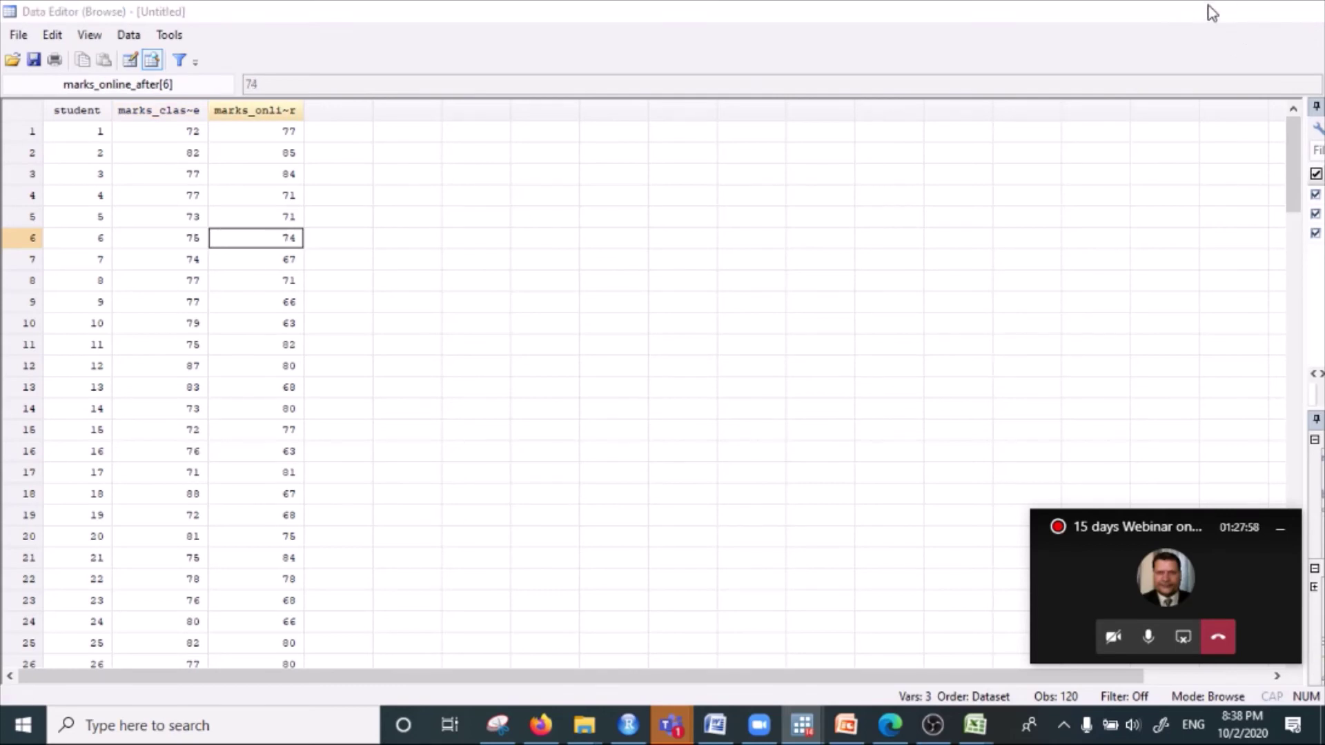
{"action": "left_click", "coordinate": [1212, 11]}
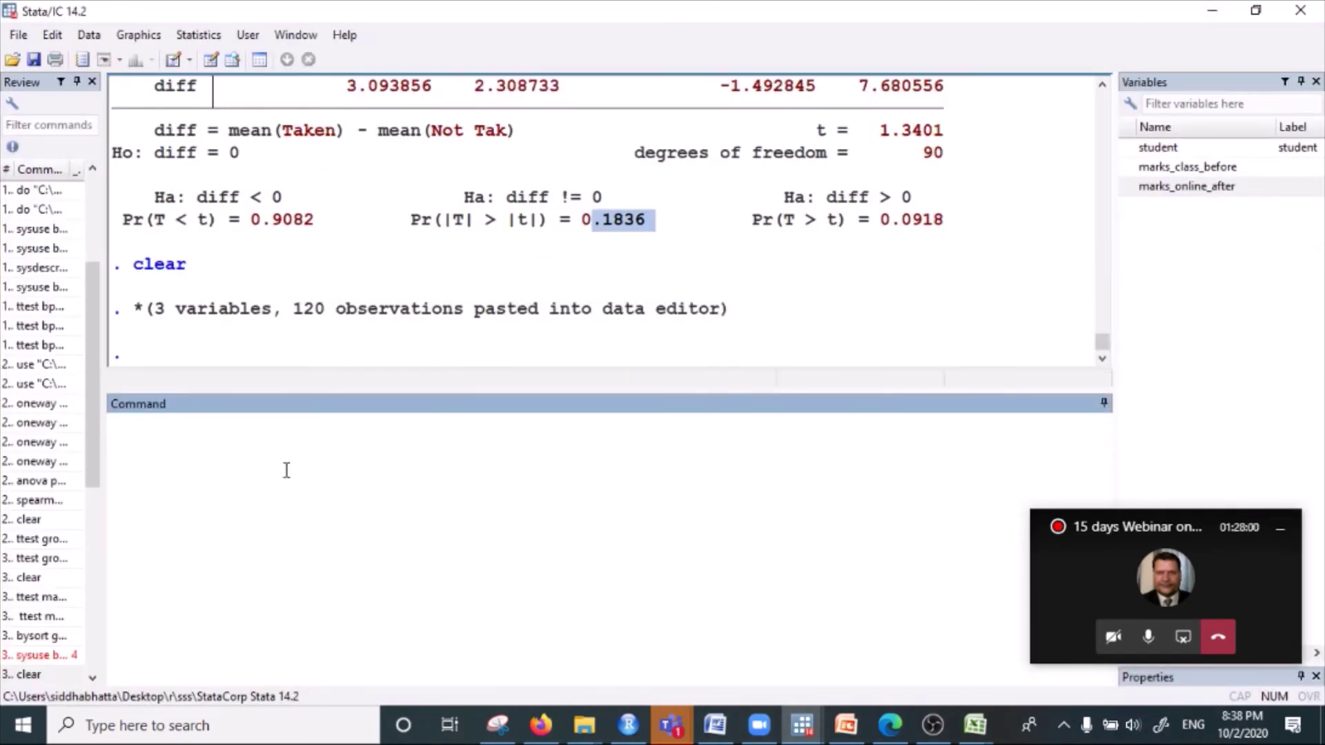
- Try to run the command "ttest marks_class_before marks_online_after"
{"action": "type", "text": "ttest"}
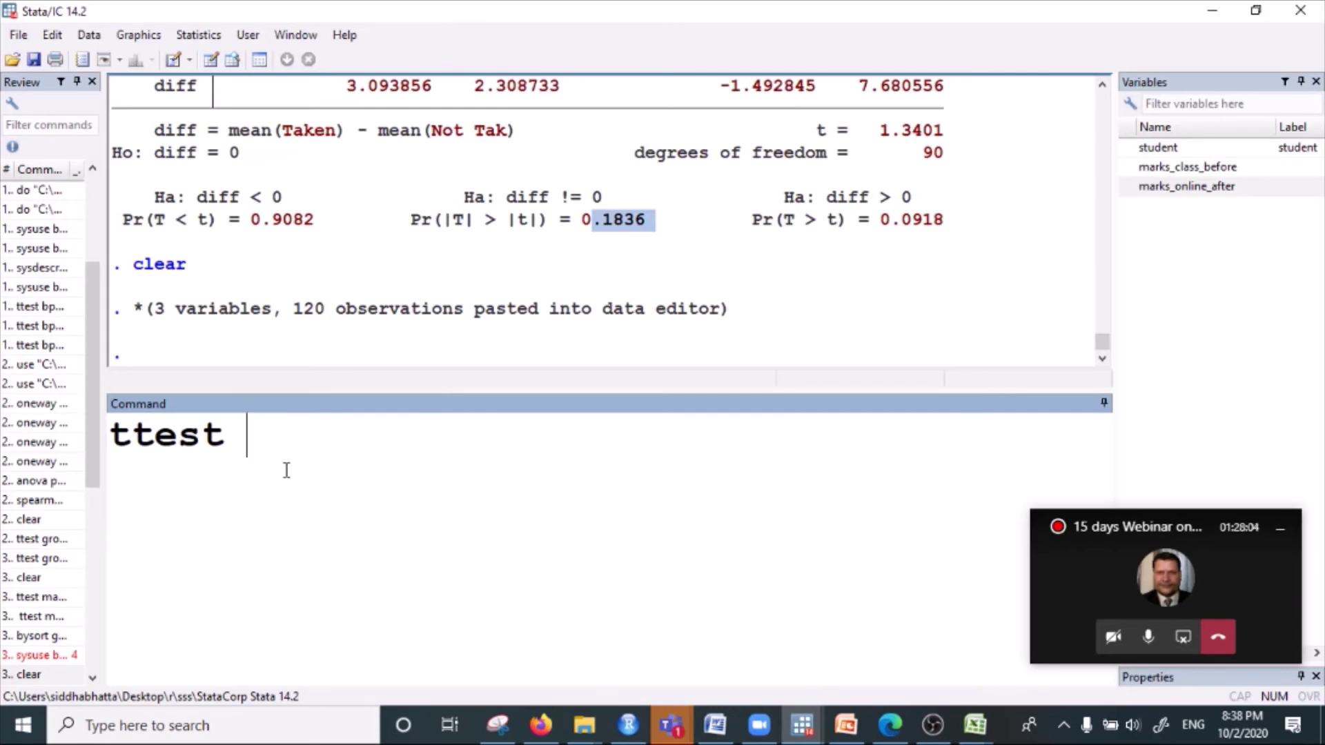
{"action": "left_click", "coordinate": [1196, 169]}
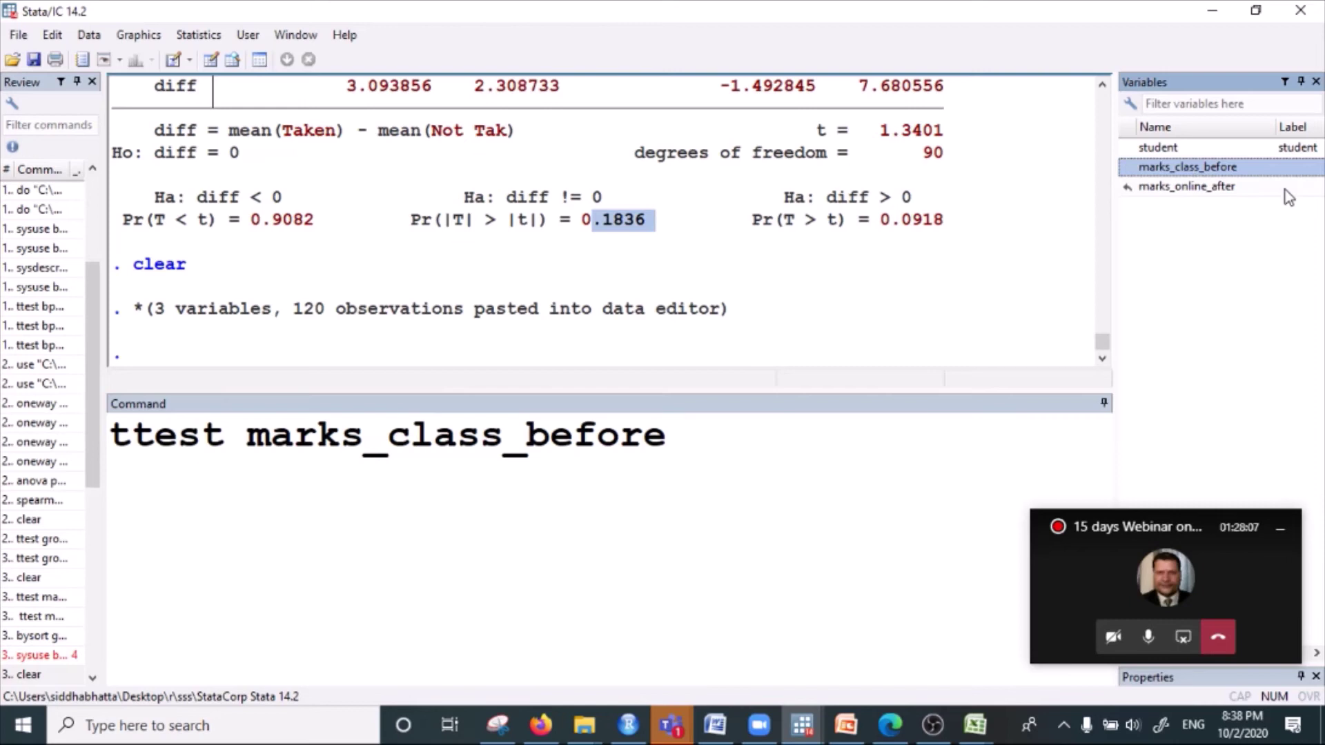
{"action": "double_click", "coordinate": [1180, 187]}
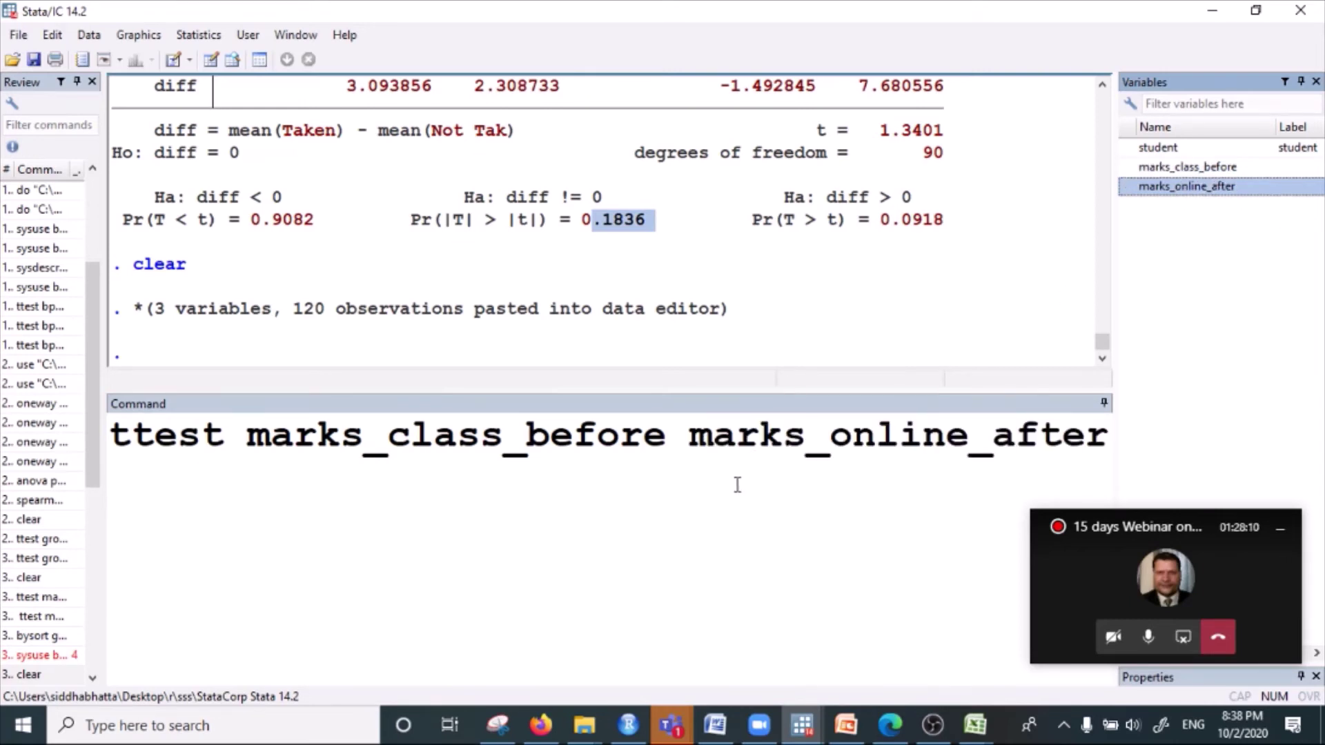
{"action": "left_click", "coordinate": [639, 469]}
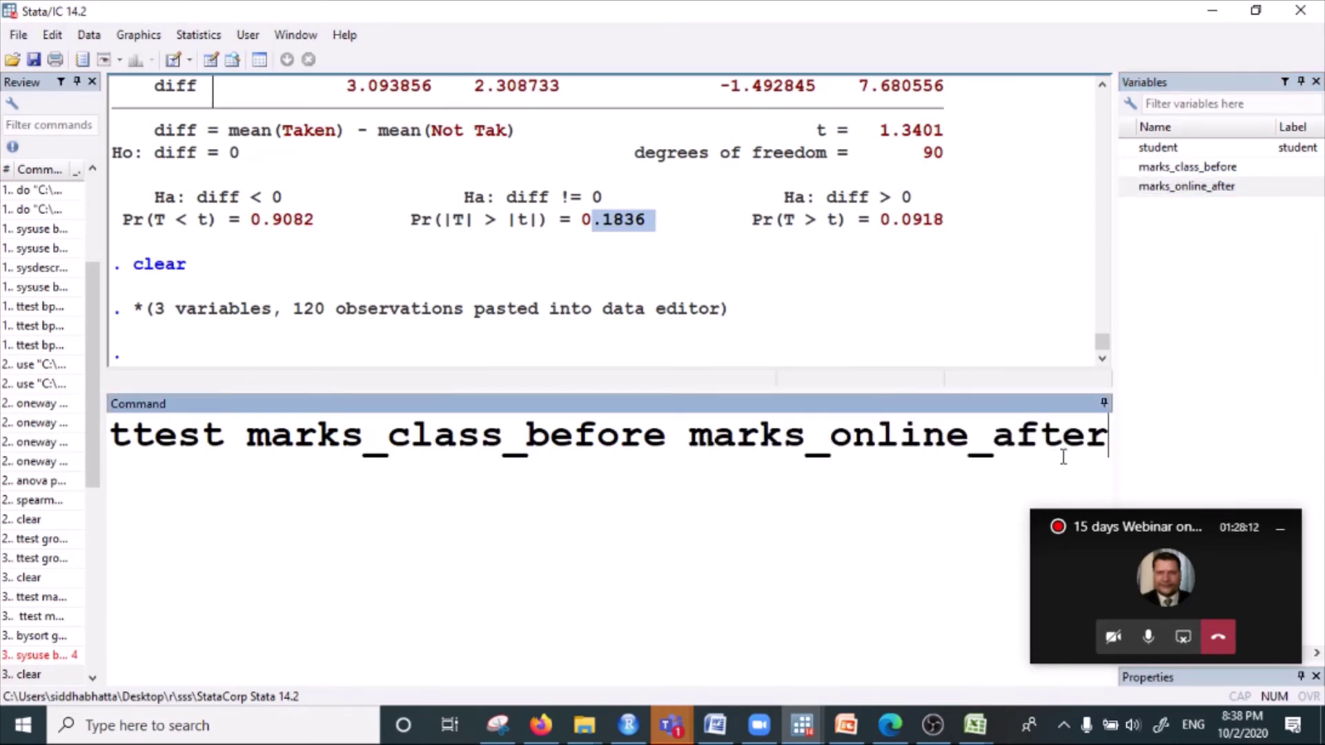
{"action": "type", "text": ","}
{"action": "key", "text": "BackSpace"}
{"action": "key", "text": "BackSpace"}
{"action": "left_click", "coordinate": [178, 447]}
{"action": "left_click", "coordinate": [433, 435]}
{"action": "key", "text": "Return"}
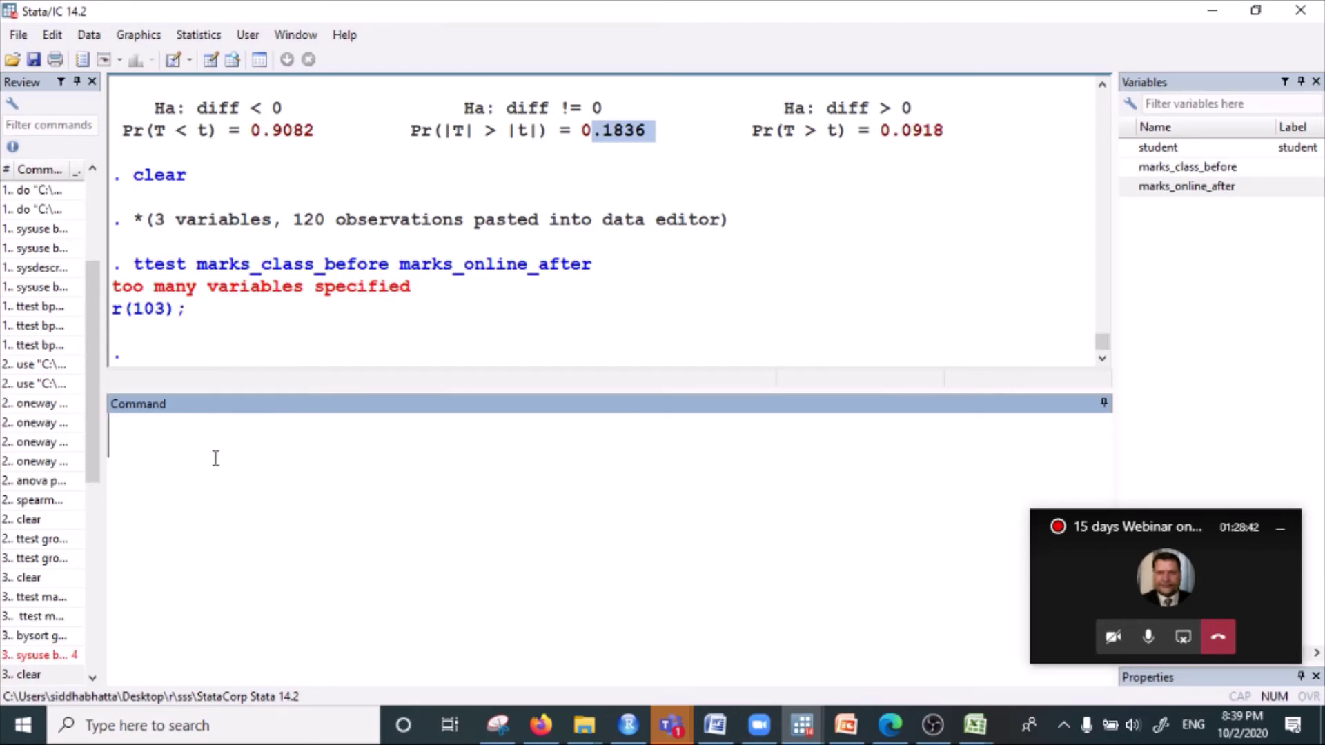
- Copy the ttest command from the results and look through the day 4.do file for the existing t test commands
{"action": "left_click_drag", "start_coordinate": [138, 265], "coordinate": [592, 265]}
{"action": "right_click", "coordinate": [565, 268]}
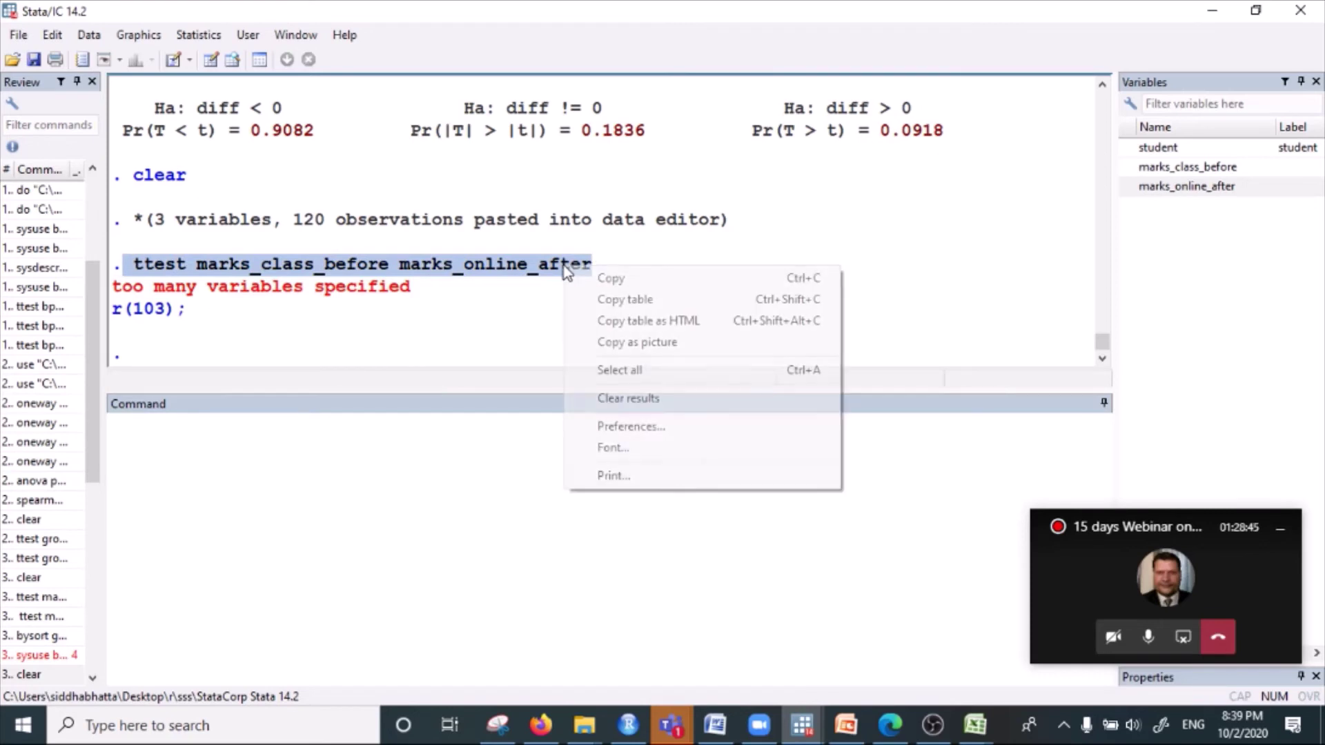
{"action": "left_click", "coordinate": [608, 277]}
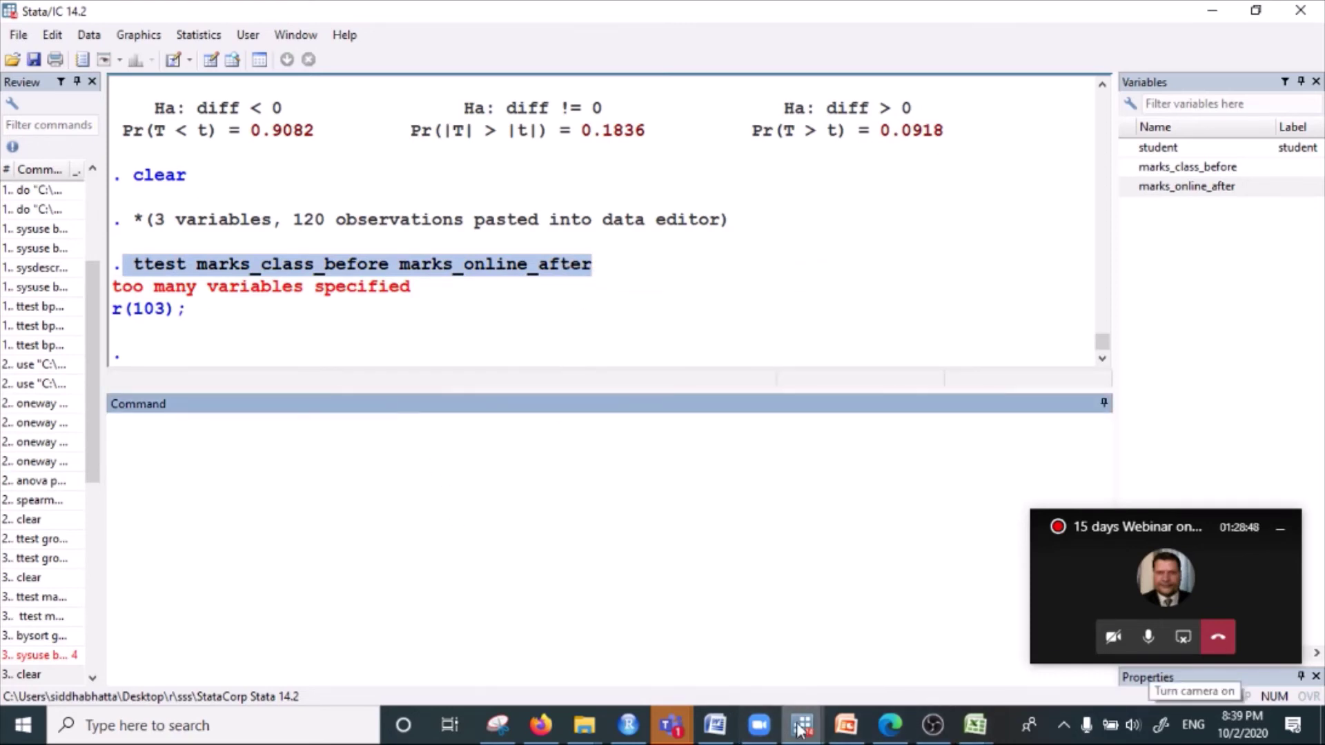
{"action": "mouse_move", "coordinate": [802, 724]}
{"action": "left_click", "coordinate": [848, 644]}
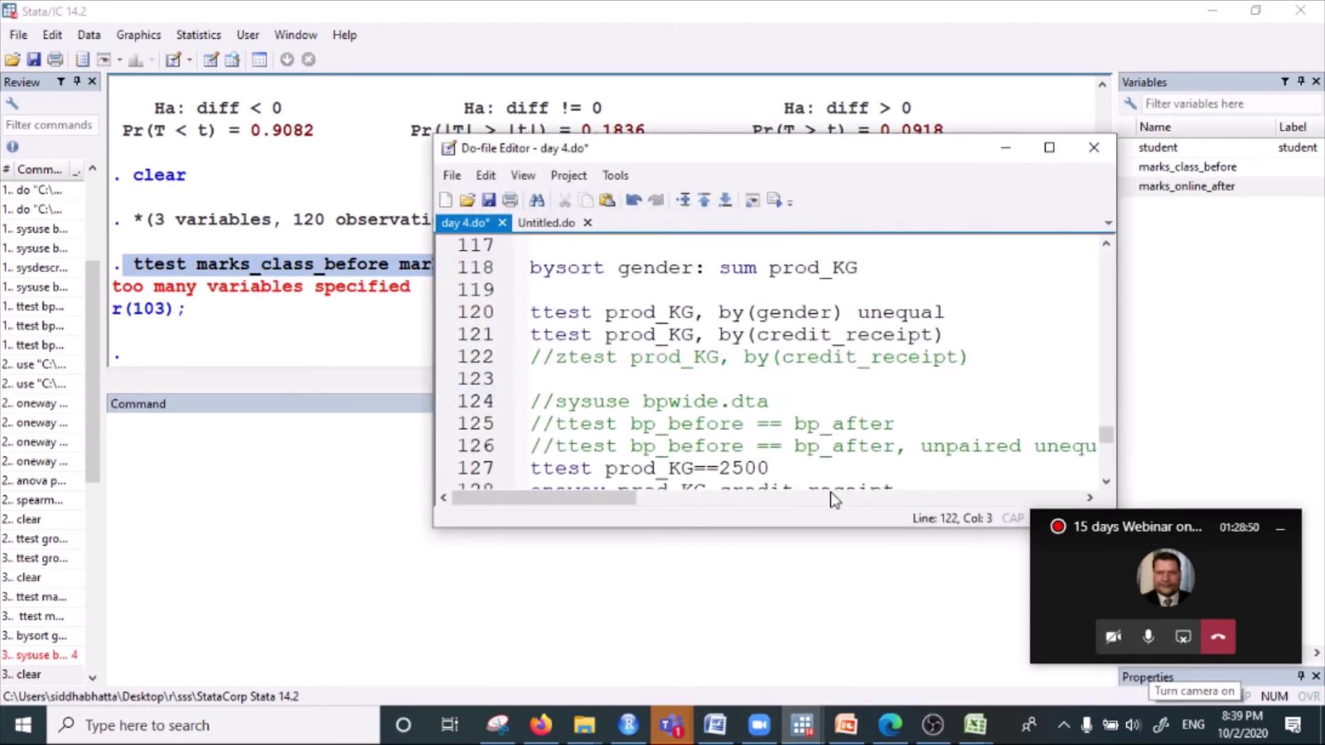
{"action": "scroll", "coordinate": [815, 407], "scroll_direction": "down", "scroll_amount": 2}
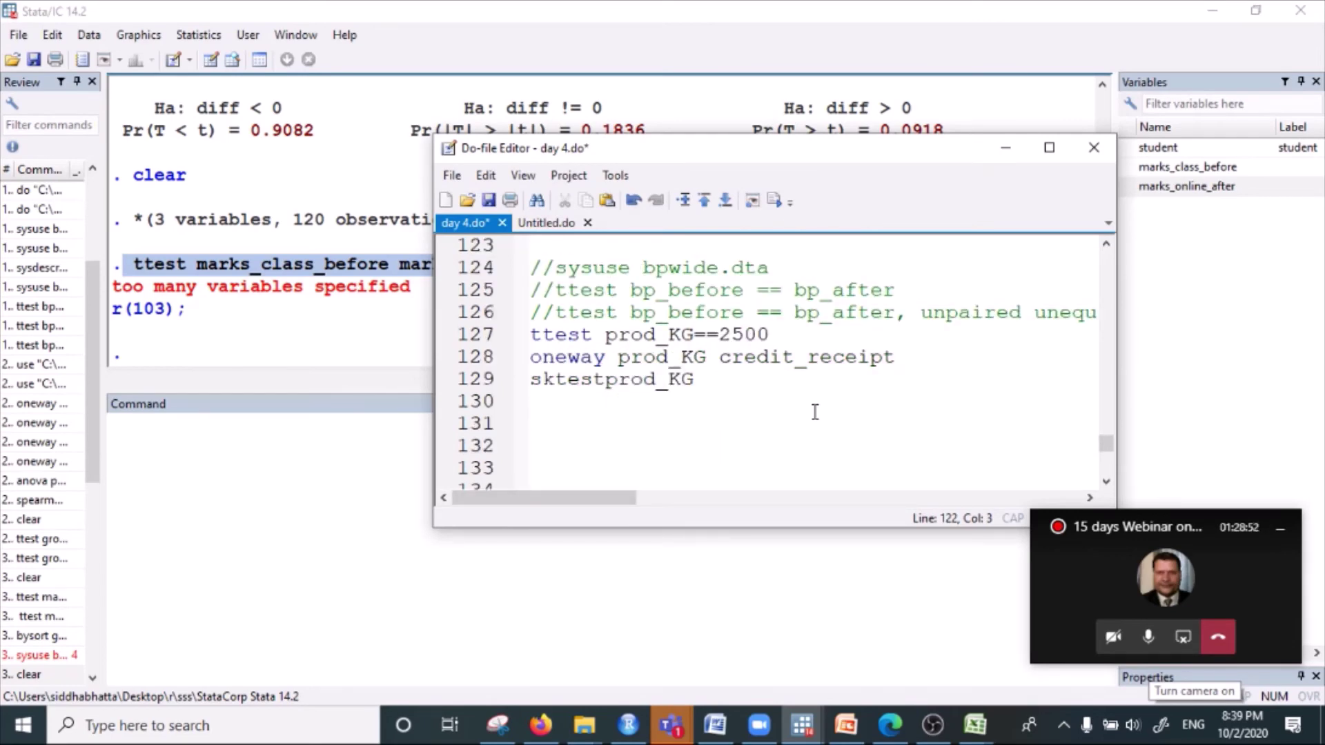
{"action": "scroll", "coordinate": [815, 412], "scroll_direction": "up", "scroll_amount": 3}
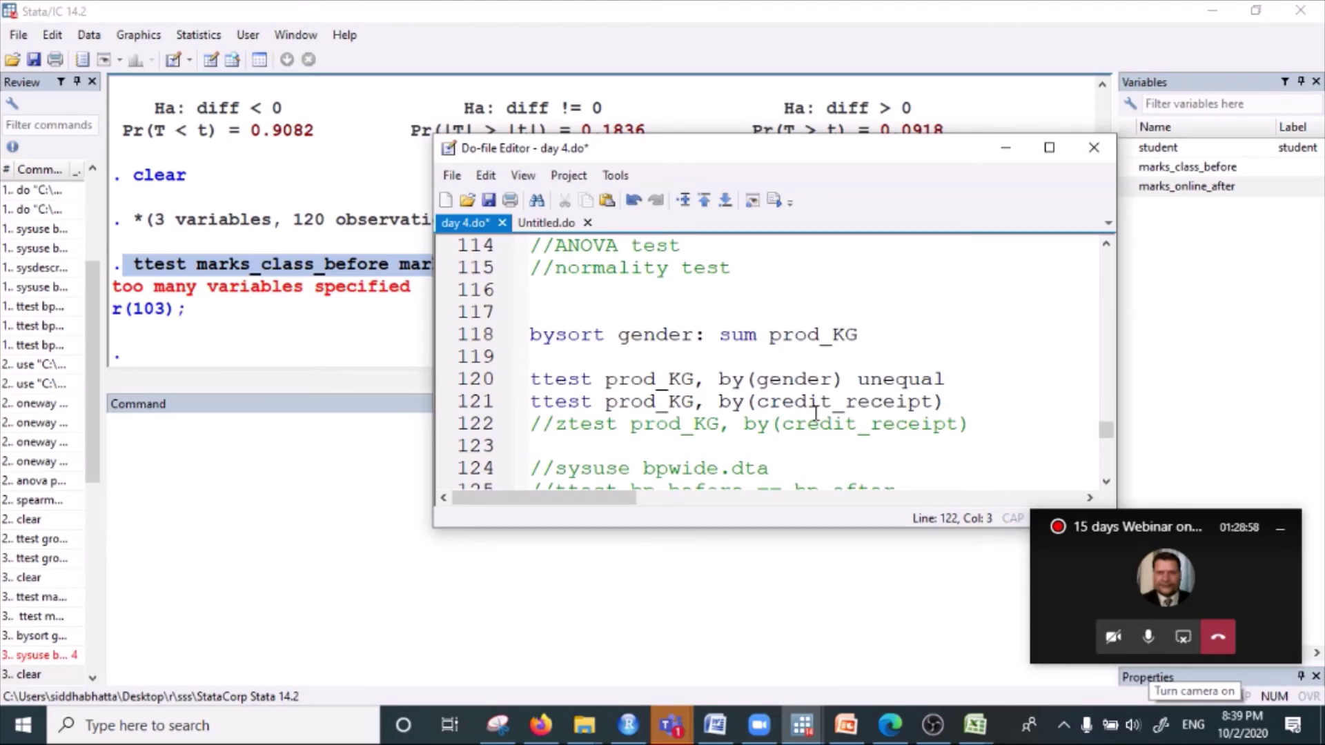
{"action": "left_click", "coordinate": [997, 149]}
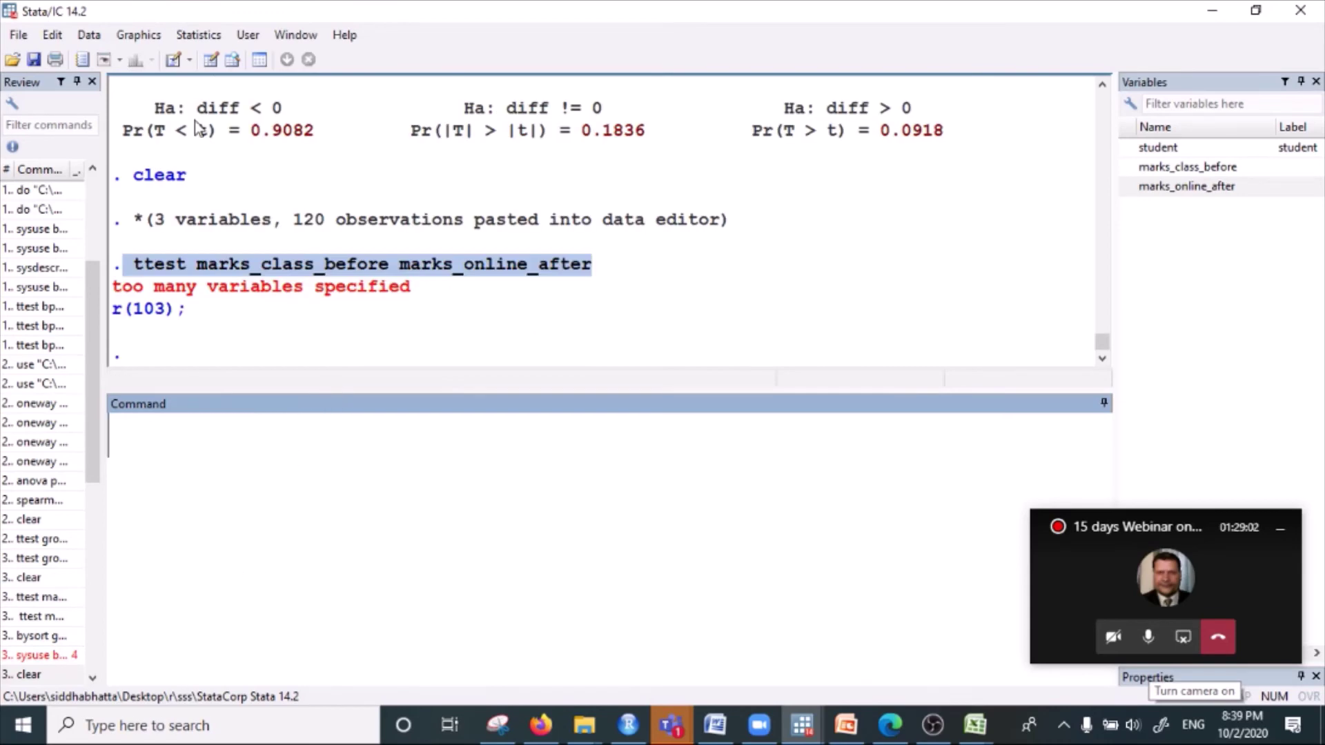
- Open the mean-comparison t tests dialog, go through the available test types, and choose Paired
{"action": "left_click", "coordinate": [198, 36]}
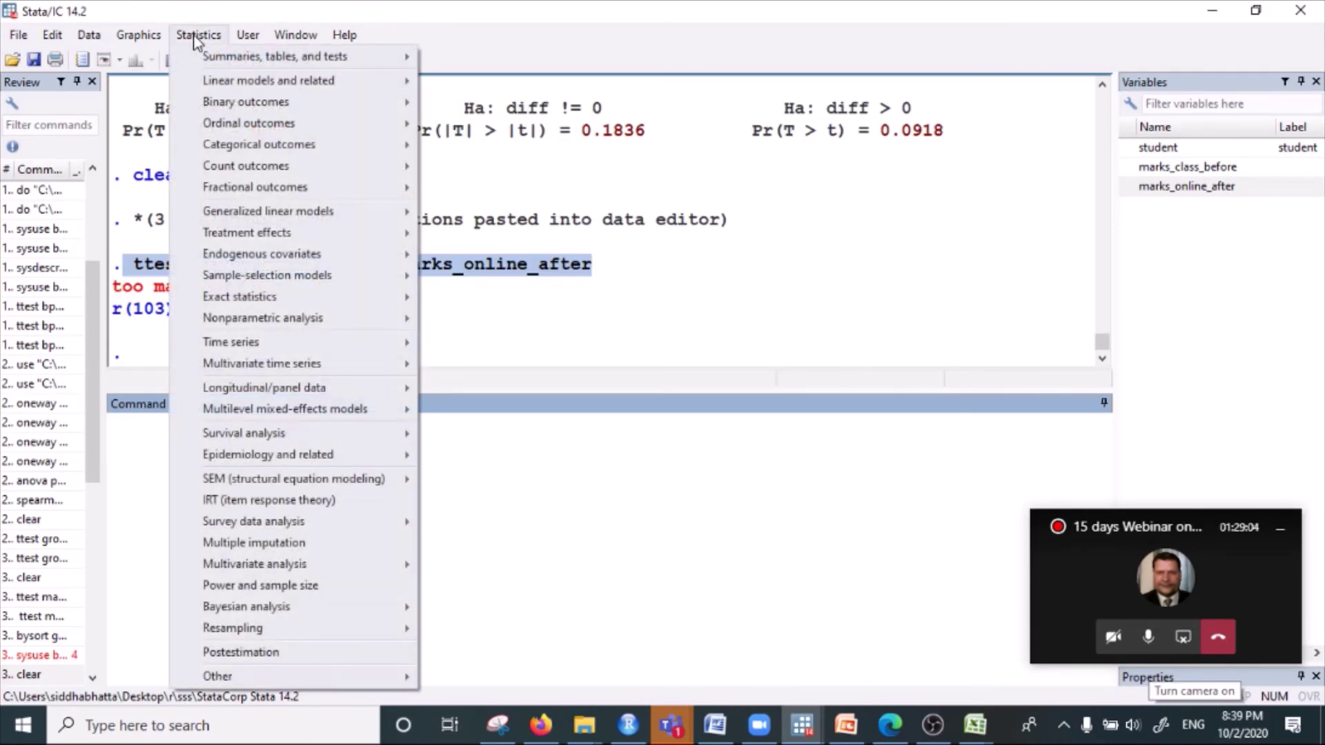
{"action": "mouse_move", "coordinate": [227, 63]}
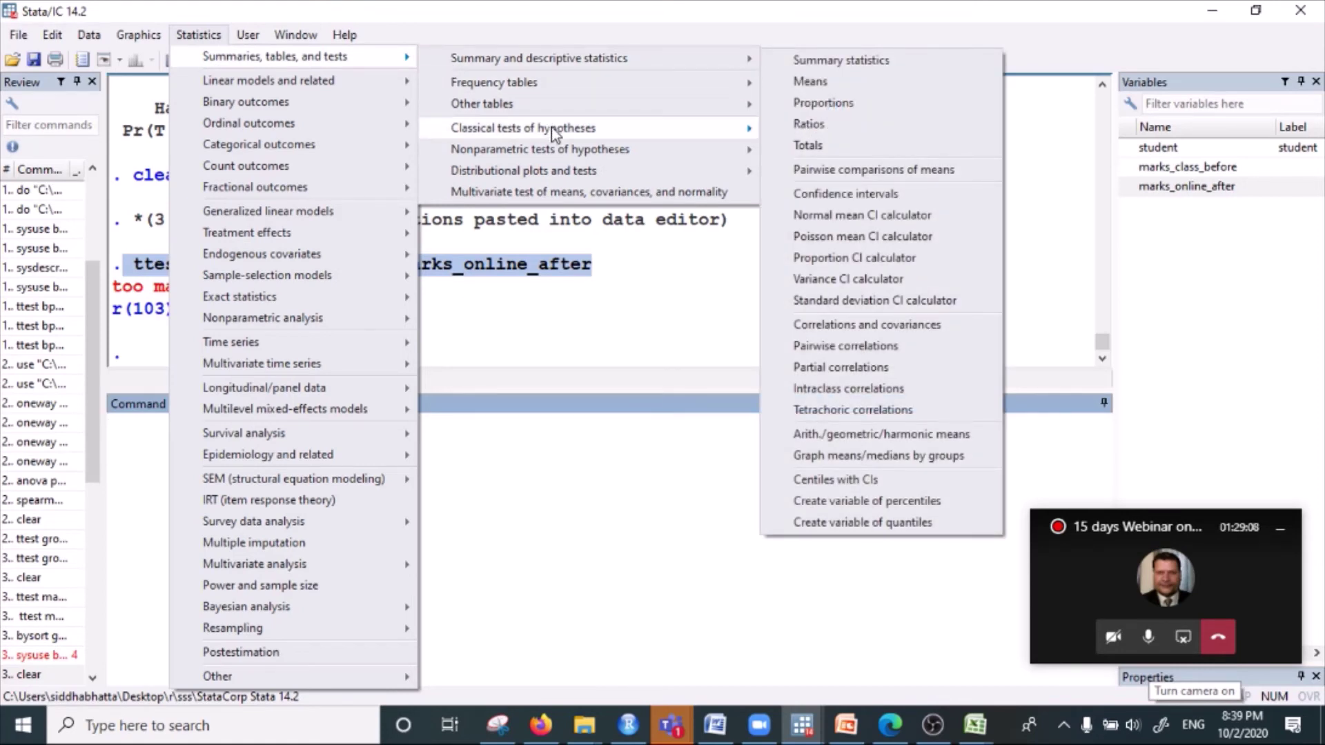
{"action": "mouse_move", "coordinate": [552, 127]}
{"action": "left_click", "coordinate": [883, 131]}
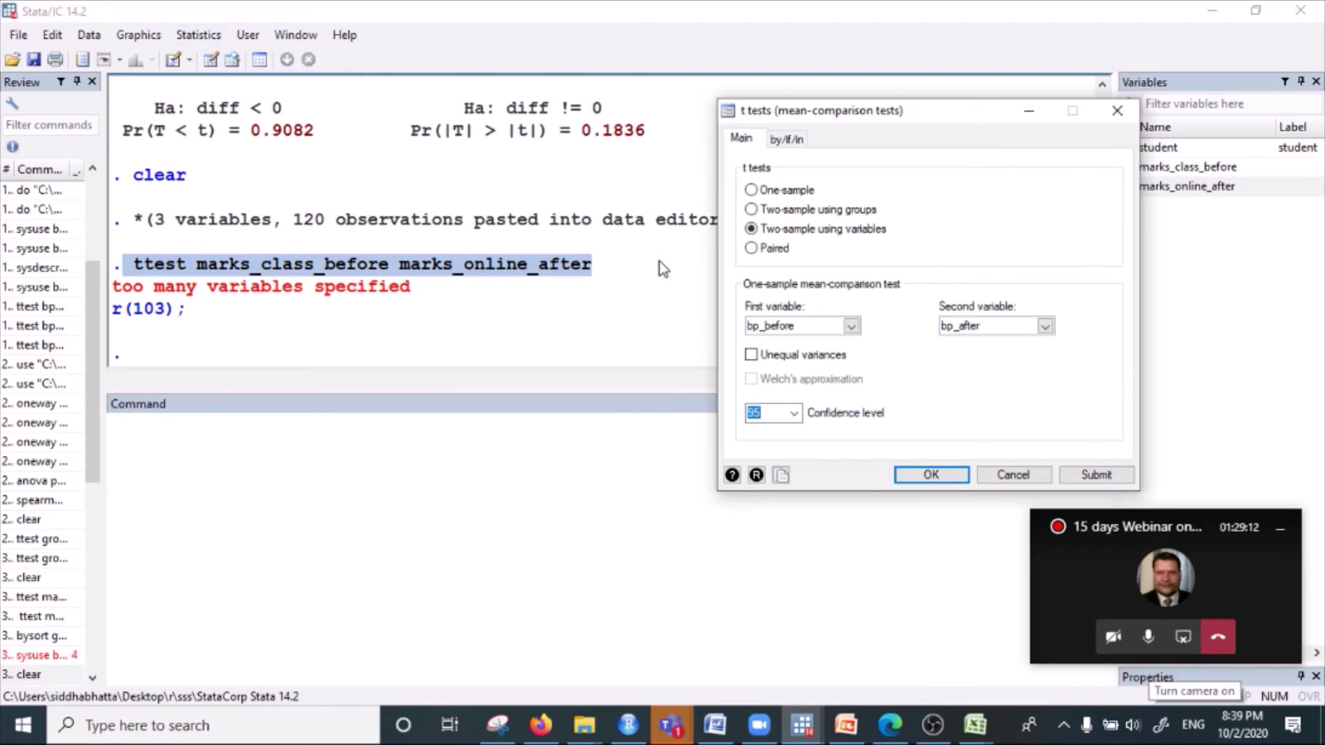
{"action": "left_click", "coordinate": [756, 192]}
{"action": "left_click", "coordinate": [769, 215]}
{"action": "left_click", "coordinate": [766, 228]}
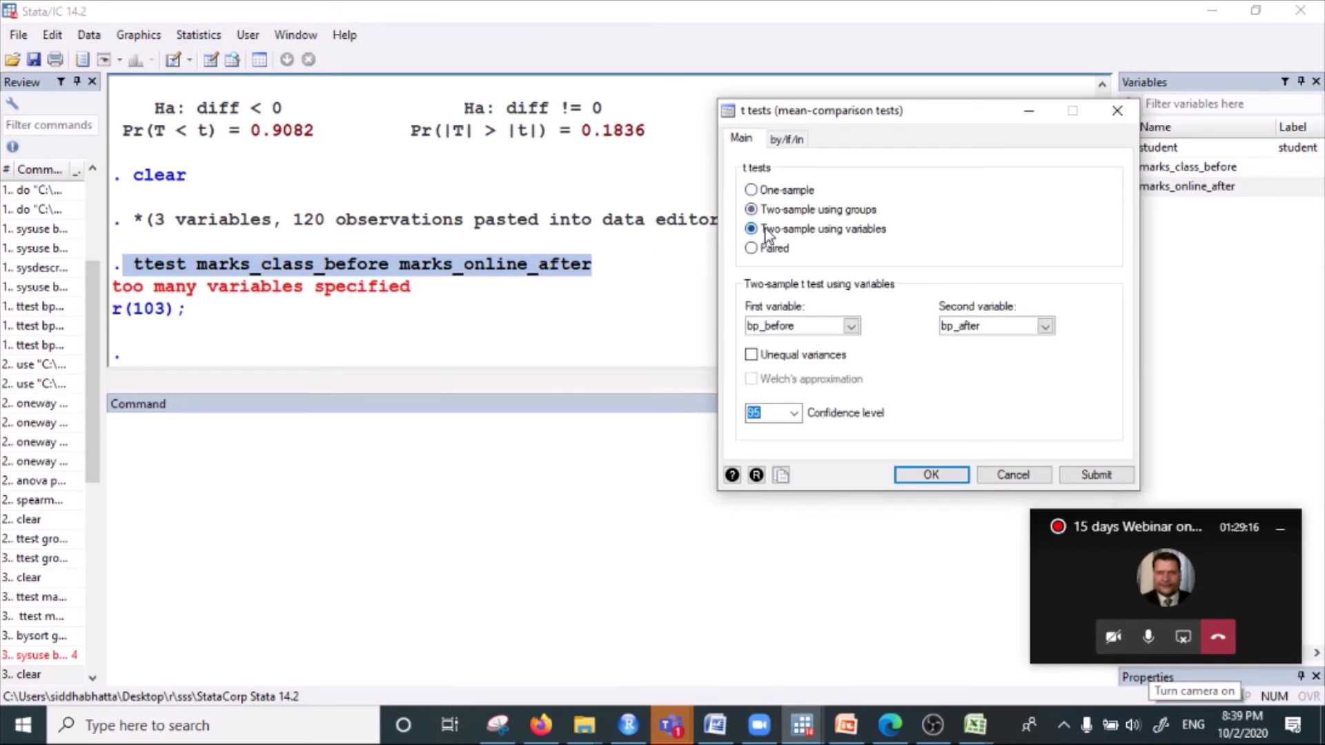
{"action": "left_click", "coordinate": [750, 192]}
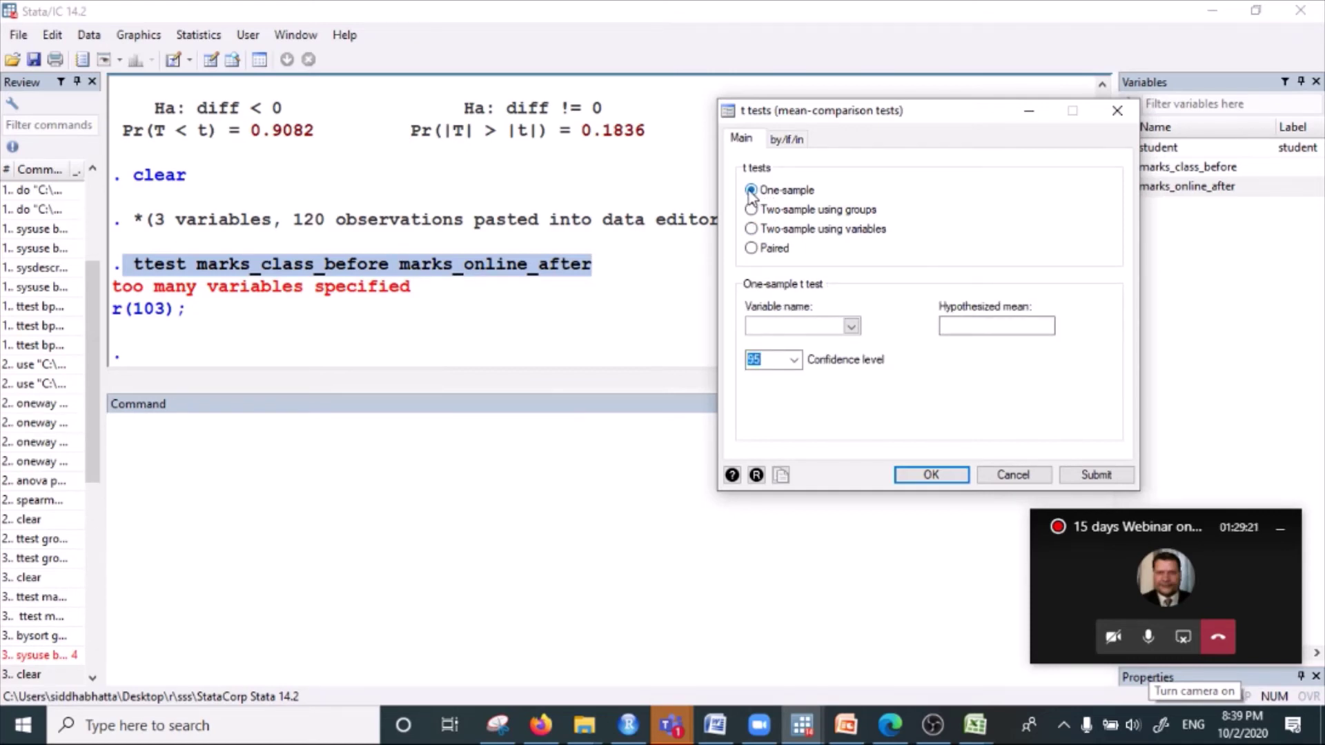
{"action": "left_click", "coordinate": [773, 213]}
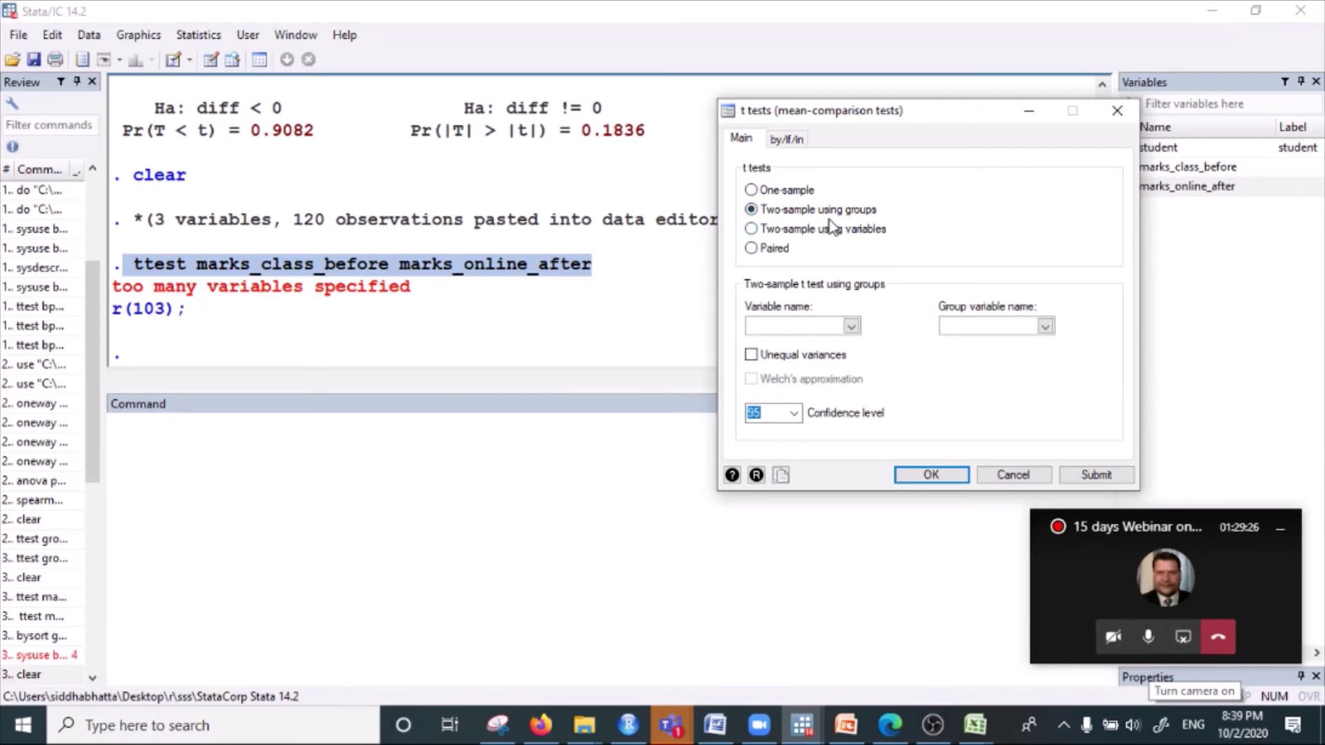
{"action": "left_click", "coordinate": [750, 250]}
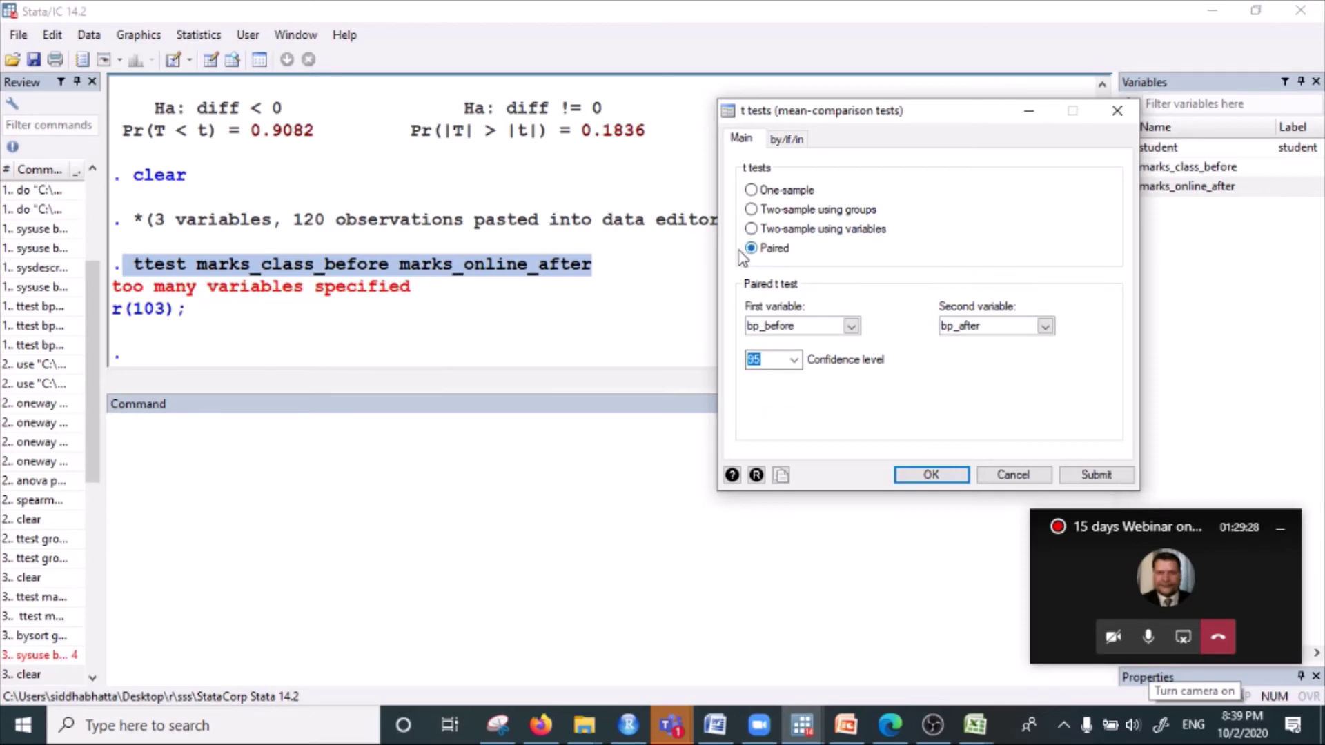
- Run the paired t test with marks_class_before as the first variable and marks_online_after as the second
{"action": "left_click", "coordinate": [851, 326]}
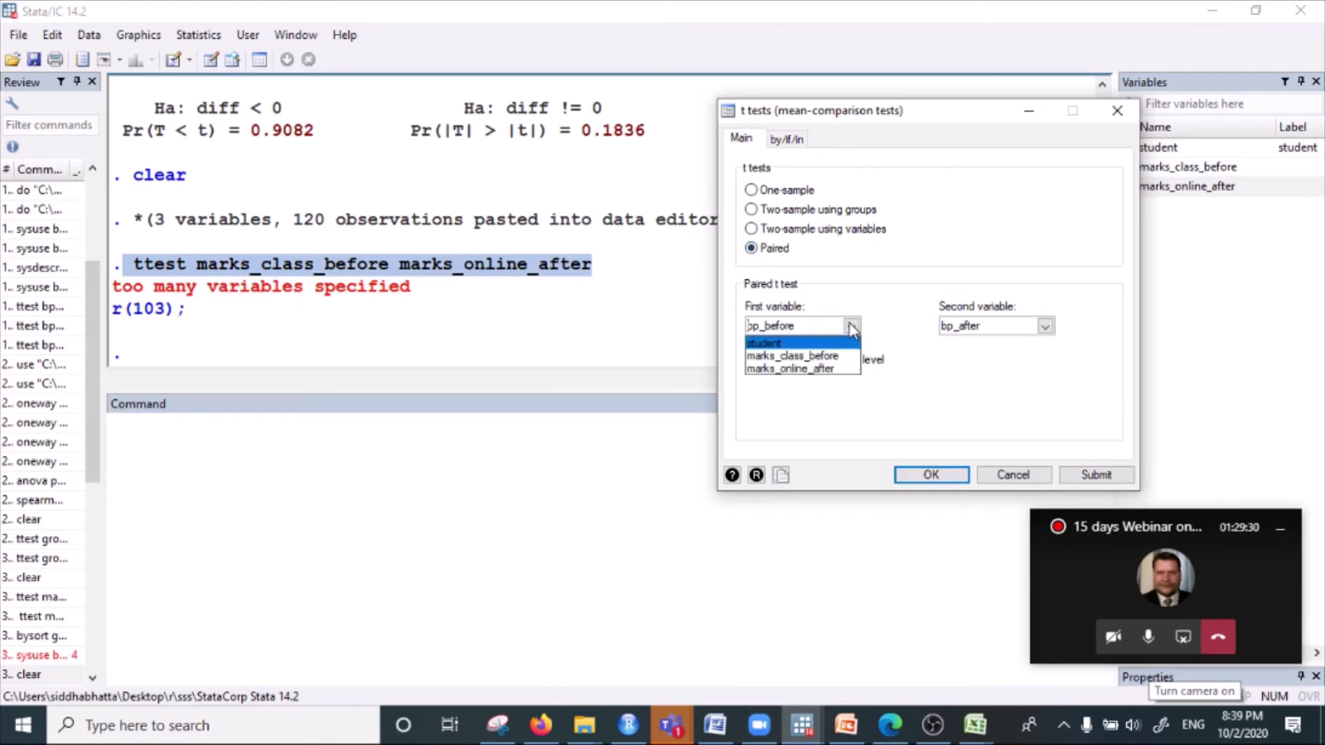
{"action": "left_click", "coordinate": [831, 357]}
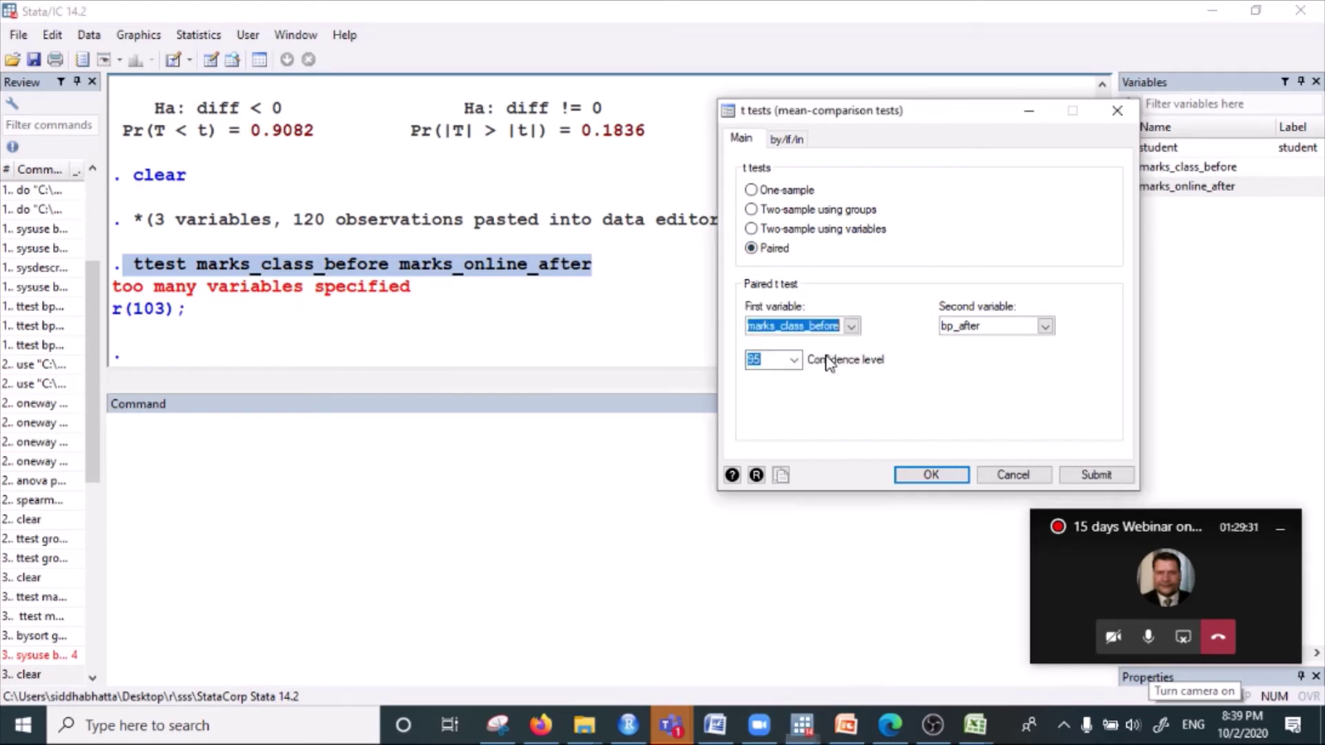
{"action": "left_click", "coordinate": [1045, 327]}
{"action": "left_click", "coordinate": [1021, 369]}
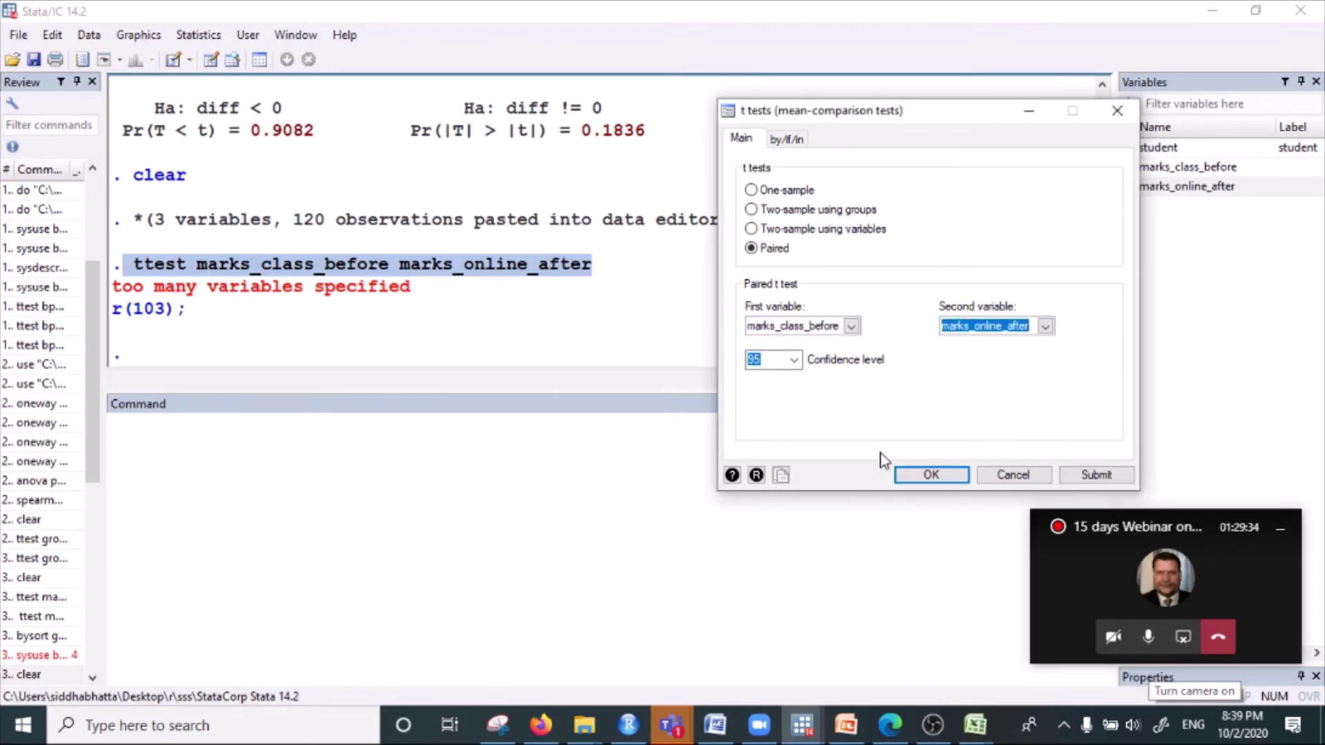
{"action": "left_click", "coordinate": [940, 478]}
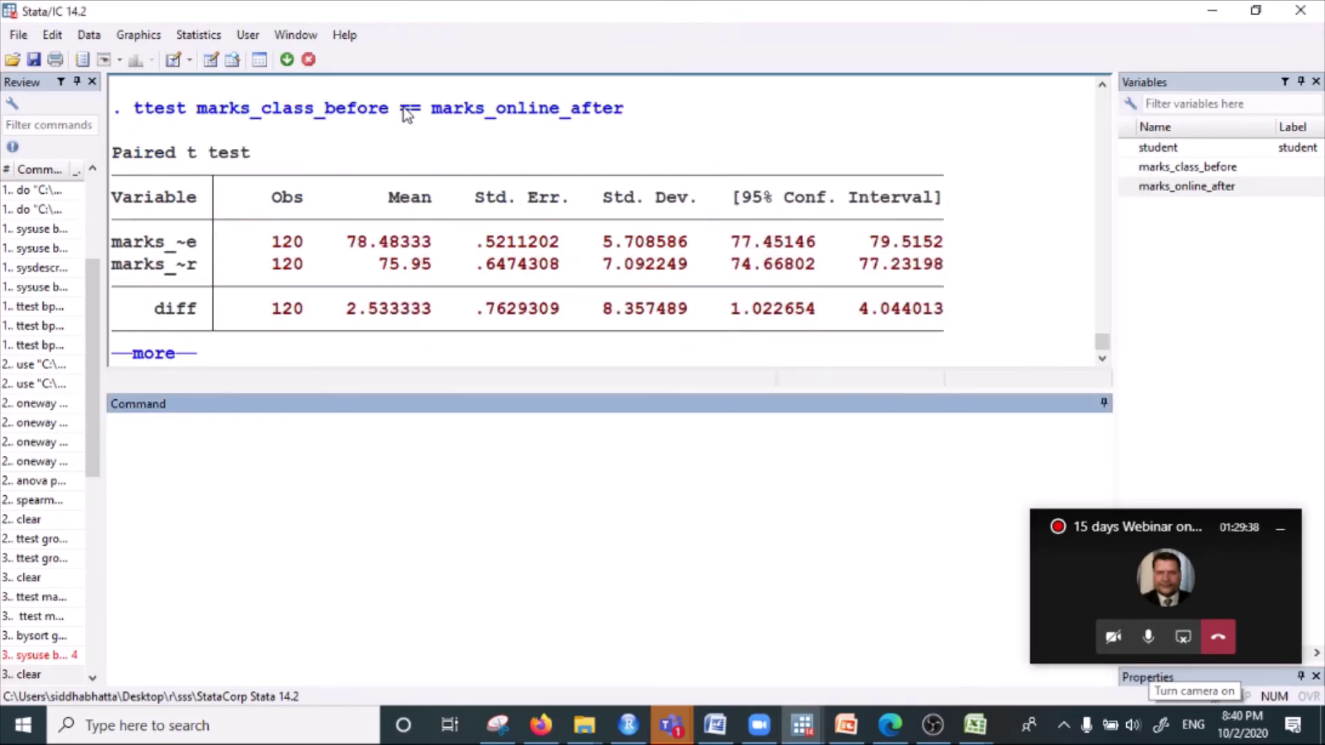
- Point out the == operator in the generated command, show the remaining output, and review the paired t test results
{"action": "left_click_drag", "start_coordinate": [401, 110], "coordinate": [432, 113]}
{"action": "left_click", "coordinate": [220, 438]}
{"action": "left_click", "coordinate": [178, 354]}
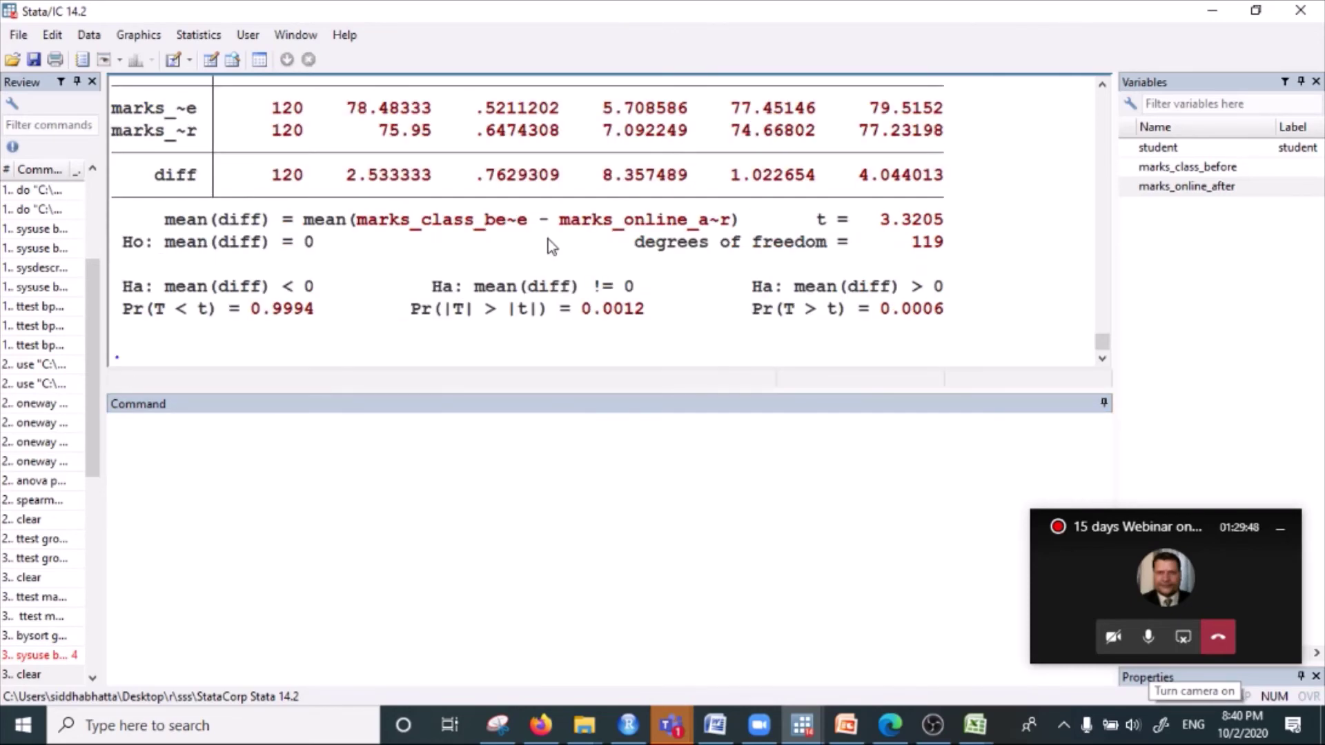
{"action": "scroll", "coordinate": [548, 241], "scroll_direction": "up", "scroll_amount": 3}
{"action": "scroll", "coordinate": [349, 266], "scroll_direction": "down", "scroll_amount": 3}
{"action": "scroll", "coordinate": [488, 317], "scroll_direction": "up", "scroll_amount": 2}
{"action": "scroll", "coordinate": [409, 274], "scroll_direction": "up", "scroll_amount": 1}
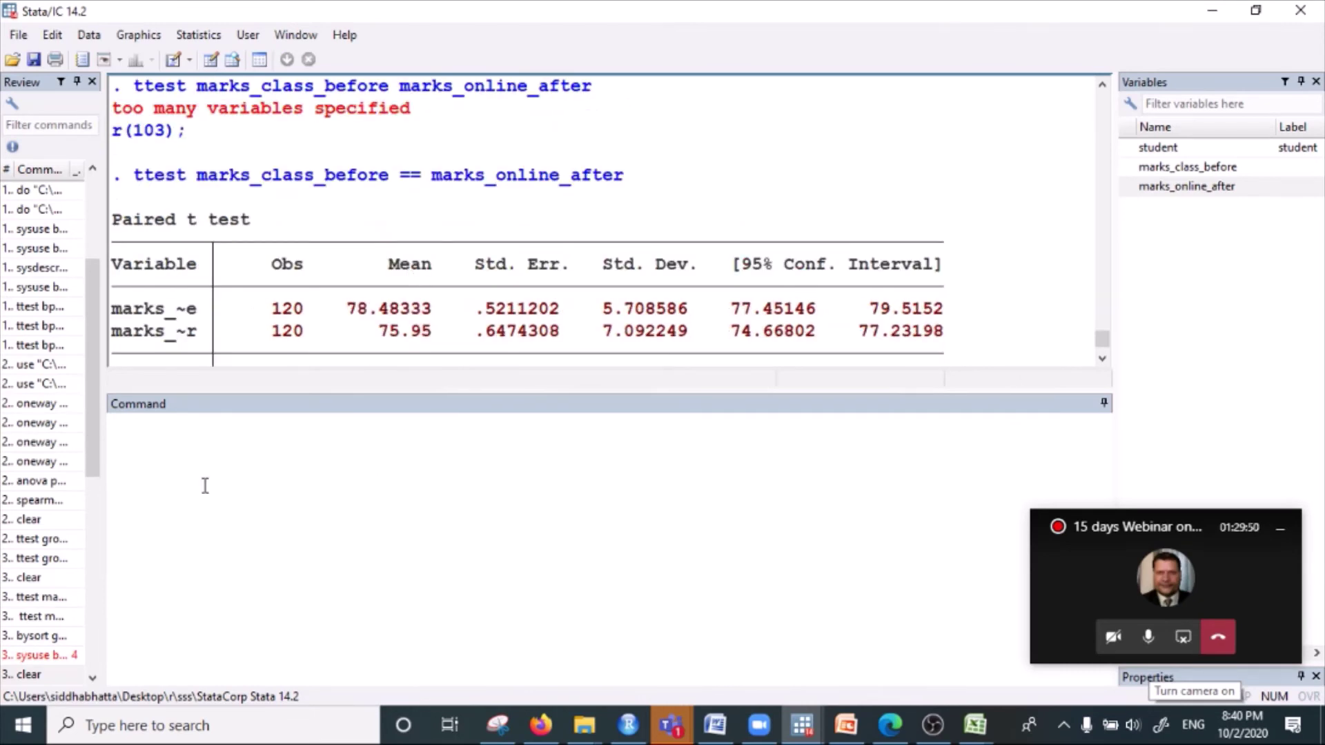
- Write the claim as a command-line comment reading //clamim: there is no differe before and after
{"action": "left_click", "coordinate": [201, 453]}
{"action": "type", "text": "//clamim"}
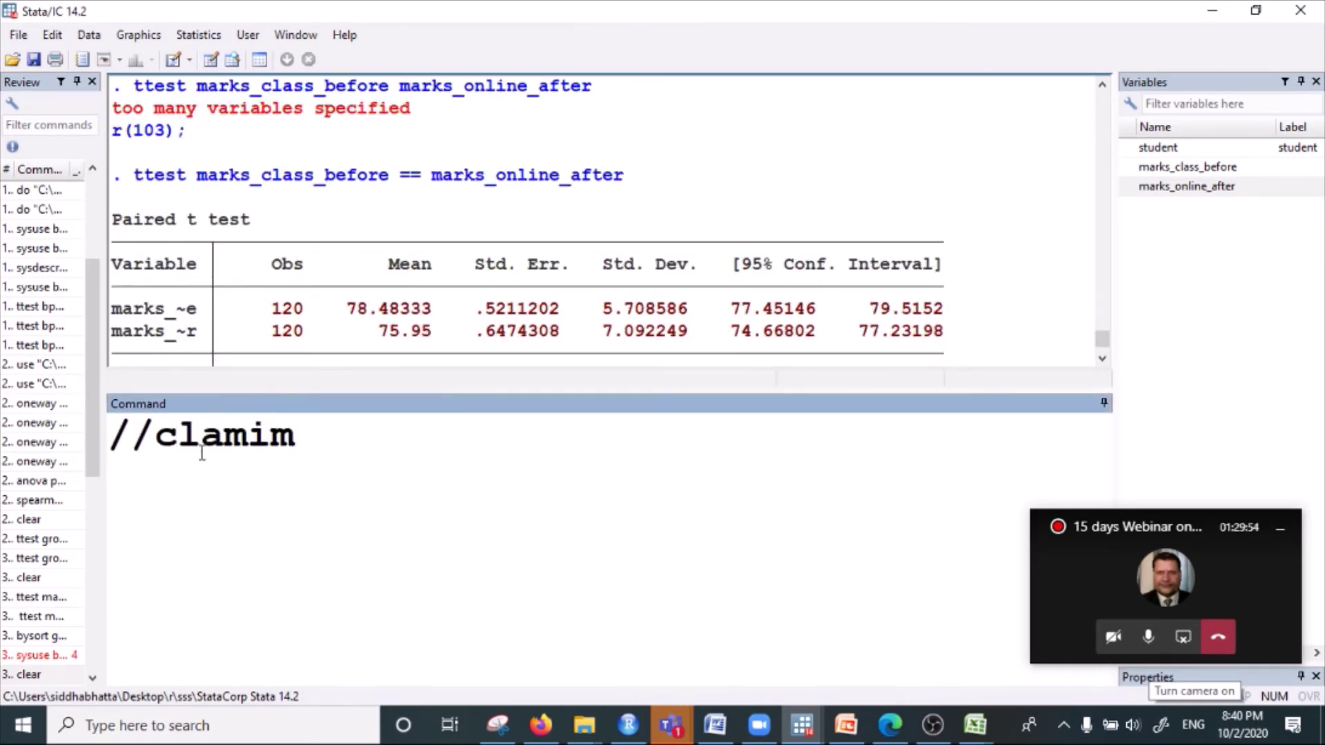
{"action": "type", "text": ";"}
{"action": "key", "text": "BackSpace"}
{"action": "key", "text": "BackSpace"}
{"action": "type", "text": ": there is n"}
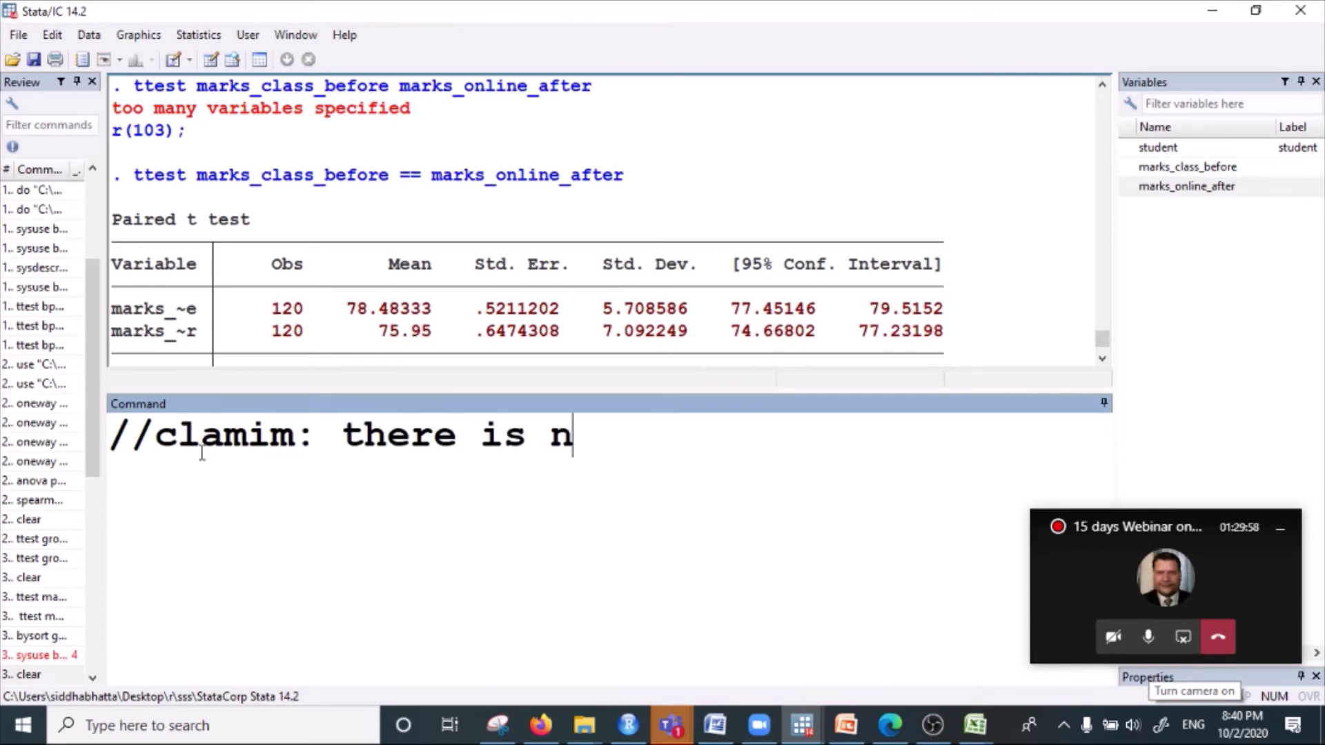
{"action": "type", "text": "o differe"}
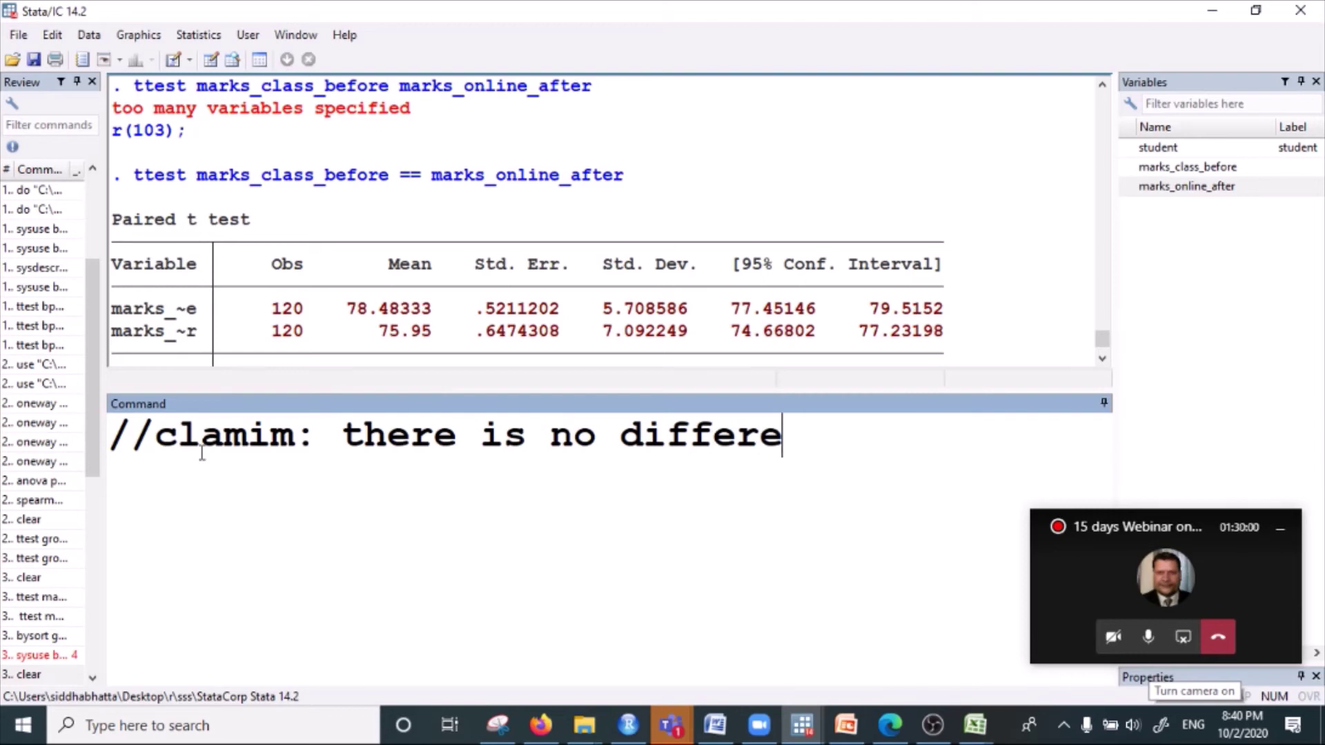
{"action": "type", "text": " before"}
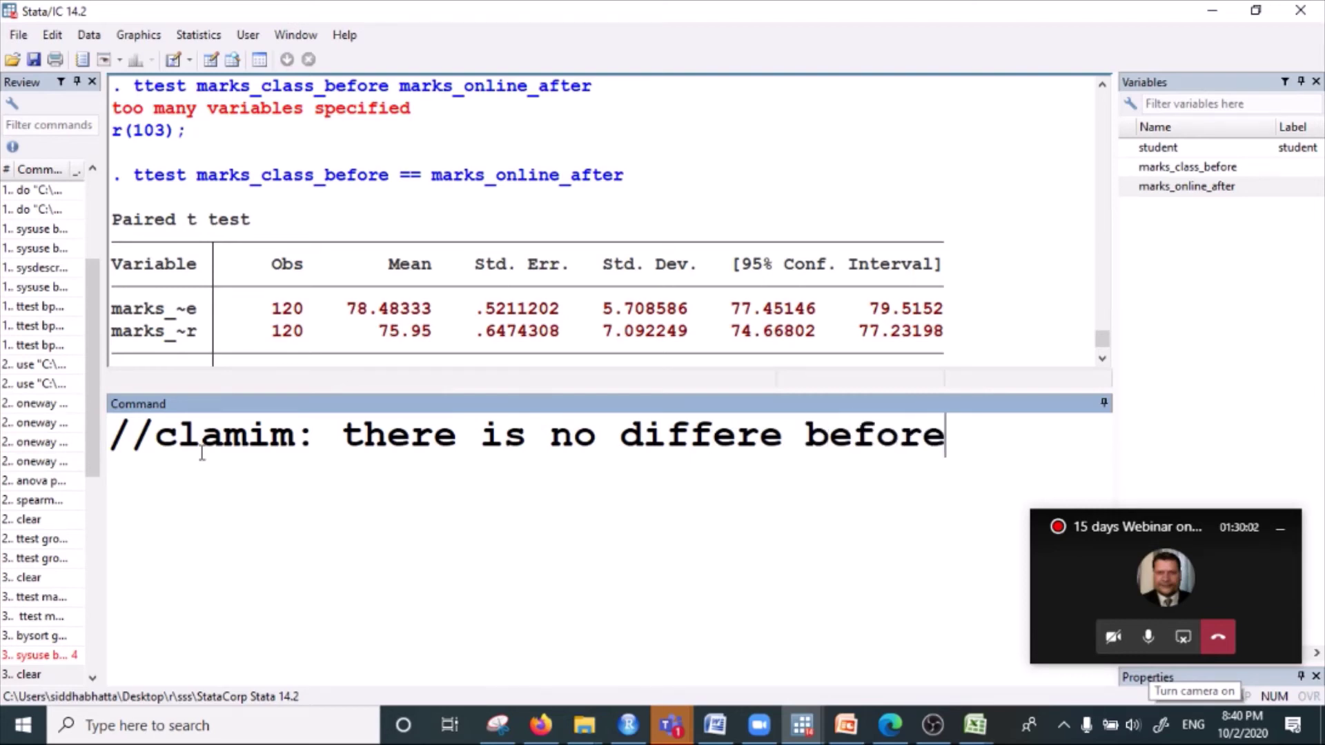
{"action": "type", "text": " and after"}
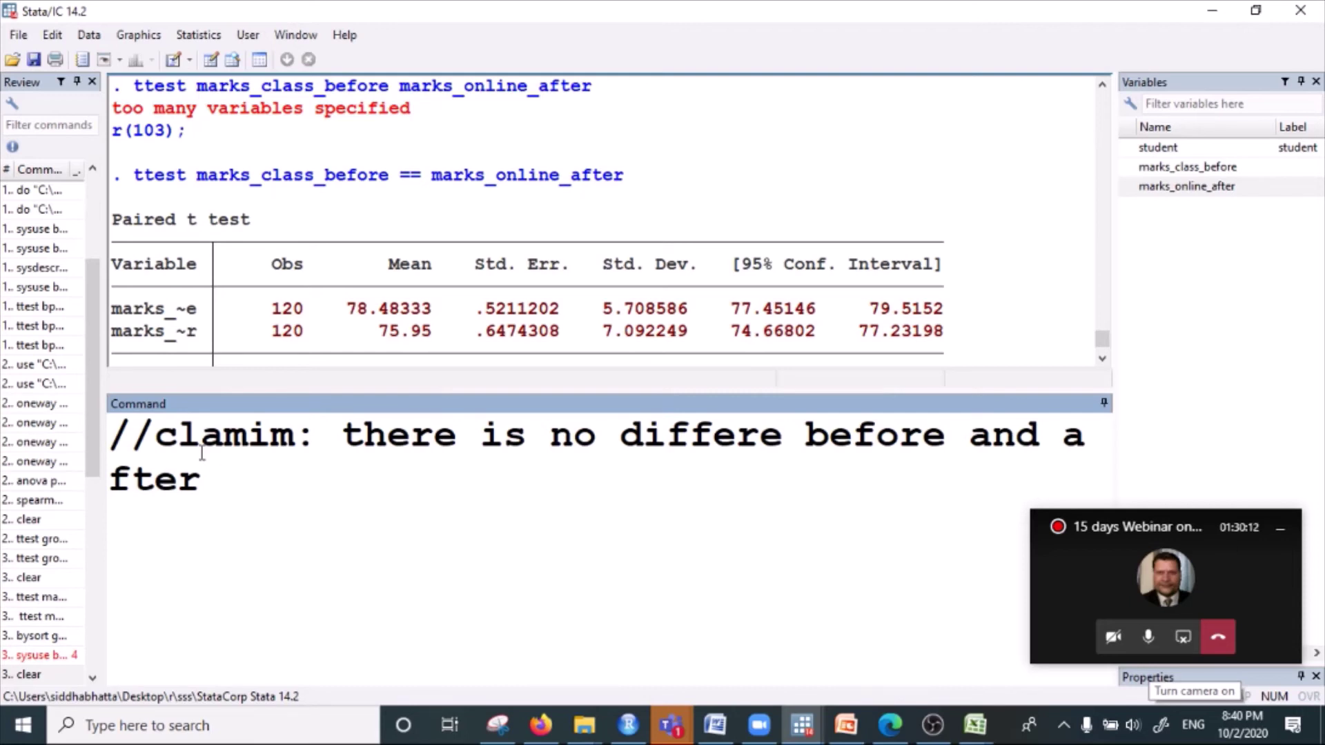
- Add the decision rule //if p<0.05, reject. after the claim comment
{"action": "type", "text": "//if "}
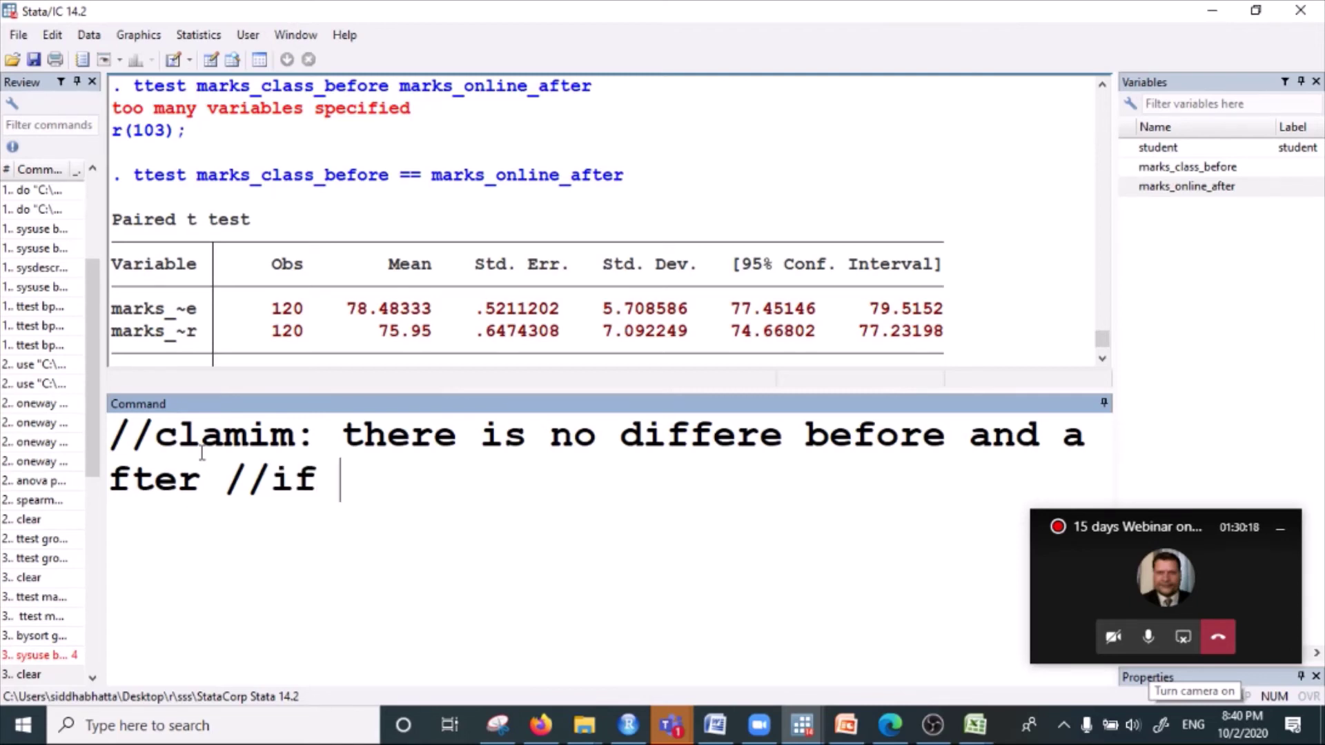
{"action": "type", "text": "p<0.05"}
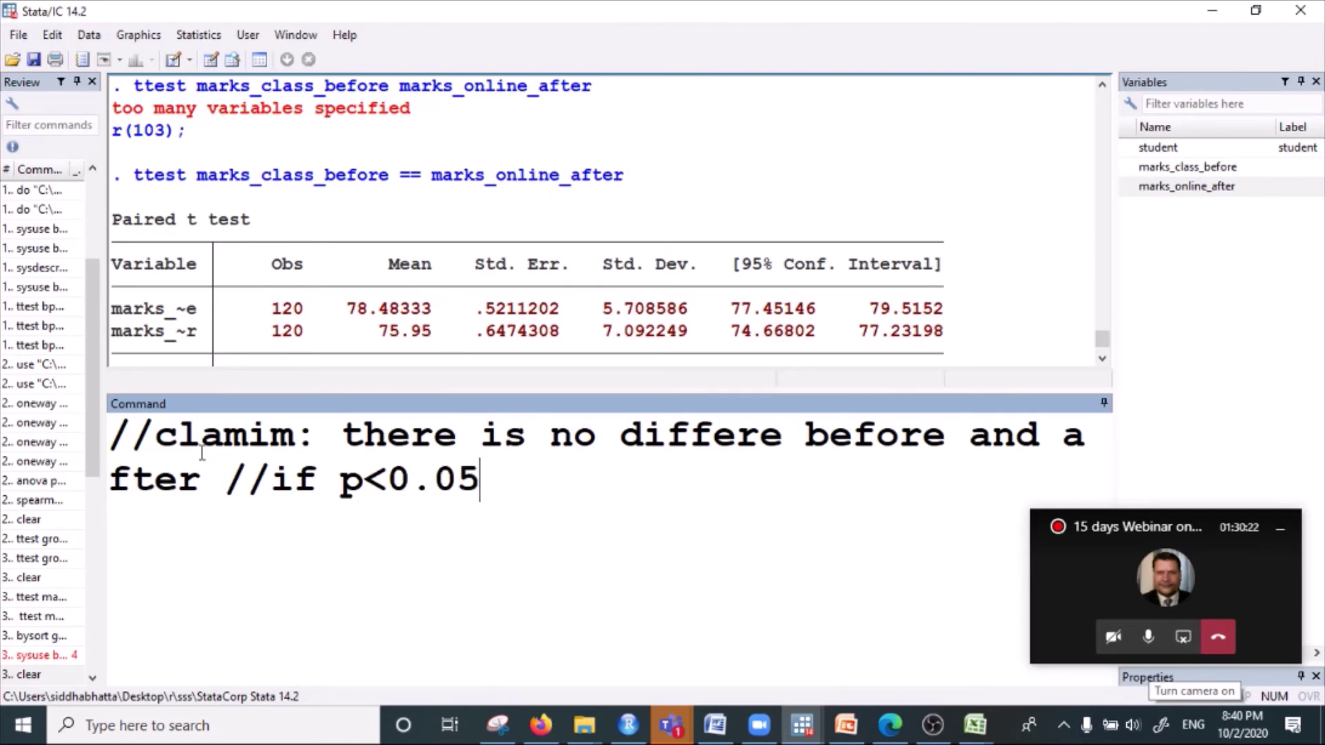
{"action": "type", "text": ", reject"}
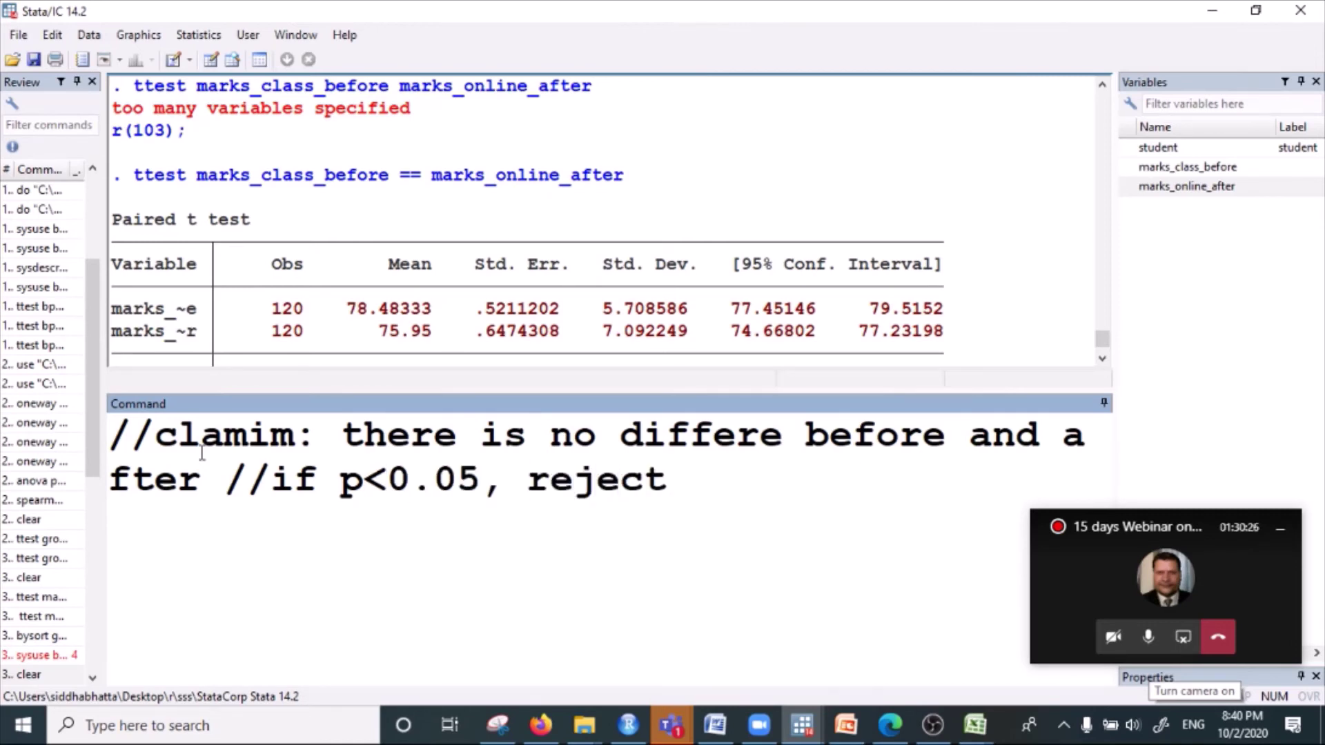
{"action": "type", "text": "."}
- Highlight the two-sided p-value of the paired t test and reword the decision rule's ending to "rejected."
{"action": "scroll", "coordinate": [400, 309], "scroll_direction": "down", "scroll_amount": 2}
{"action": "scroll", "coordinate": [399, 316], "scroll_direction": "down", "scroll_amount": 1}
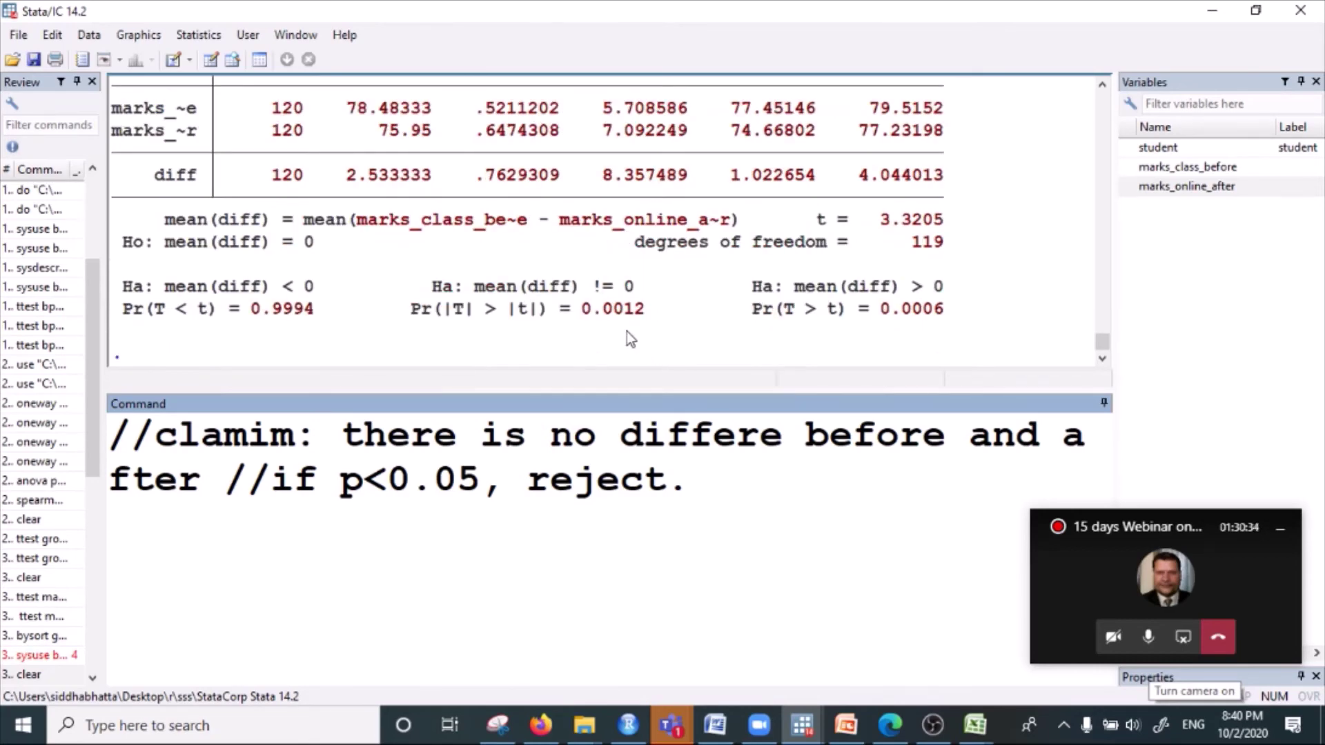
{"action": "left_click_drag", "start_coordinate": [592, 308], "coordinate": [649, 314]}
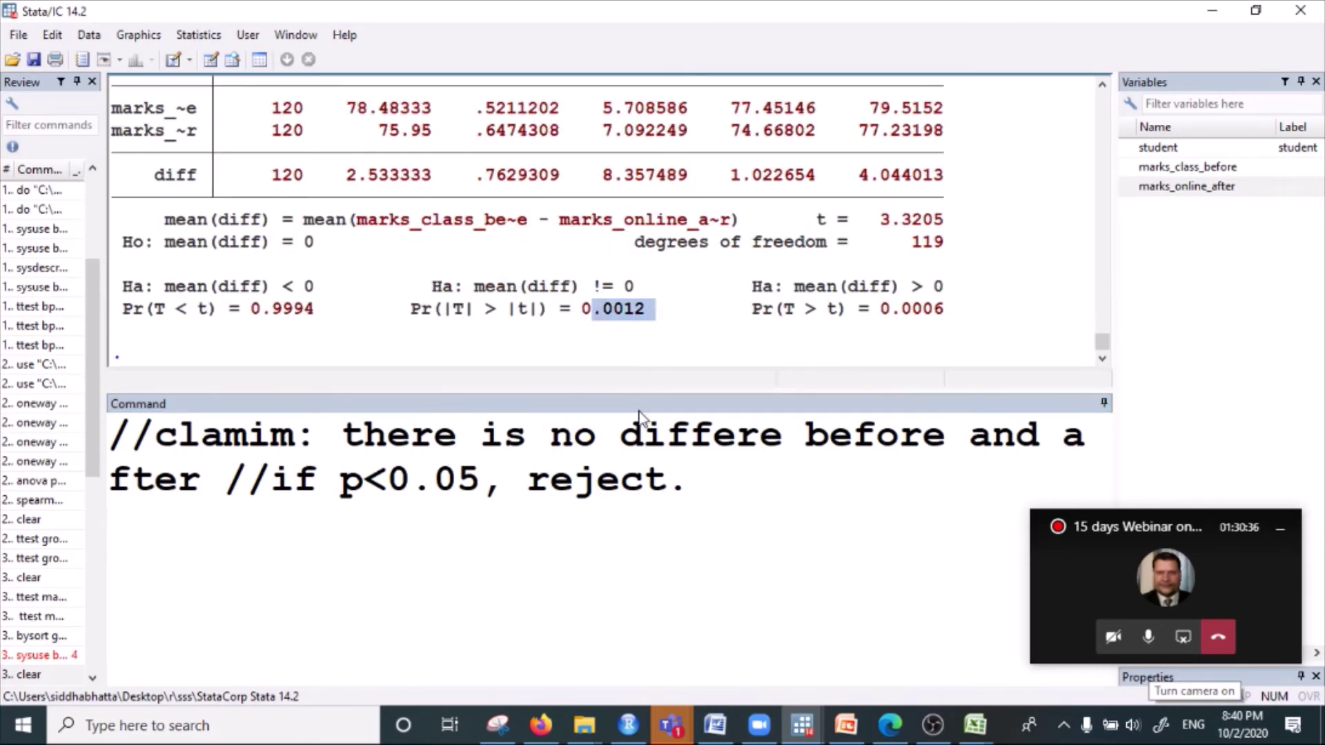
{"action": "left_click", "coordinate": [702, 501]}
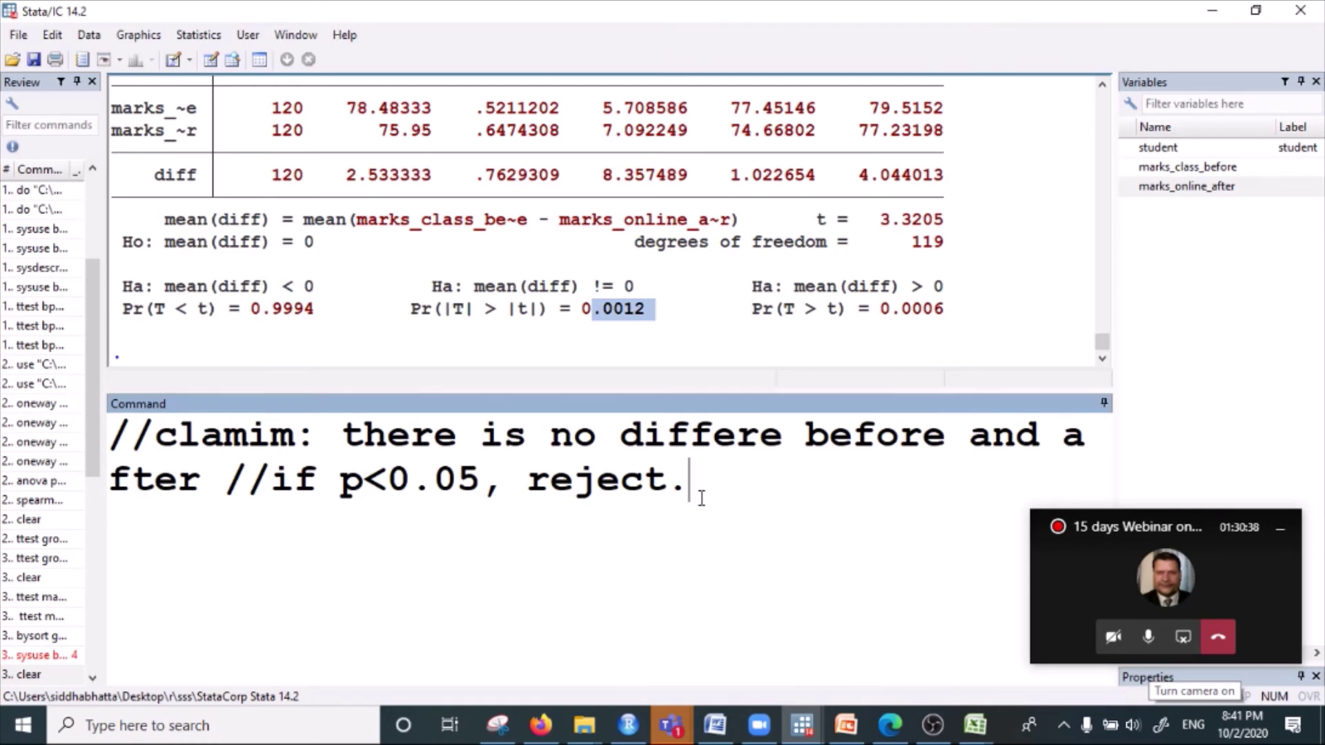
{"action": "key", "text": "BackSpace"}
{"action": "key", "text": "BackSpace"}
{"action": "type", "text": "ted."}
- Highlight the claim wording, return to the paired test's group means, and clear the comment from the command line
{"action": "left_click_drag", "start_coordinate": [412, 445], "coordinate": [876, 448]}
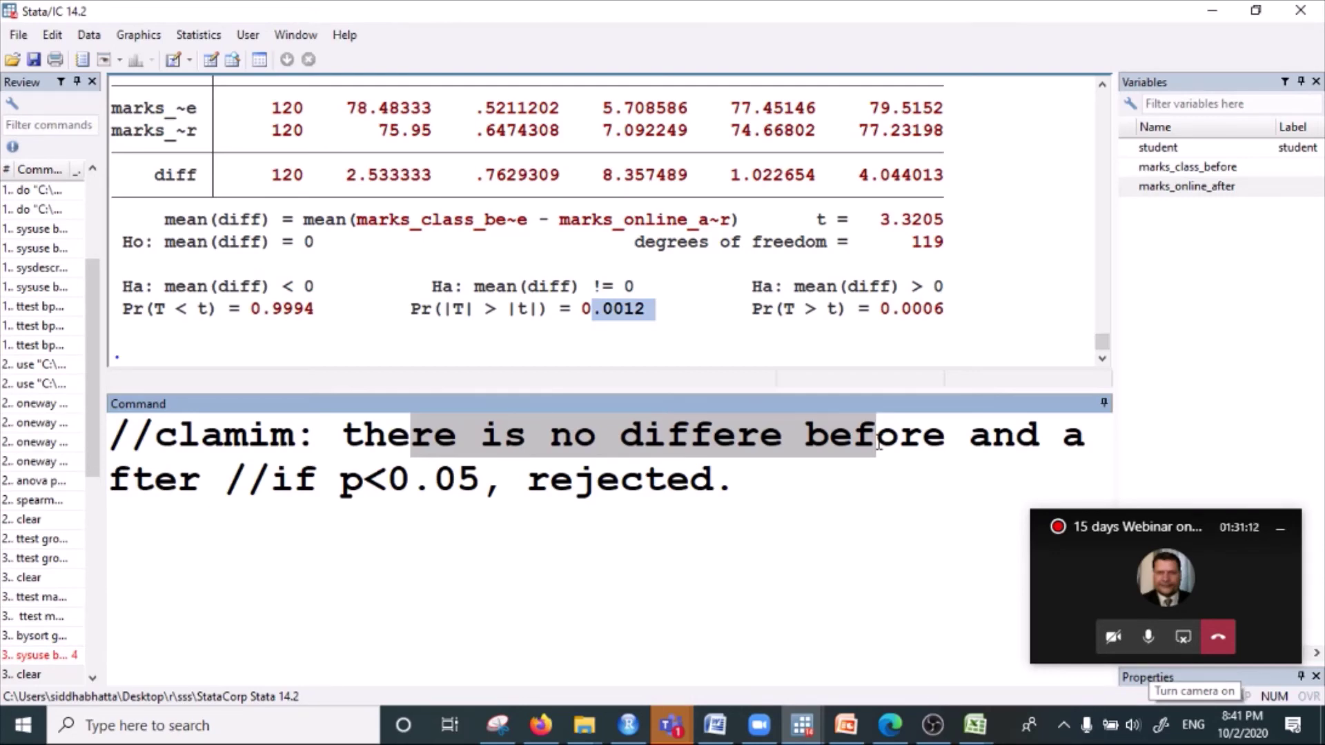
{"action": "scroll", "coordinate": [763, 335], "scroll_direction": "up", "scroll_amount": 3}
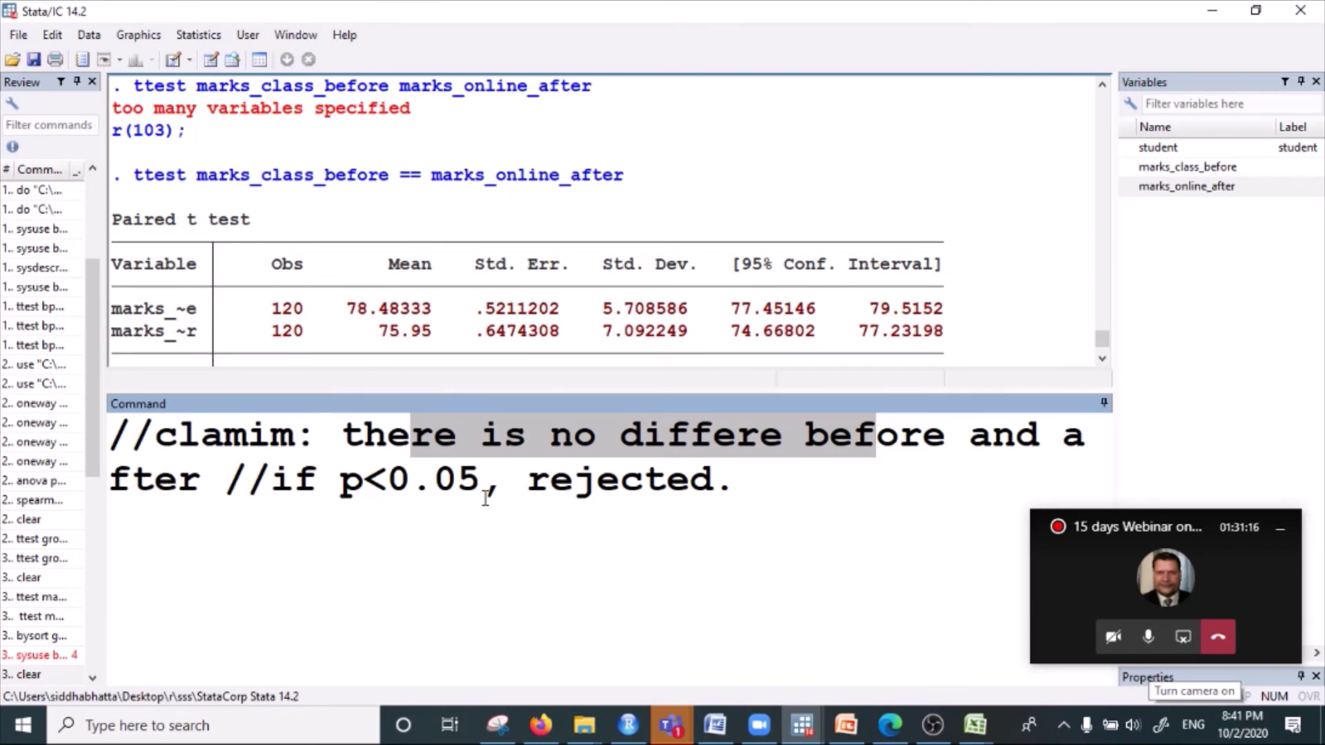
{"action": "triple_click", "coordinate": [747, 495]}
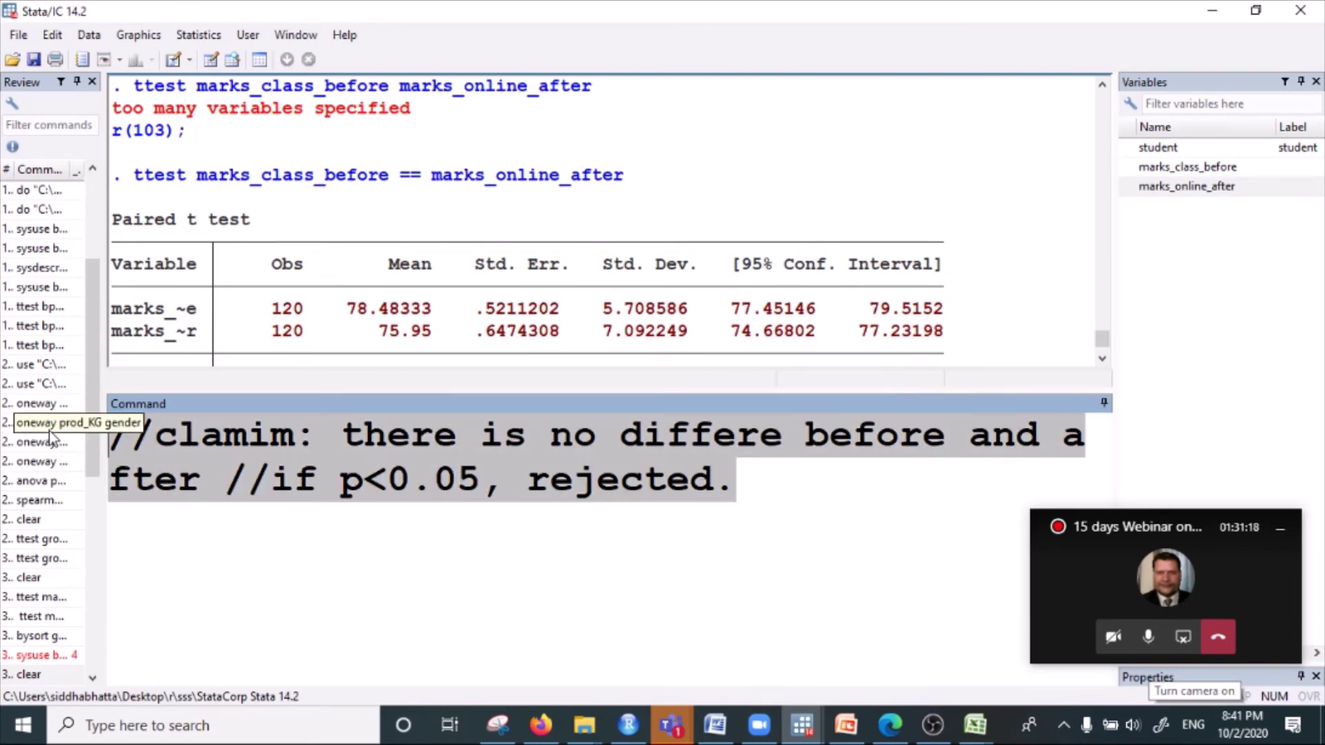
{"action": "key", "text": "Delete"}
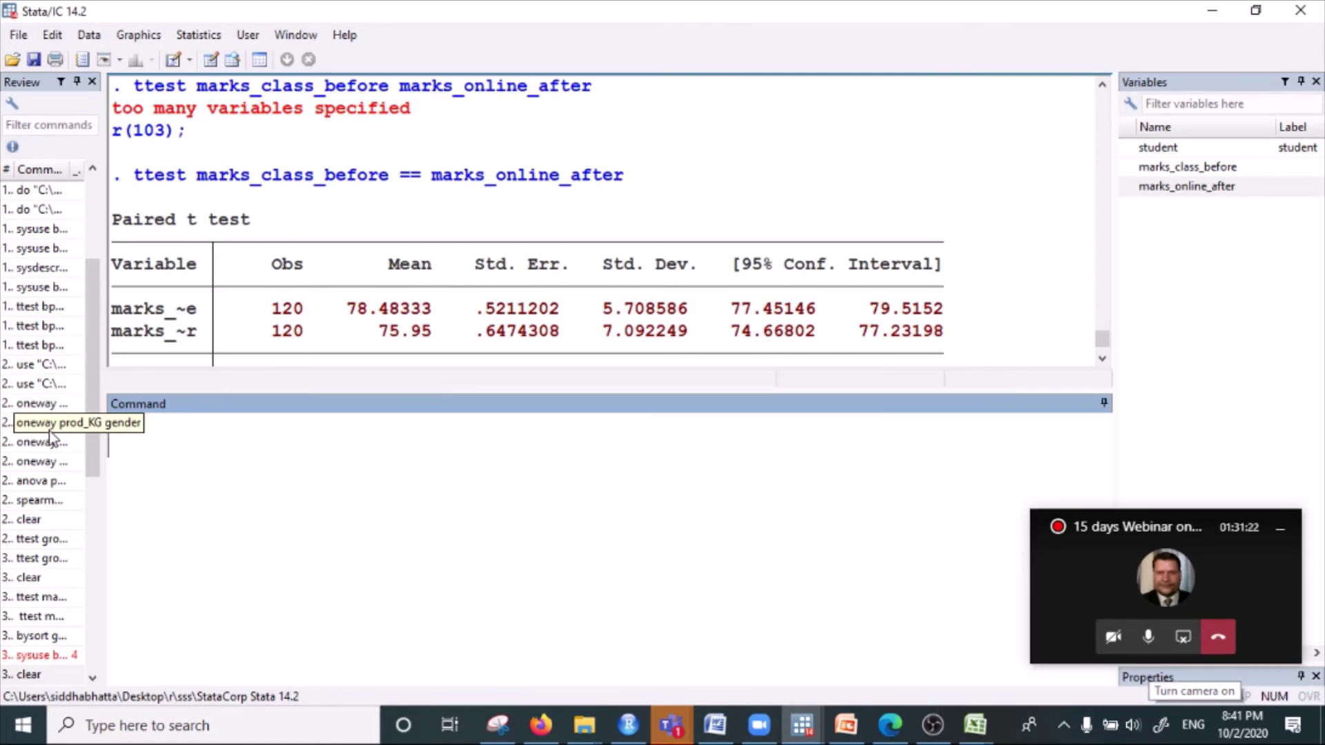
{"action": "type", "text": "//"}
{"action": "key", "text": "BackSpace"}
{"action": "key", "text": "BackSpace"}
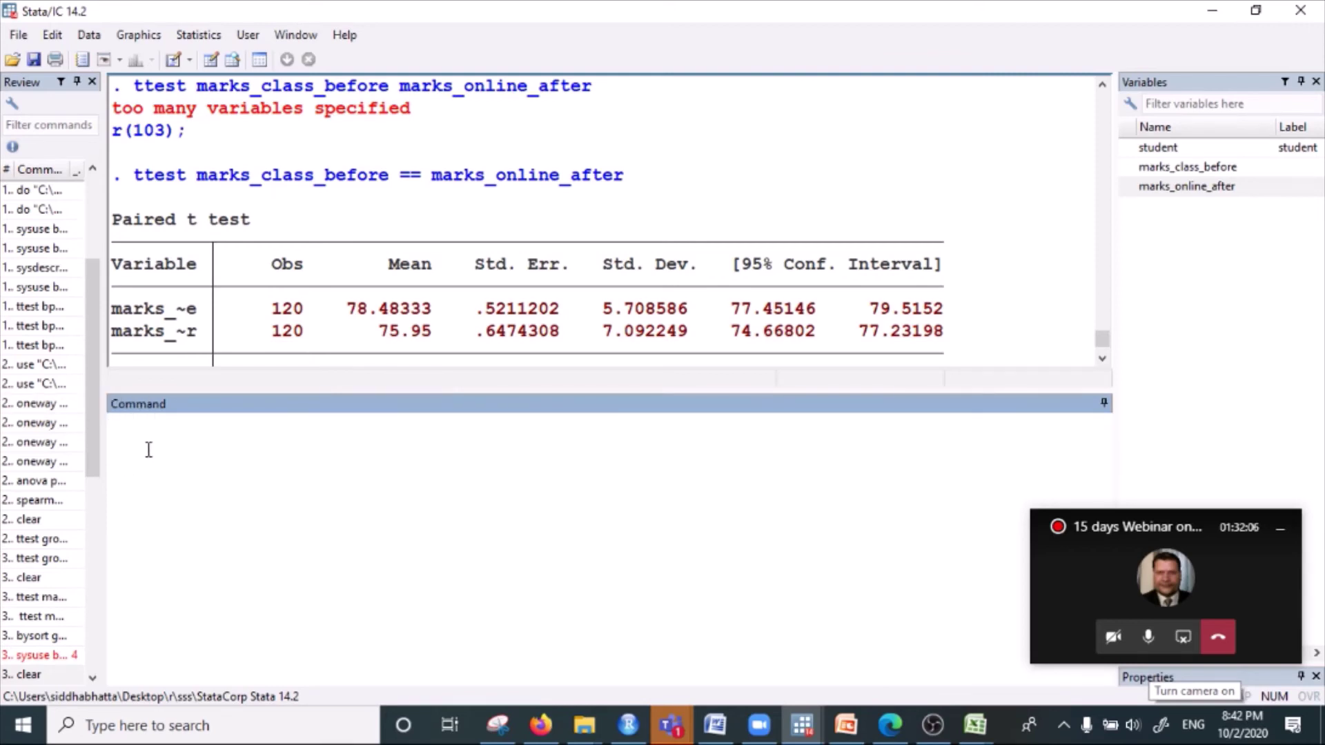
- Write the example one-sample command ttest hsize==10, and erase everything after ttest
{"action": "type", "text": "ttest "}
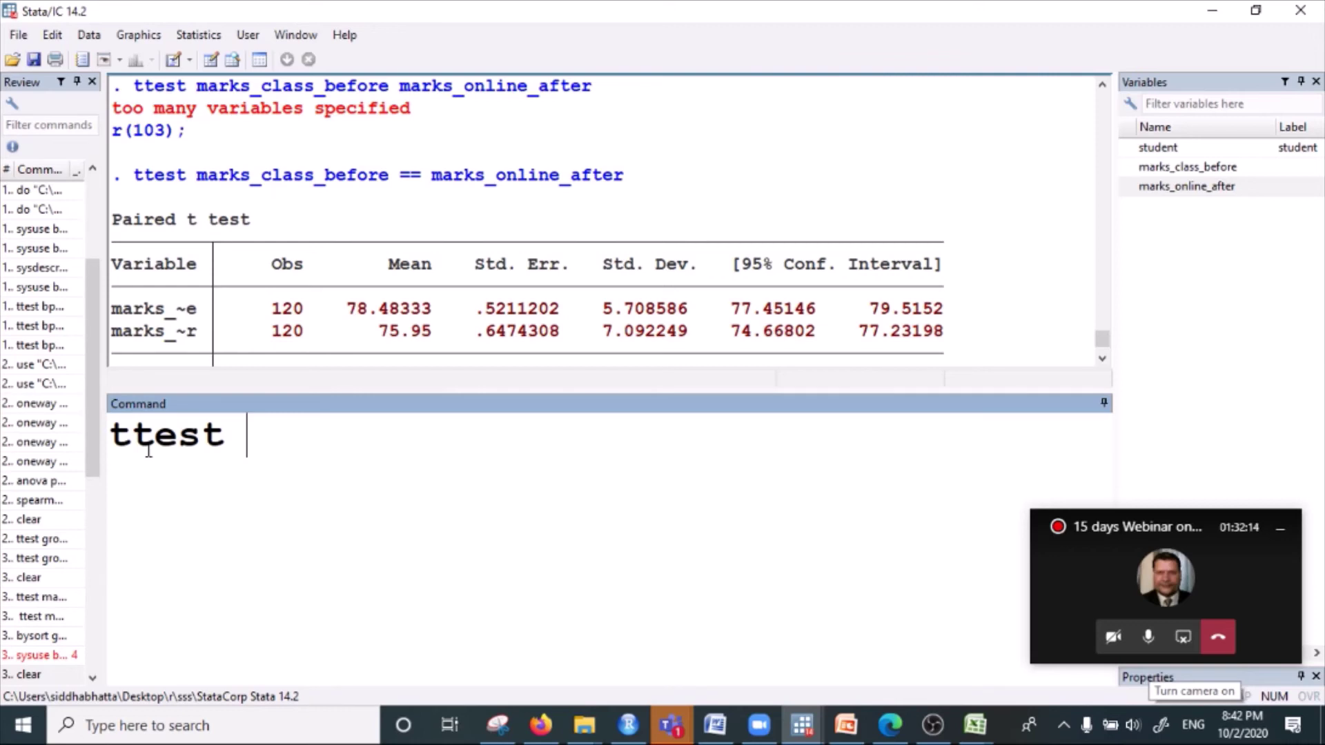
{"action": "type", "text": "hsize="}
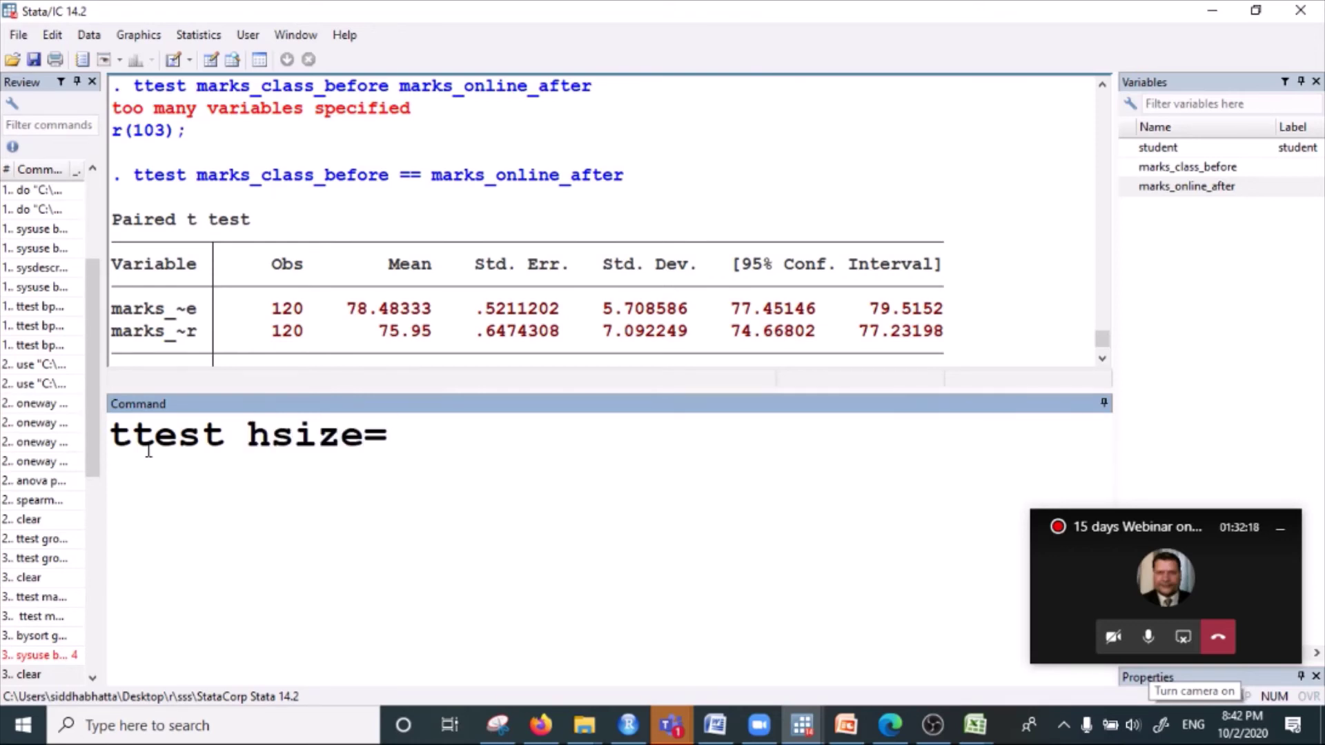
{"action": "type", "text": "=10"}
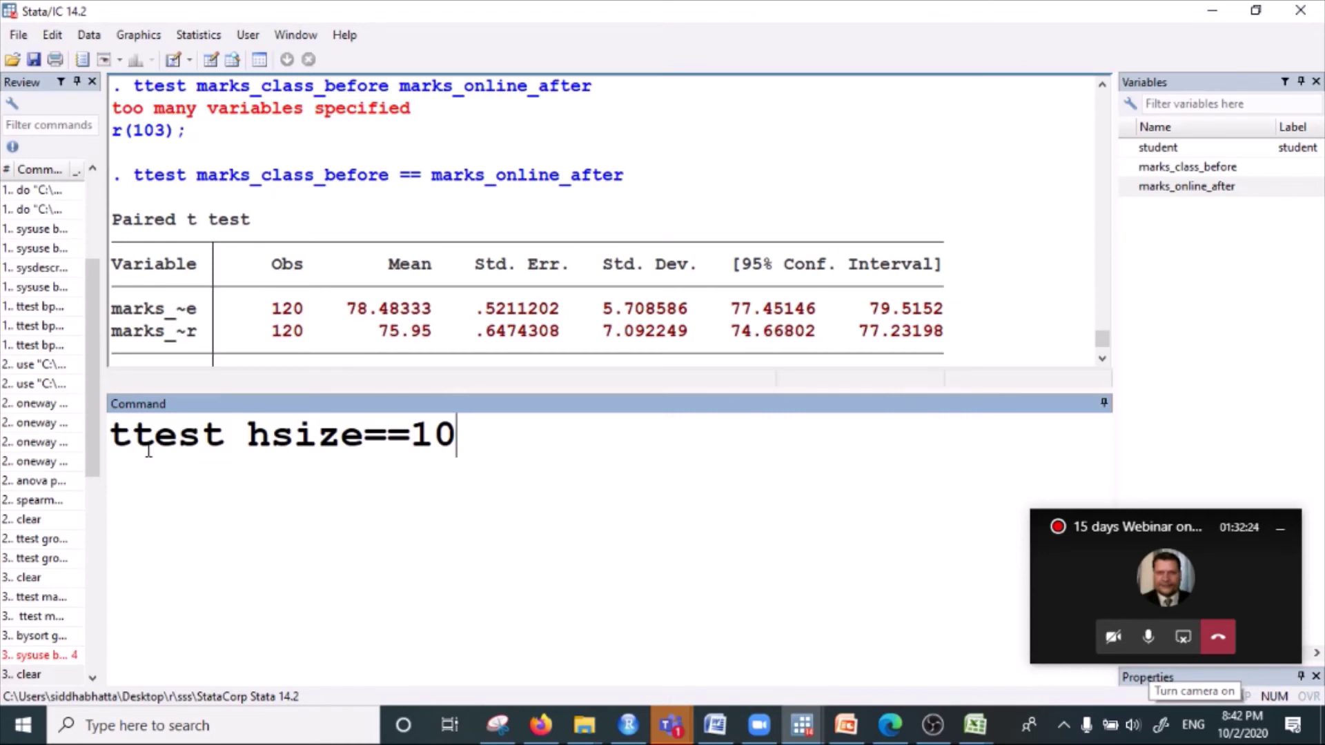
{"action": "key", "text": "BackSpace"}
{"action": "key", "text": "BackSpace"}
{"action": "key", "text": "BackSpace"}
{"action": "key", "text": "BackSpace"}
{"action": "key", "text": "BackSpace"}
{"action": "key", "text": "BackSpace"}
{"action": "key", "text": "BackSpace"}
{"action": "key", "text": "BackSpace"}
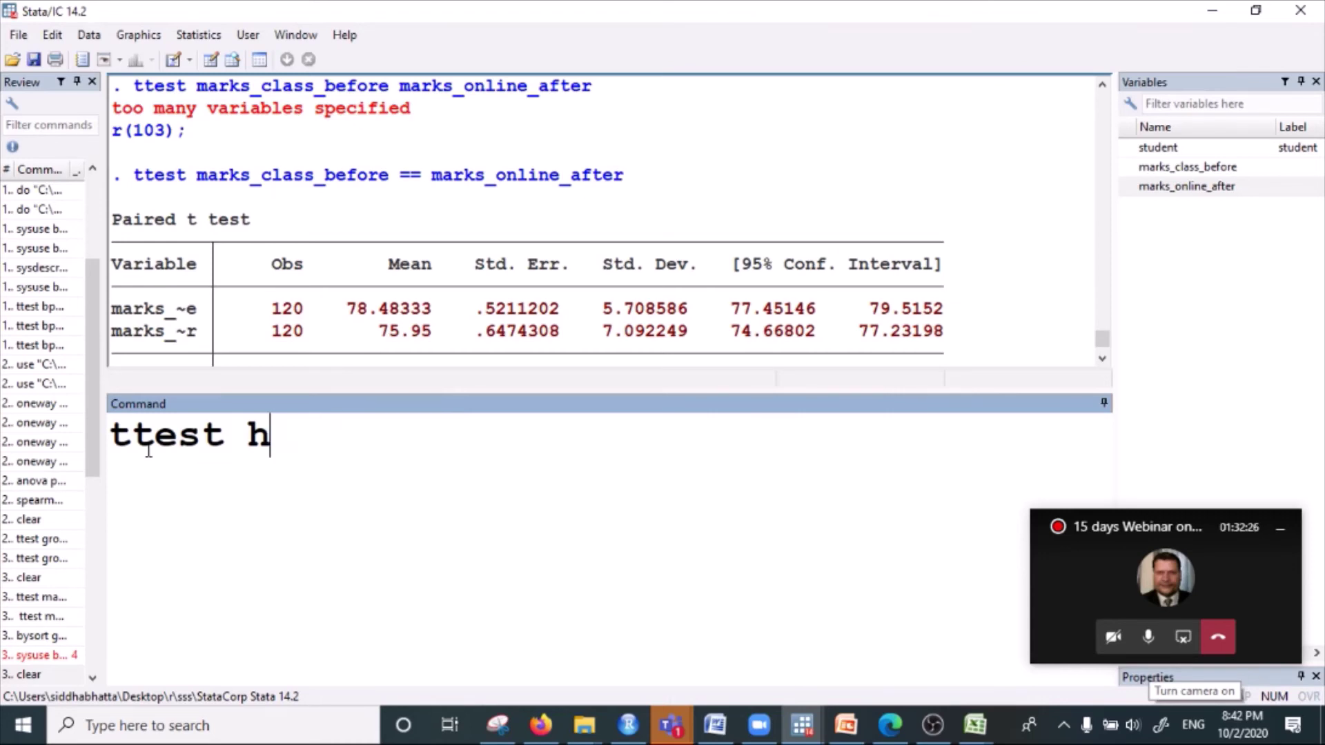
{"action": "key", "text": "BackSpace"}
- Complete the example independent-samples command as ttest prod_KG, by(gender), and clear it without running it
{"action": "type", "text": "pr"}
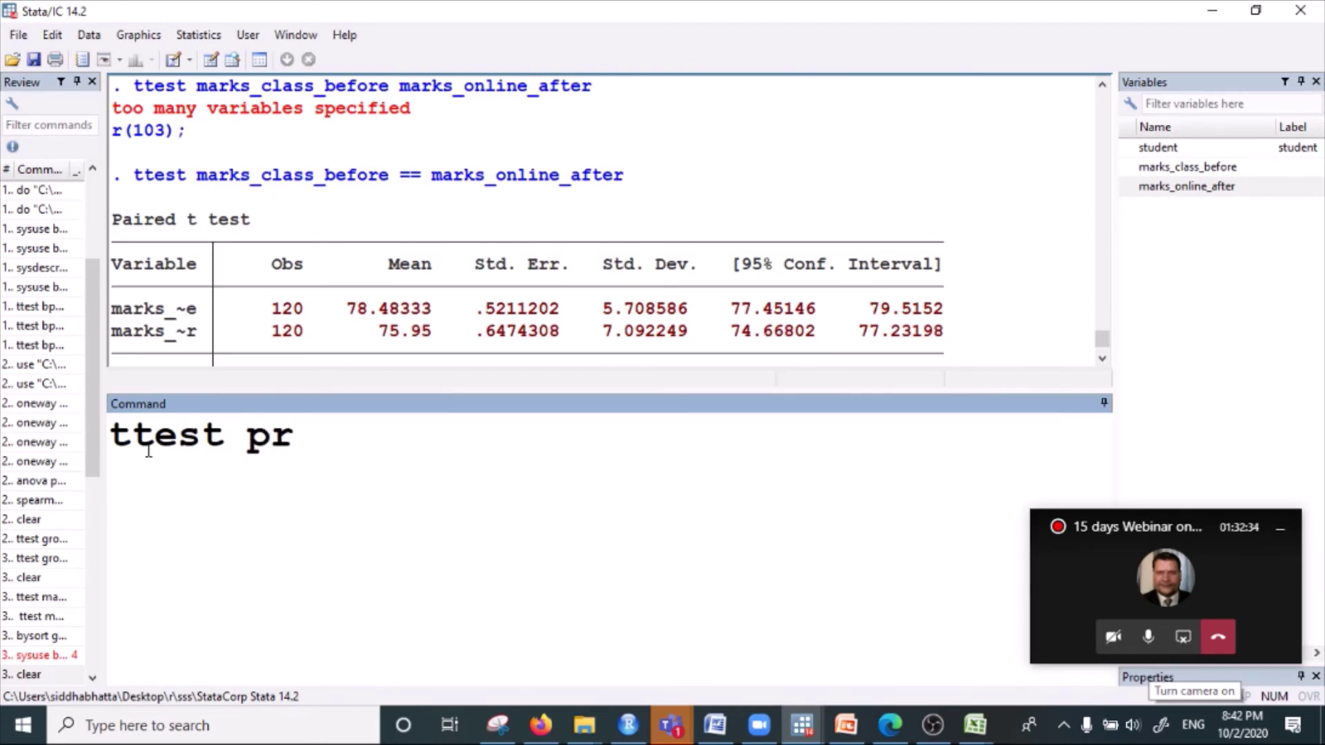
{"action": "type", "text": "od_KG"}
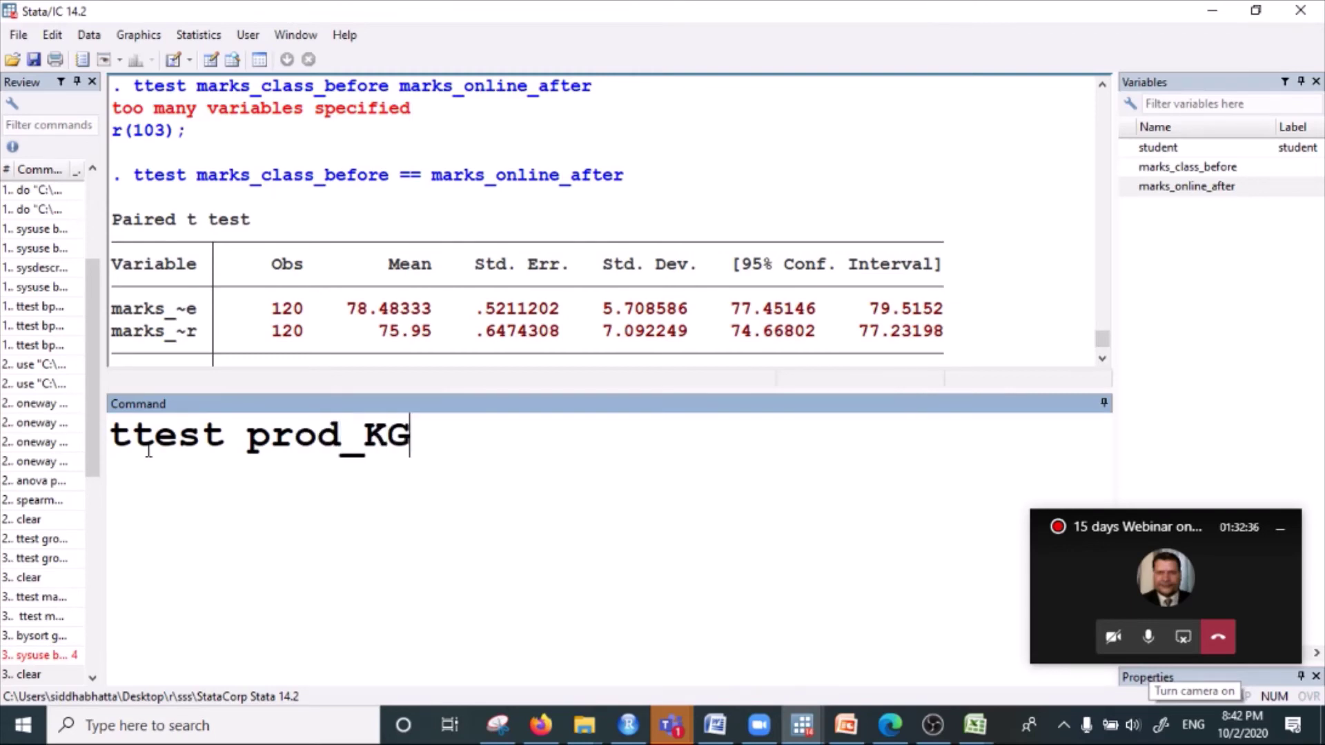
{"action": "type", "text": ", by"}
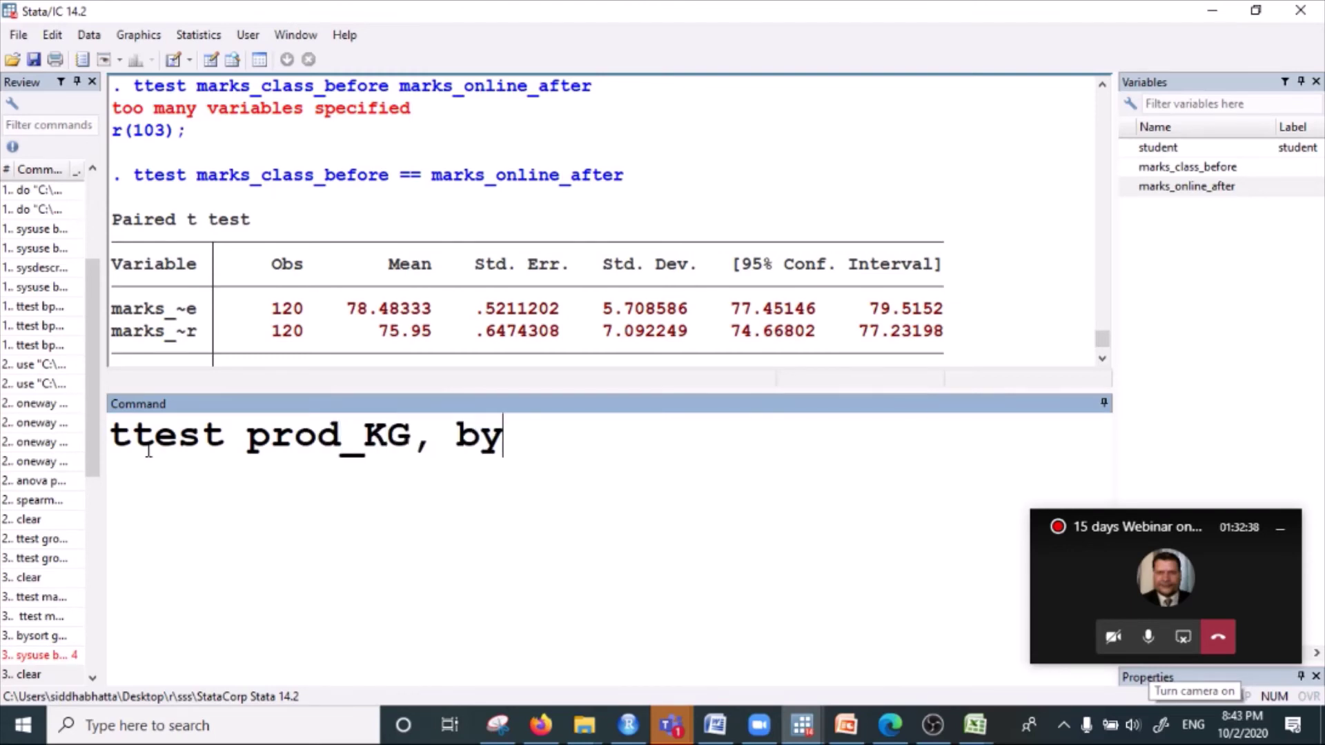
{"action": "type", "text": "(gender"}
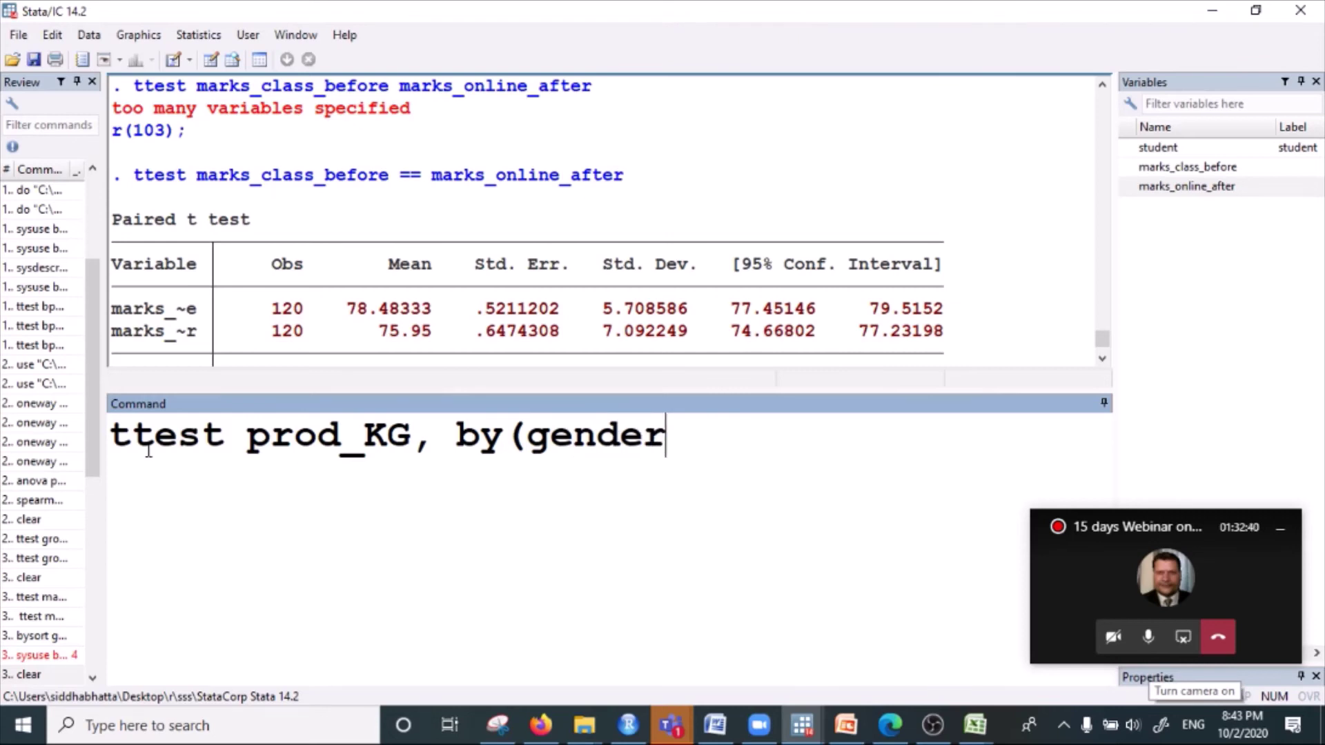
{"action": "type", "text": ")"}
{"action": "key", "text": "ctrl+a"}
{"action": "key", "text": "BackSpace"}
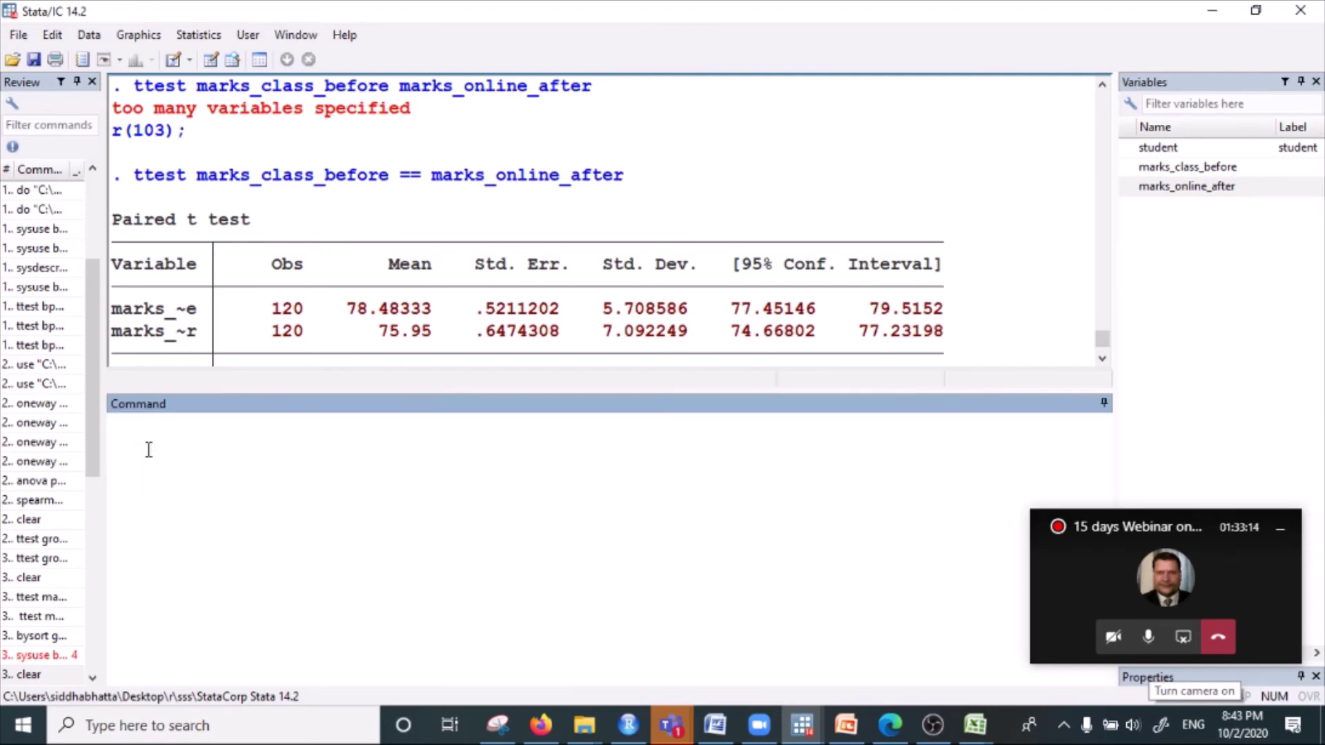
- Write the paired-samples command ttest marks_class_before== marks_online_after, and clear it without running it
{"action": "type", "text": "ttest"}
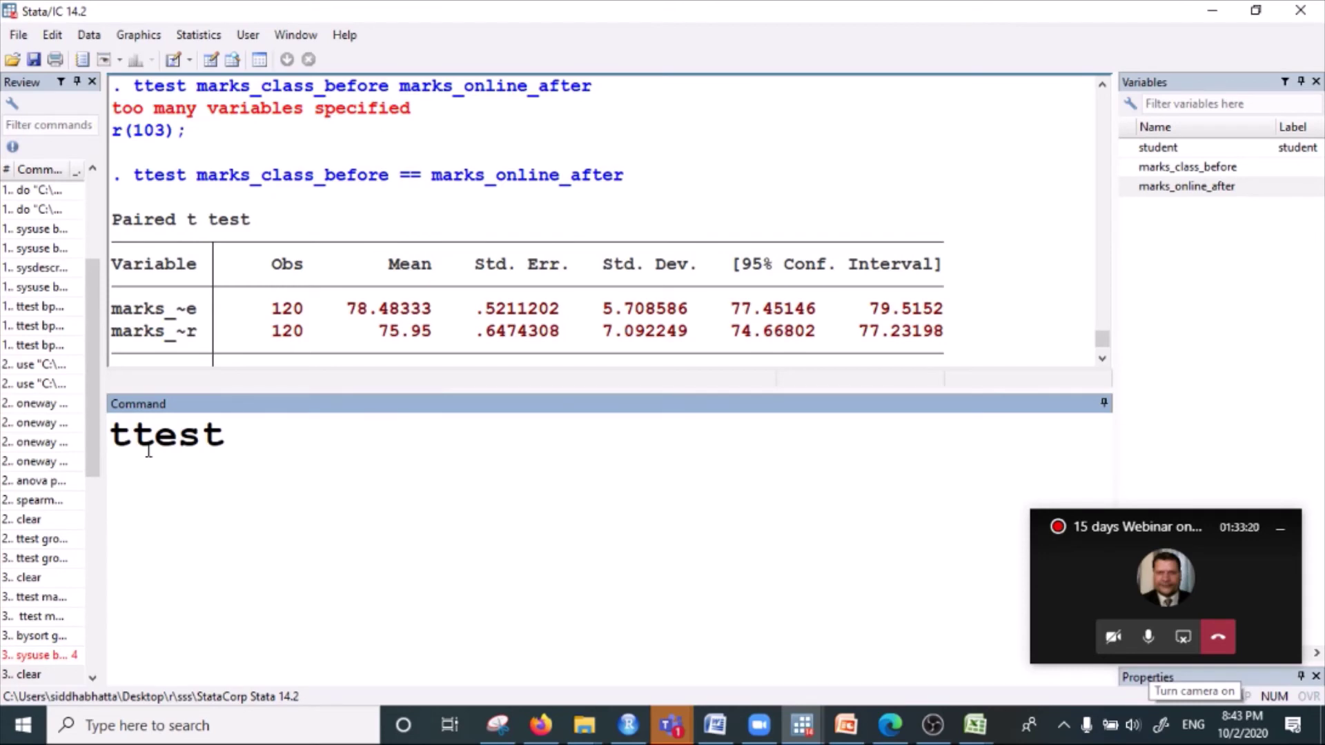
{"action": "double_click", "coordinate": [1178, 169]}
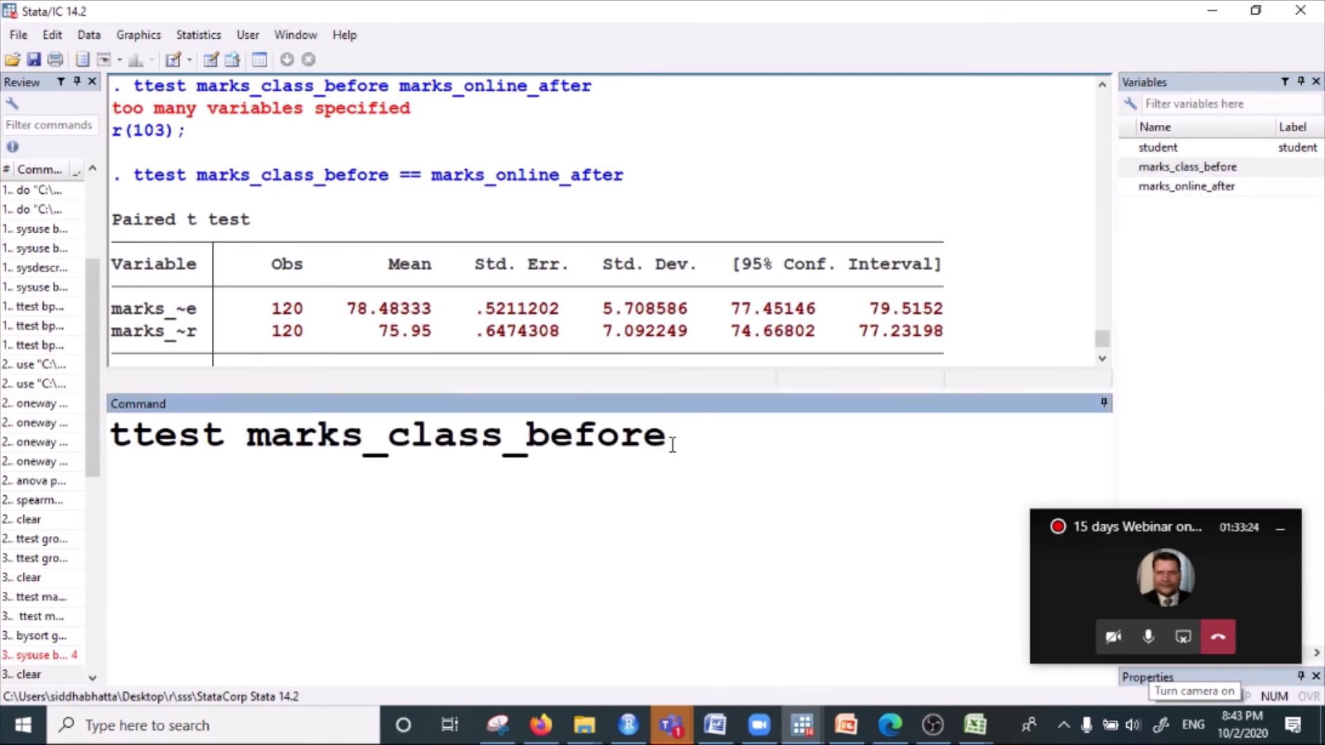
{"action": "type", "text": "=="}
{"action": "double_click", "coordinate": [1163, 187]}
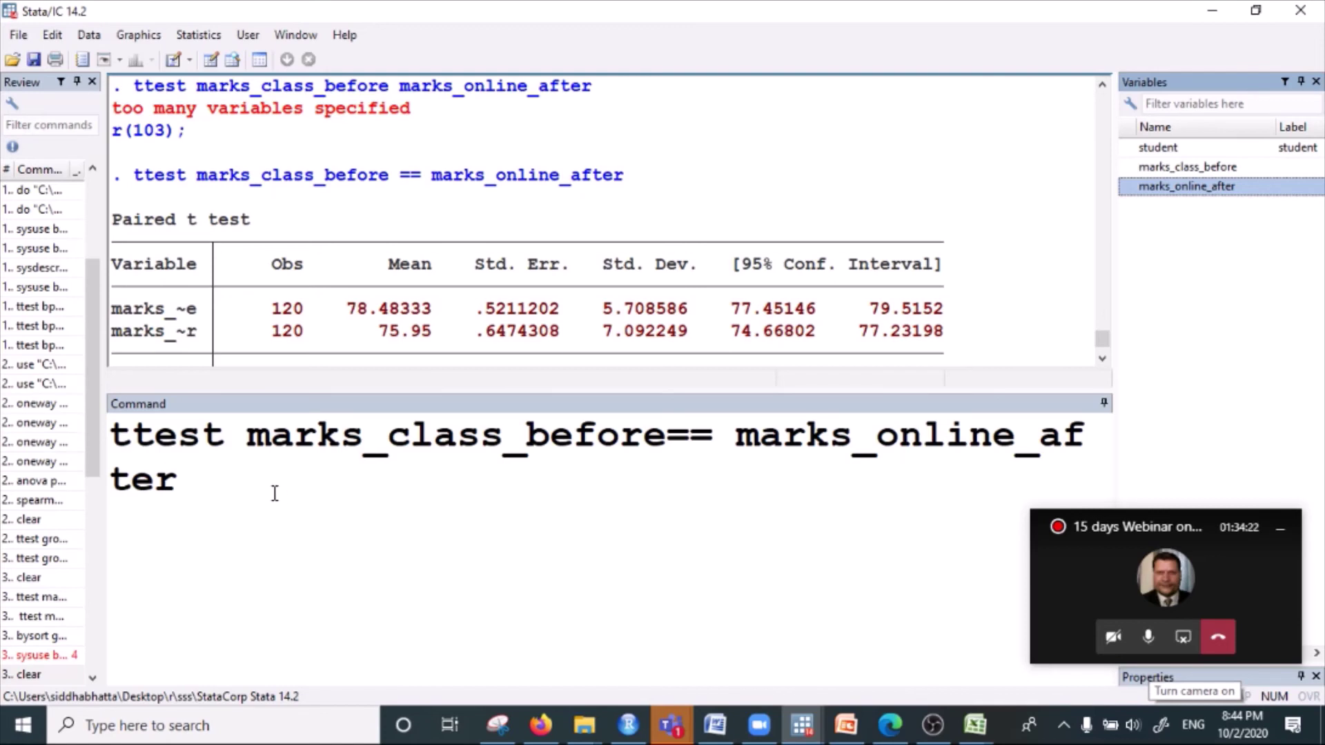
{"action": "triple_click", "coordinate": [237, 494]}
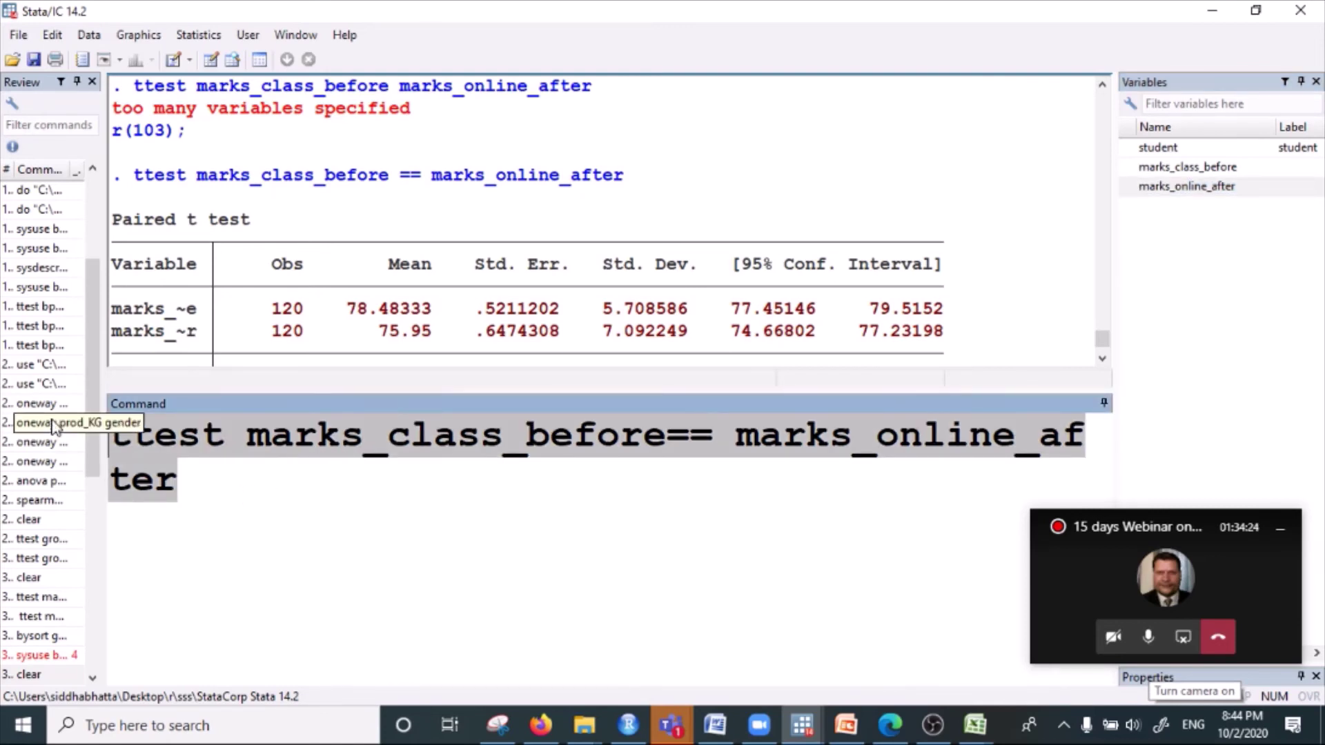
{"action": "key", "text": "BackSpace"}
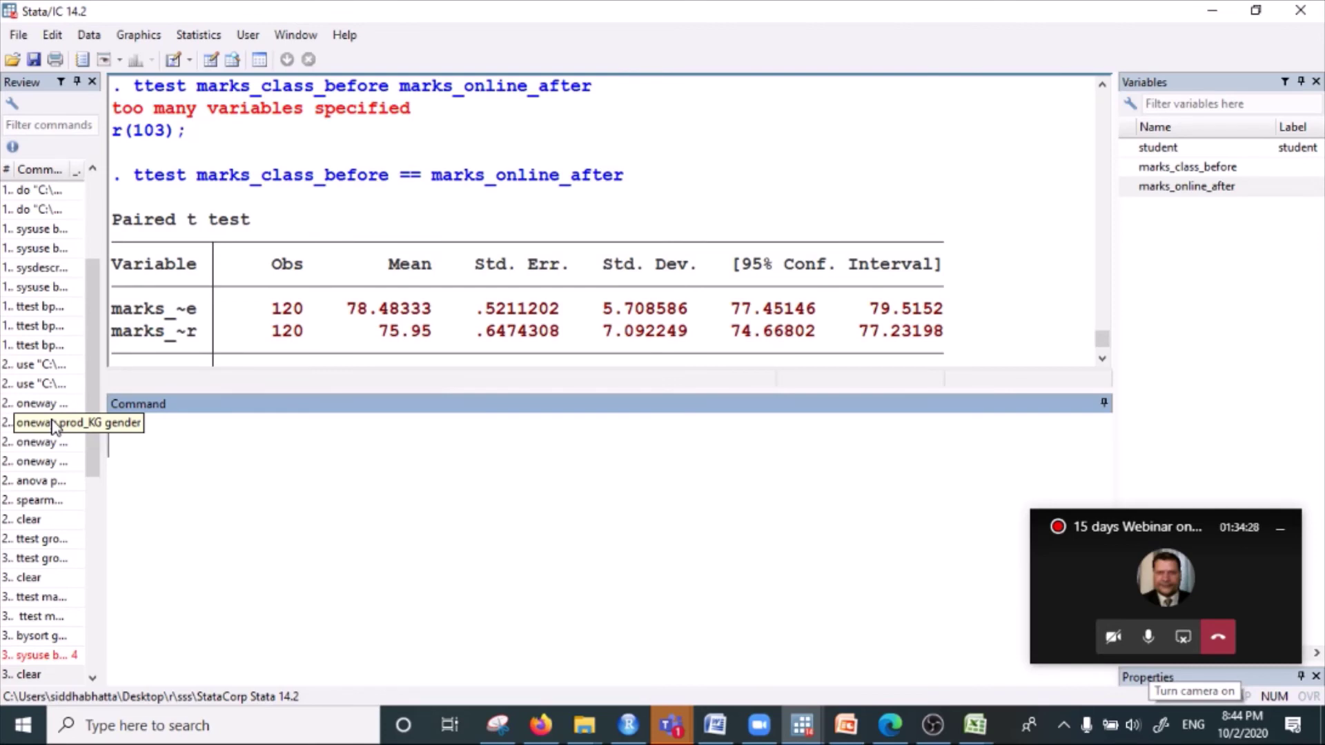
- Write the example independent-samples command ttest marks, by(faculty) without running it
{"action": "type", "text": "ttest"}
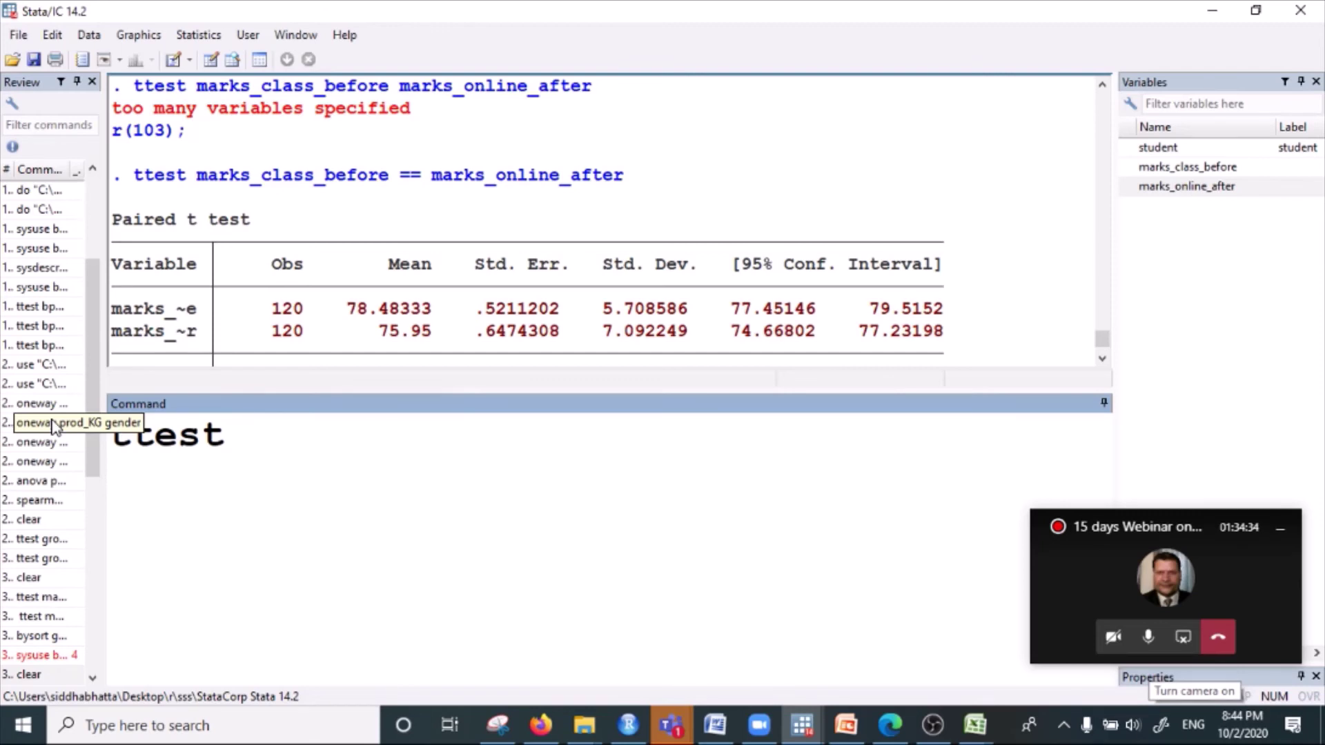
{"action": "type", "text": "ma"}
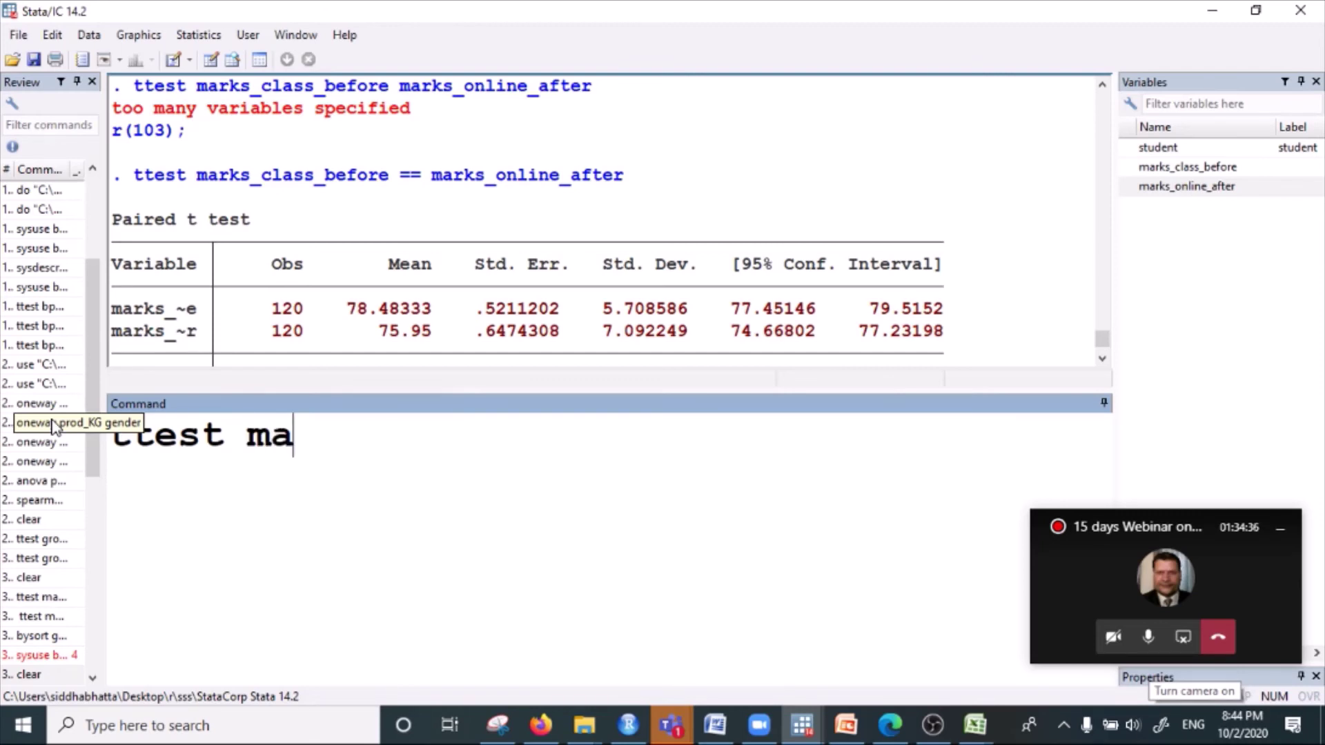
{"action": "type", "text": "rks"}
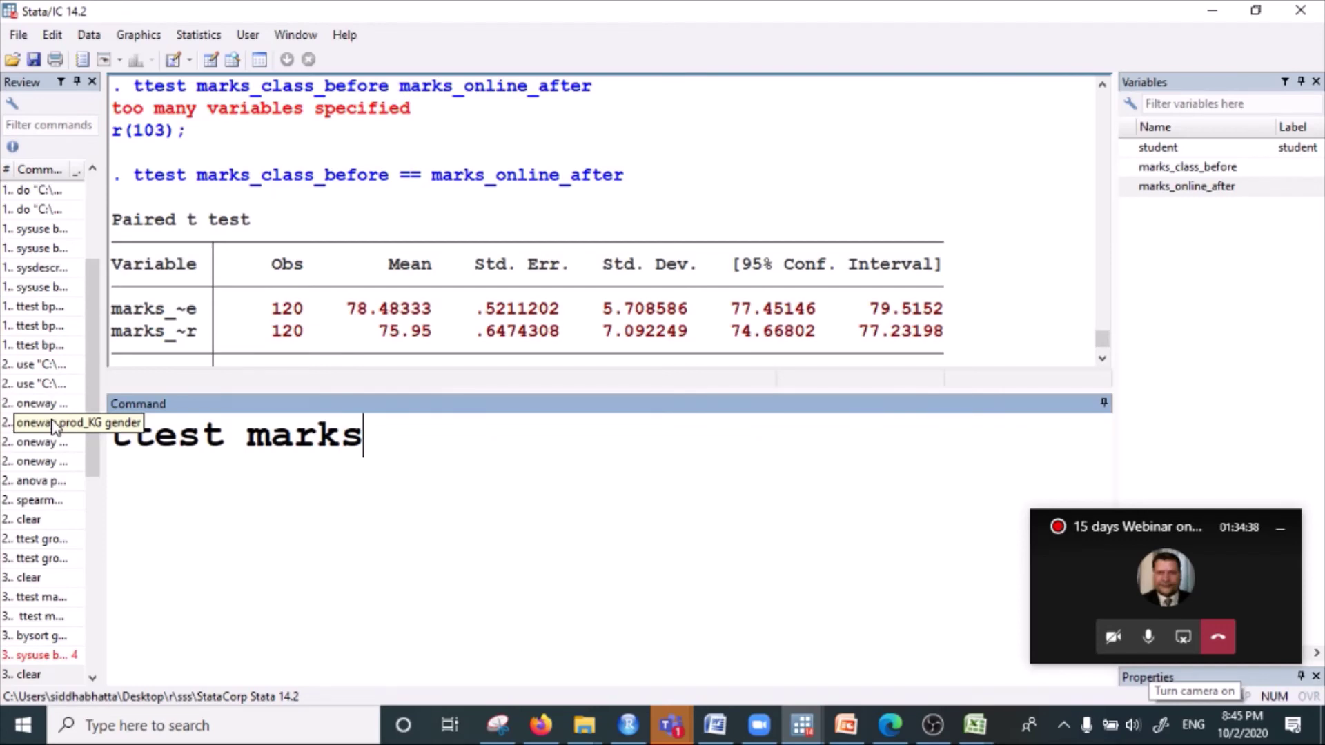
{"action": "type", "text": ", by"}
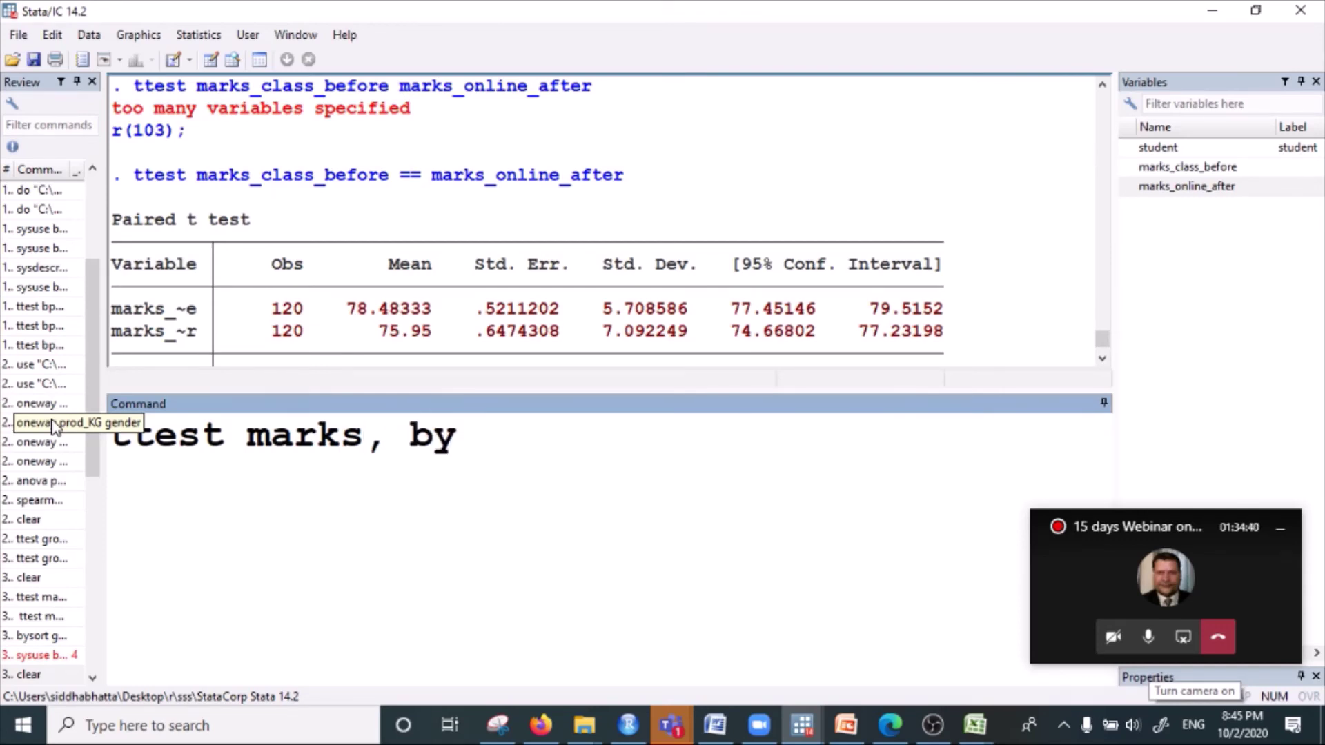
{"action": "type", "text": "(faculty)"}
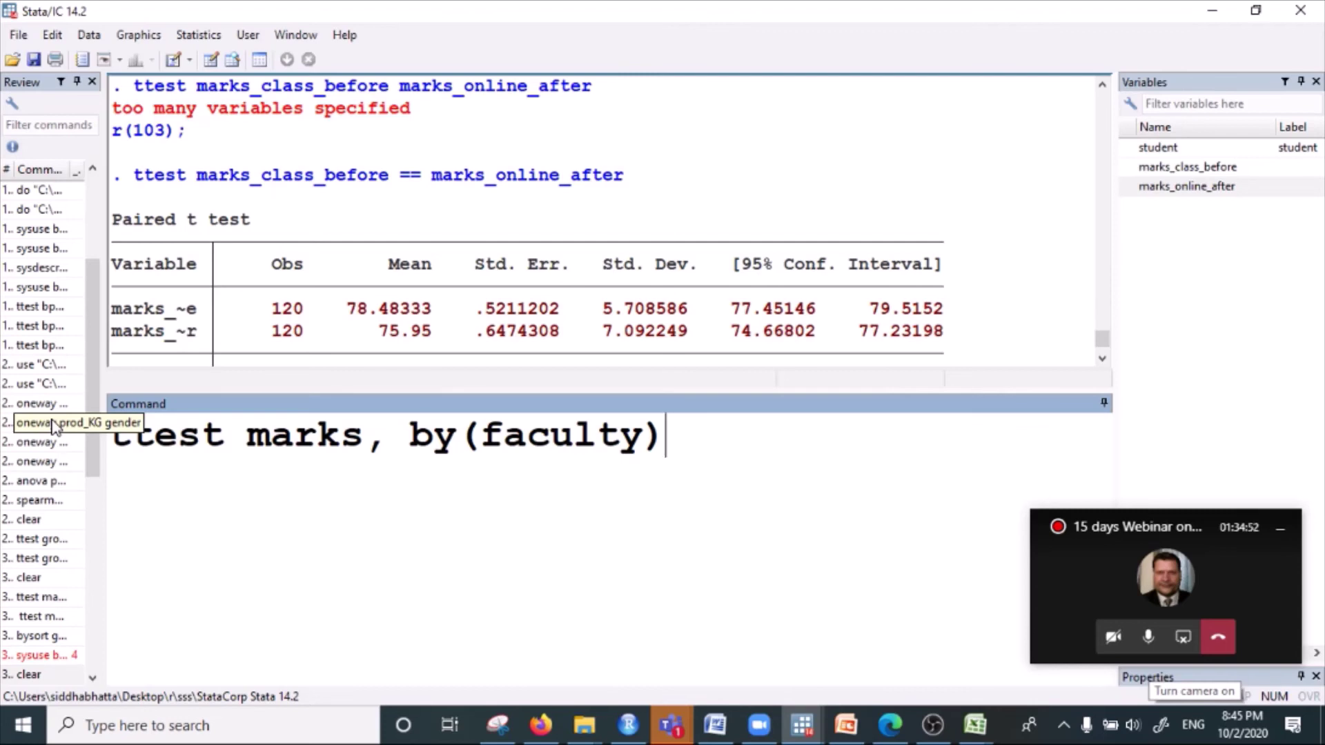
- Change the grouping variable in the example command to section, giving ttest marks, by(section)
{"action": "key", "text": "Left"}
{"action": "key", "text": "Left"}
{"action": "key", "text": "Right"}
{"action": "key", "text": "BackSpace"}
{"action": "key", "text": "BackSpace"}
{"action": "key", "text": "BackSpace"}
{"action": "key", "text": "BackSpace"}
{"action": "key", "text": "BackSpace"}
{"action": "key", "text": "BackSpace"}
{"action": "key", "text": "BackSpace"}
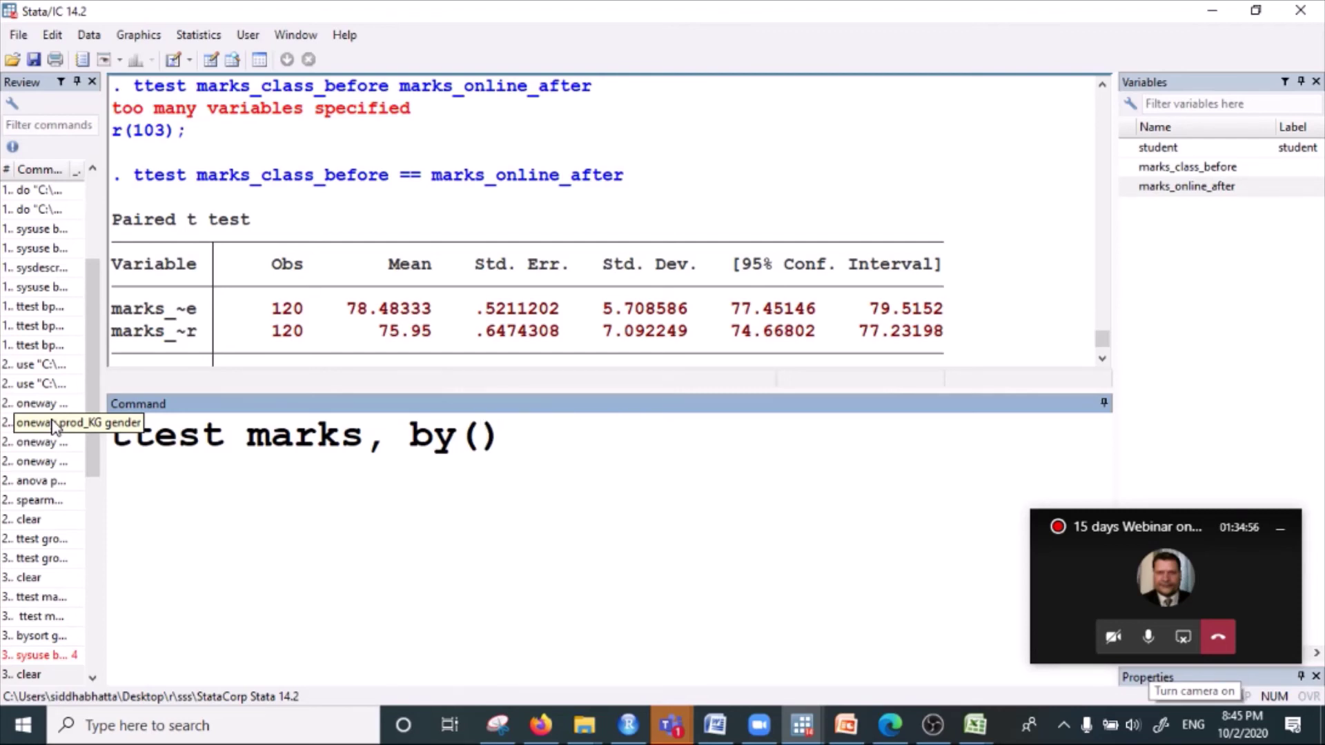
{"action": "type", "text": "section"}
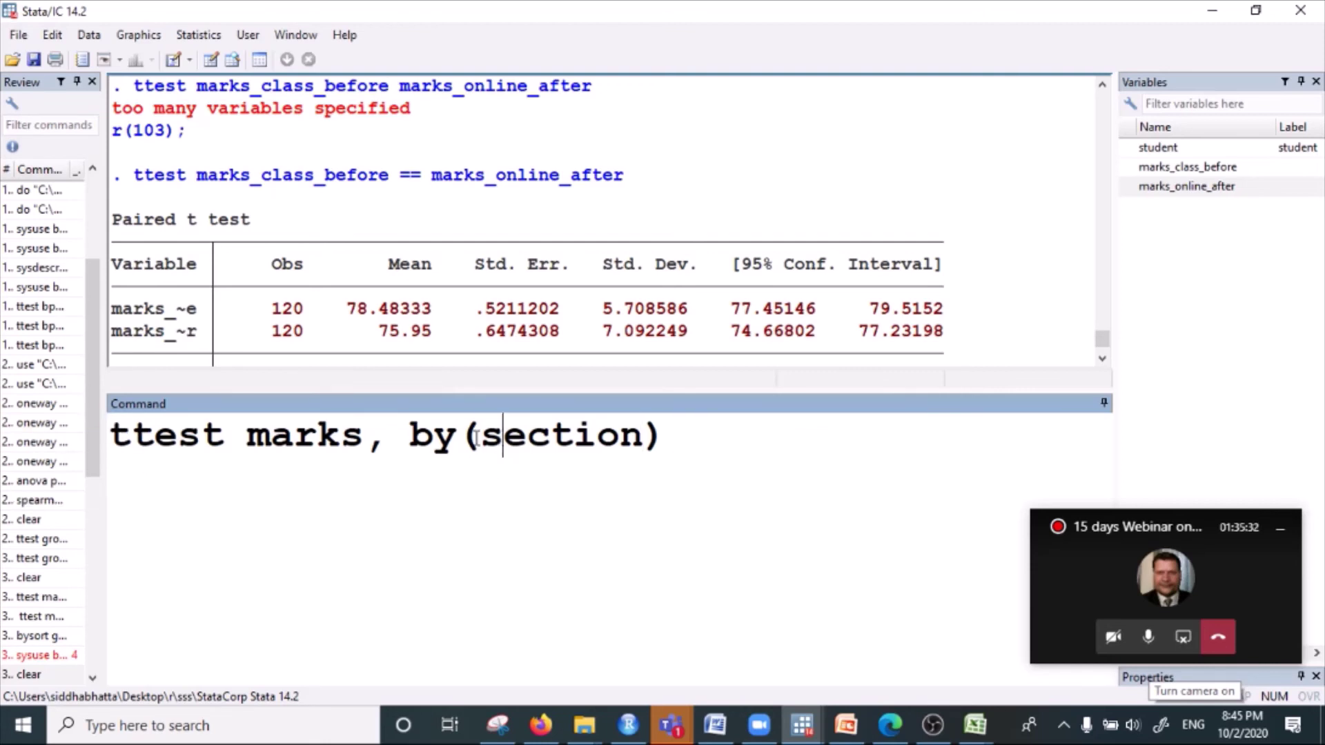
- Highlight the grouping variable section, and append the comment //two groups to the end of the unexecuted command
{"action": "left_click_drag", "start_coordinate": [479, 438], "coordinate": [624, 449]}
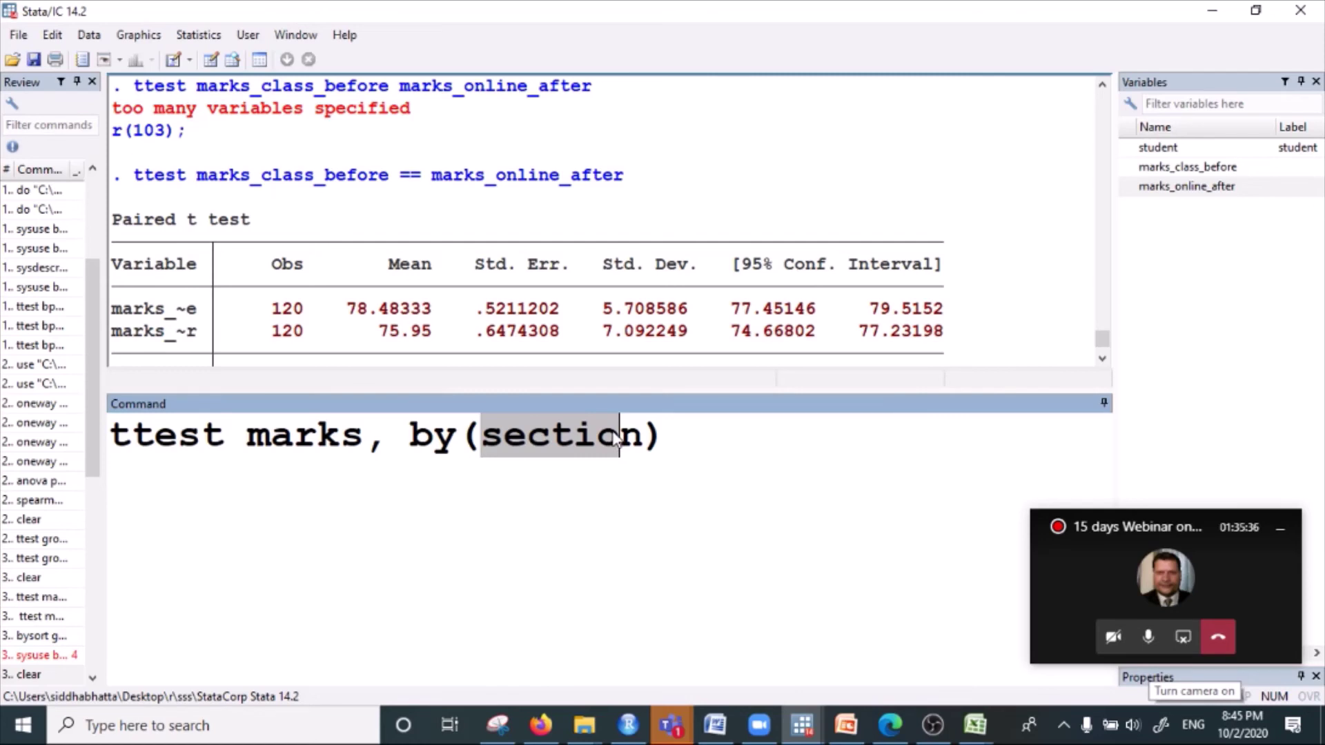
{"action": "left_click", "coordinate": [674, 437]}
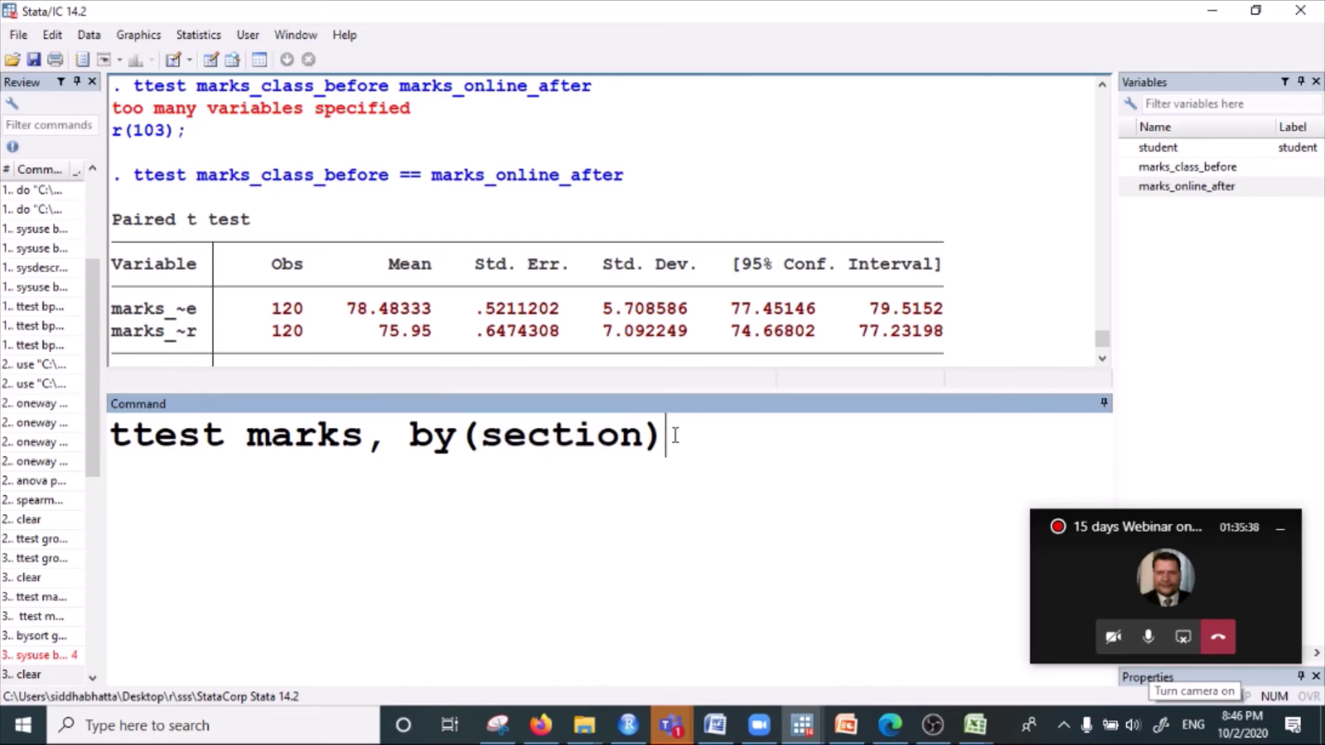
{"action": "type", "text": "//two "}
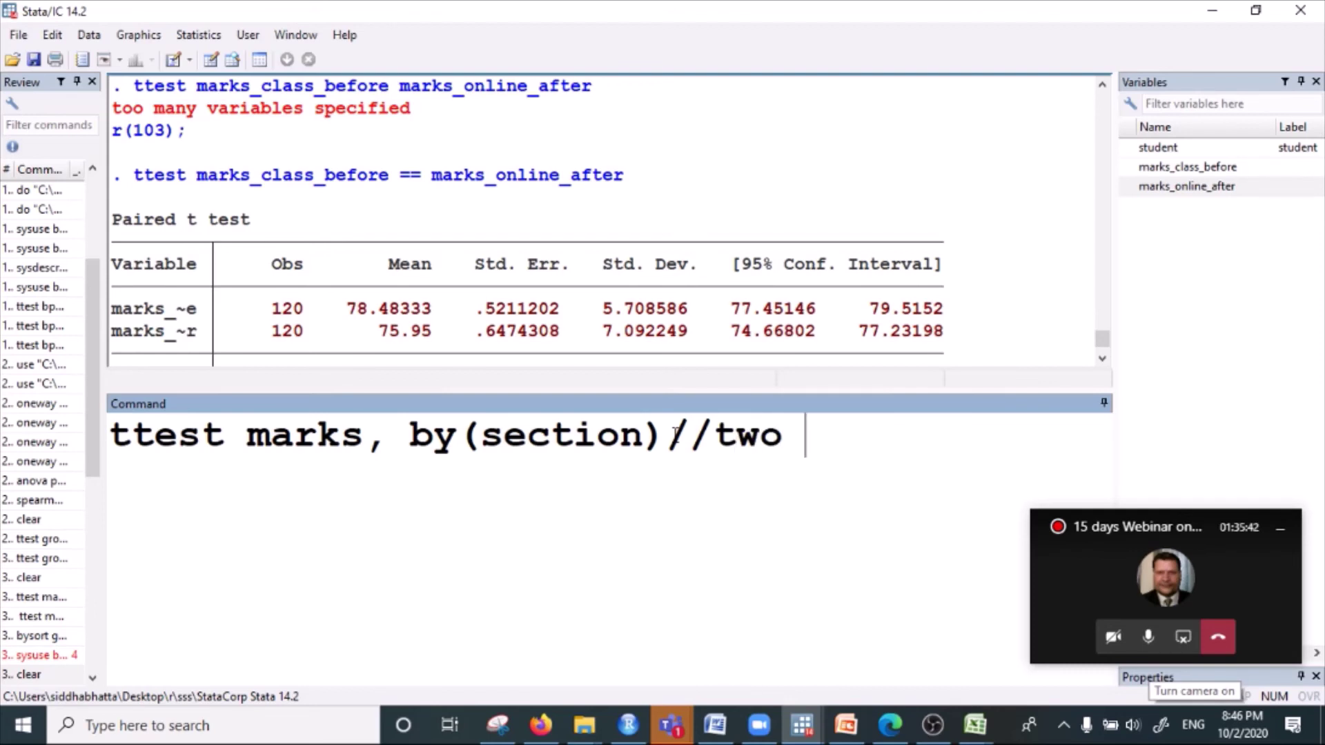
{"action": "type", "text": "groups"}
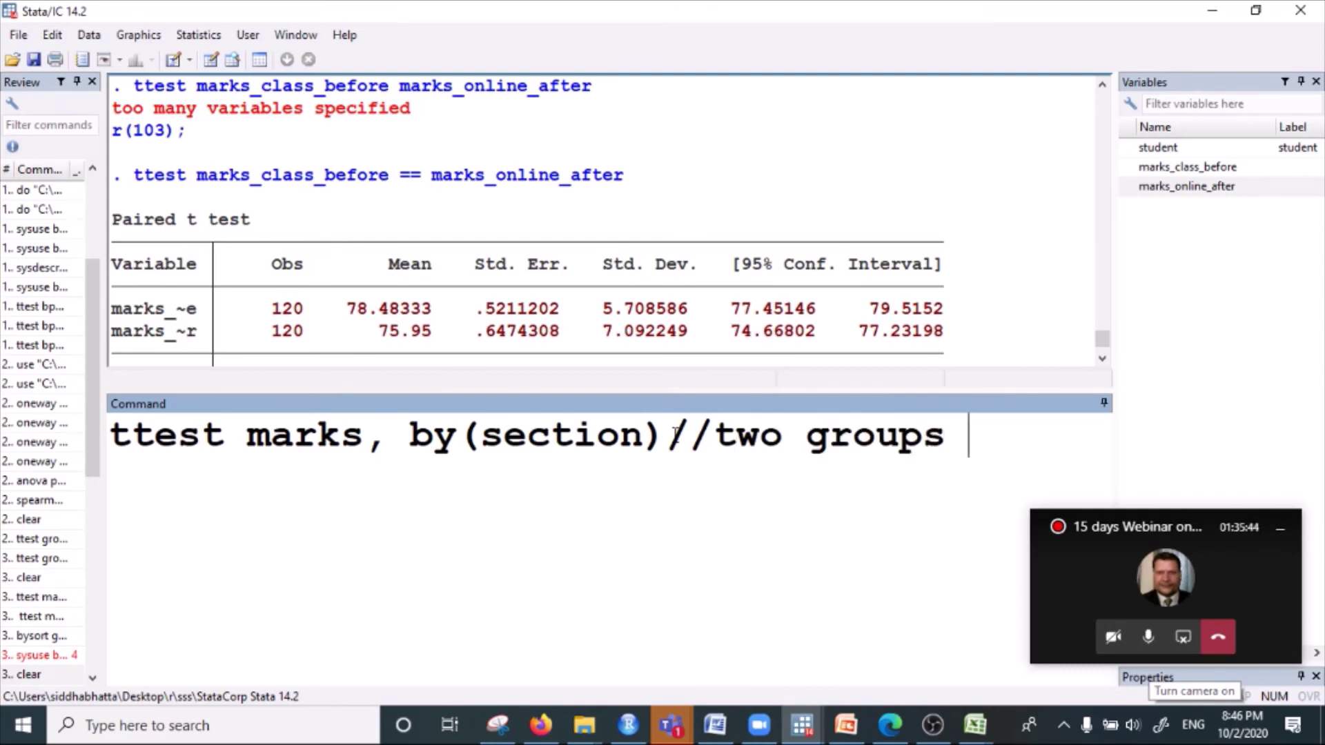
- Erase the whole independent-samples example from the command line without running it
{"action": "key", "text": "BackSpace"}
{"action": "key", "text": "BackSpace"}
{"action": "key", "text": "BackSpace"}
{"action": "key", "text": "BackSpace"}
{"action": "key", "text": "BackSpace"}
{"action": "key", "text": "BackSpace"}
{"action": "key", "text": "BackSpace"}
{"action": "key", "text": "BackSpace"}
{"action": "key", "text": "BackSpace"}
{"action": "key", "text": "BackSpace"}
{"action": "key", "text": "BackSpace"}
{"action": "key", "text": "BackSpace"}
{"action": "key", "text": "BackSpace"}
{"action": "key", "text": "BackSpace"}
{"action": "key", "text": "BackSpace"}
{"action": "key", "text": "BackSpace"}
{"action": "key", "text": "BackSpace"}
{"action": "key", "text": "BackSpace"}
{"action": "key", "text": "BackSpace"}
{"action": "key", "text": "BackSpace"}
{"action": "key", "text": "BackSpace"}
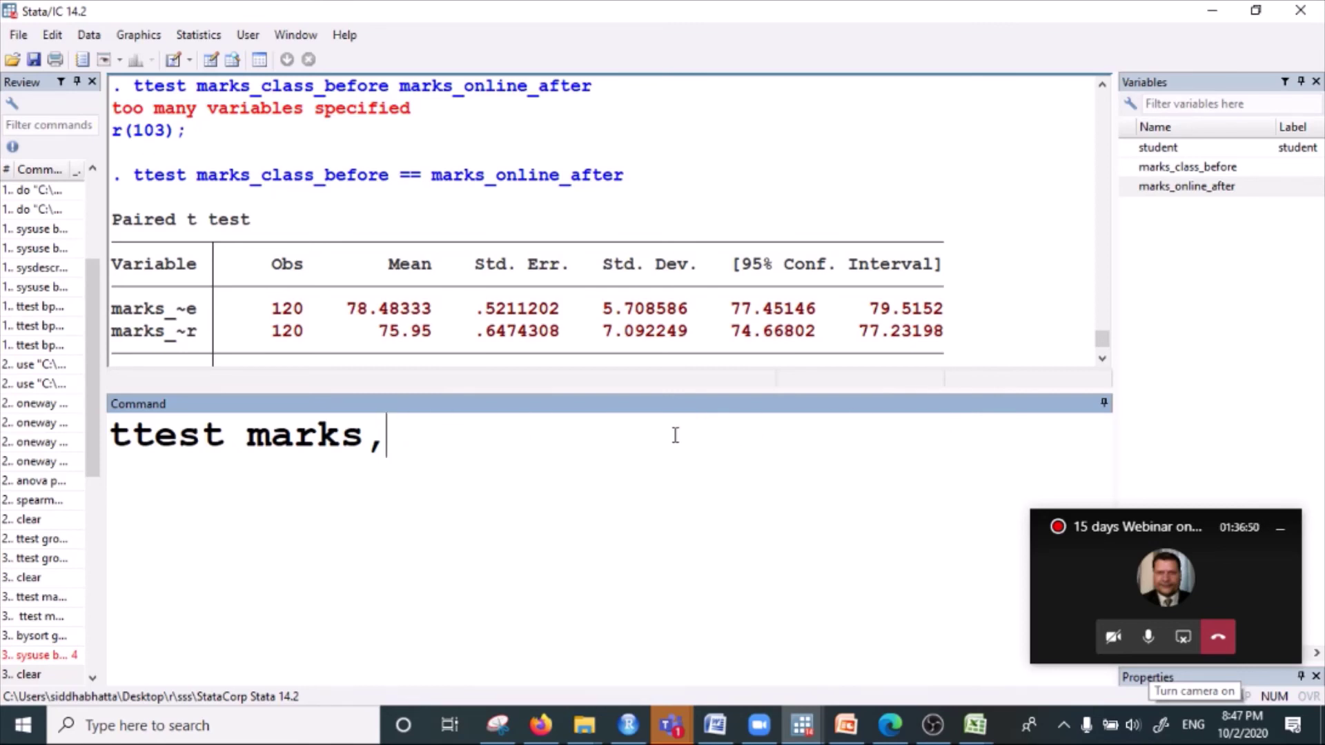
{"action": "key", "text": "BackSpace"}
{"action": "key", "text": "BackSpace"}
{"action": "key", "text": "BackSpace"}
{"action": "key", "text": "BackSpace"}
{"action": "key", "text": "BackSpace"}
{"action": "key", "text": "BackSpace"}
{"action": "key", "text": "BackSpace"}
{"action": "key", "text": "BackSpace"}
{"action": "key", "text": "BackSpace"}
{"action": "key", "text": "BackSpace"}
{"action": "key", "text": "BackSpace"}
{"action": "key", "text": "BackSpace"}
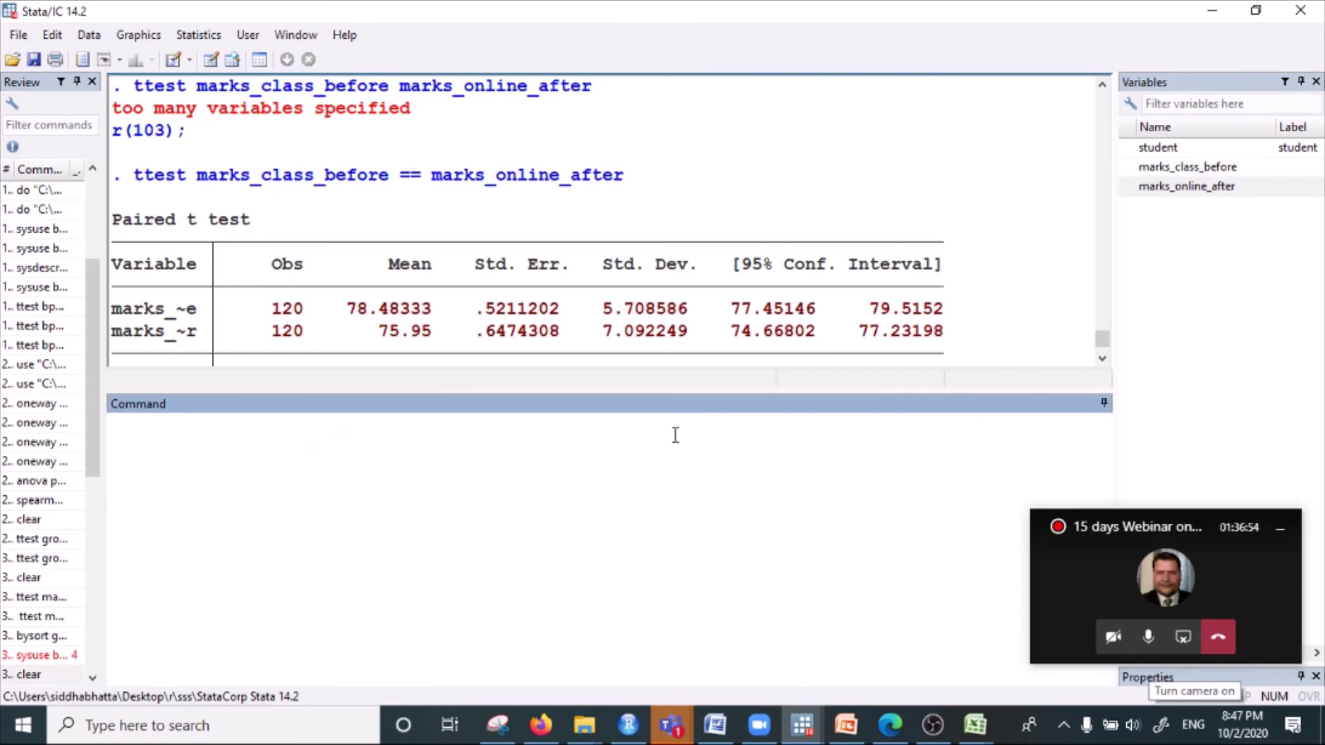
- Try to run a one-sample t test of marks against 80 with ttest marks==80
{"action": "type", "text": "ttest"}
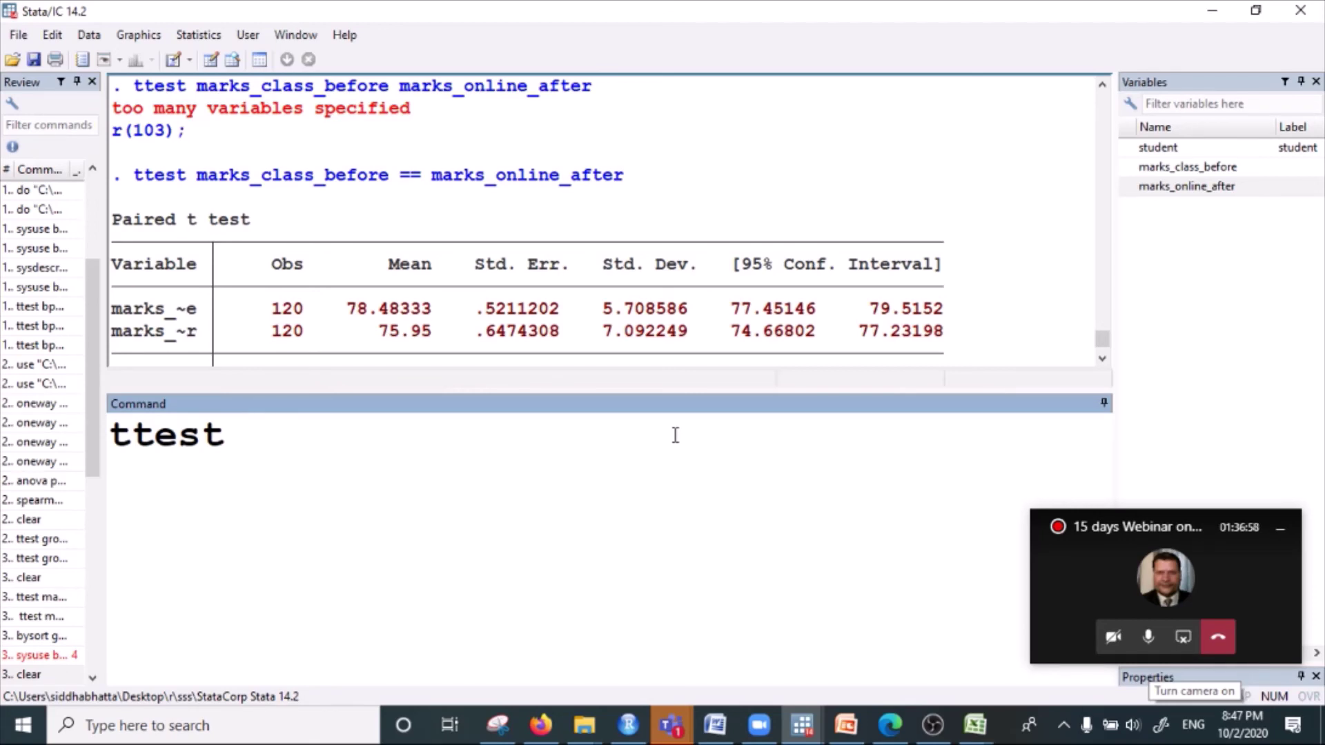
{"action": "type", "text": " marks=="}
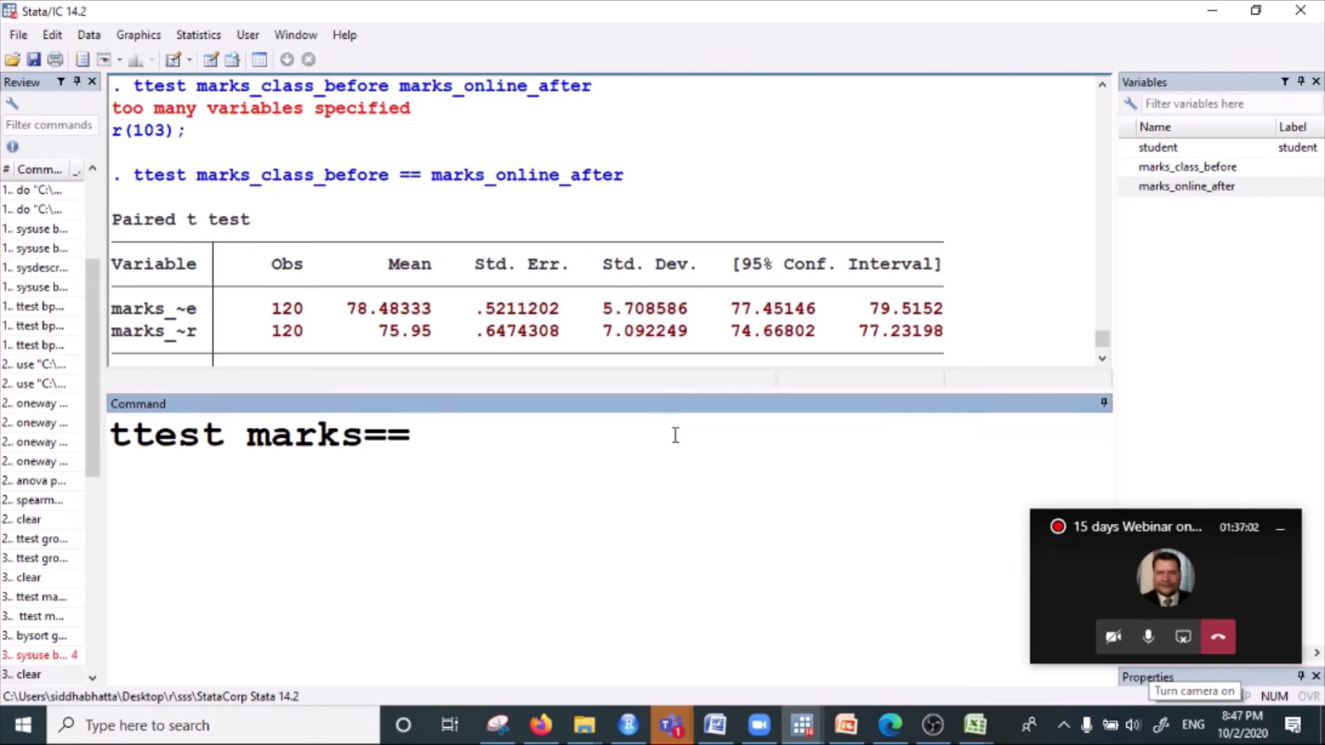
{"action": "type", "text": "80"}
{"action": "left_click_drag", "start_coordinate": [248, 437], "coordinate": [384, 435]}
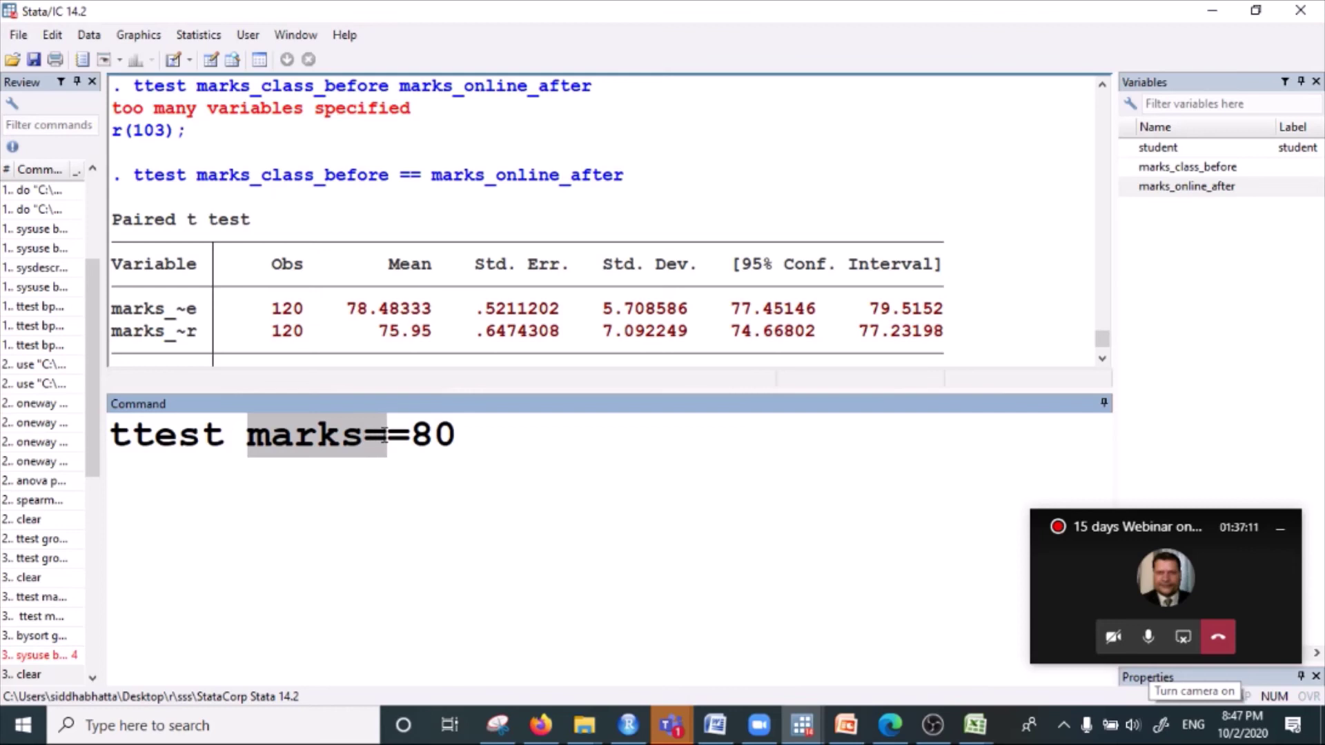
{"action": "left_click", "coordinate": [491, 428]}
{"action": "key", "text": "Return"}
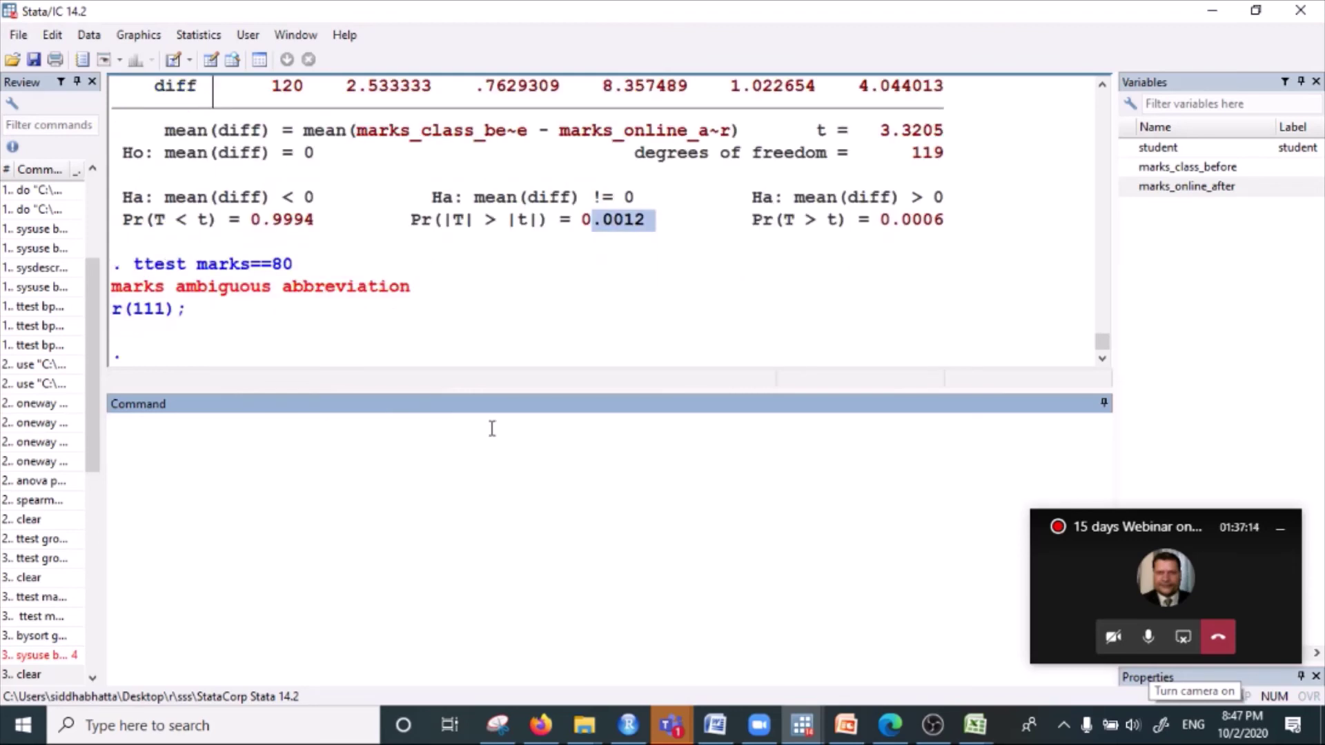
- Write the independent-samples command ttest marks, by(section), and clear it without running it
{"action": "type", "text": "ttest "}
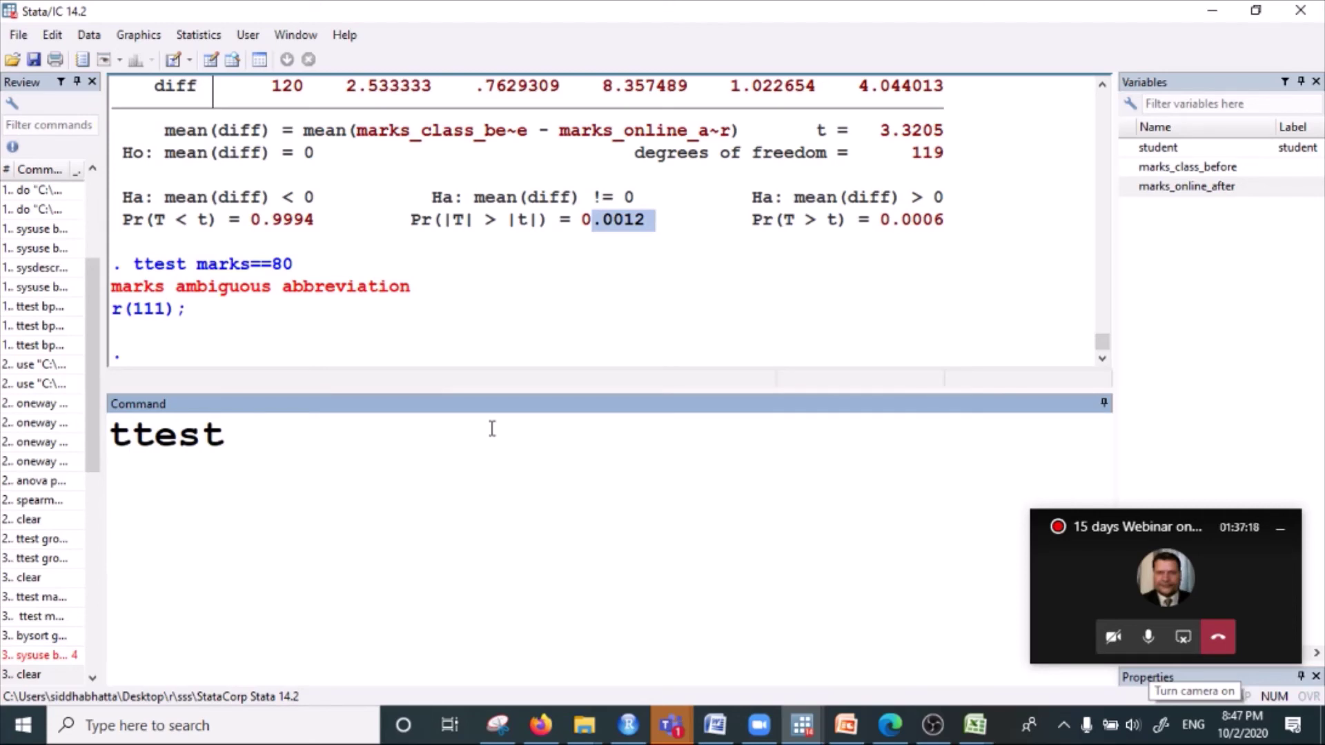
{"action": "type", "text": "marks"}
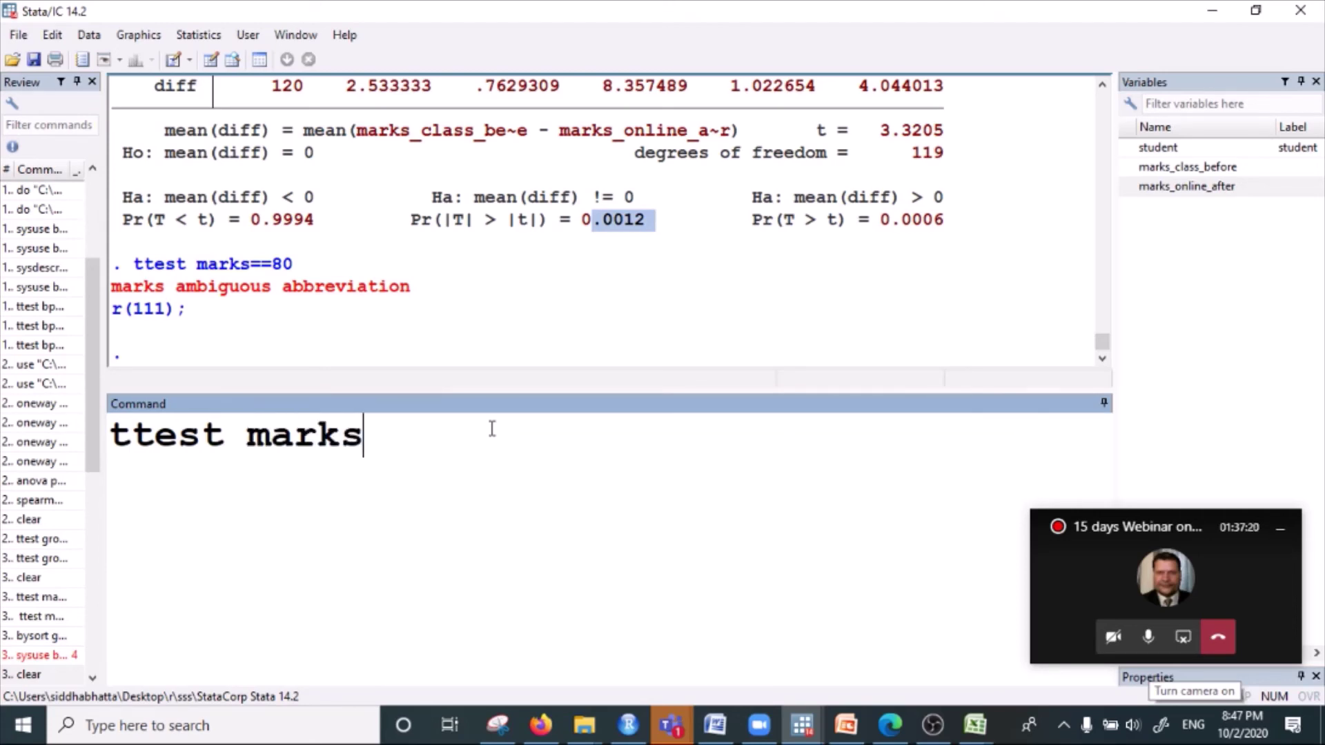
{"action": "type", "text": ", by("}
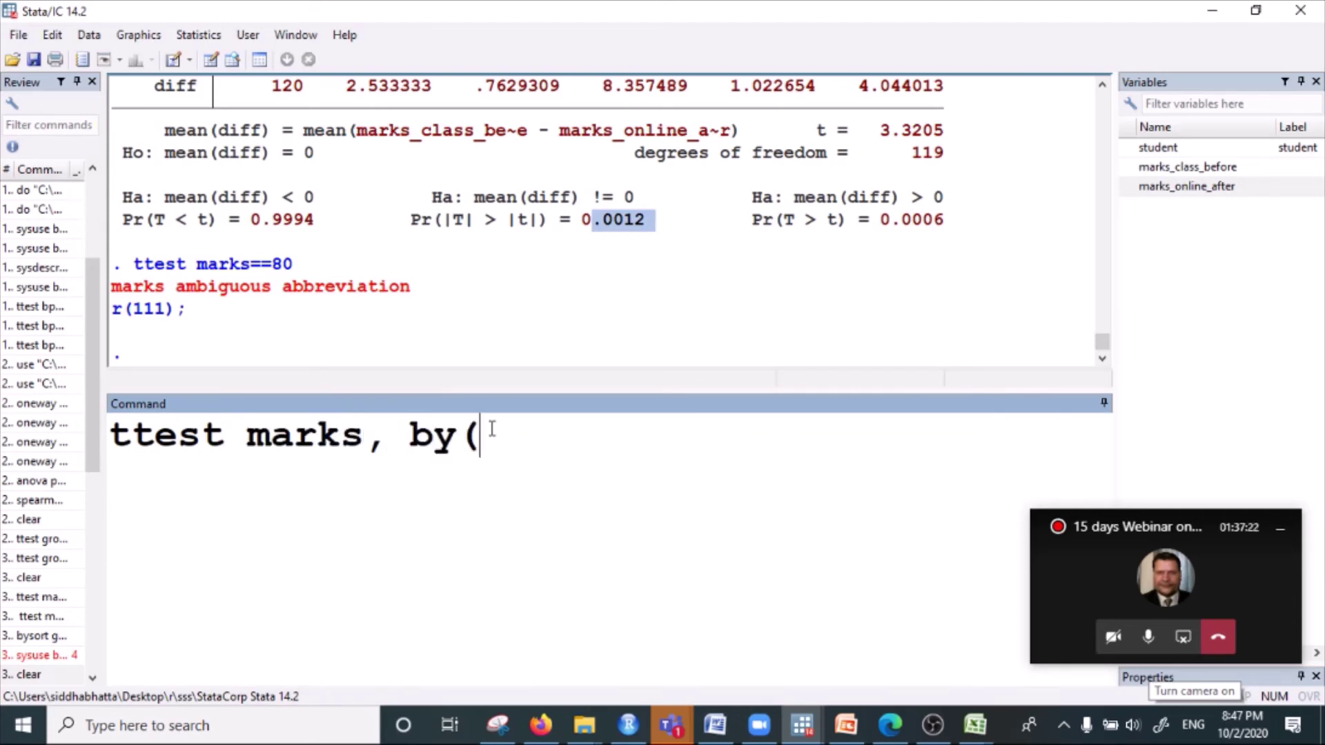
{"action": "type", "text": "section)"}
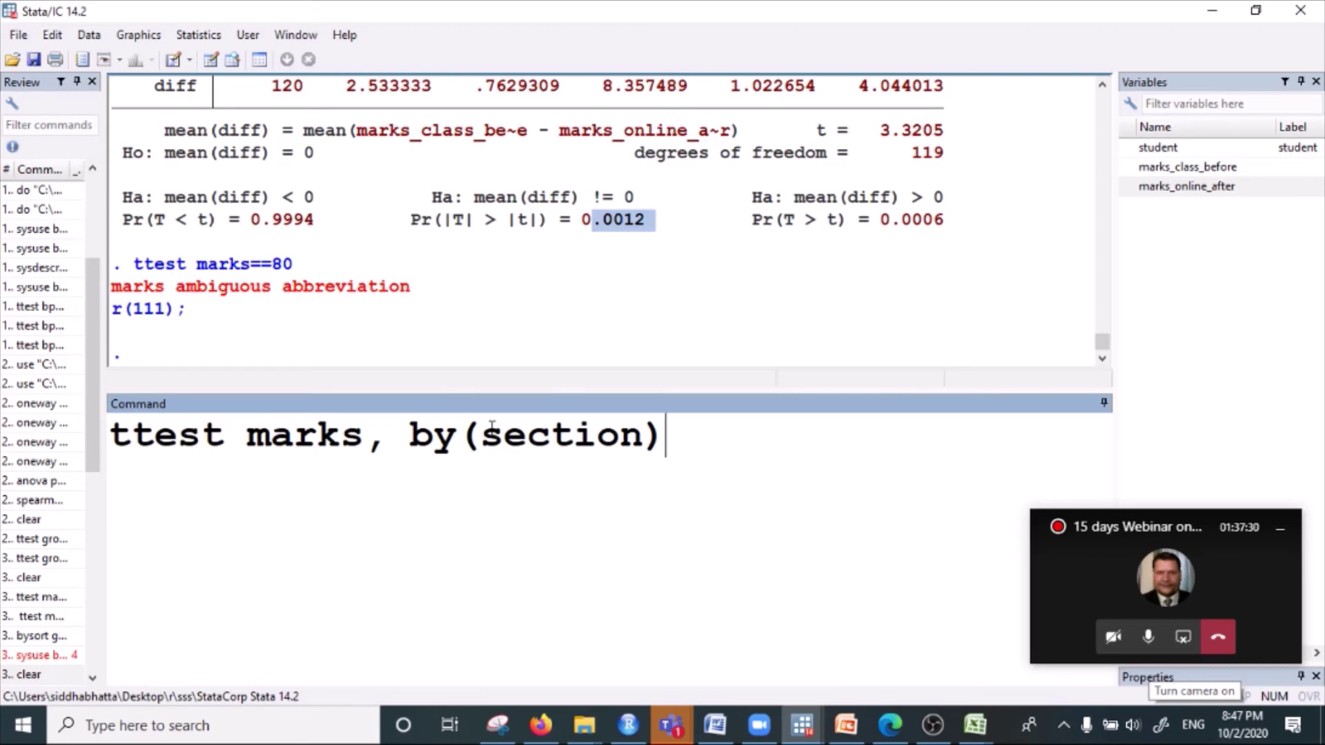
{"action": "key", "text": "ctrl+a"}
{"action": "key", "text": "BackSpace"}
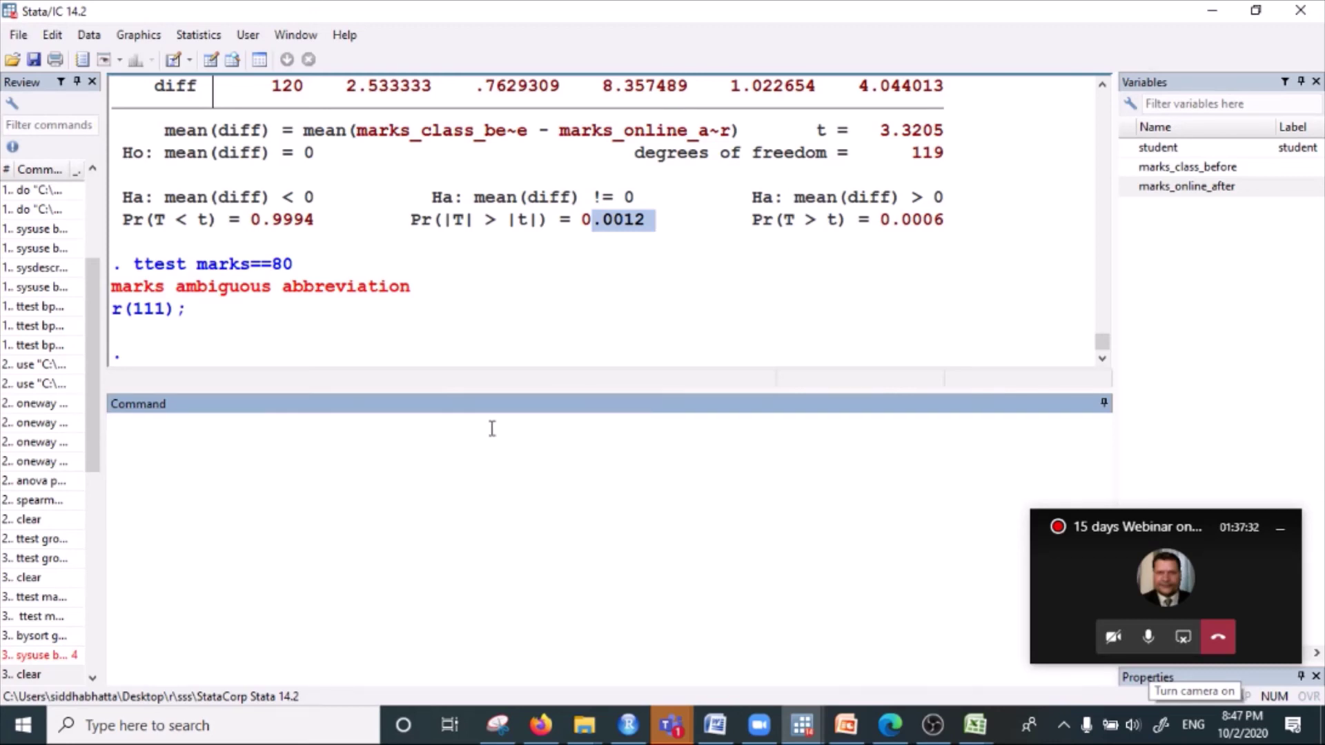
{"action": "type", "text": "ttest "}
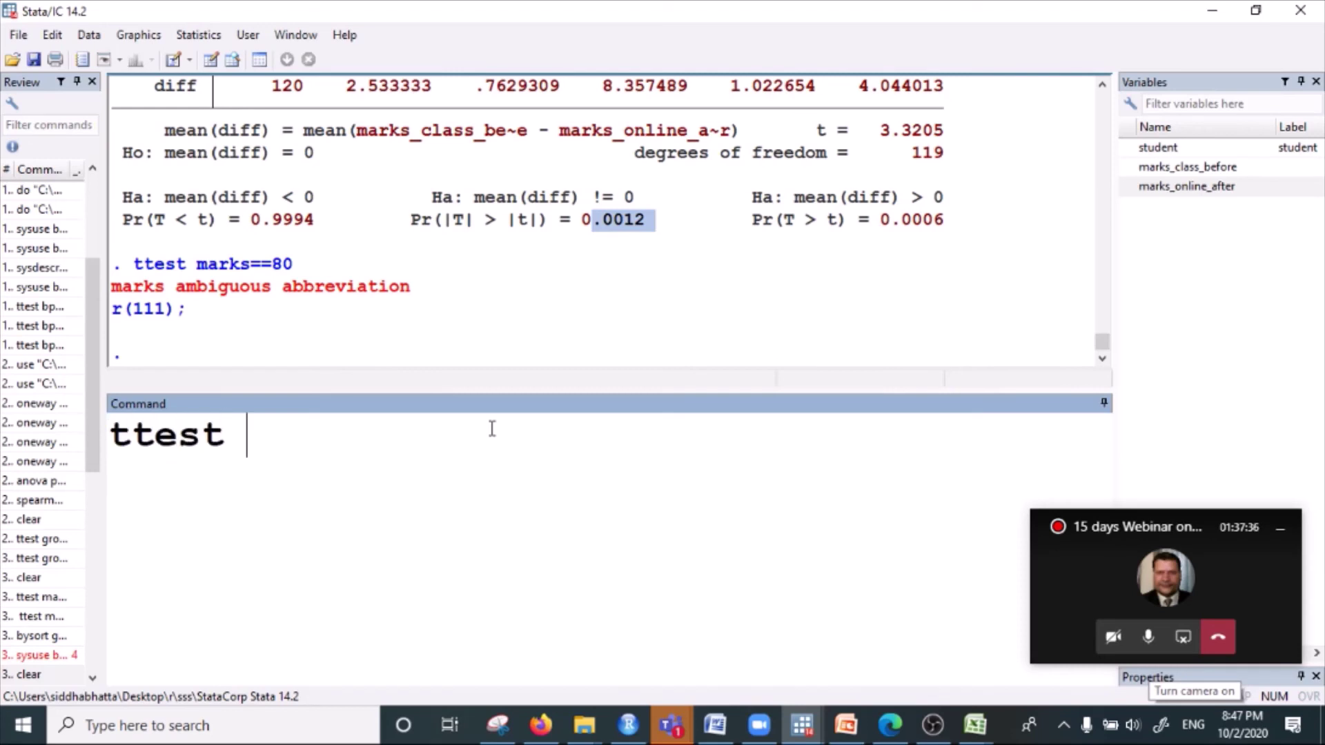
{"action": "type", "text": "ma"}
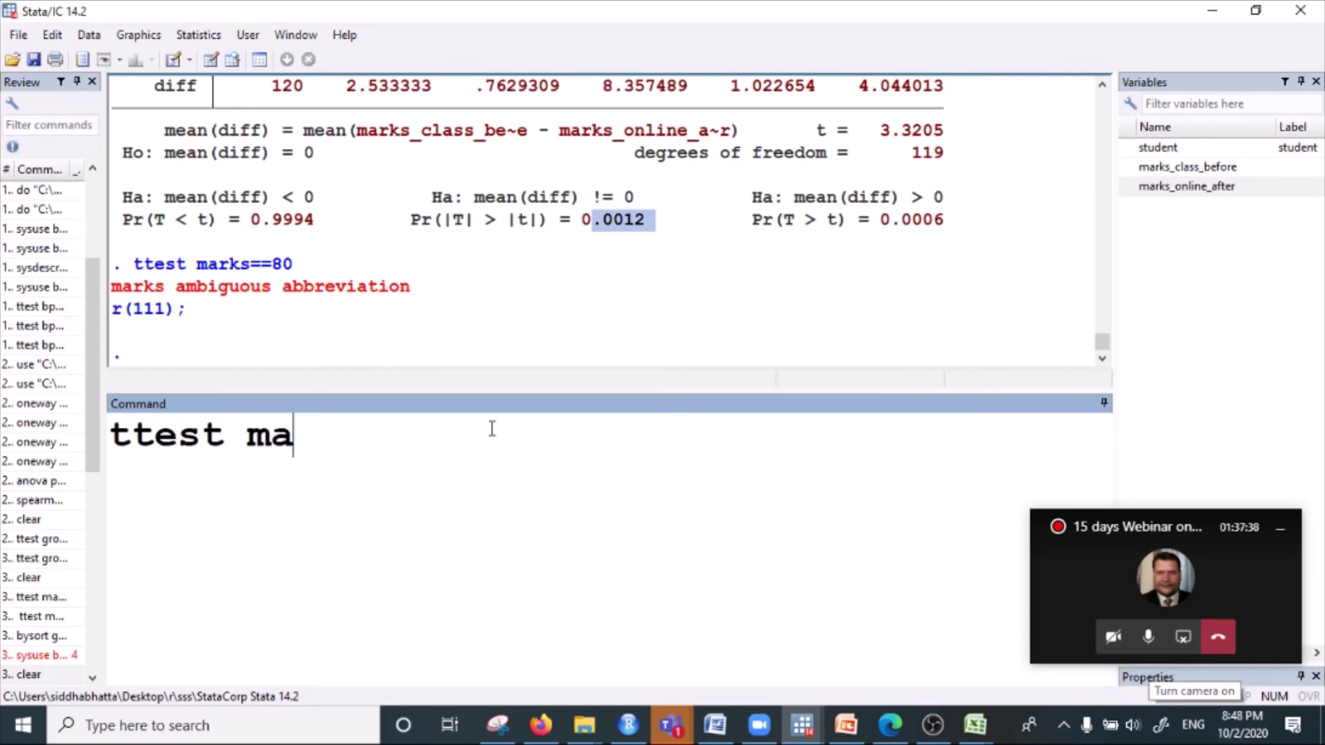
{"action": "type", "text": "rks_"}
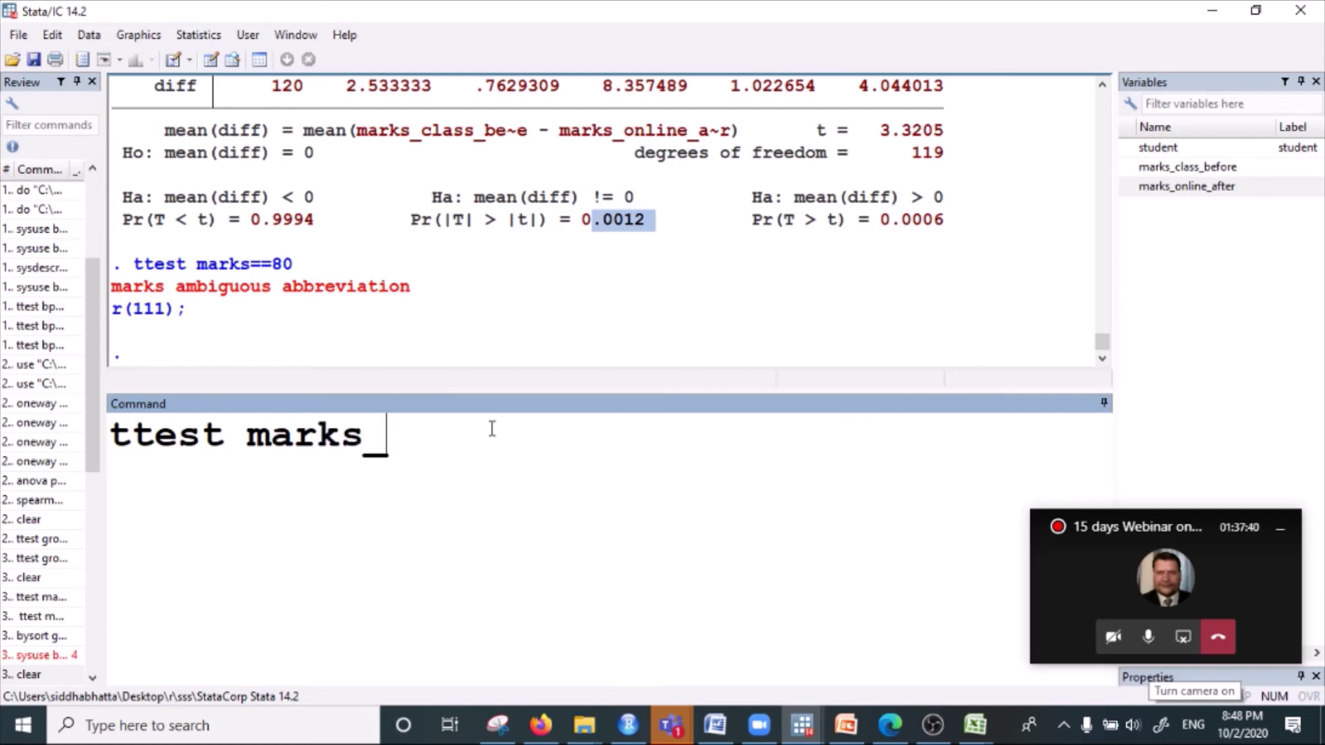
{"action": "key", "text": "BackSpace"}
{"action": "key", "text": "BackSpace"}
{"action": "key", "text": "BackSpace"}
{"action": "key", "text": "BackSpace"}
{"action": "key", "text": "BackSpace"}
{"action": "key", "text": "BackSpace"}
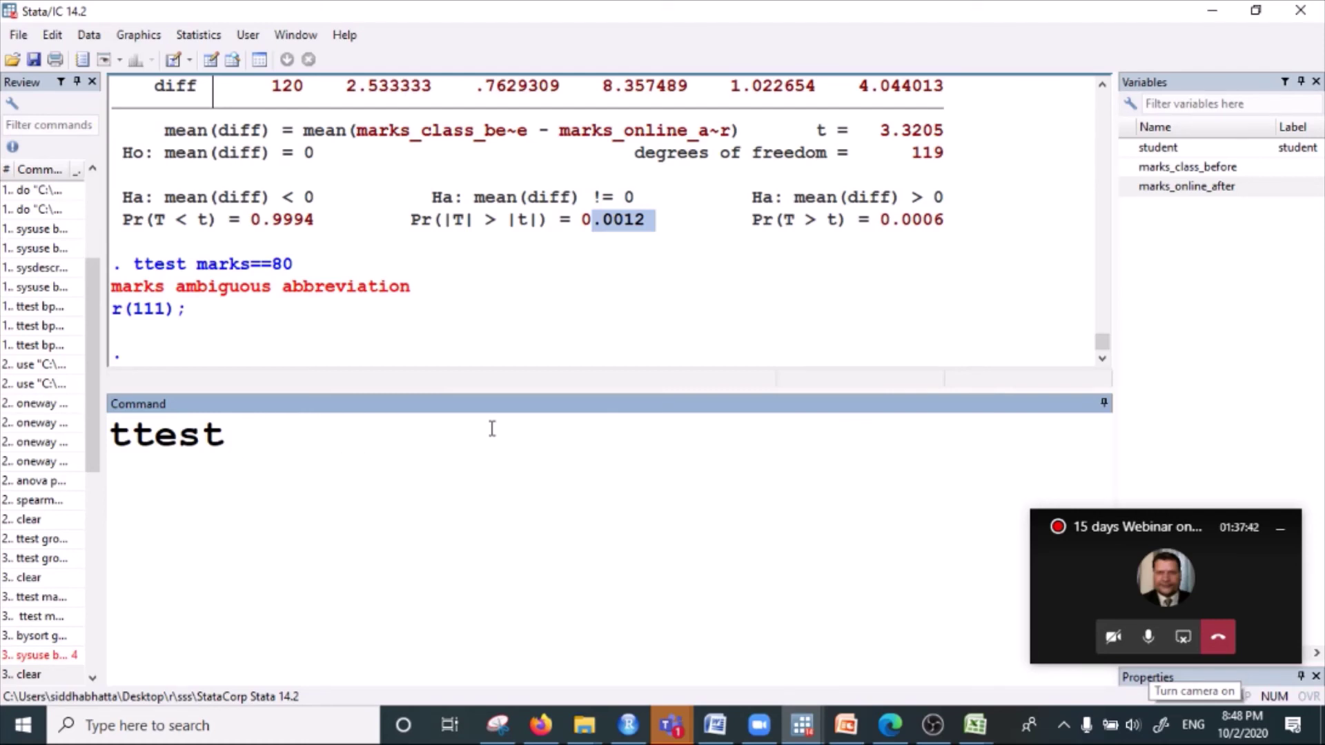
- Complete the paired-samples example as ttest income_before income_after, and clear it without running it
{"action": "type", "text": "income_before"}
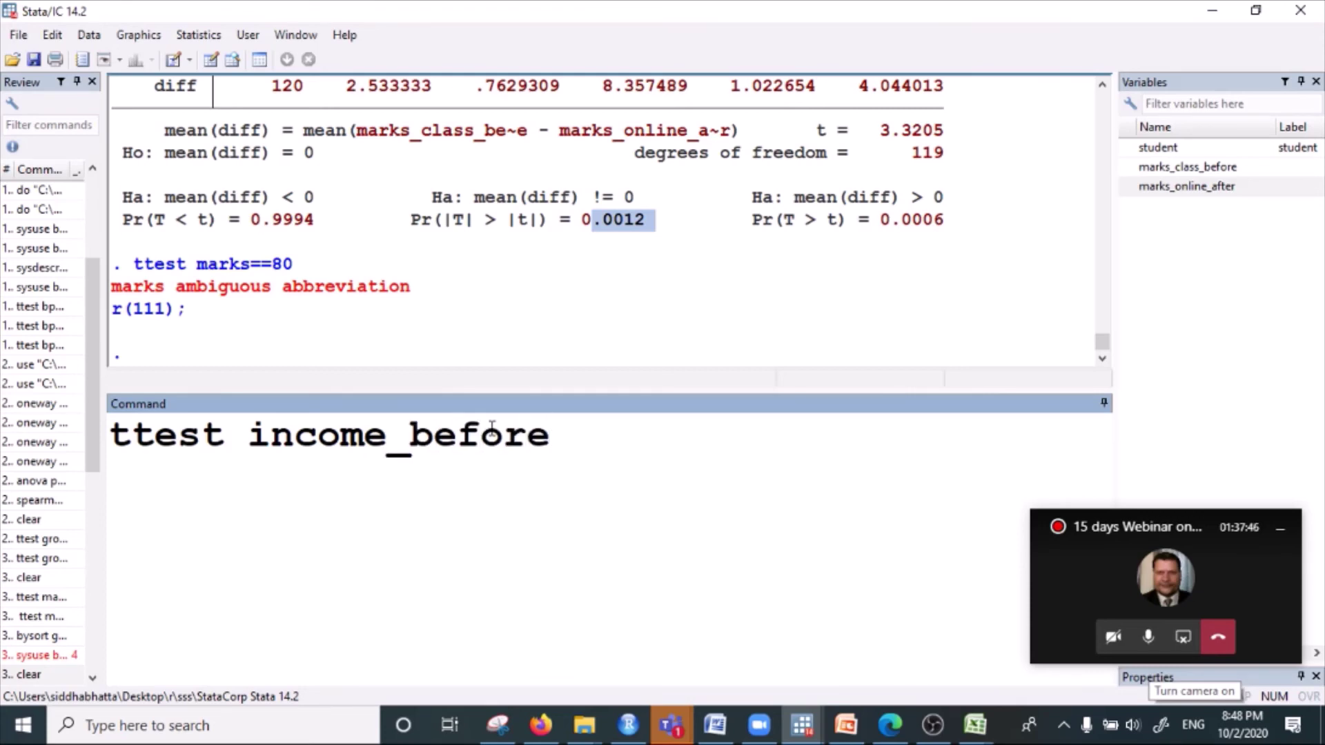
{"action": "type", "text": " income"}
{"action": "key", "text": "BackSpace"}
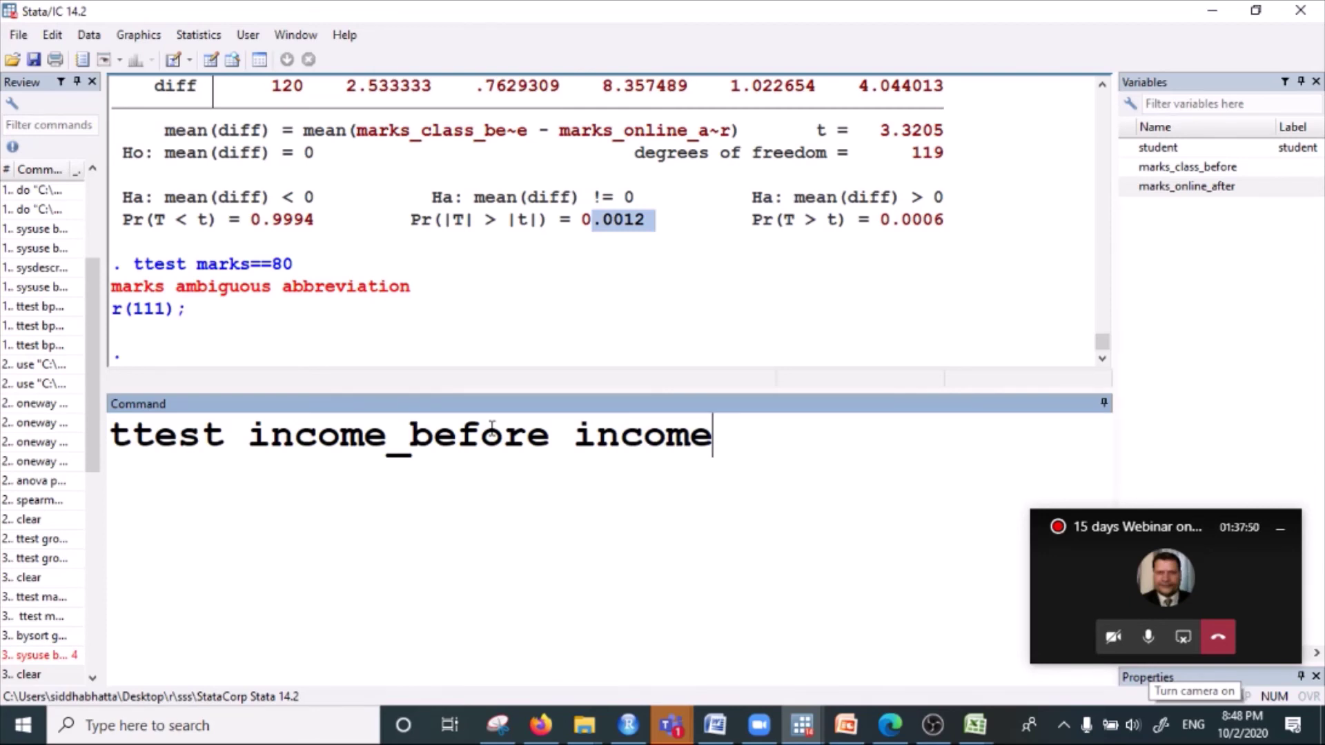
{"action": "type", "text": "_after"}
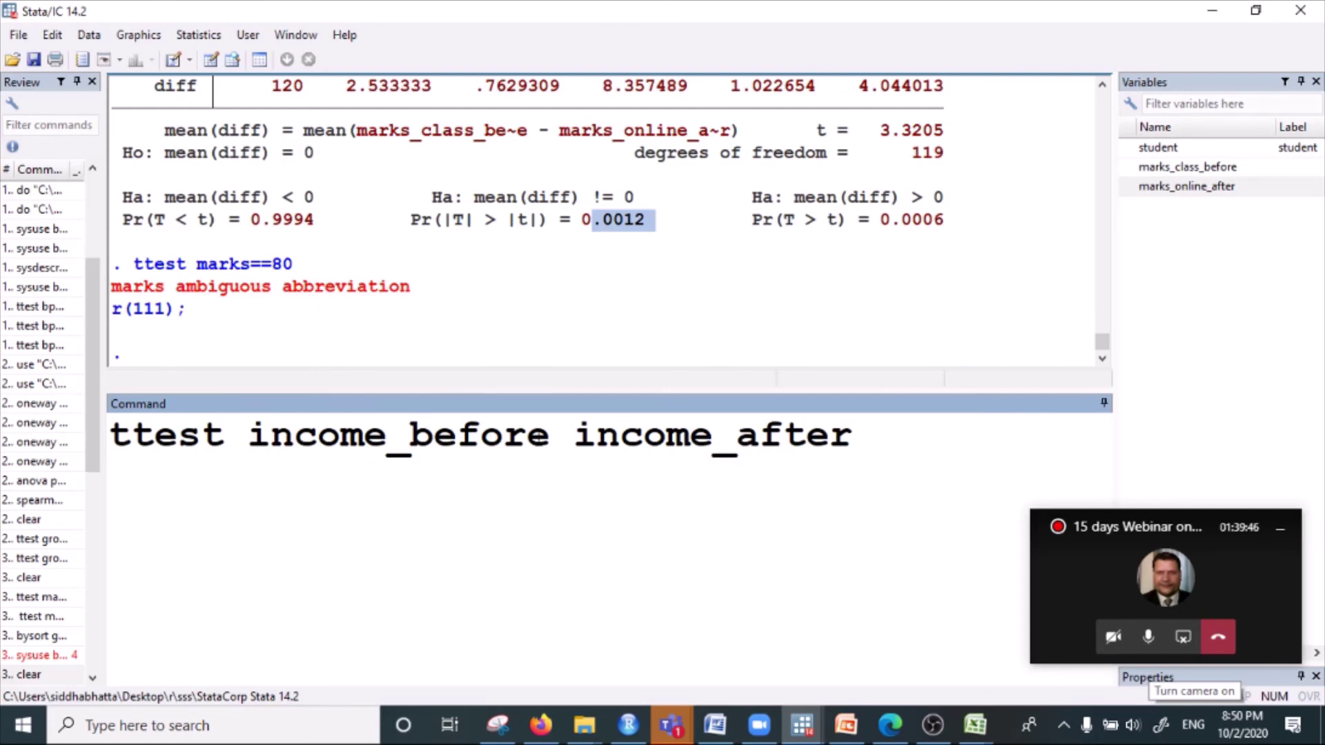
{"action": "scroll", "coordinate": [555, 256], "scroll_direction": "up", "scroll_amount": 2}
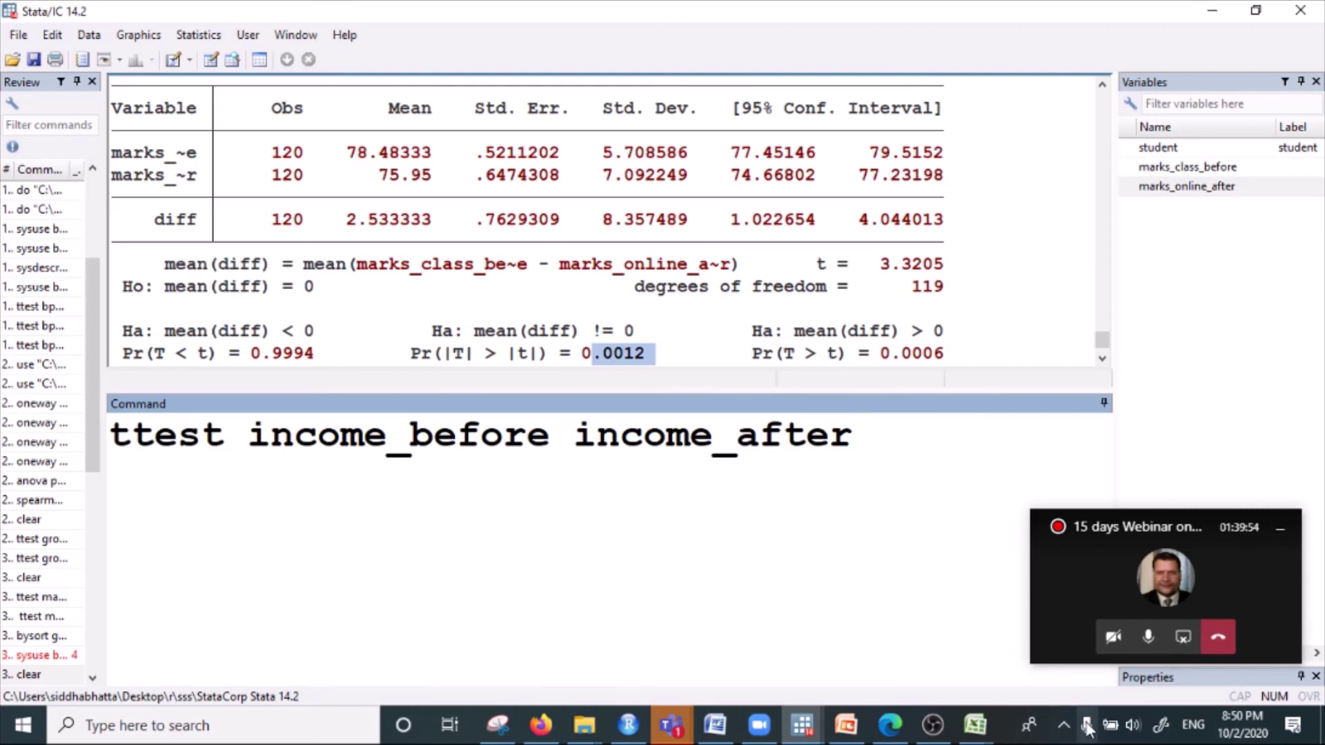
{"action": "left_click_drag", "start_coordinate": [882, 442], "coordinate": [28, 436]}
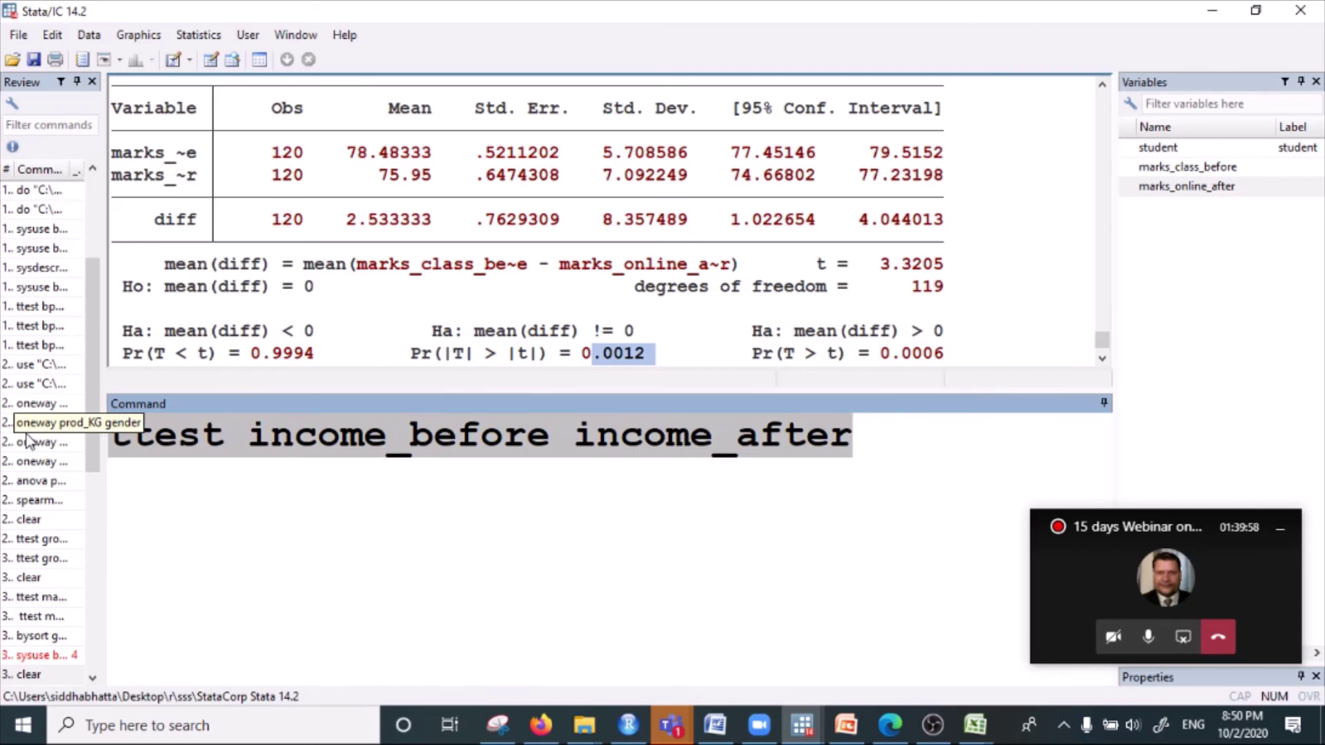
{"action": "key", "text": "Delete"}
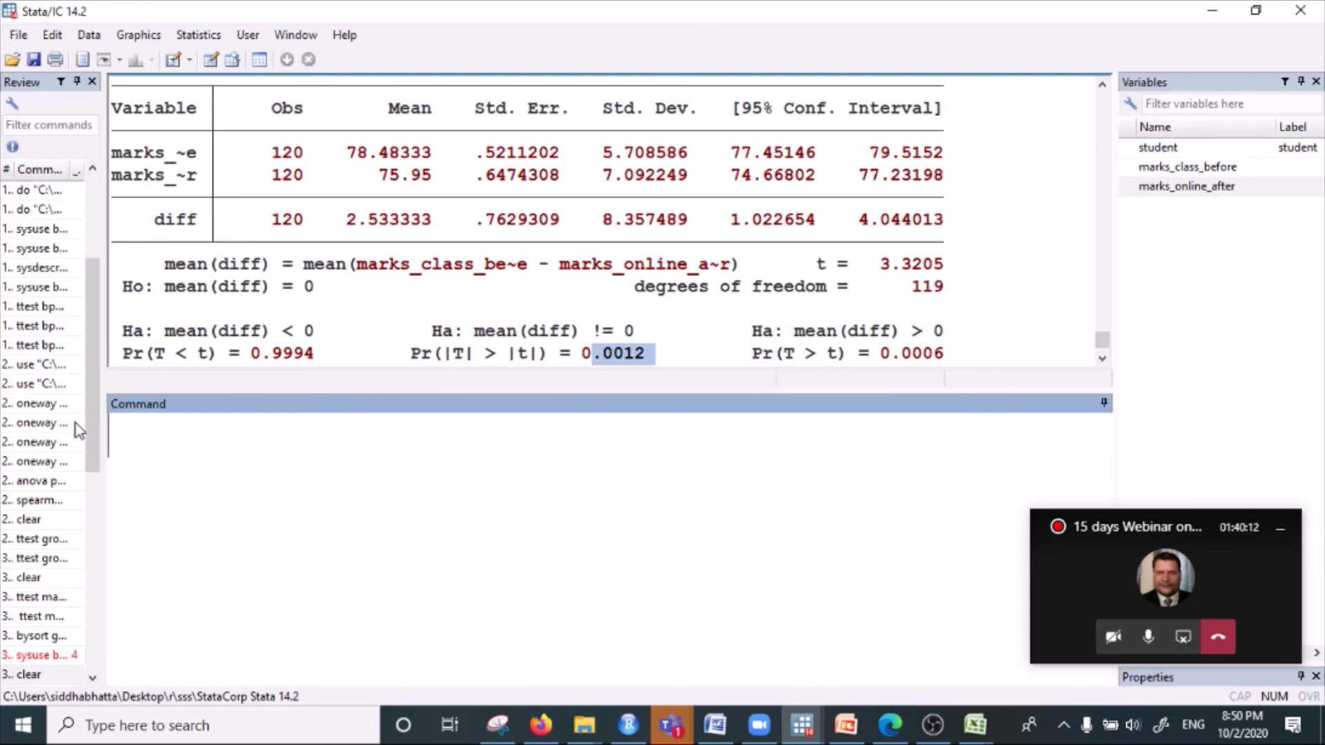
{"action": "left_click", "coordinate": [1155, 643]}
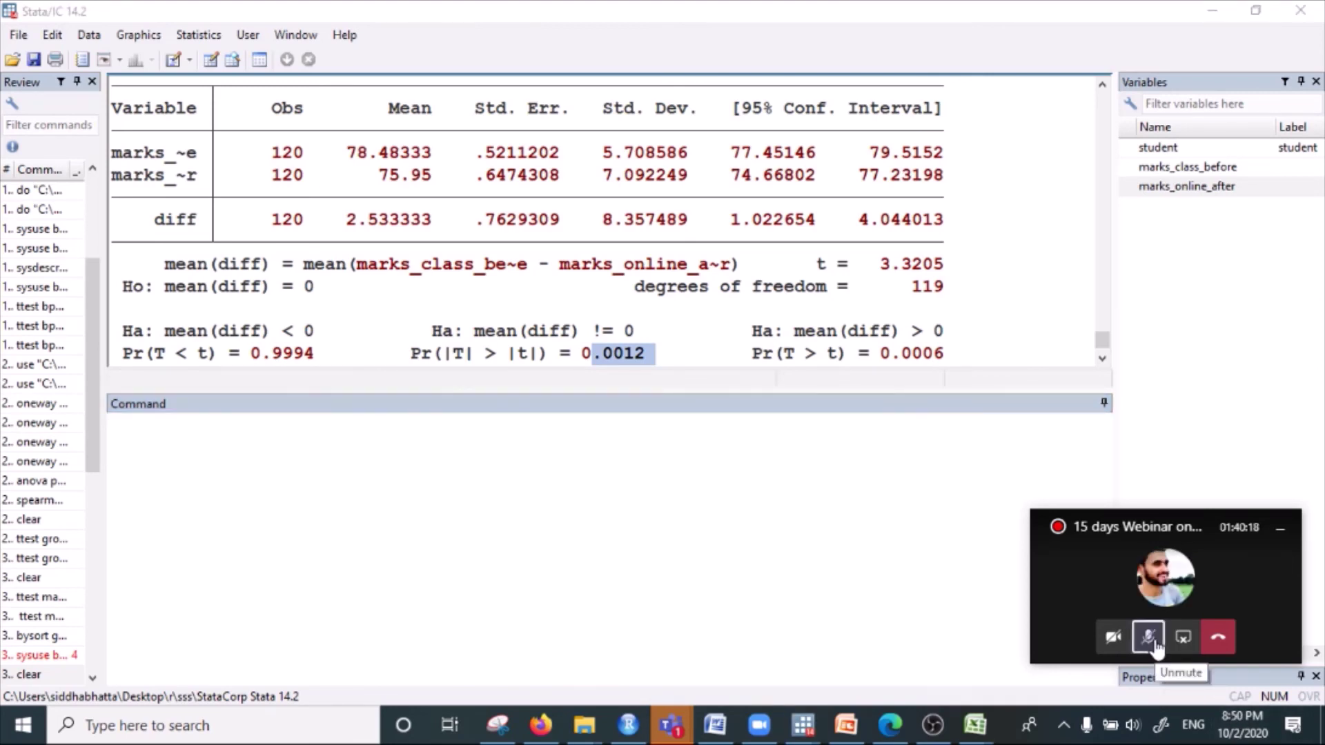
{"action": "left_click", "coordinate": [1153, 642]}
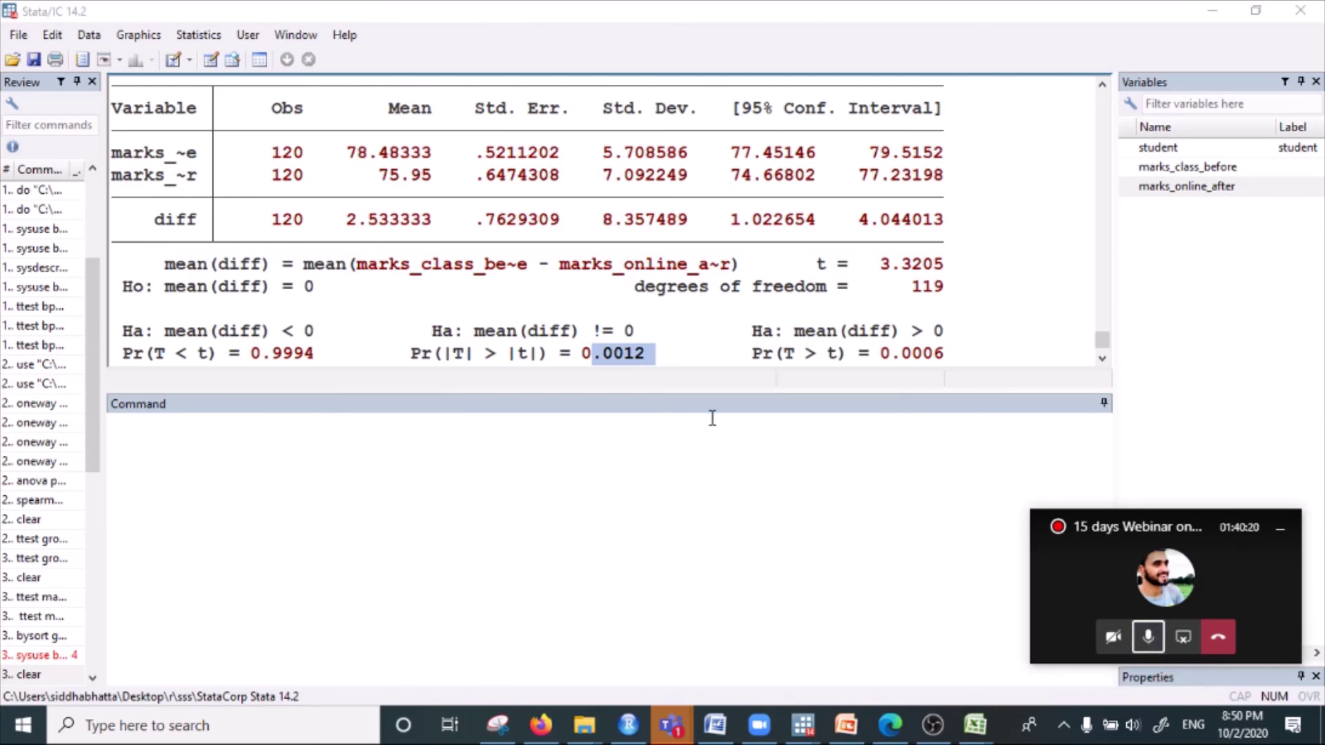
{"action": "scroll", "coordinate": [541, 314], "scroll_direction": "up", "scroll_amount": 10}
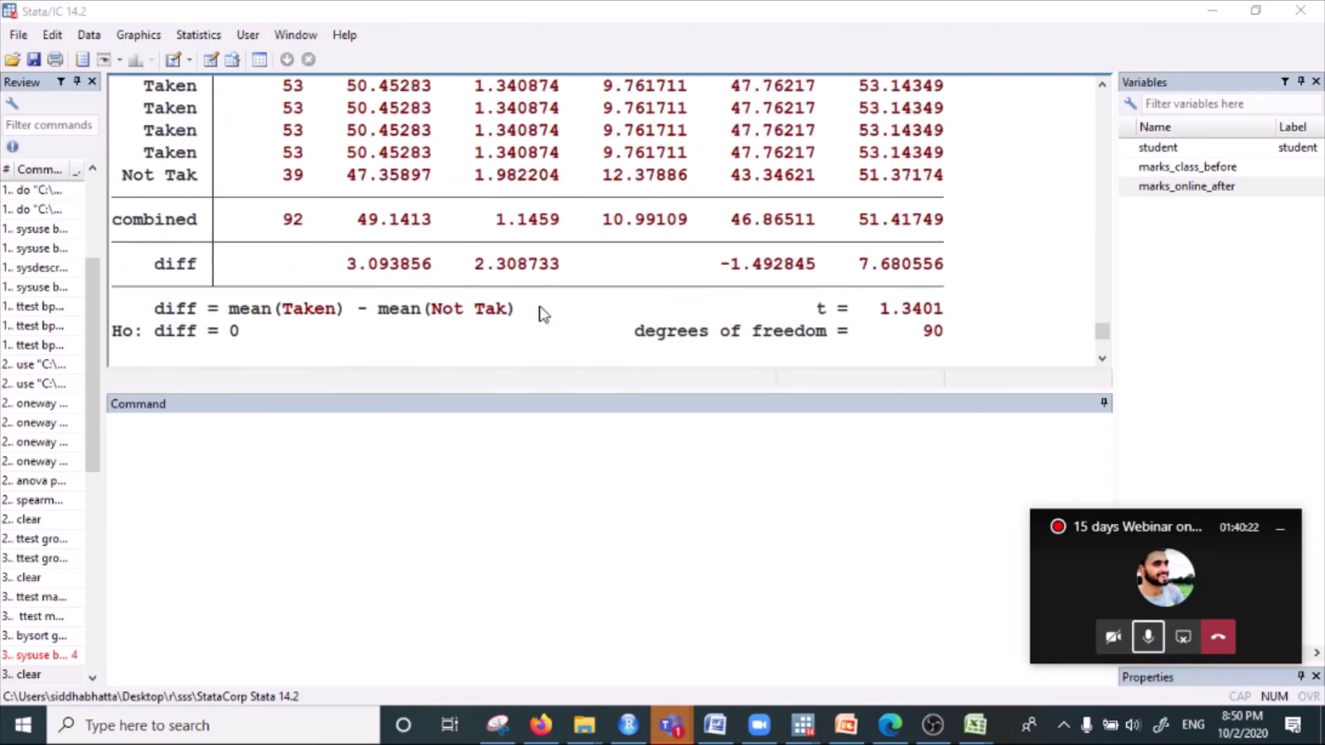
{"action": "scroll", "coordinate": [541, 313], "scroll_direction": "up", "scroll_amount": 2}
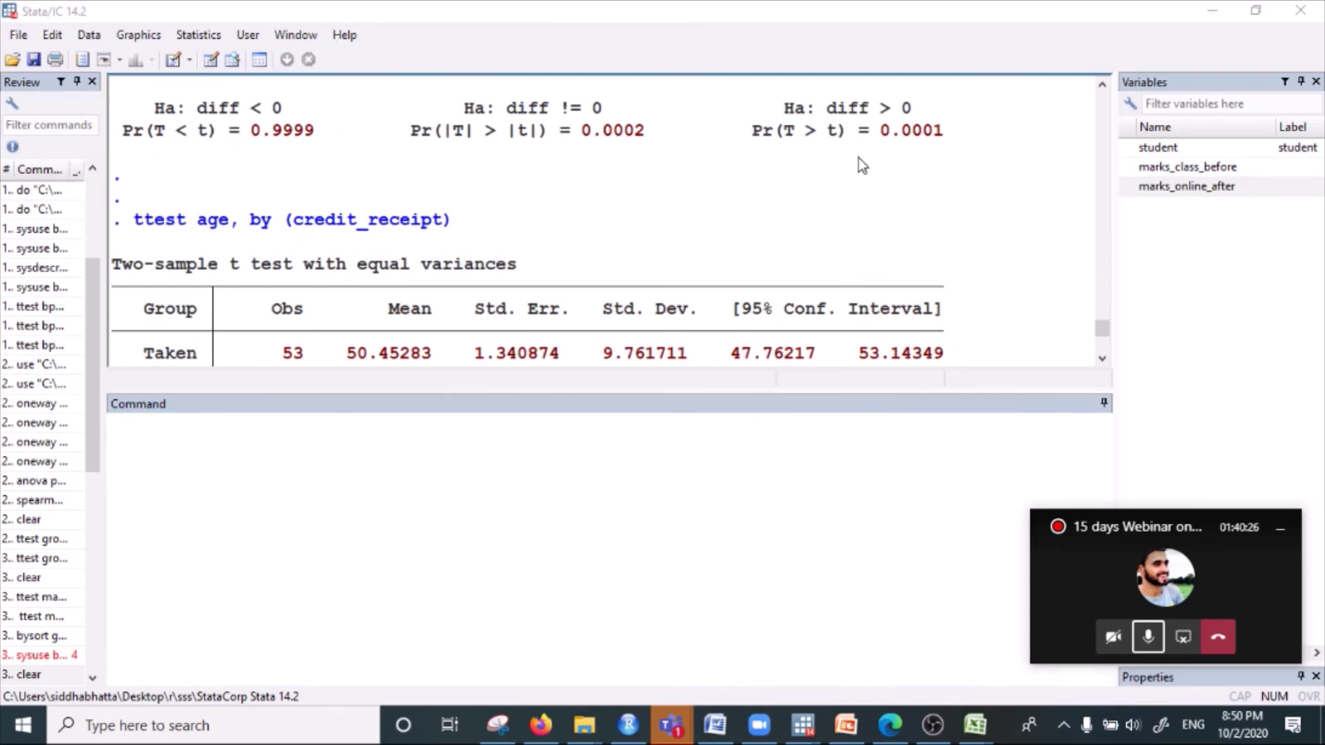
{"action": "left_click", "coordinate": [20, 36]}
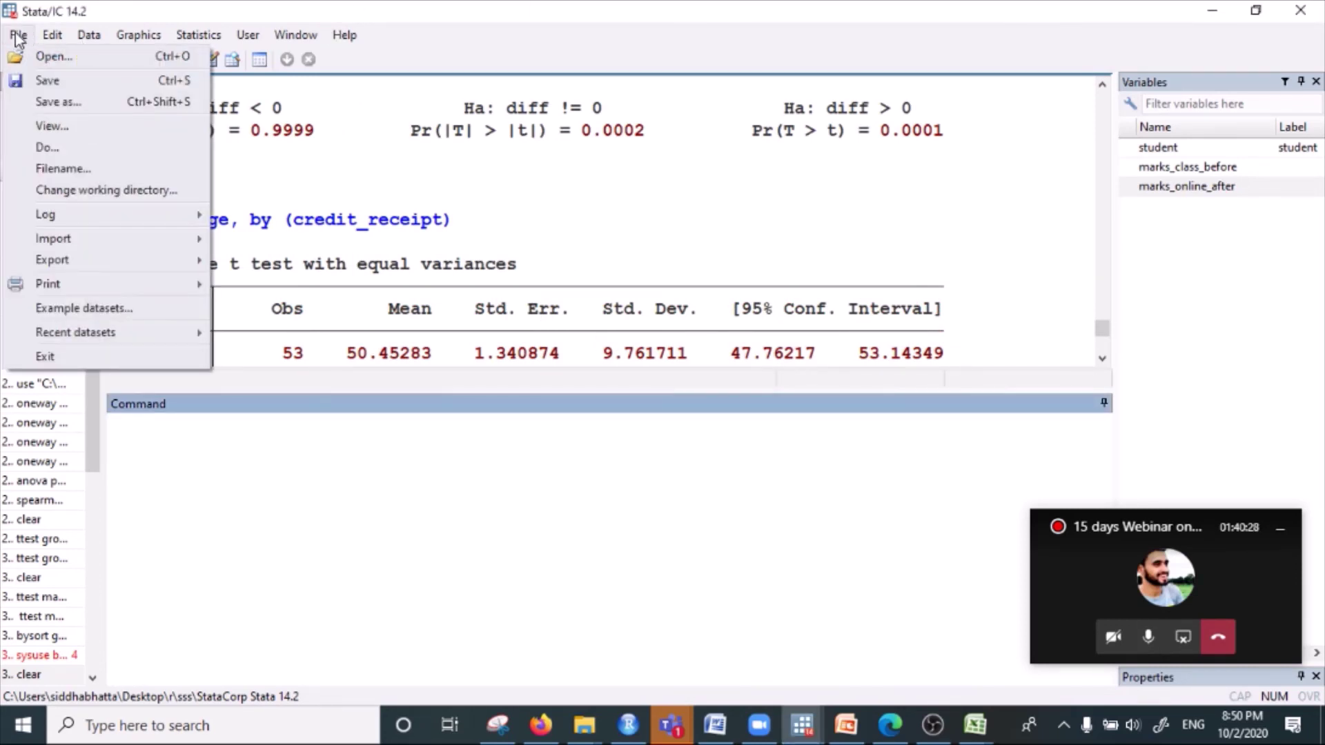
{"action": "left_click", "coordinate": [248, 459]}
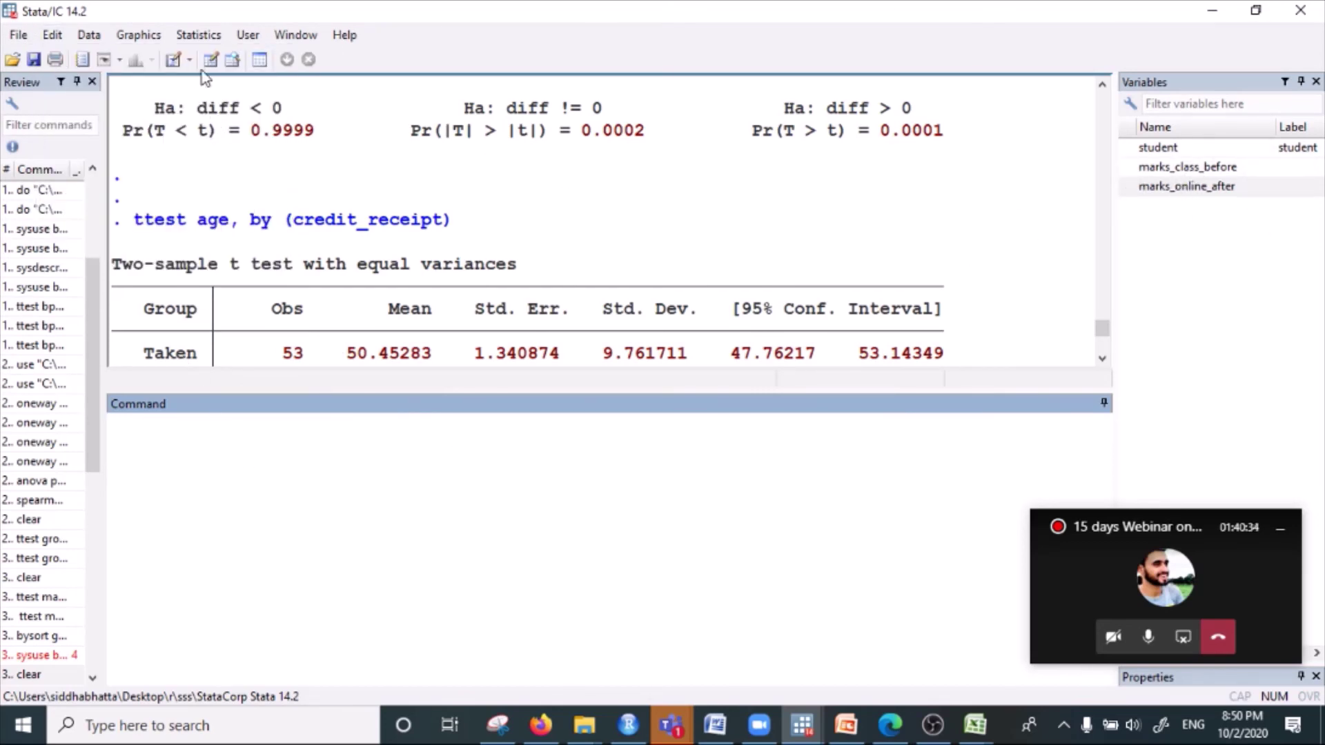
- Open the current dataset in the Data Editor's browse mode and look through the students' class and online marks
{"action": "left_click", "coordinate": [233, 60]}
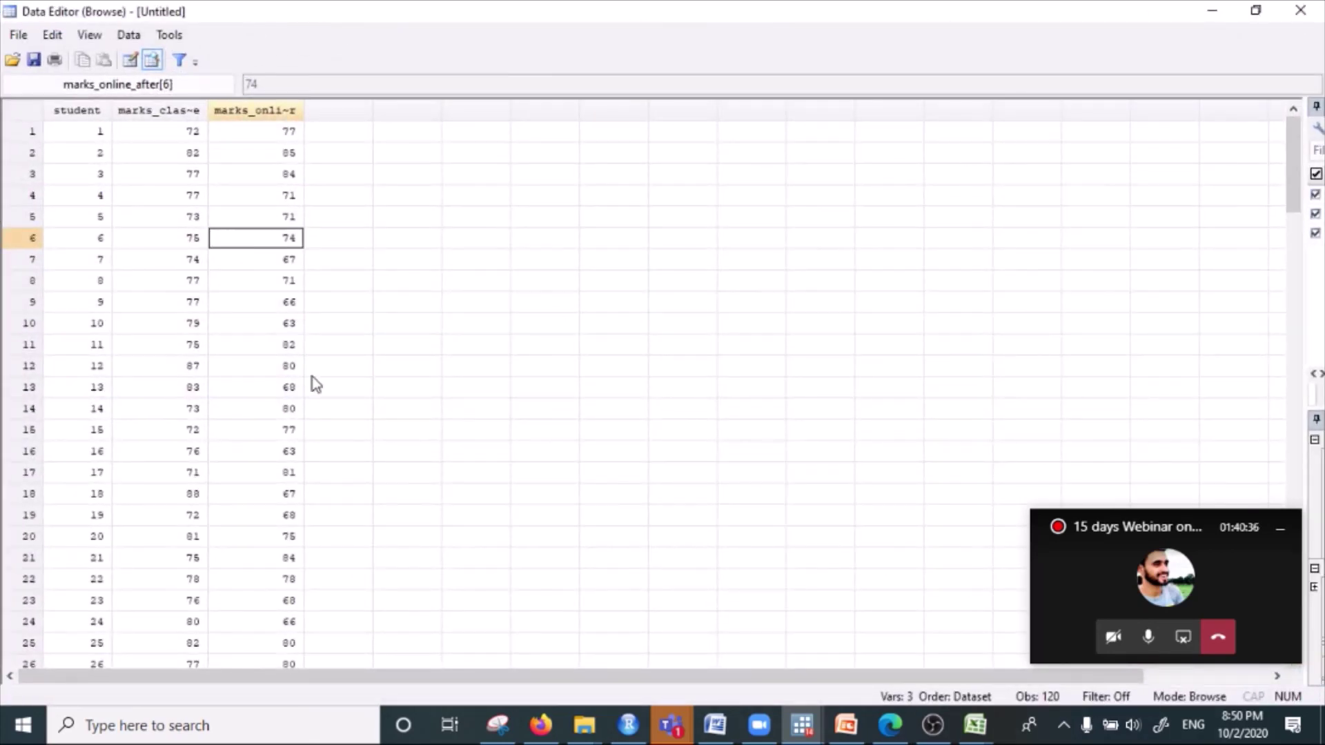
{"action": "scroll", "coordinate": [69, 276], "scroll_direction": "down", "scroll_amount": 5}
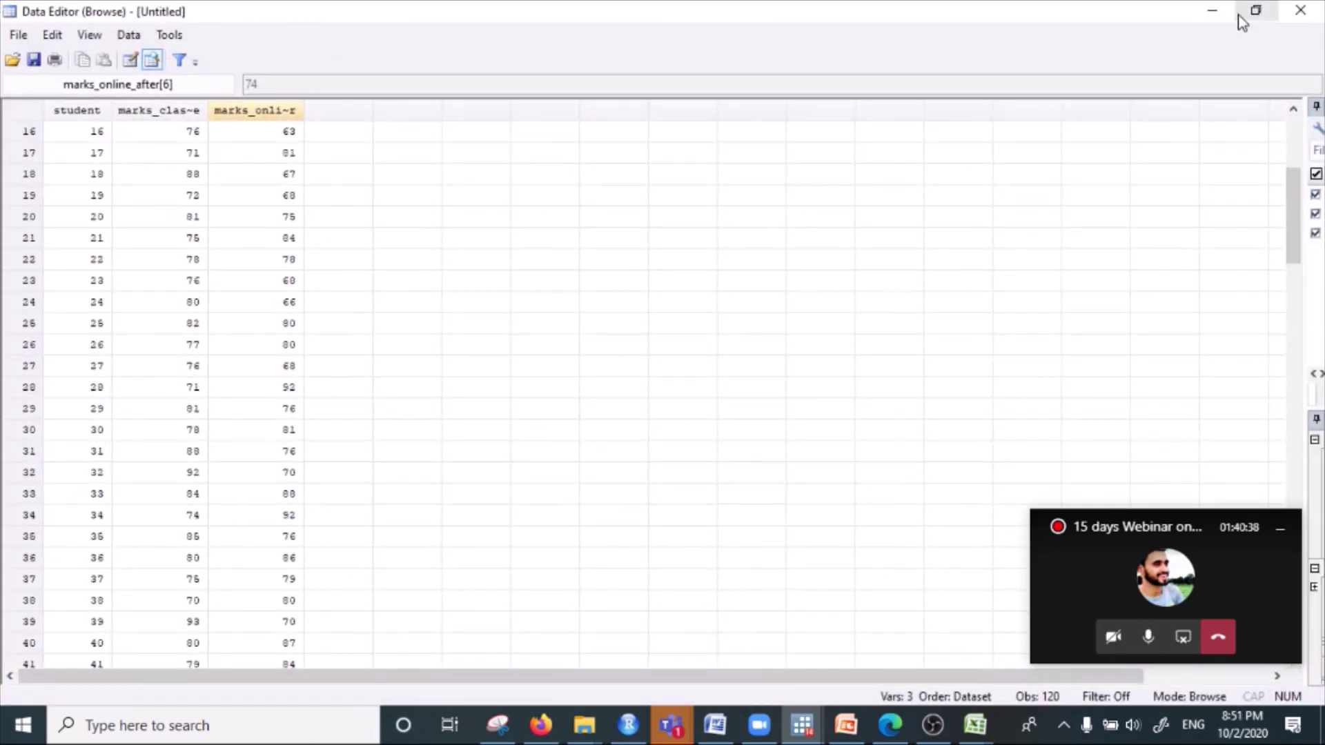
- Set up a one-sample t test with marks_class_before as the variable and 60 as the hypothesized mean
{"action": "left_click", "coordinate": [1216, 12]}
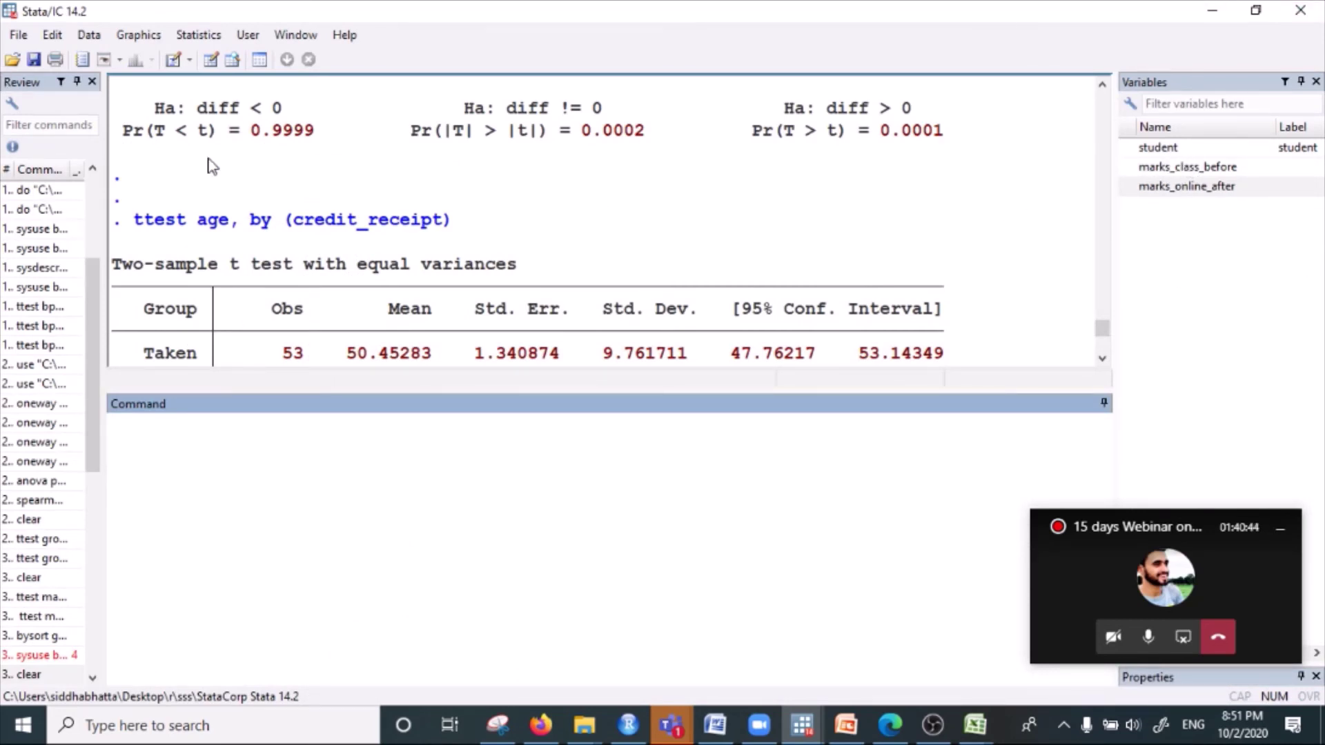
{"action": "left_click", "coordinate": [193, 33]}
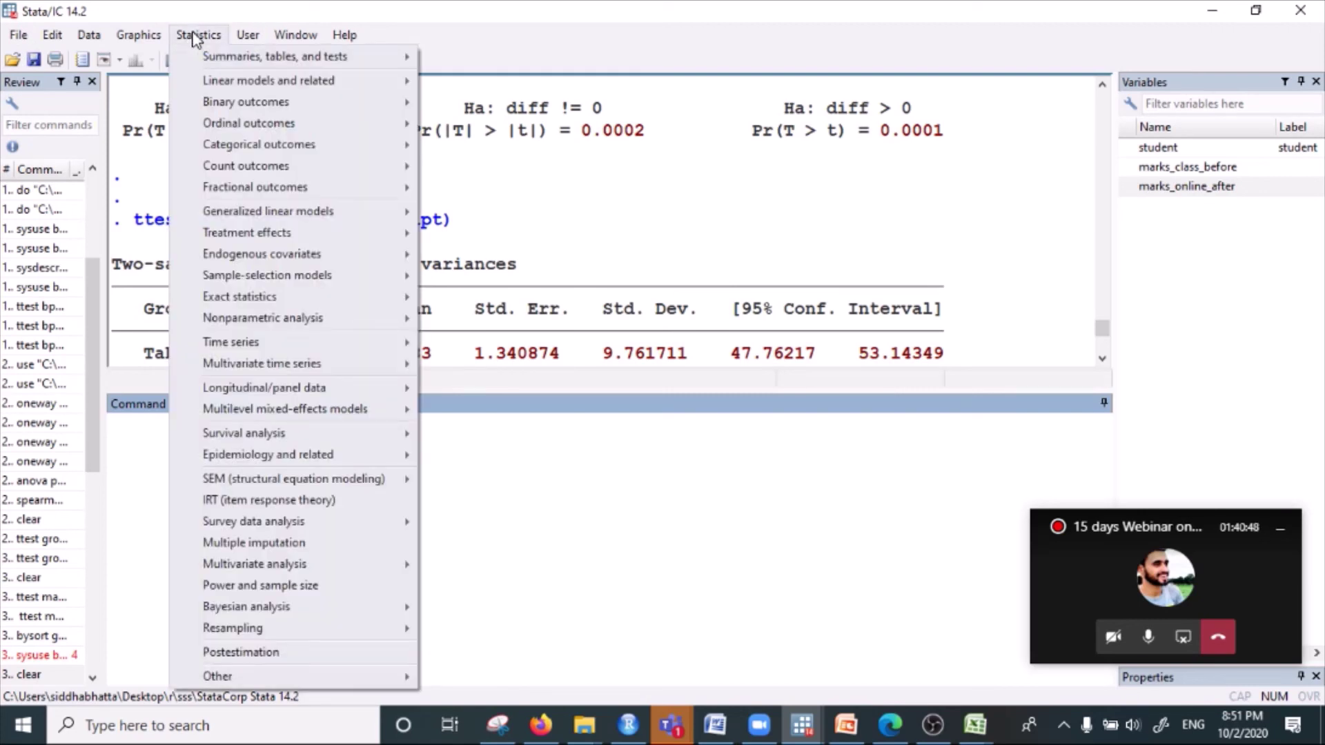
{"action": "mouse_move", "coordinate": [201, 63]}
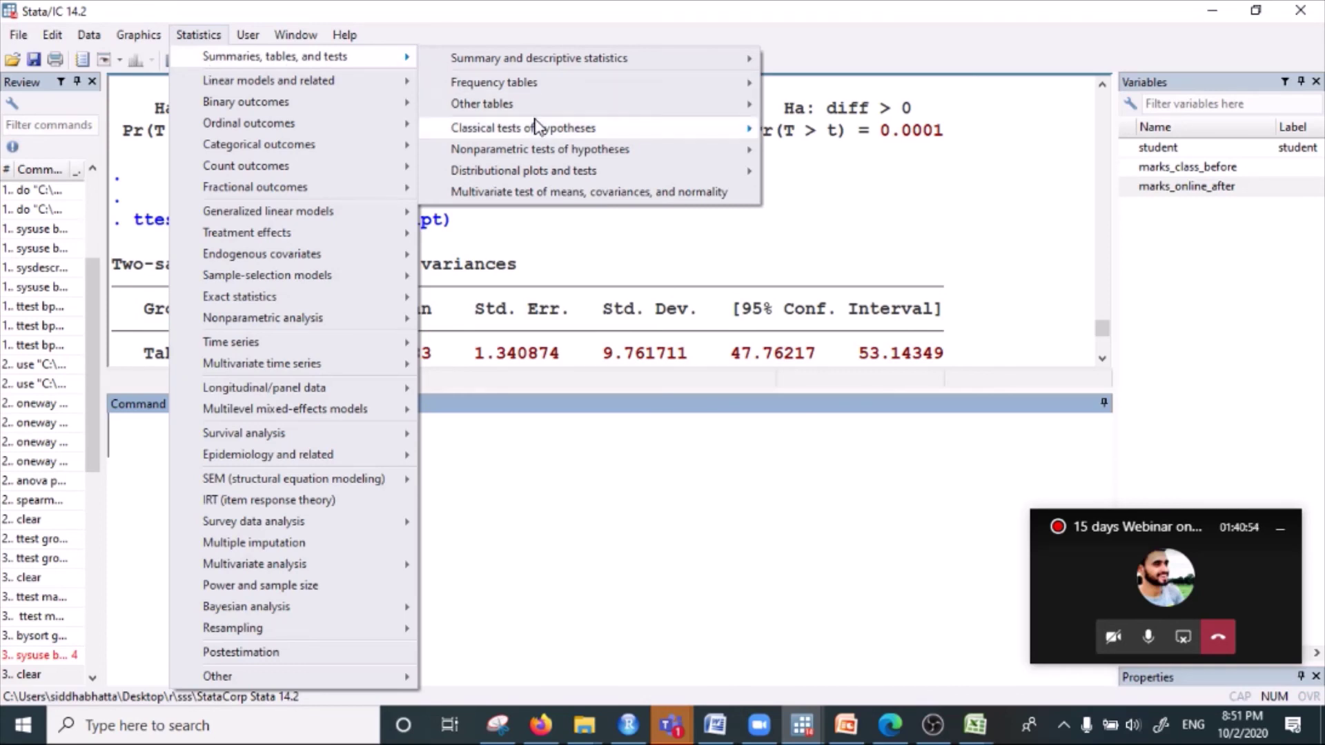
{"action": "mouse_move", "coordinate": [538, 133]}
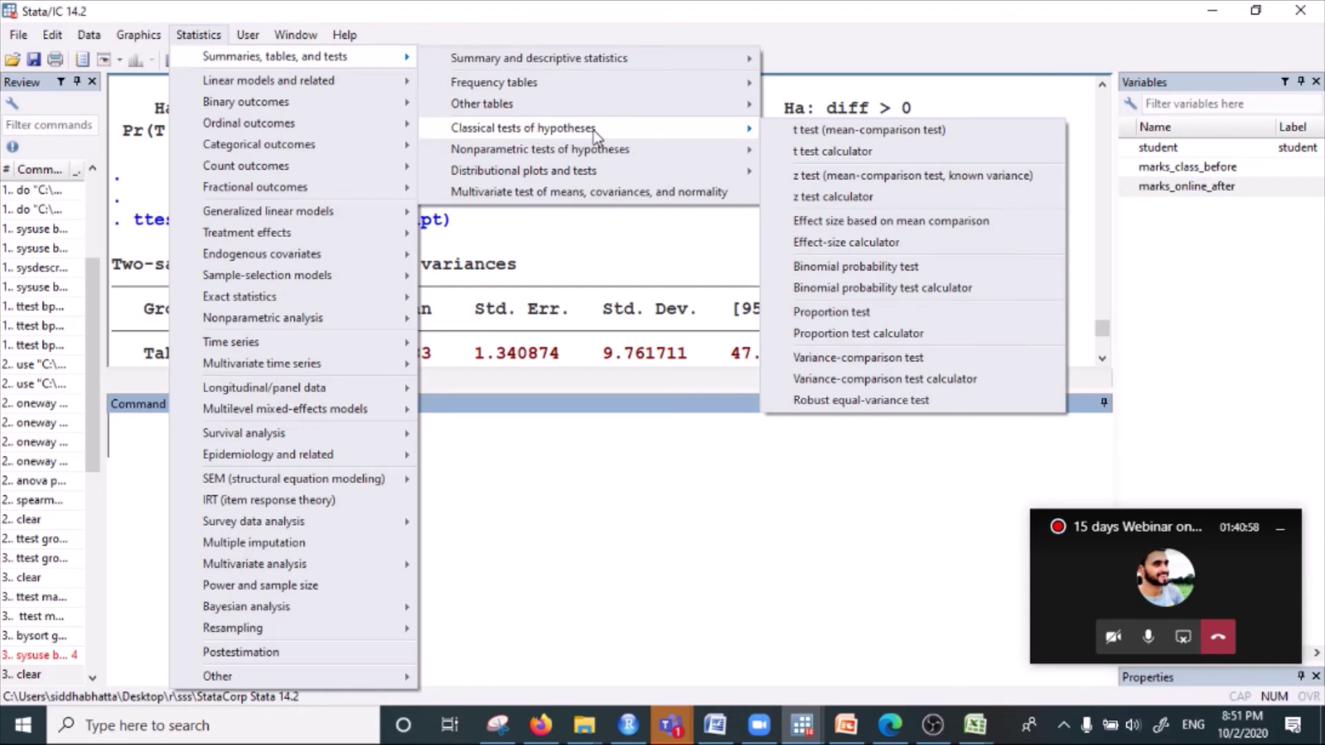
{"action": "left_click", "coordinate": [844, 132]}
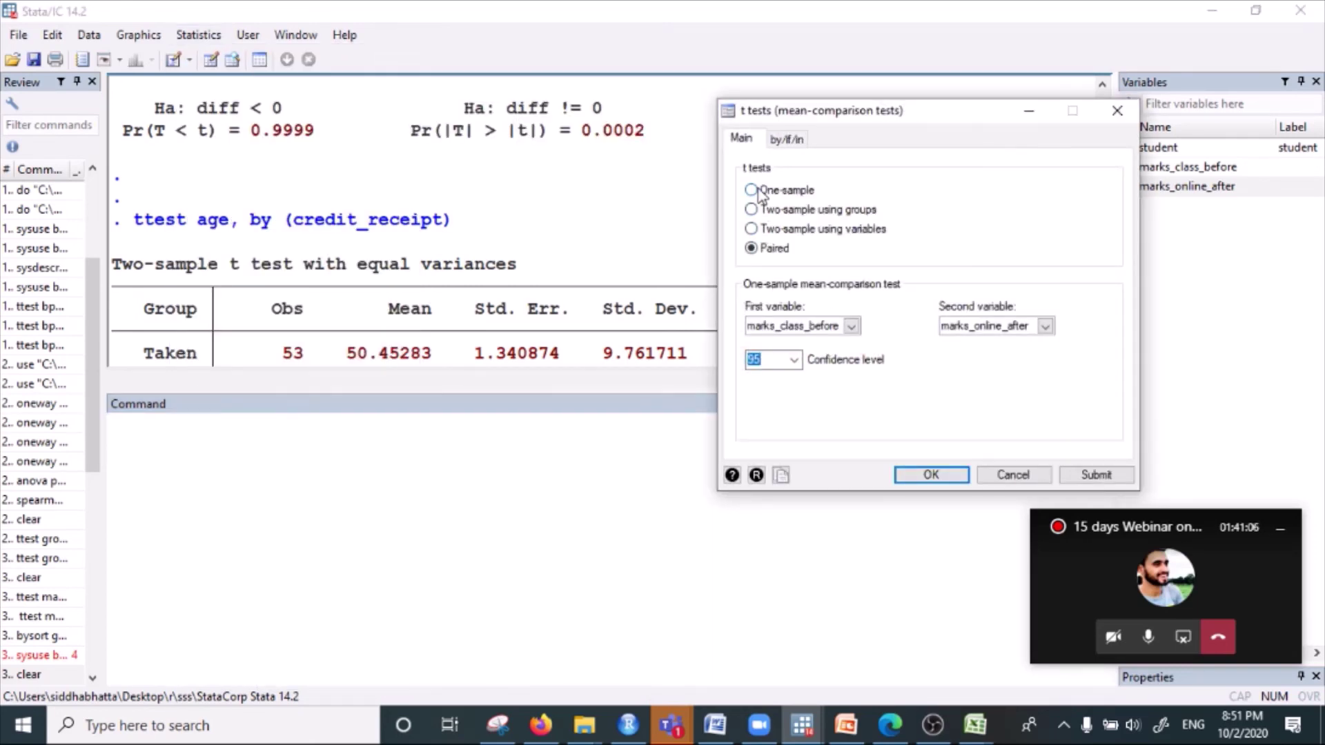
{"action": "left_click", "coordinate": [753, 191]}
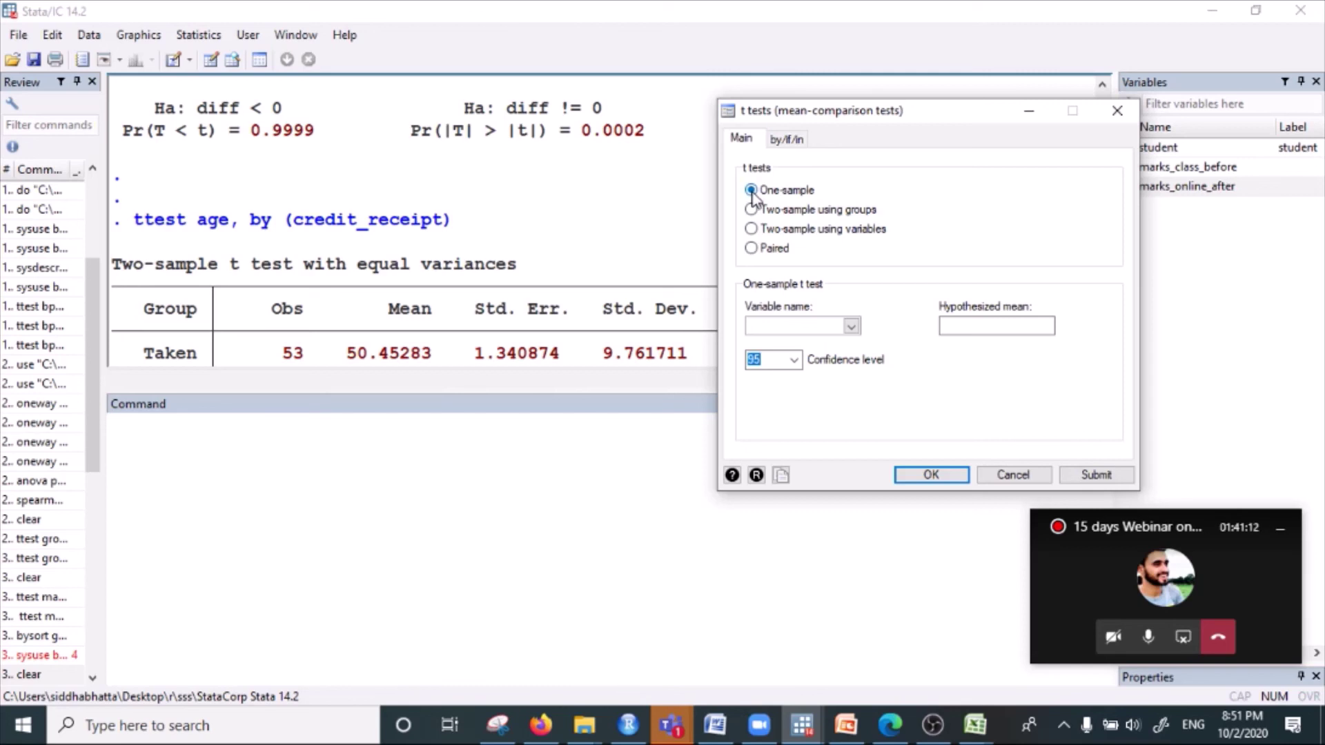
{"action": "left_click", "coordinate": [851, 327]}
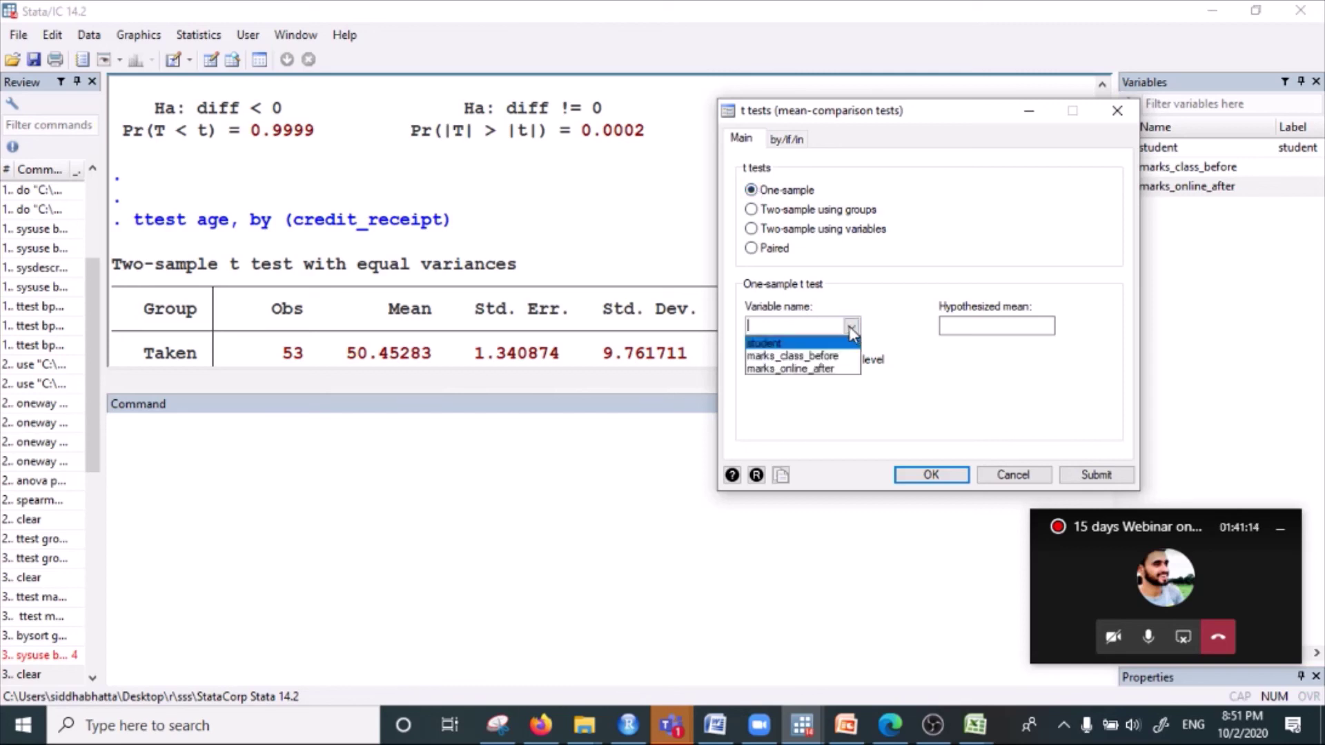
{"action": "left_click", "coordinate": [817, 357]}
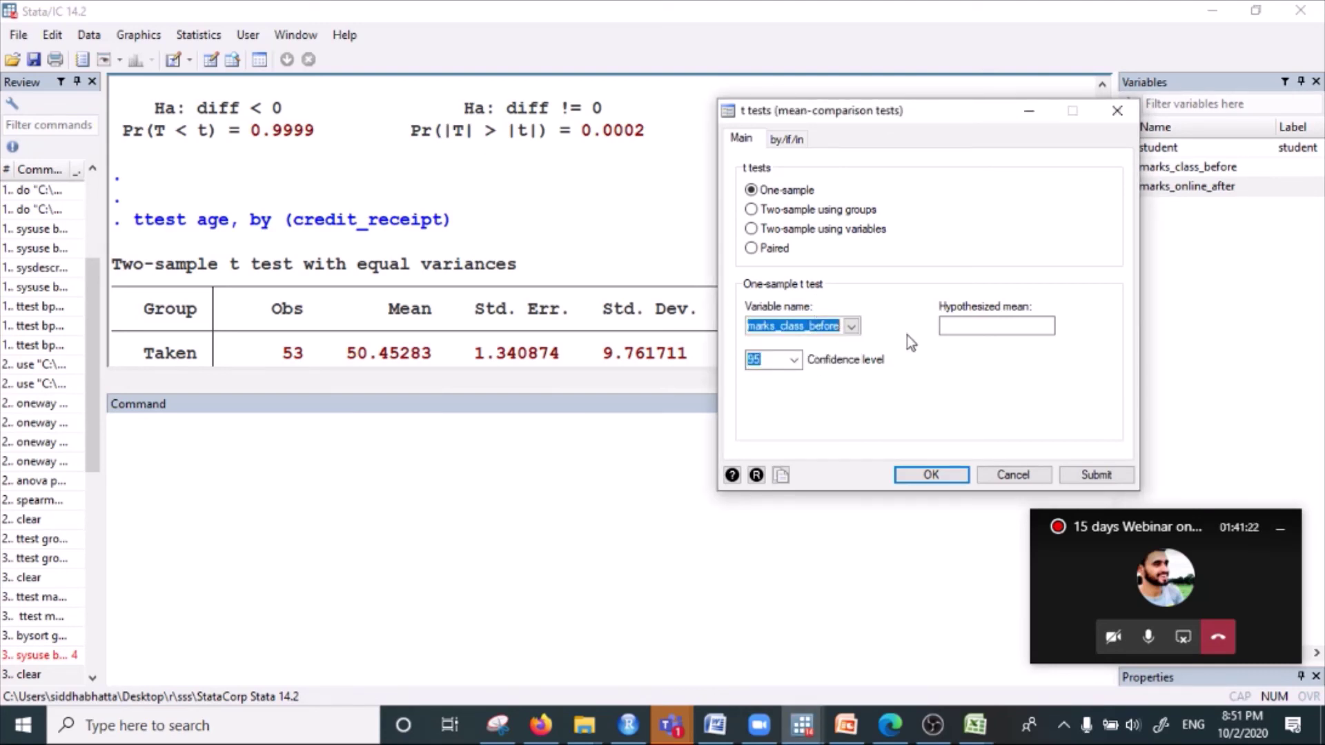
{"action": "left_click", "coordinate": [978, 324]}
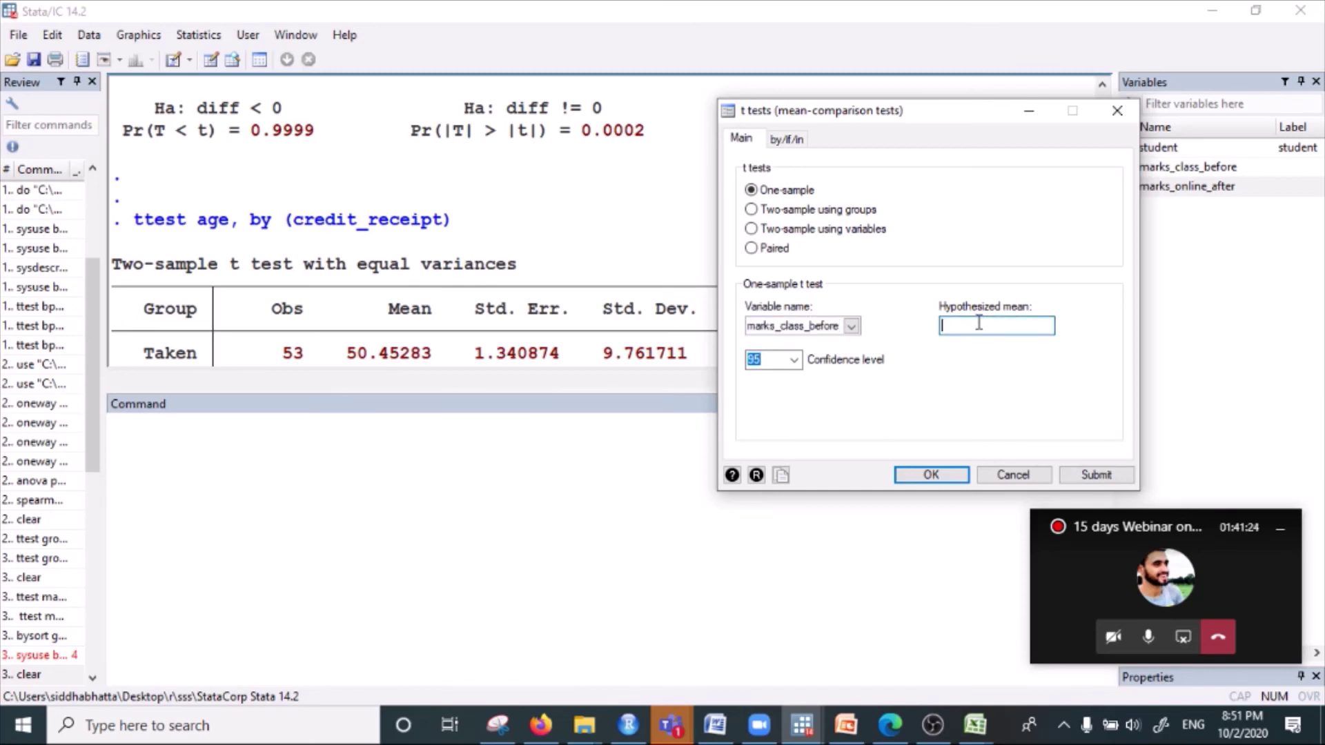
{"action": "type", "text": "60"}
- Review the chosen variable and hypothesized mean, and run the one-sample t test
{"action": "left_click", "coordinate": [851, 327]}
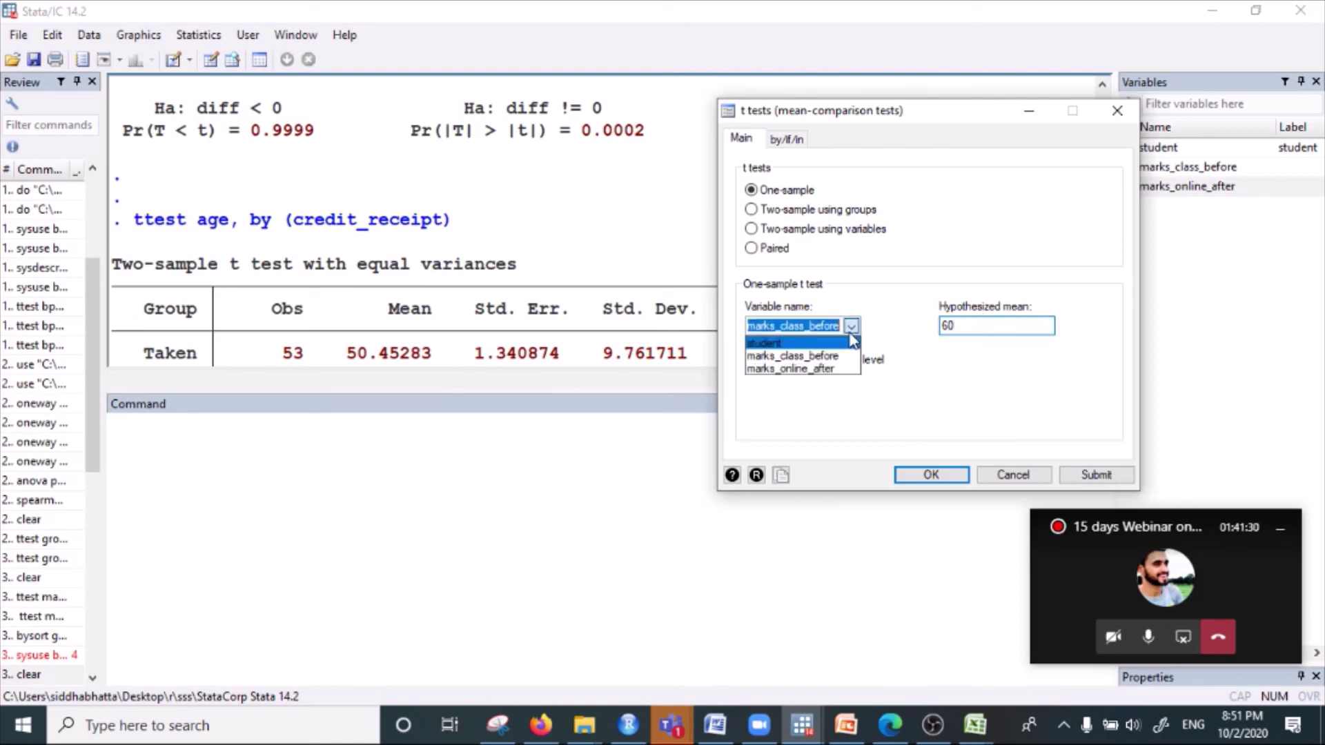
{"action": "left_click", "coordinate": [850, 331]}
{"action": "left_click", "coordinate": [1002, 329]}
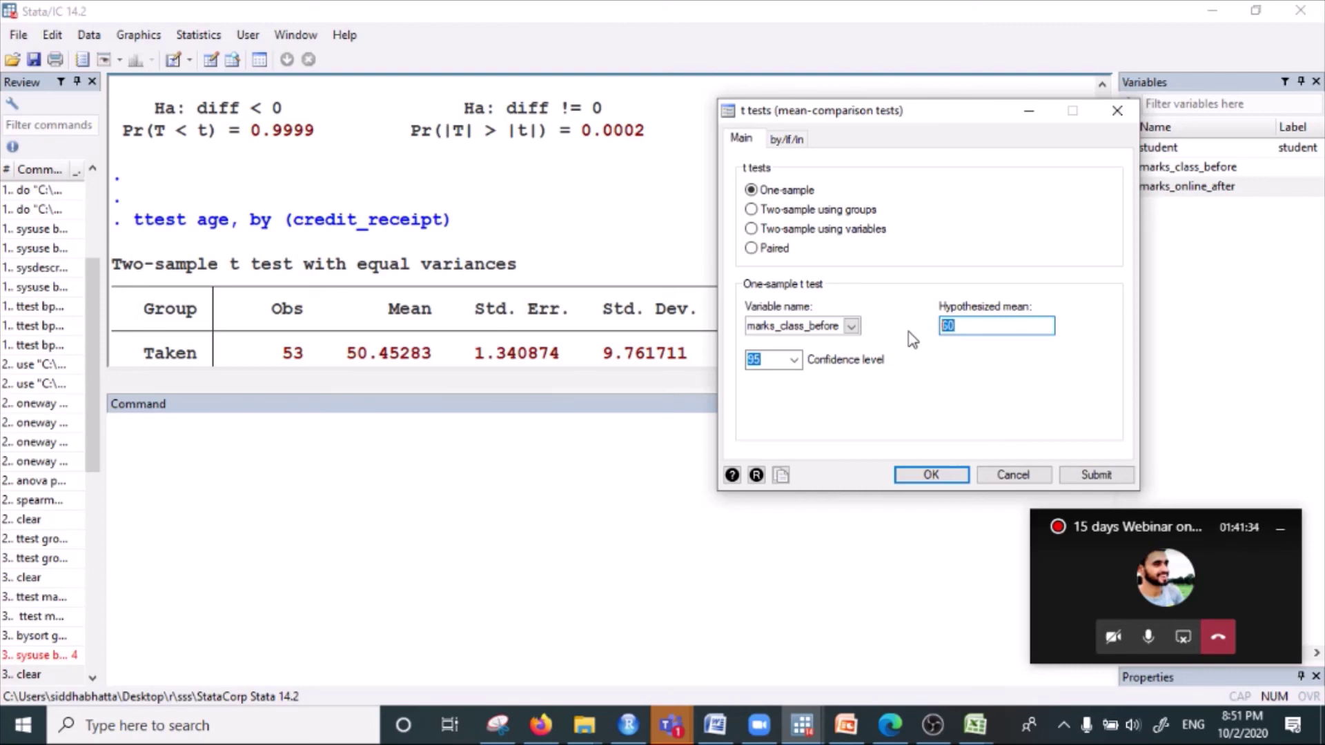
{"action": "left_click", "coordinate": [848, 330]}
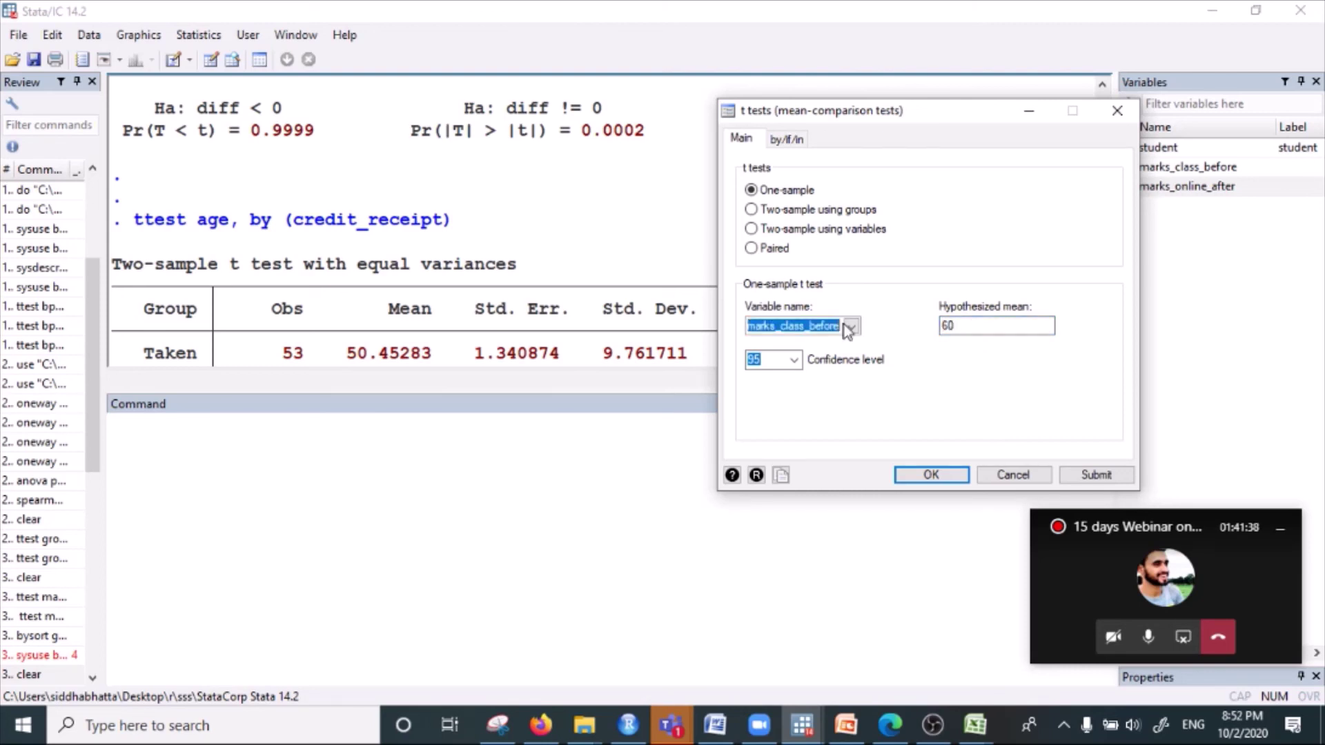
{"action": "left_click", "coordinate": [995, 327]}
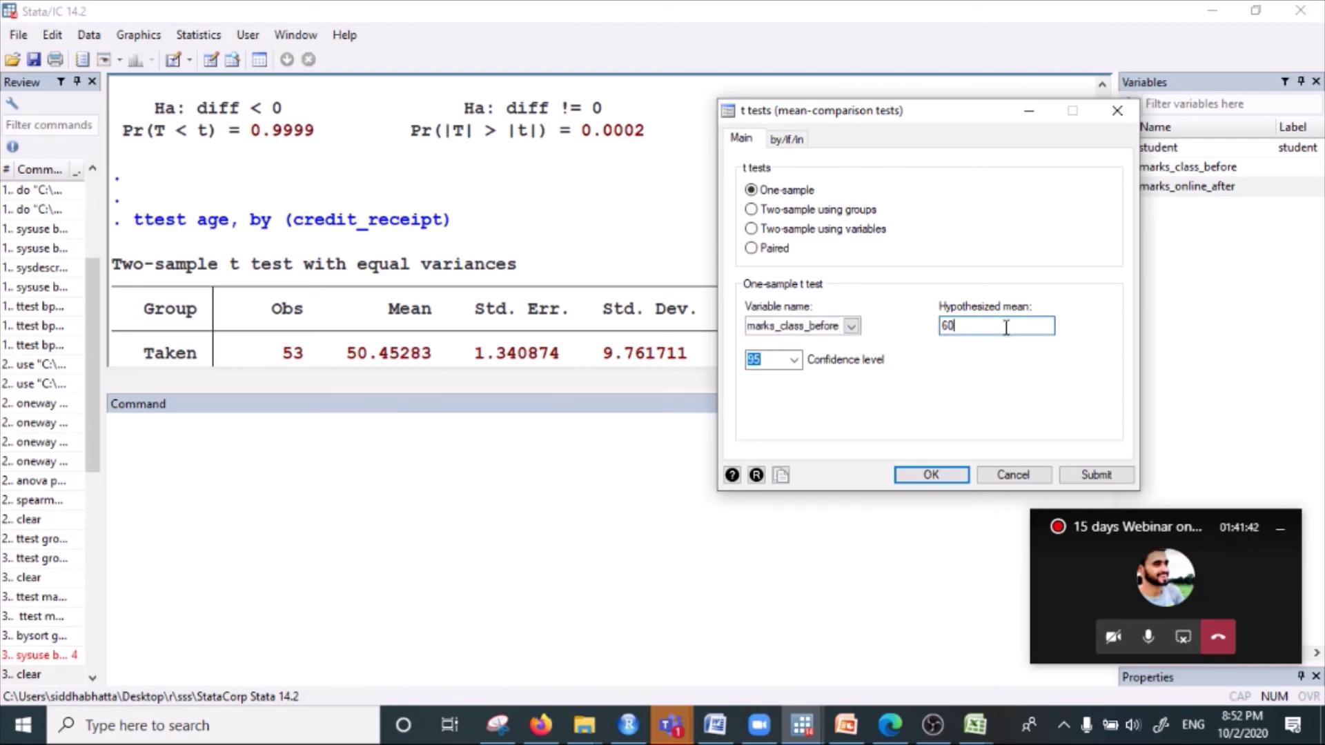
{"action": "left_click_drag", "start_coordinate": [967, 322], "coordinate": [927, 320]}
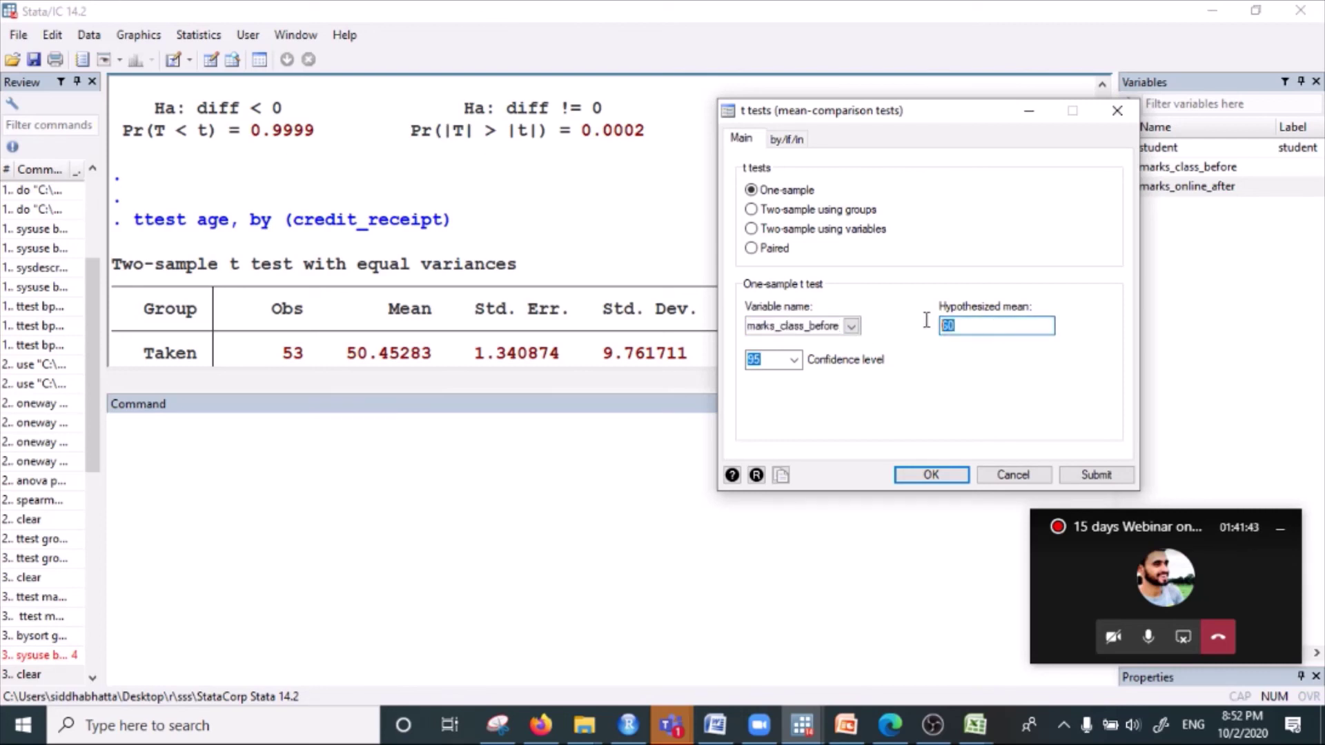
{"action": "left_click", "coordinate": [923, 473]}
- Examine the null hypothesis and the two-sided p-value in the one-sample t test output
{"action": "left_click", "coordinate": [196, 367]}
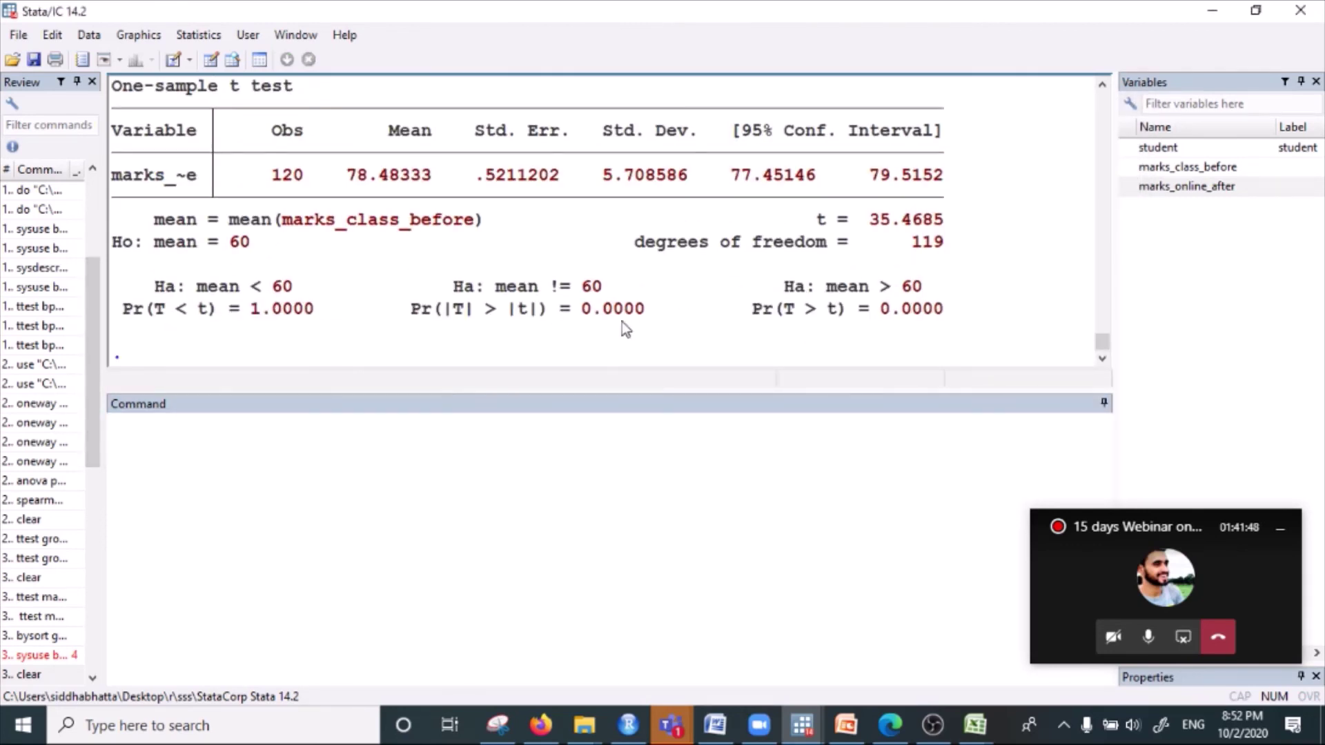
{"action": "left_click_drag", "start_coordinate": [577, 312], "coordinate": [648, 315]}
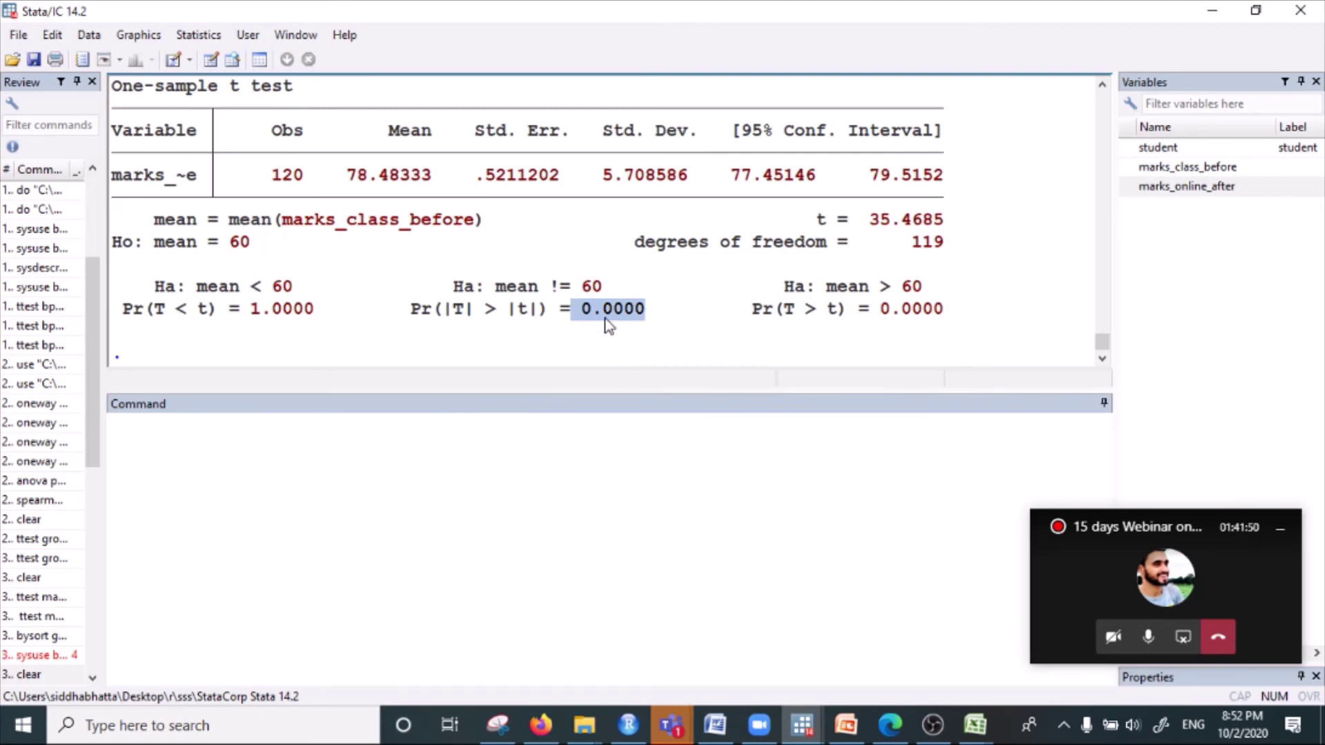
{"action": "left_click_drag", "start_coordinate": [156, 243], "coordinate": [269, 250]}
{"action": "left_click_drag", "start_coordinate": [581, 312], "coordinate": [640, 316]}
- Set up a two-sample t test using groups with marks_class_before as the tested variable
{"action": "left_click", "coordinate": [199, 38]}
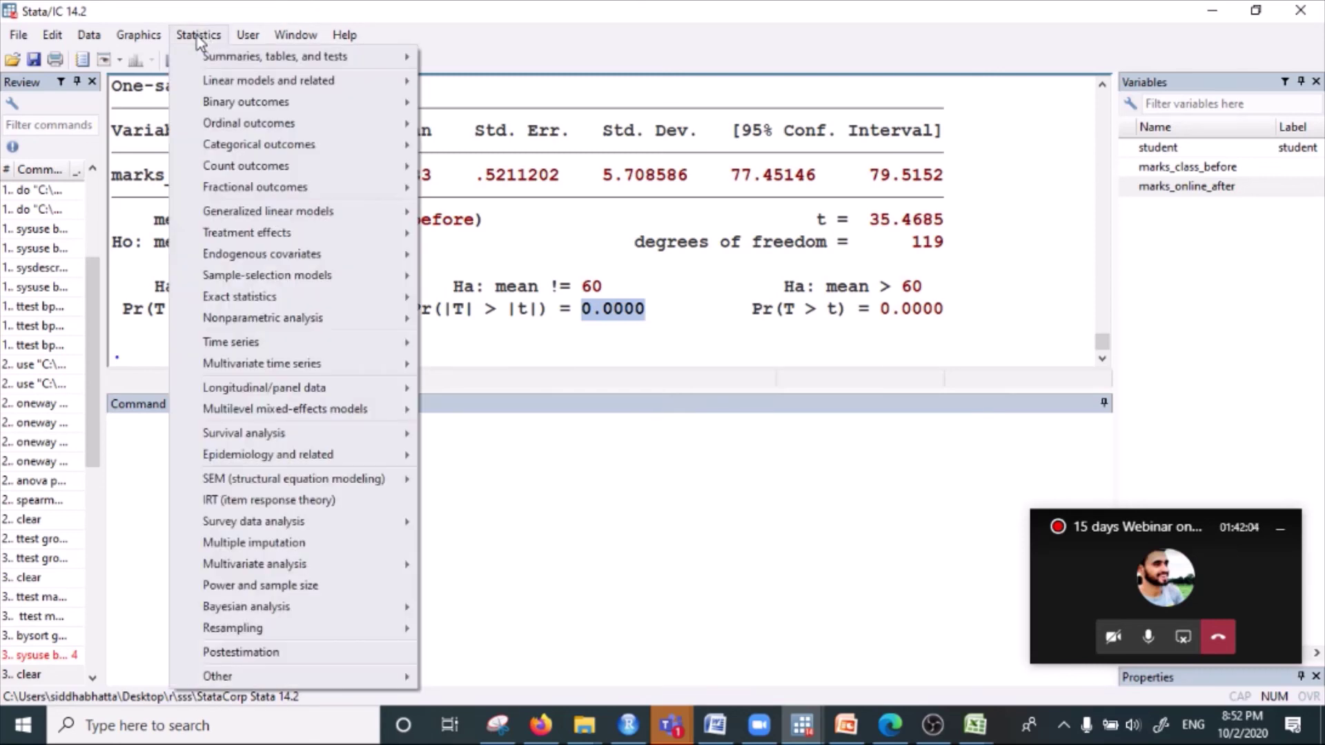
{"action": "mouse_move", "coordinate": [354, 57]}
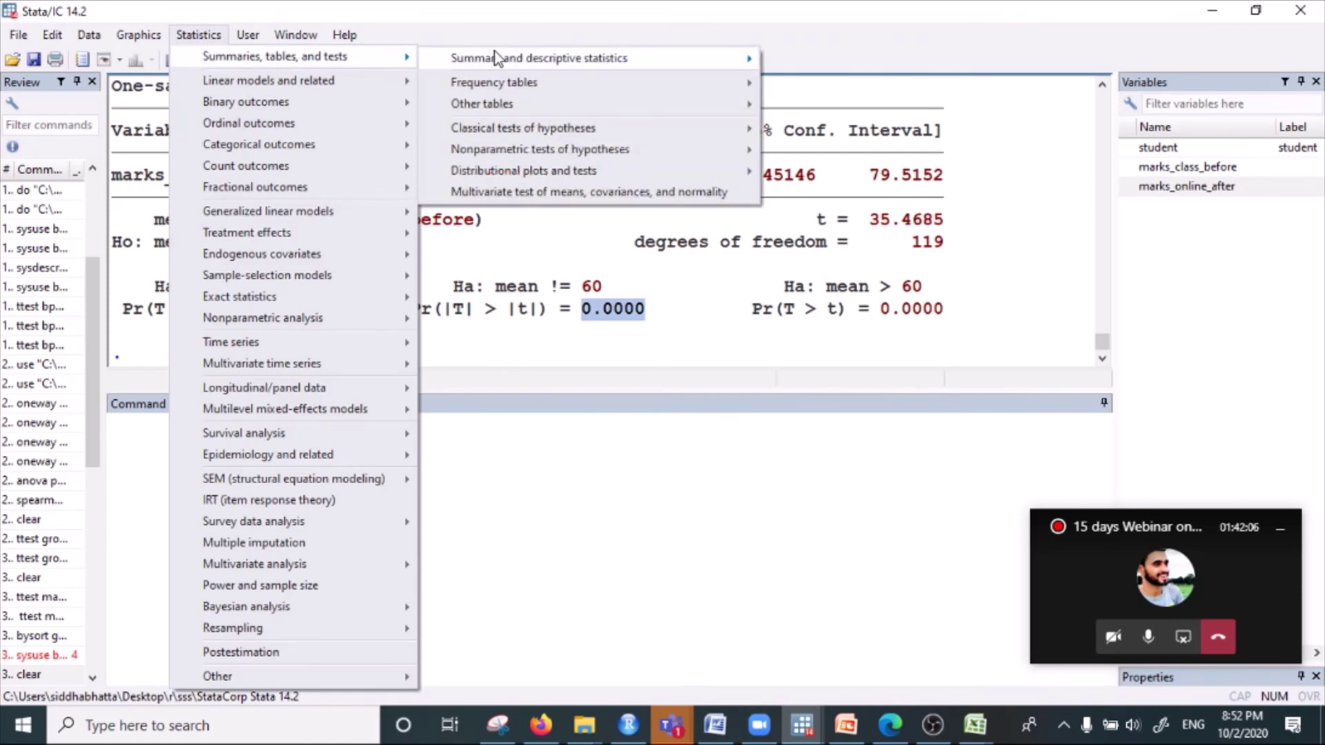
{"action": "mouse_move", "coordinate": [647, 55]}
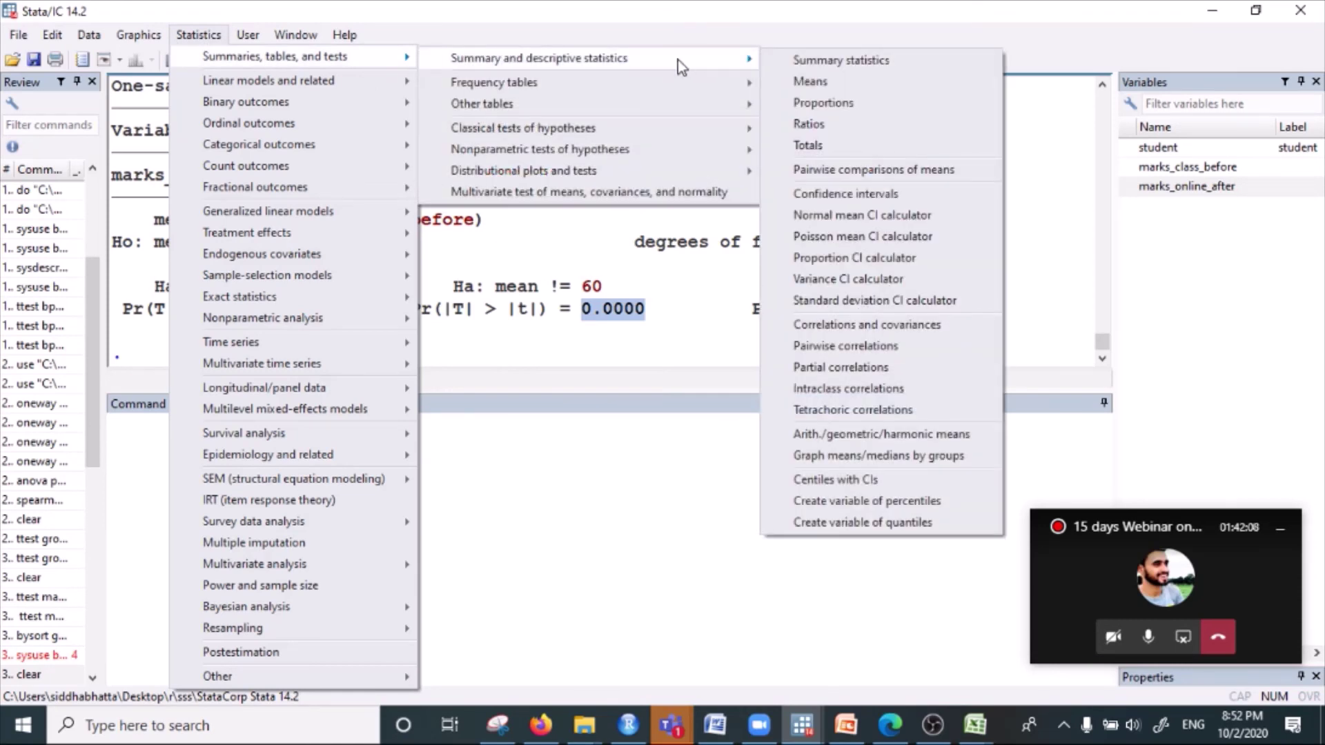
{"action": "mouse_move", "coordinate": [664, 127]}
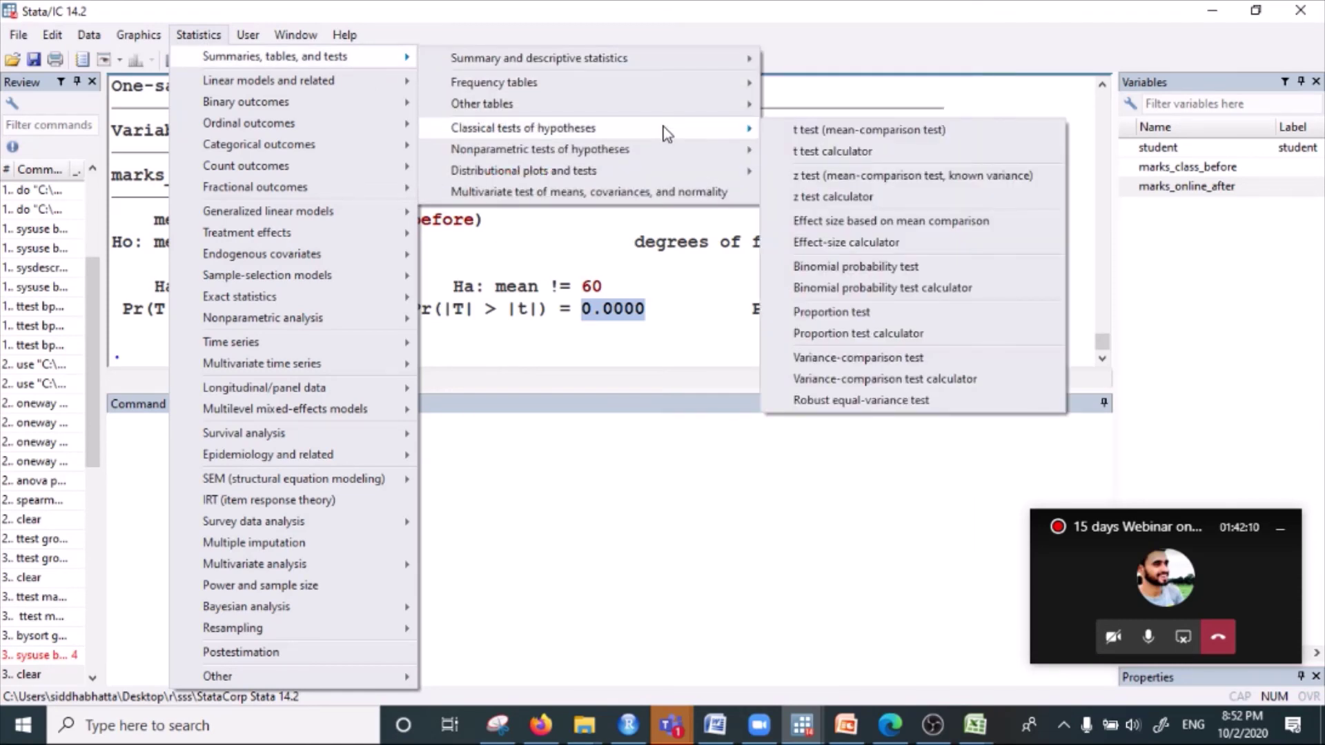
{"action": "left_click", "coordinate": [815, 130]}
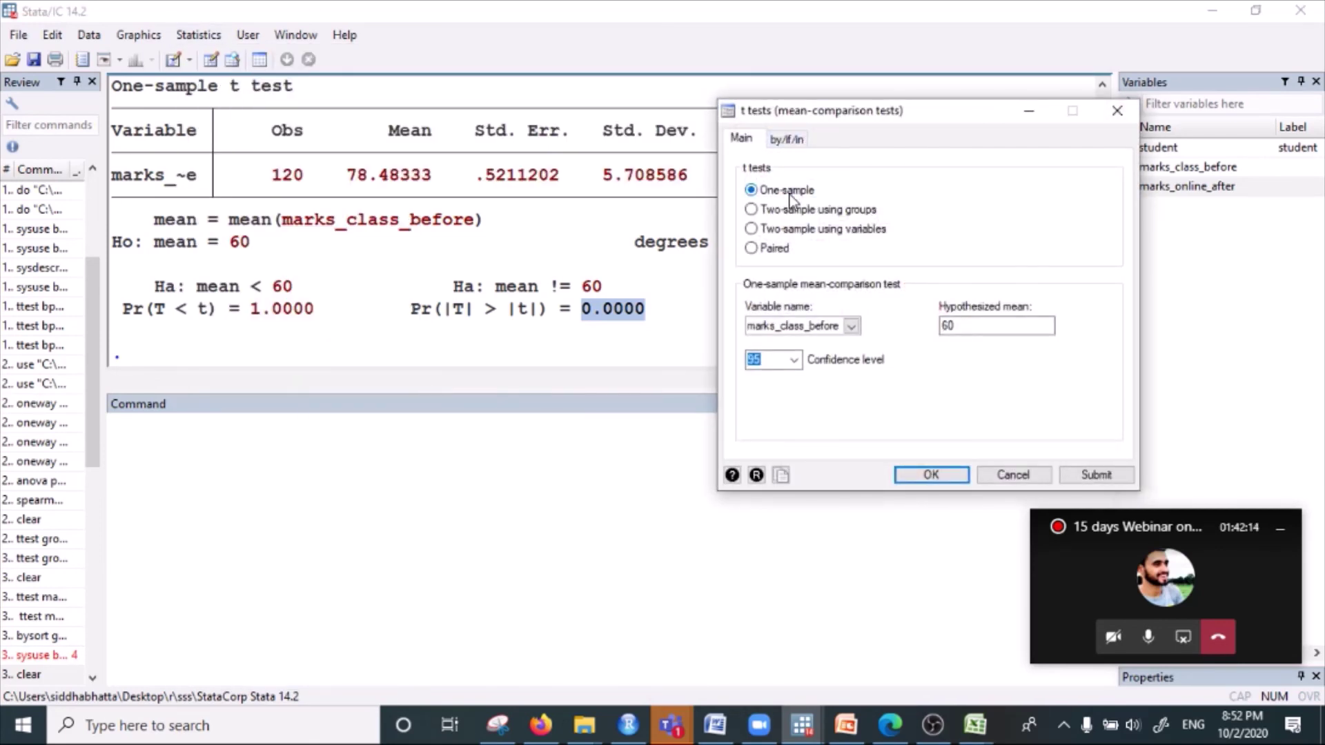
{"action": "left_click", "coordinate": [752, 211]}
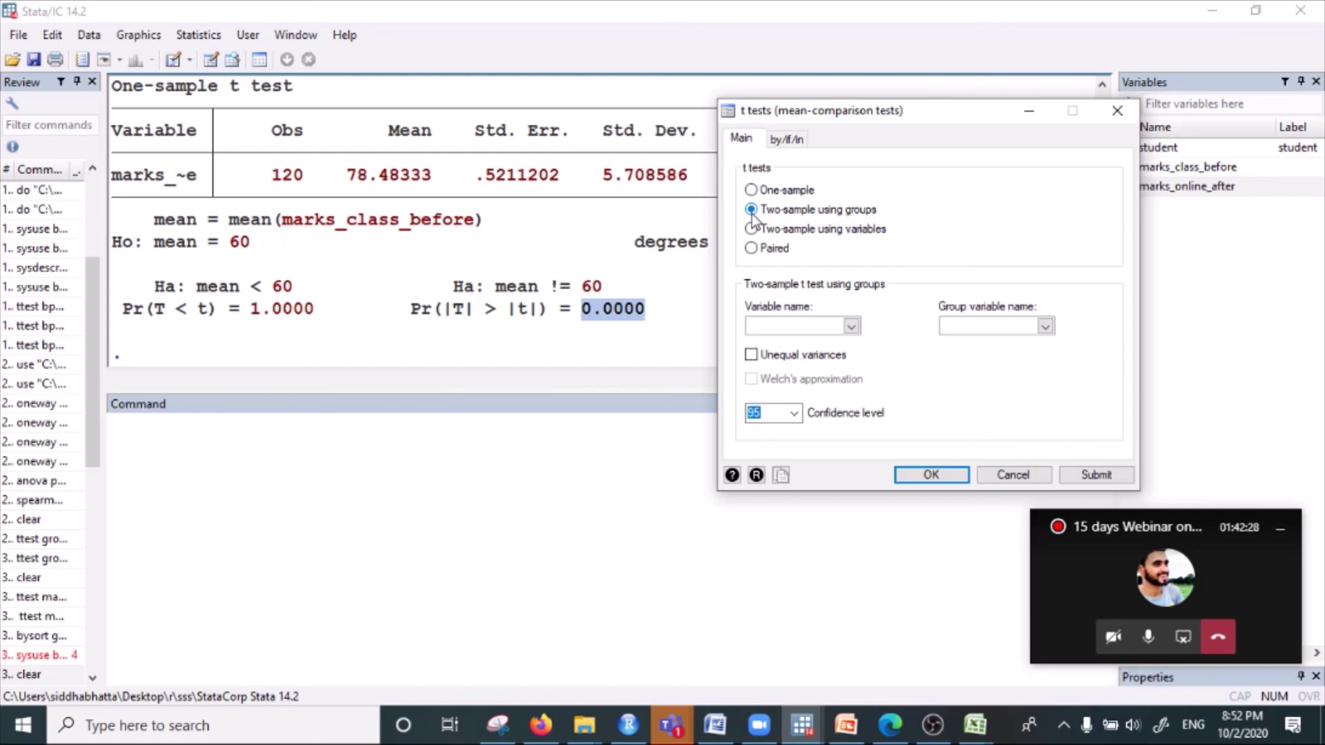
{"action": "left_click", "coordinate": [852, 327]}
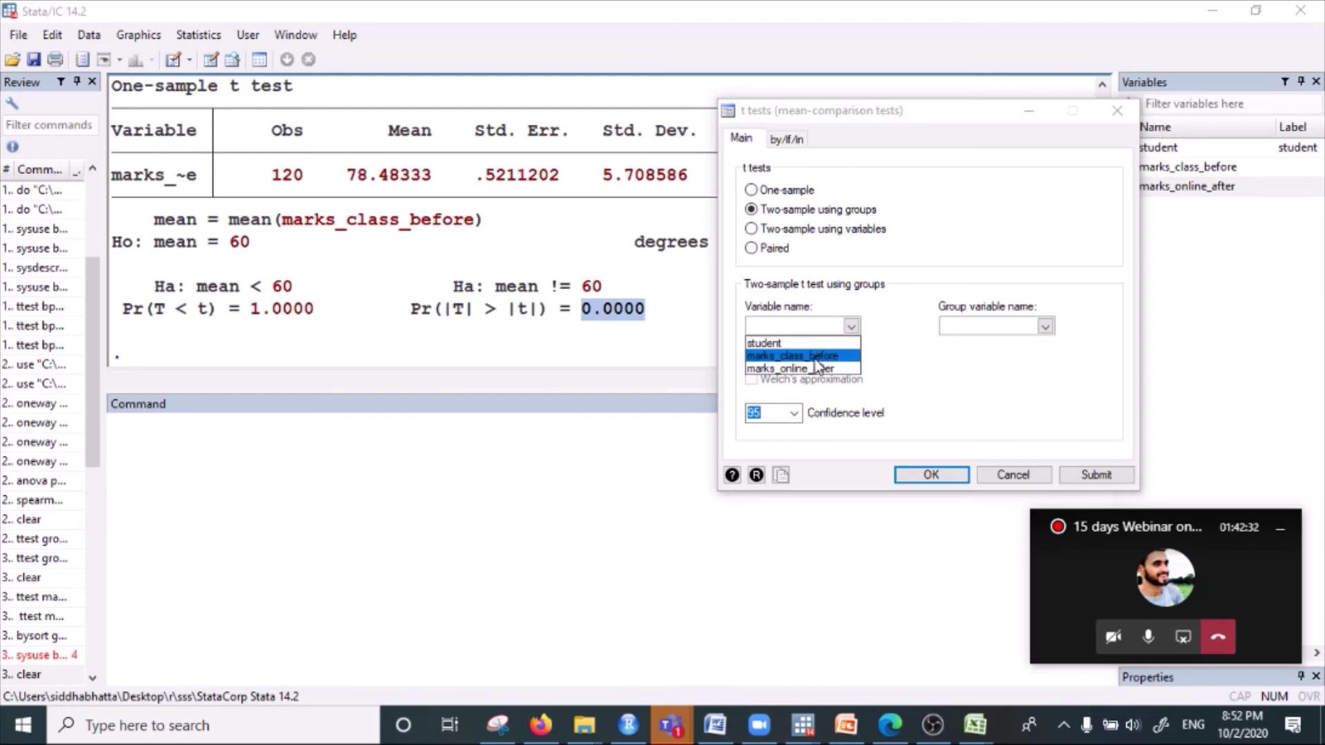
{"action": "left_click", "coordinate": [804, 356]}
- Look through the choices for the group variable and close the t test setup without running it
{"action": "left_click", "coordinate": [1045, 327]}
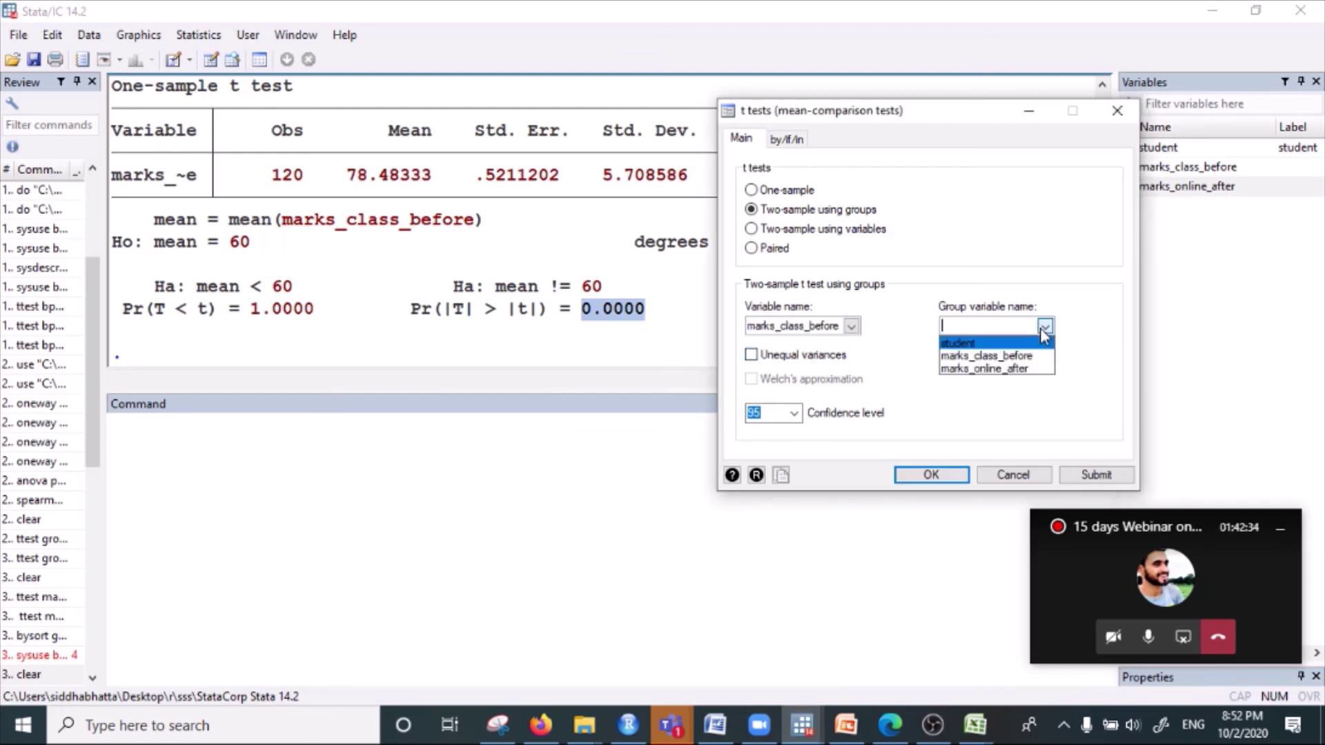
{"action": "left_click", "coordinate": [1043, 328]}
{"action": "left_click", "coordinate": [848, 332]}
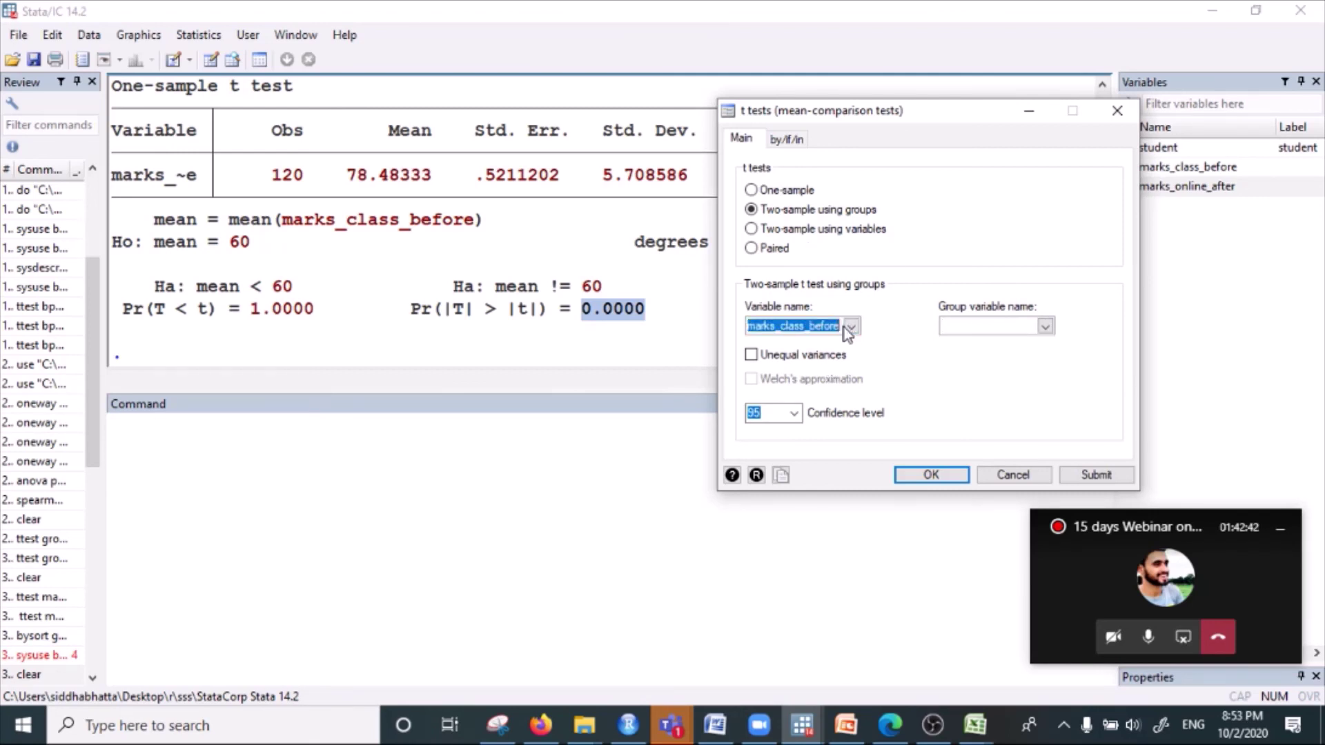
{"action": "left_click", "coordinate": [1001, 328]}
{"action": "left_click", "coordinate": [1045, 326]}
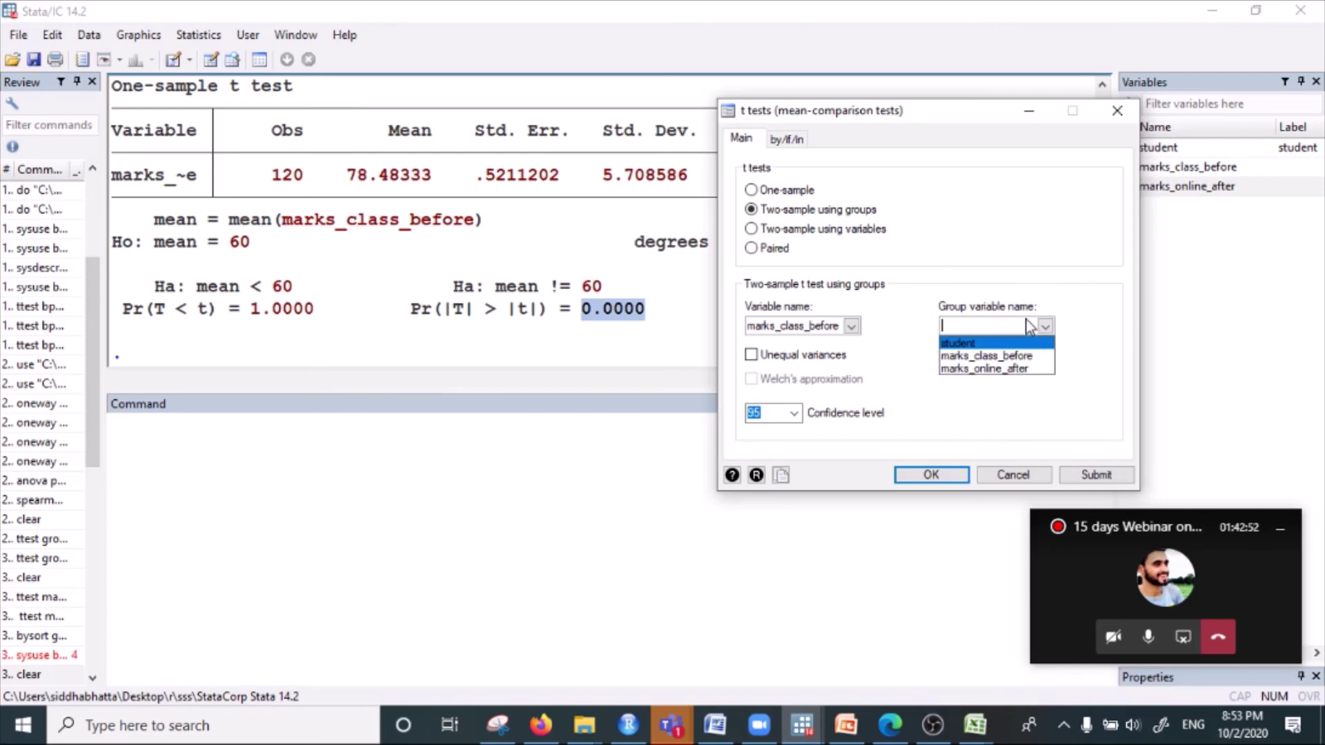
{"action": "left_click", "coordinate": [1045, 329]}
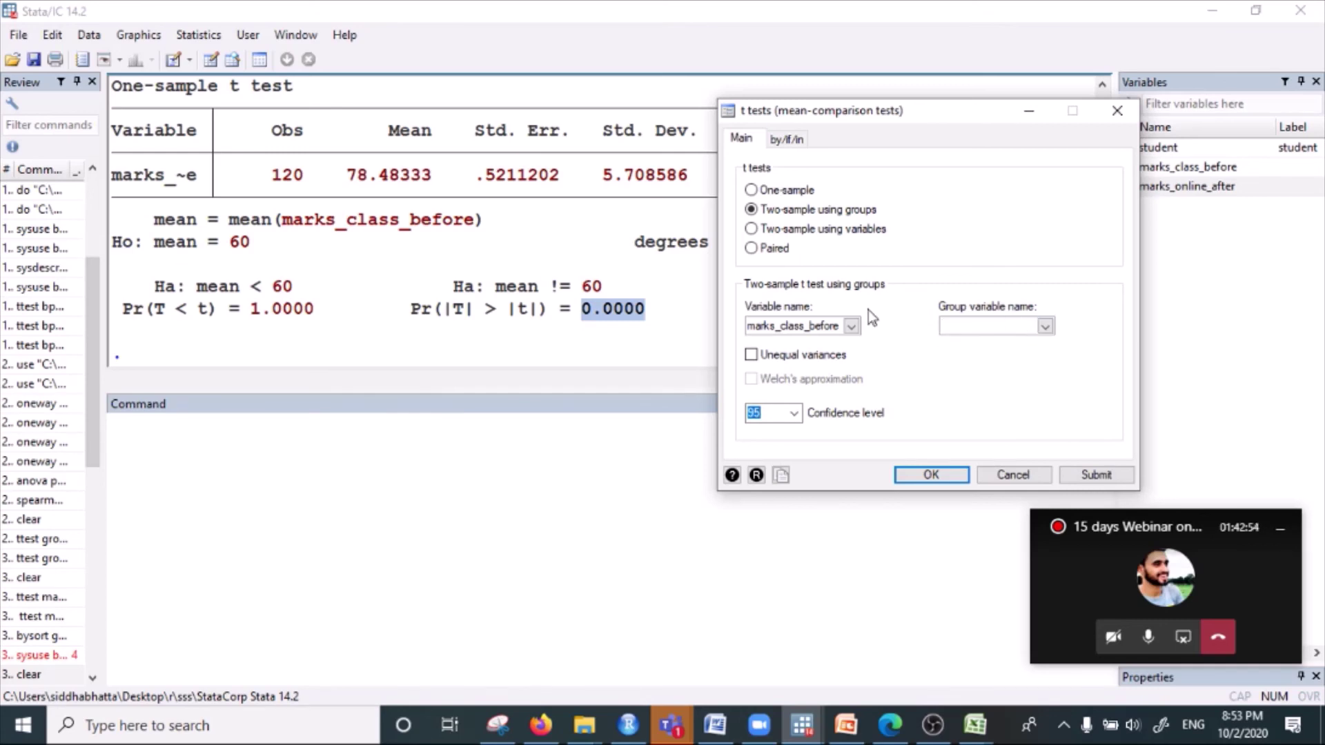
{"action": "left_click", "coordinate": [1117, 110]}
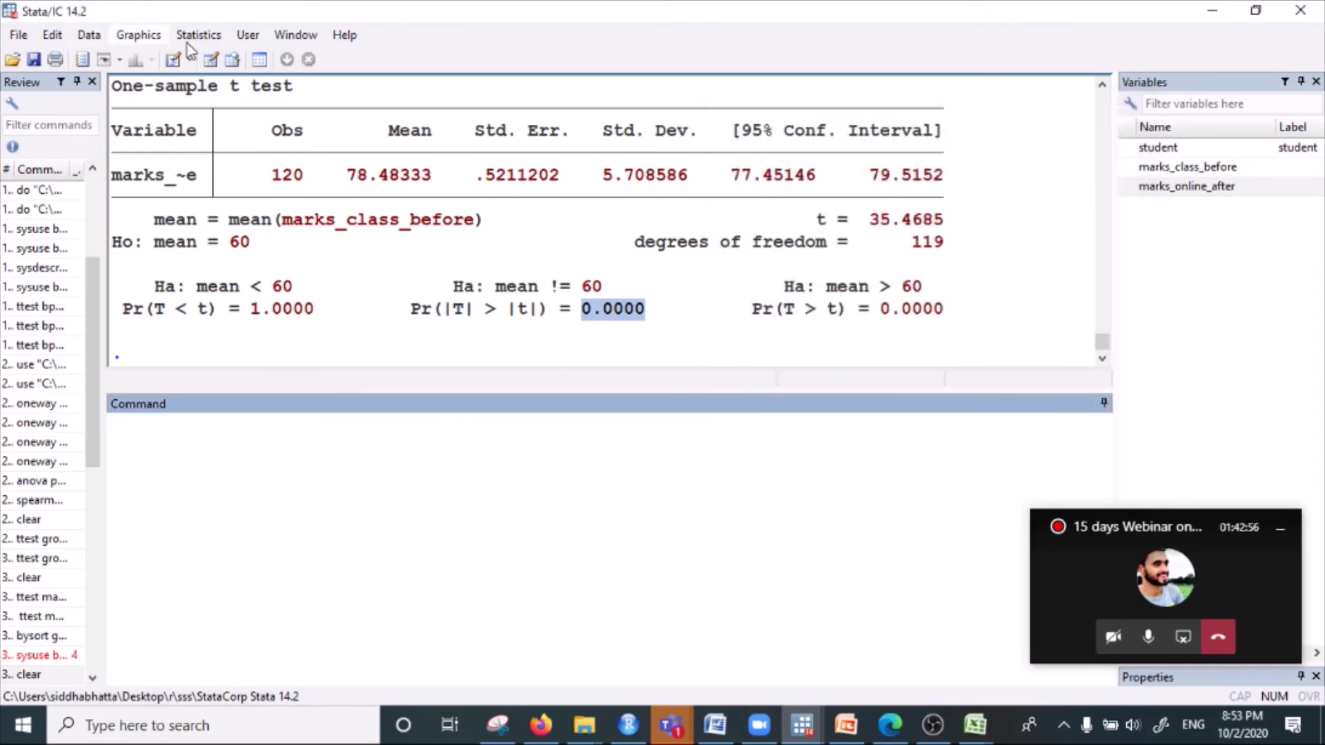
- Set up a mean-comparison t test of the paired type
{"action": "left_click", "coordinate": [200, 35]}
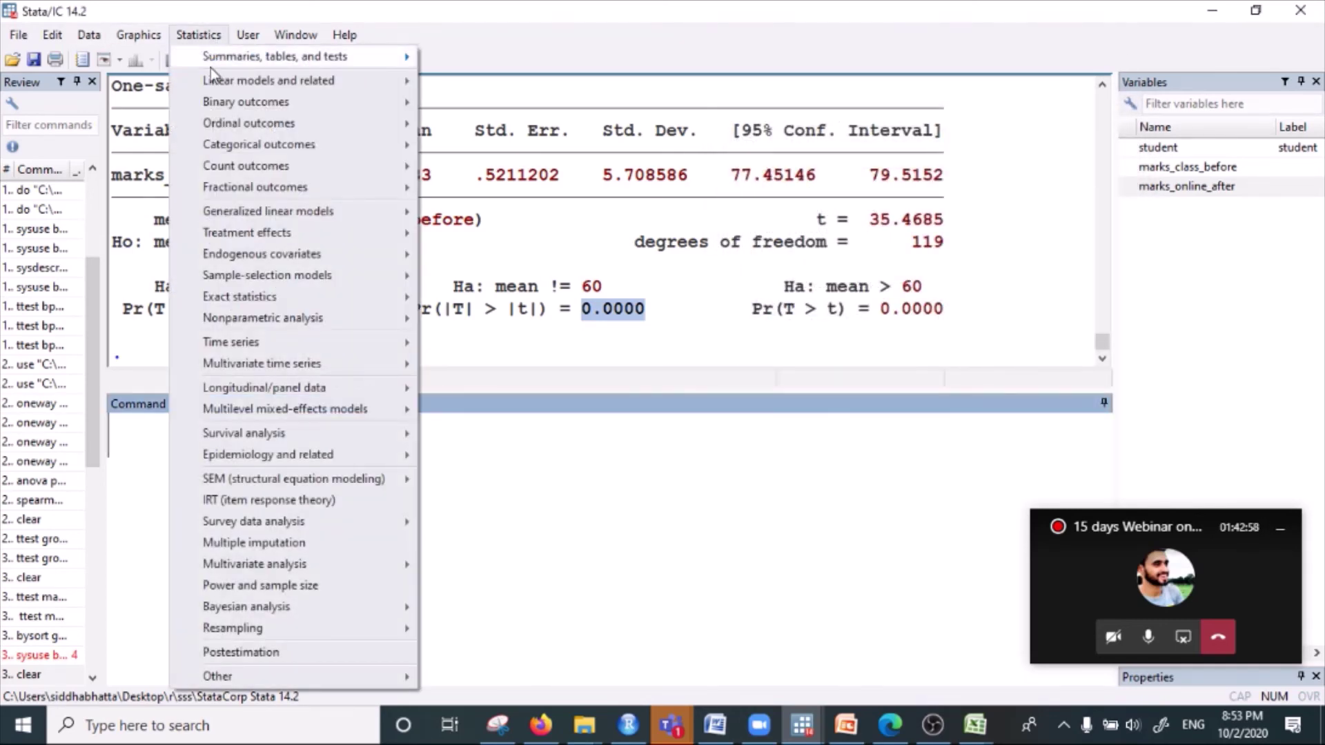
{"action": "mouse_move", "coordinate": [279, 60]}
{"action": "mouse_move", "coordinate": [711, 67]}
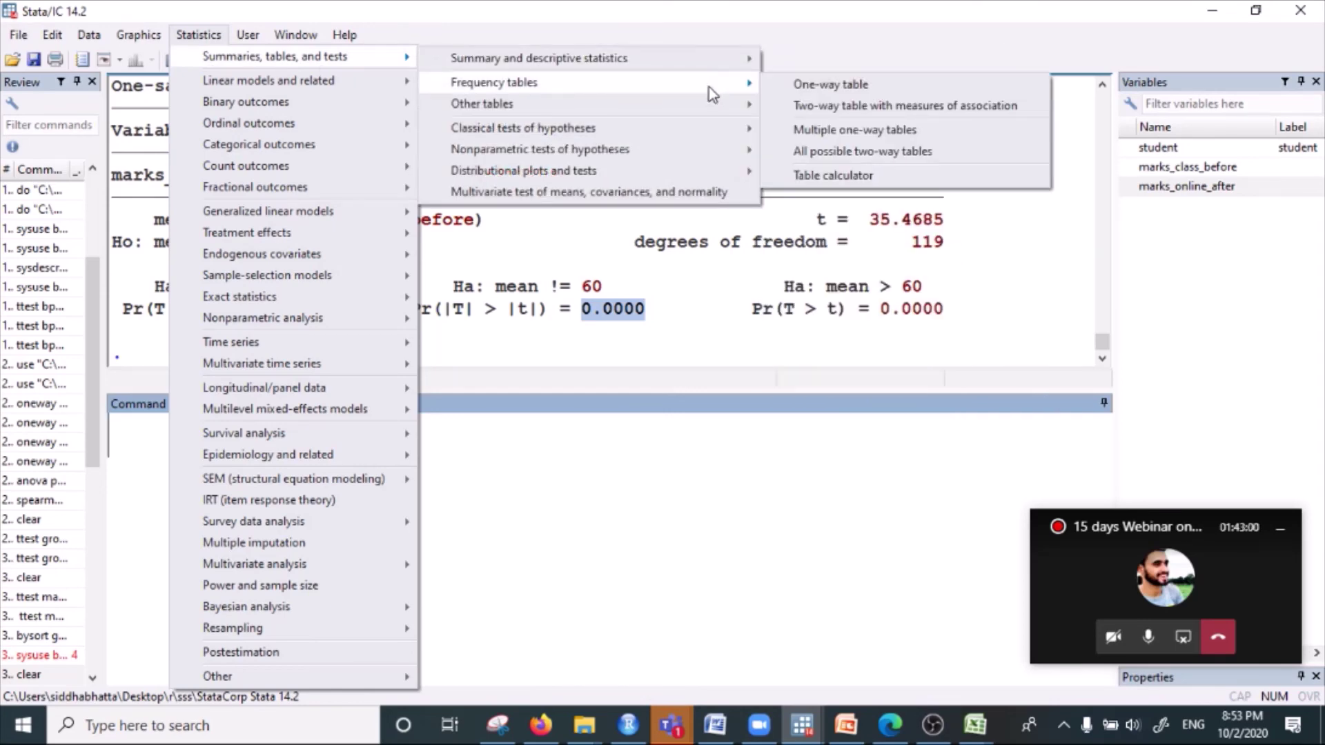
{"action": "mouse_move", "coordinate": [710, 129]}
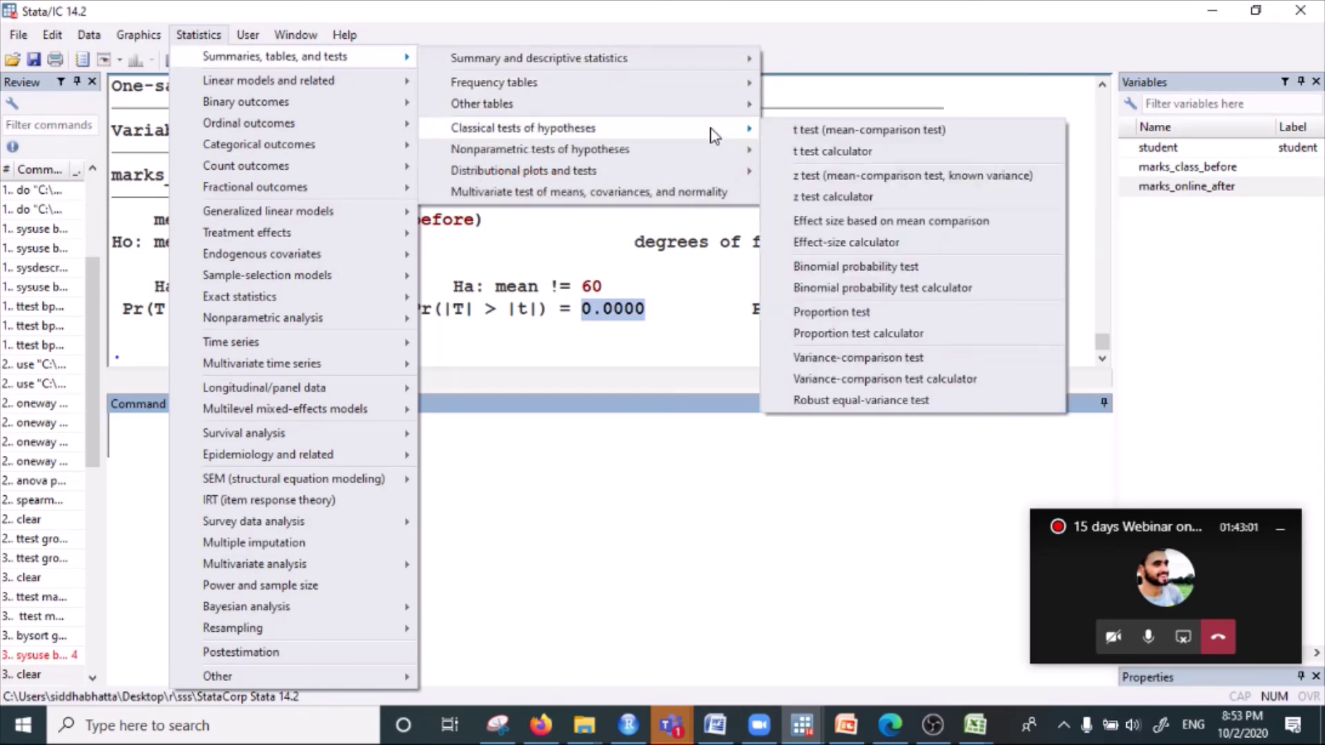
{"action": "left_click", "coordinate": [877, 129]}
{"action": "left_click", "coordinate": [752, 249]}
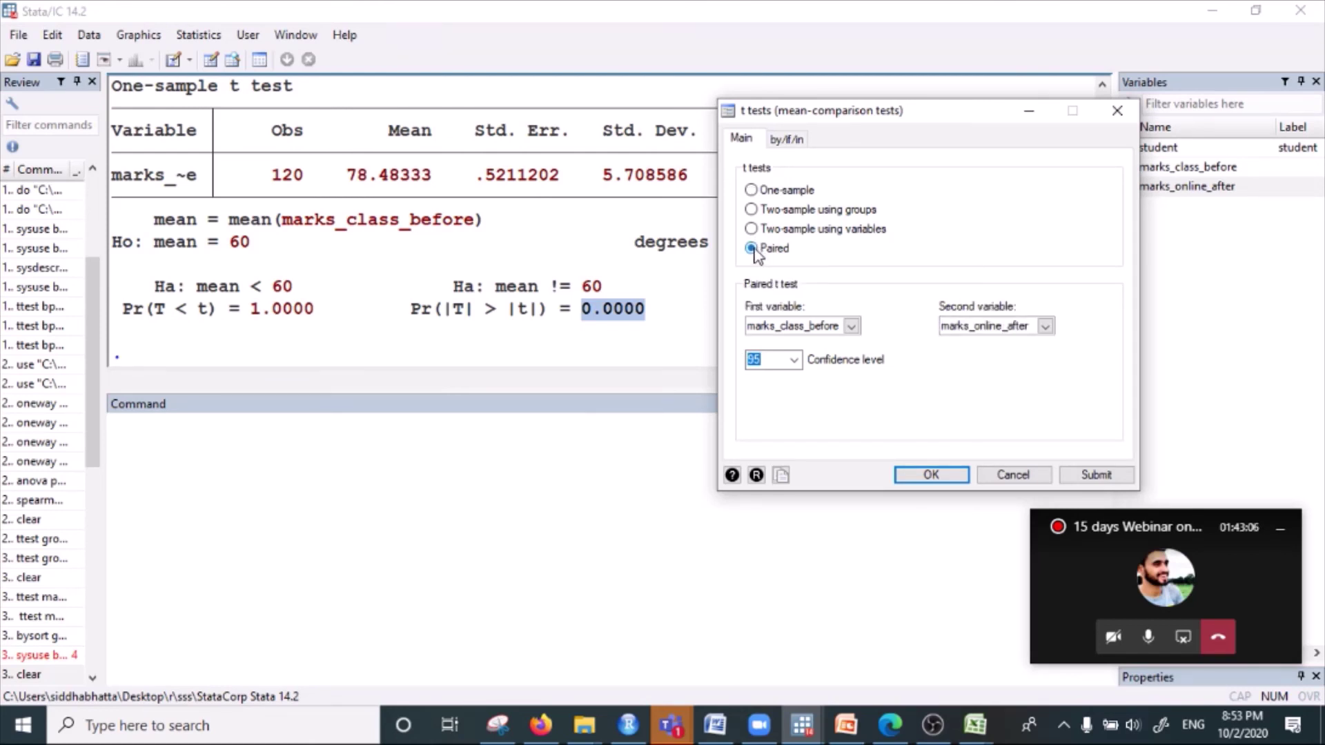
- Run the paired t test with marks_class_before as first variable and marks_online_after as second, and display its full output
{"action": "left_click", "coordinate": [852, 326]}
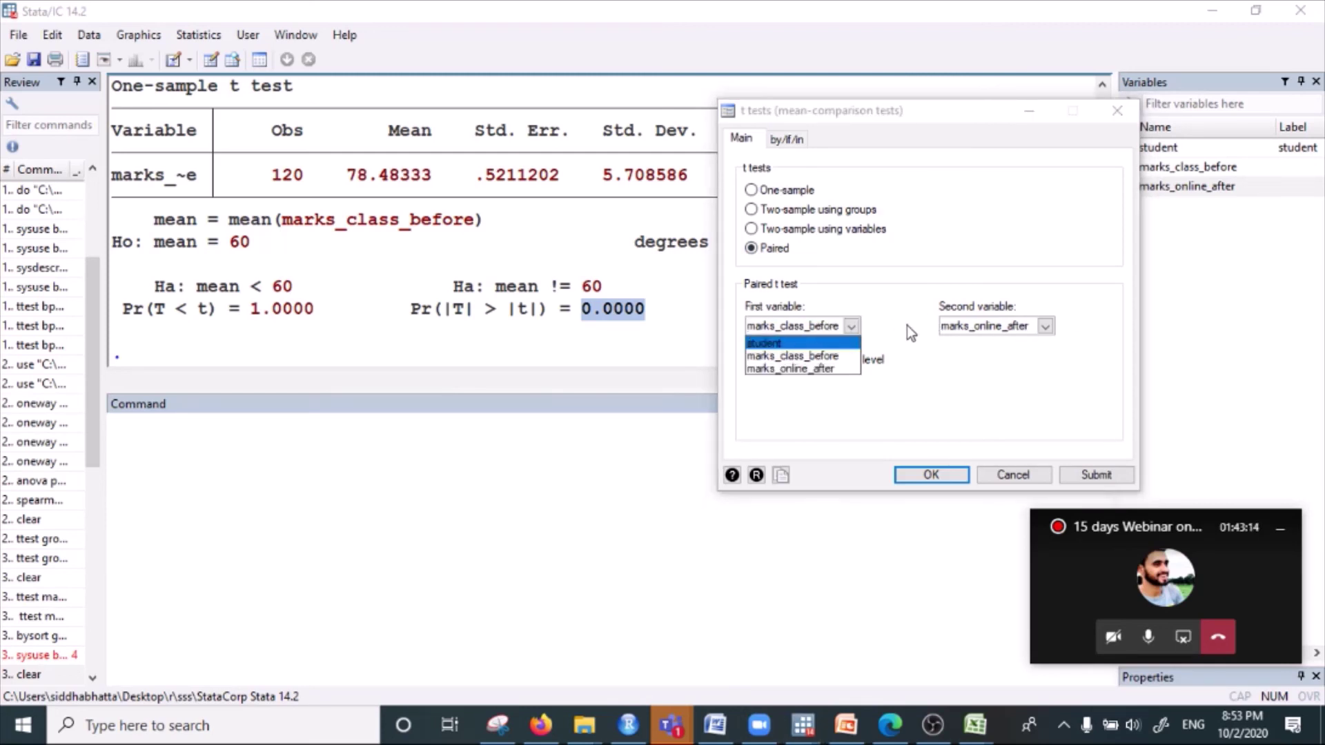
{"action": "left_click", "coordinate": [851, 326]}
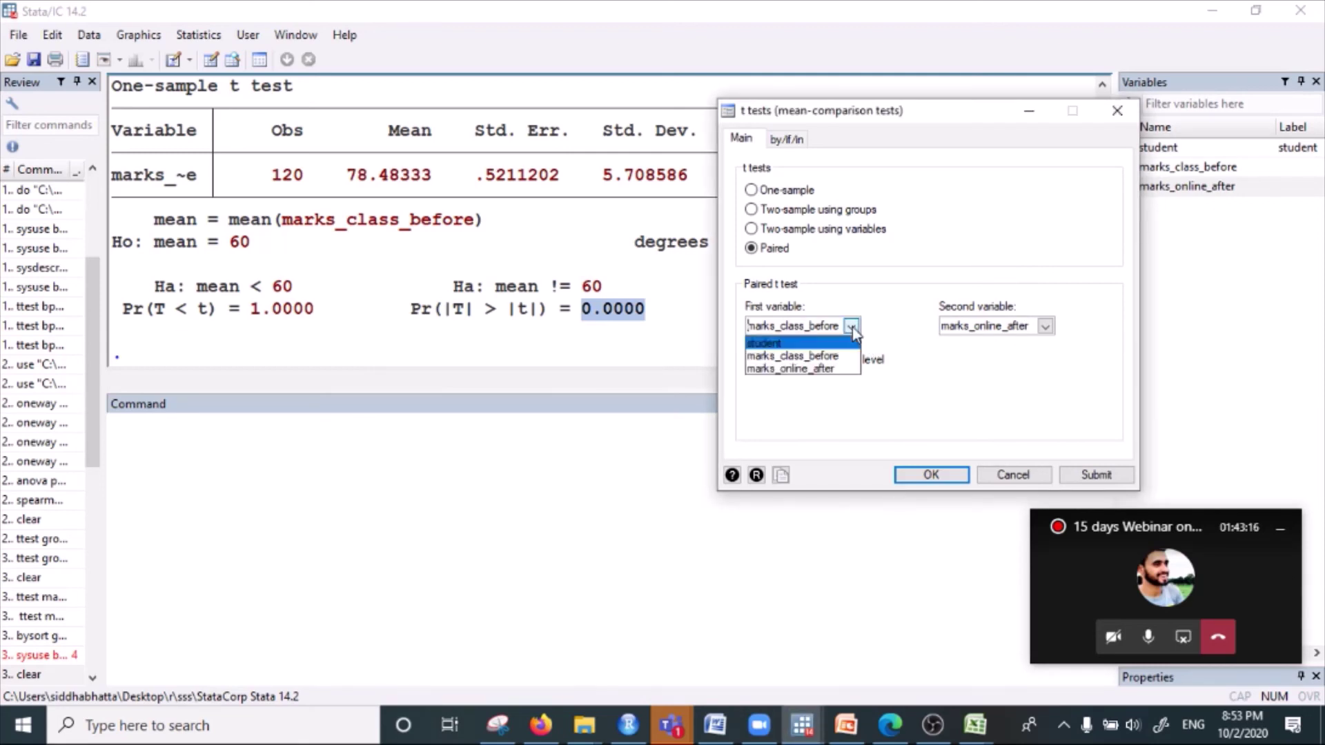
{"action": "left_click", "coordinate": [835, 356]}
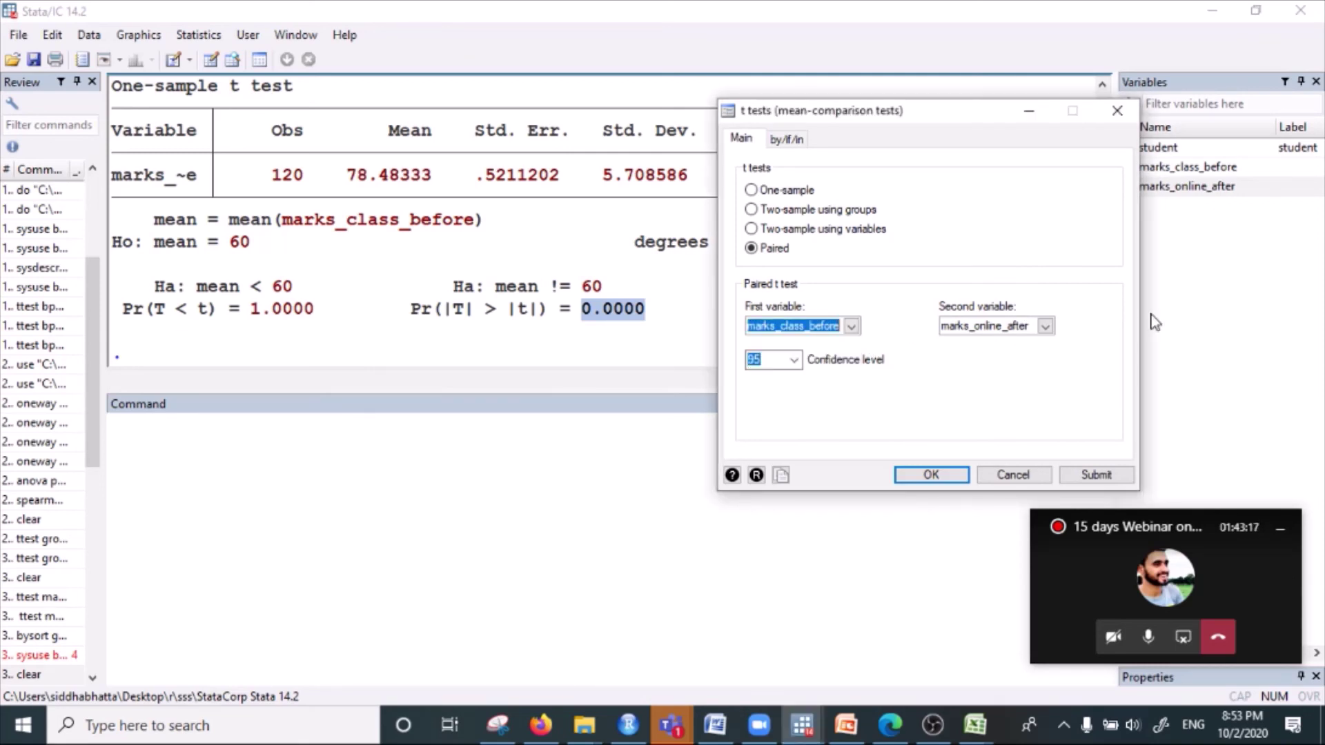
{"action": "left_click", "coordinate": [1045, 326]}
{"action": "left_click", "coordinate": [1018, 370]}
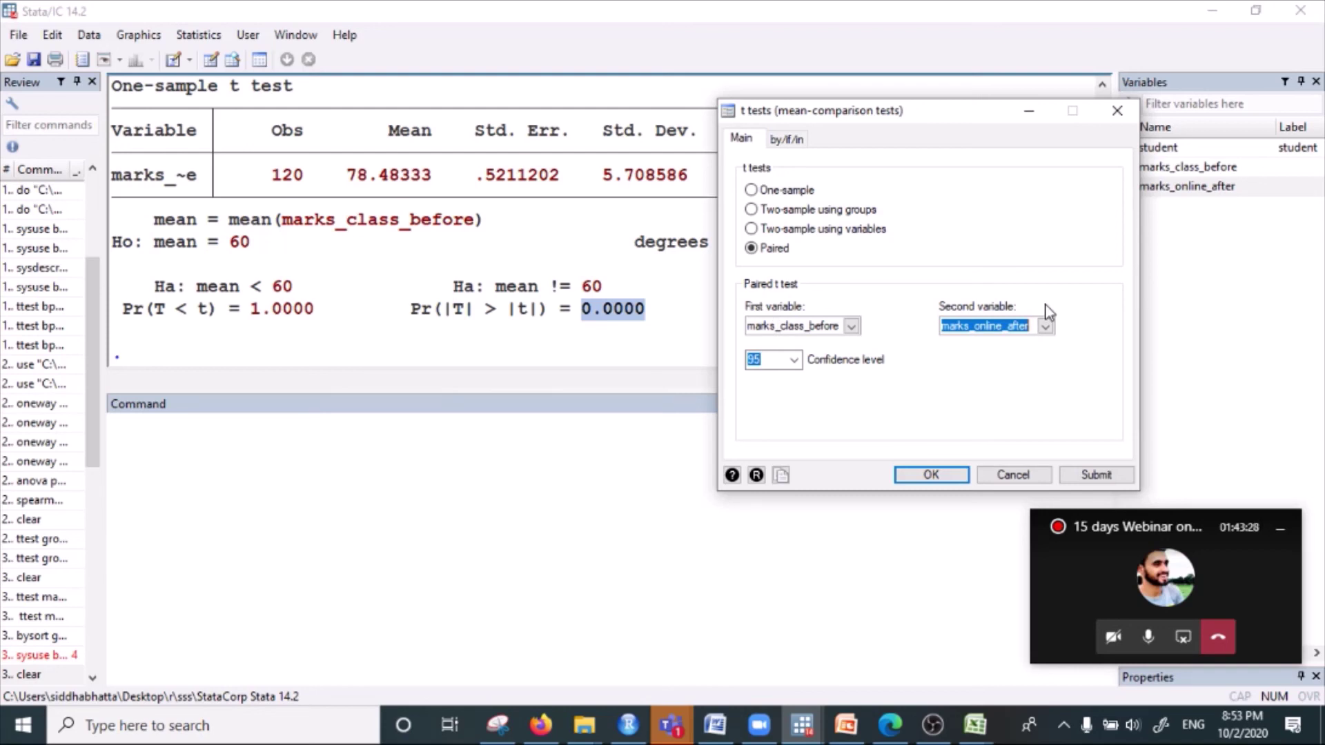
{"action": "left_click", "coordinate": [810, 326]}
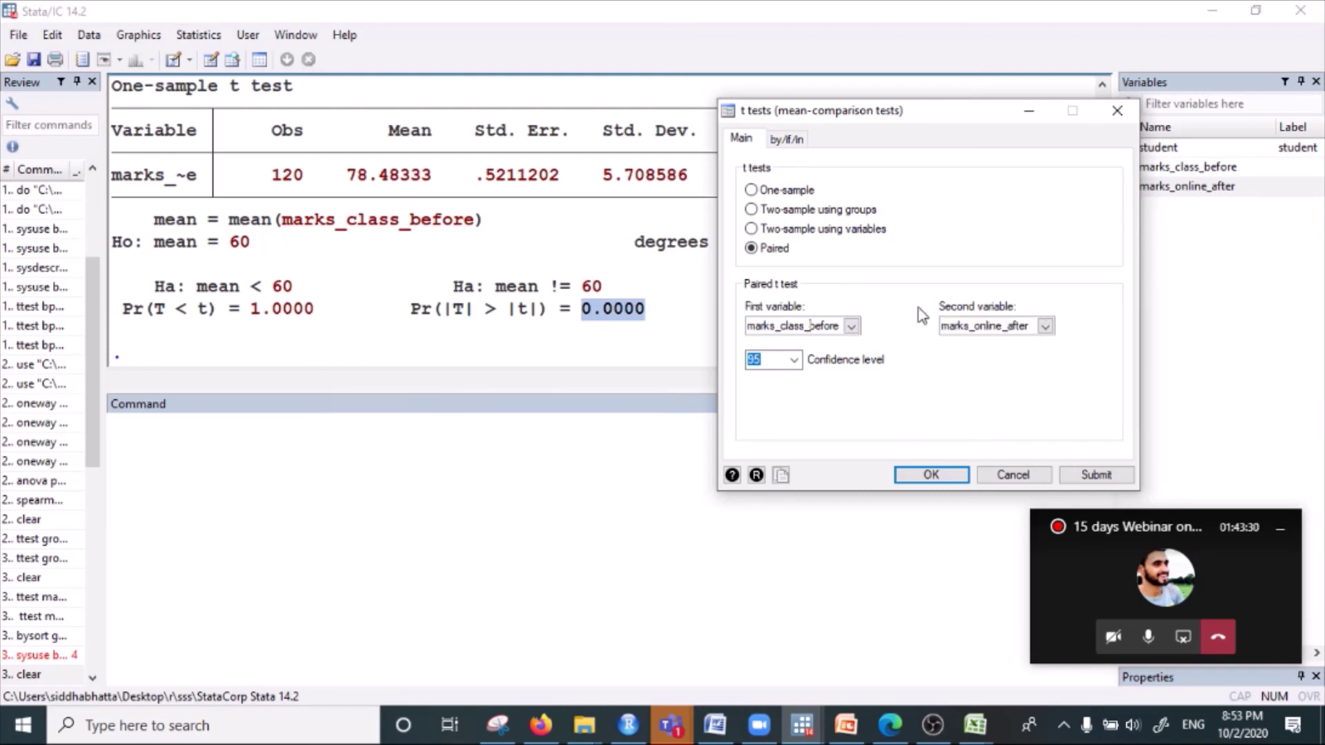
{"action": "left_click", "coordinate": [930, 474]}
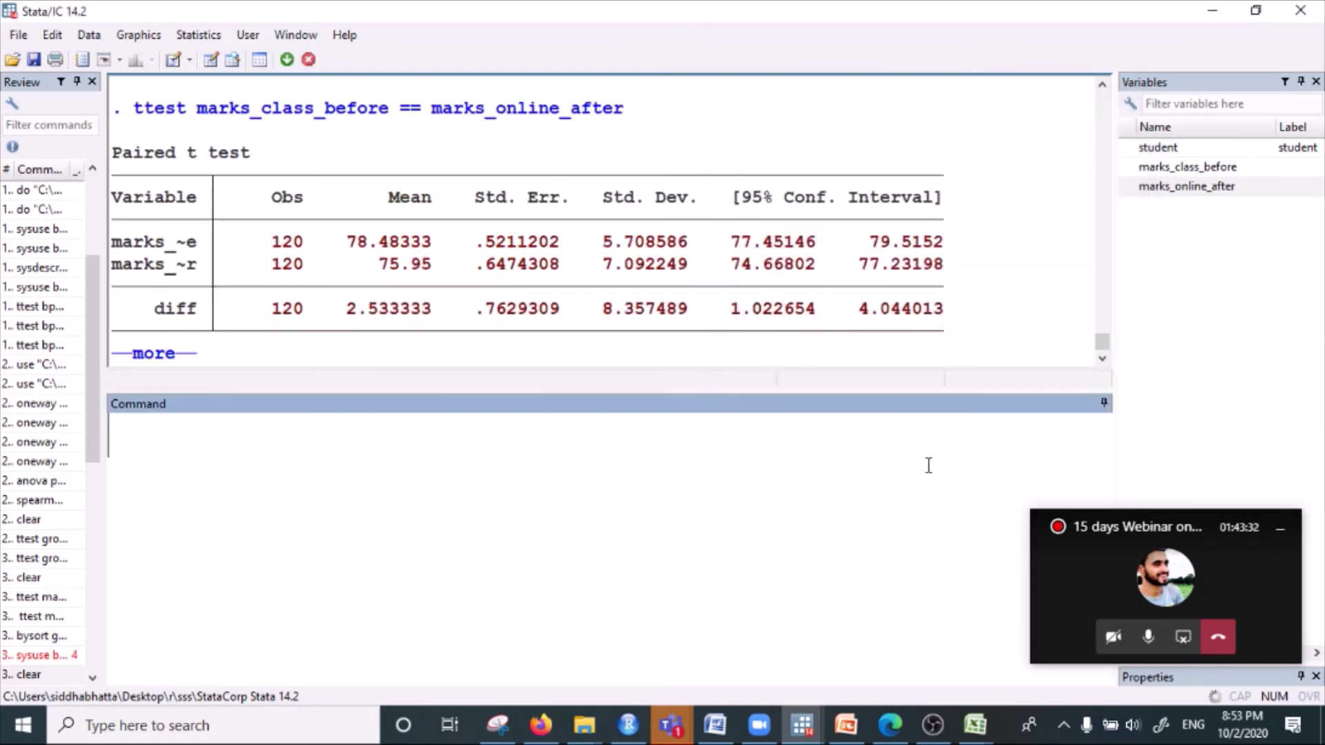
{"action": "left_click", "coordinate": [135, 356]}
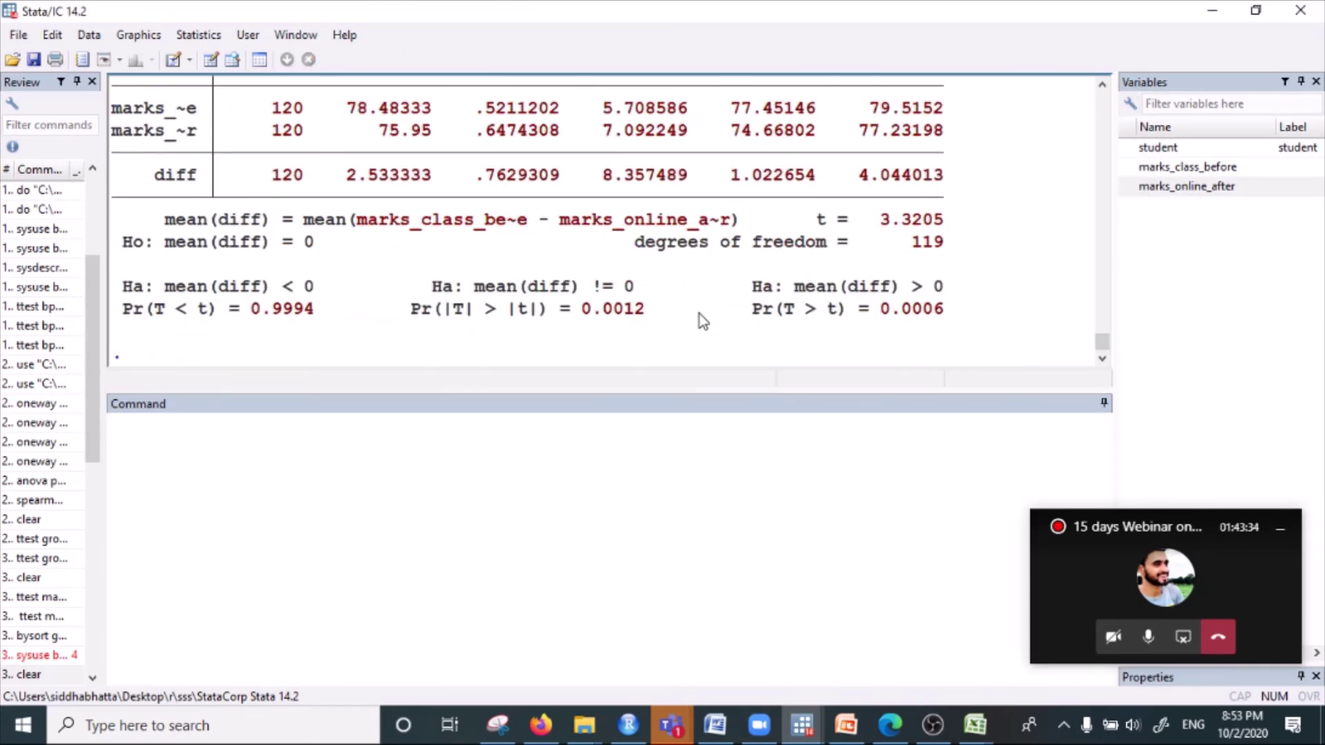
{"action": "scroll", "coordinate": [688, 296], "scroll_direction": "up", "scroll_amount": 3}
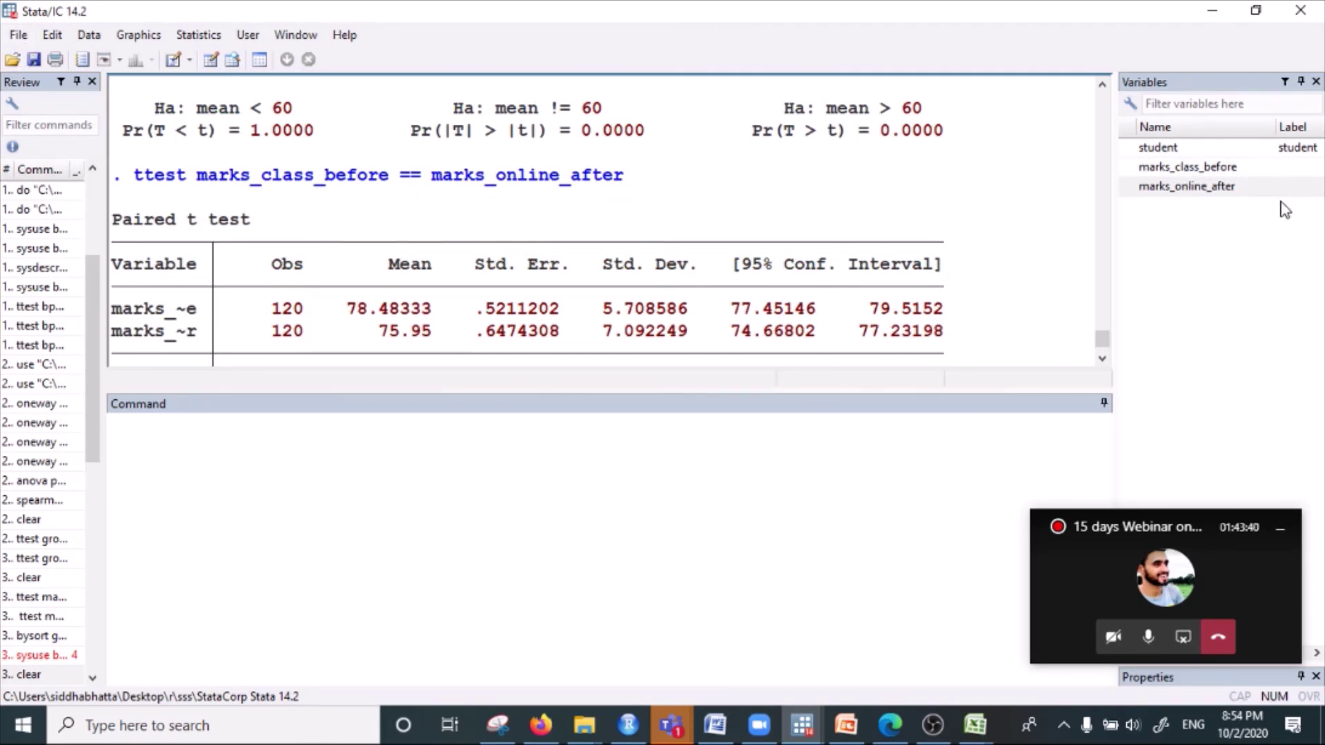
- Open datafile.dta from the KMC folder, discarding the unsaved data in memory
{"action": "left_click", "coordinate": [19, 36]}
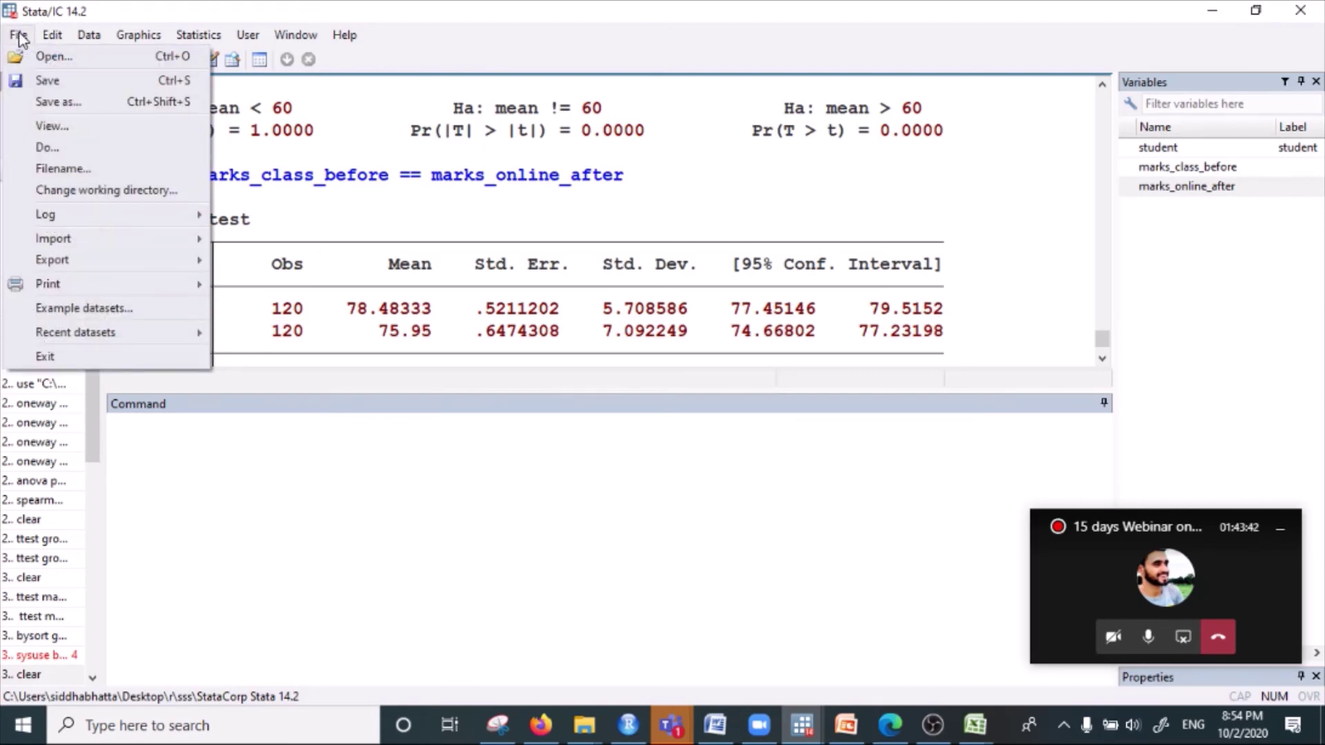
{"action": "left_click", "coordinate": [19, 35]}
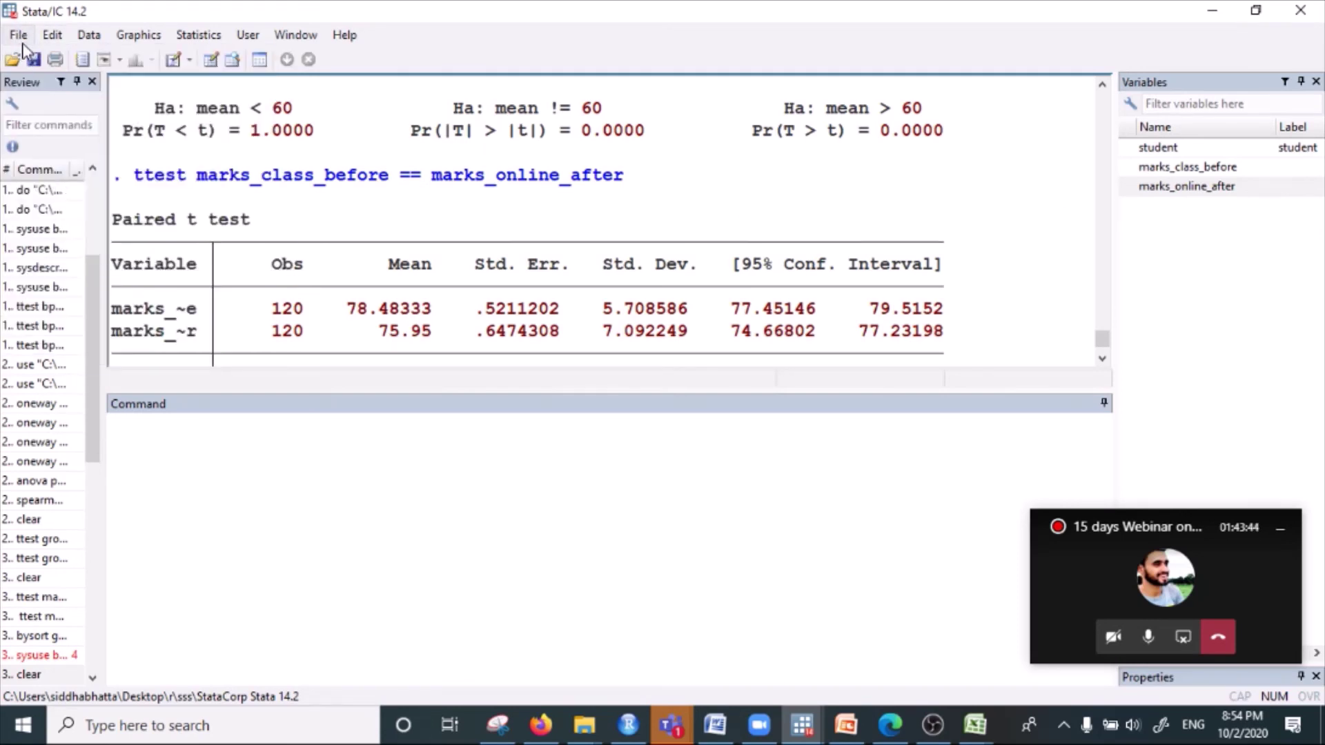
{"action": "left_click", "coordinate": [21, 38]}
{"action": "left_click", "coordinate": [42, 53]}
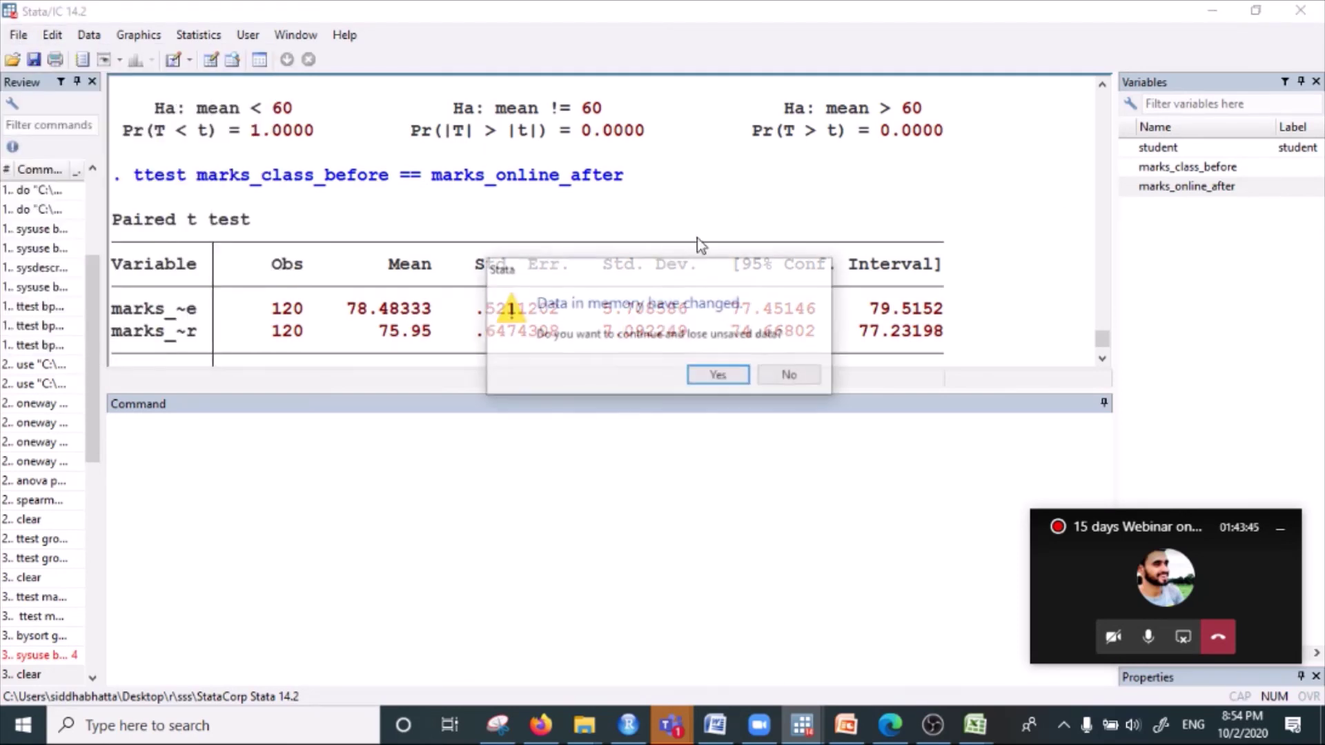
{"action": "left_click", "coordinate": [719, 376]}
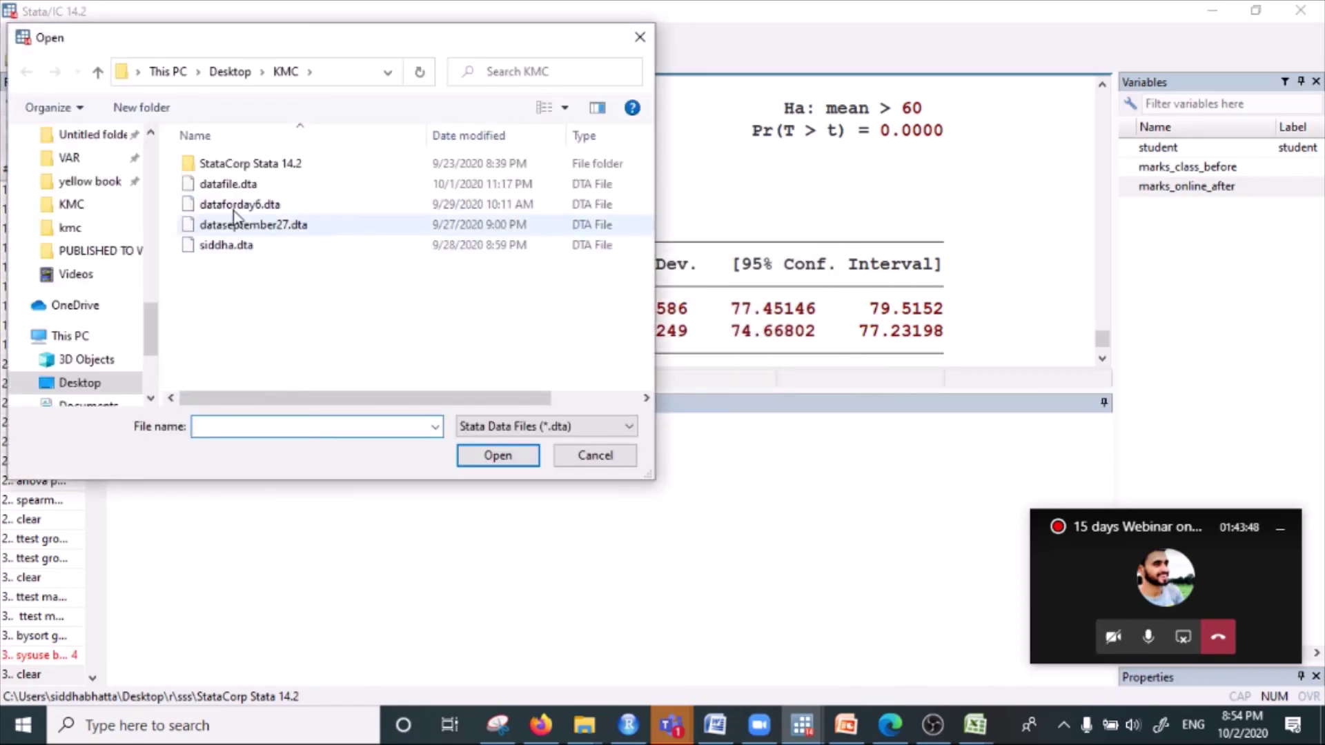
{"action": "left_click", "coordinate": [237, 184]}
{"action": "left_click", "coordinate": [498, 456]}
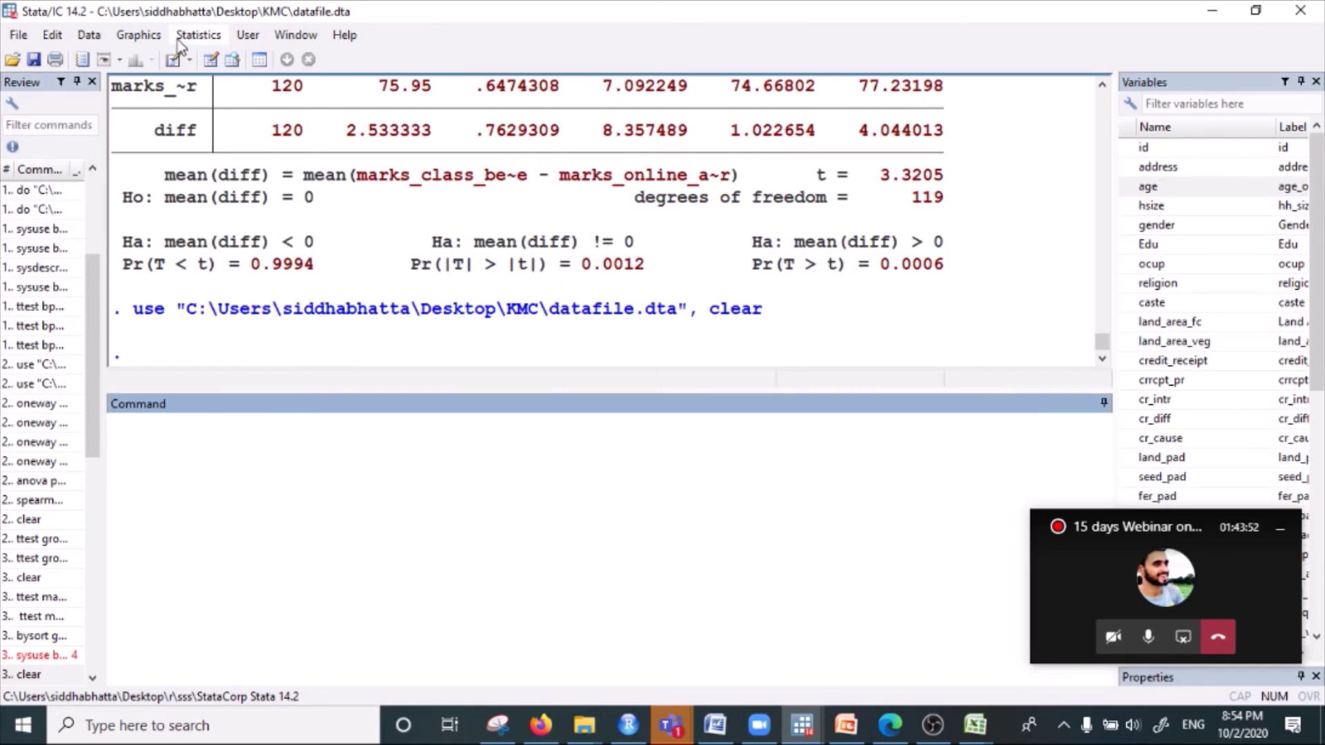
- Set up a one-sample t test with hsize as the tested variable
{"action": "left_click", "coordinate": [198, 35]}
{"action": "mouse_move", "coordinate": [276, 60]}
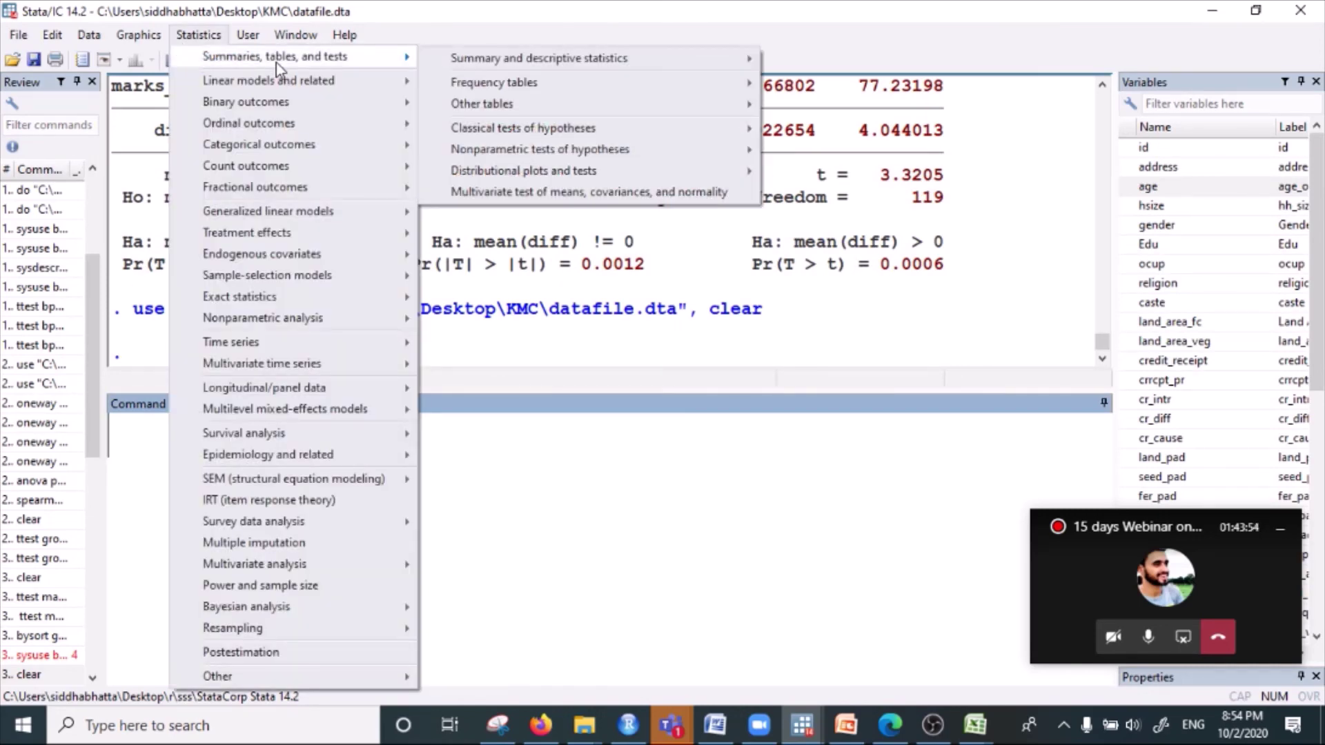
{"action": "mouse_move", "coordinate": [547, 134]}
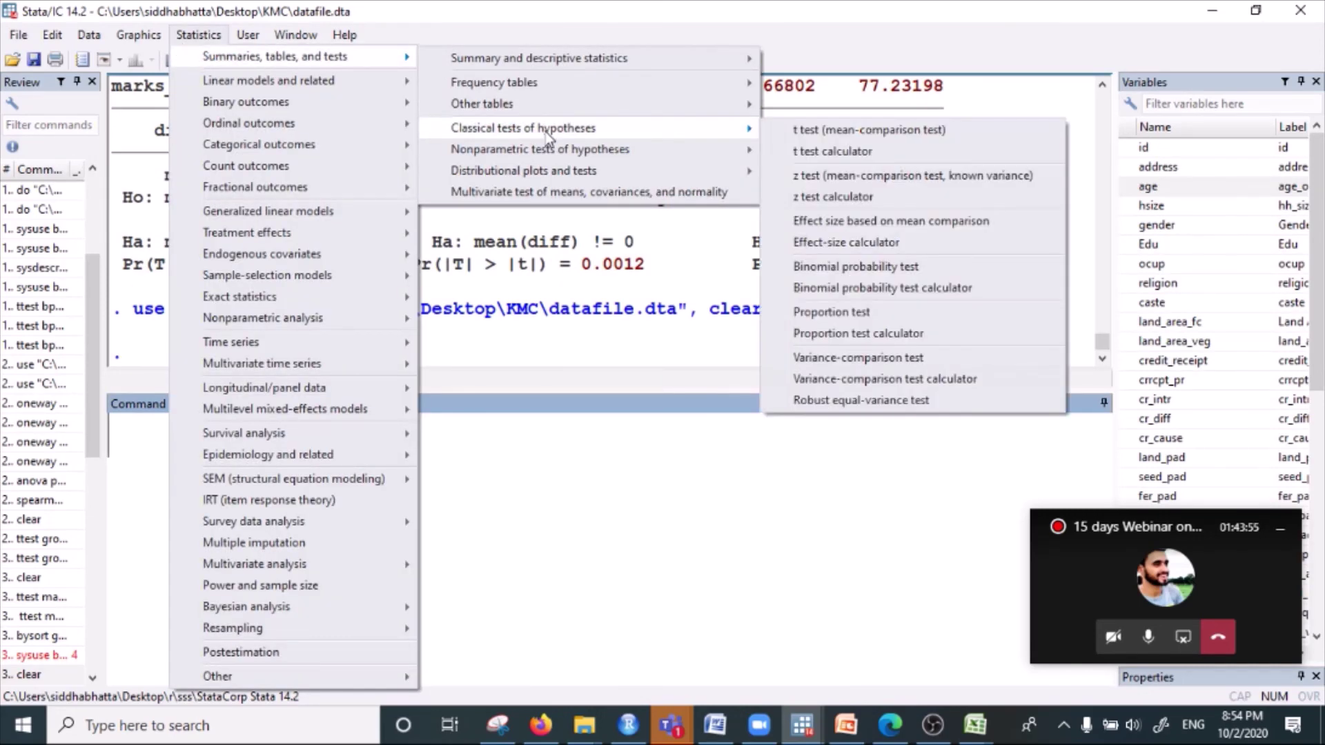
{"action": "left_click", "coordinate": [893, 130]}
{"action": "left_click", "coordinate": [752, 189]}
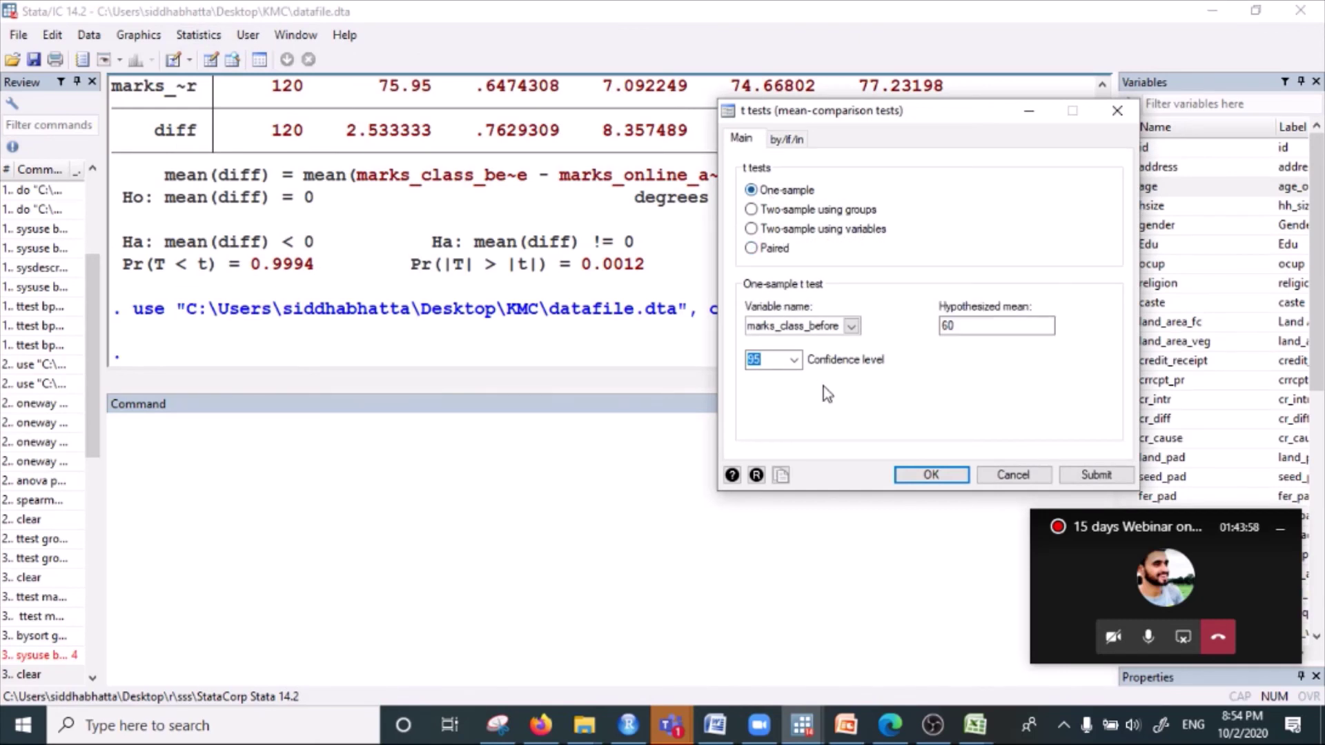
{"action": "left_click", "coordinate": [853, 325]}
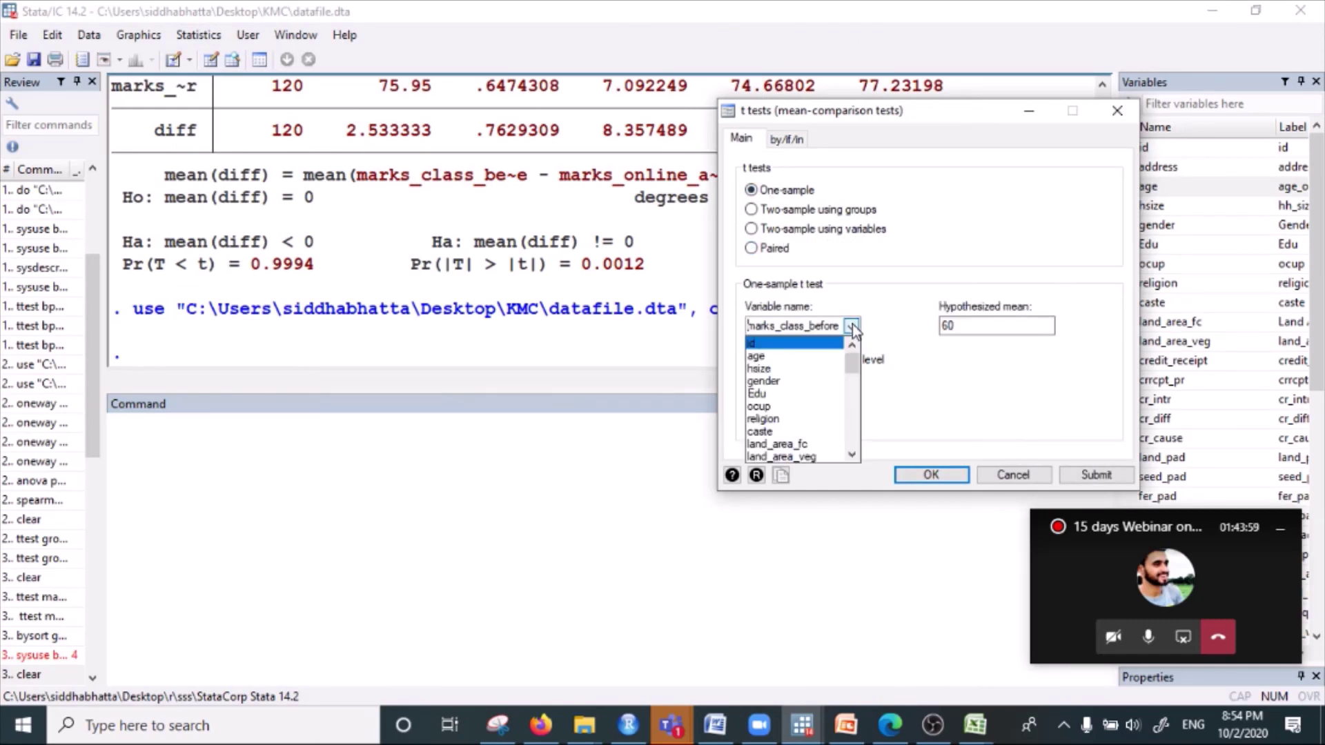
{"action": "left_click", "coordinate": [821, 376]}
- Set the hypothesized mean to 10 and run the one-sample t test
{"action": "double_click", "coordinate": [979, 329]}
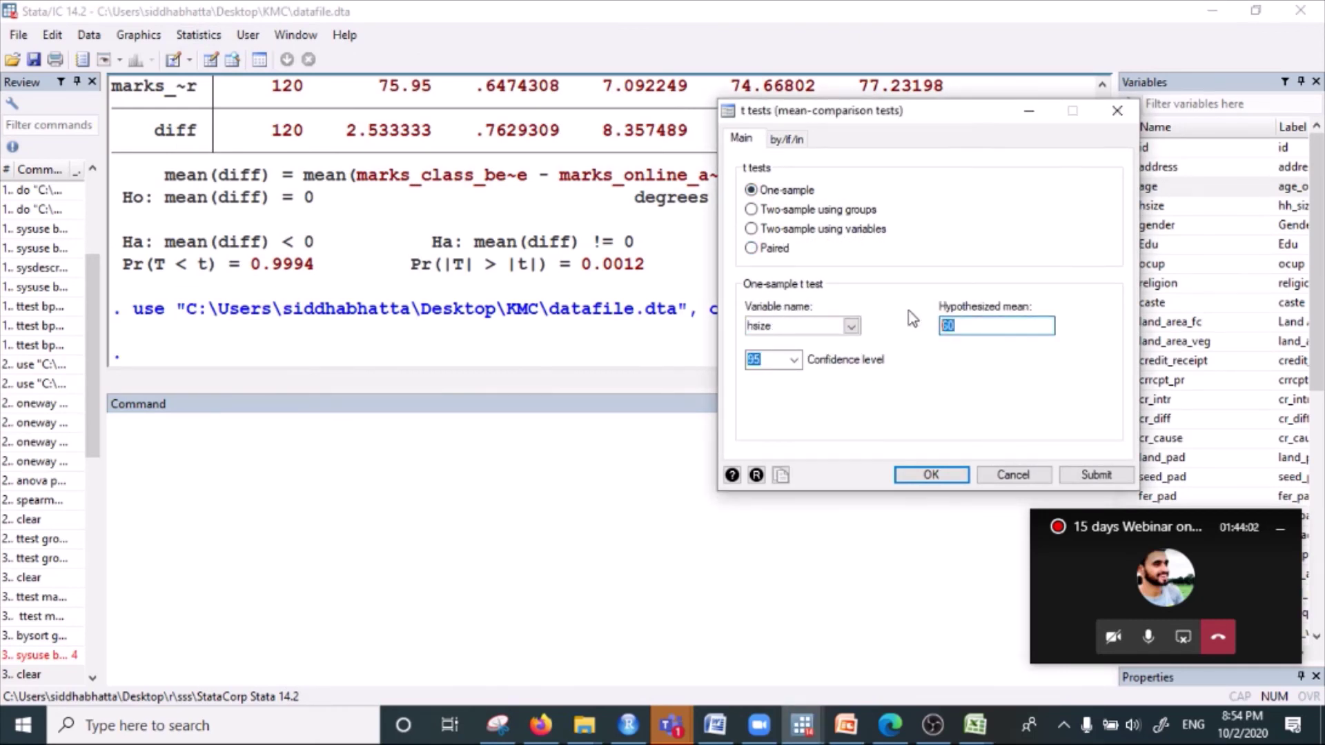
{"action": "type", "text": "10"}
{"action": "left_click", "coordinate": [953, 325]}
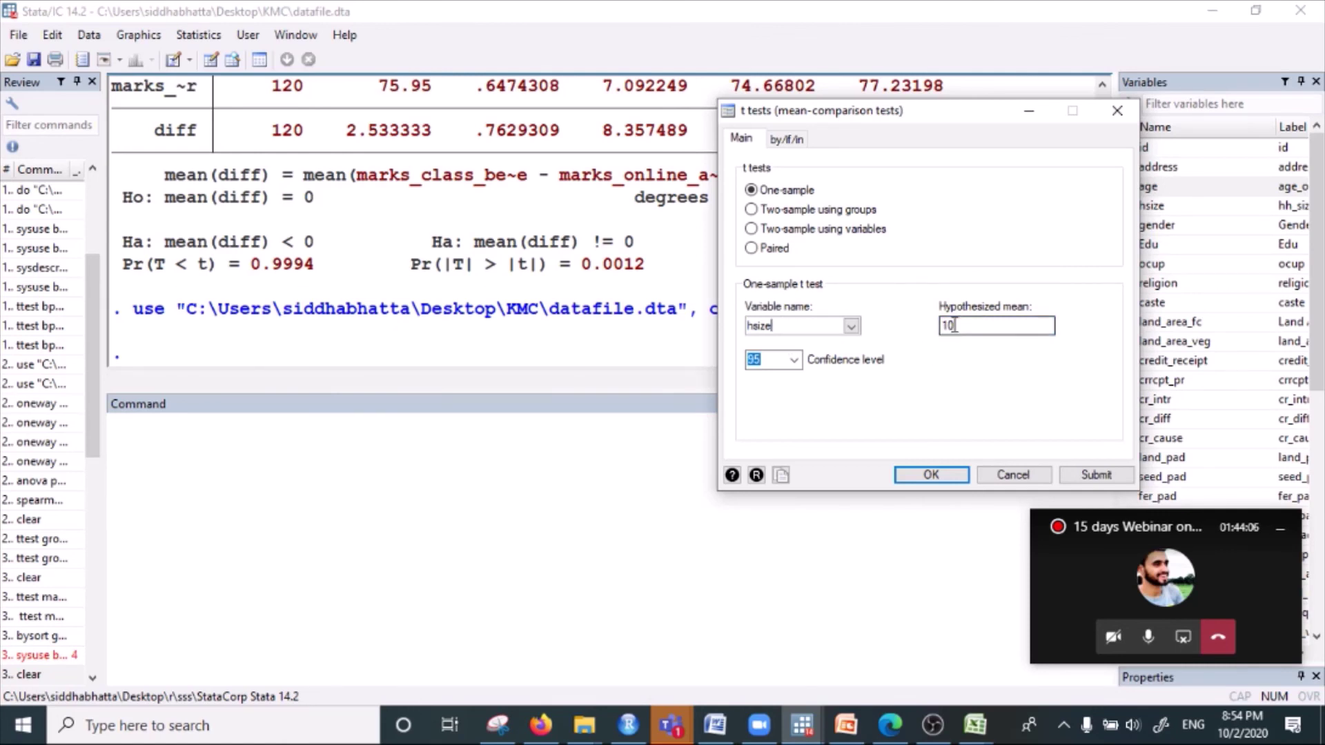
{"action": "left_click", "coordinate": [932, 474]}
- Display the rest of the hsize test output and examine its two-sided p-value and null hypothesis
{"action": "left_click", "coordinate": [165, 353]}
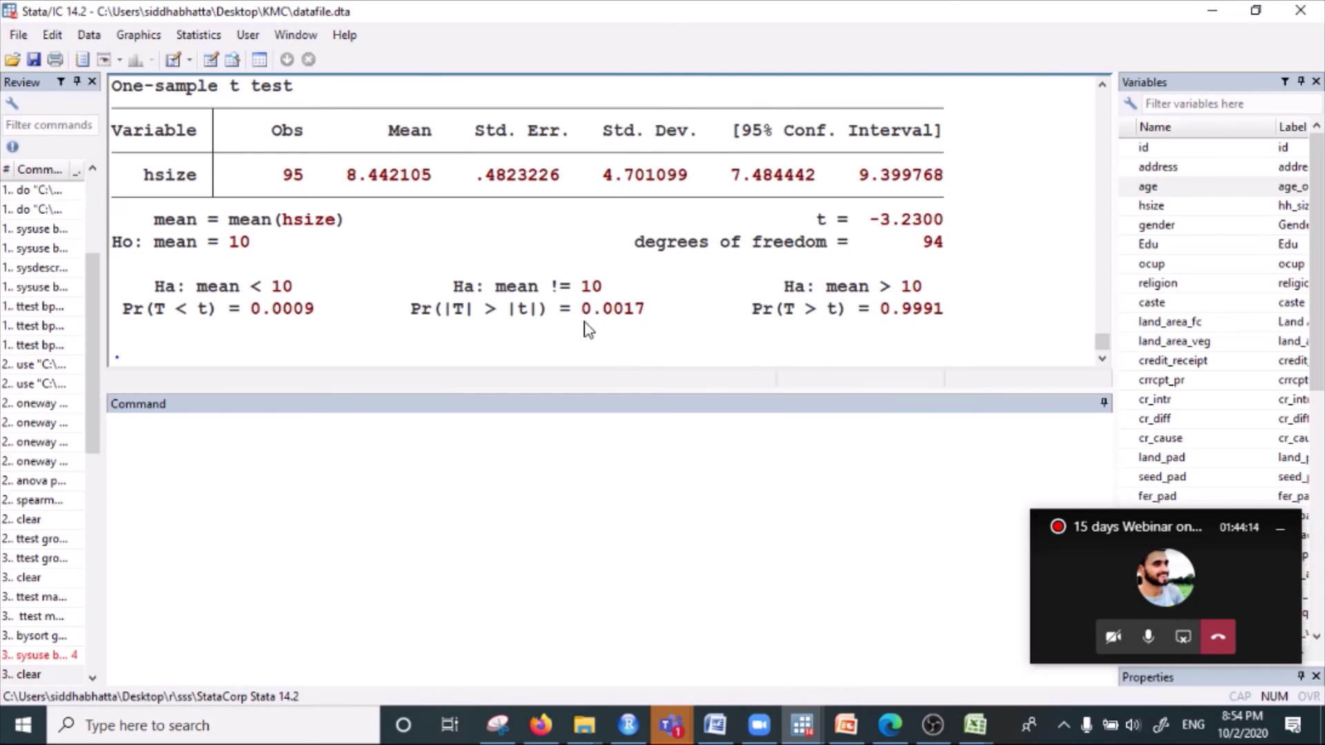
{"action": "left_click_drag", "start_coordinate": [572, 308], "coordinate": [642, 314]}
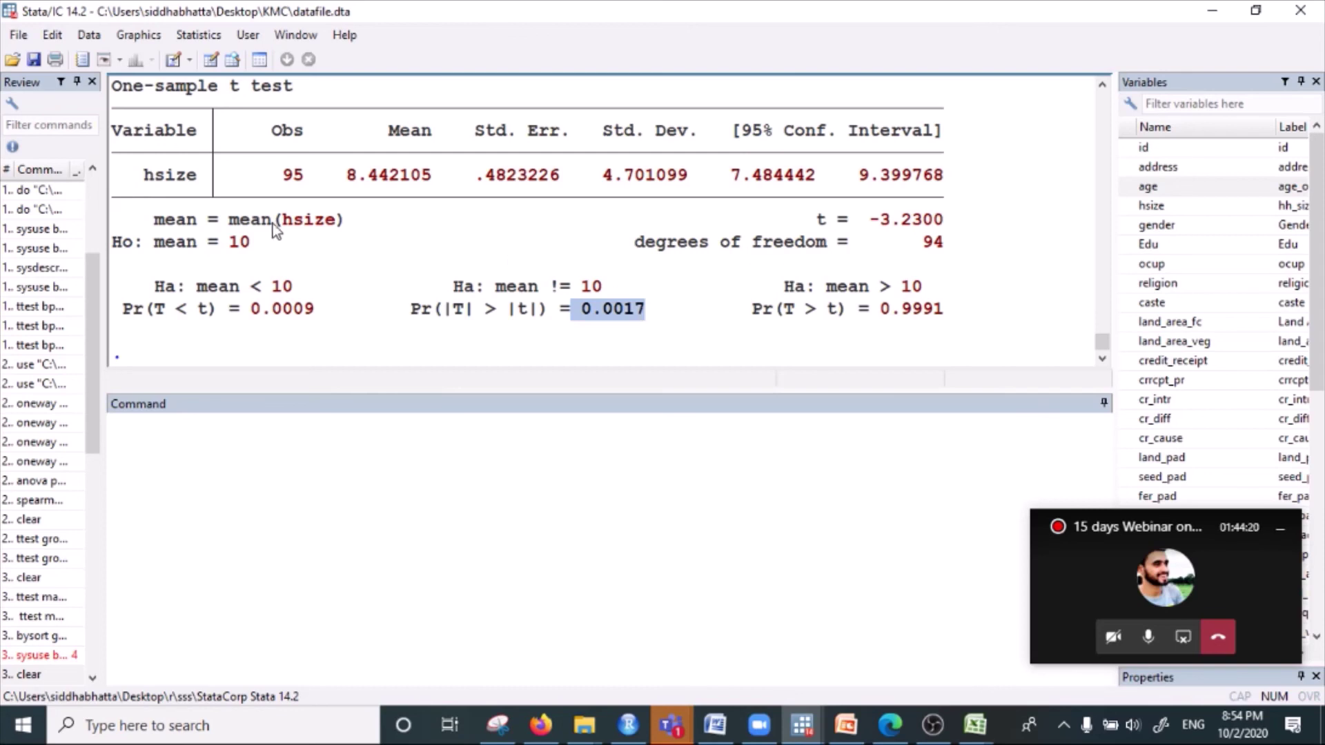
{"action": "left_click_drag", "start_coordinate": [166, 242], "coordinate": [260, 244]}
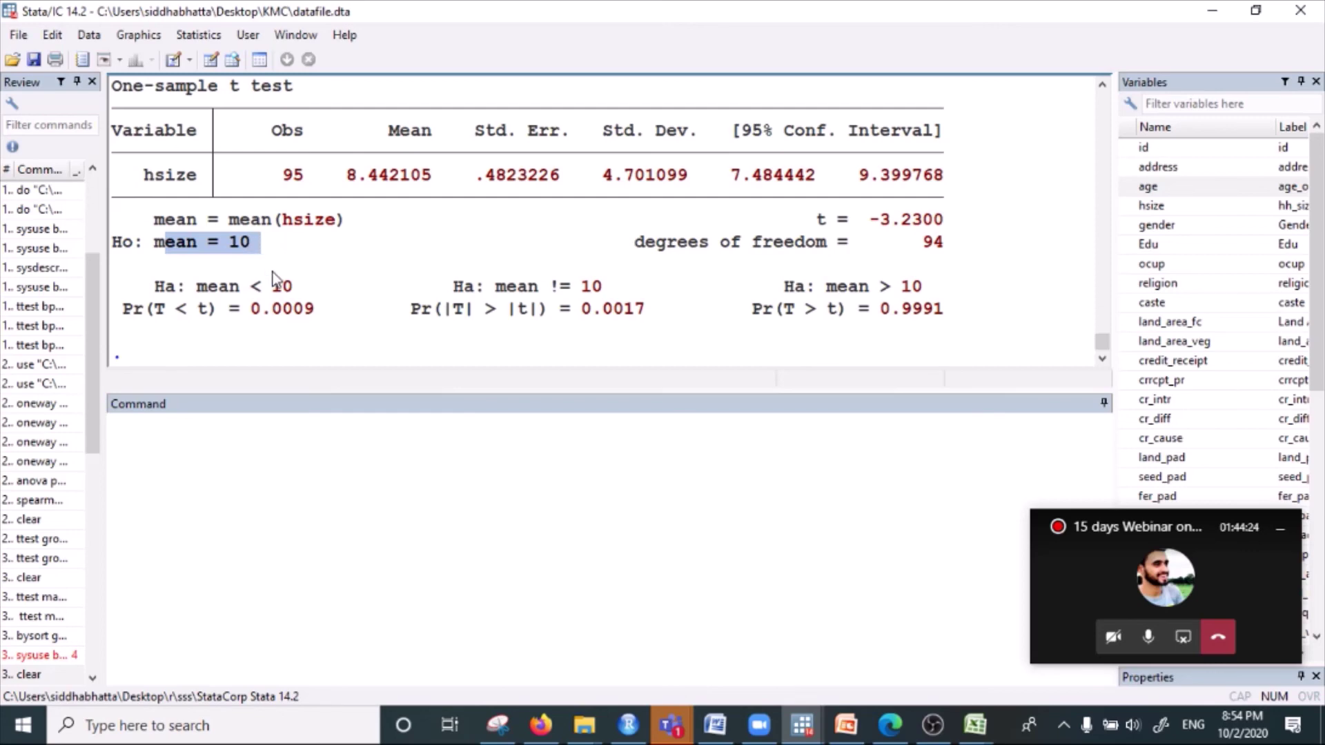
- Reopen the mean-comparison test setup and switch it to a two-sample t test using groups
{"action": "left_click", "coordinate": [193, 38]}
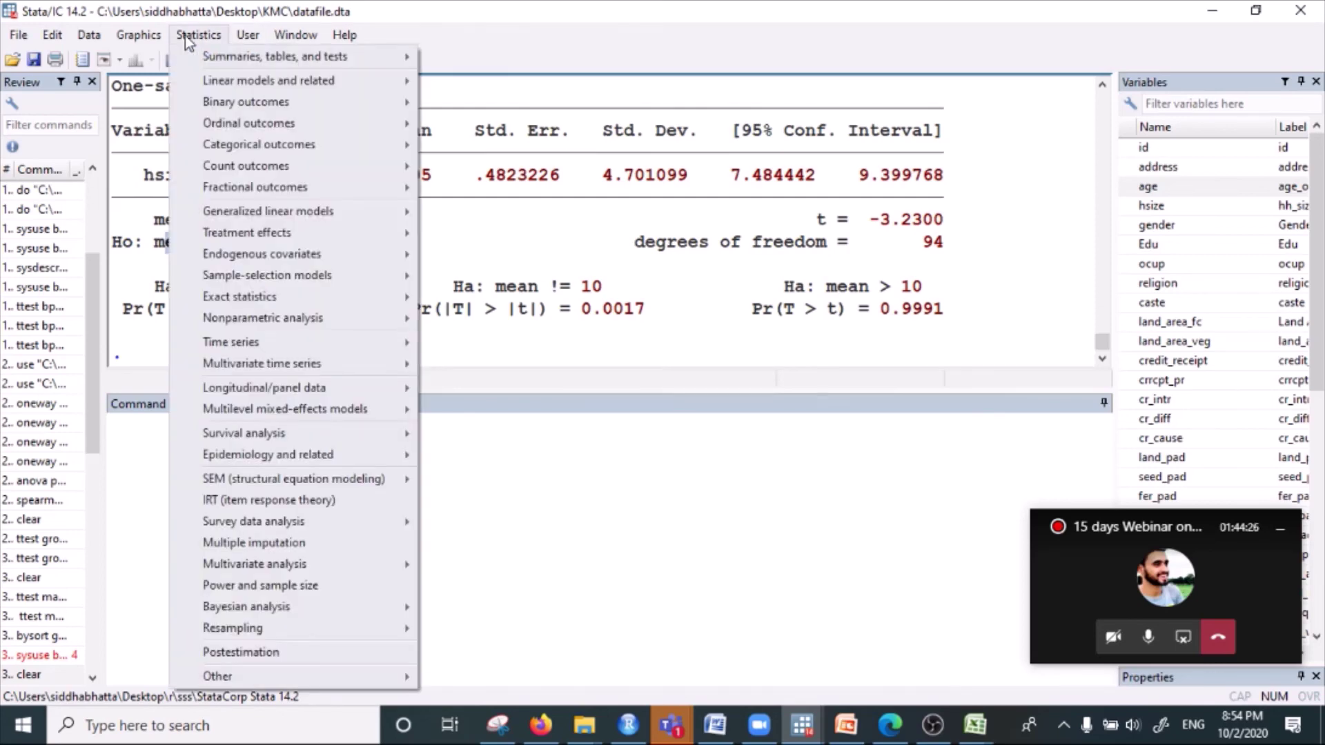
{"action": "mouse_move", "coordinate": [323, 61]}
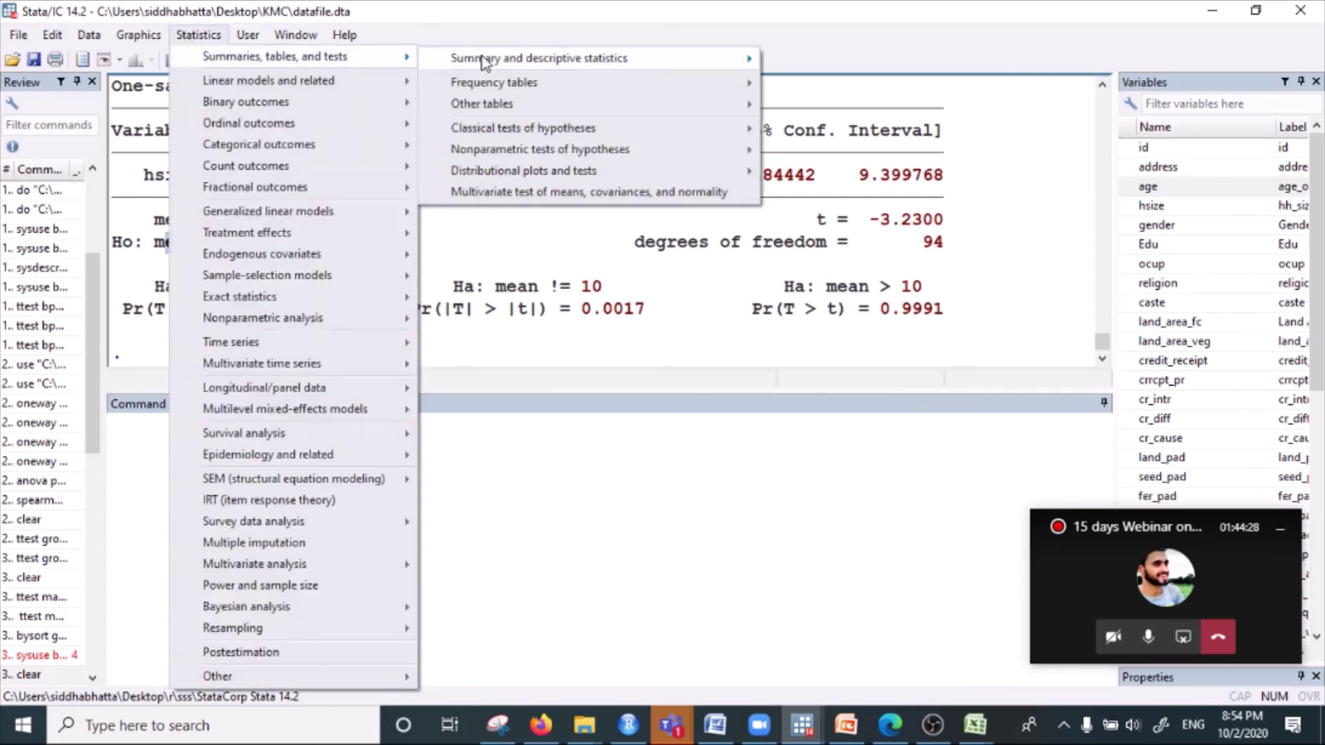
{"action": "mouse_move", "coordinate": [562, 138]}
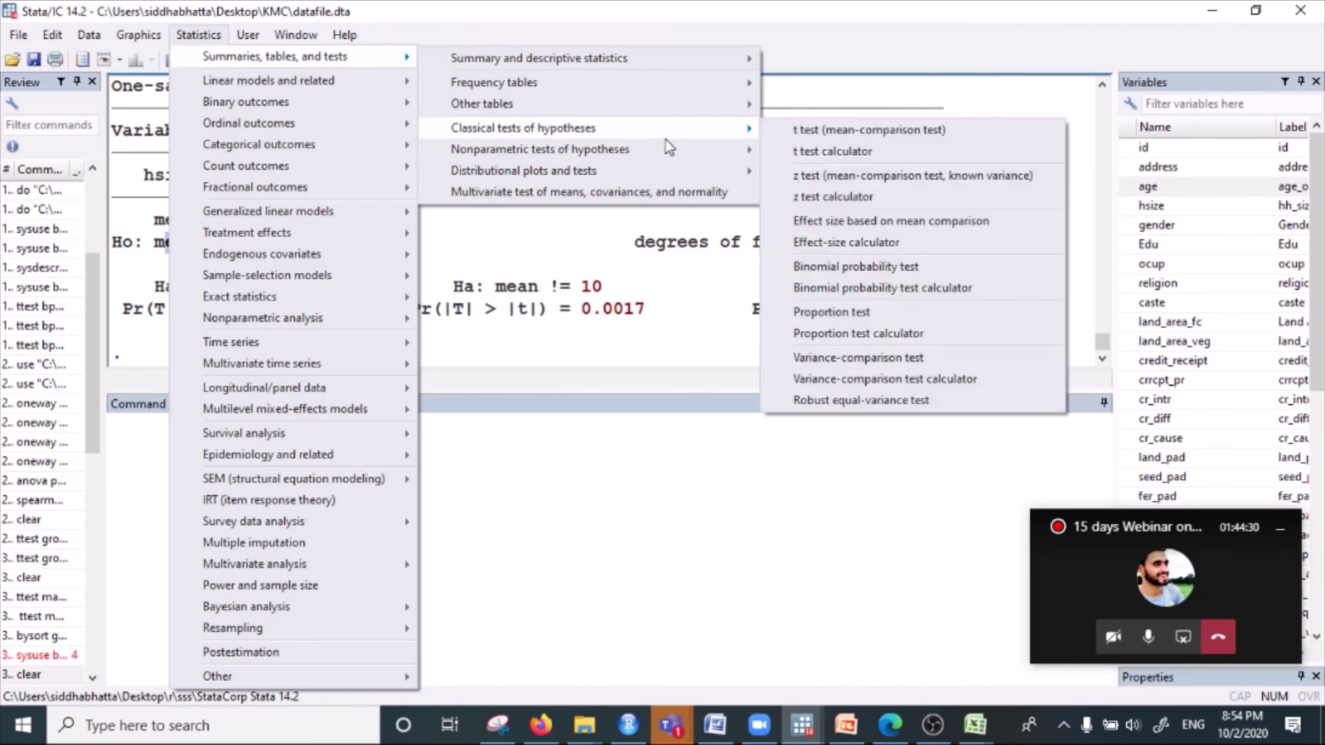
{"action": "left_click", "coordinate": [883, 139]}
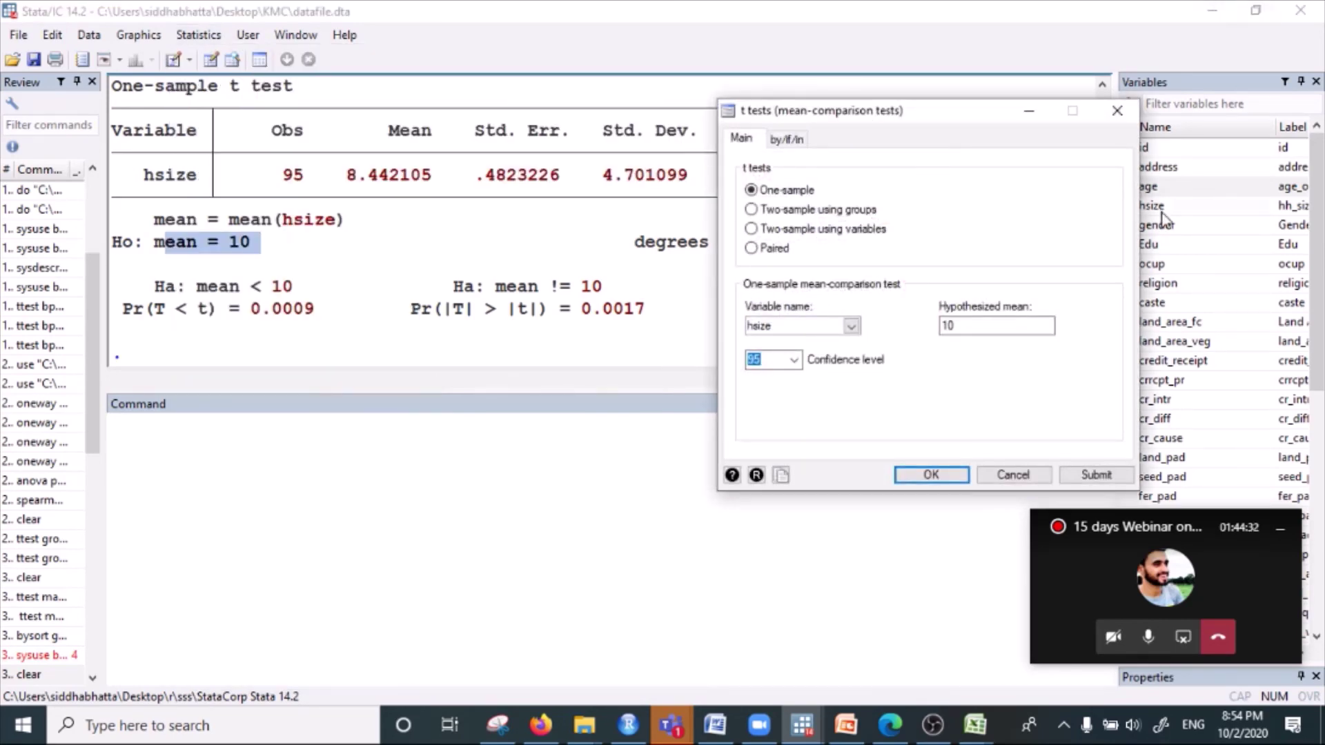
{"action": "left_click", "coordinate": [752, 209]}
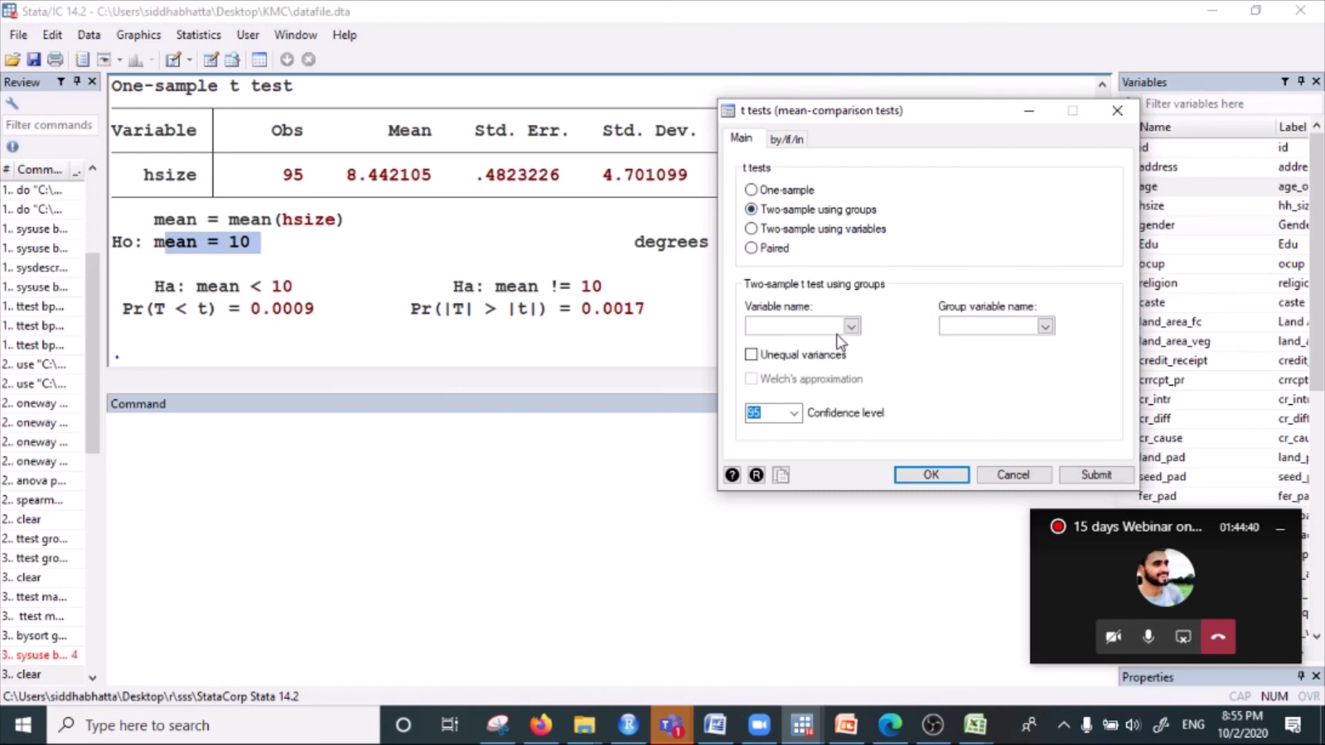
- Choose prod_KG as the tested variable of the two-sample t test
{"action": "left_click", "coordinate": [852, 326]}
{"action": "scroll", "coordinate": [820, 433], "scroll_direction": "down", "scroll_amount": 2}
{"action": "scroll", "coordinate": [819, 433], "scroll_direction": "down", "scroll_amount": 6}
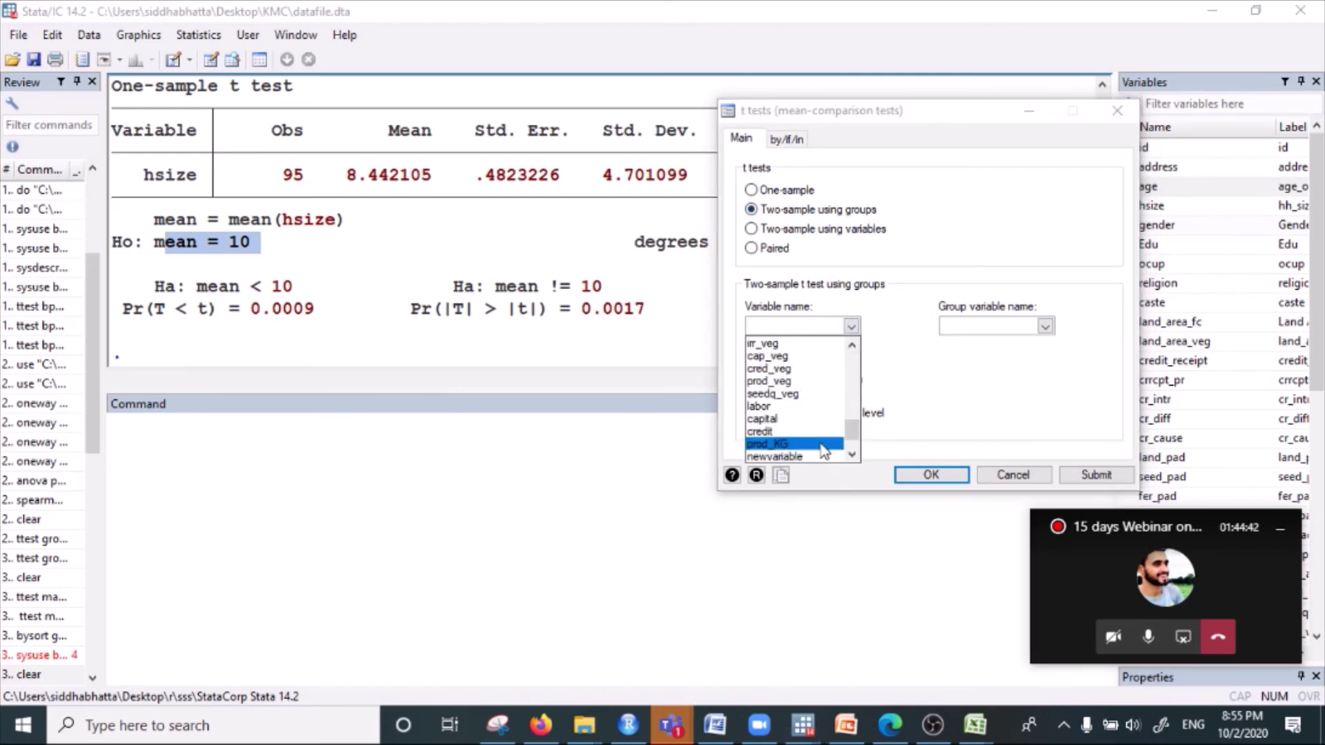
{"action": "scroll", "coordinate": [835, 414], "scroll_direction": "up", "scroll_amount": 9}
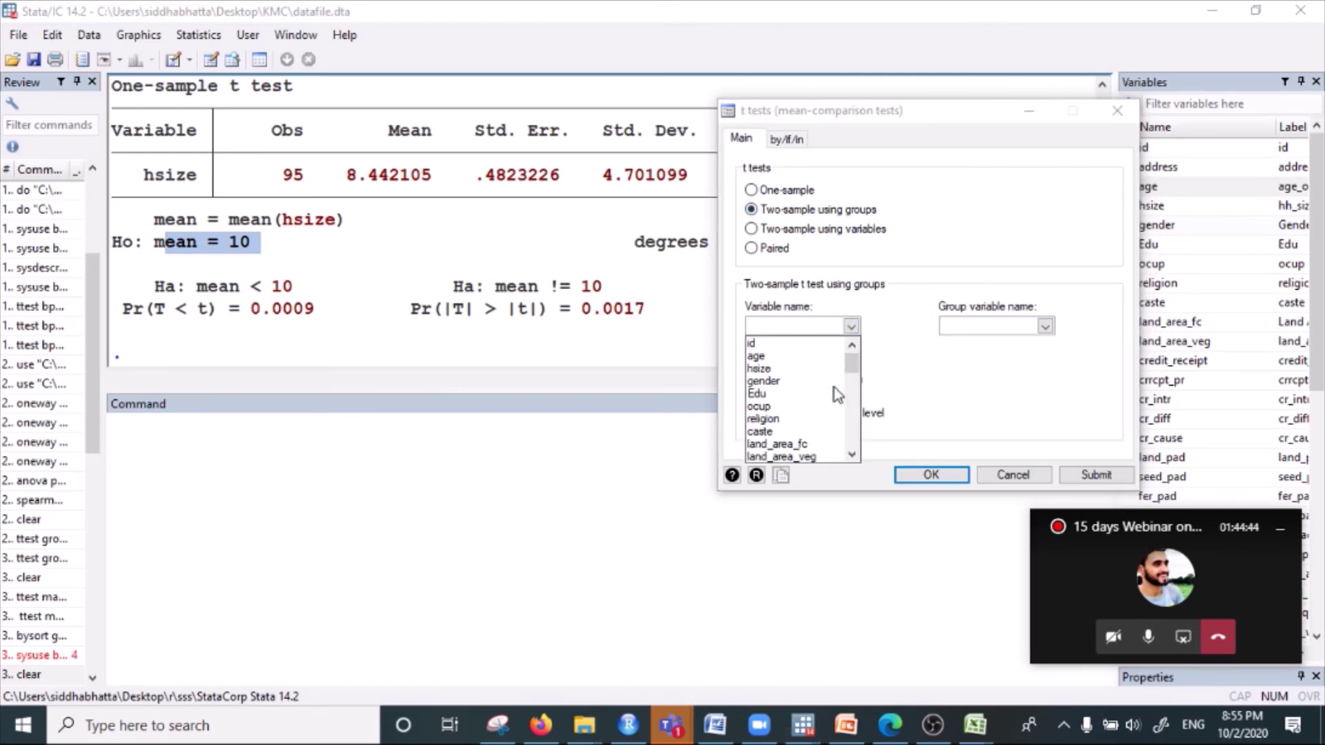
{"action": "scroll", "coordinate": [837, 397], "scroll_direction": "down", "scroll_amount": 9}
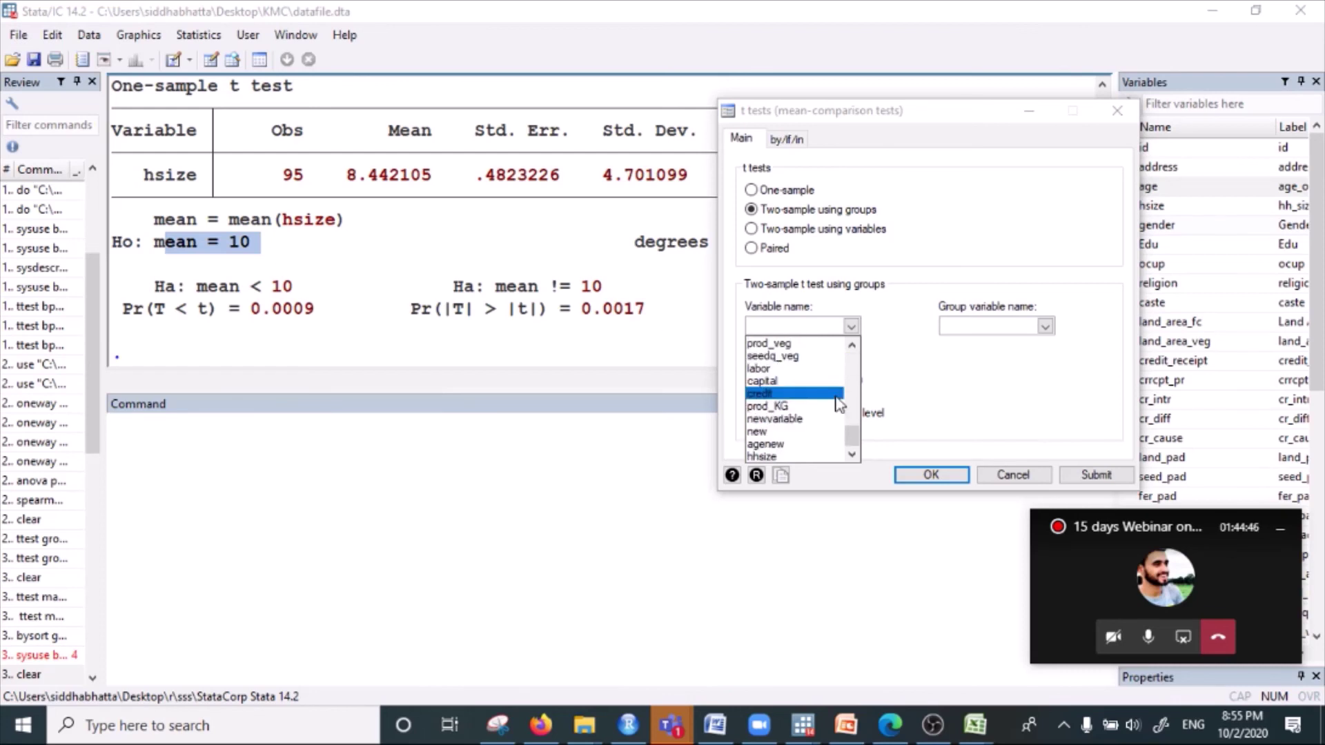
{"action": "left_click", "coordinate": [823, 412]}
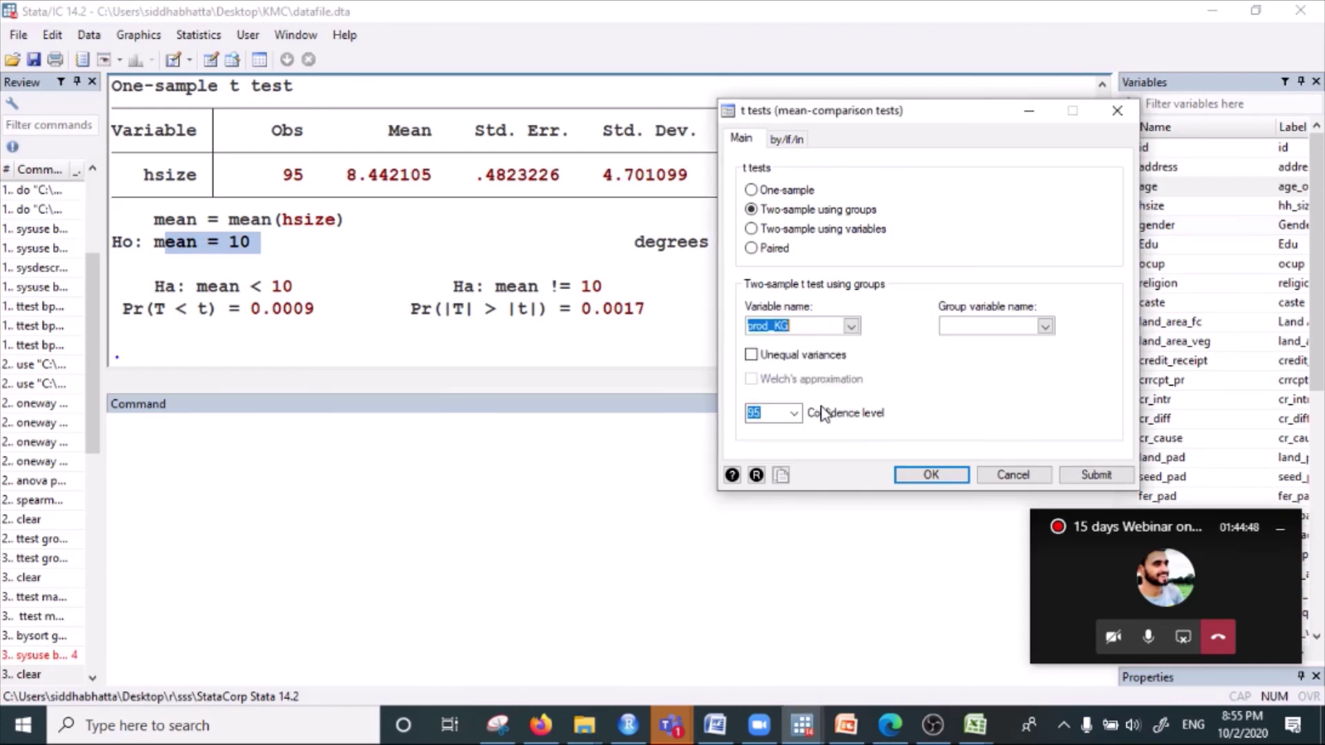
- Set credit_receipt as the group variable and run the two-sample t test on prod_KG
{"action": "left_click", "coordinate": [1048, 327]}
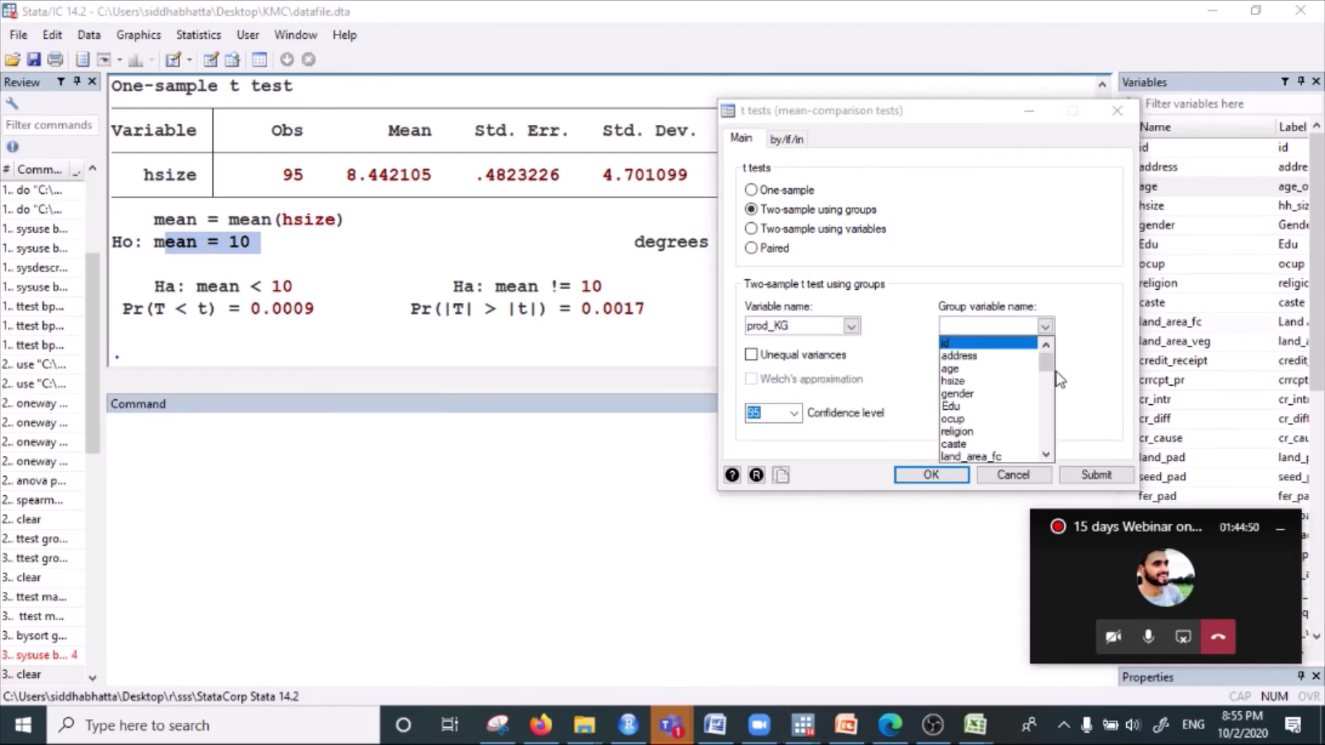
{"action": "left_click_drag", "start_coordinate": [1047, 368], "coordinate": [1046, 378]}
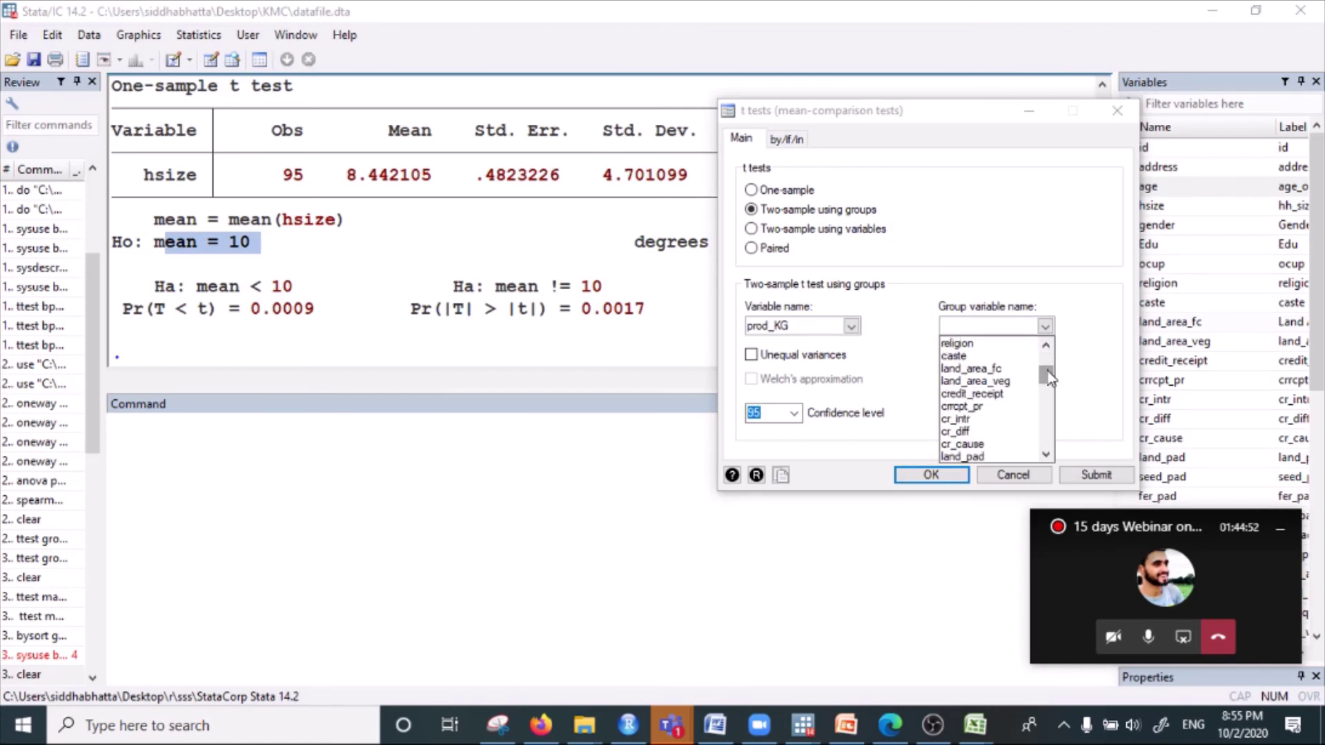
{"action": "left_click", "coordinate": [973, 396]}
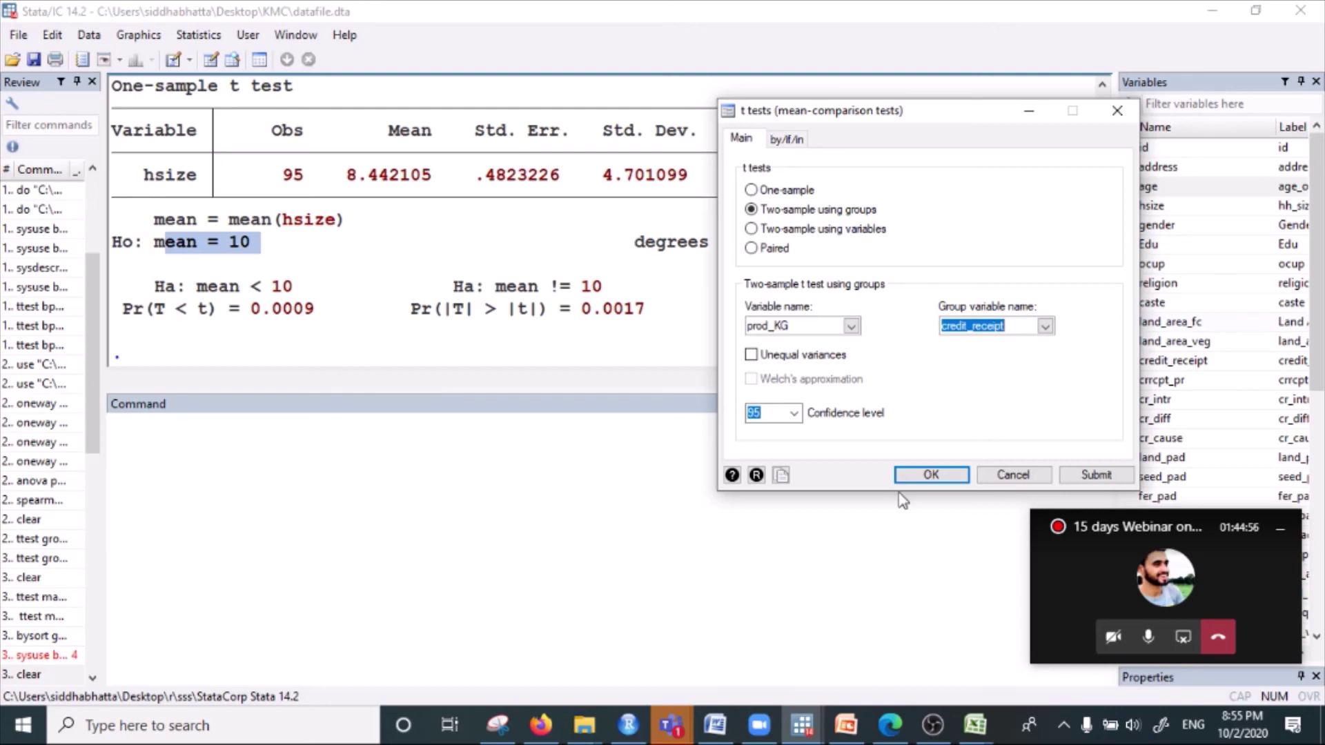
{"action": "left_click", "coordinate": [931, 476]}
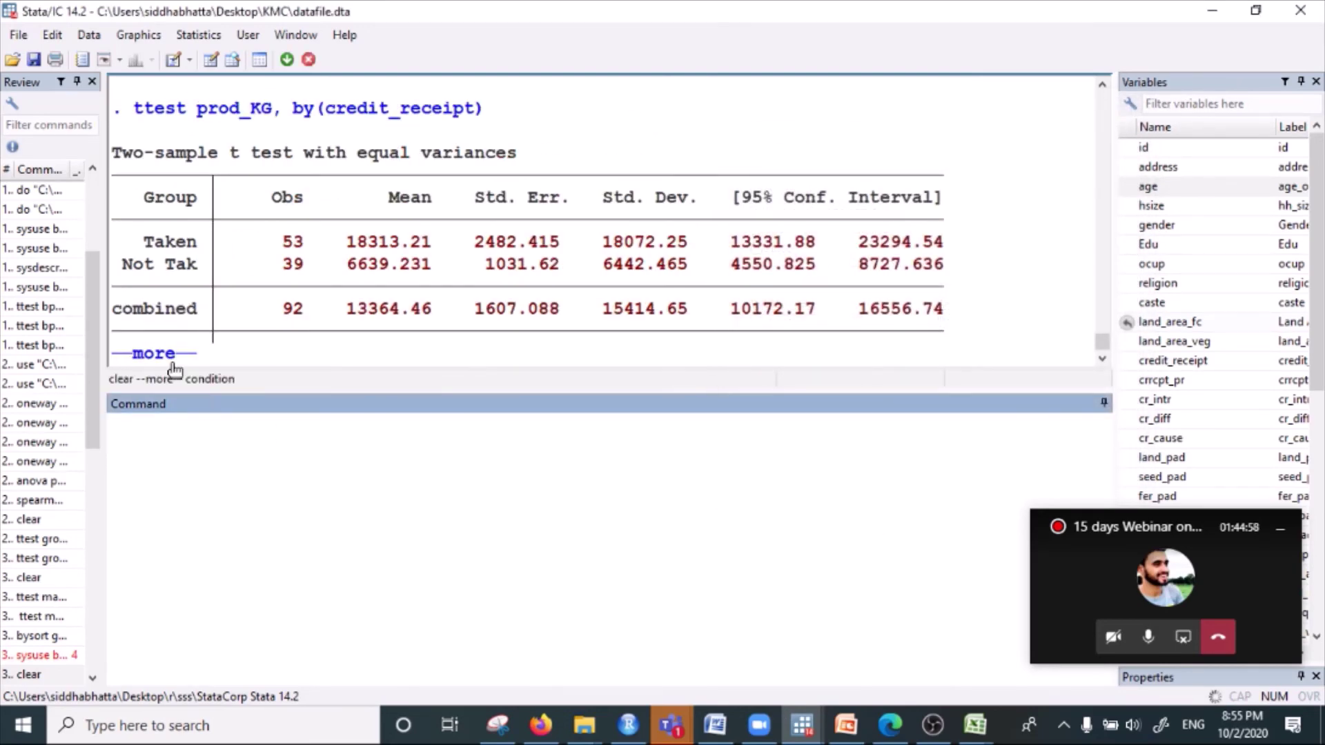
- Display the rest of the prod_KG test output and examine its two-sided p-value, difference definition and null hypothesis
{"action": "left_click", "coordinate": [146, 353]}
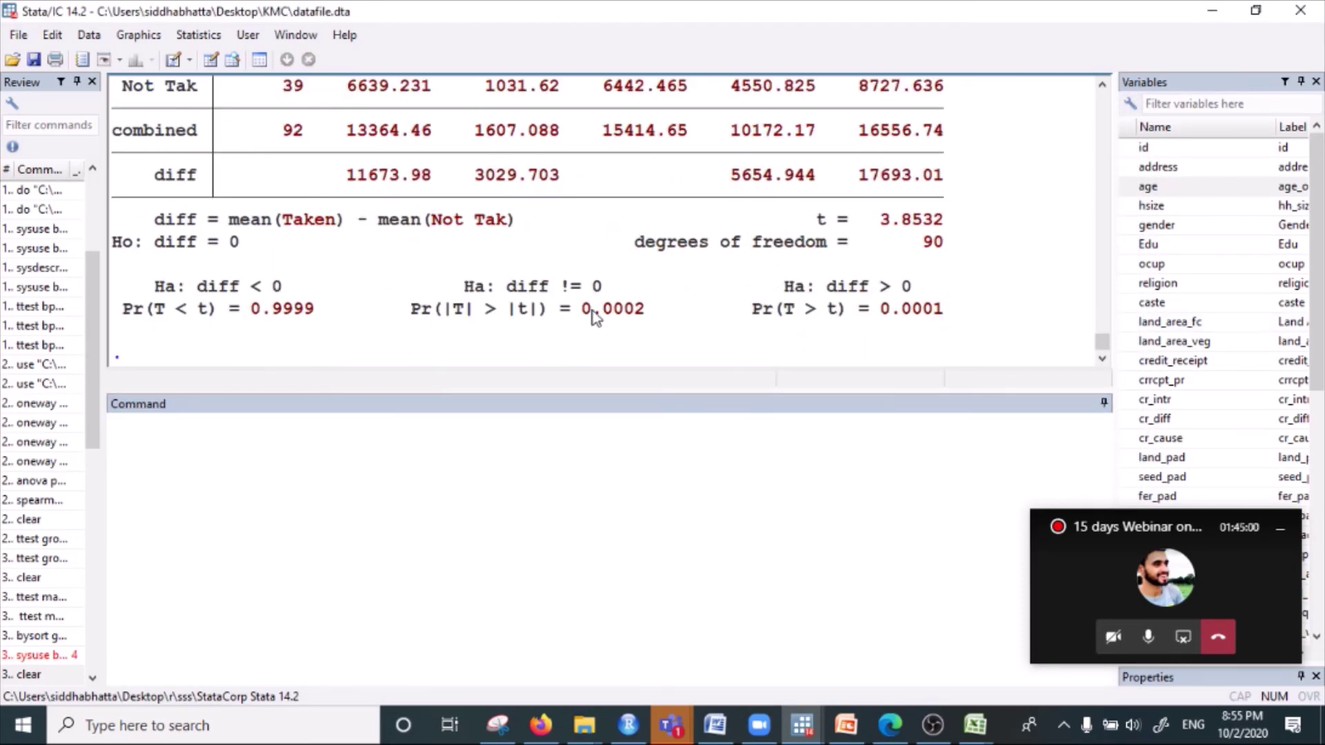
{"action": "left_click_drag", "start_coordinate": [592, 312], "coordinate": [653, 319]}
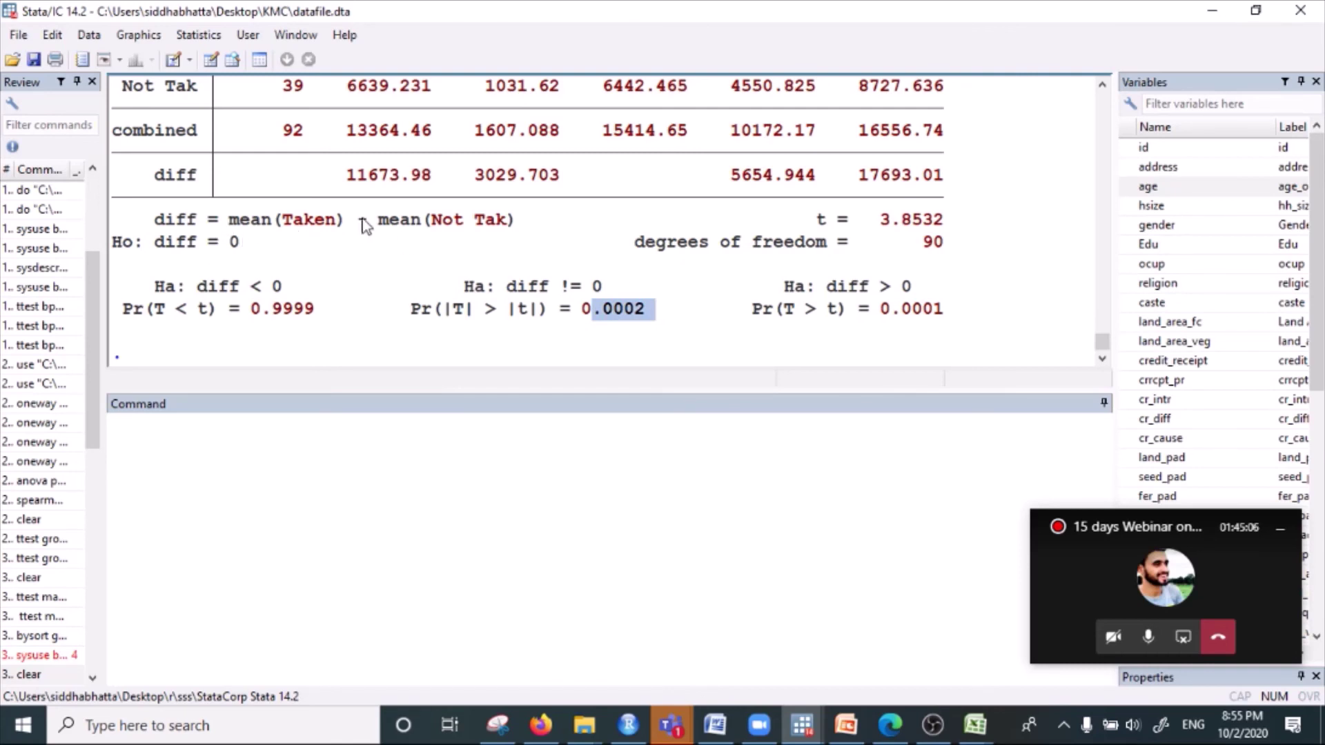
{"action": "left_click_drag", "start_coordinate": [153, 220], "coordinate": [473, 222]}
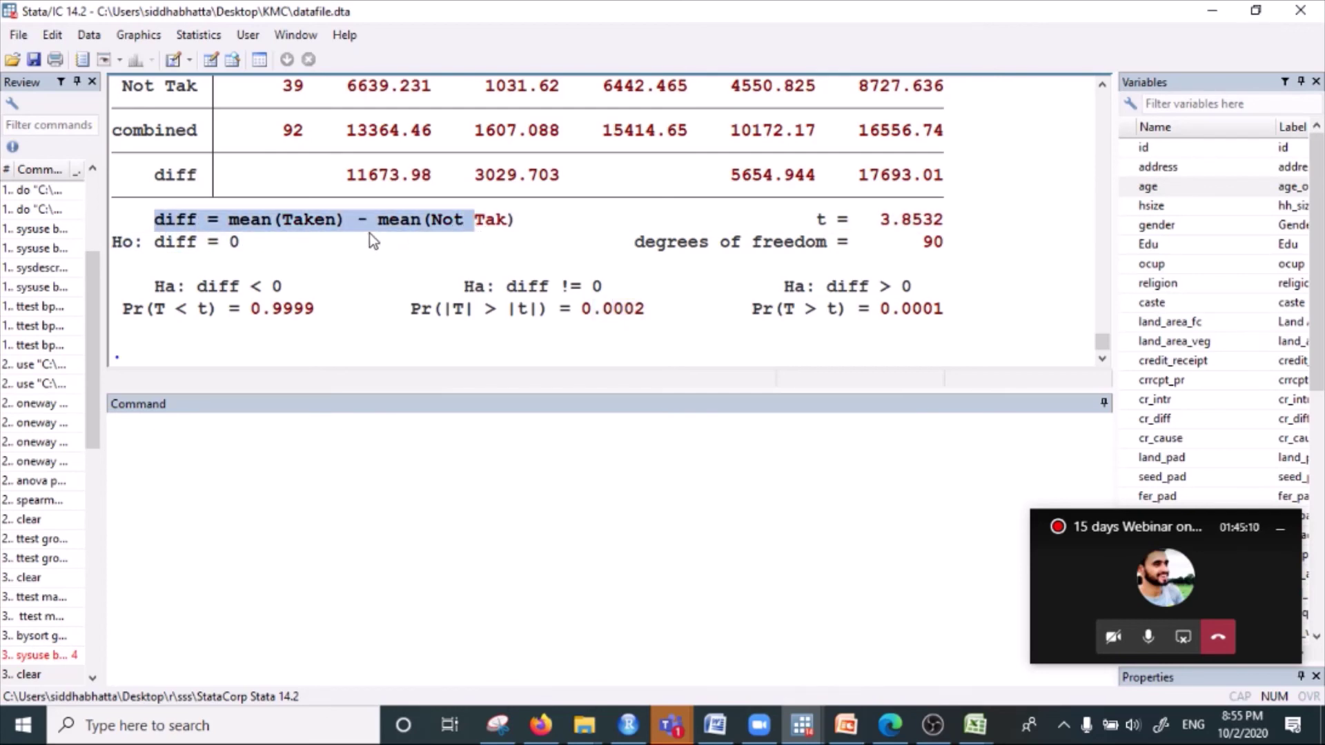
{"action": "left_click_drag", "start_coordinate": [166, 243], "coordinate": [271, 221]}
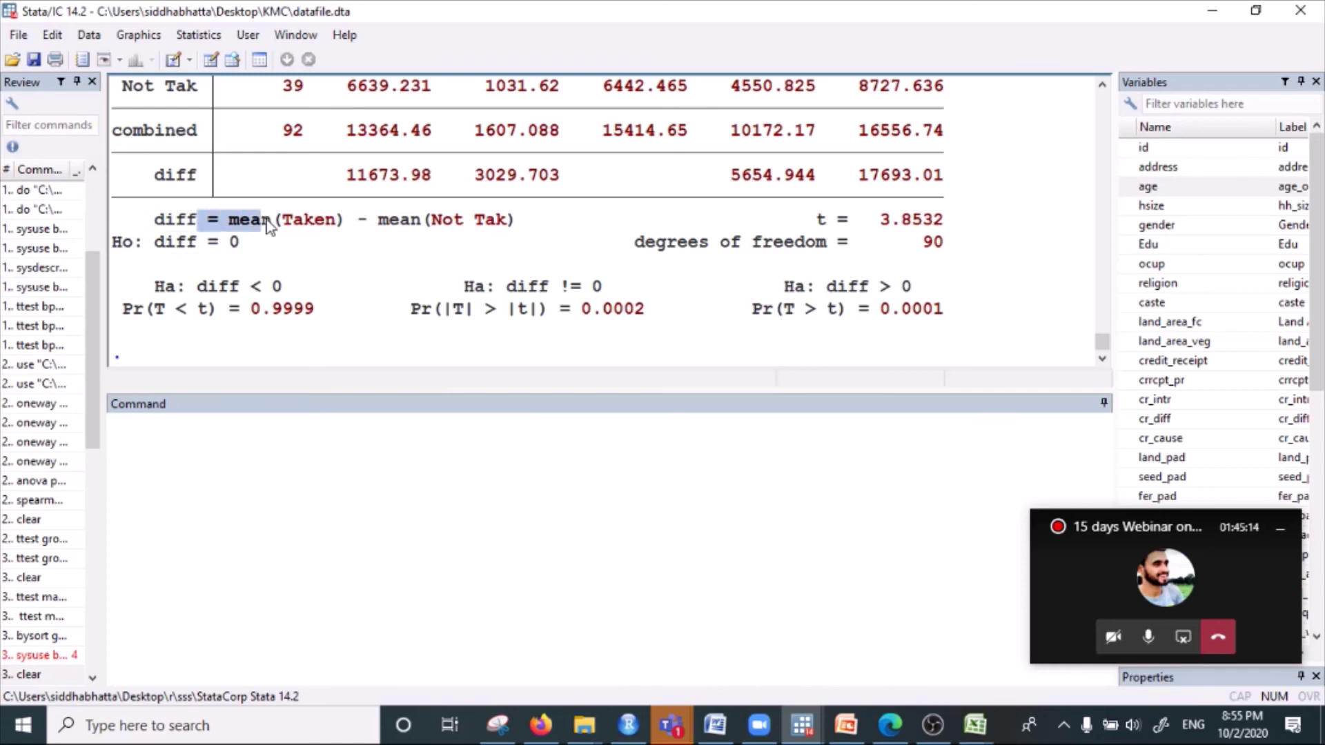
{"action": "left_click_drag", "start_coordinate": [181, 242], "coordinate": [277, 248]}
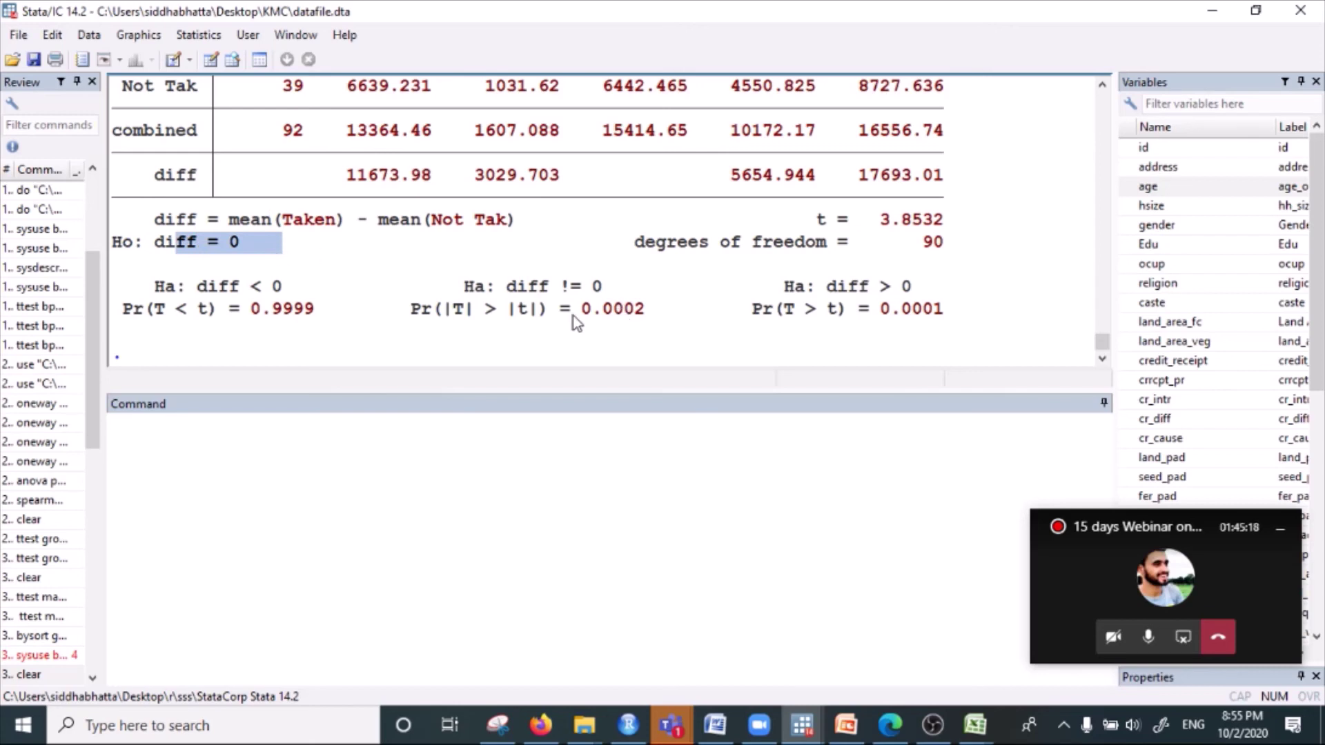
{"action": "left_click_drag", "start_coordinate": [573, 316], "coordinate": [631, 315]}
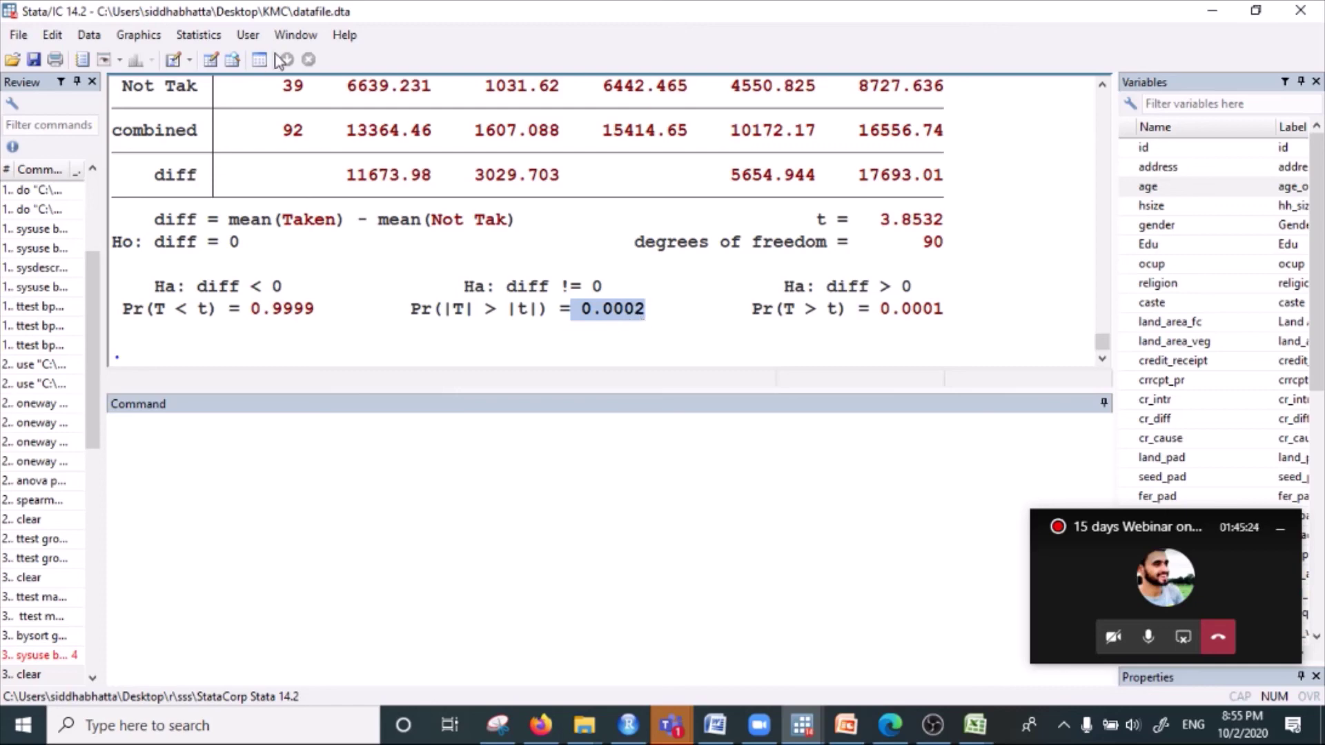
{"action": "left_click", "coordinate": [199, 34]}
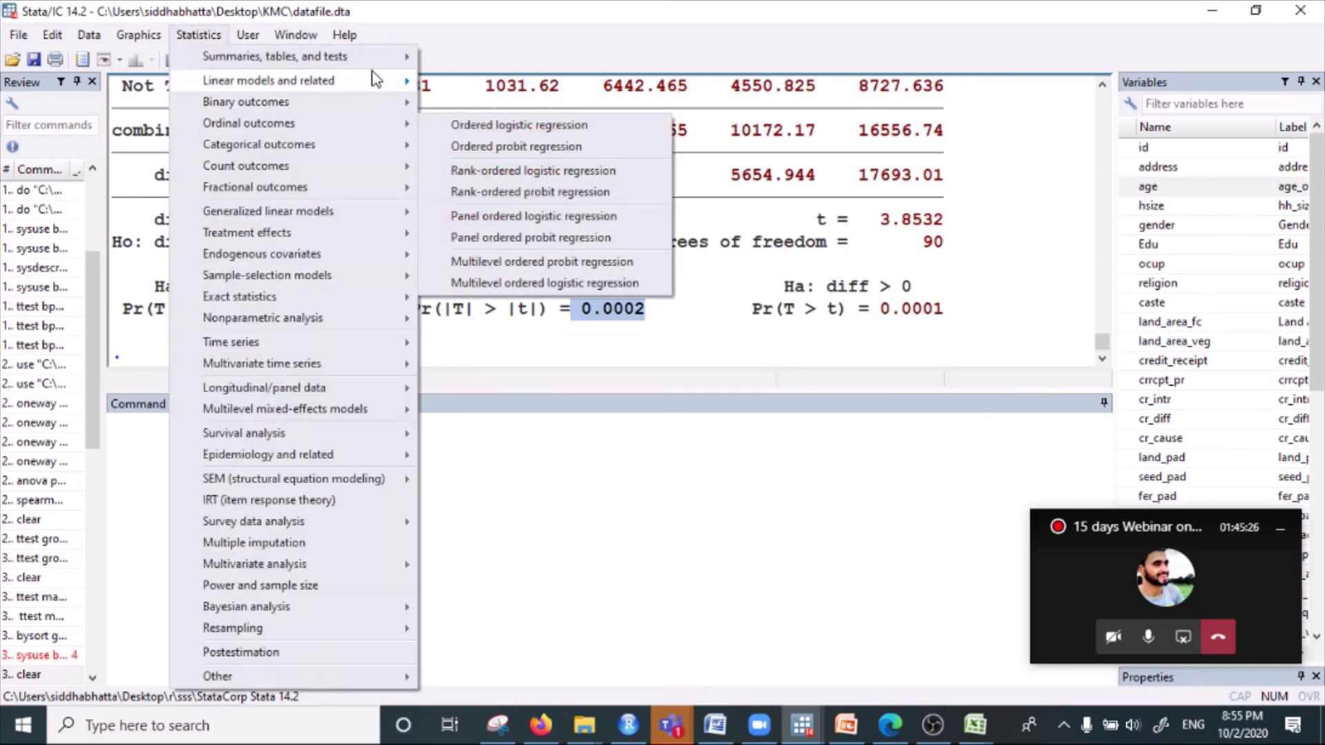
{"action": "mouse_move", "coordinate": [374, 59]}
{"action": "mouse_move", "coordinate": [598, 64]}
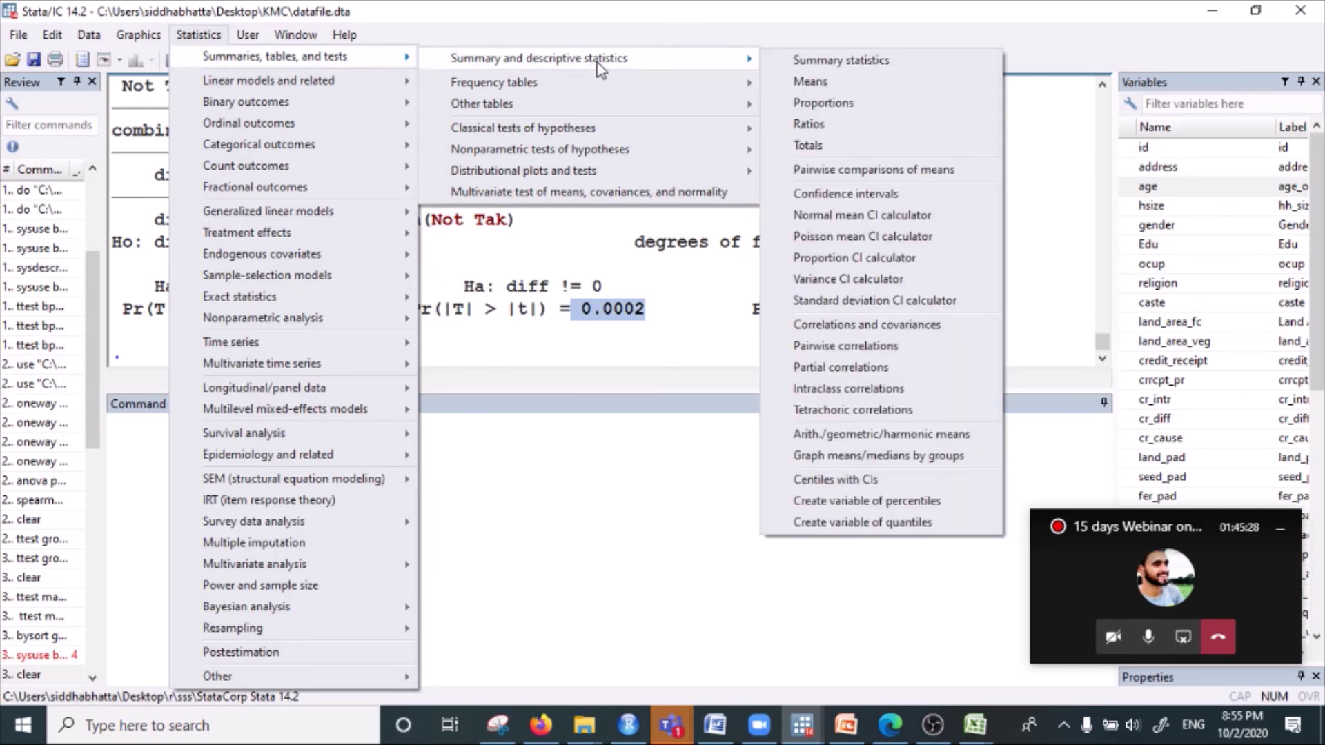
{"action": "left_click", "coordinate": [552, 494]}
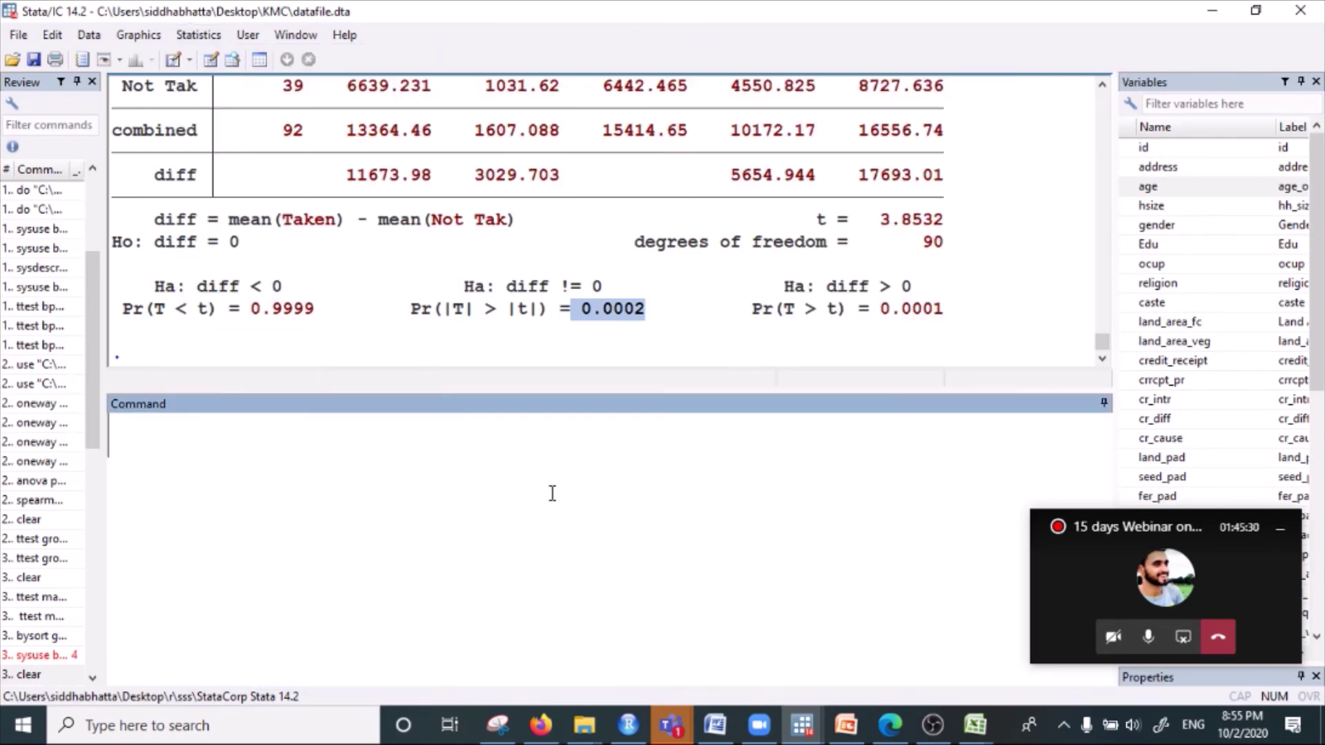
{"action": "type", "text": "ttest"}
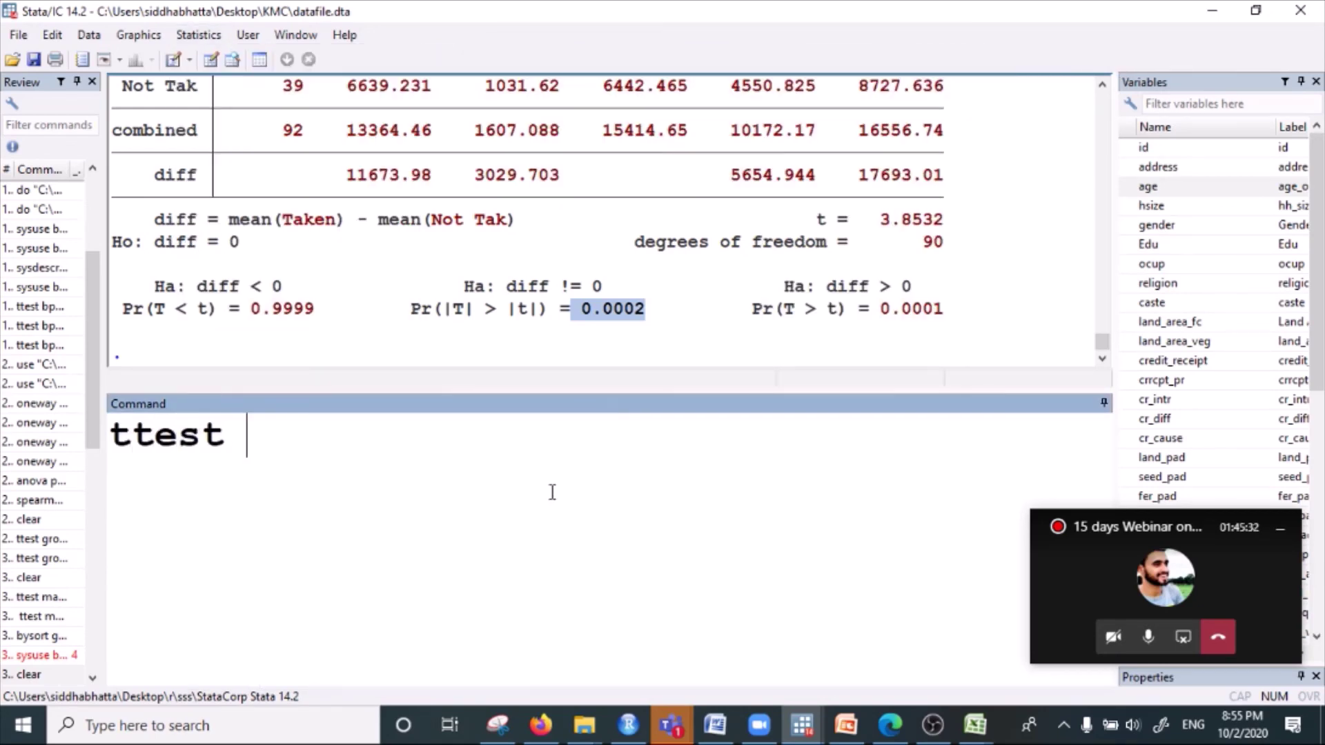
{"action": "key", "text": "BackSpace"}
{"action": "key", "text": "BackSpace"}
{"action": "key", "text": "BackSpace"}
{"action": "key", "text": "BackSpace"}
{"action": "key", "text": "BackSpace"}
{"action": "key", "text": "BackSpace"}
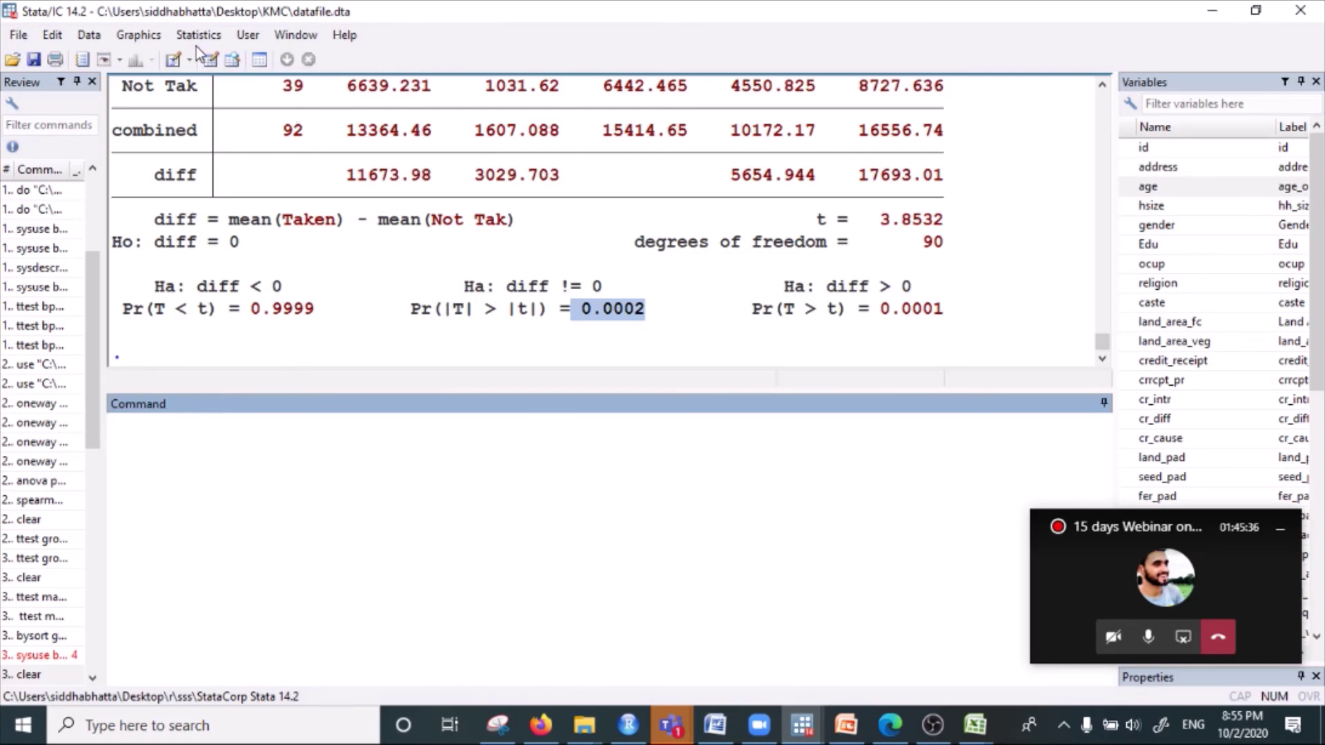
{"action": "left_click", "coordinate": [198, 36]}
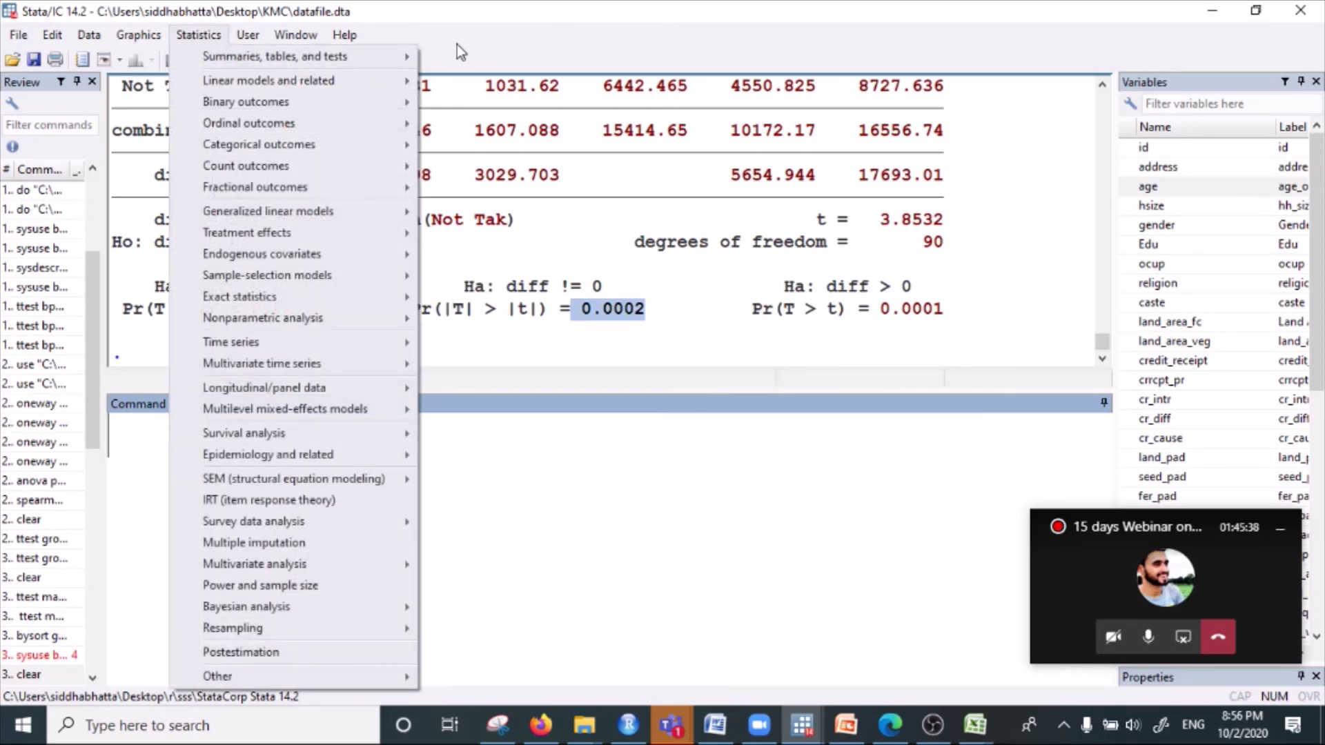
{"action": "left_click", "coordinate": [542, 477]}
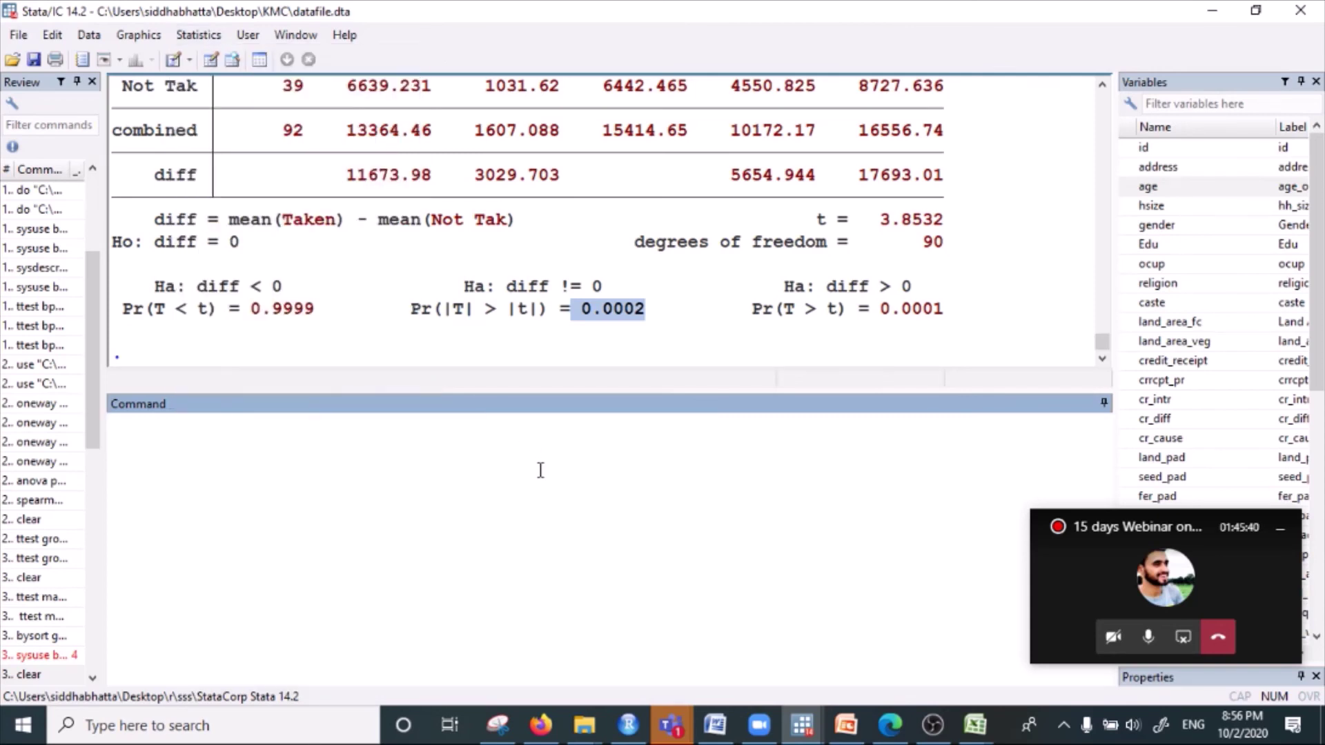